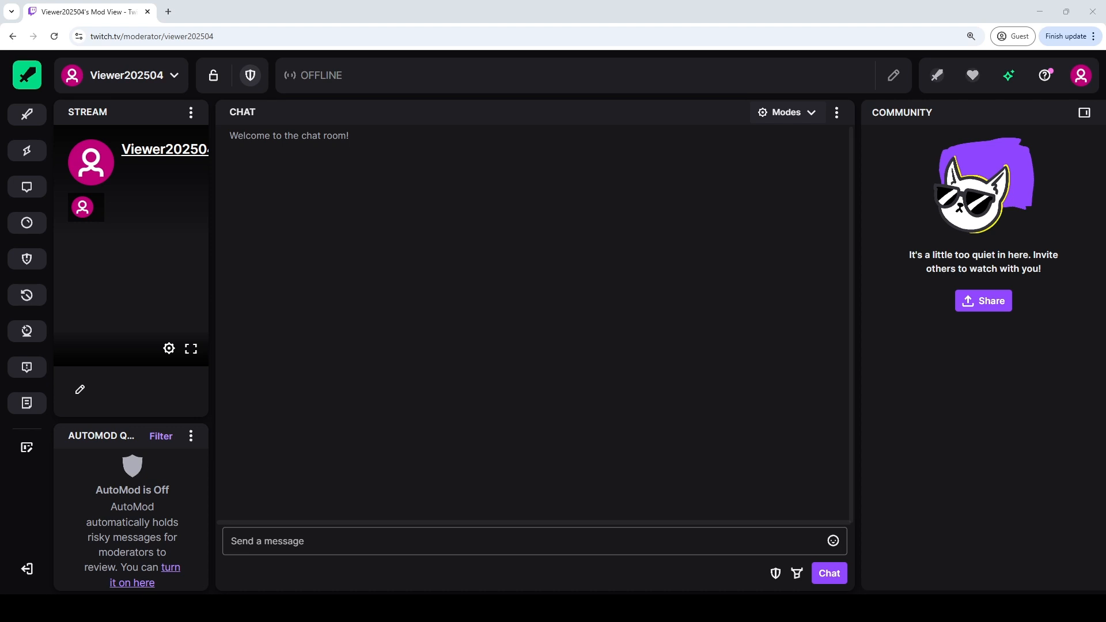
click(555, 539)
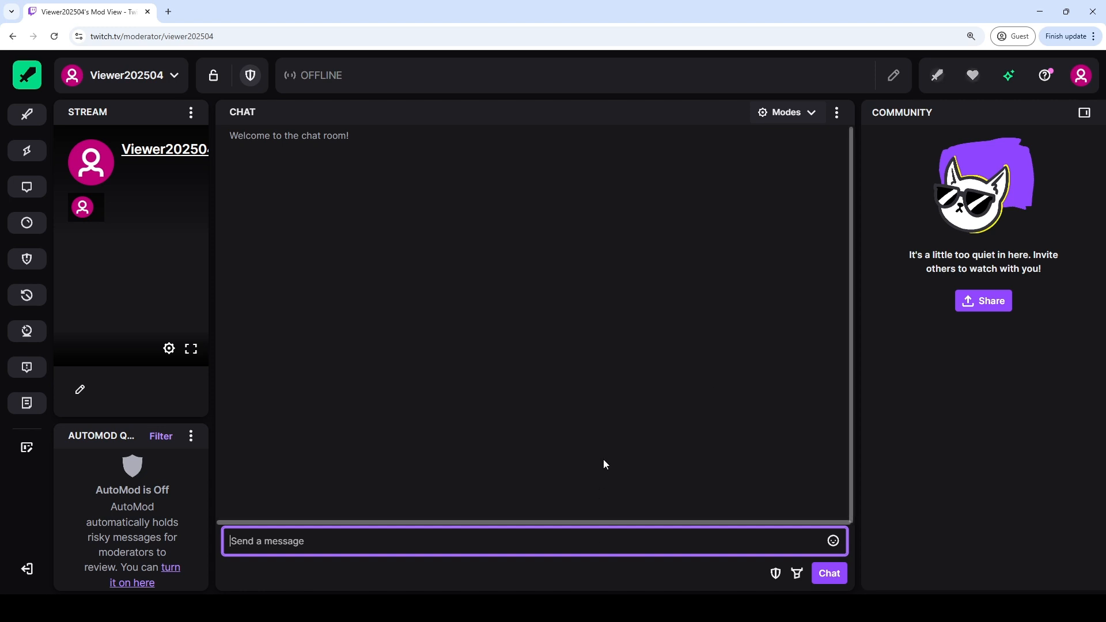
click(585, 377)
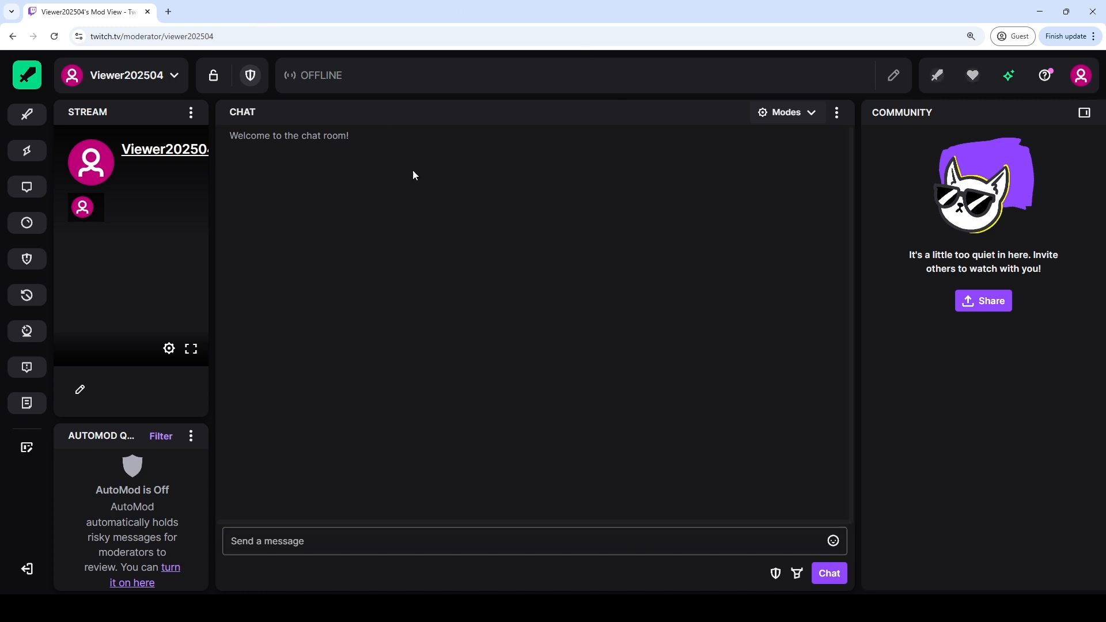
Open streamelements.com in a new browser tab
key(ctrl+t)
text(strea)
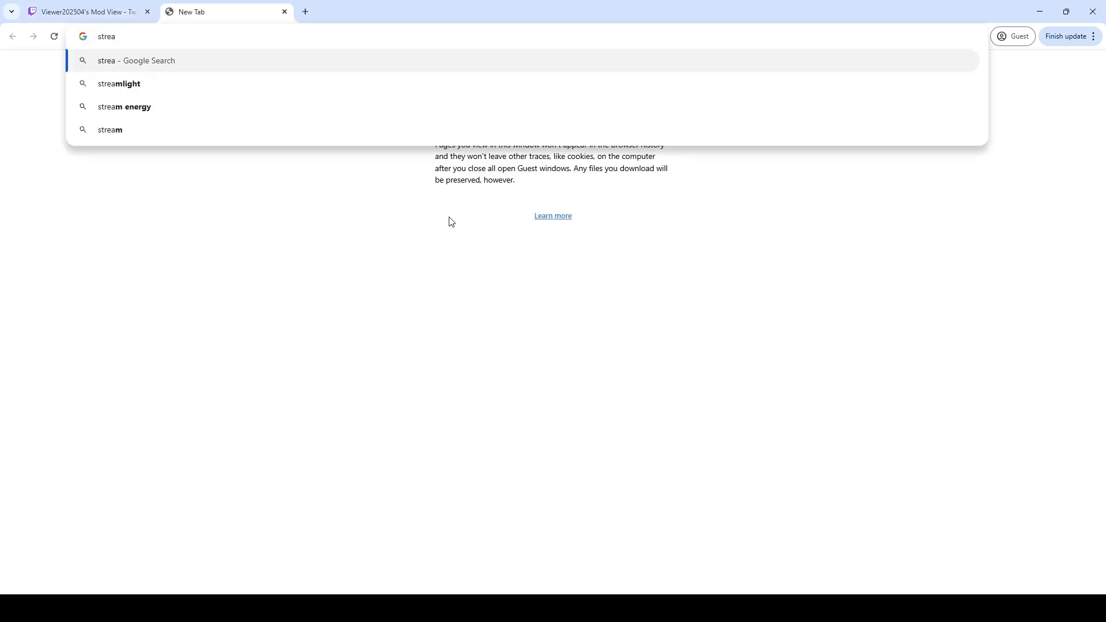
text(melement)
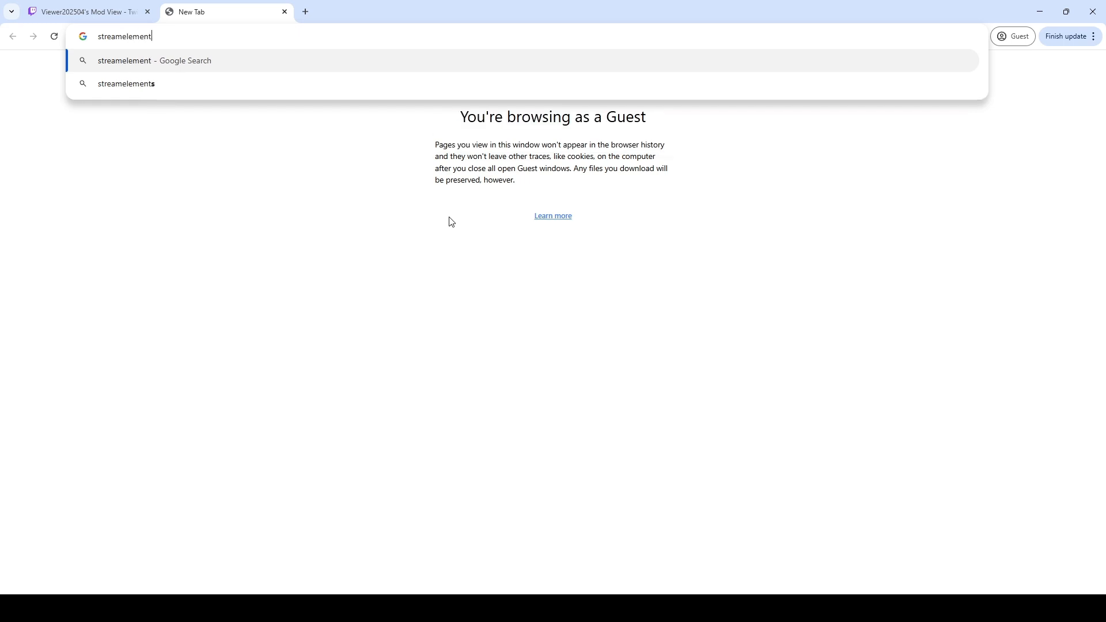
text(s.com)
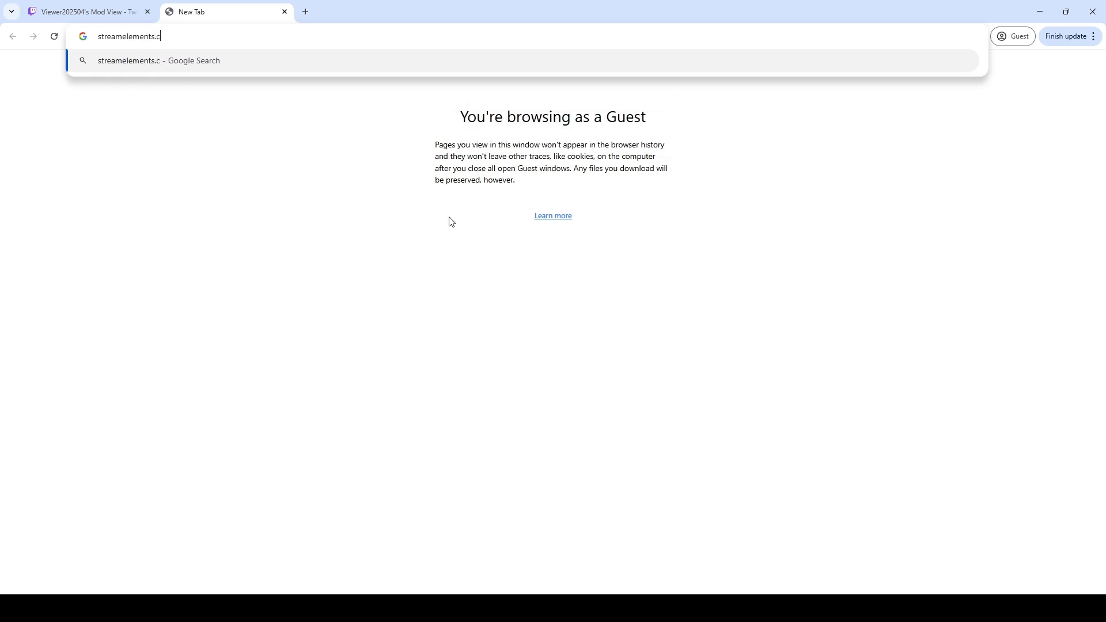
key(Return)
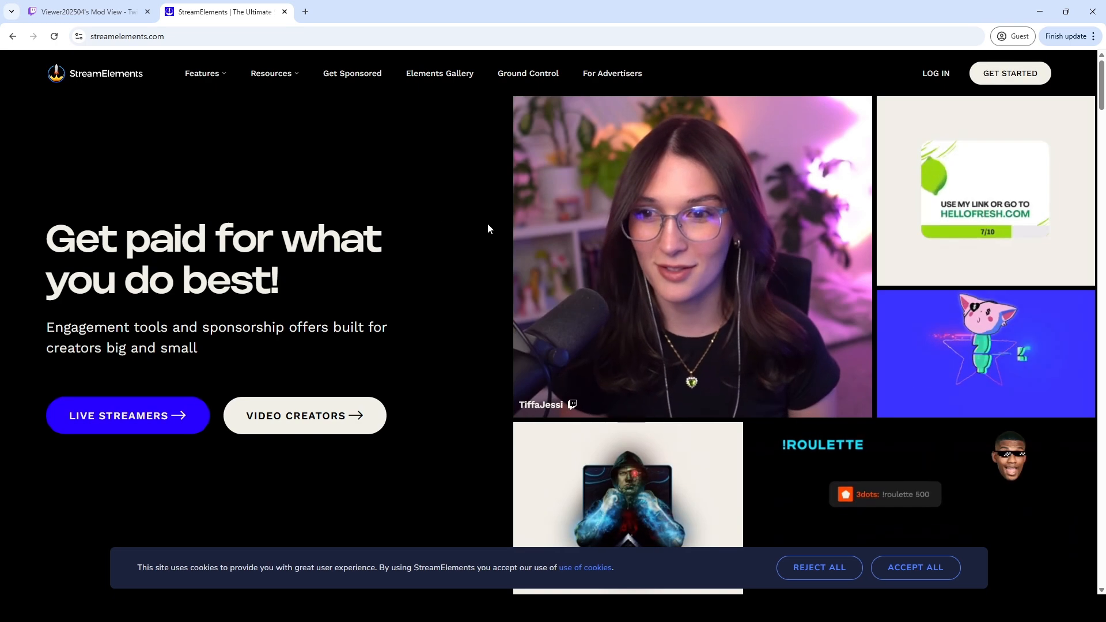
Log in to StreamElements with the Twitch account and authorize its access to the channel
click(935, 78)
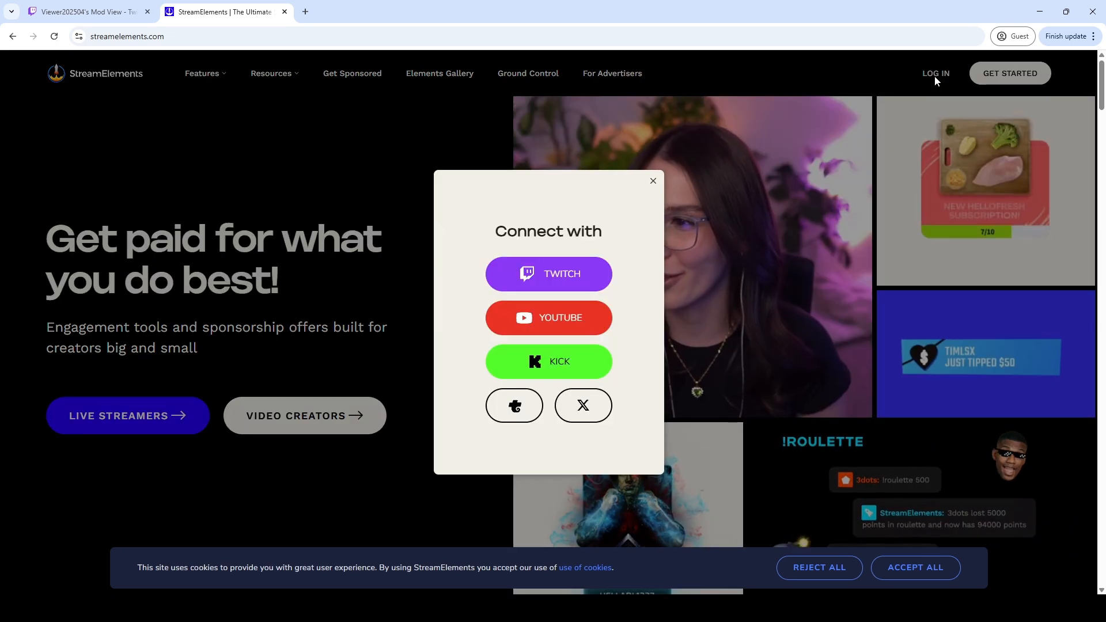
click(556, 266)
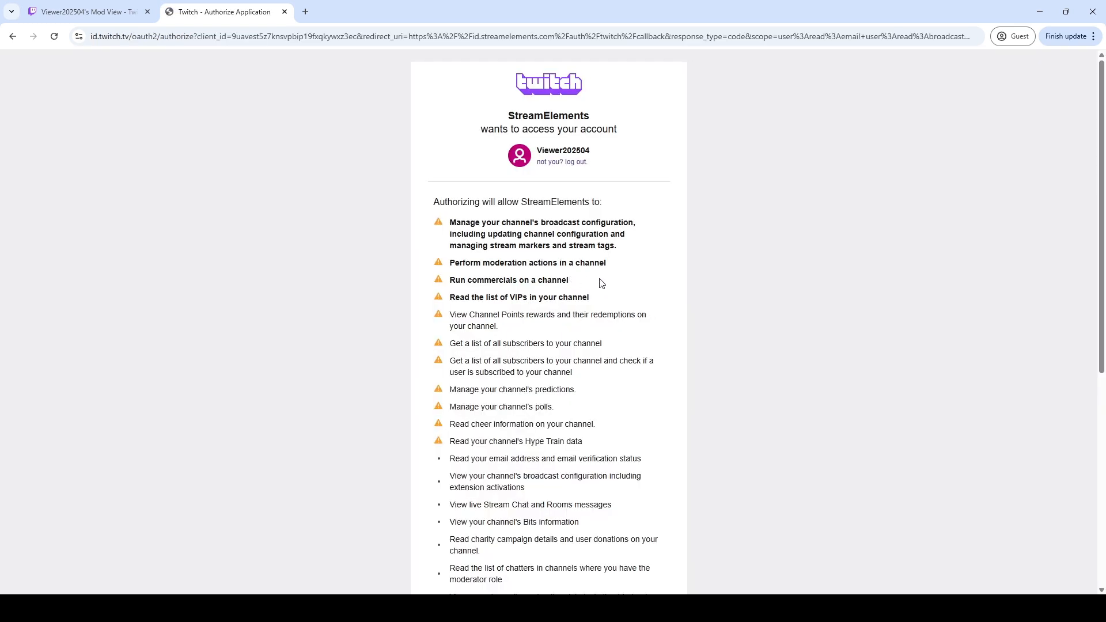
scroll(551, 253, down, 3)
scroll(552, 322, down, 4)
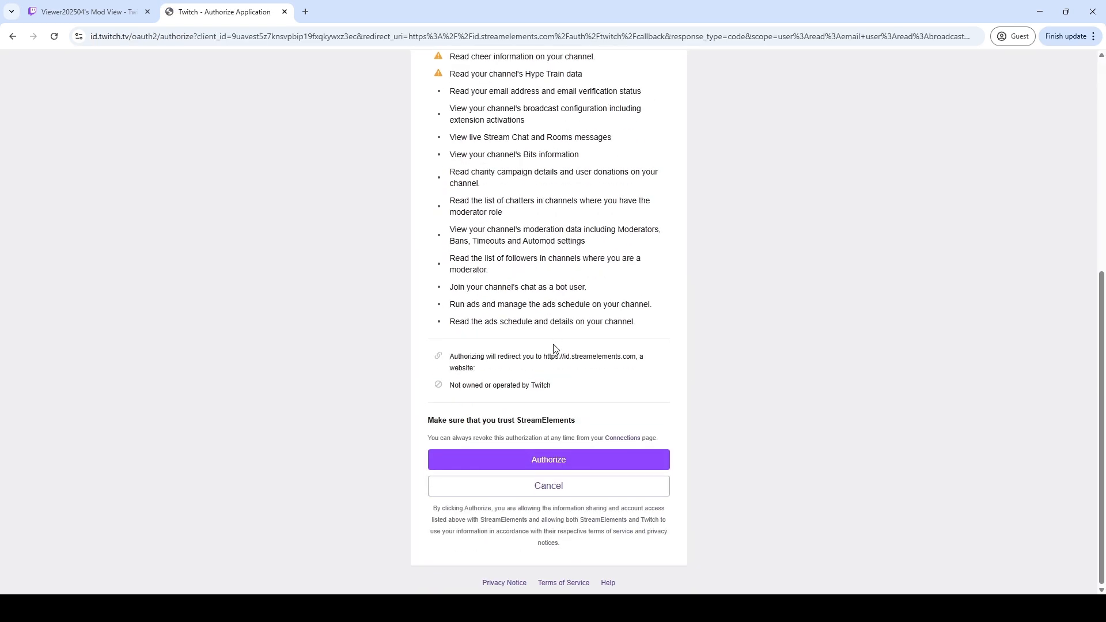
click(547, 462)
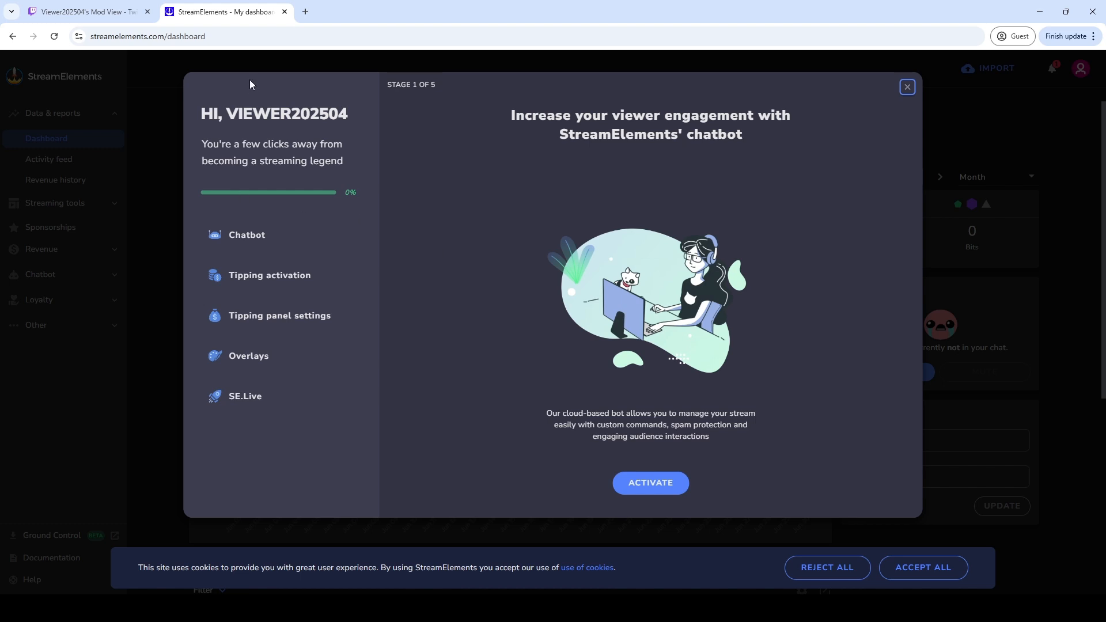
Activate the StreamElements chatbot in the setup wizard and close the wizard without completing the remaining stages
click(654, 487)
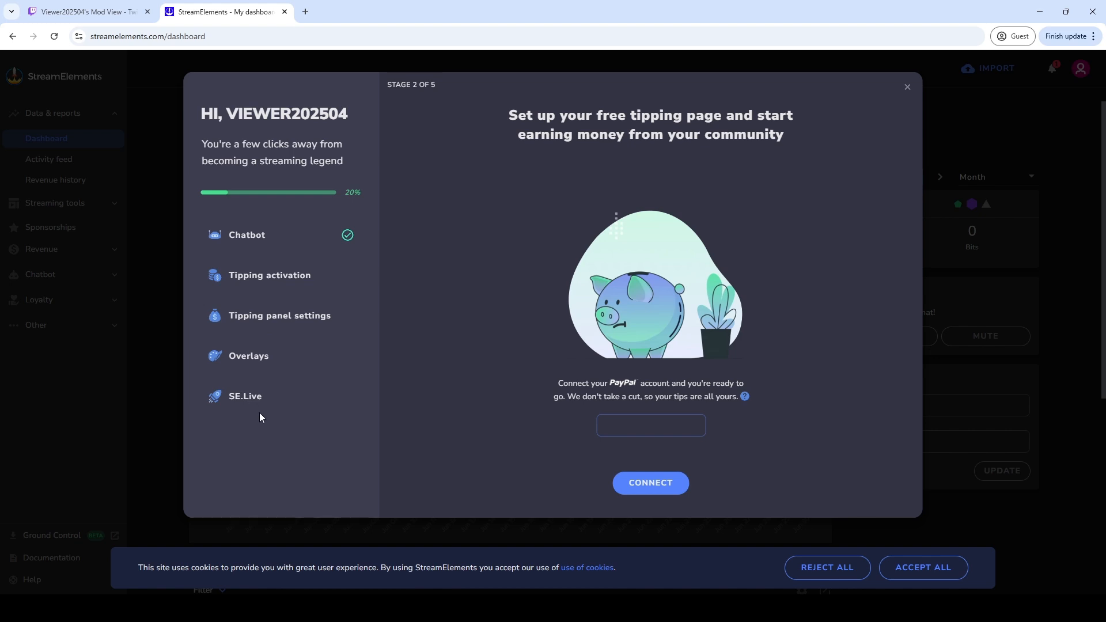
click(907, 89)
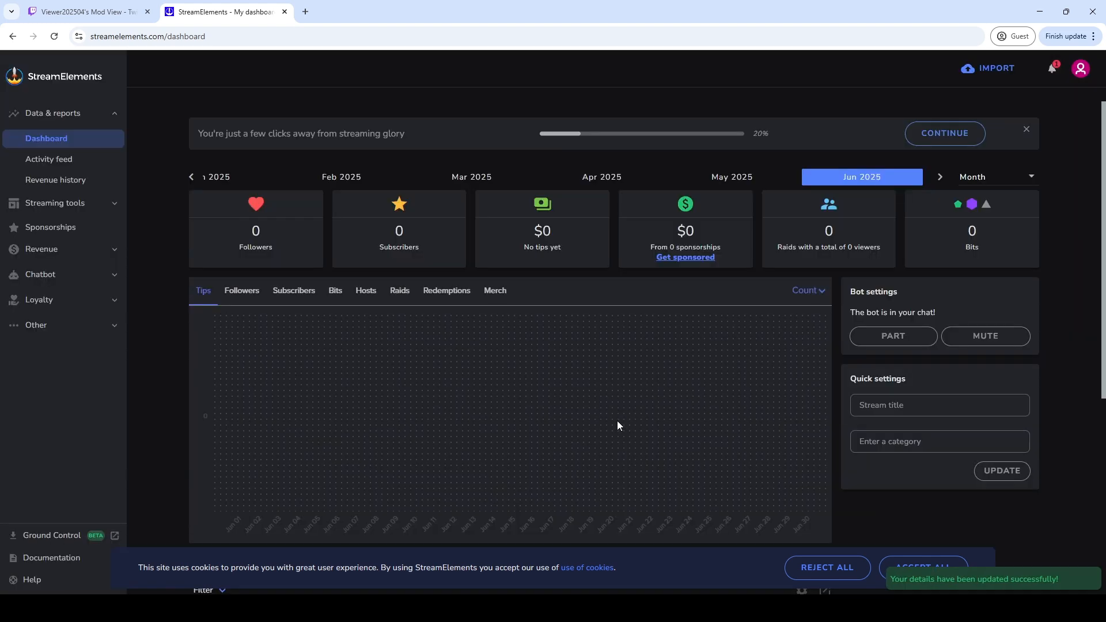
Return to the Twitch mod view, reload it and open the Streamelements user's card from the community list
key(ctrl+shift+Tab)
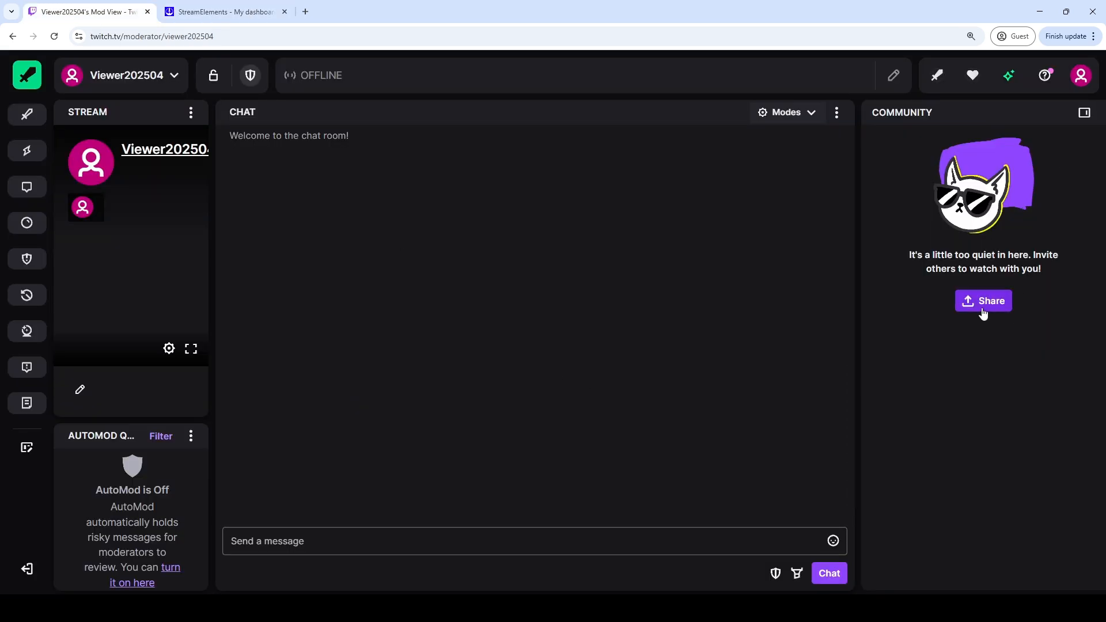
click(843, 386)
key(F5)
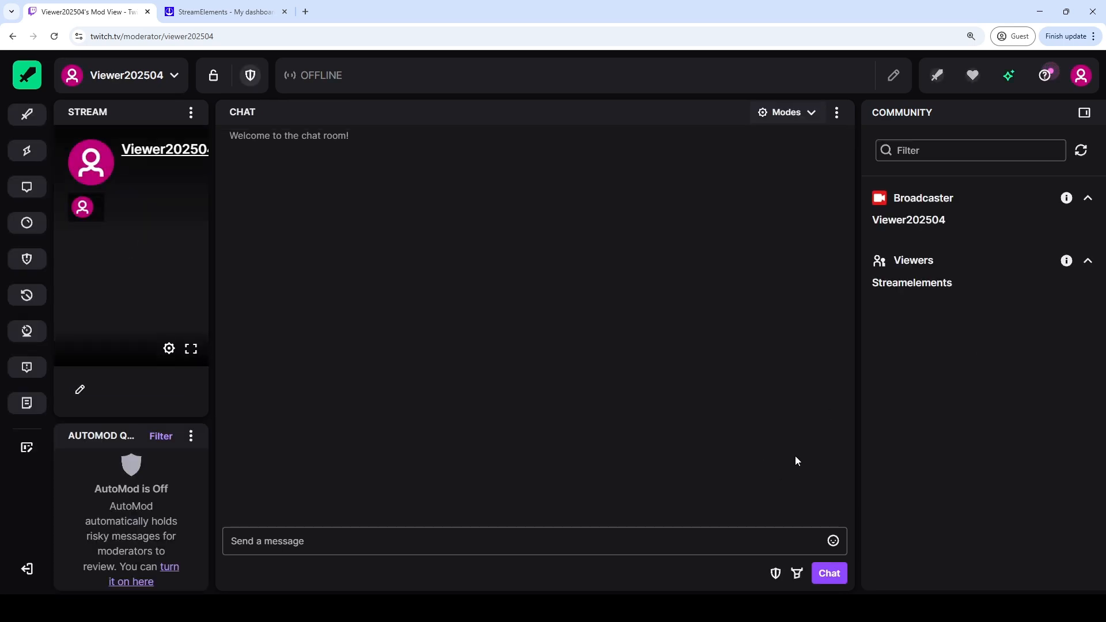
mouse_move(920, 293)
click(912, 282)
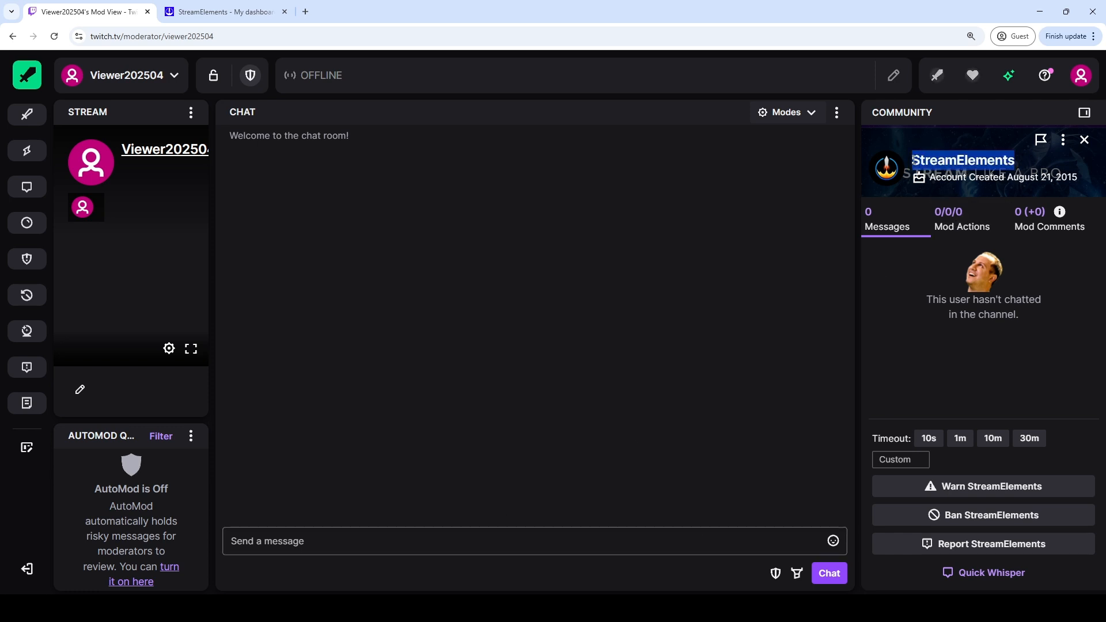
Grant the bot moderator privileges with the chat command "/mod StreamElements" and close its user card
click(597, 542)
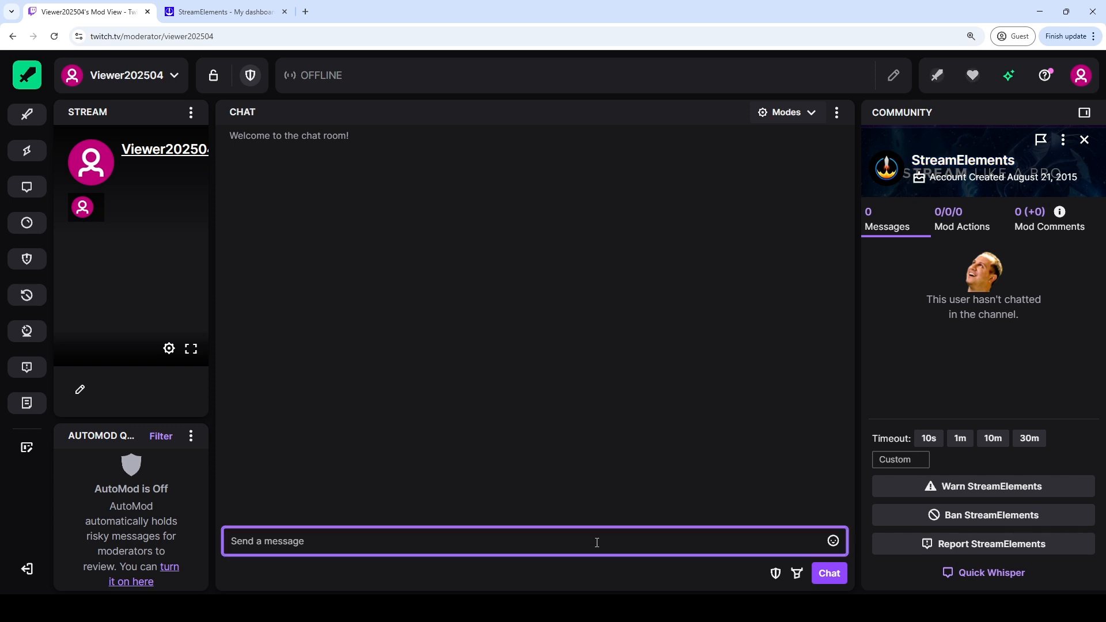
text(/mod StreamElements)
key(Return)
drag(265, 158, 540, 162)
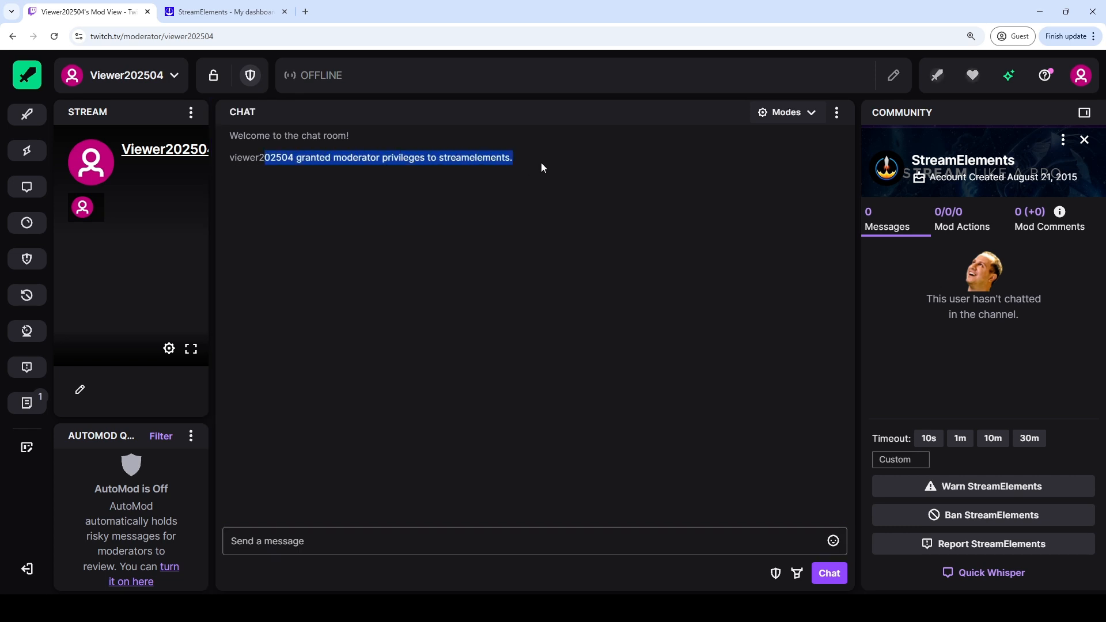
click(1083, 140)
click(930, 396)
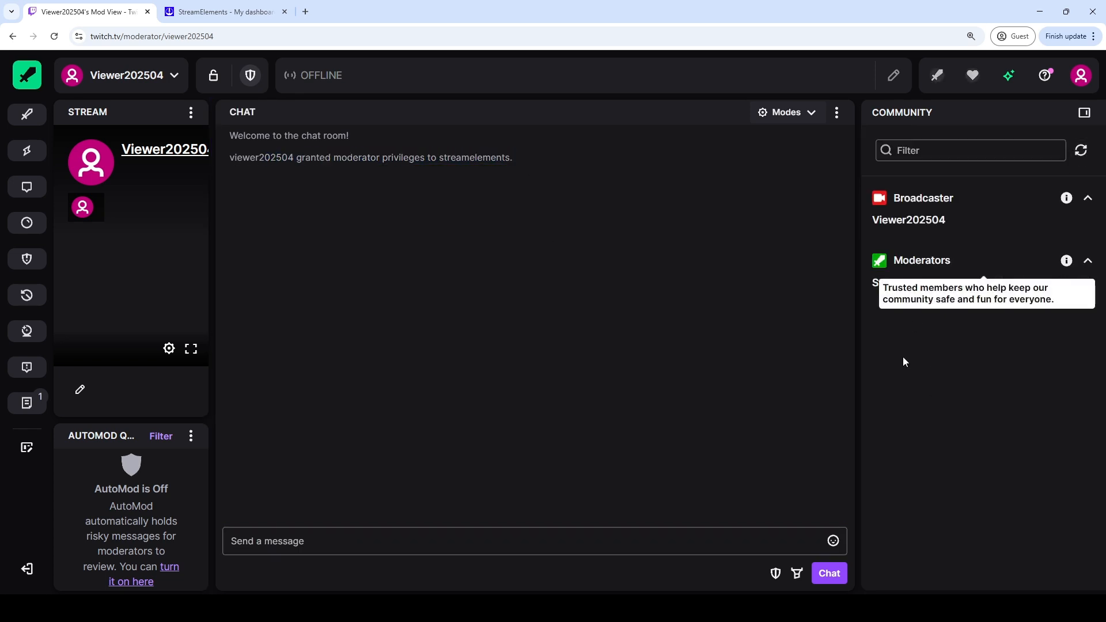
Send "!commands" in the Twitch chat and open the commands page linked in the bot's reply
click(653, 541)
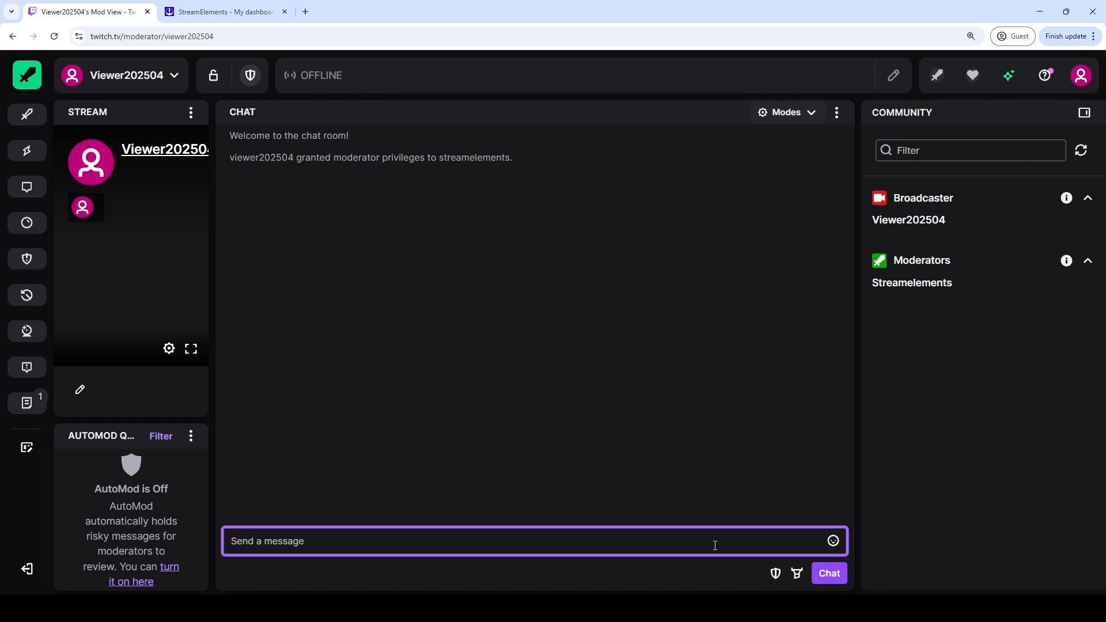
text(!commands)
key(Return)
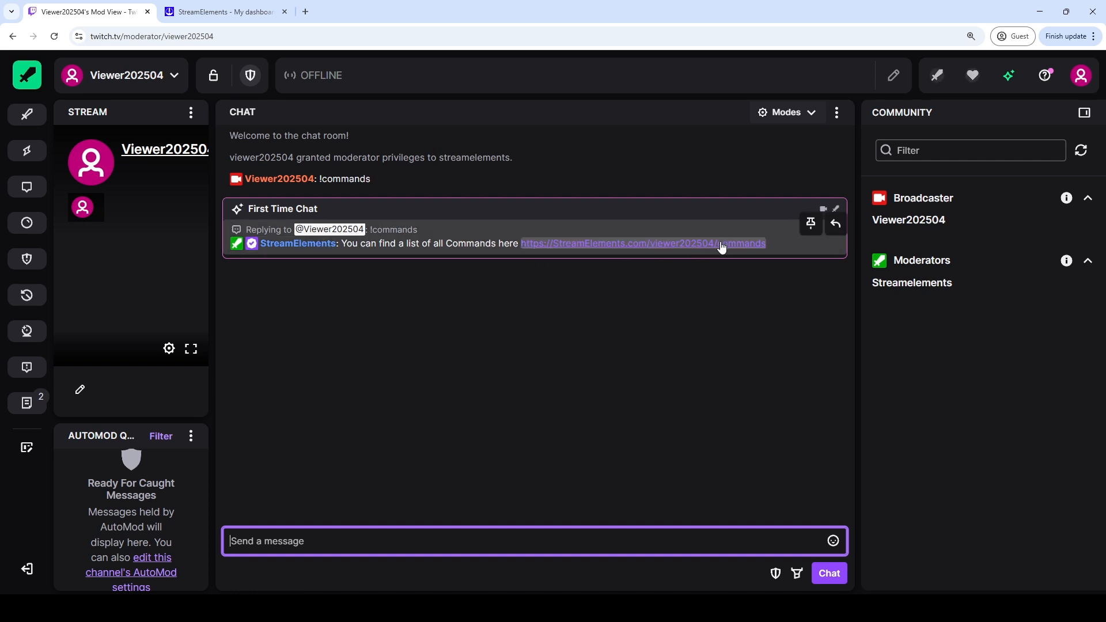
click(677, 247)
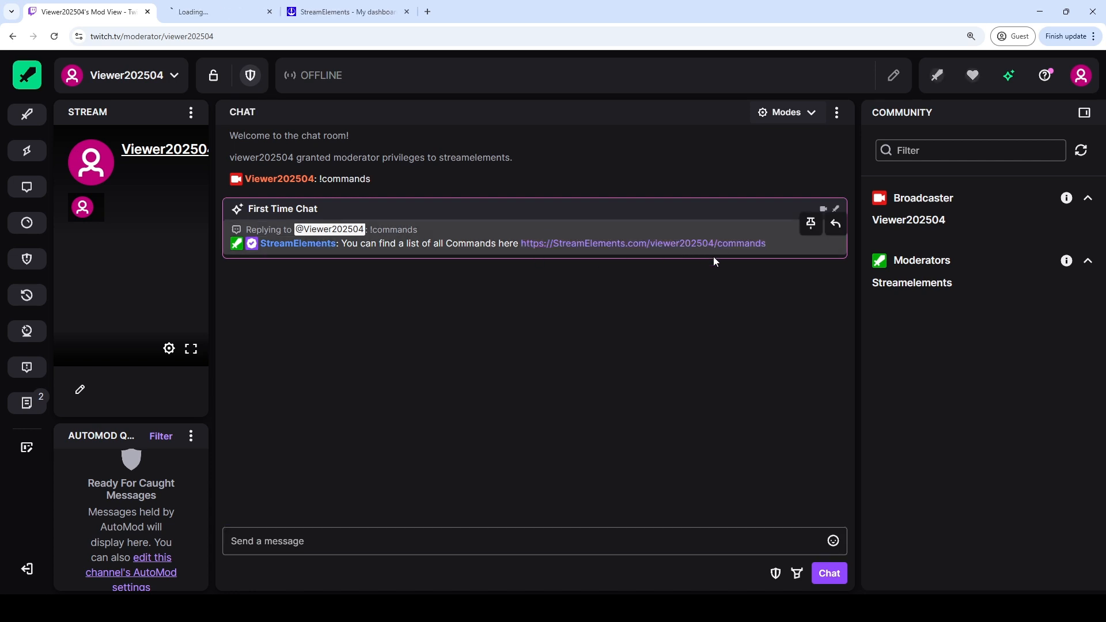
key(ctrl+Tab)
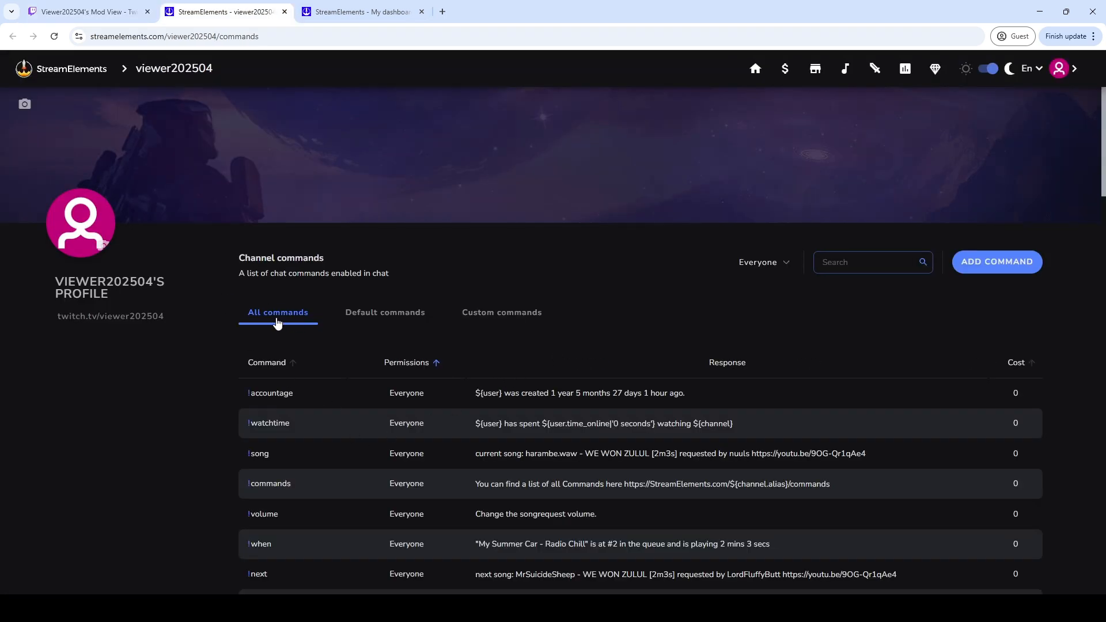
Look through the channel's all, default and custom command lists, and close the commands page
scroll(298, 354, down, 20)
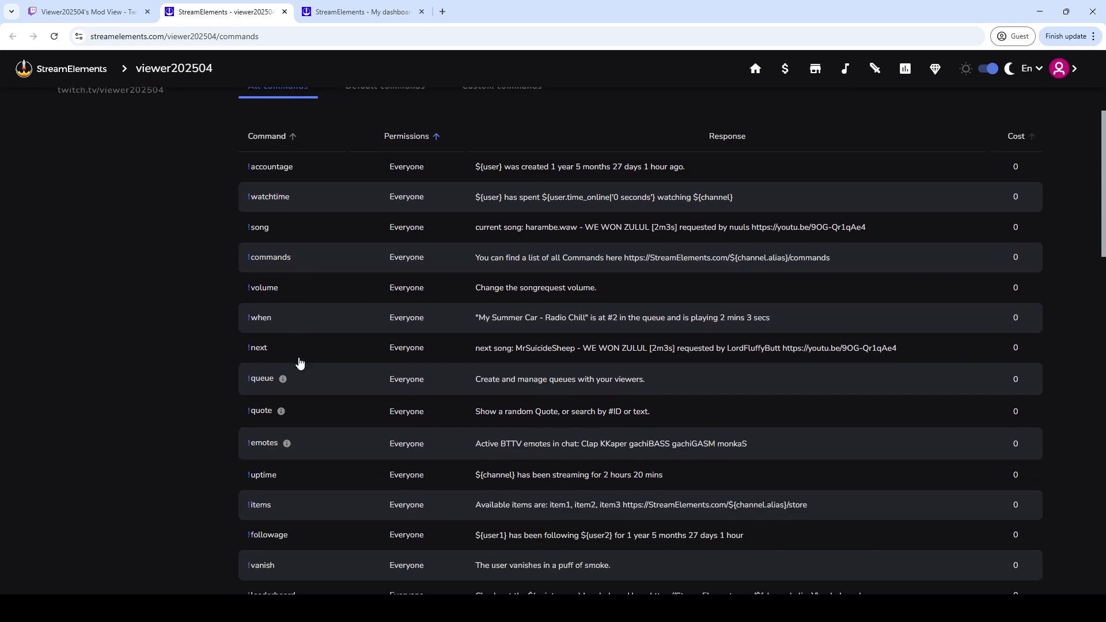
scroll(298, 369, down, 2)
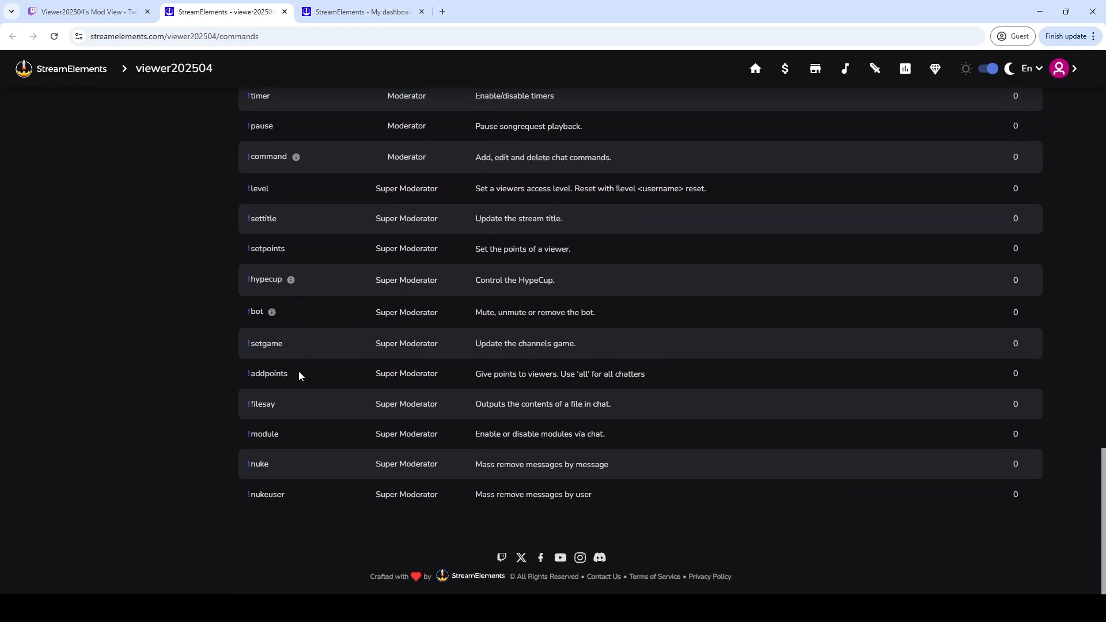
scroll(306, 383, up, 20)
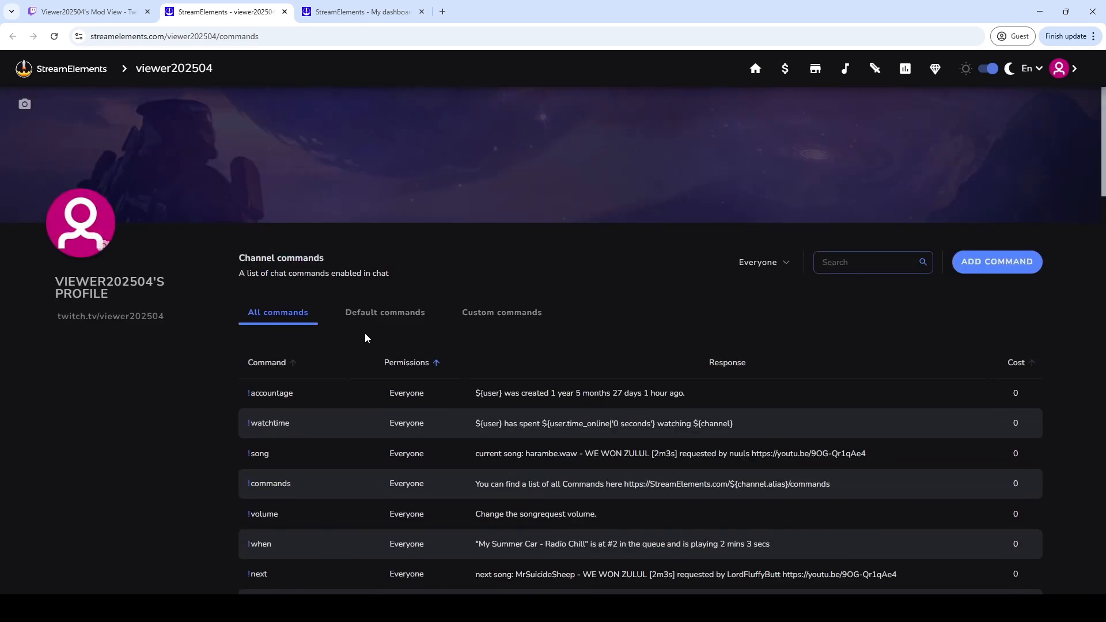
click(386, 315)
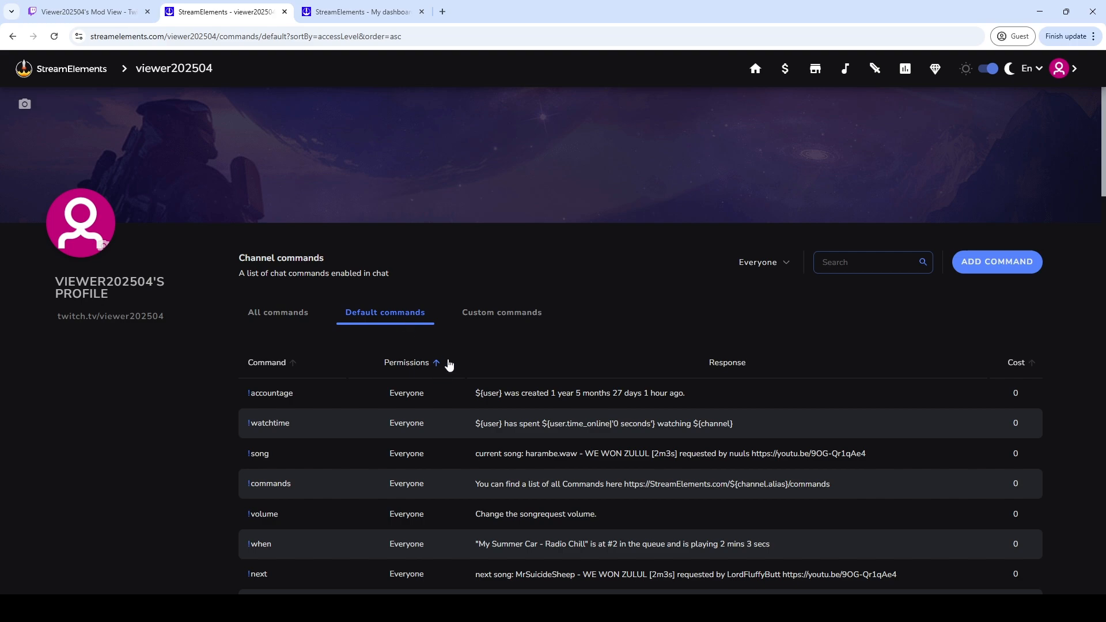
scroll(448, 363, down, 20)
scroll(451, 379, up, 15)
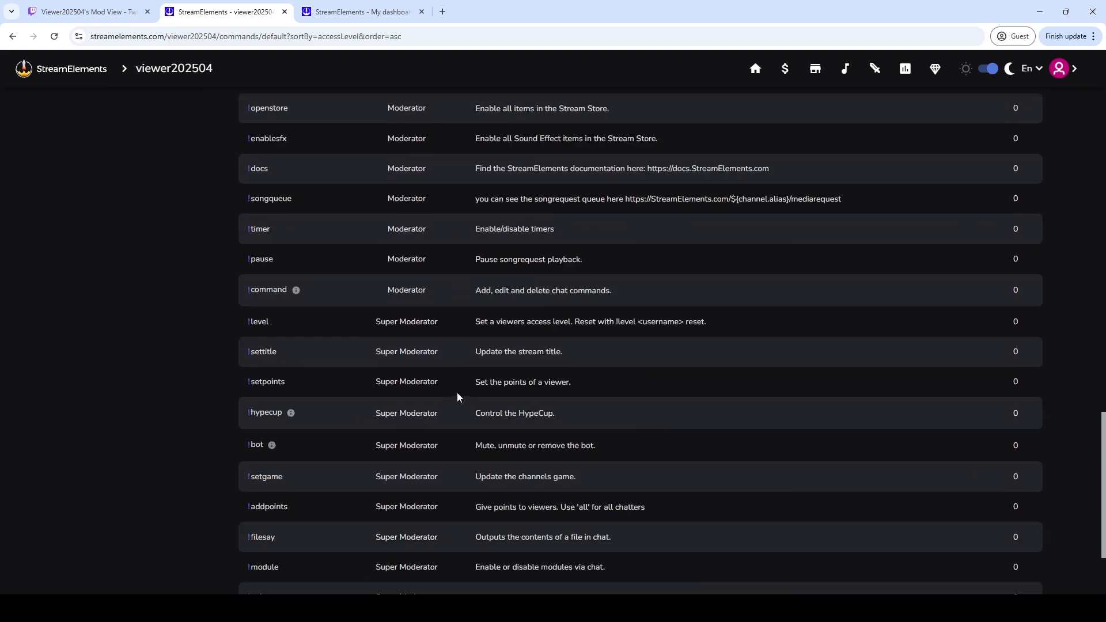
click(501, 314)
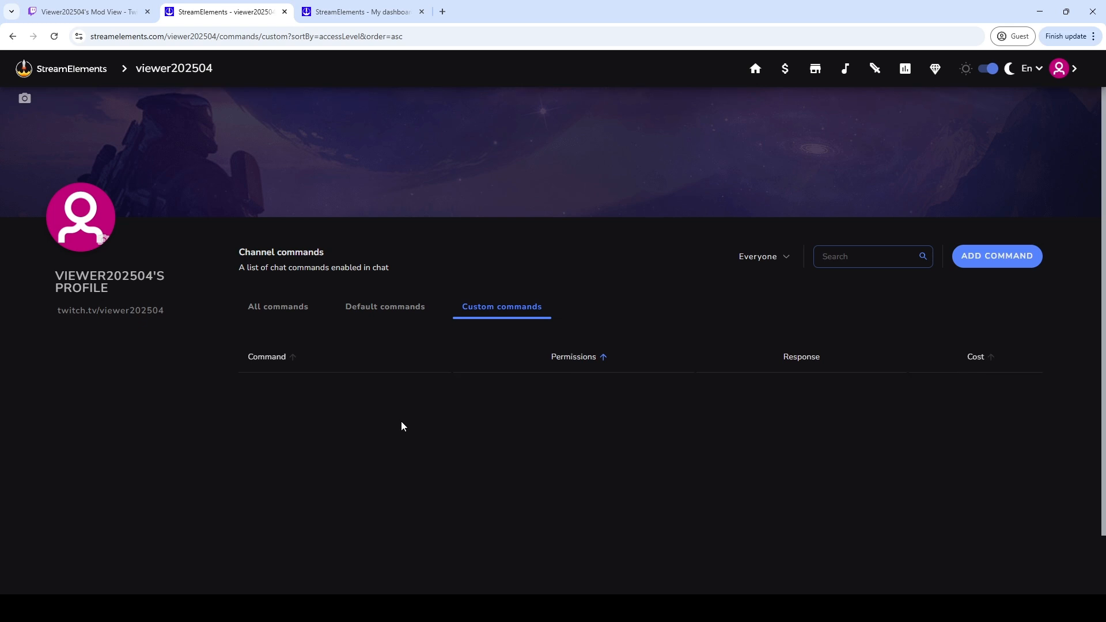
scroll(290, 423, down, 2)
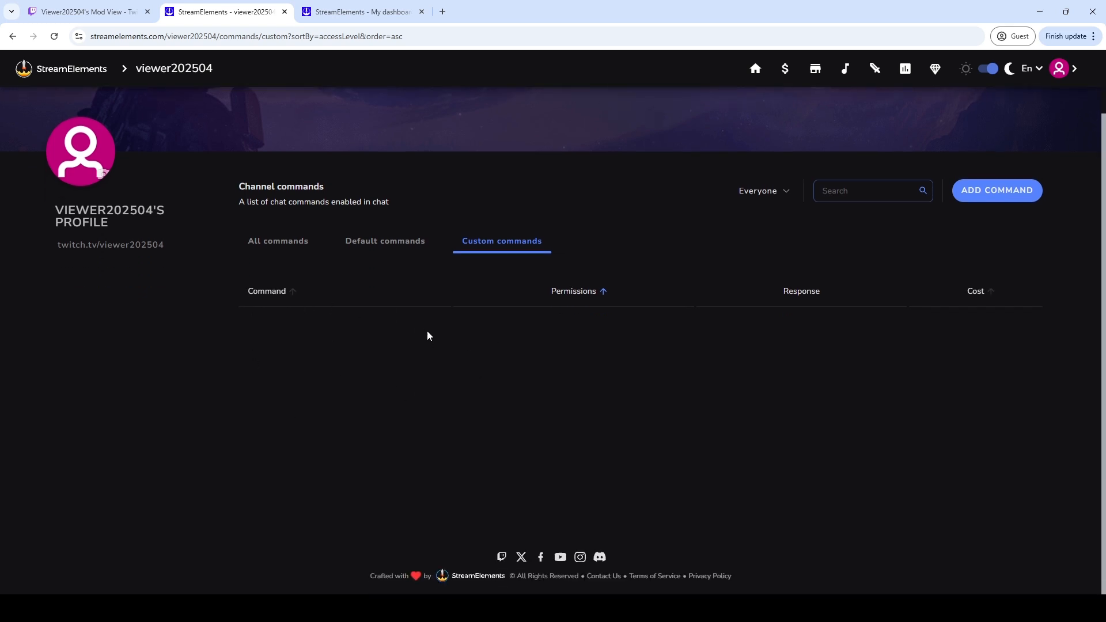
click(284, 12)
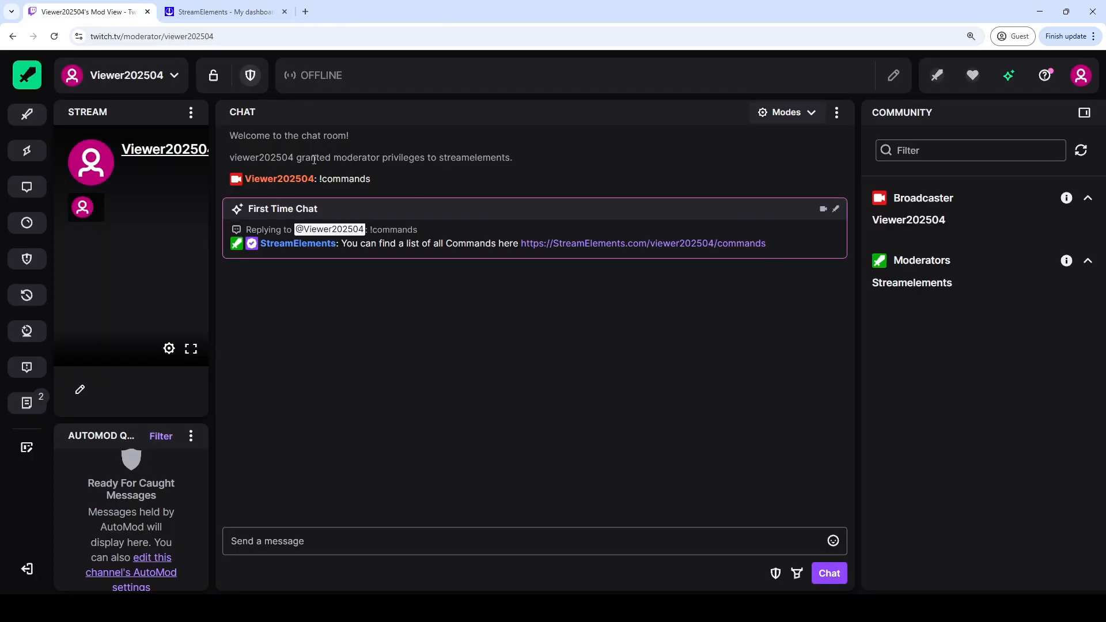
Check the bot settings and the account menu on the StreamElements dashboard, and return to the Twitch chat
key(ctrl+Tab)
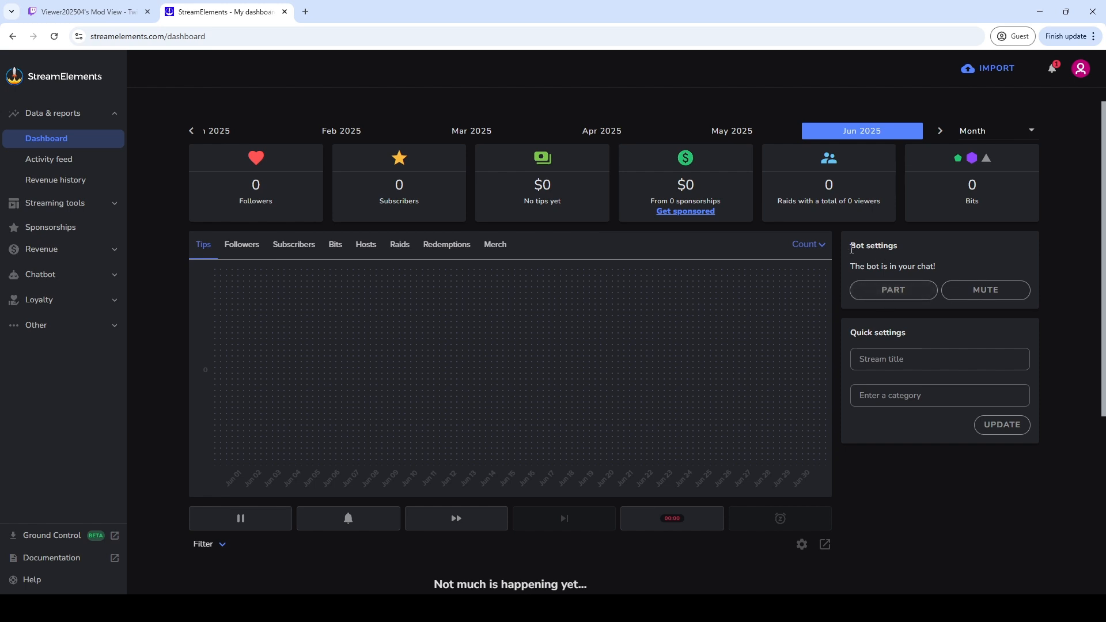
drag(851, 242, 908, 289)
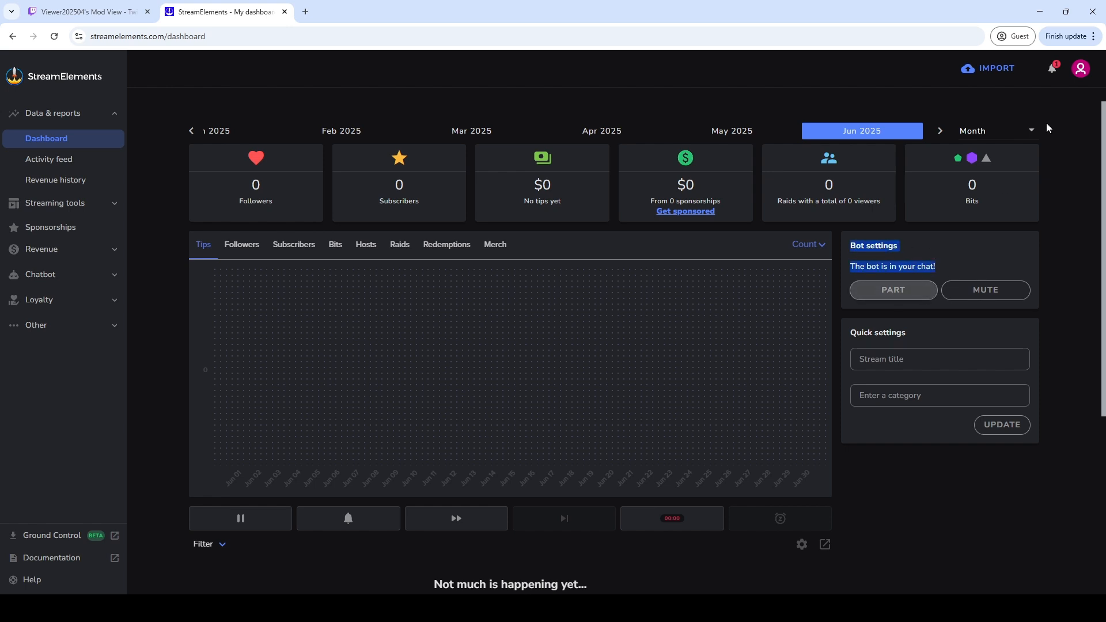
click(1081, 69)
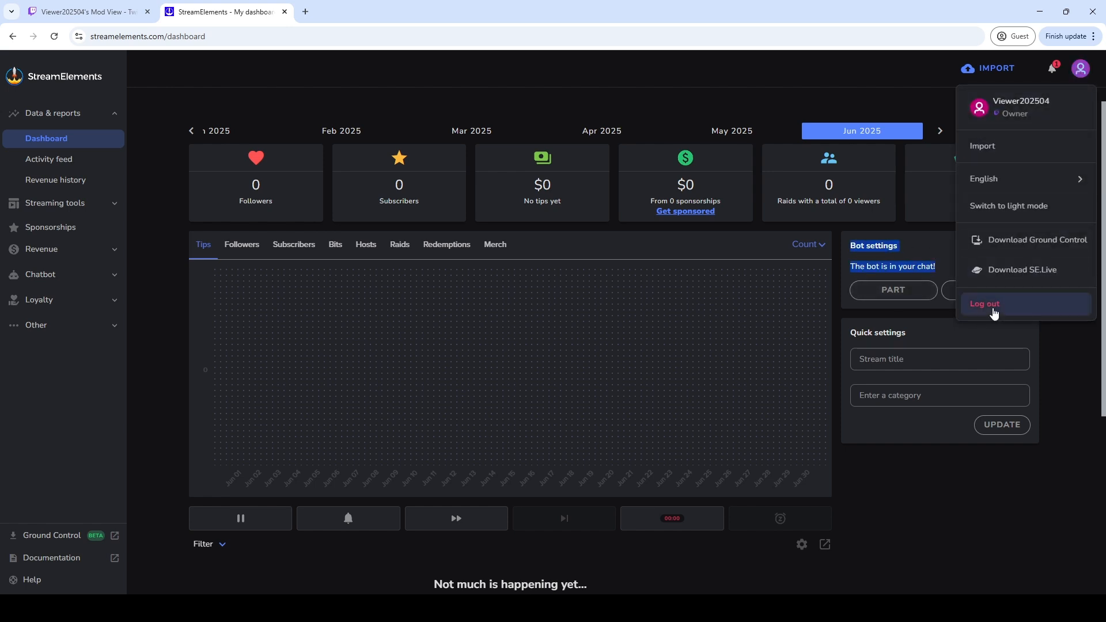
click(775, 106)
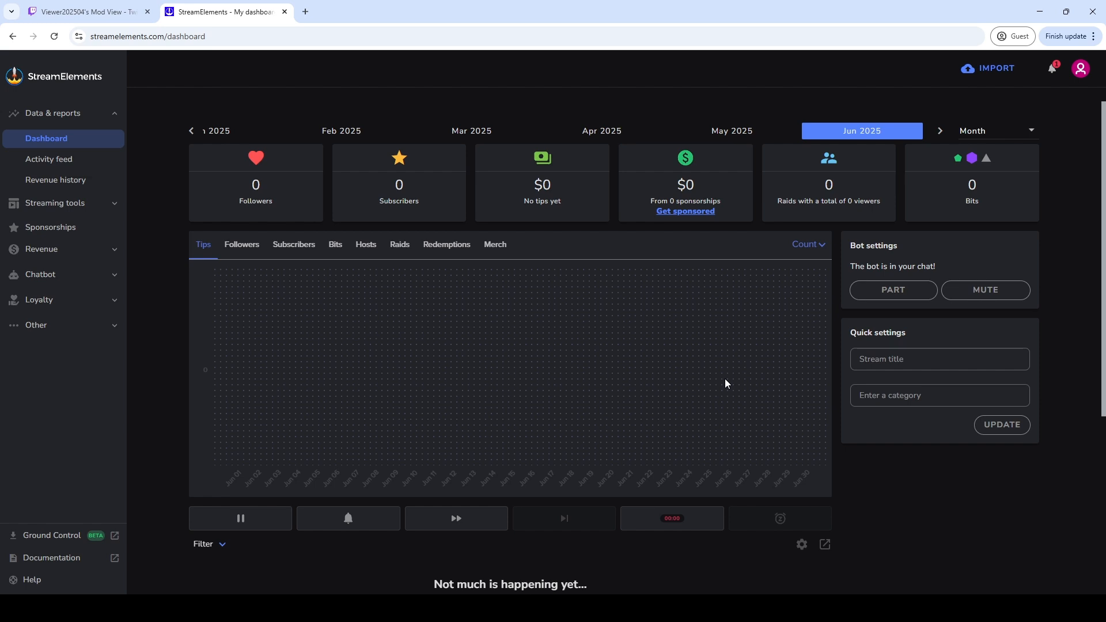
key(ctrl+shift+Tab)
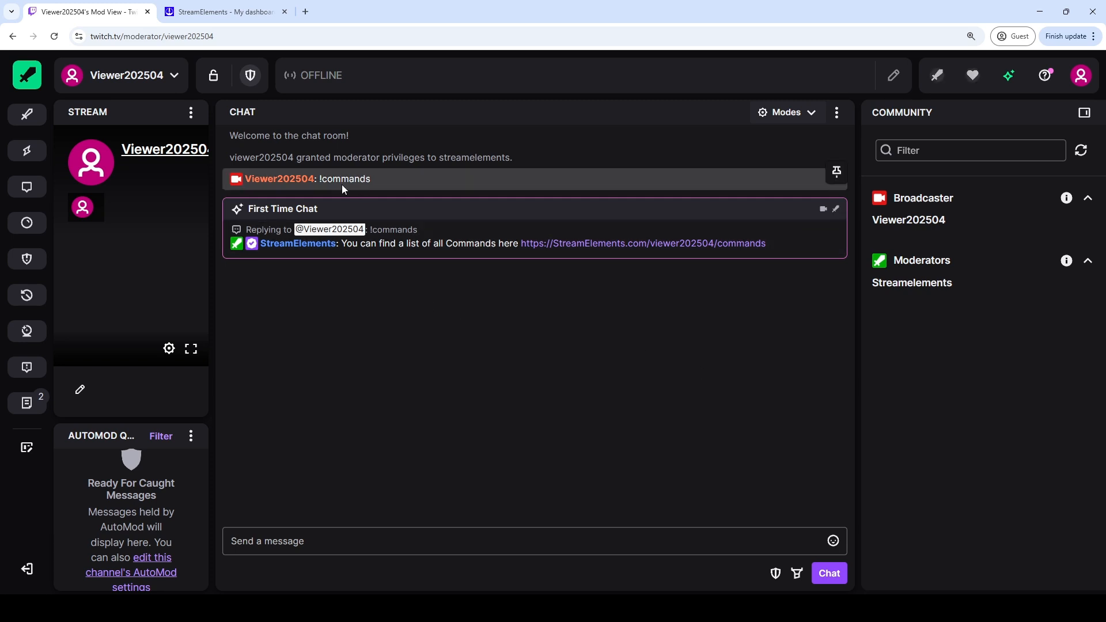
Switch from the Twitch chat to the StreamElements dashboard and view its activity feed and revenue history
drag(320, 179, 409, 176)
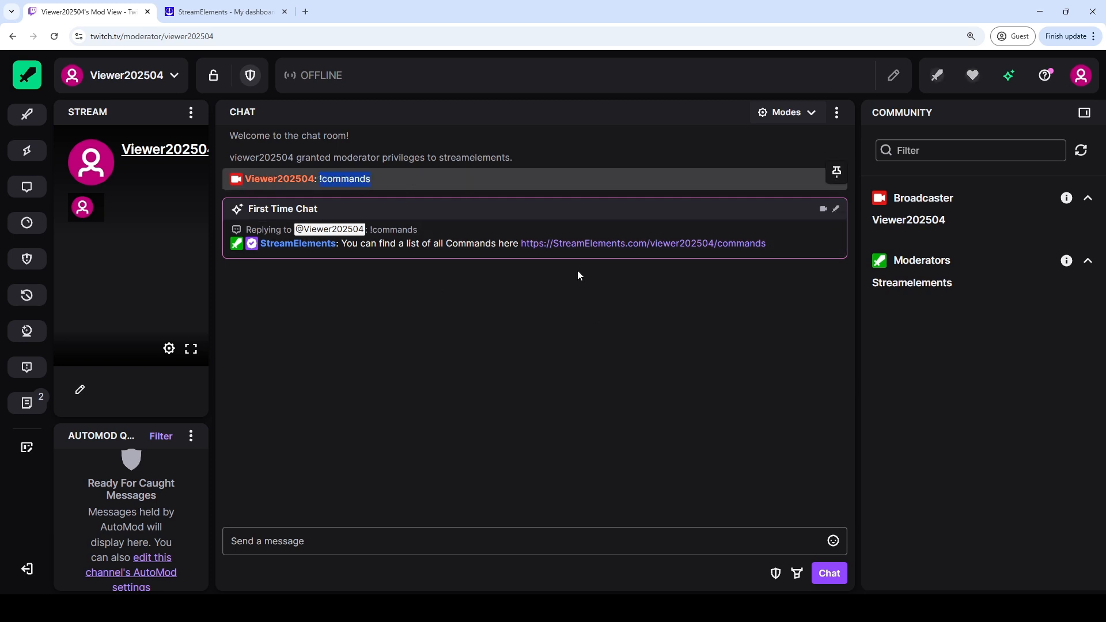
click(673, 544)
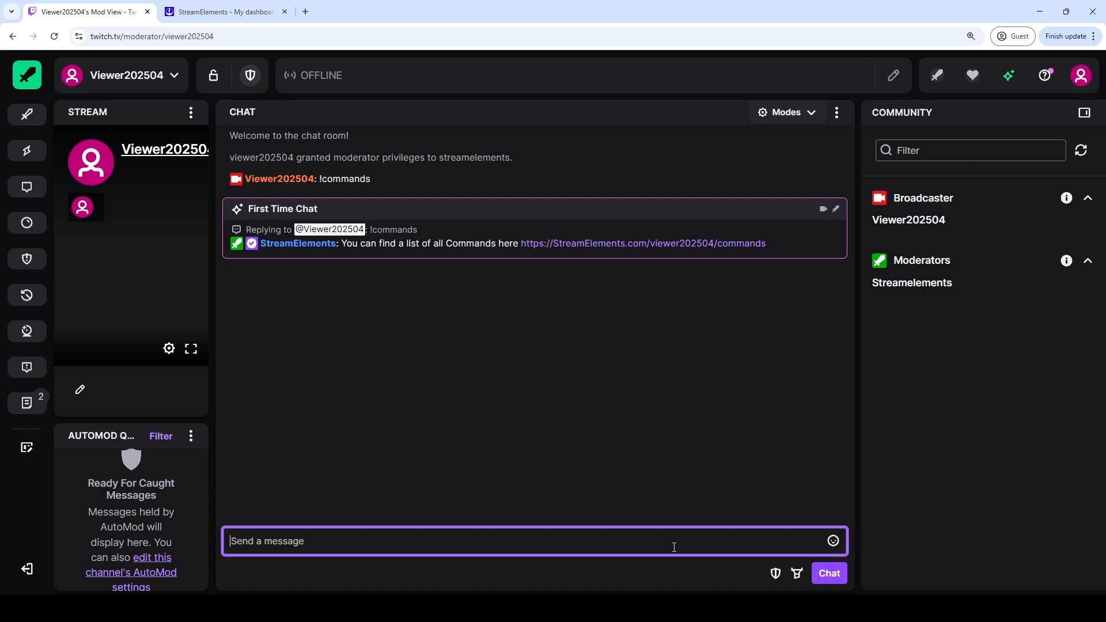
key(ctrl+Tab)
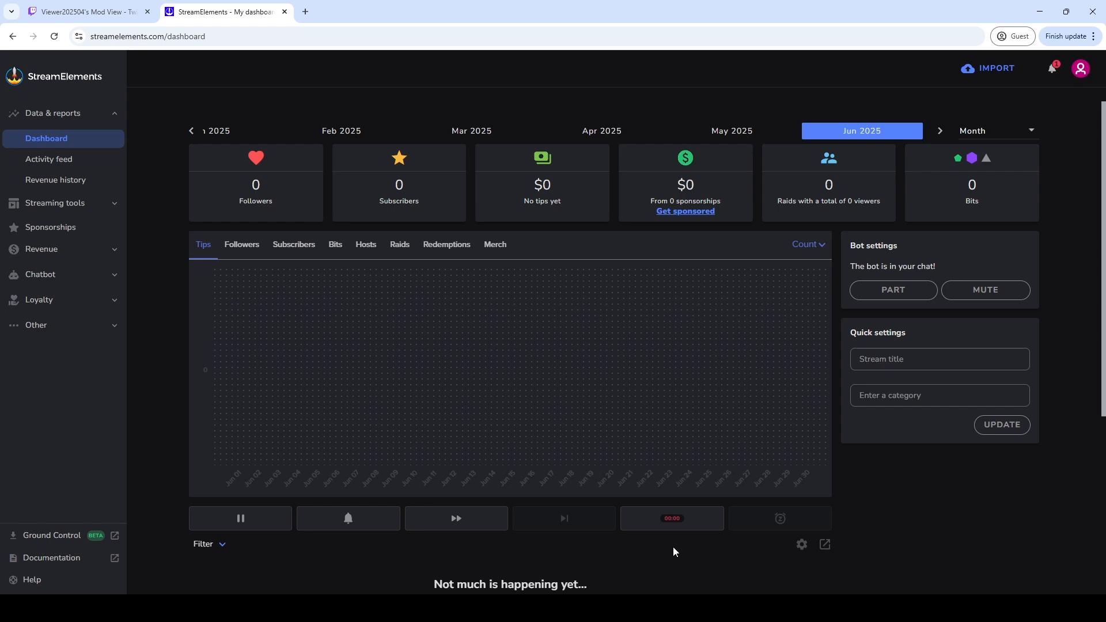
click(49, 160)
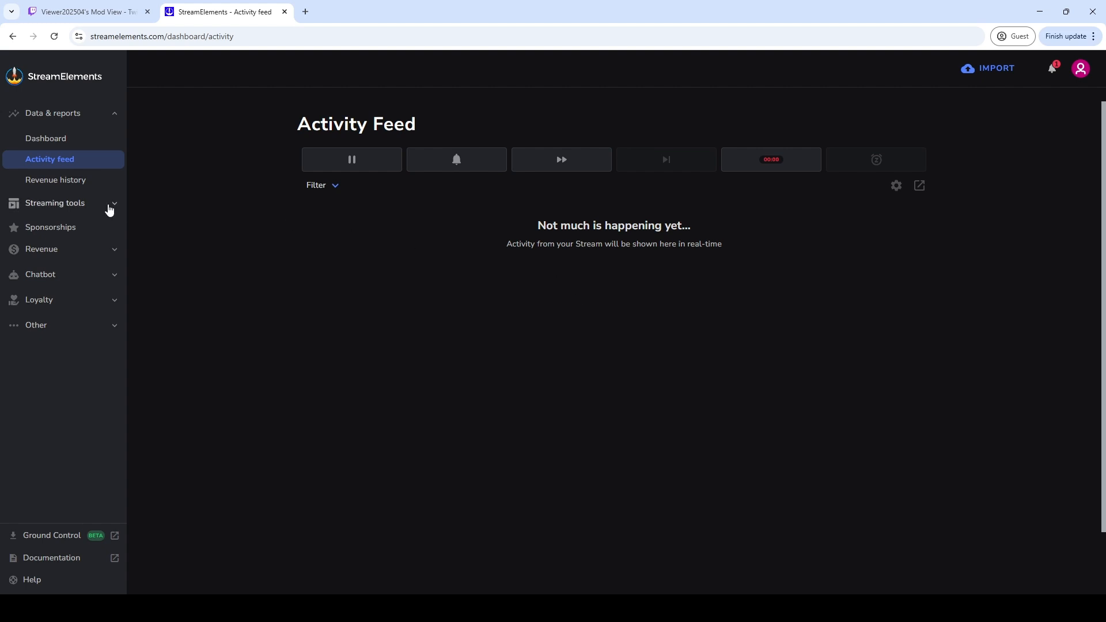
click(55, 181)
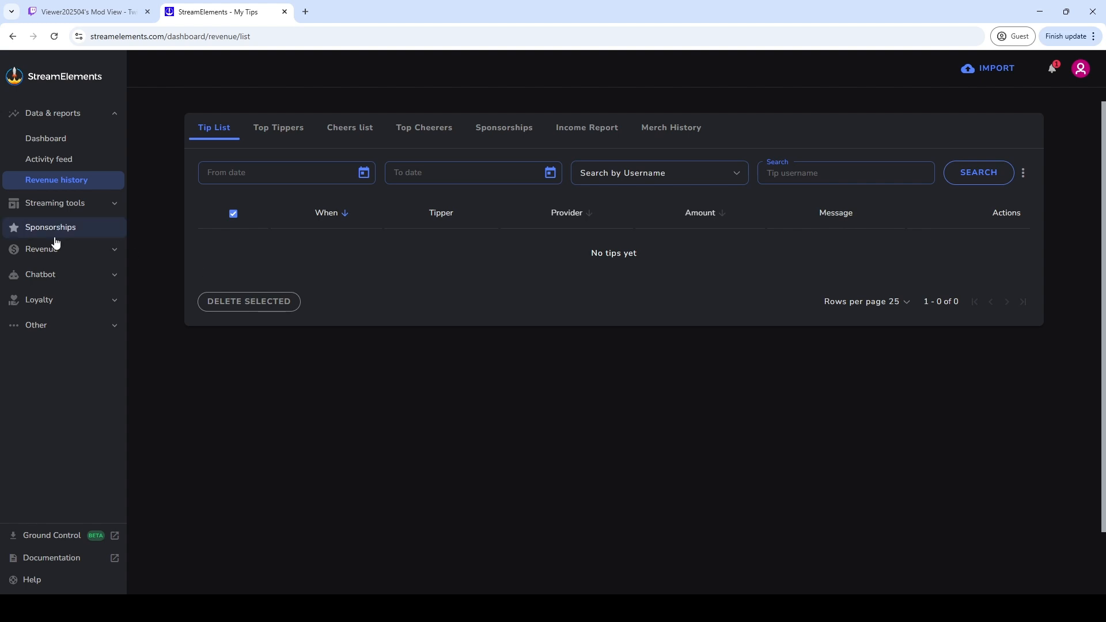
View the My Overlays page under the streaming tools and look through the themes in the overlays gallery
click(111, 206)
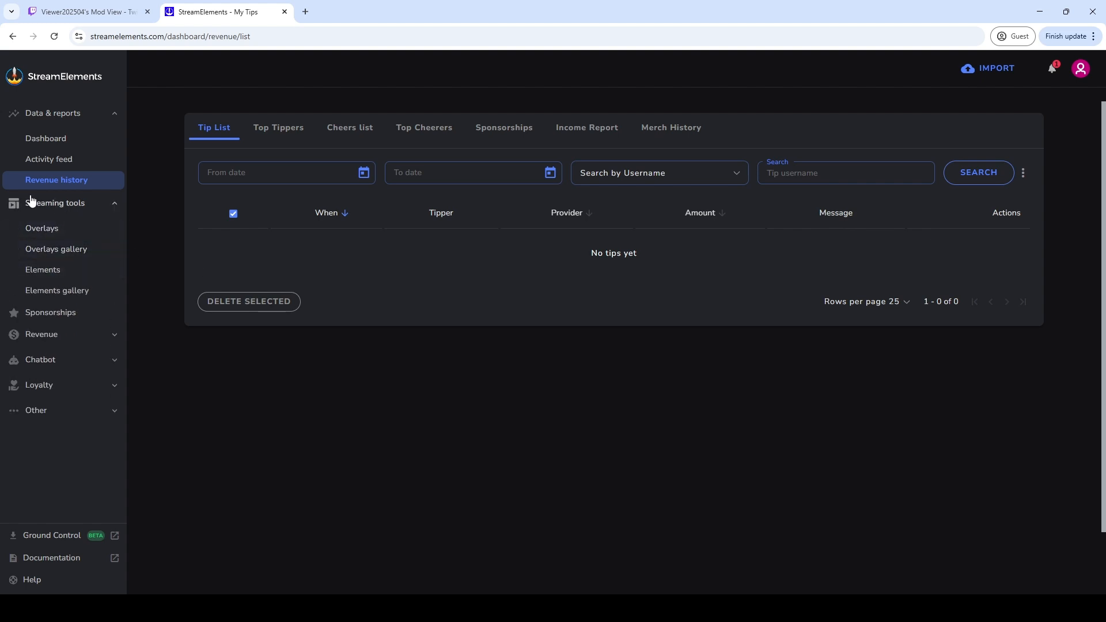
click(41, 228)
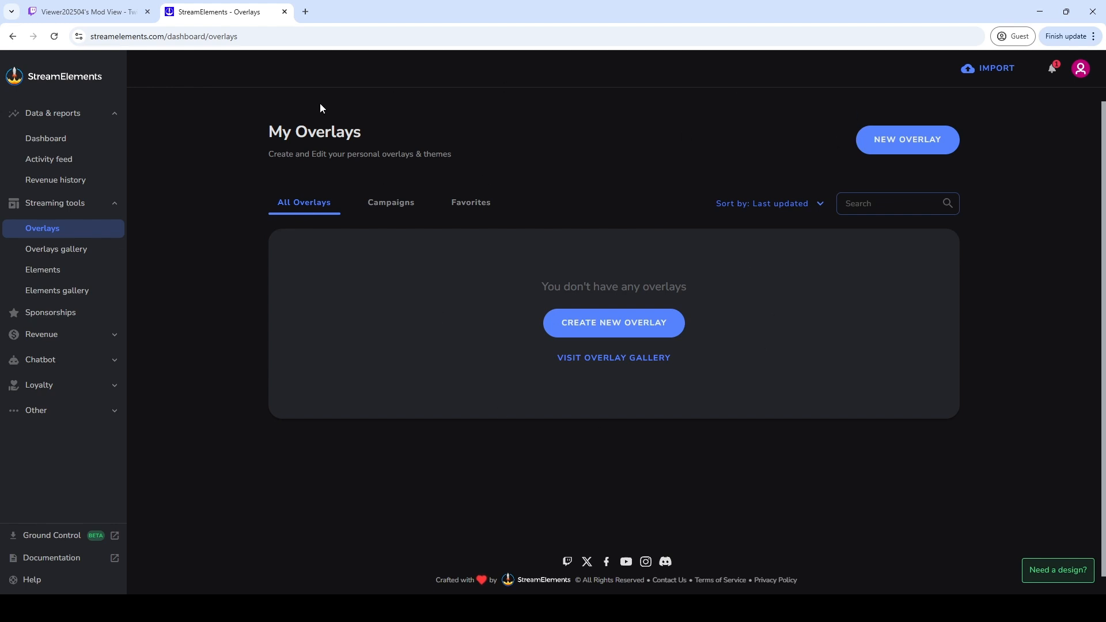
drag(271, 127, 460, 138)
click(464, 139)
click(66, 255)
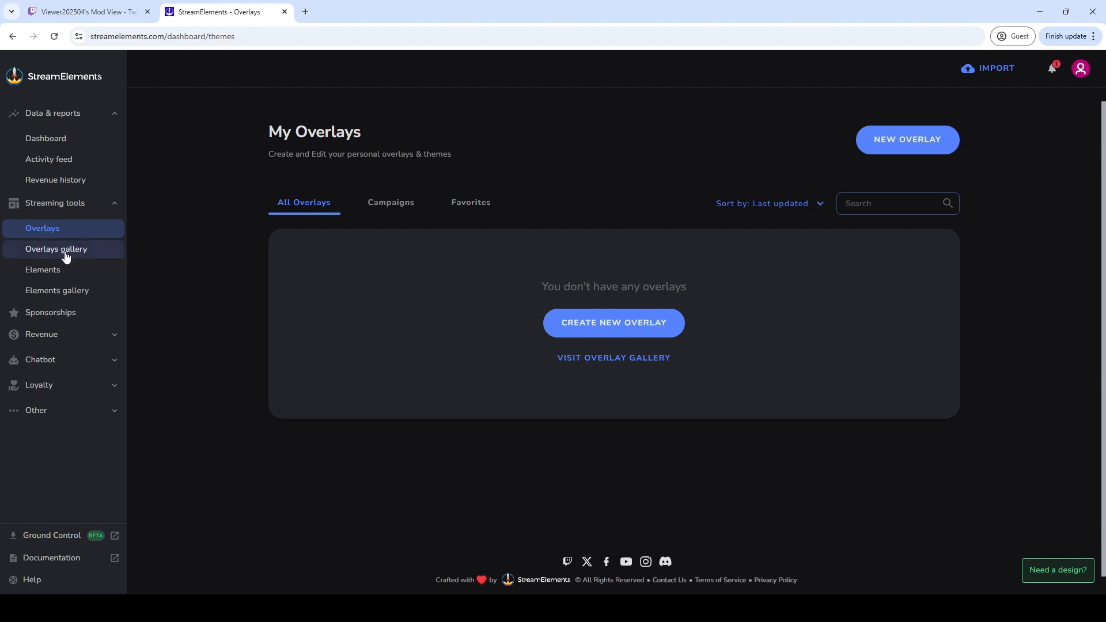
scroll(674, 374, down, 10)
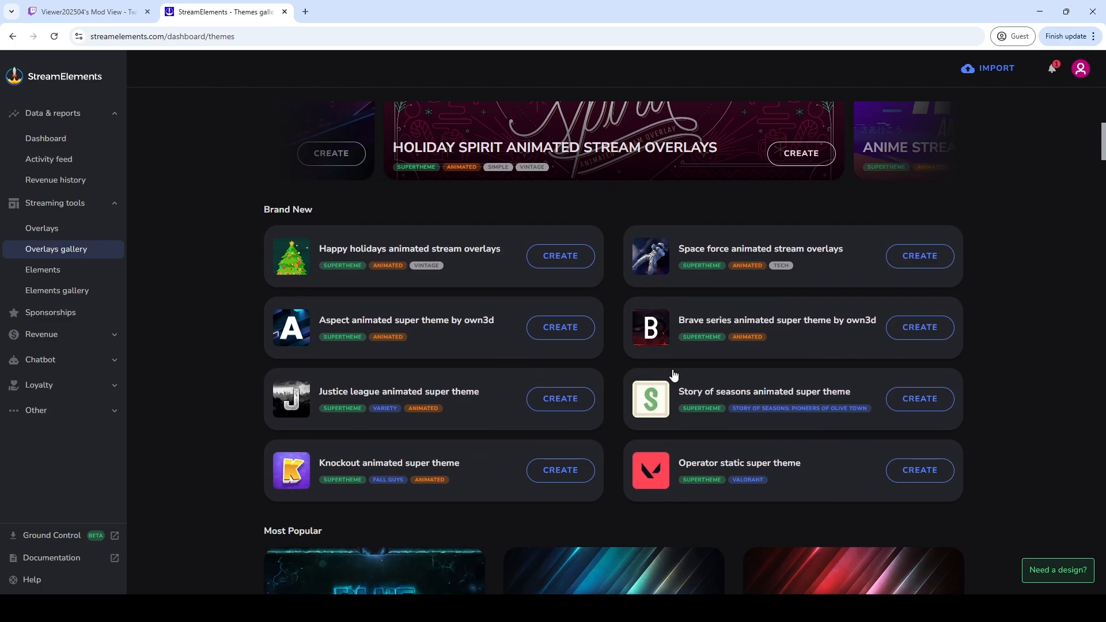
scroll(674, 374, down, 8)
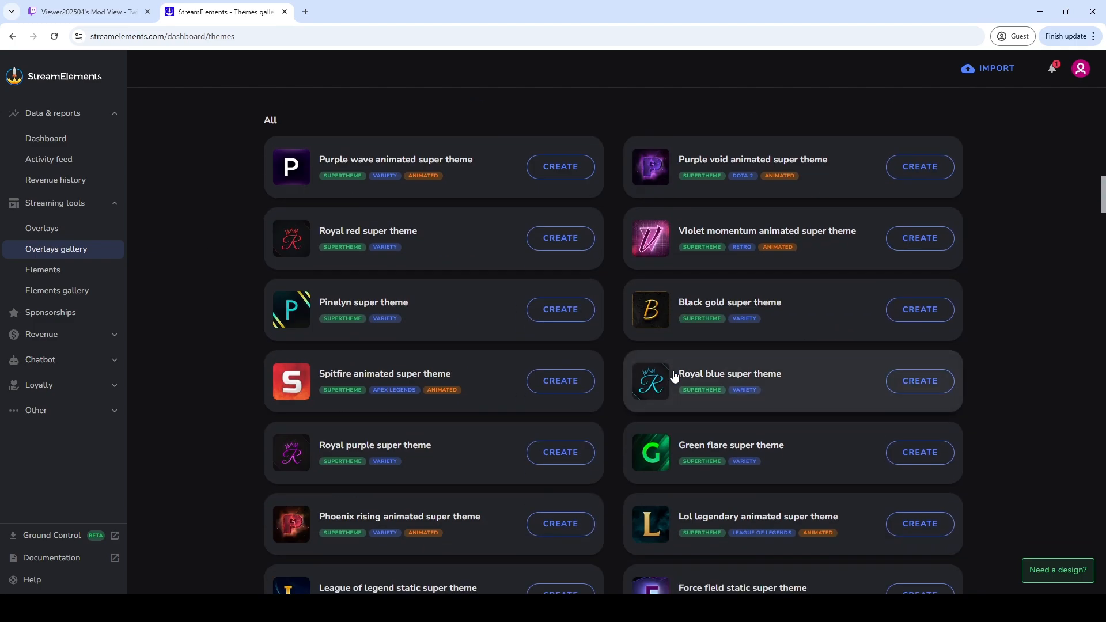
View the My Elements page, look through the Elements Gallery, and return to the dashboard's streaming tools
click(54, 273)
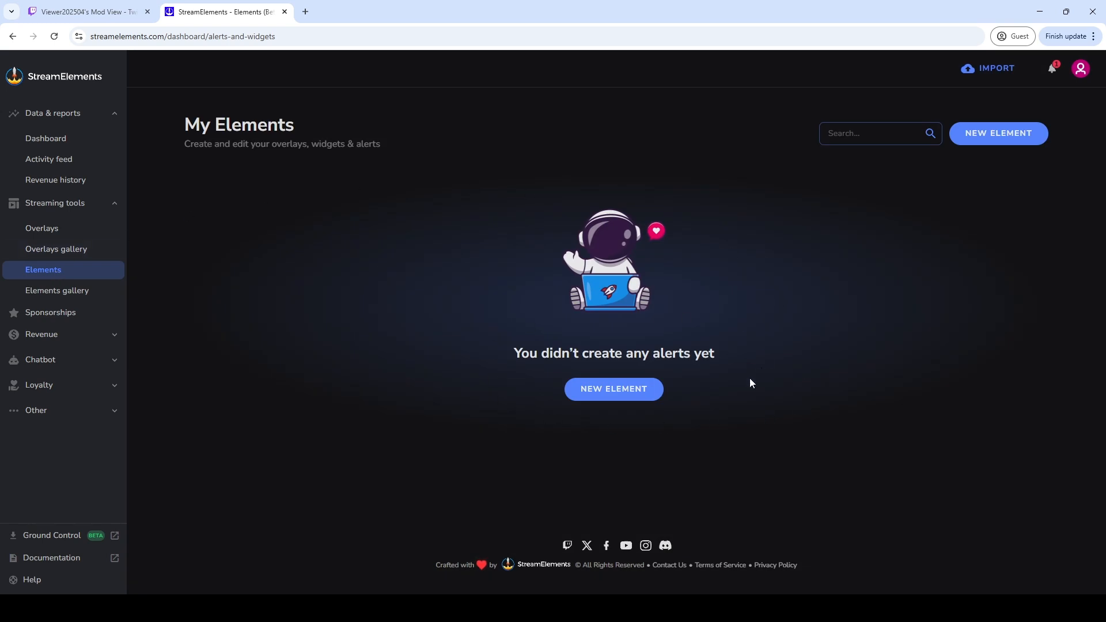
click(55, 292)
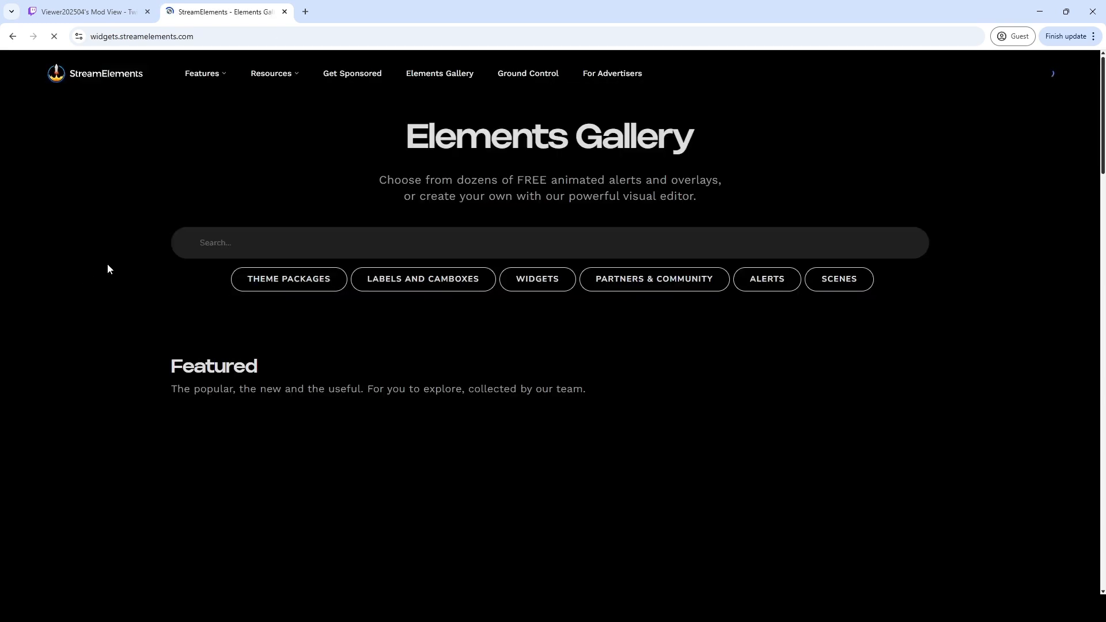
click(110, 37)
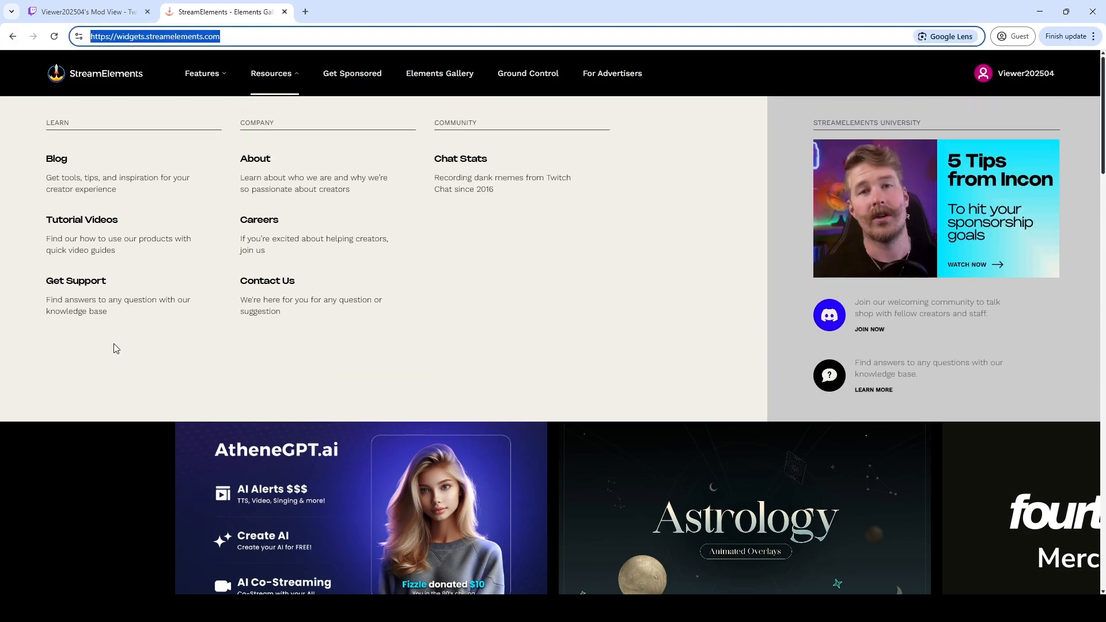
scroll(139, 439, down, 10)
scroll(138, 431, up, 10)
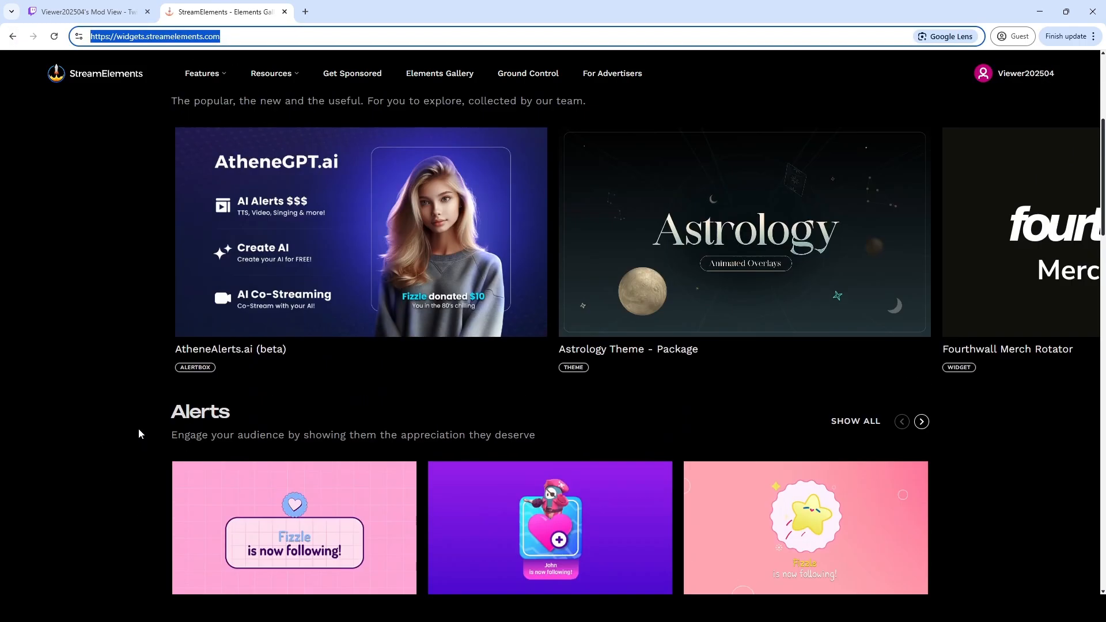
click(12, 37)
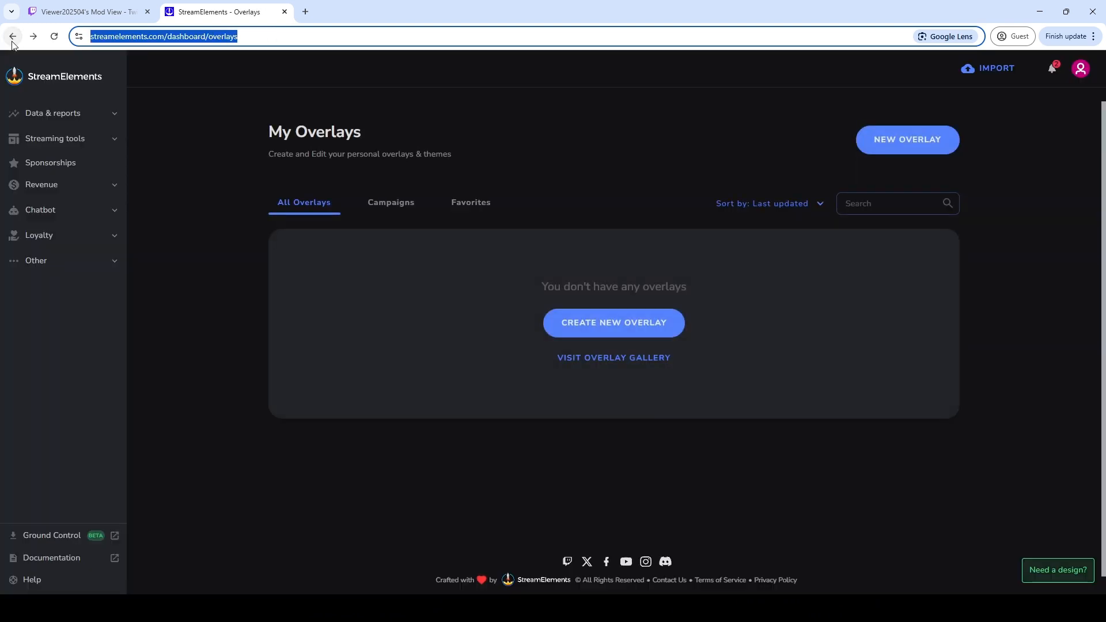
click(114, 140)
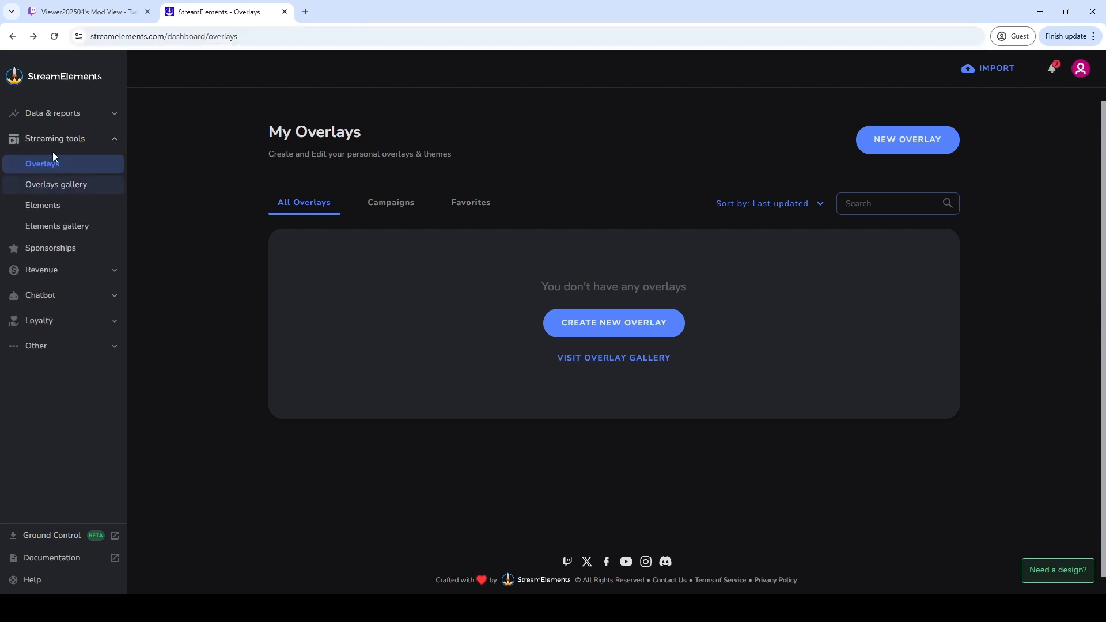
View the available campaigns on the Sponsorships page
click(68, 252)
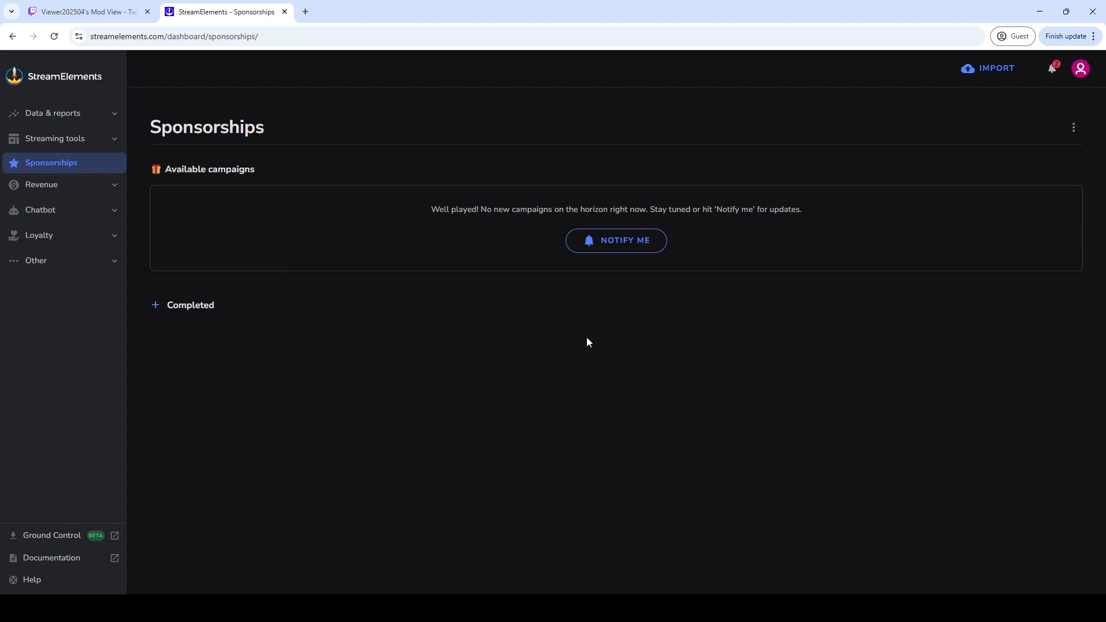
drag(154, 116, 385, 133)
click(386, 133)
Examine the Payment Setup page under Revenue, including the address form's fields and the invoices and payment history sections
click(114, 186)
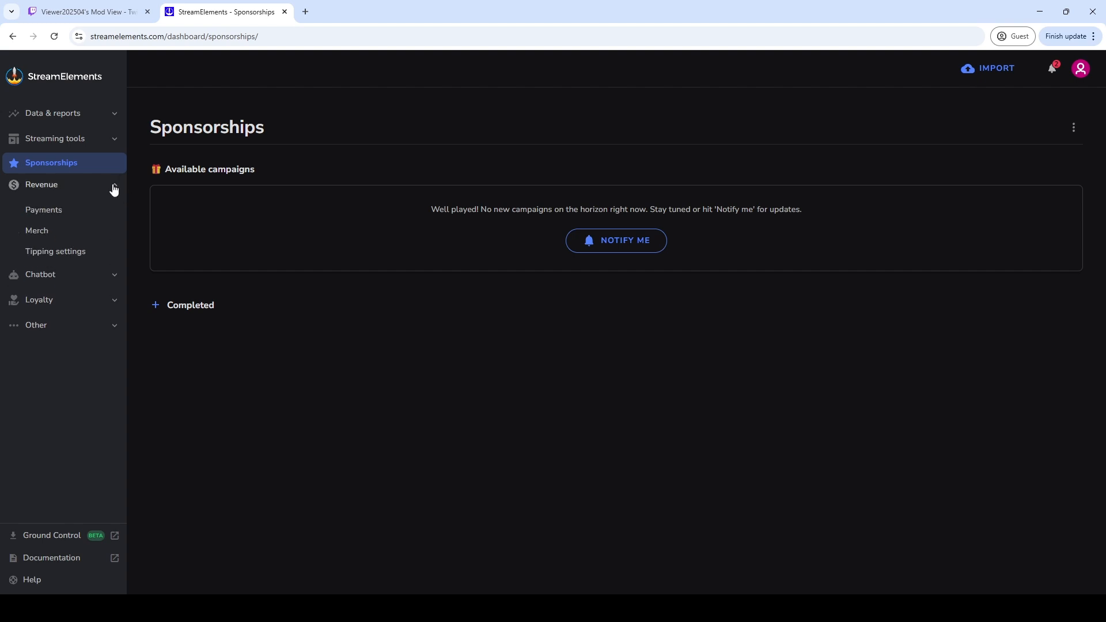
click(45, 185)
click(45, 185)
click(49, 212)
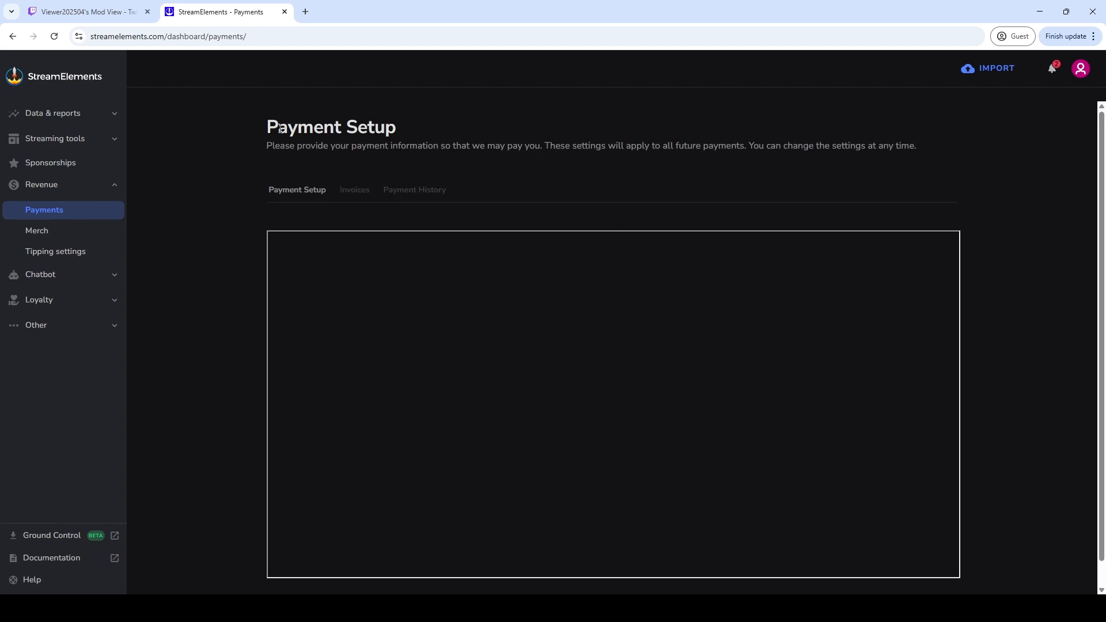
drag(279, 127, 461, 163)
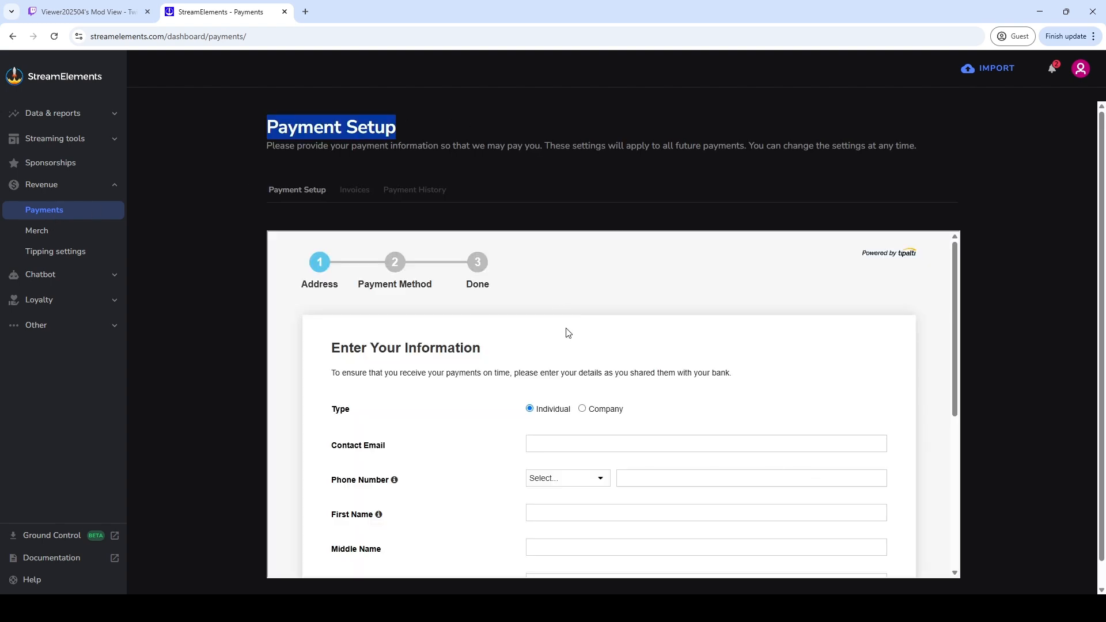
scroll(633, 369, down, 10)
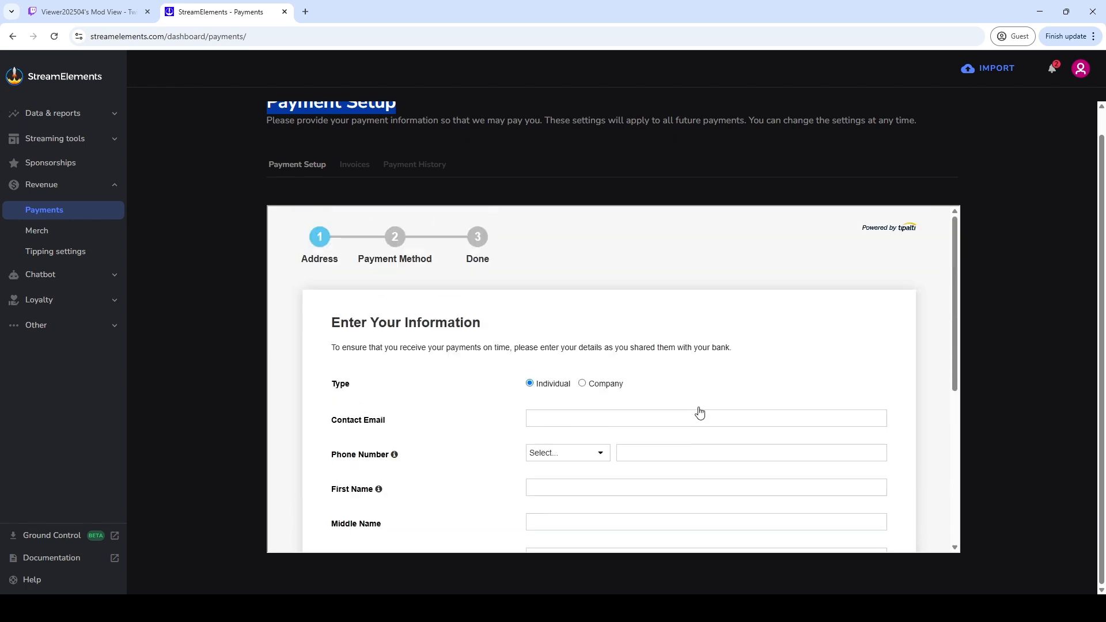
scroll(703, 409, up, 1)
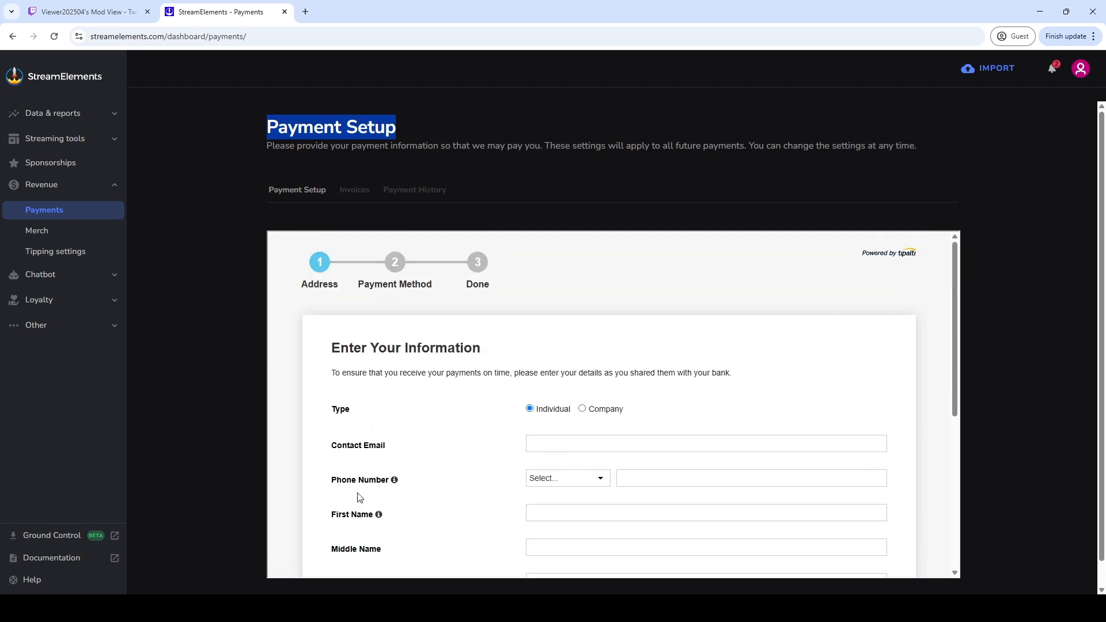
scroll(729, 454, down, 5)
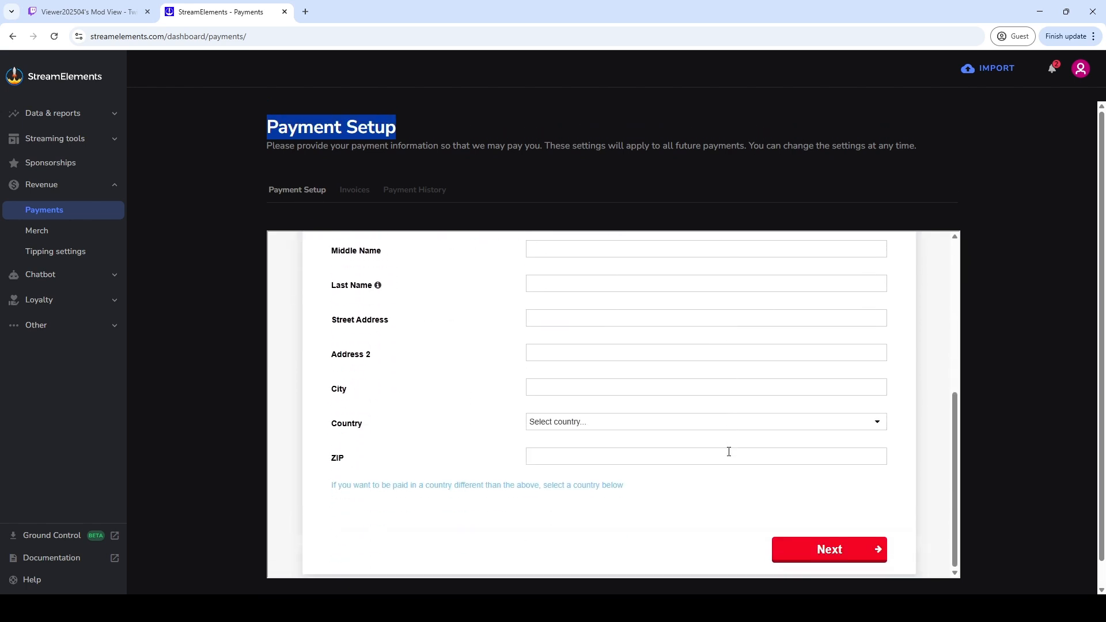
scroll(714, 478, up, 5)
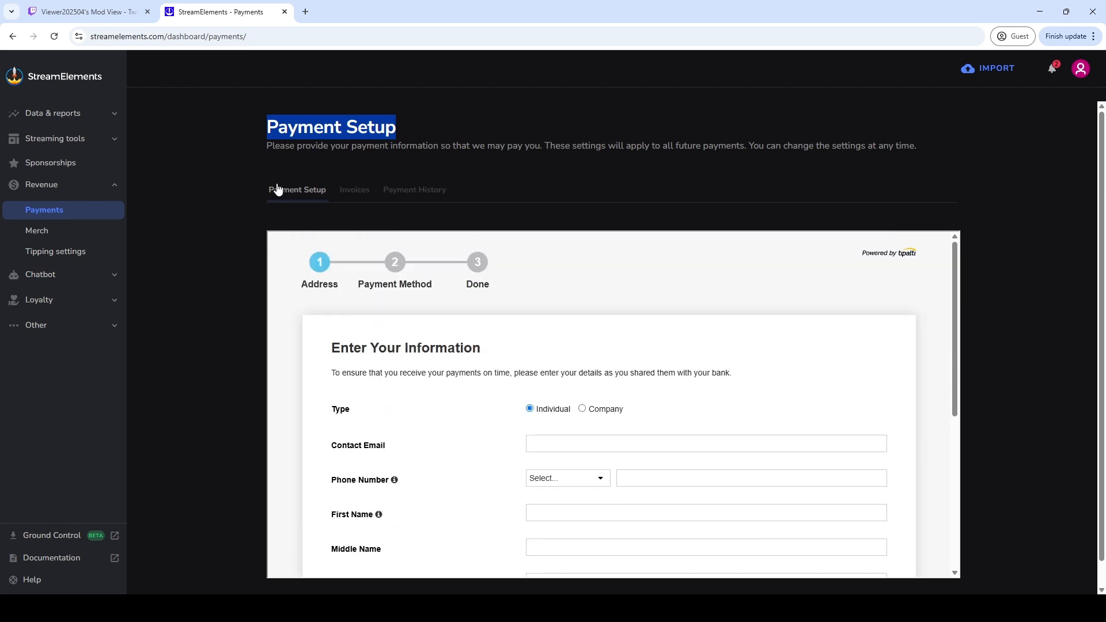
click(314, 137)
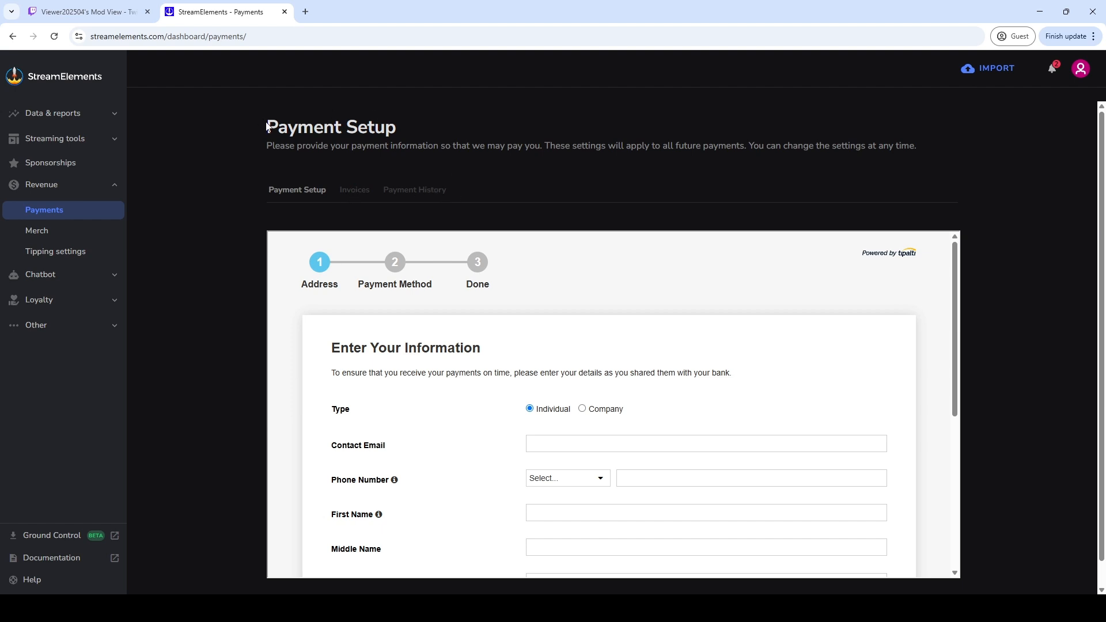
drag(267, 126, 455, 189)
click(369, 186)
View the Fourthwall offer on the Merch page and look through the tipping settings' payment methods, donation panel and setup sections
click(49, 232)
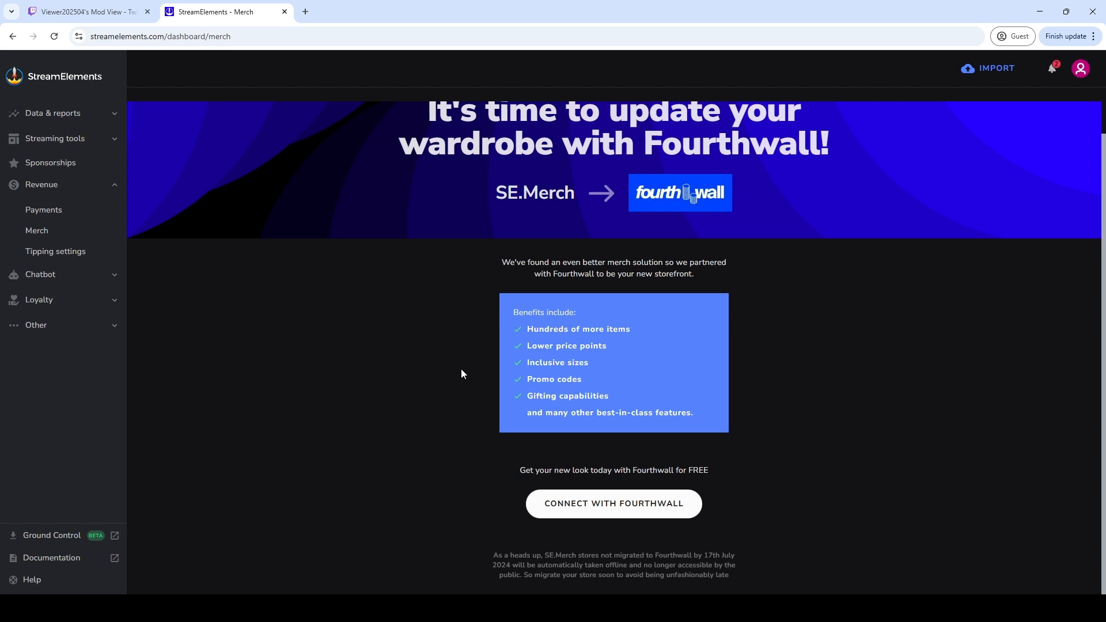
scroll(461, 370, up, 1)
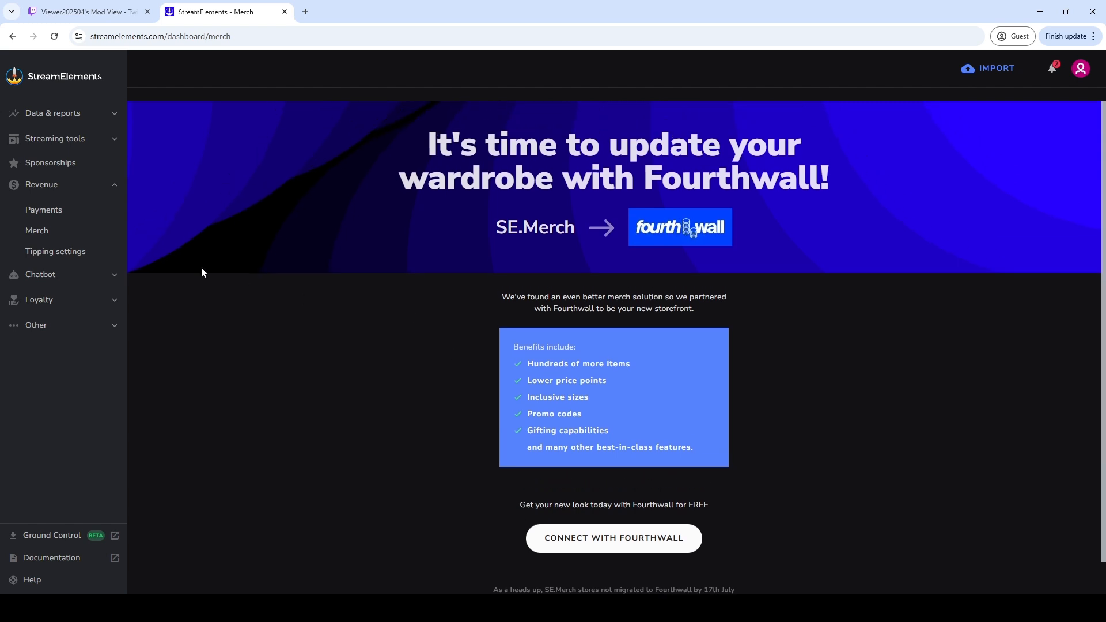
click(46, 253)
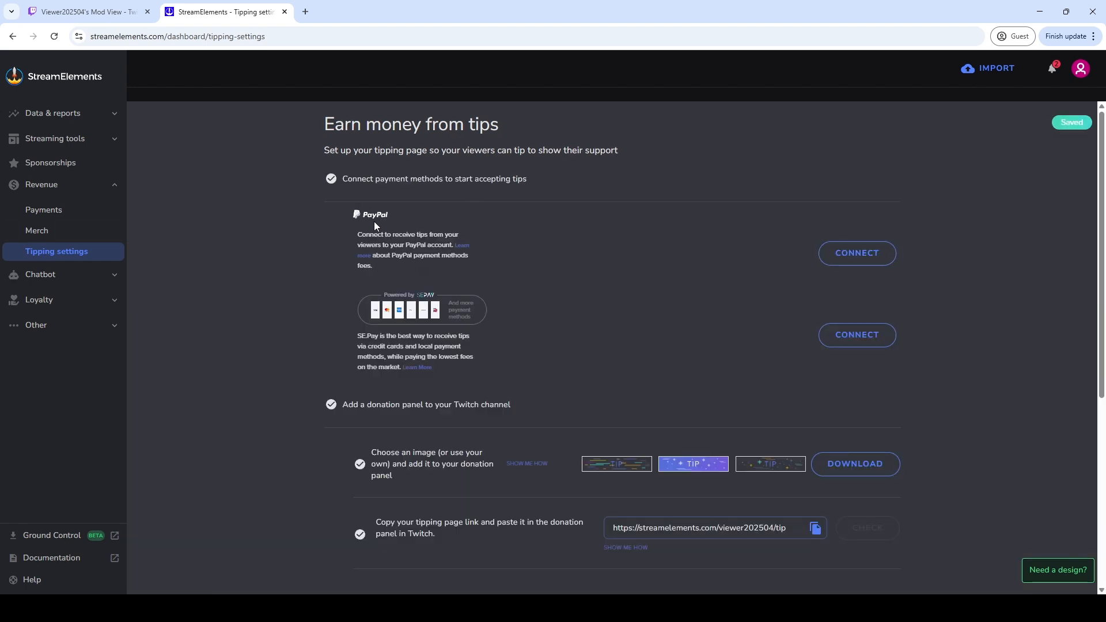
drag(386, 180, 569, 177)
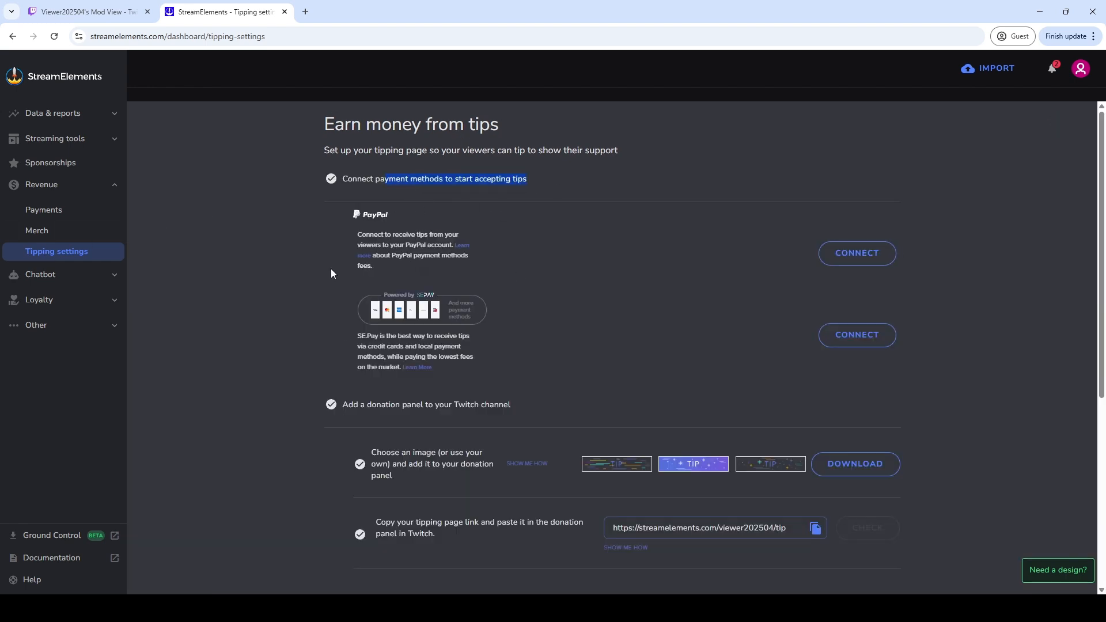
scroll(481, 230, down, 3)
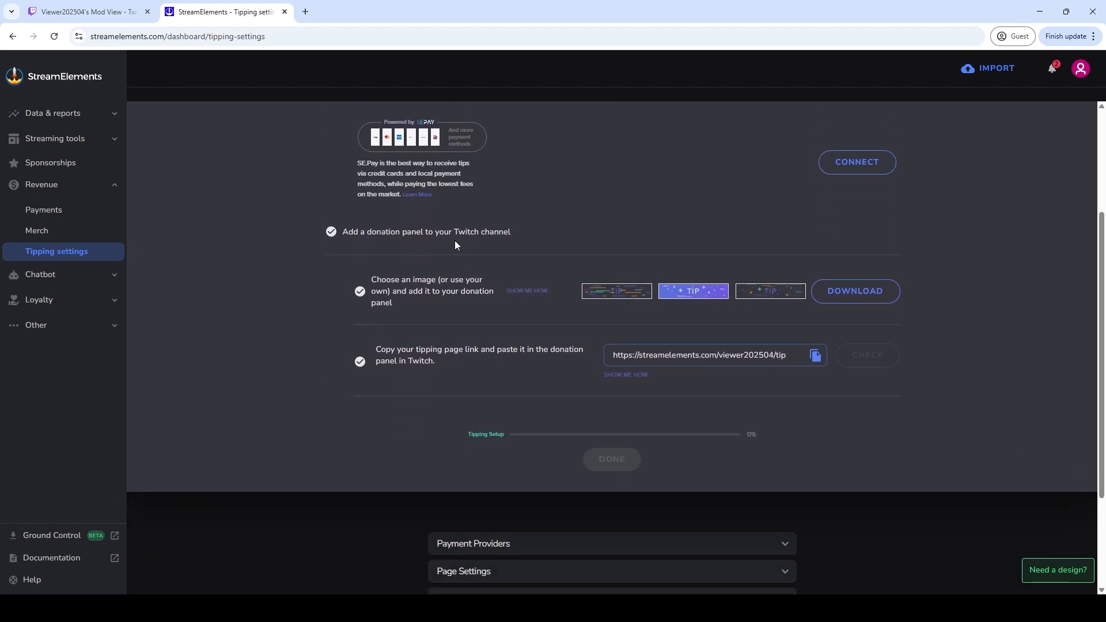
scroll(541, 422, down, 3)
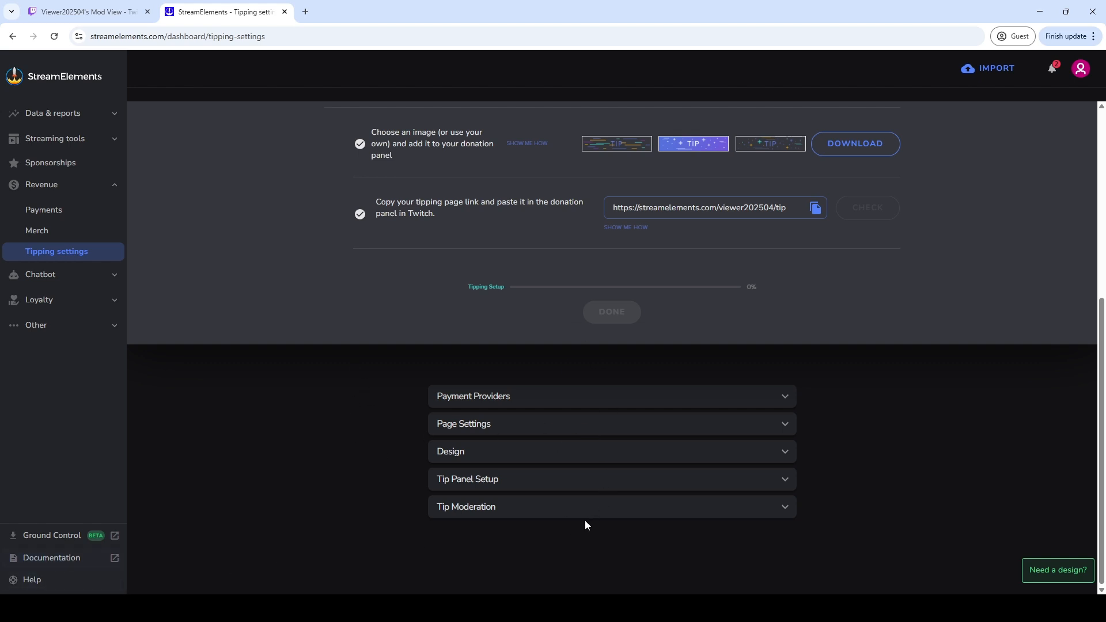
scroll(516, 354, up, 5)
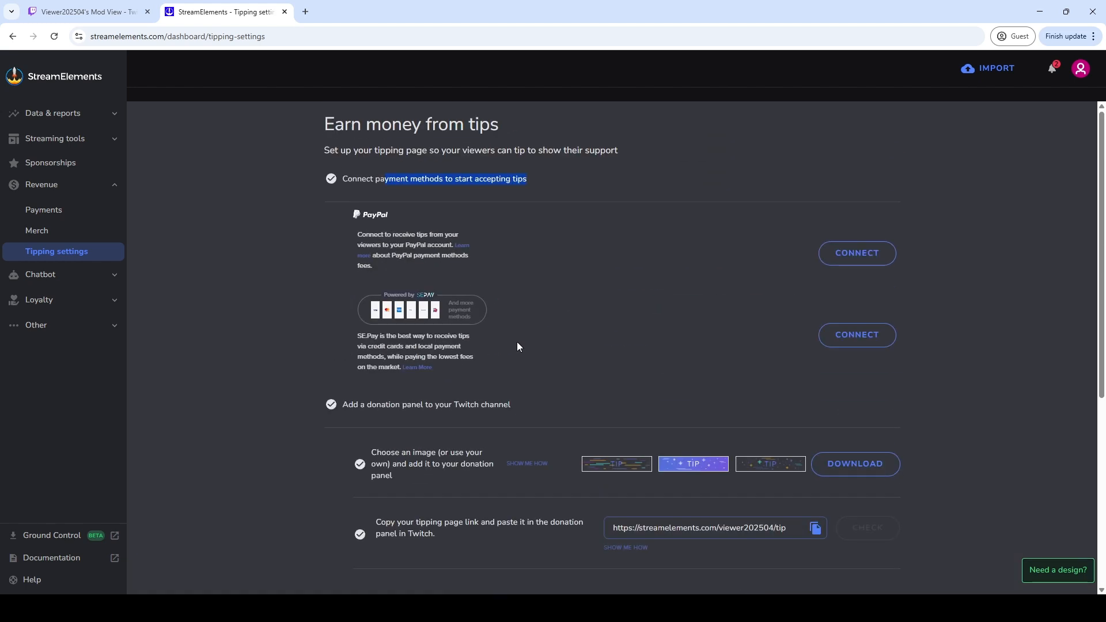
click(186, 206)
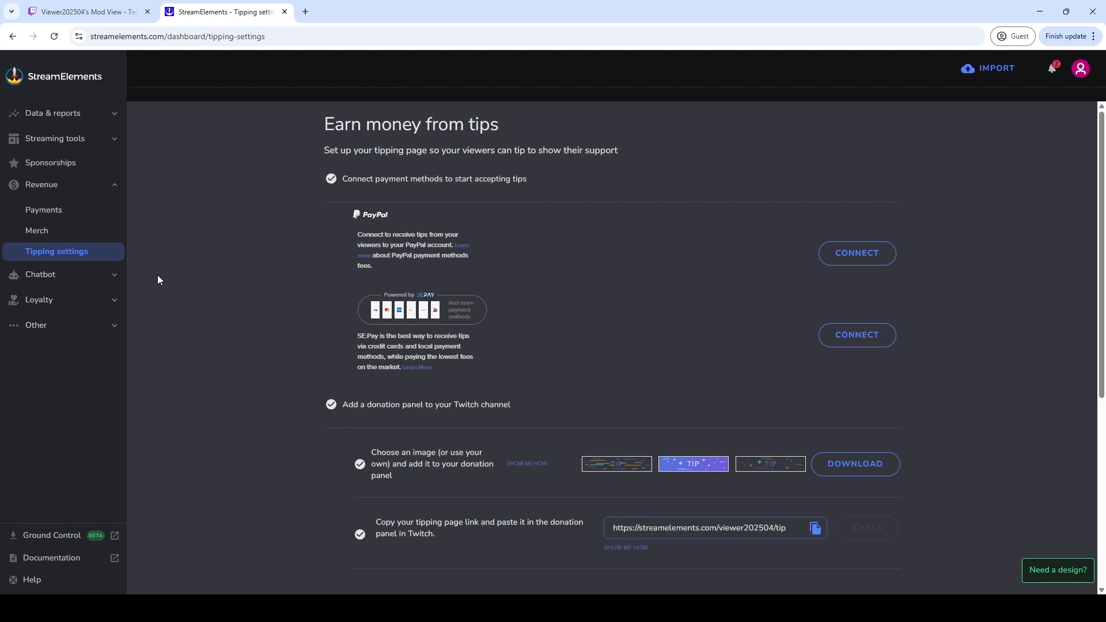
scroll(187, 242, down, 4)
scroll(184, 196, up, 4)
Look through the chatbot's default chat commands, from the Everyone group down to the Super Moderator group
click(110, 187)
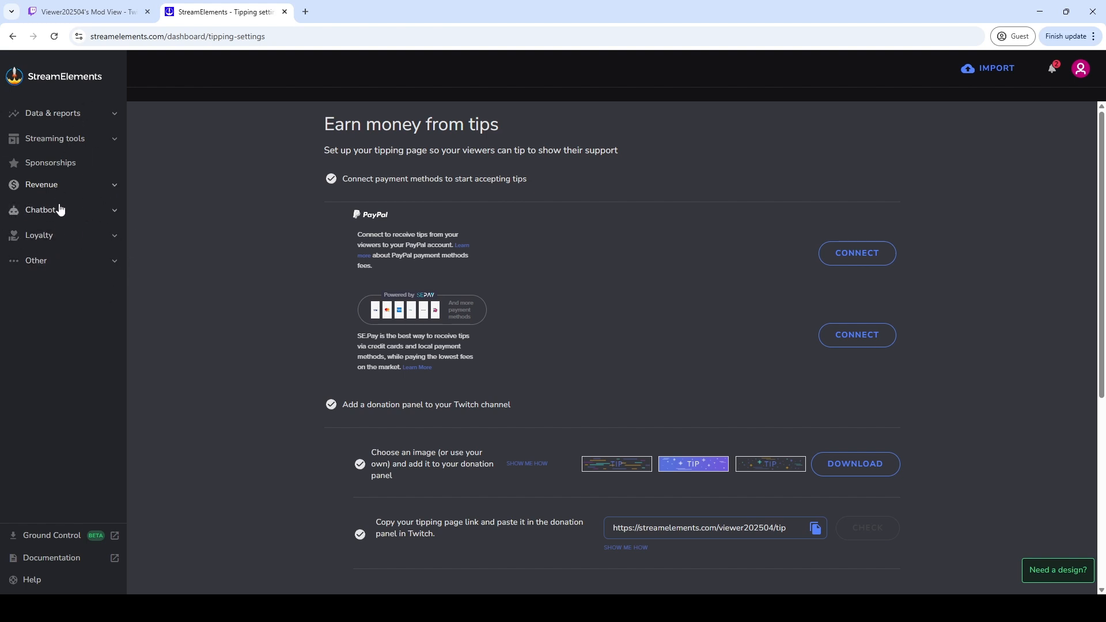
click(112, 213)
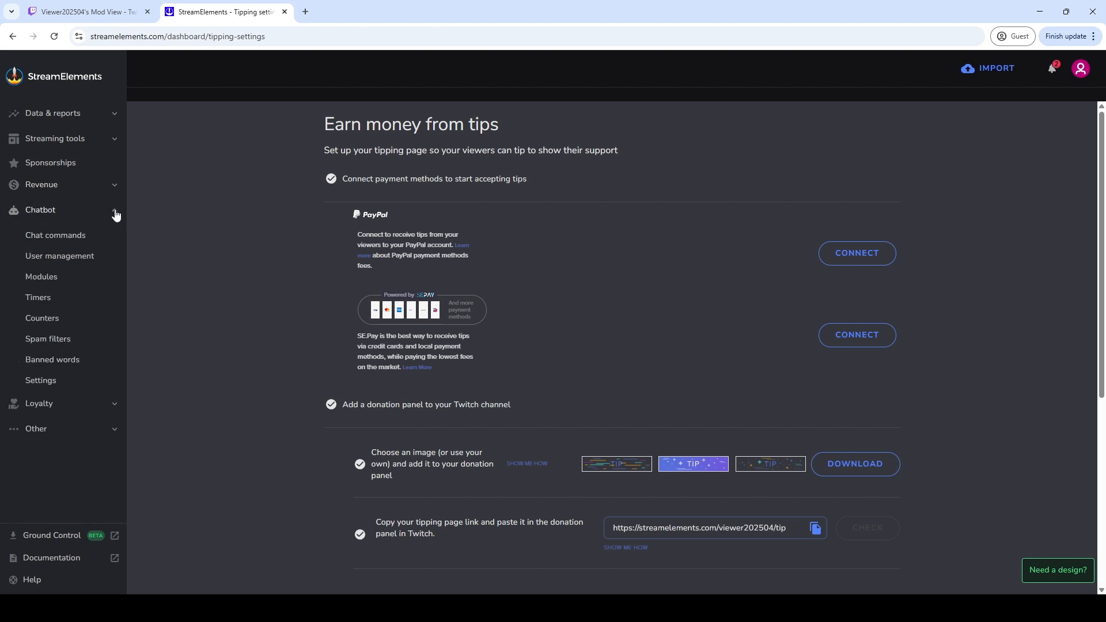
click(60, 236)
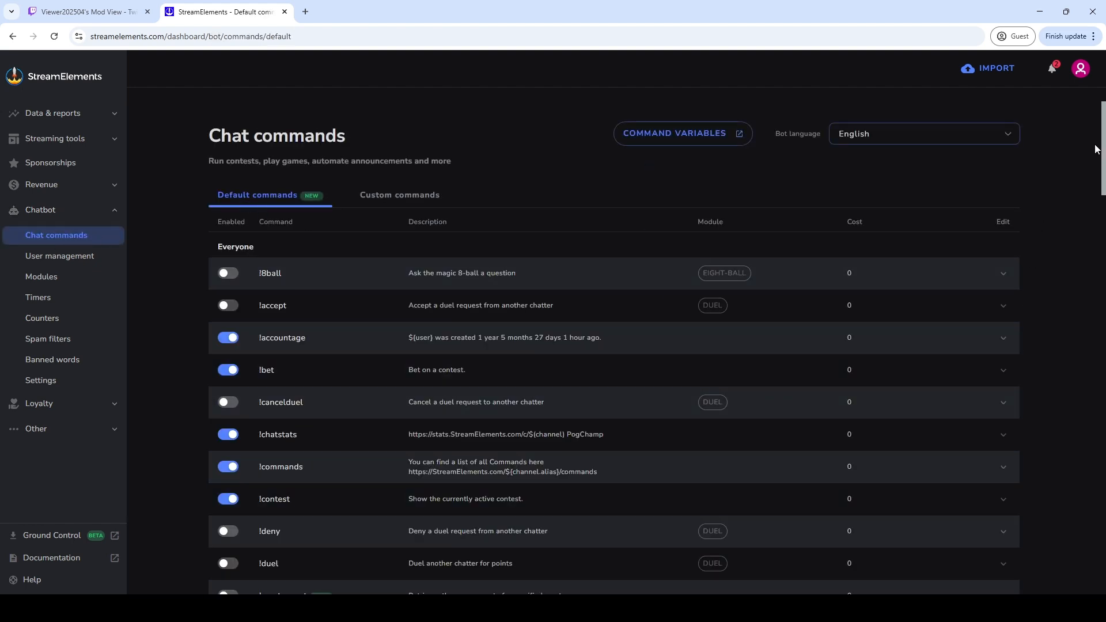
scroll(1094, 173, down, 7)
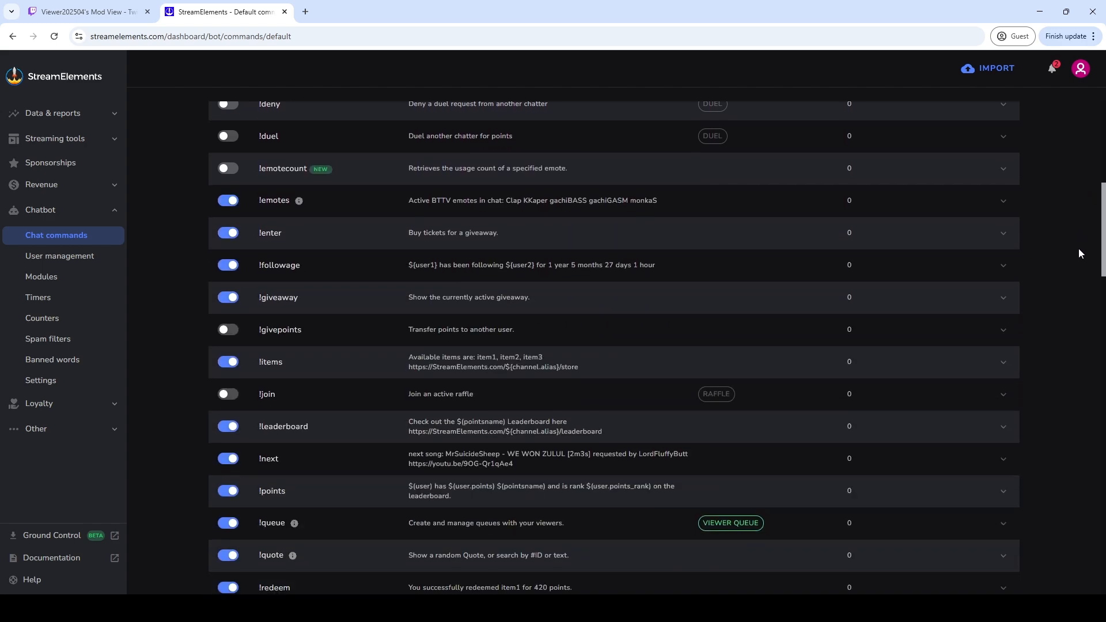
scroll(1078, 248, down, 20)
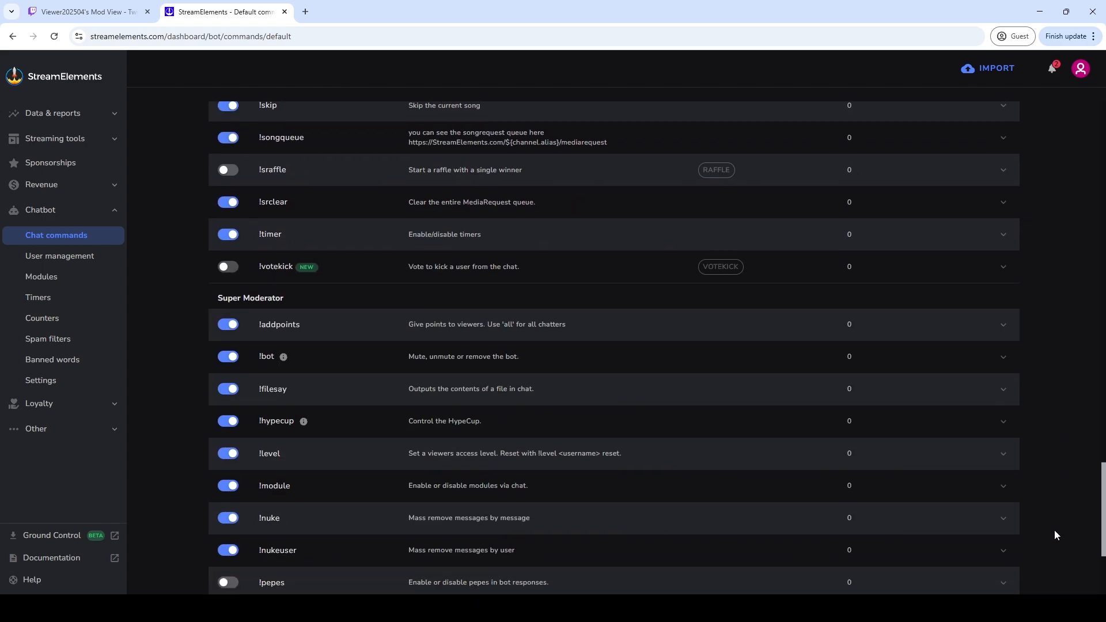
scroll(1053, 530, down, 5)
scroll(1062, 400, up, 20)
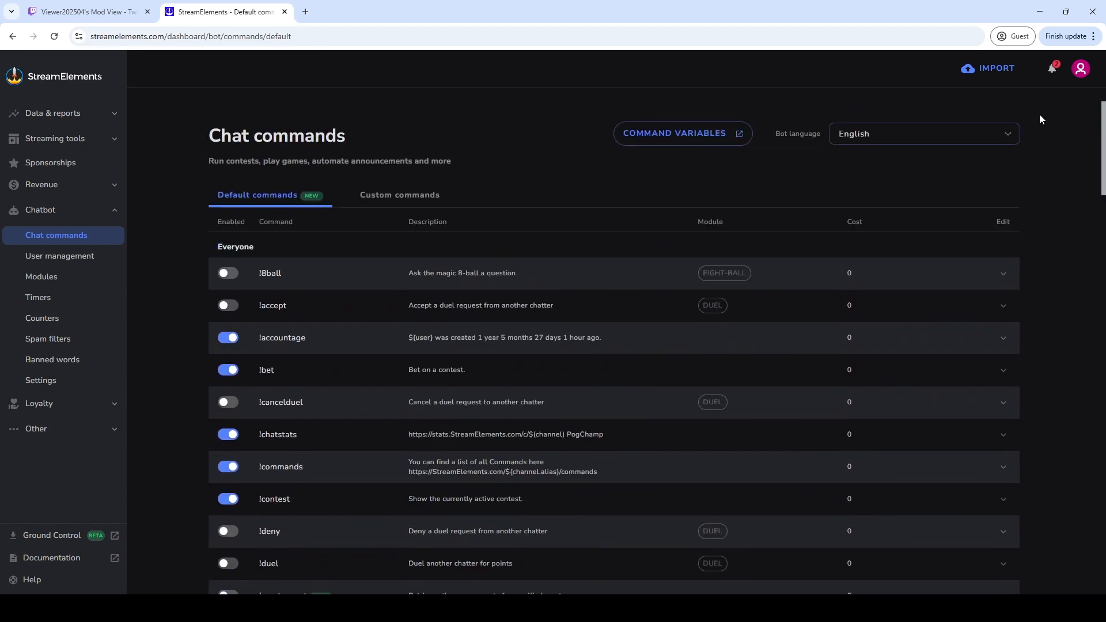
View the Chat Alerts module's event list under the chatbot modules and the cheer event's message
click(42, 277)
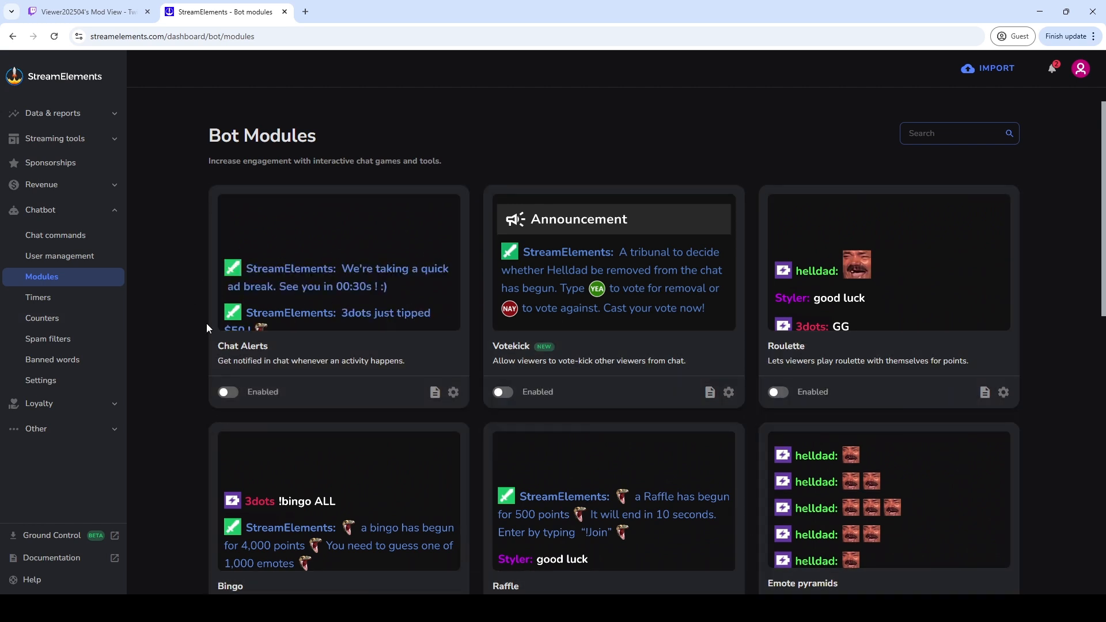
click(248, 358)
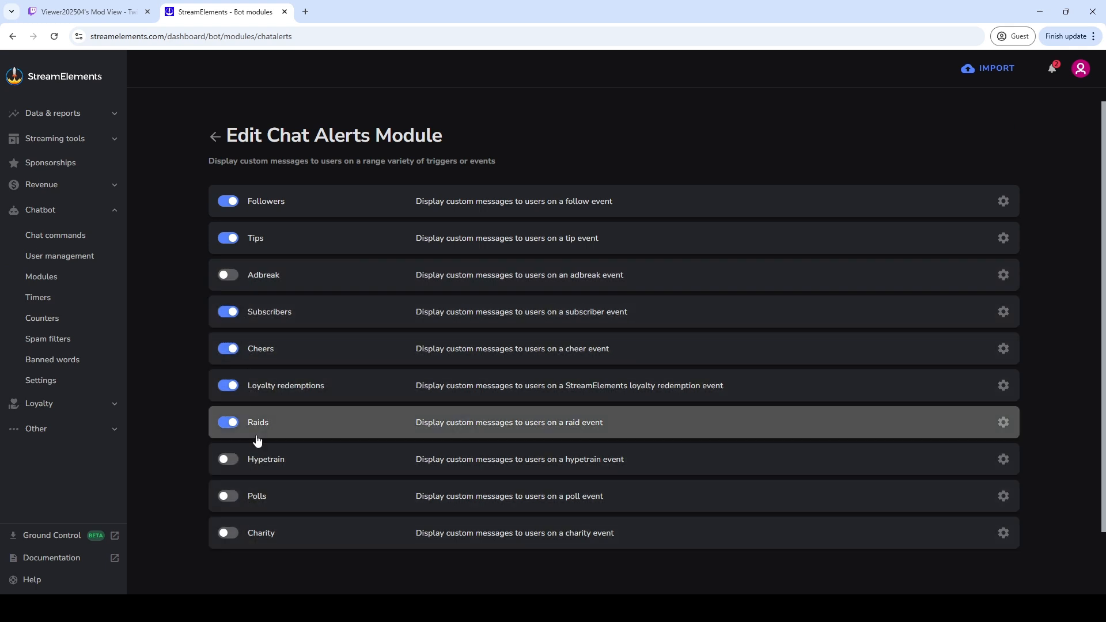
drag(312, 137, 465, 138)
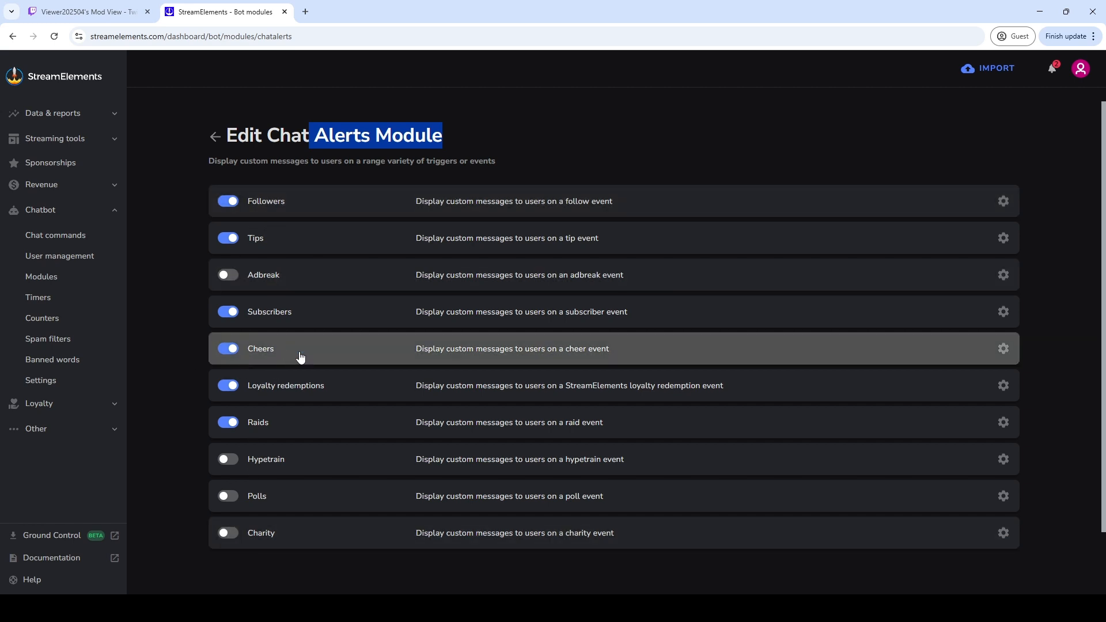
click(604, 351)
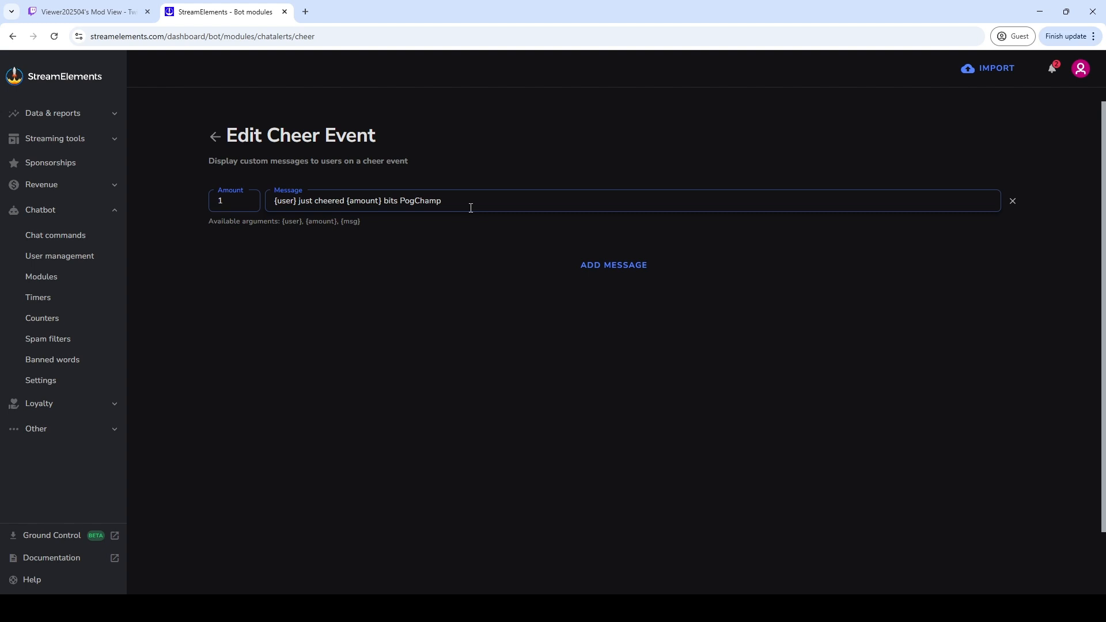
click(213, 137)
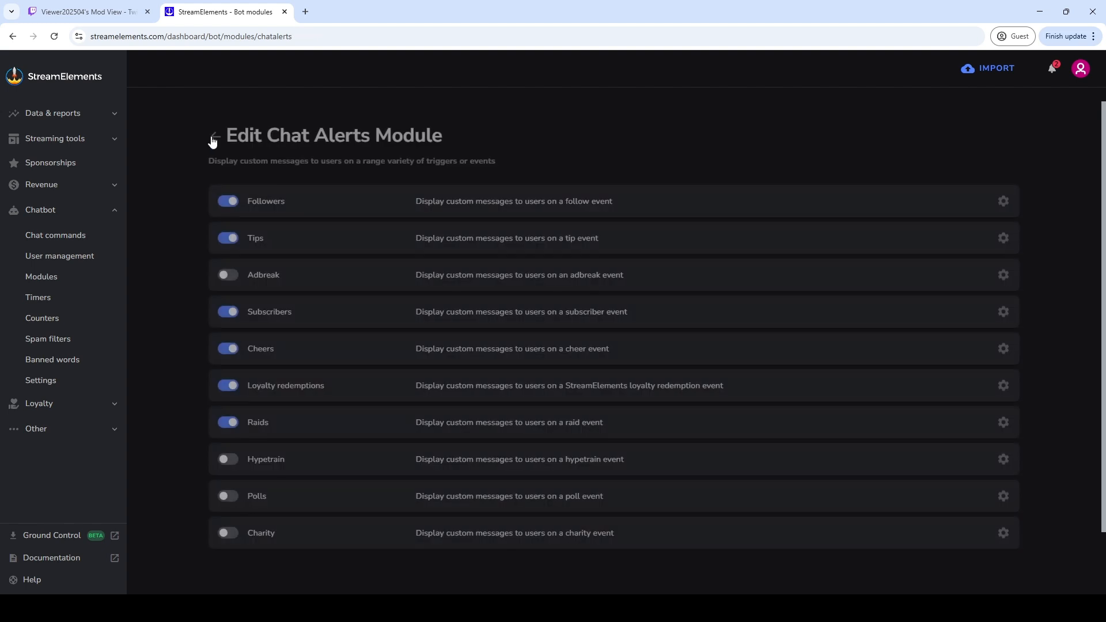
View the messages of the subscriber and follow events in the Chat Alerts module
click(351, 314)
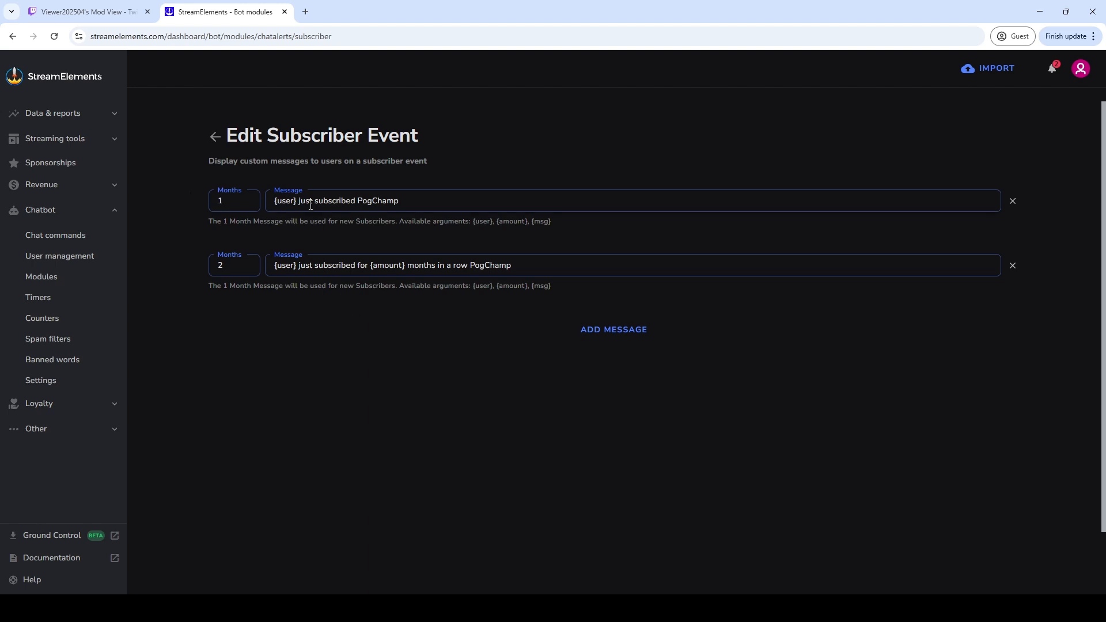
double_click(390, 201)
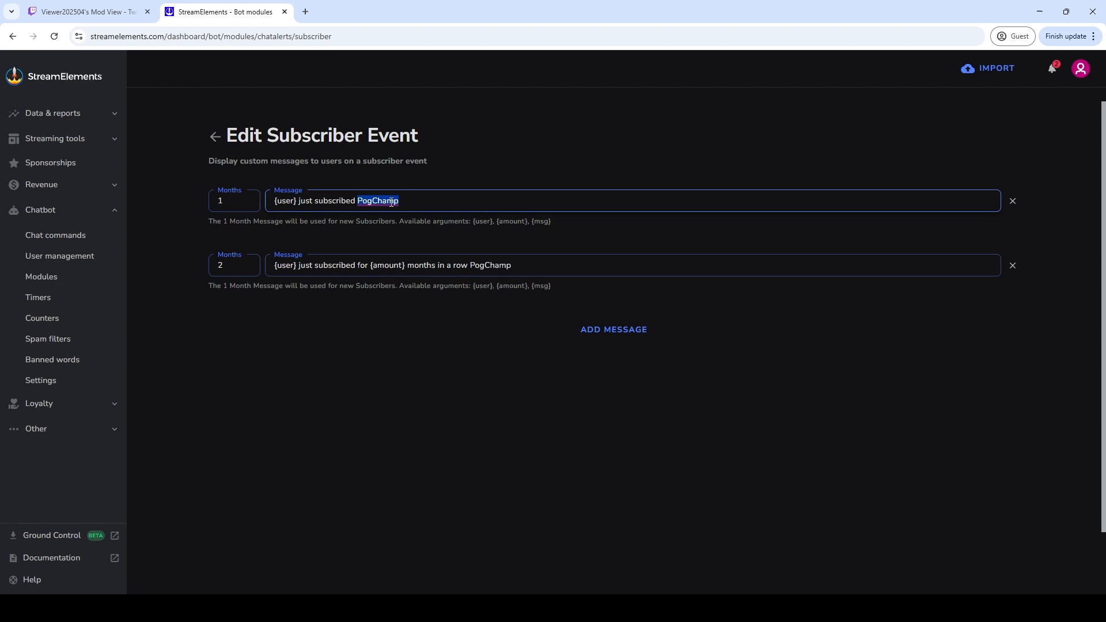
click(209, 290)
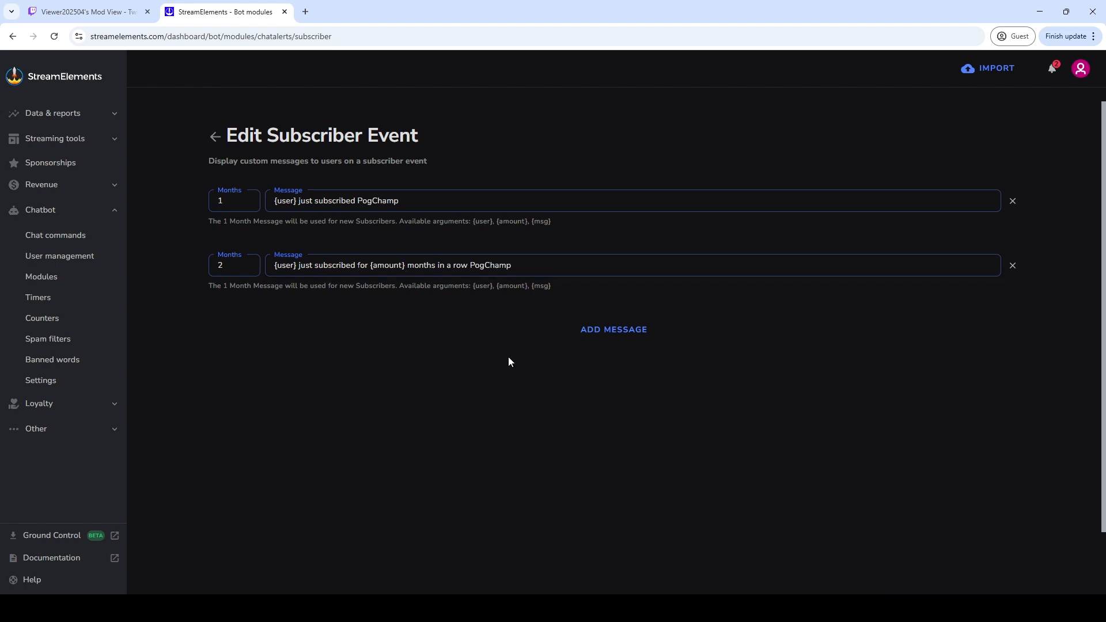
click(215, 136)
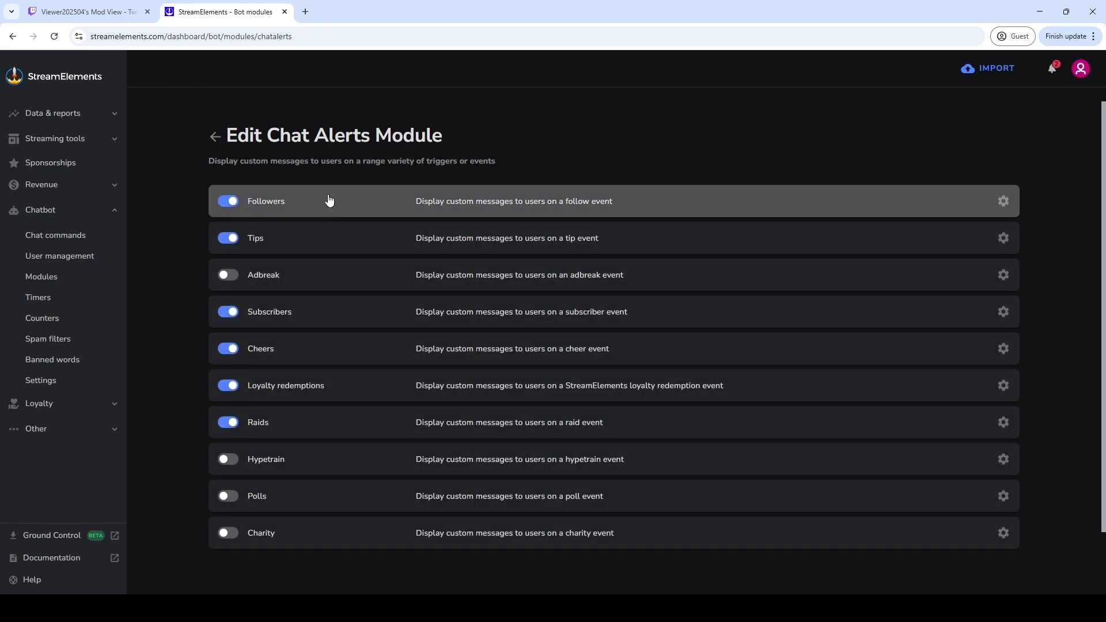
click(544, 213)
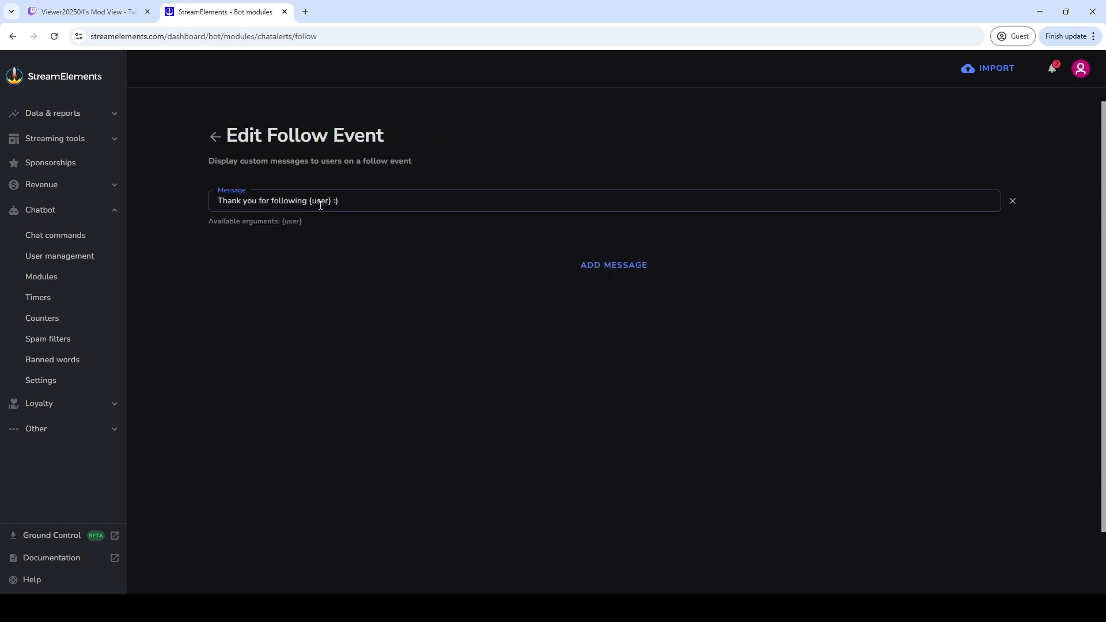
click(214, 139)
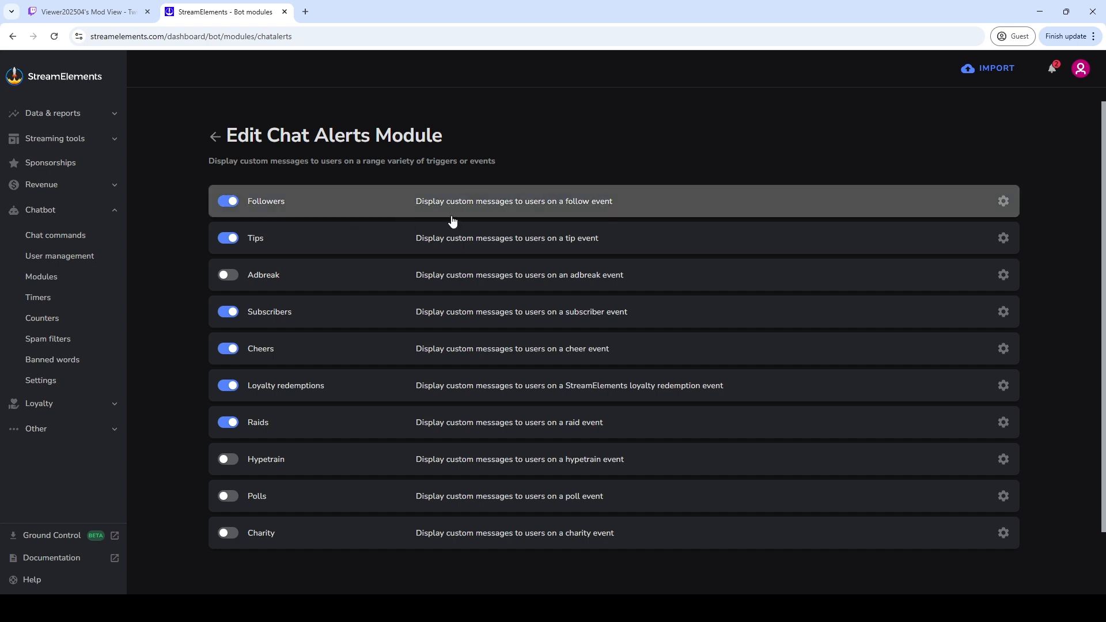
Add an empty second message to the Chat Alerts tip event, remove it, and return to the bot modules
click(471, 242)
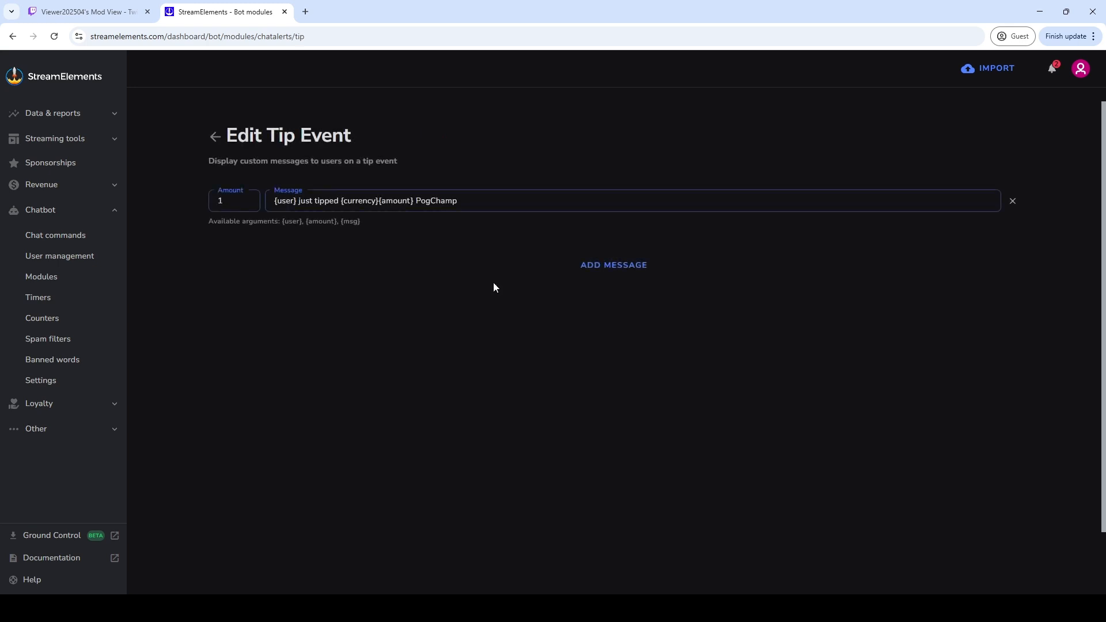
click(614, 271)
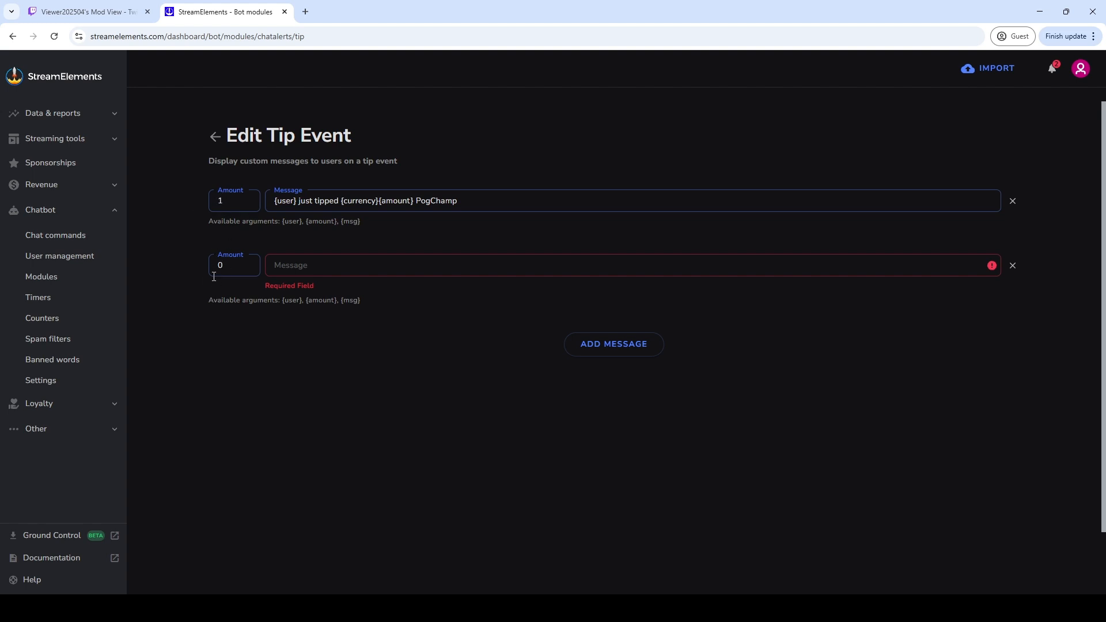
click(1012, 266)
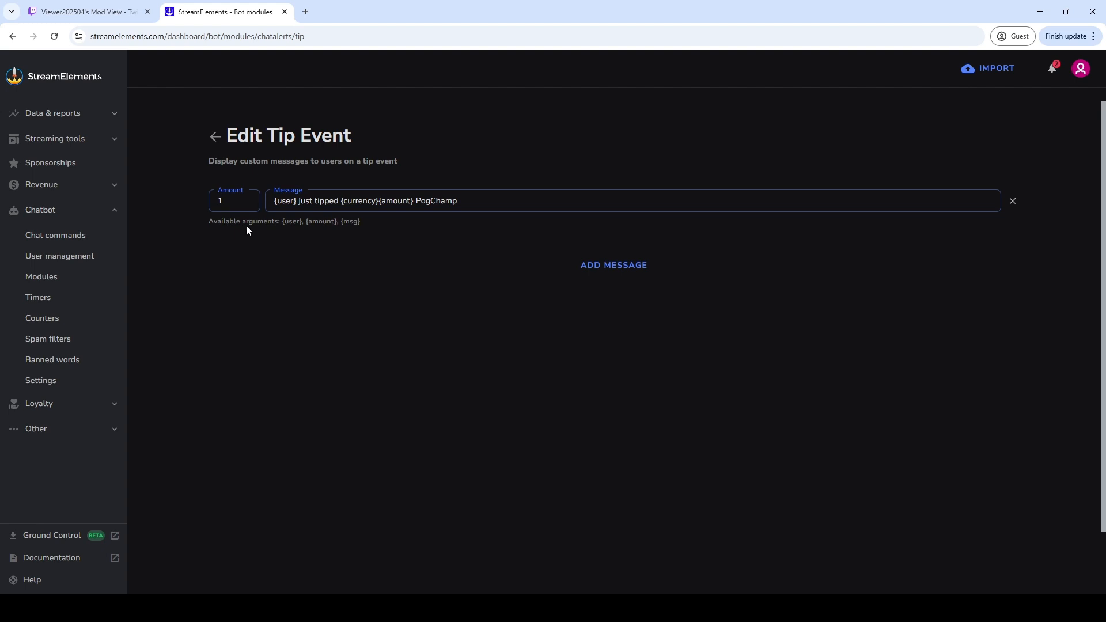
click(214, 138)
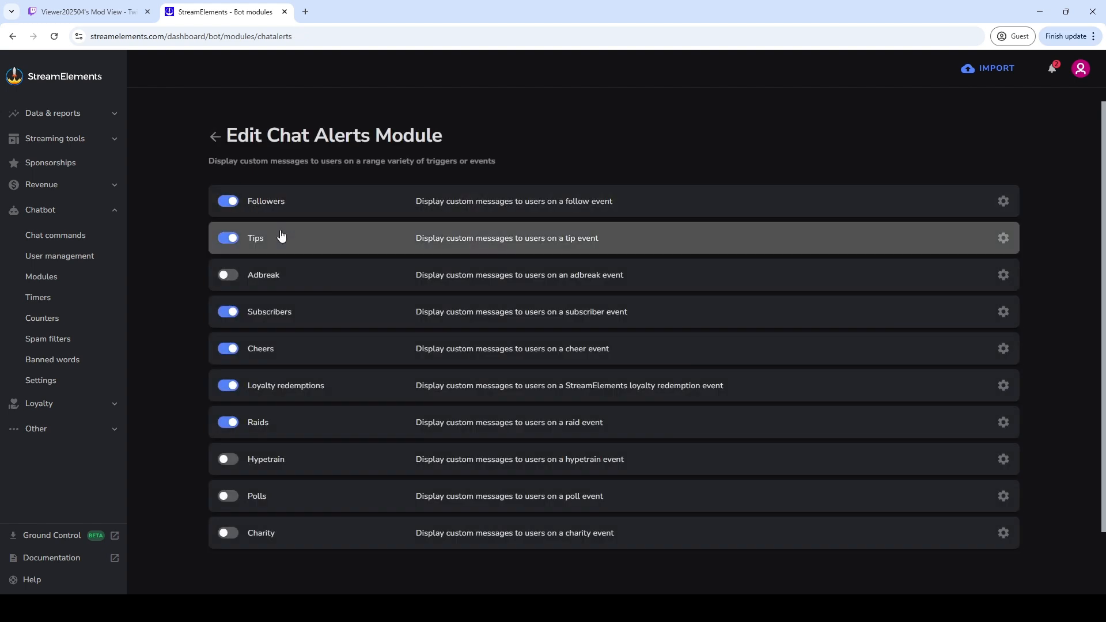
click(215, 137)
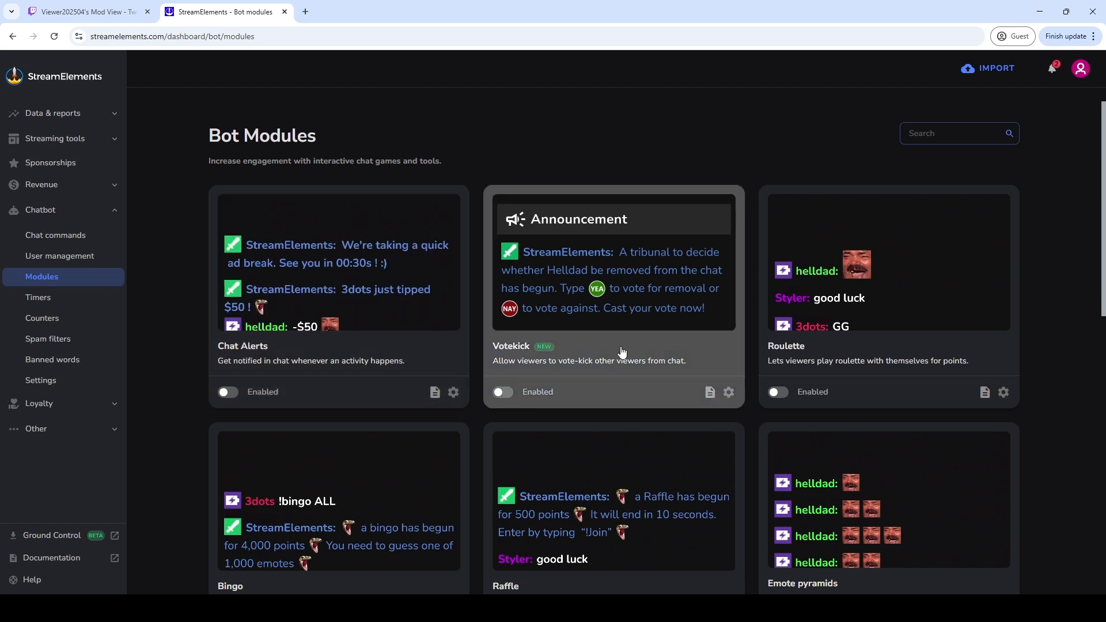
Examine the Votekick module's settings, including the YAY and NAY chat keywords, and return to the bot modules
click(601, 346)
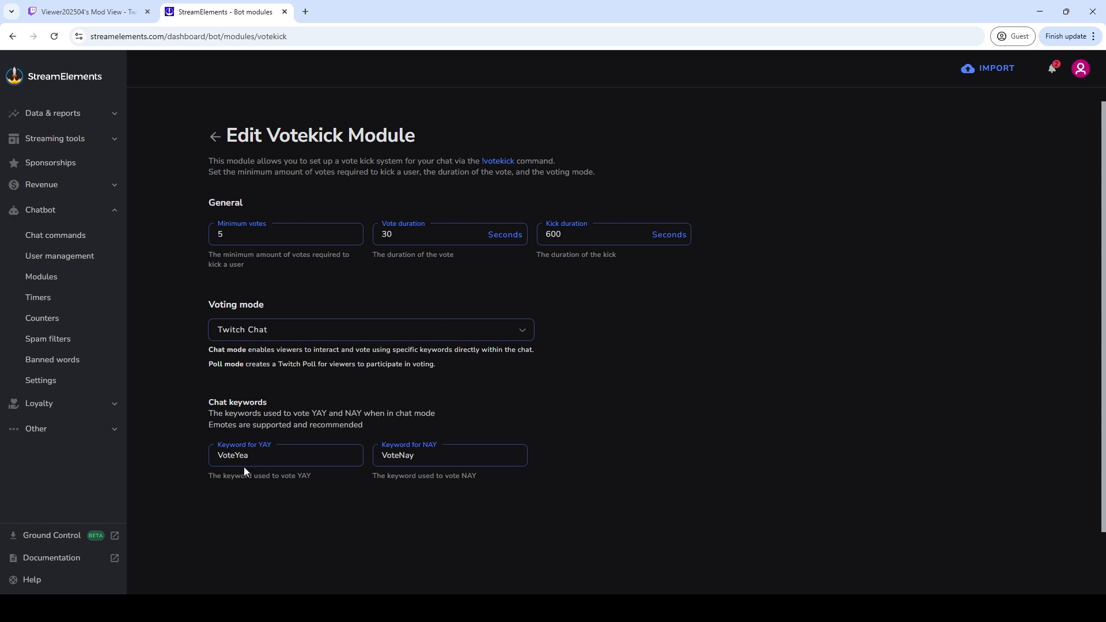
drag(257, 458, 189, 462)
drag(431, 459, 346, 482)
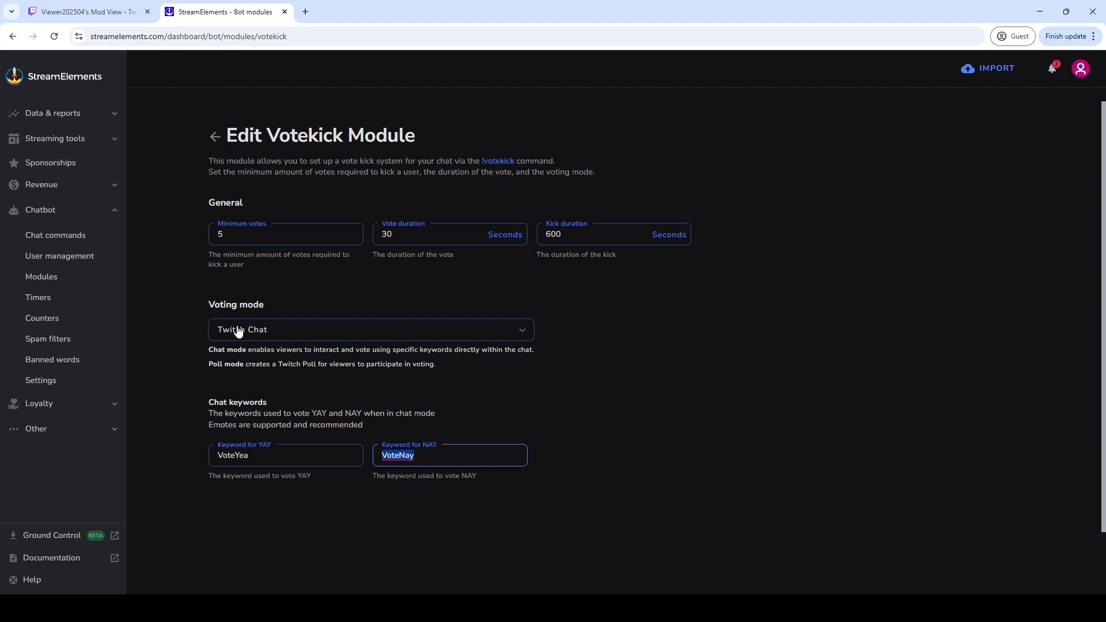
click(213, 138)
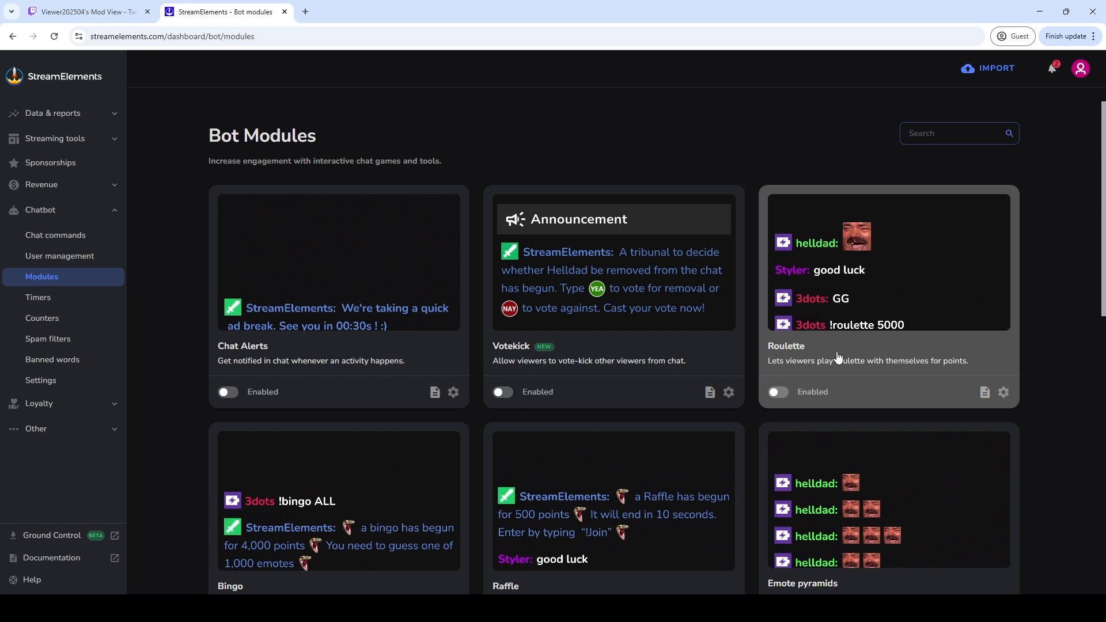
View the Roulette module's settings page, reading its title, its description and the rigging option
click(837, 357)
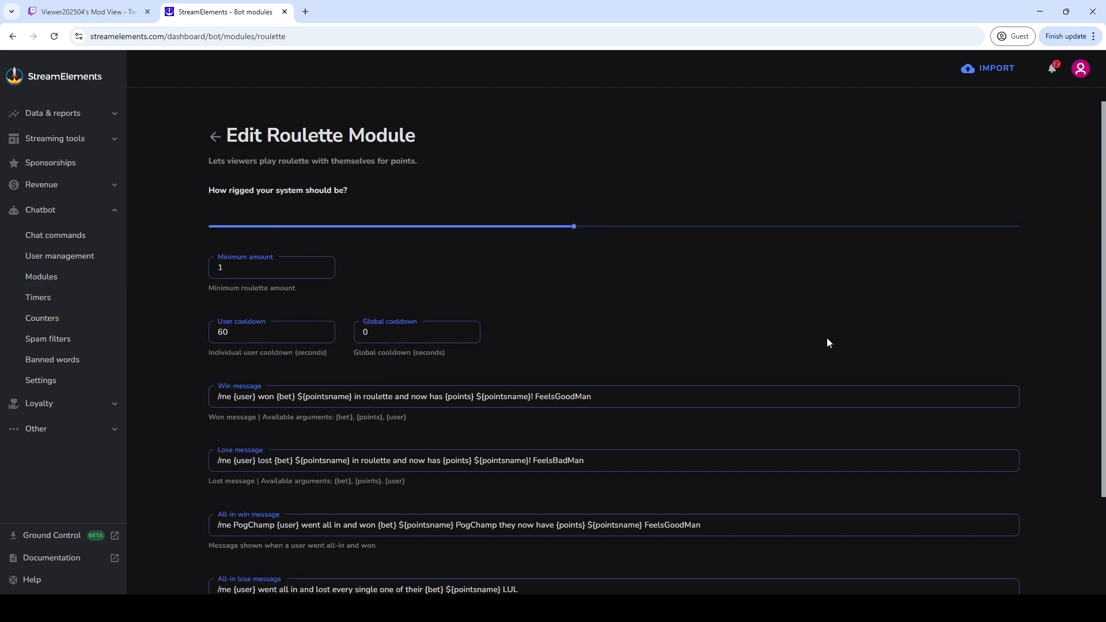
drag(267, 135, 477, 139)
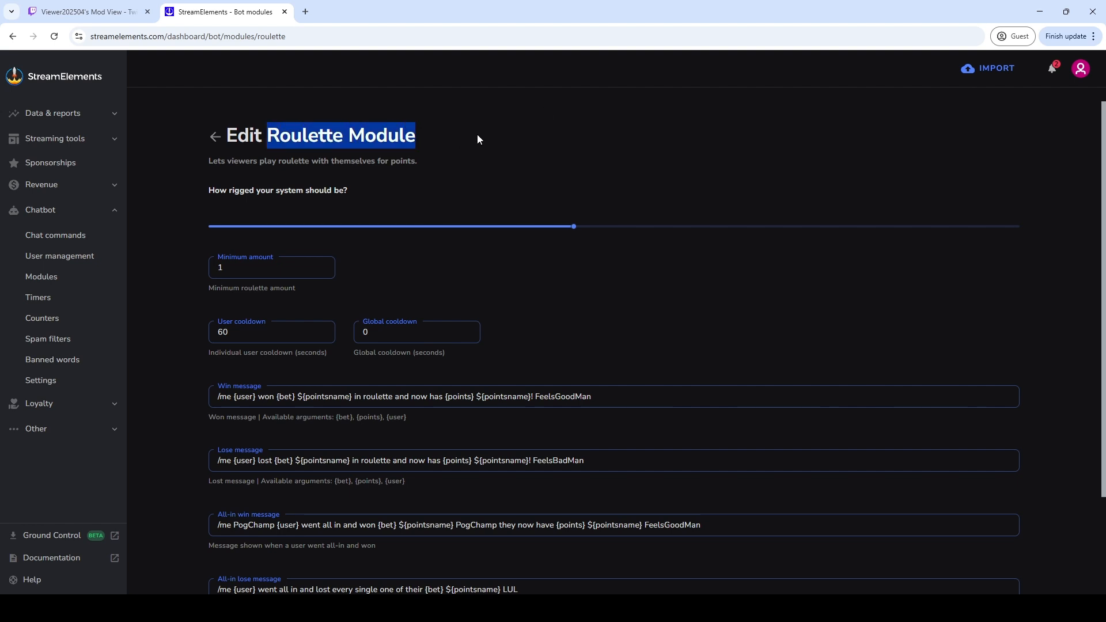
click(477, 155)
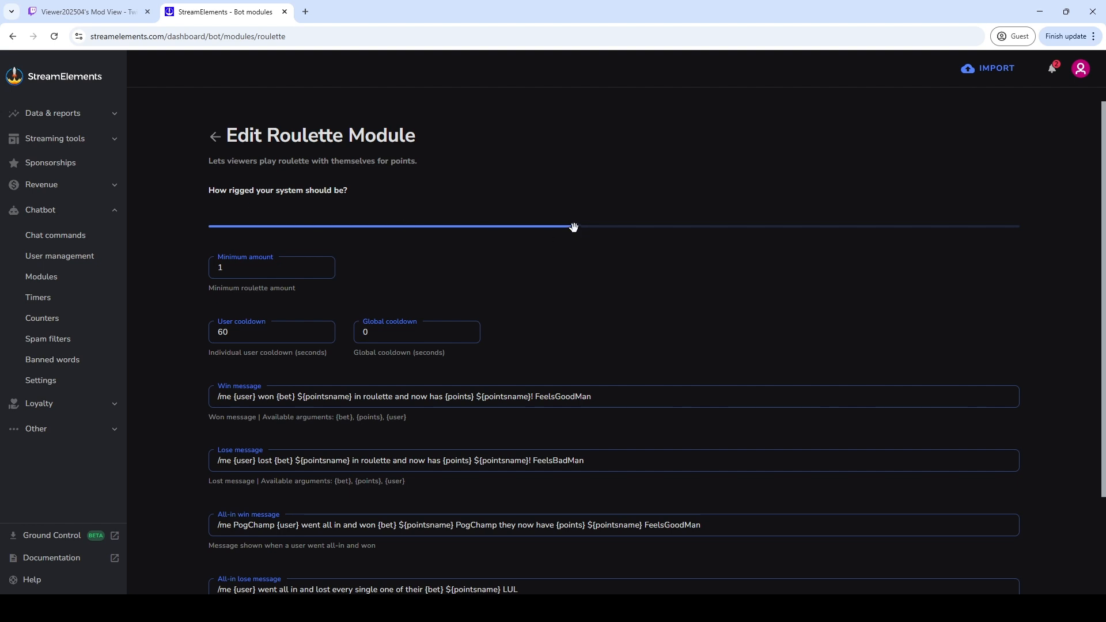
mouse_move(573, 227)
drag(366, 161, 482, 165)
Try the roulette's rigging level at 0, 100 and 50, and set it back to 45
drag(573, 226, 210, 229)
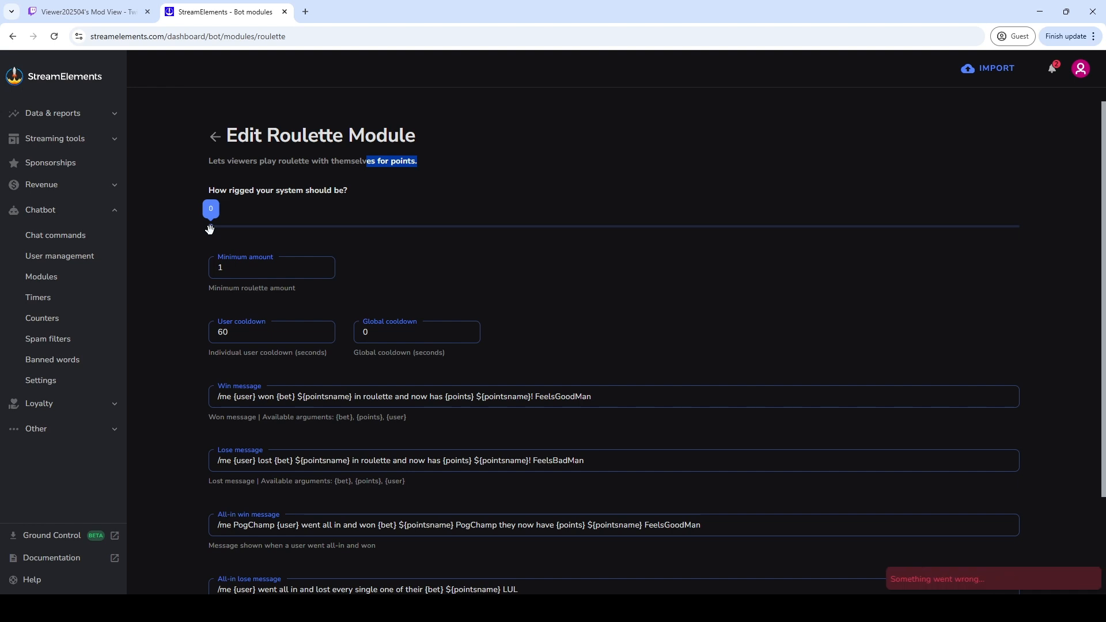
drag(210, 229, 1021, 230)
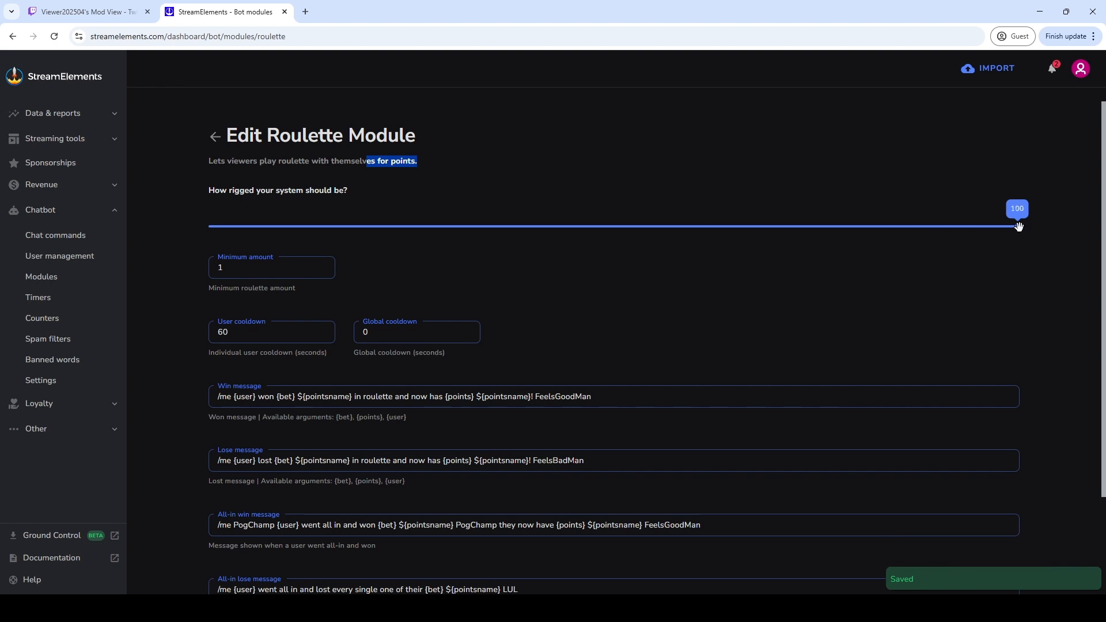
drag(1017, 227, 613, 227)
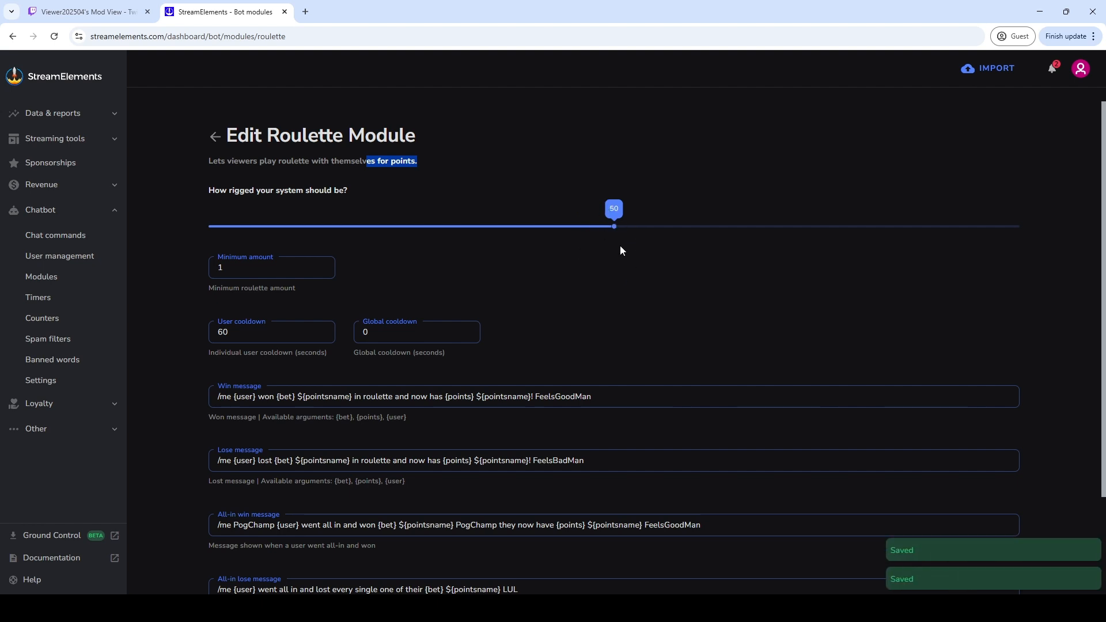
key(Left)
key(Left)
key(Left)
key(Left)
key(Left)
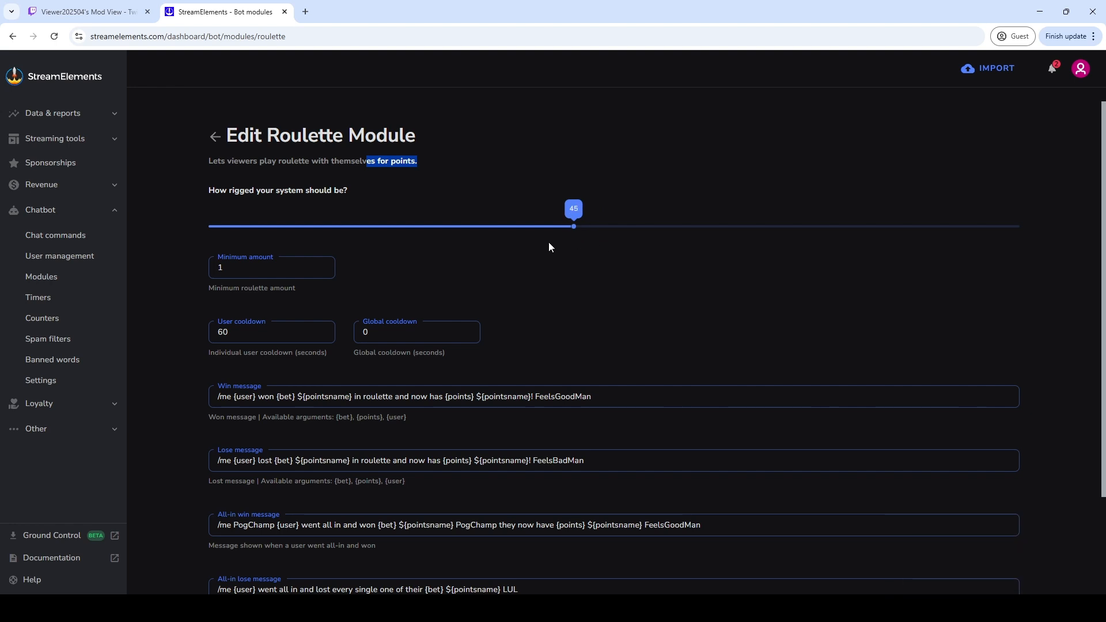
Examine the Roulette module's minimum amount, user cooldown and global cooldown settings
scroll(272, 229, down, 1)
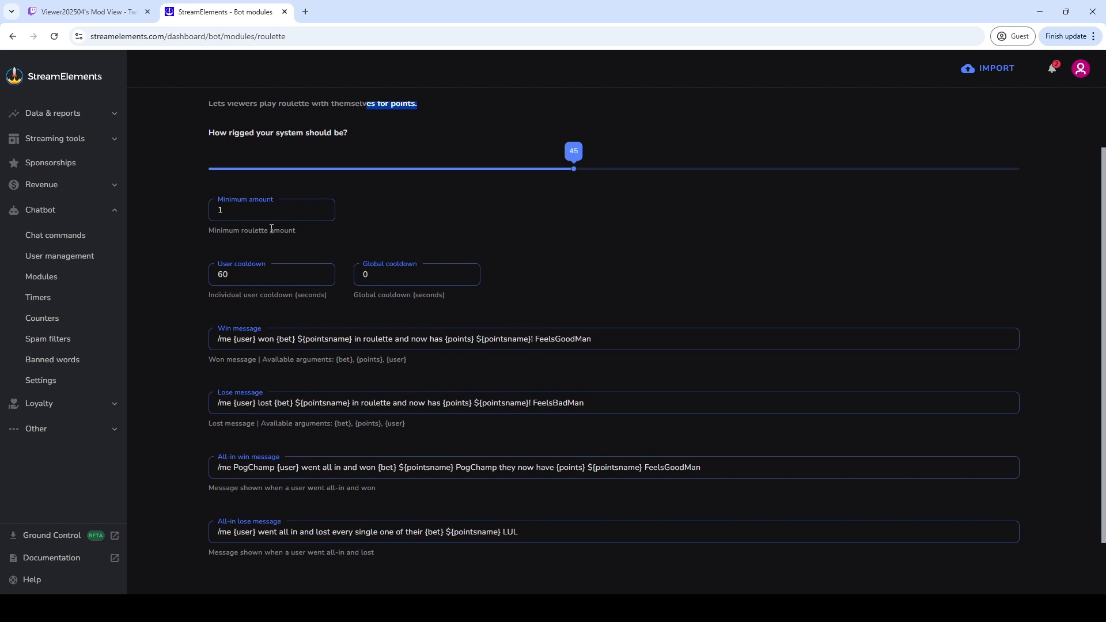
double_click(218, 214)
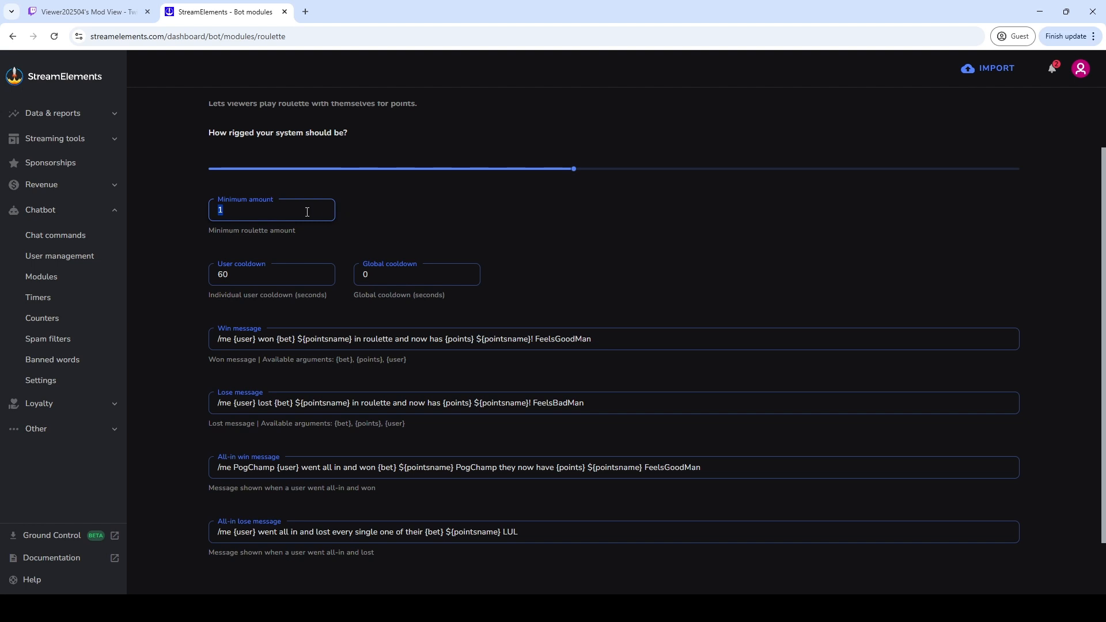
triple_click(213, 297)
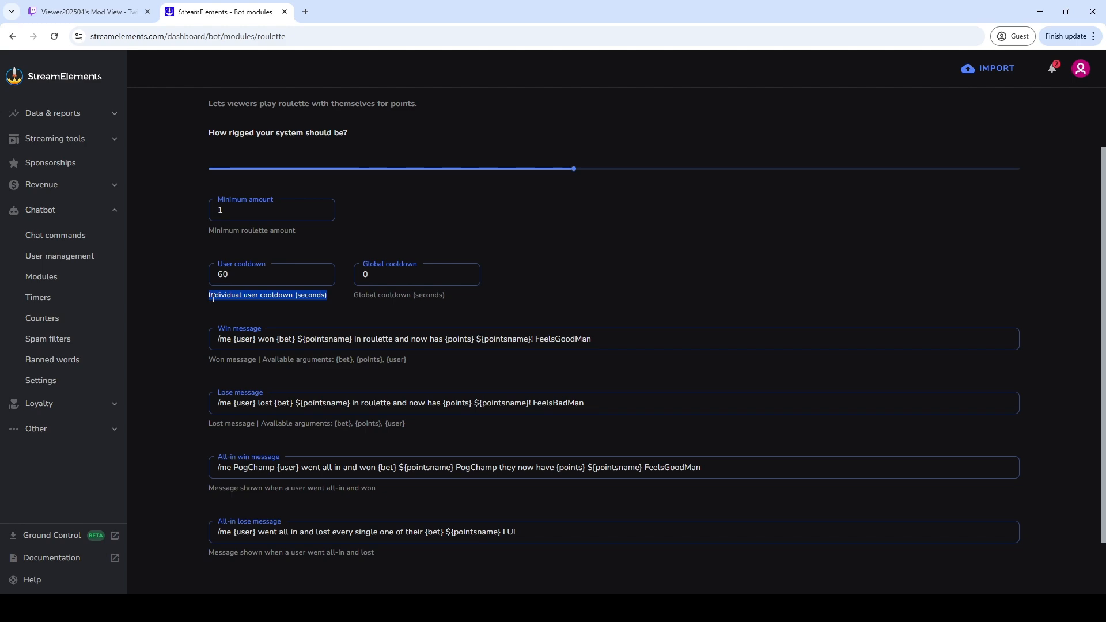
key(ctrl+plus)
key(ctrl+plus)
key(ctrl+plus)
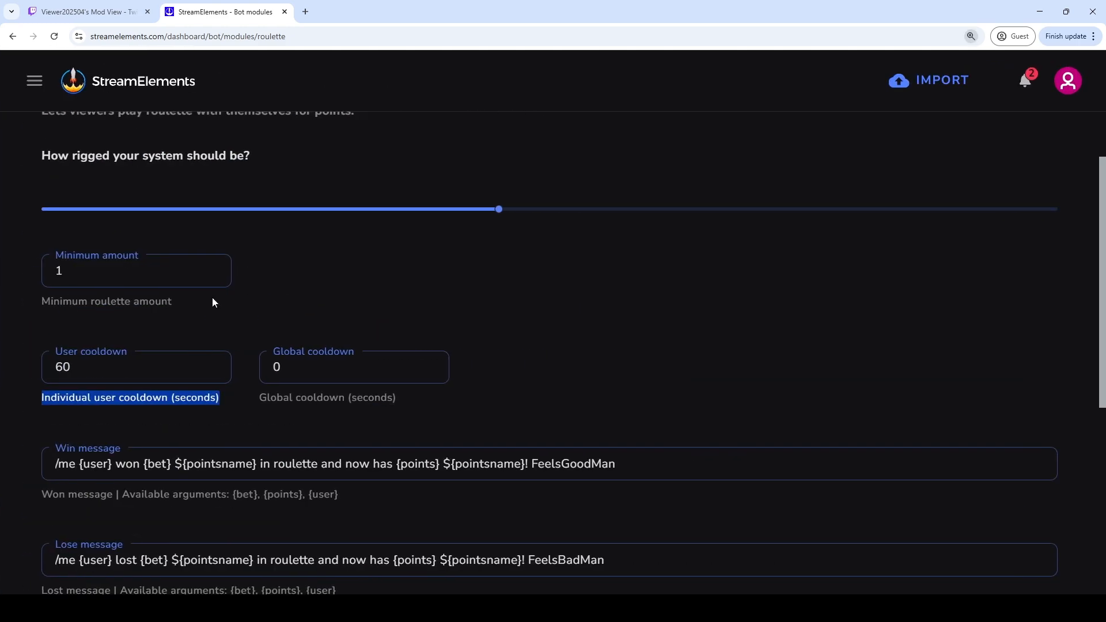
key(ctrl+minus)
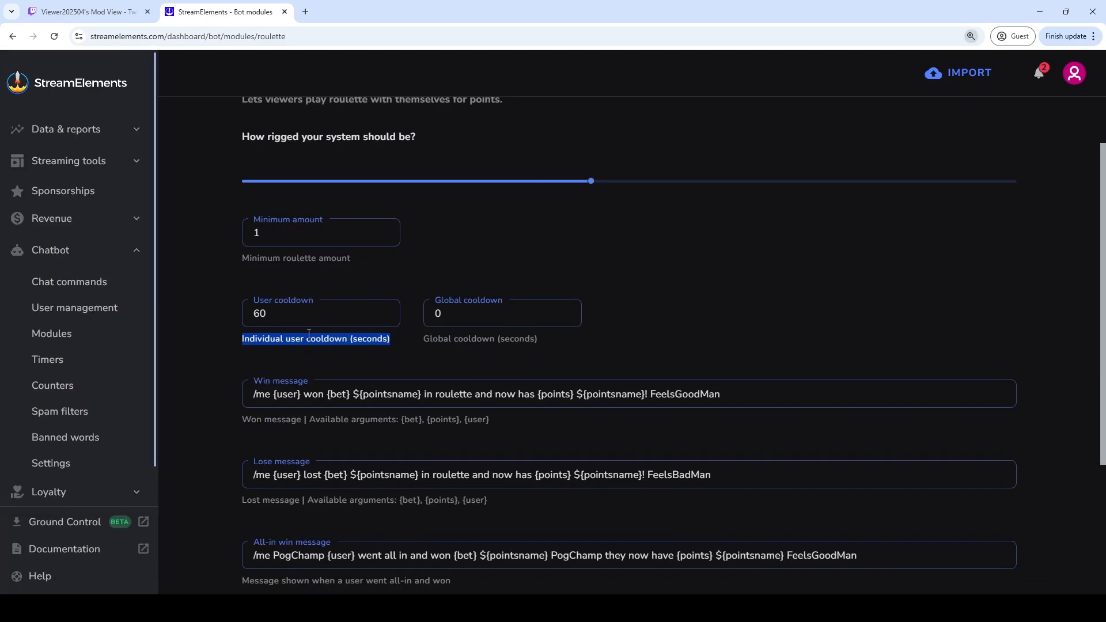
double_click(264, 315)
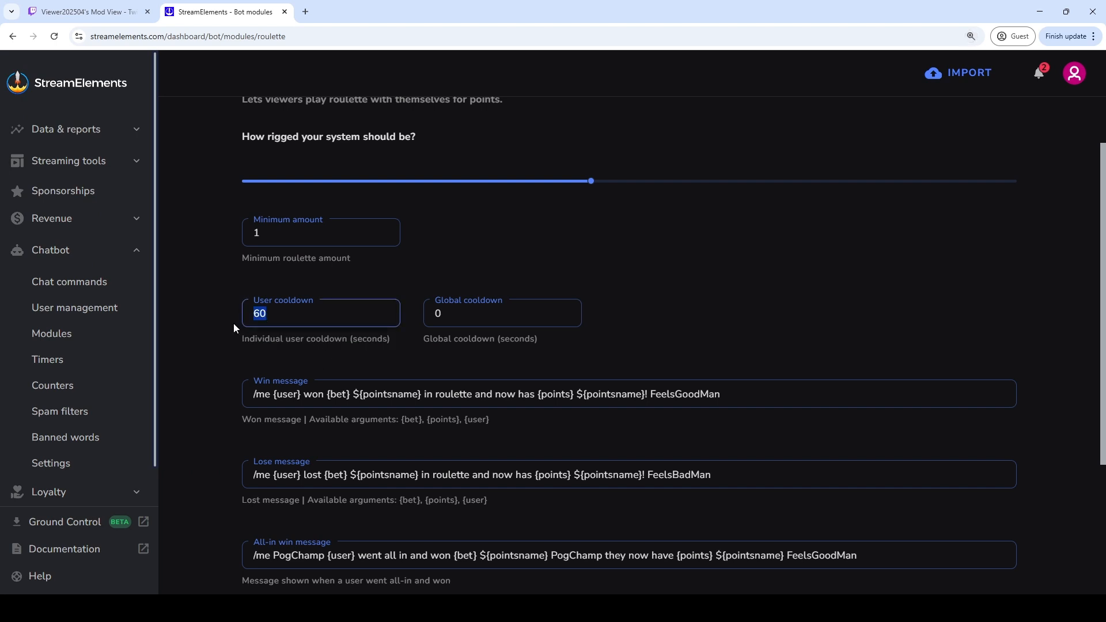
click(275, 307)
key(Tab)
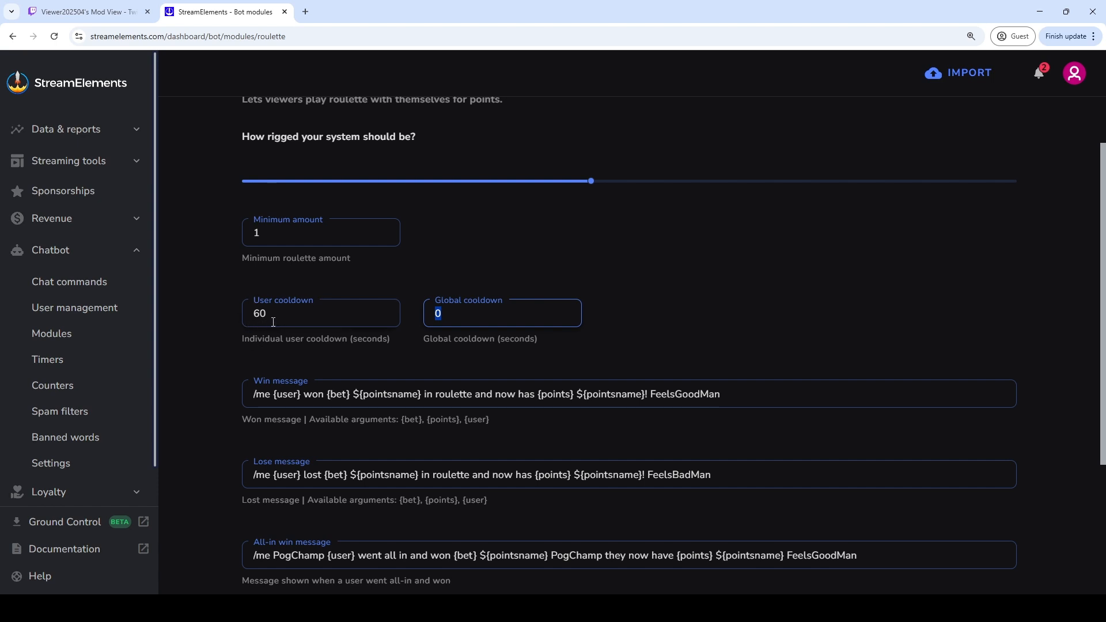
Examine the roulette's win message, including /me, ${pointsname}, {points} and the FeelsGoodMan emote
scroll(273, 322, down, 3)
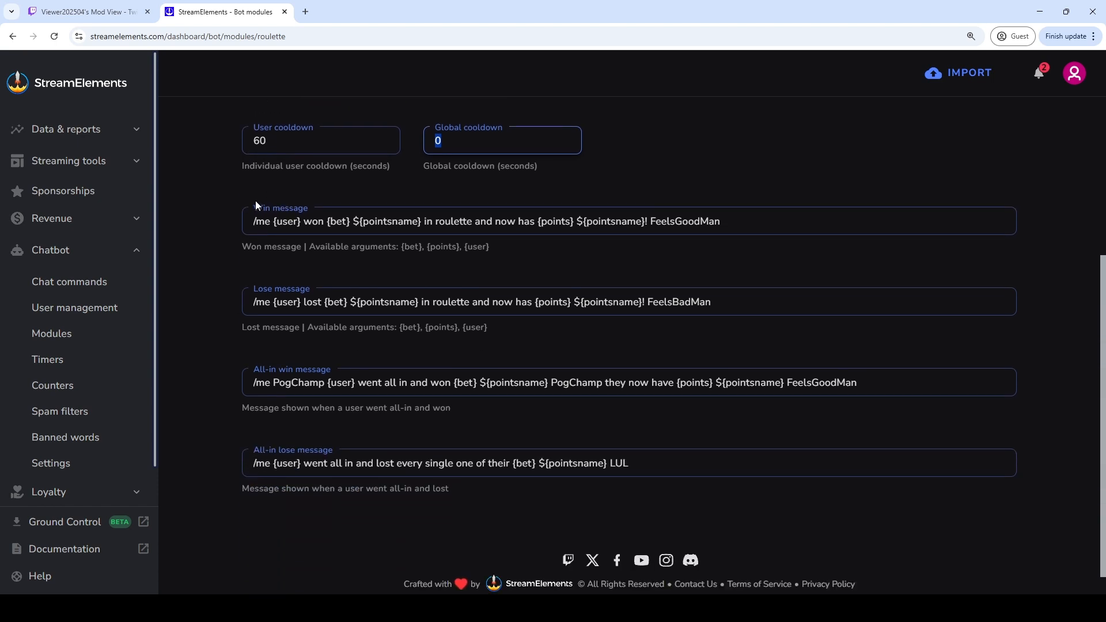
click(255, 204)
drag(255, 220, 269, 222)
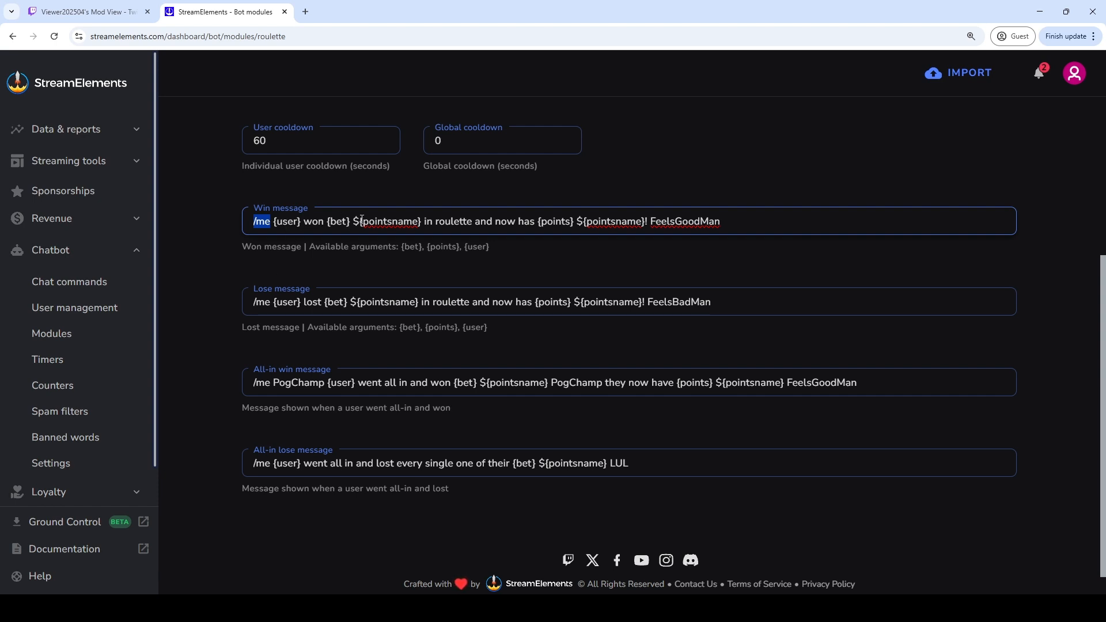
drag(353, 221, 421, 229)
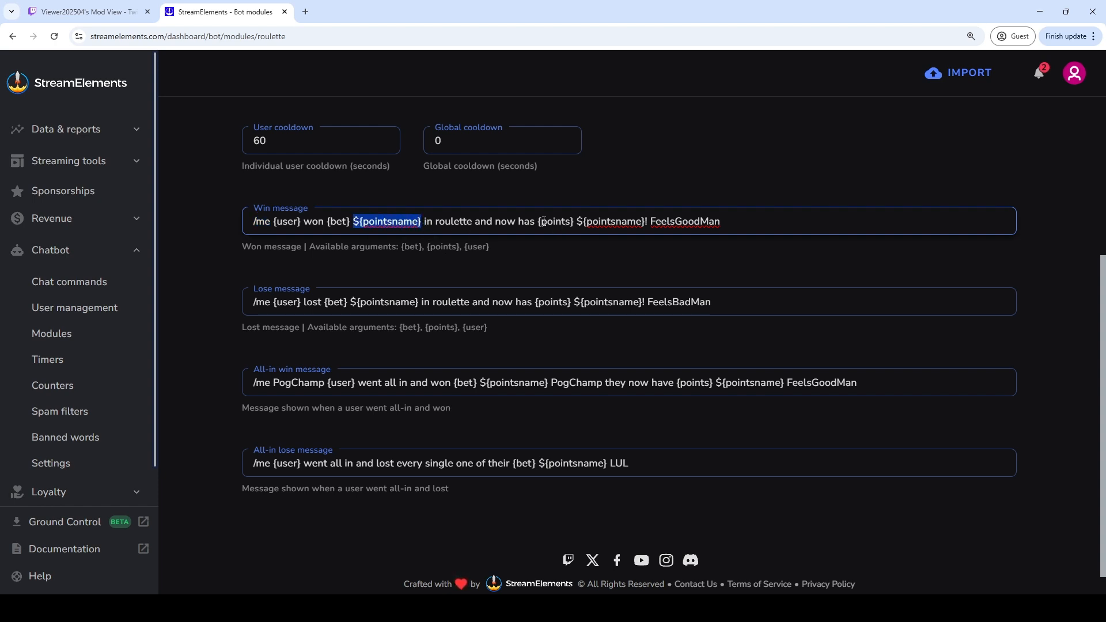
drag(537, 221, 571, 226)
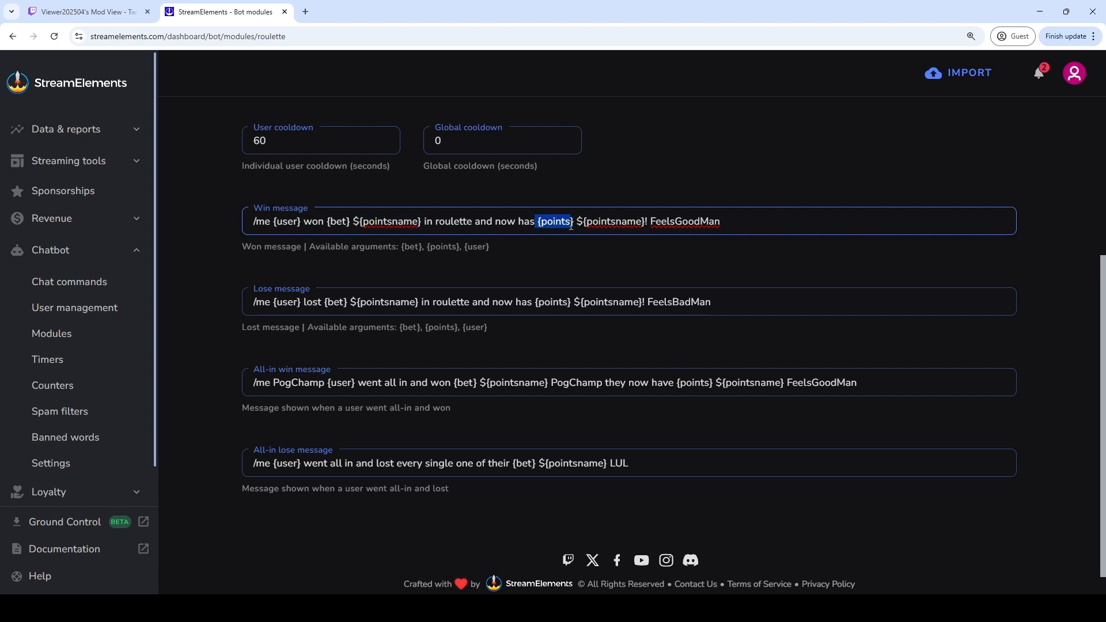
triple_click(672, 224)
click(683, 251)
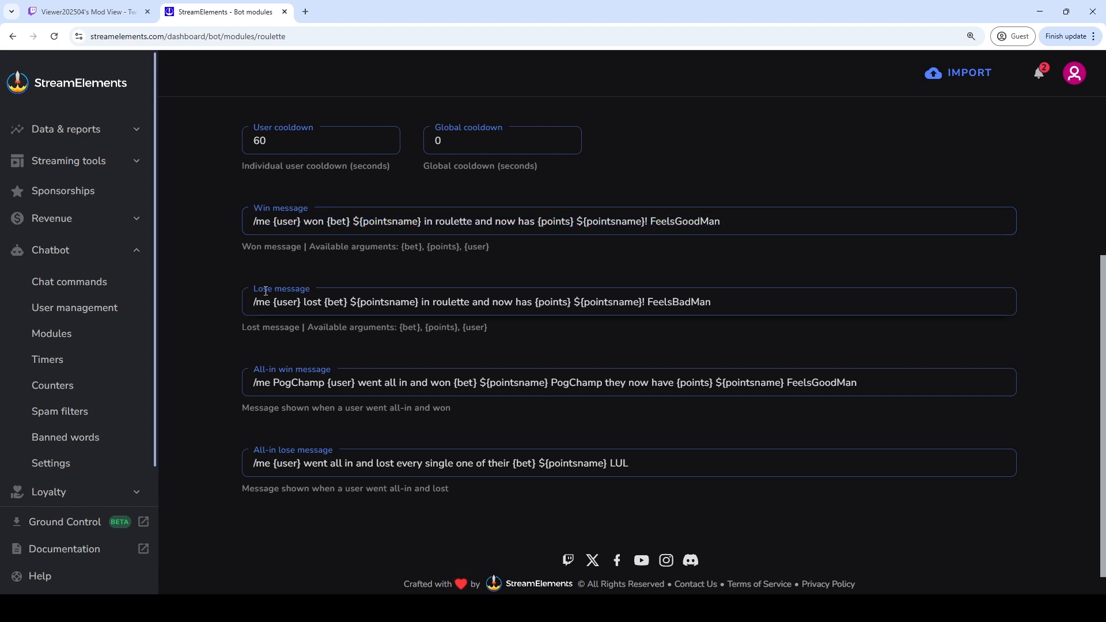
Examine the roulette's lose message with its FeelsBadMan emote and the all-in win and all-in lose messages
drag(255, 300, 360, 311)
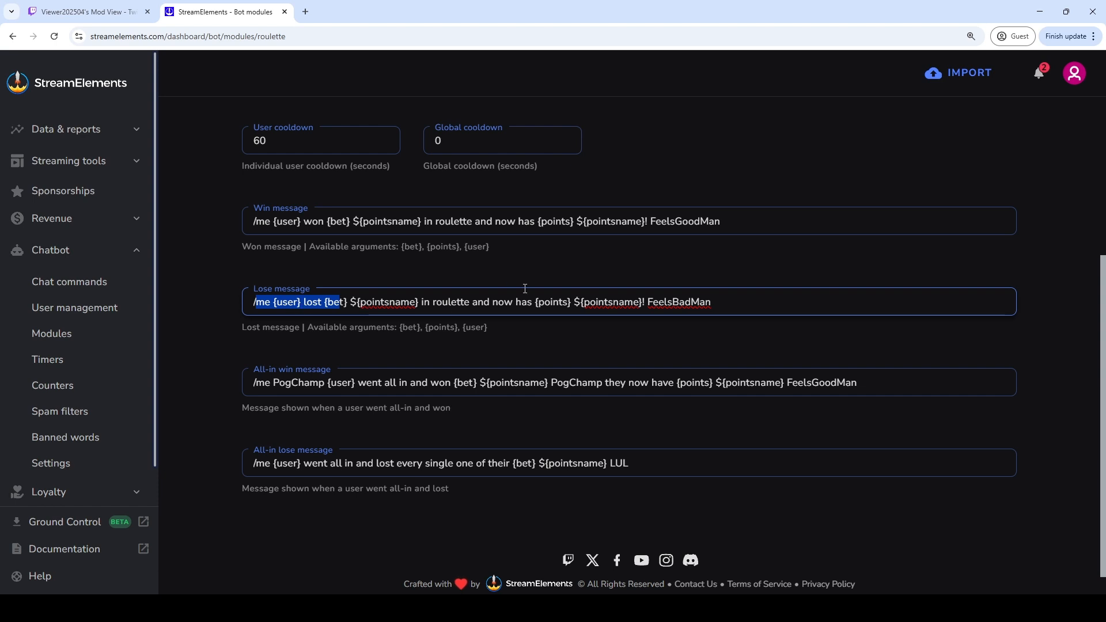
double_click(687, 307)
scroll(675, 244, down, 1)
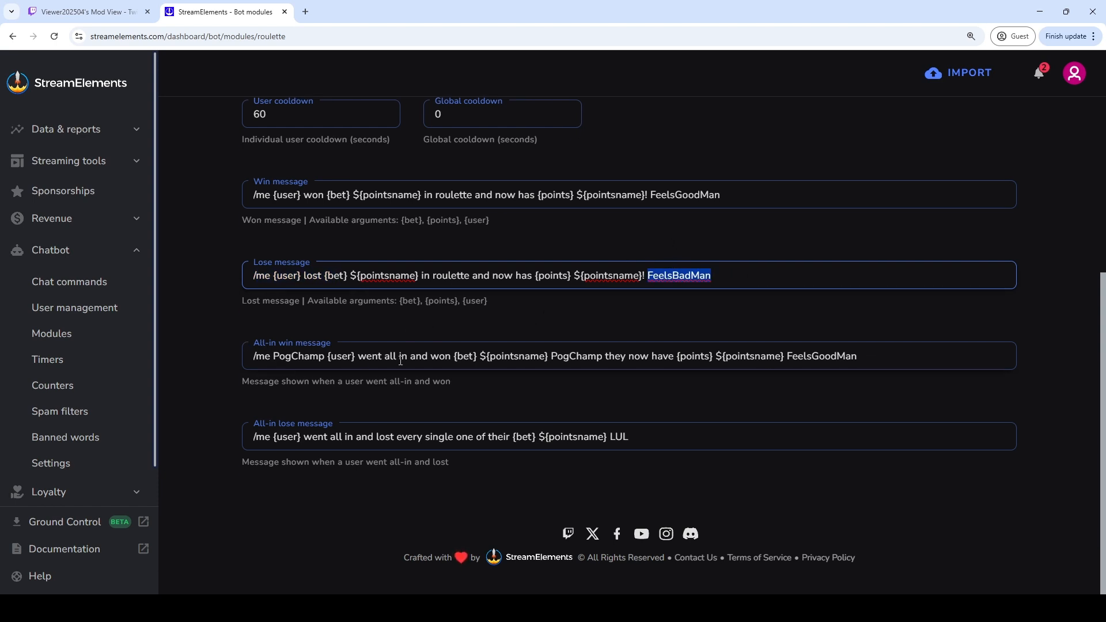
triple_click(761, 360)
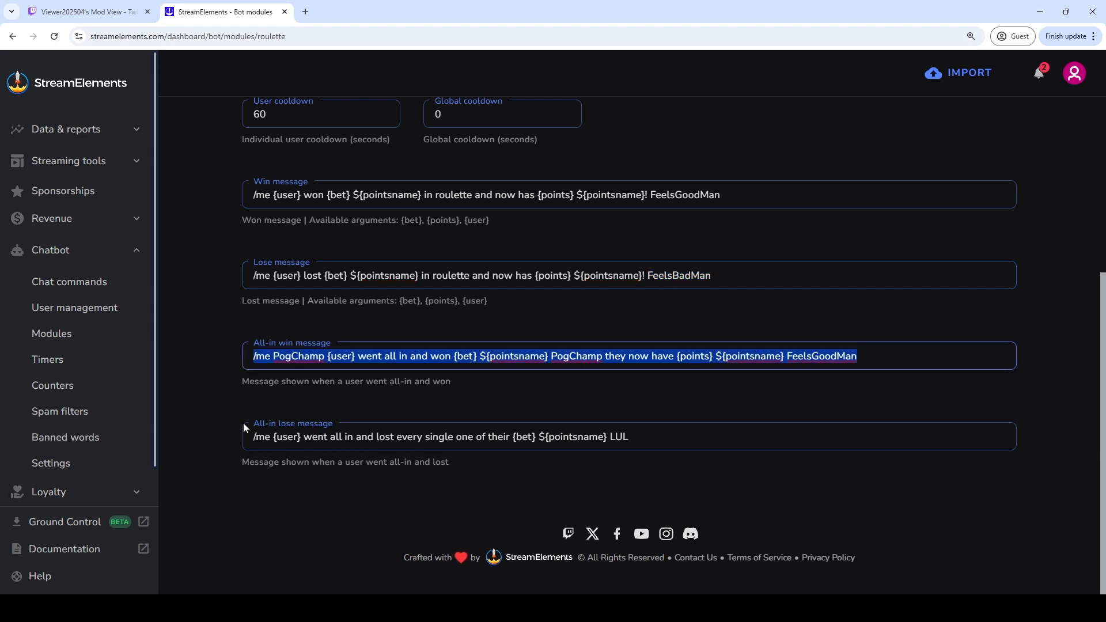
triple_click(573, 436)
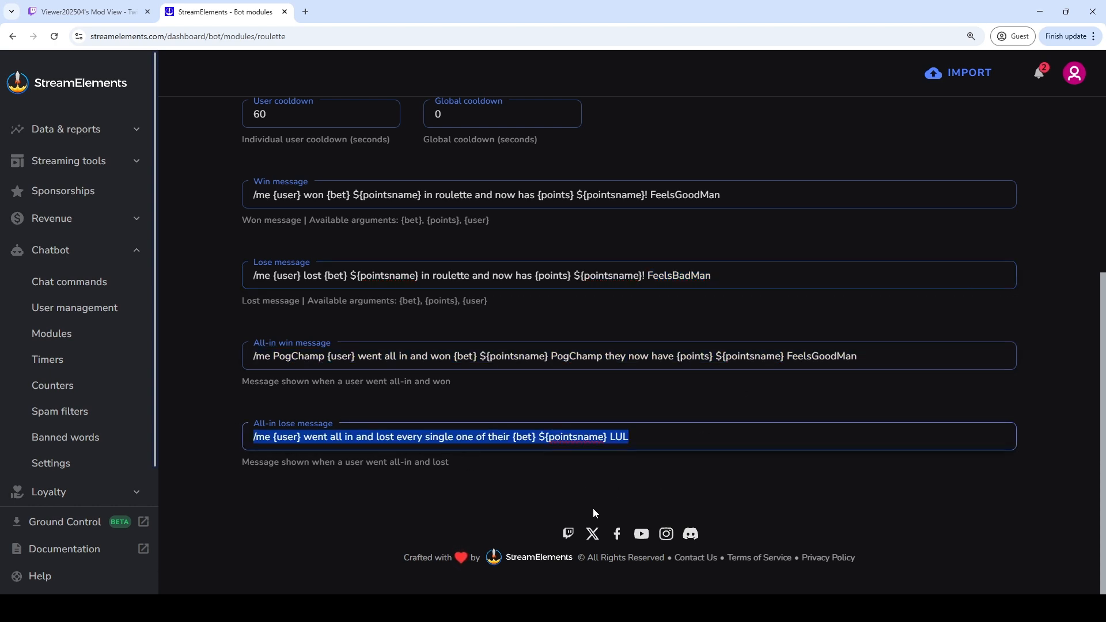
click(559, 487)
double_click(619, 437)
click(480, 464)
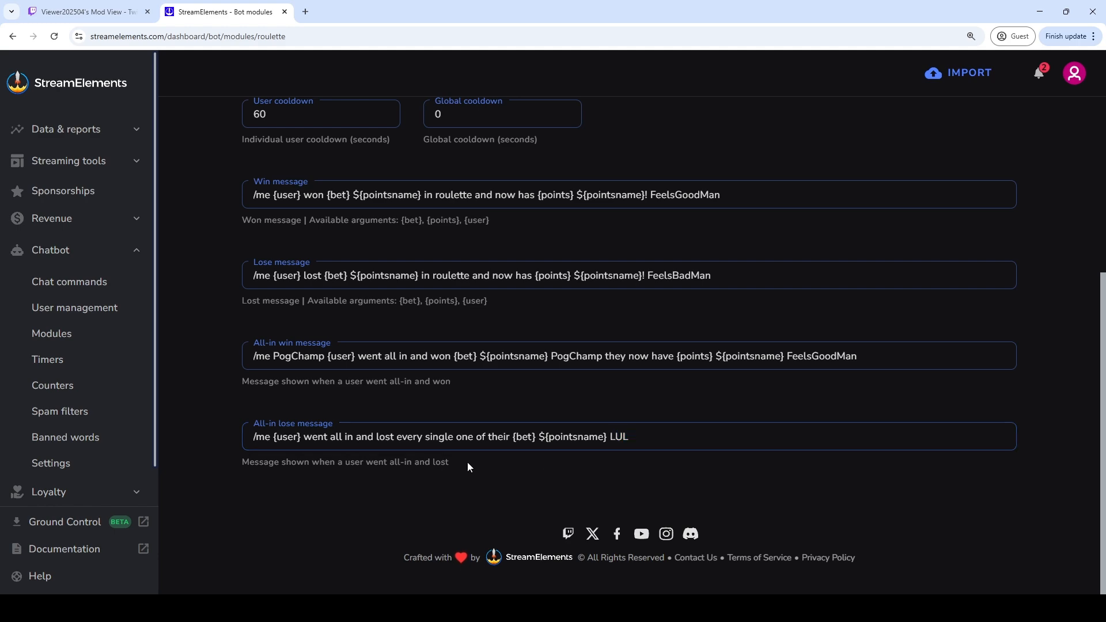
Return to the bot modules and enable the Roulette module
scroll(474, 459, up, 5)
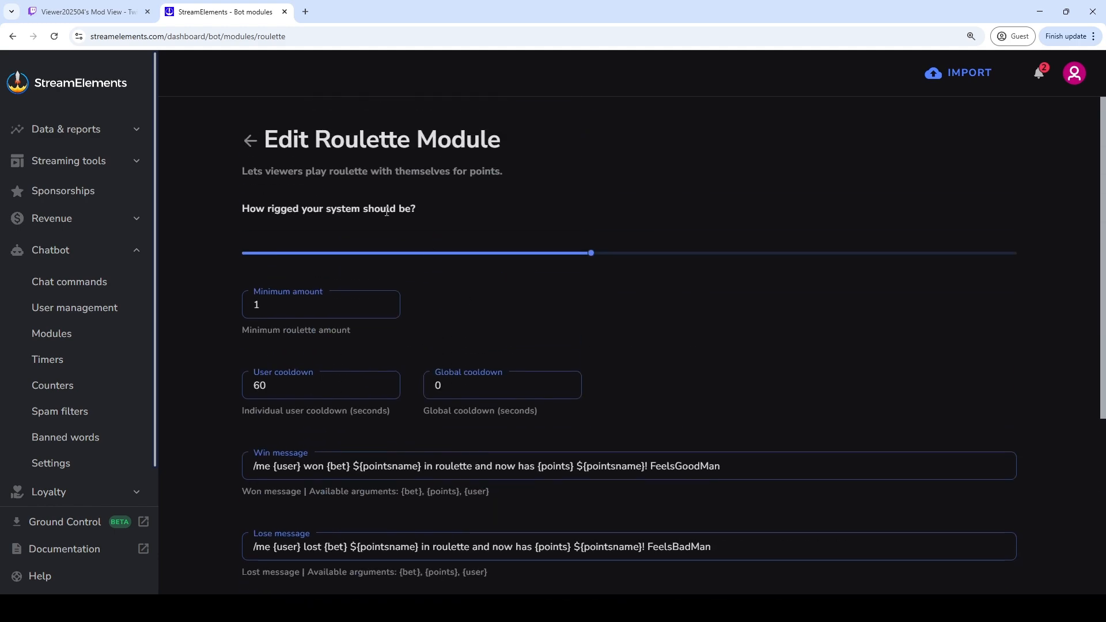
click(251, 143)
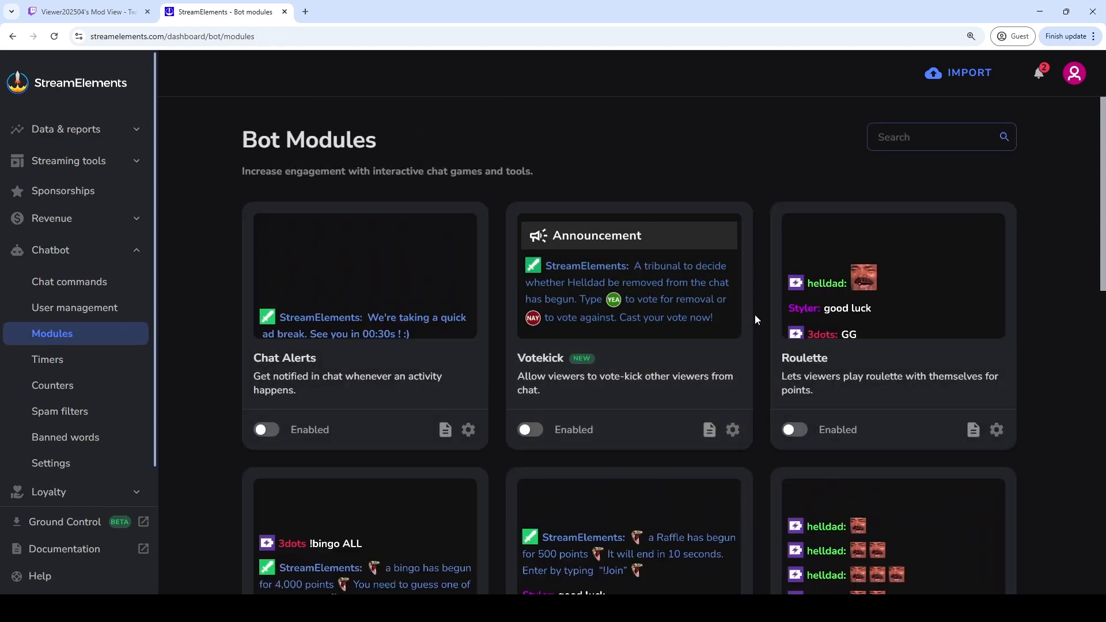
click(793, 432)
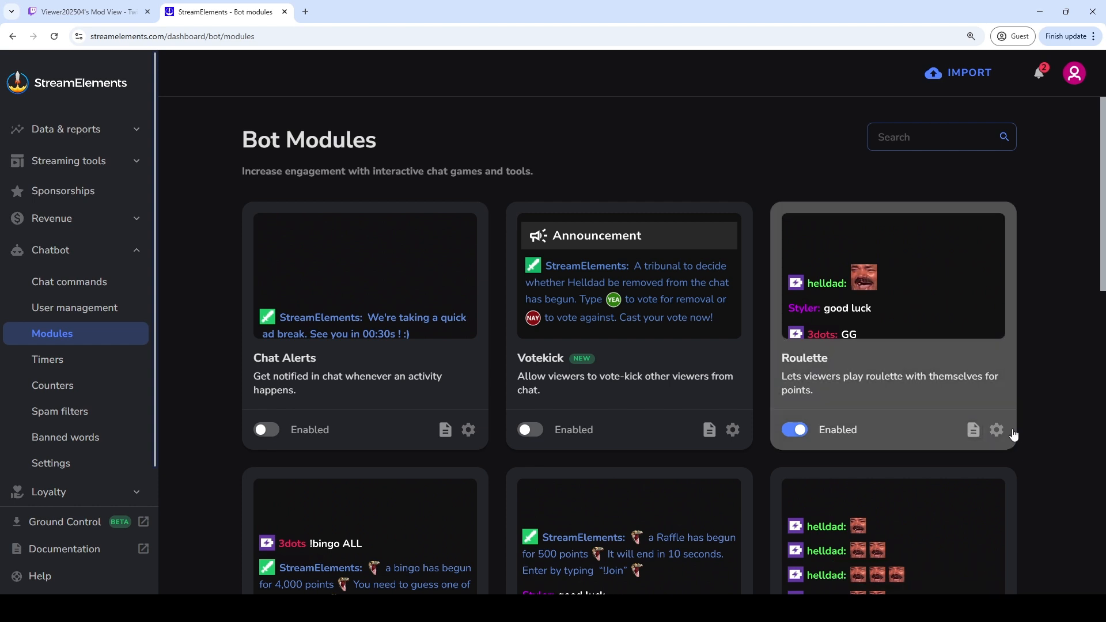
Enable the Raffle module and open its settings
scroll(1045, 417, down, 3)
scroll(1039, 351, down, 2)
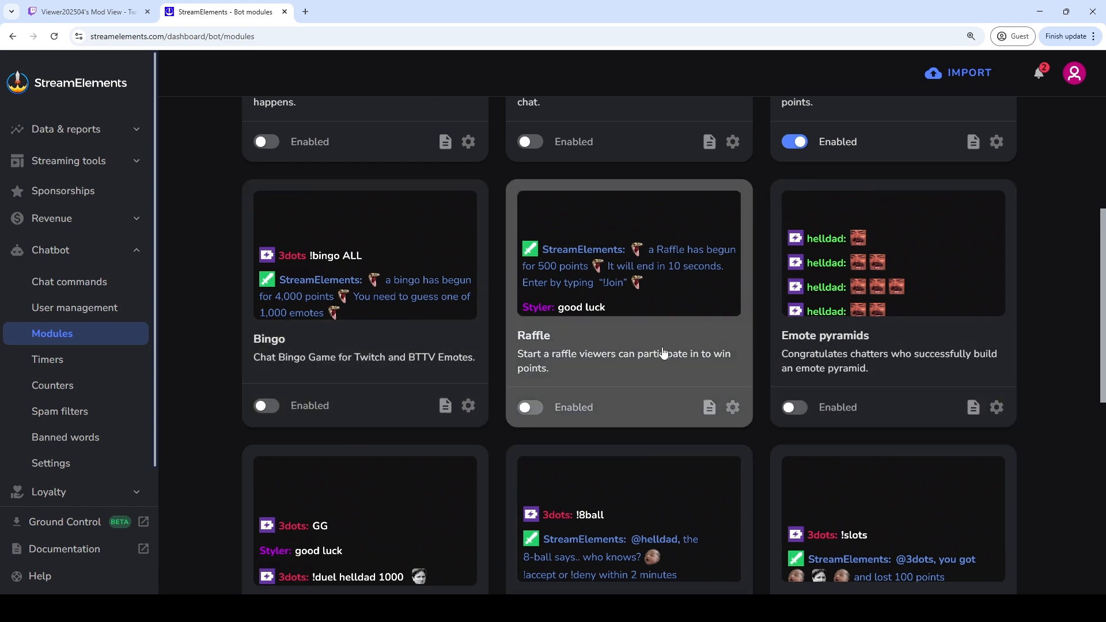
click(529, 408)
click(590, 354)
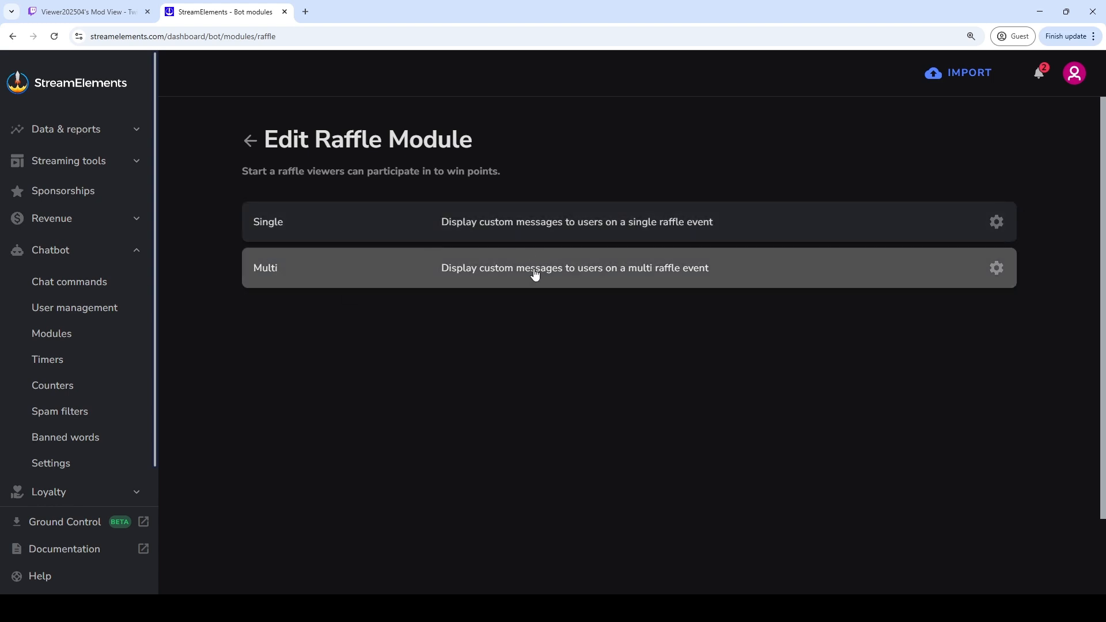
Examine the Multi raffle event's title, maximum amount of points and start, running and end messages
click(534, 273)
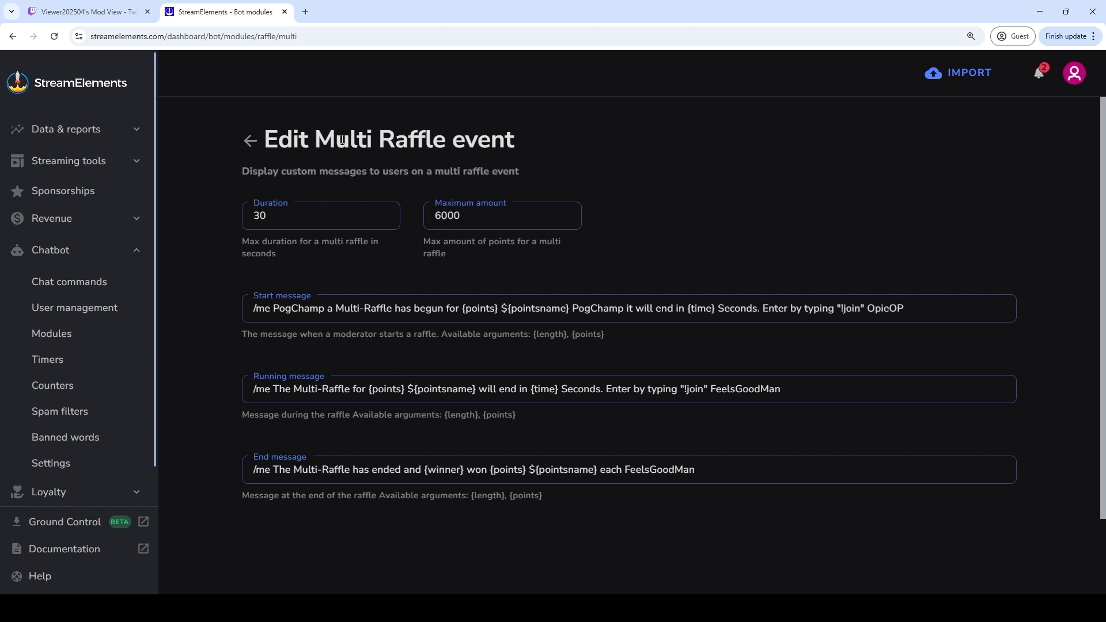
drag(342, 140, 502, 214)
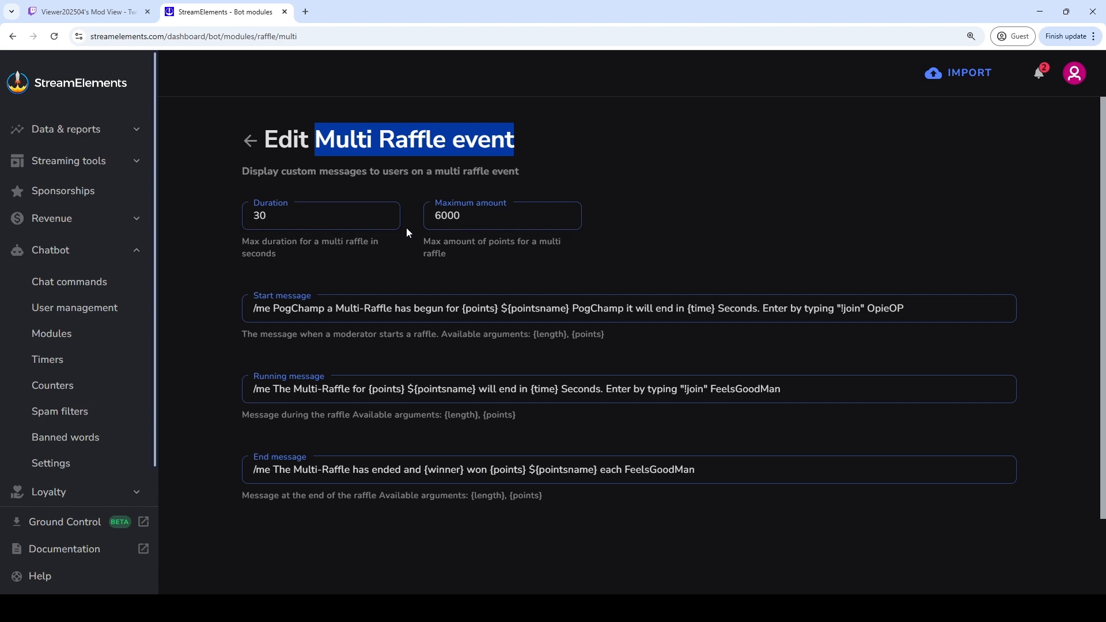
drag(538, 243, 578, 255)
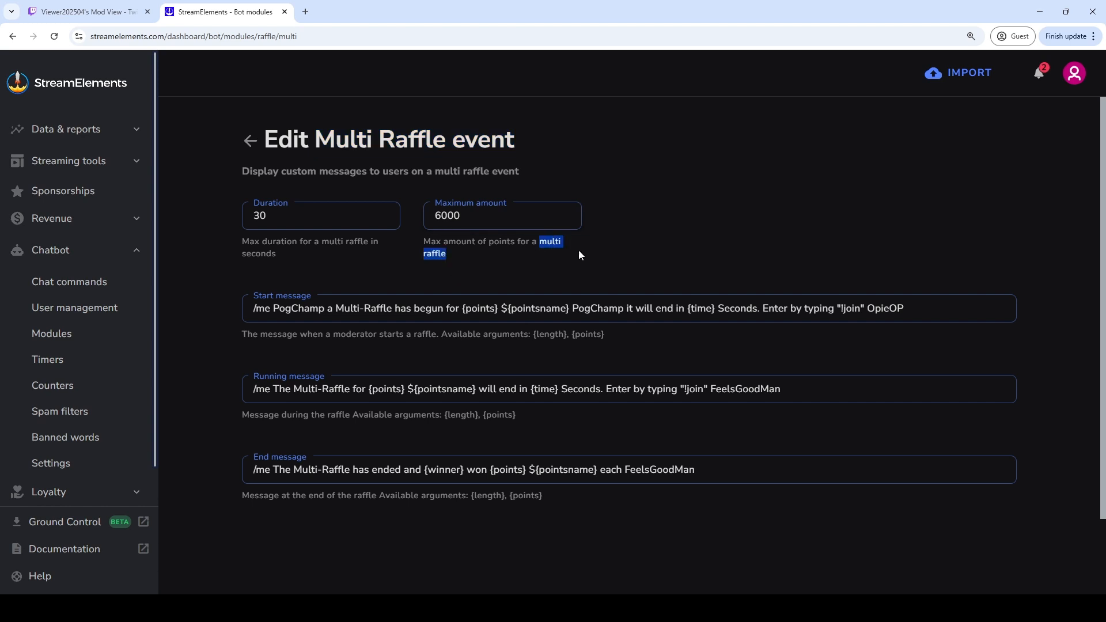
double_click(460, 215)
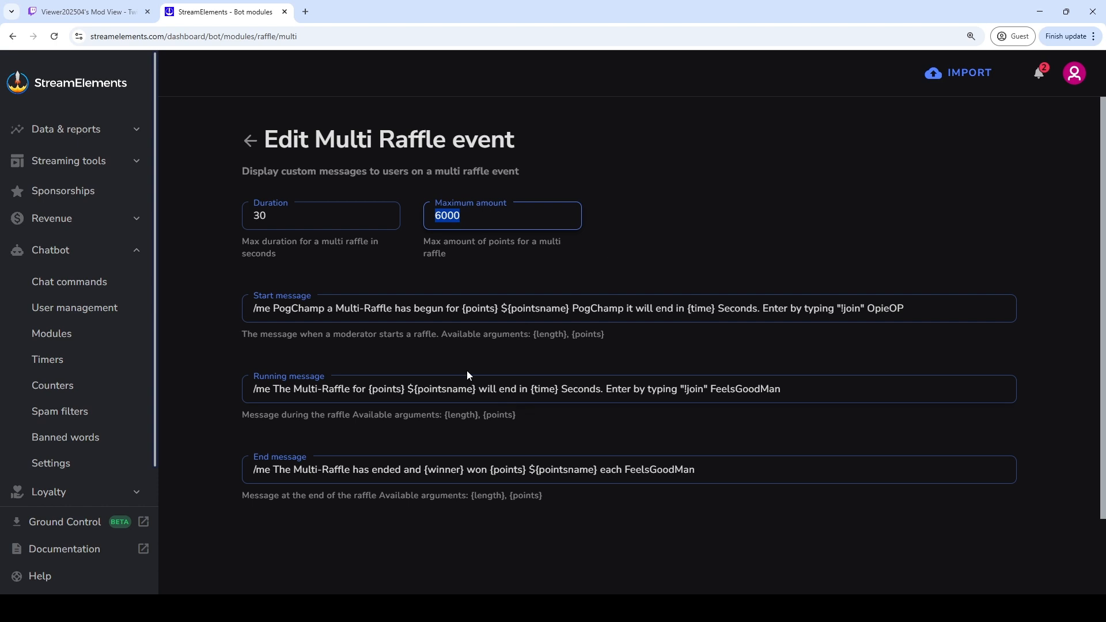
drag(464, 309, 880, 313)
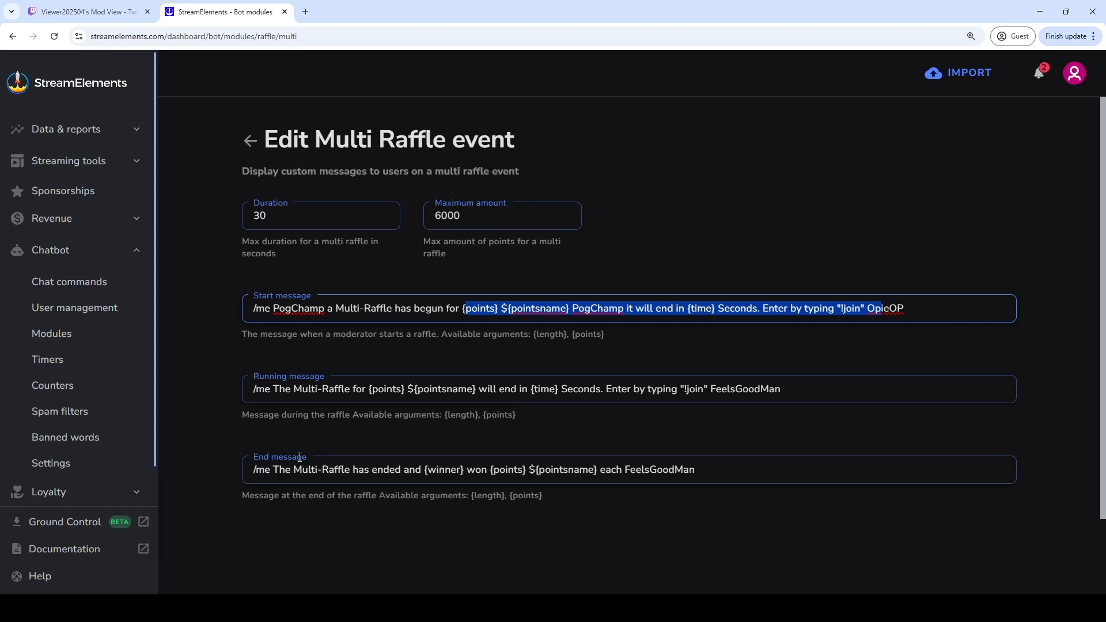
scroll(499, 551, down, 2)
scroll(499, 544, up, 2)
View the Single raffle event's settings and return to the bot modules
click(249, 140)
click(500, 221)
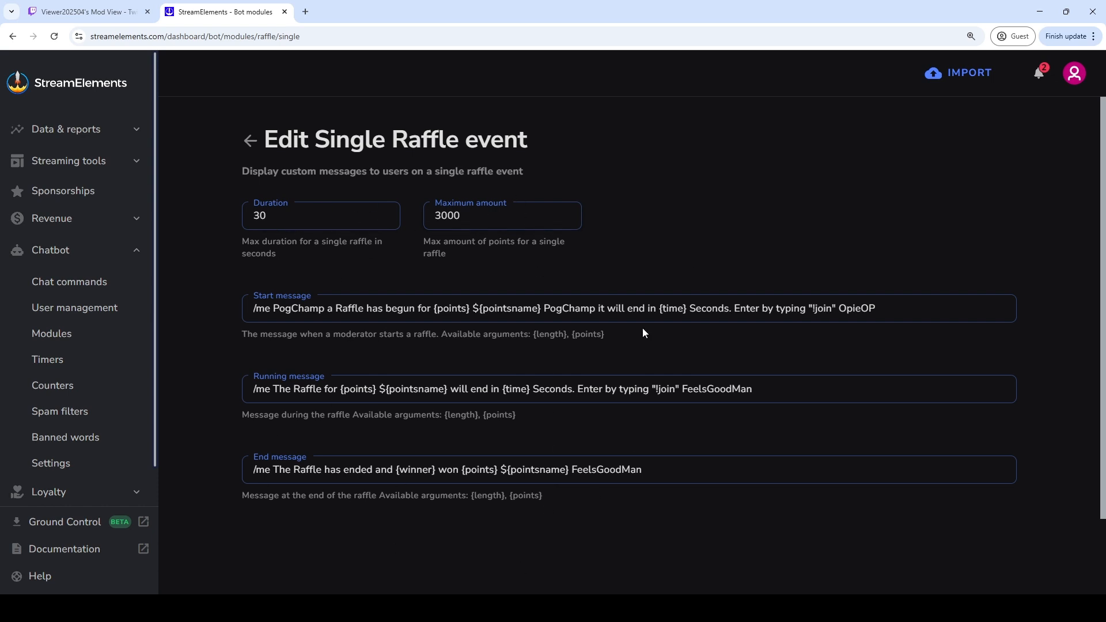
click(250, 143)
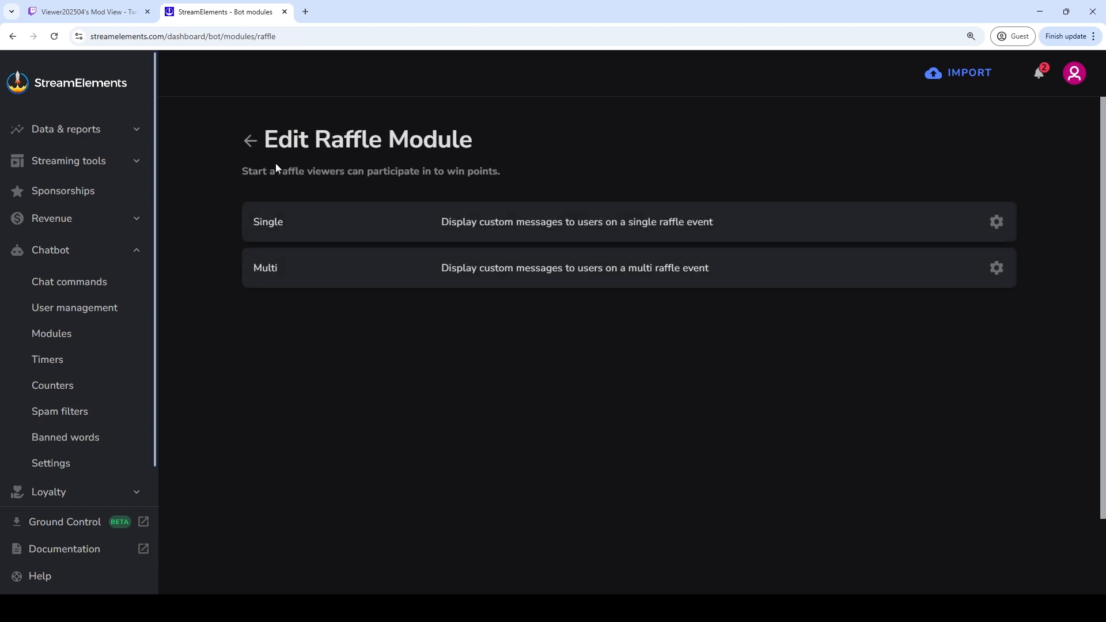
click(257, 142)
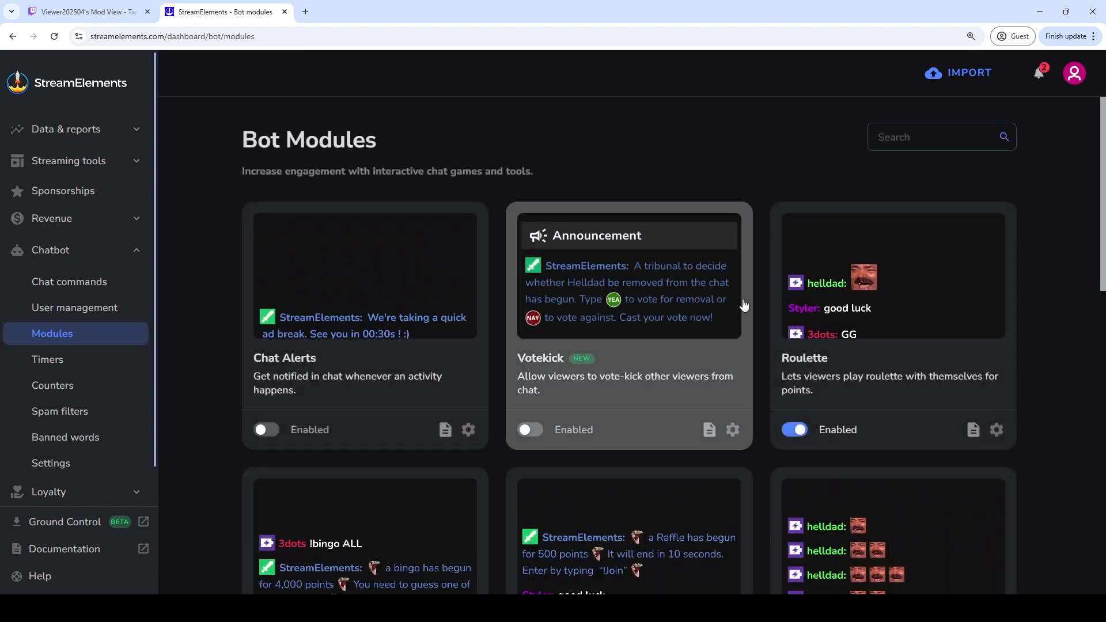
Enable the Emote pyramids module, look through its messages per pyramid width, and return to the bot modules
scroll(757, 254, down, 5)
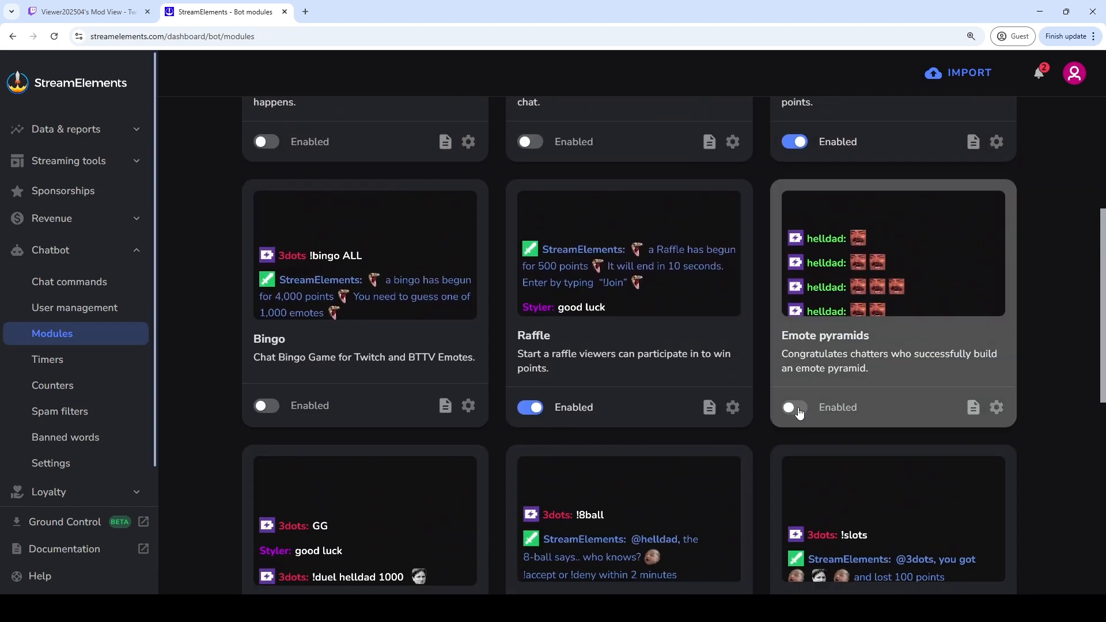
click(803, 408)
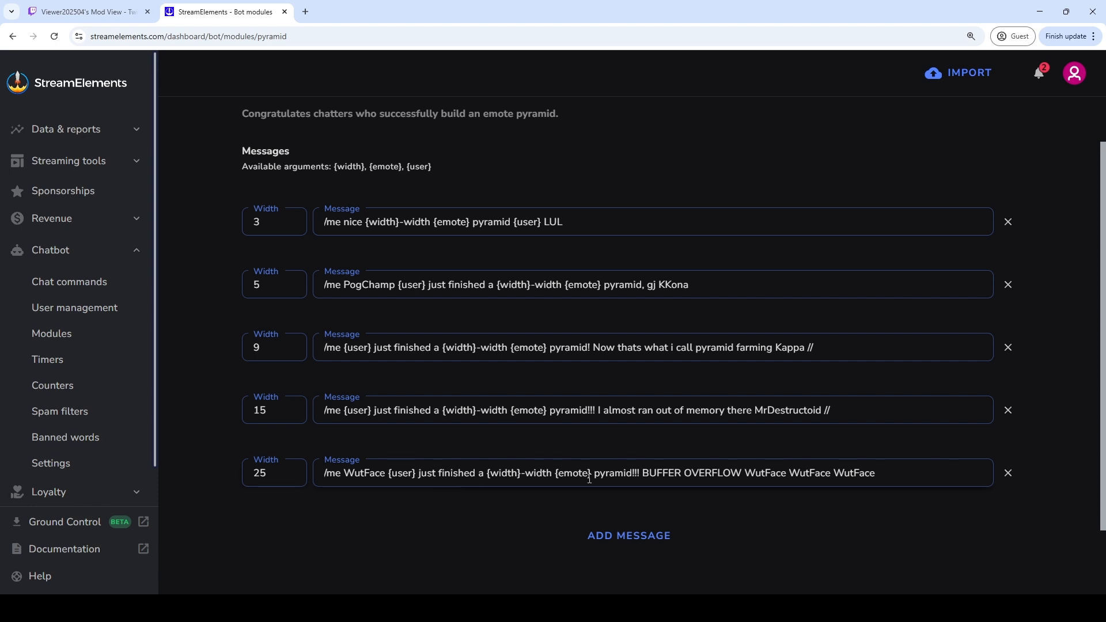
scroll(850, 472, down, 2)
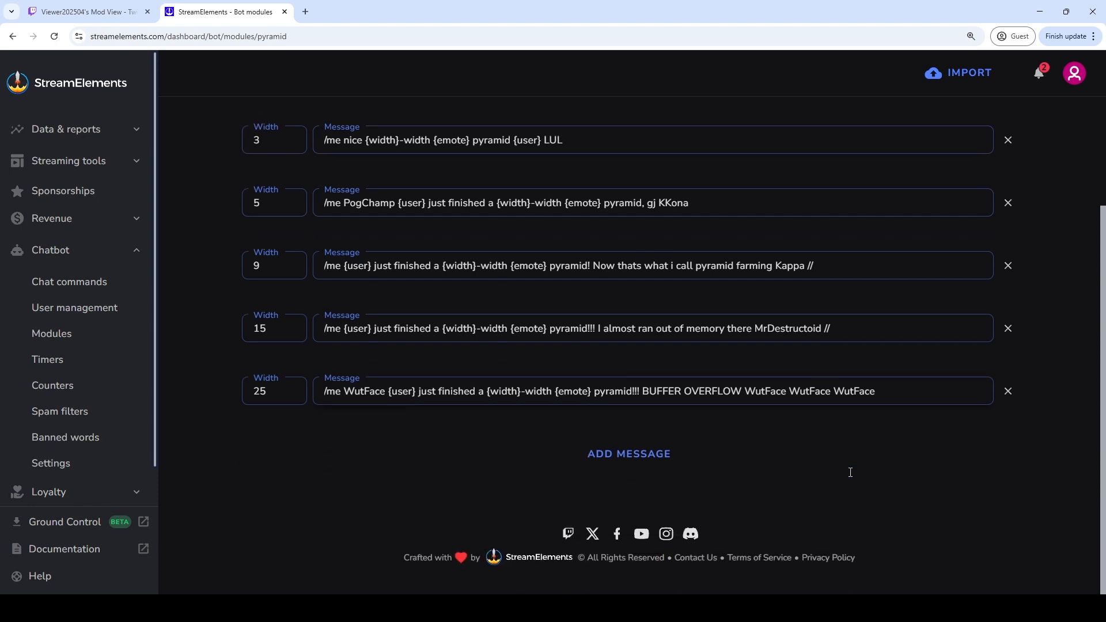
scroll(850, 472, up, 3)
click(250, 140)
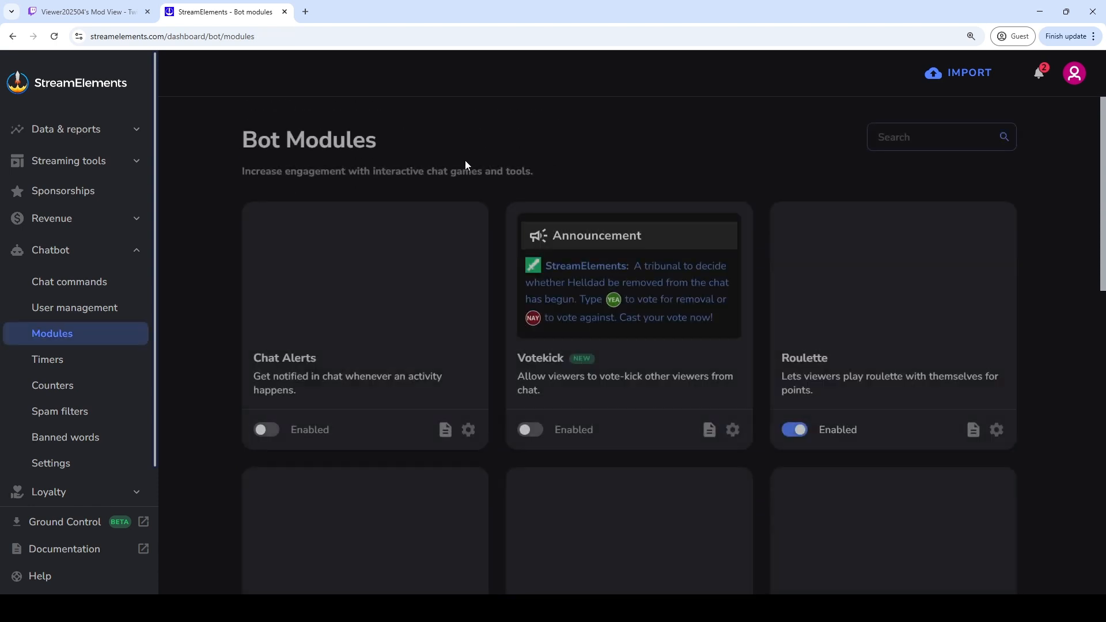
Enable the Duel module and open its settings
scroll(721, 229, down, 6)
scroll(721, 229, down, 3)
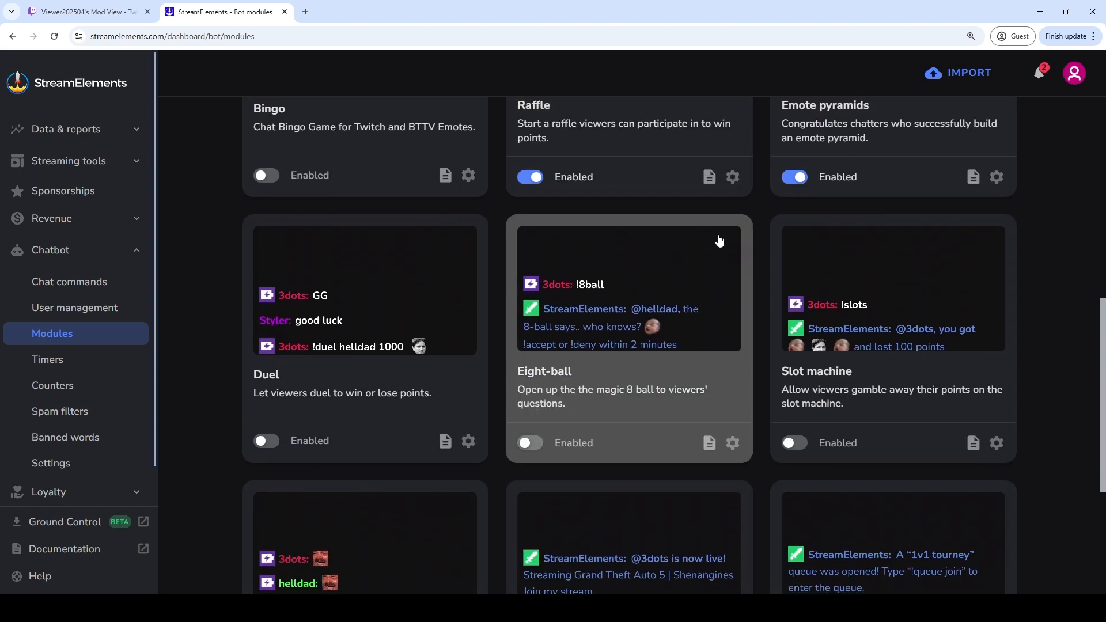
click(266, 441)
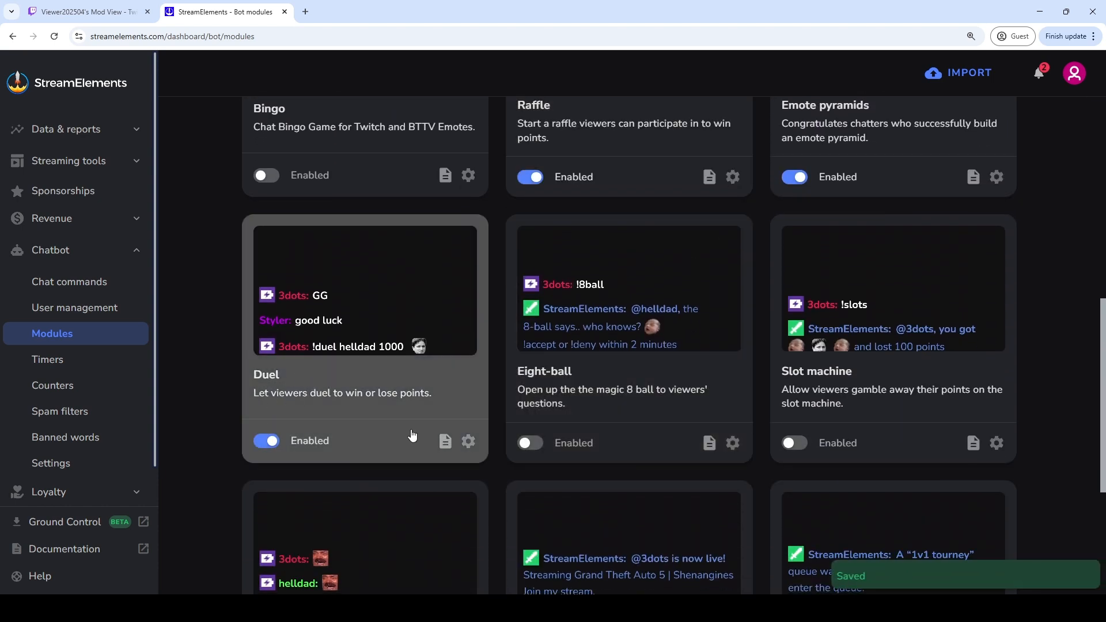
click(368, 396)
Set the Duel module's maximum amount to 10000 points and return to the bot modules
click(304, 210)
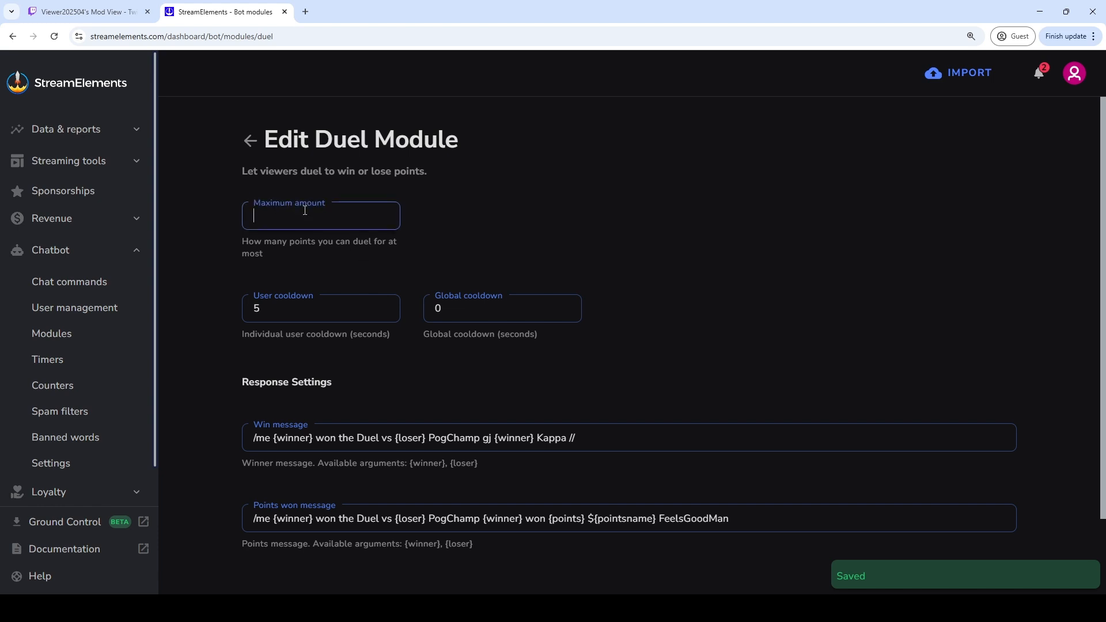
drag(244, 241, 313, 258)
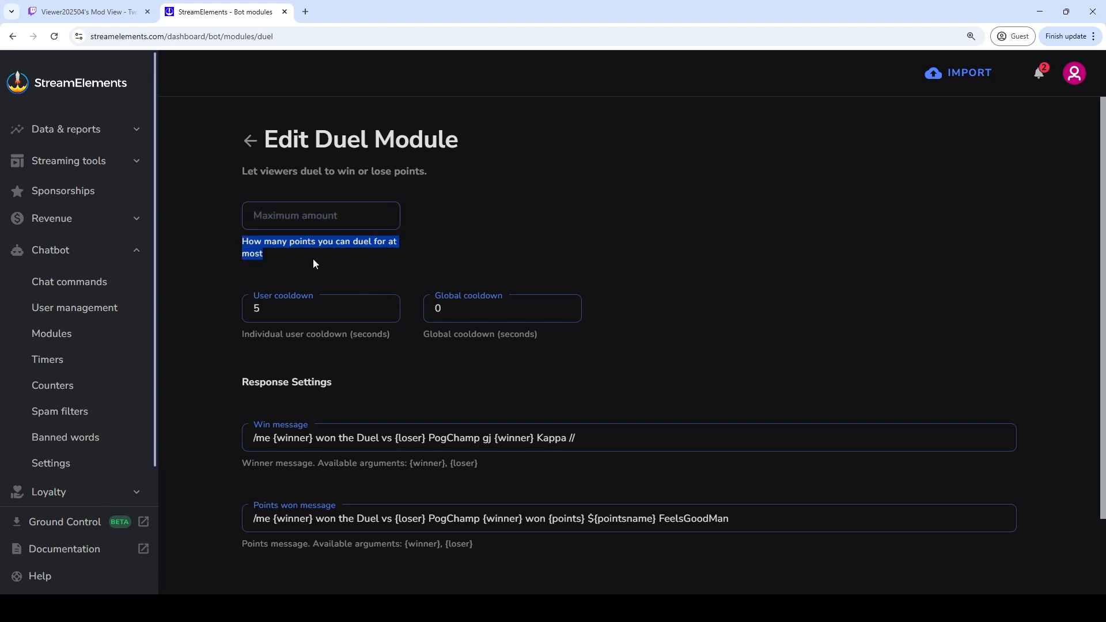
click(310, 214)
text(10000)
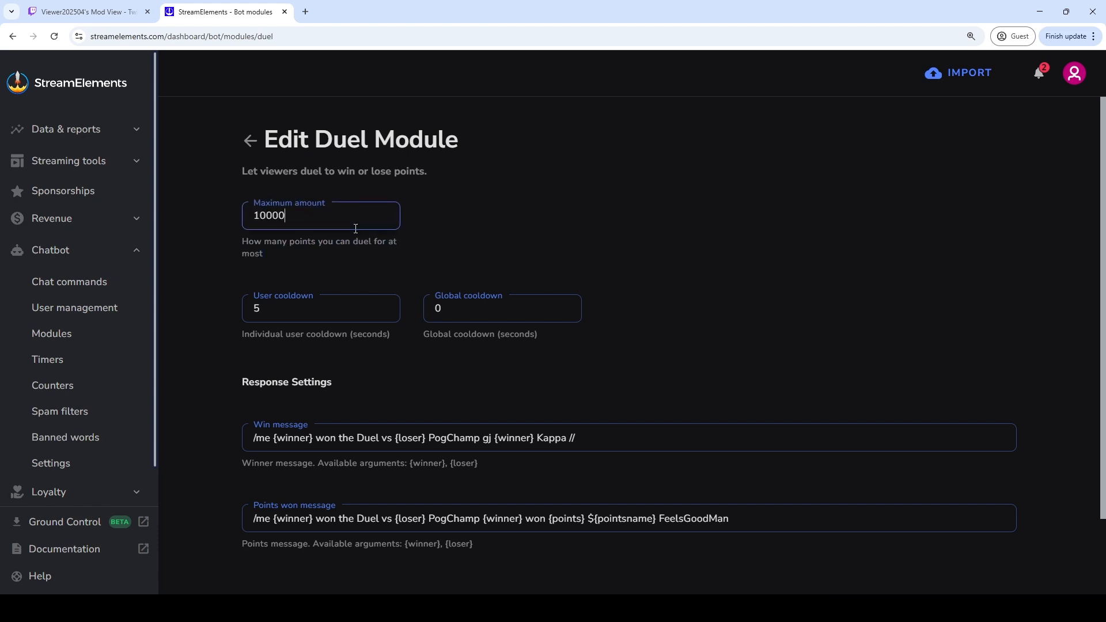
click(470, 220)
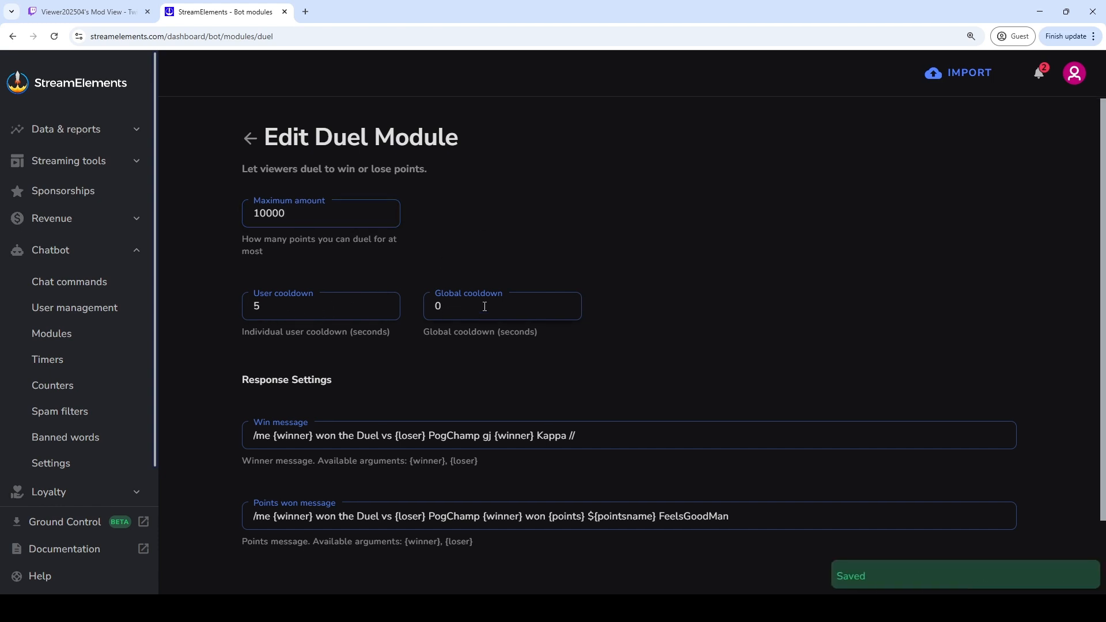
scroll(283, 421, down, 2)
scroll(403, 343, up, 2)
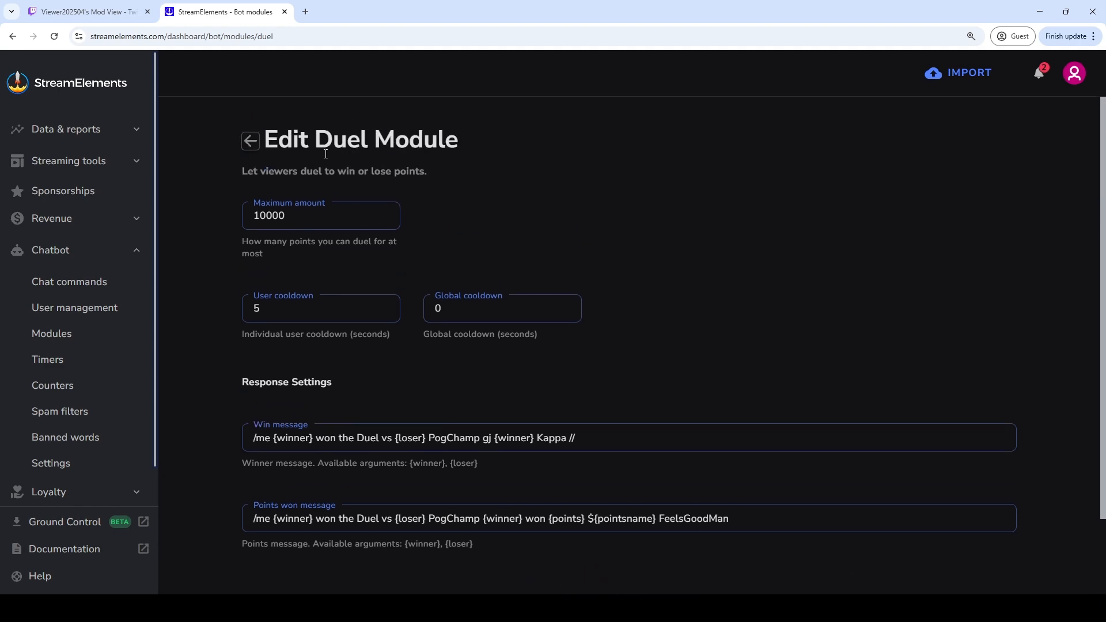
click(250, 140)
Enable the Eight-ball module and open its settings
scroll(593, 301, down, 6)
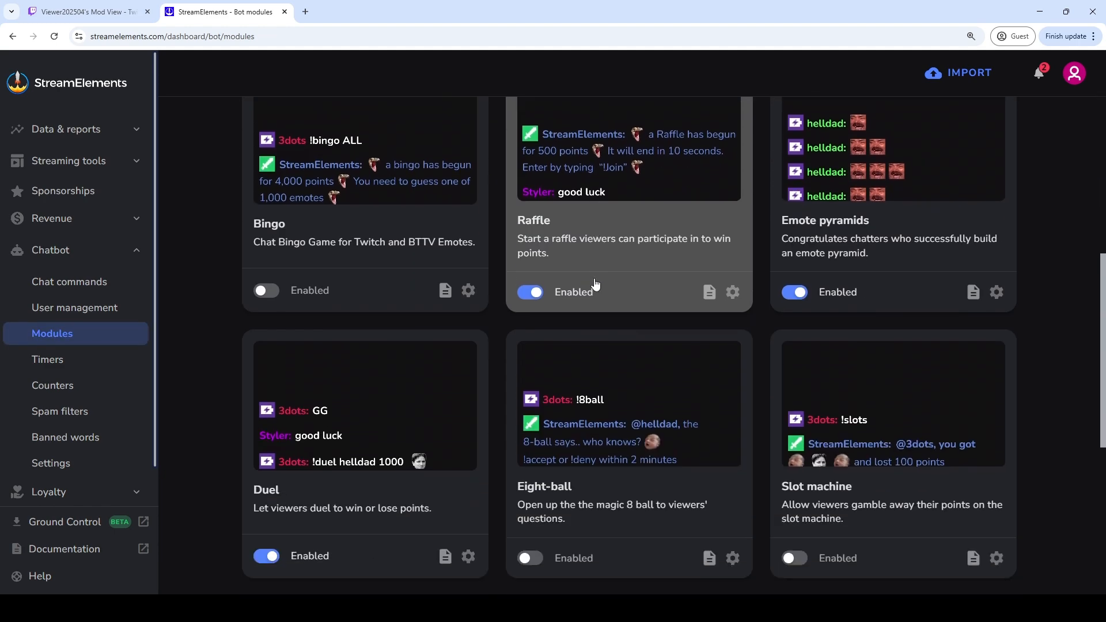
scroll(596, 286, down, 4)
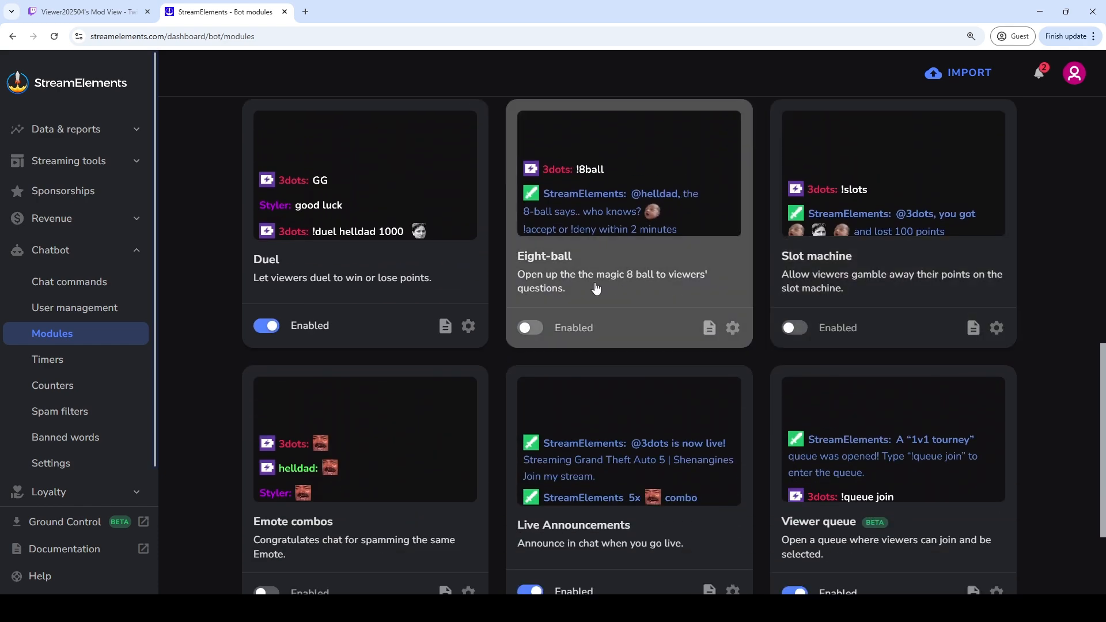
click(562, 328)
click(610, 270)
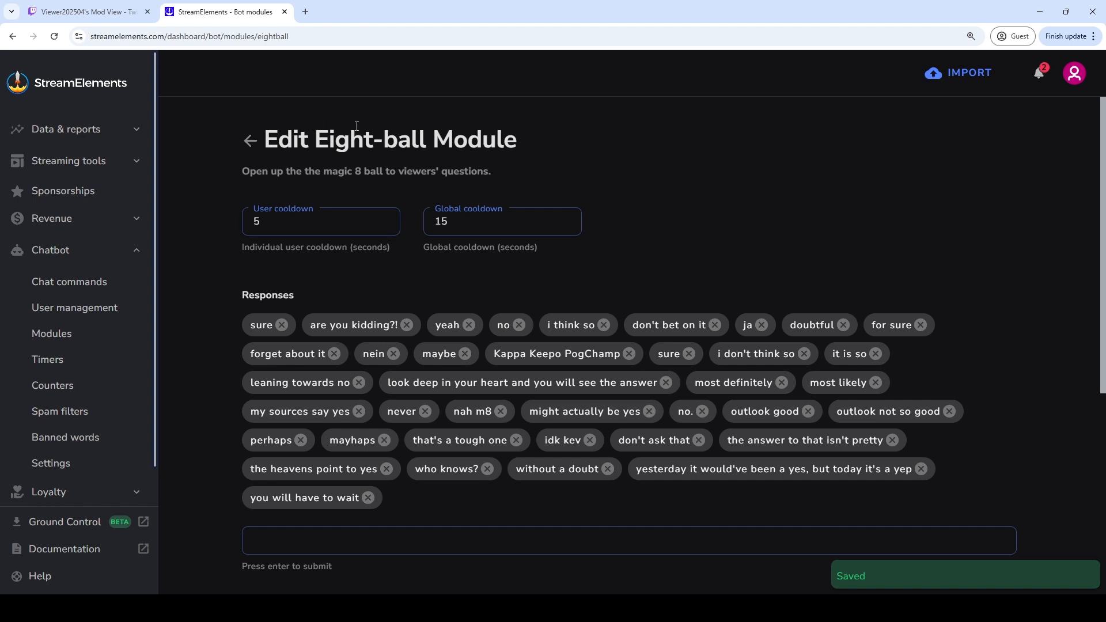
Examine the Eight-ball module's lists of responses and emotes and their entry fields, and return to the bot modules
drag(324, 142, 516, 151)
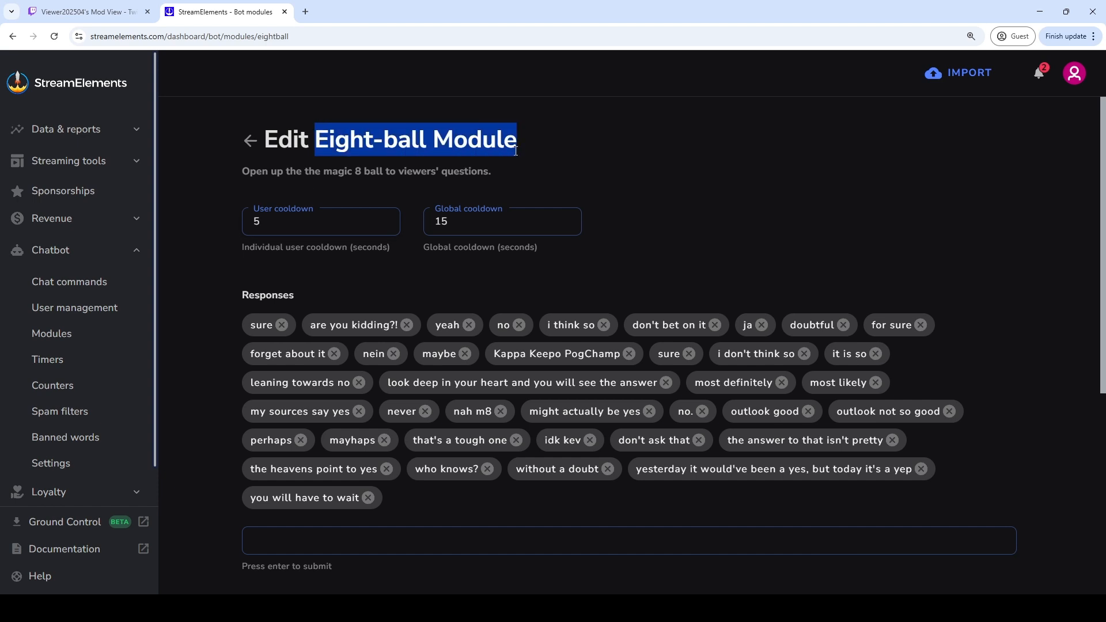
scroll(509, 177, down, 1)
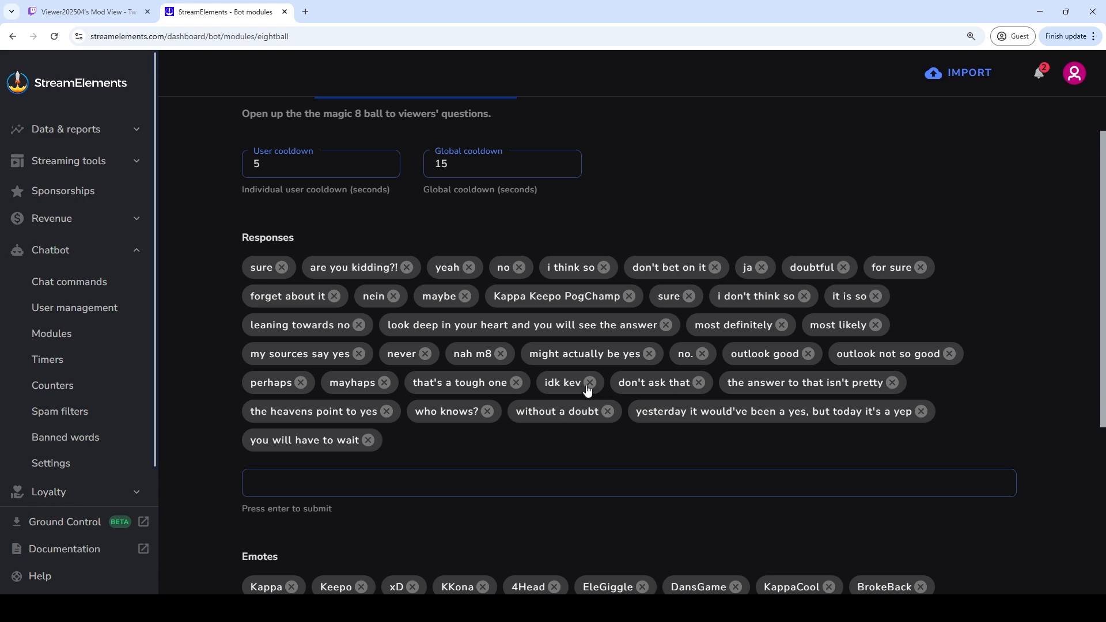
click(304, 488)
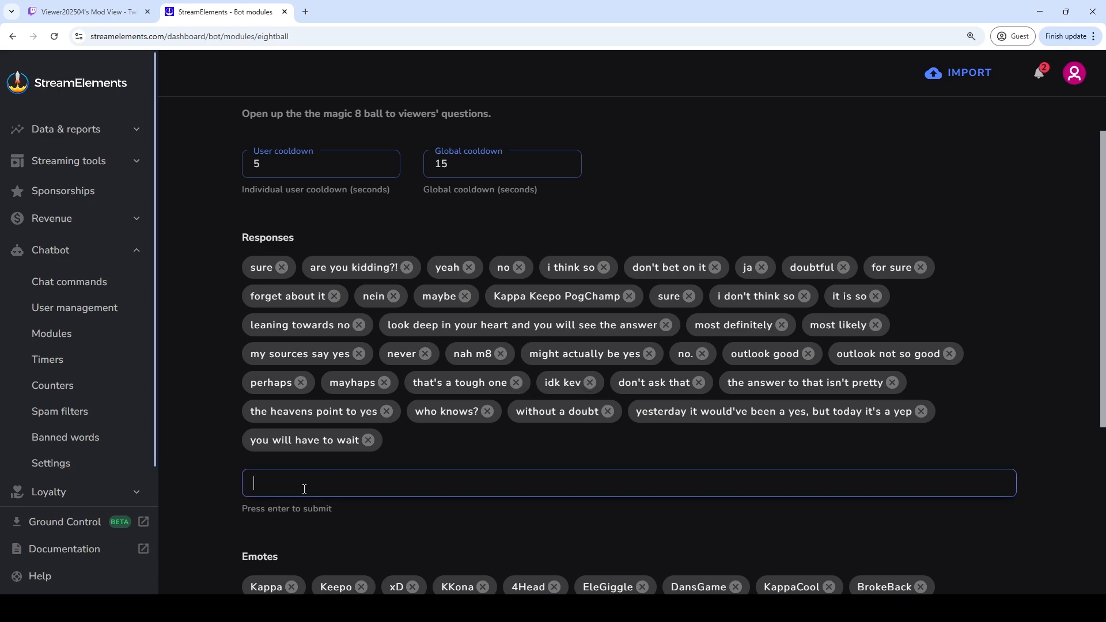
scroll(314, 460, down, 5)
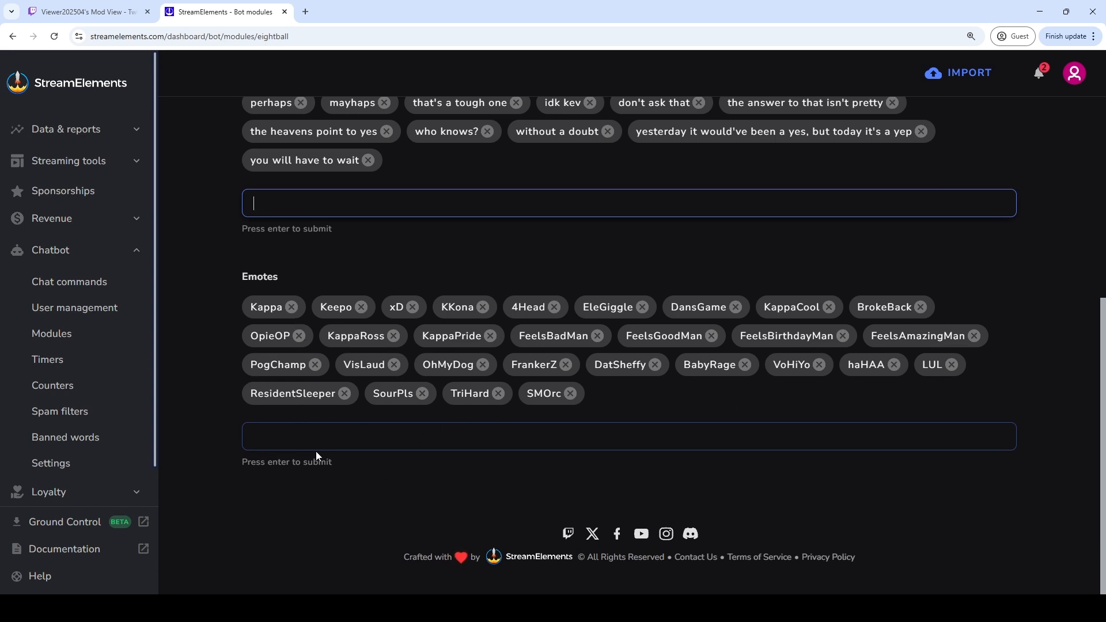
click(316, 436)
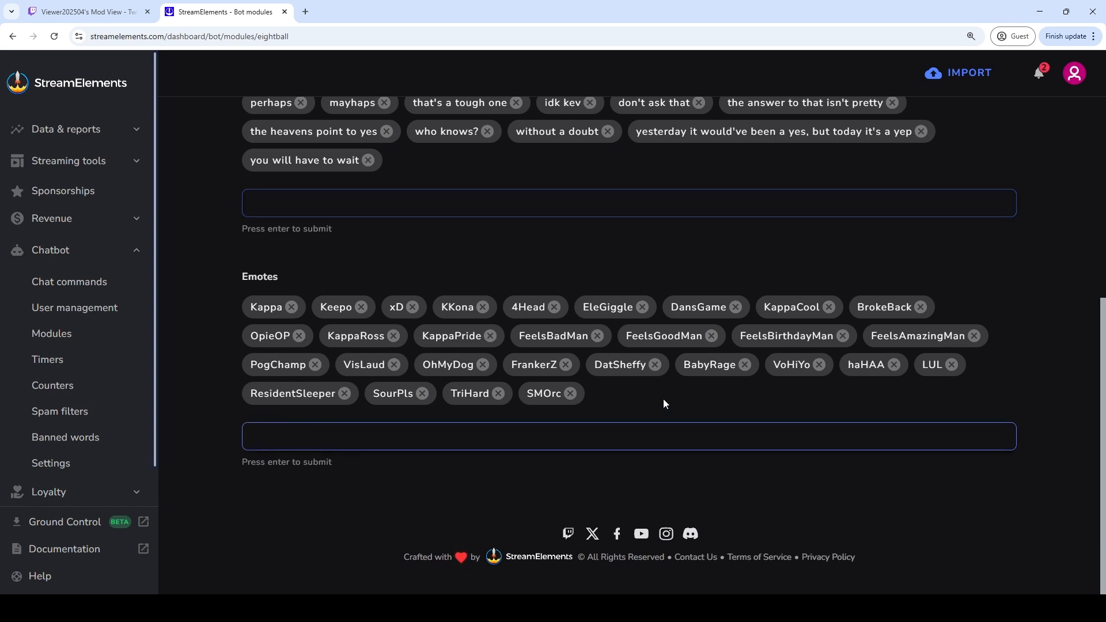
drag(242, 278, 295, 281)
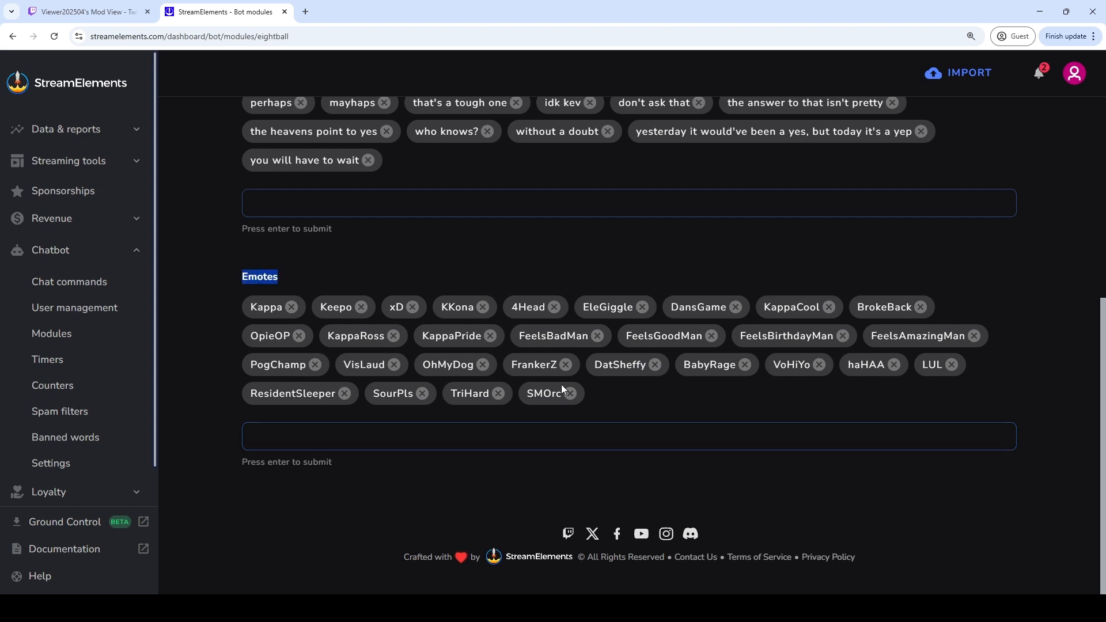
click(631, 393)
click(631, 444)
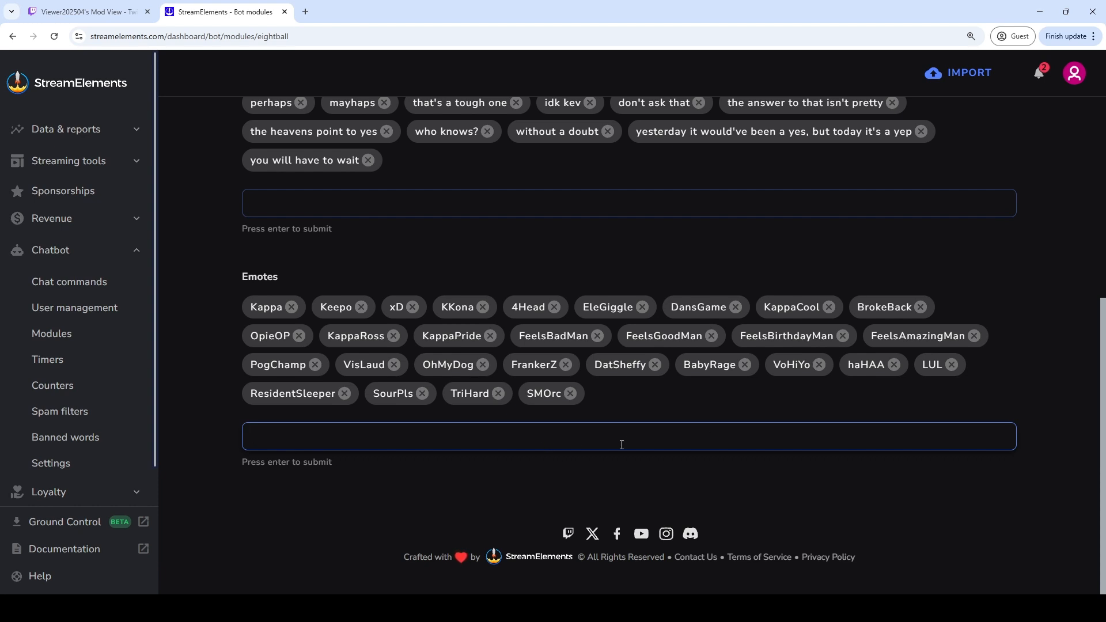
scroll(645, 432, up, 6)
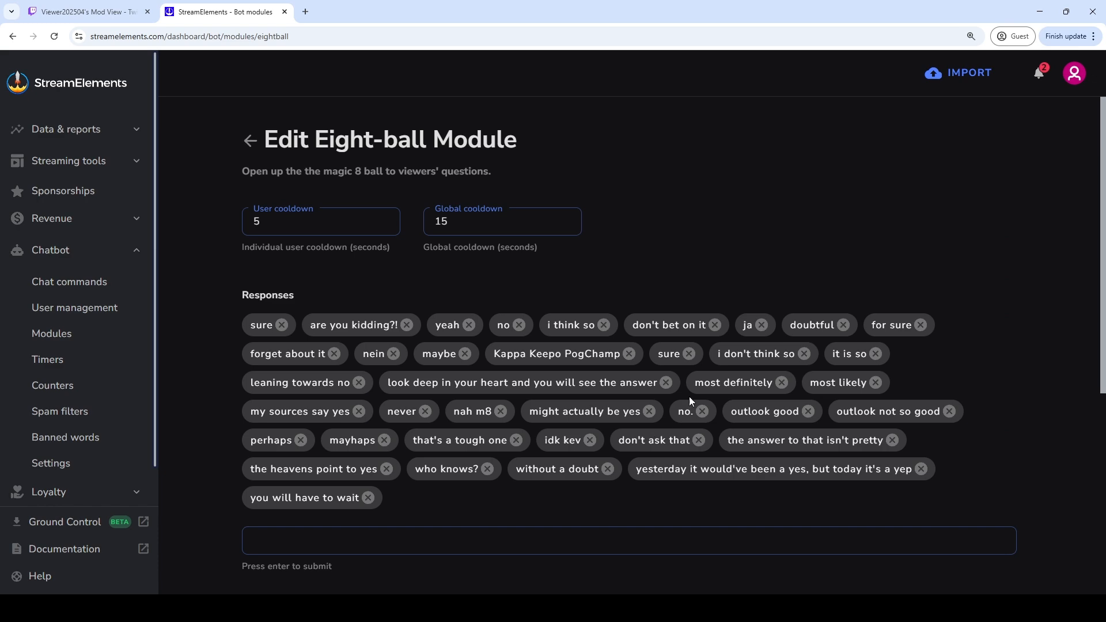
click(249, 140)
Enable the Emote combos module
scroll(584, 252, down, 4)
scroll(584, 253, down, 4)
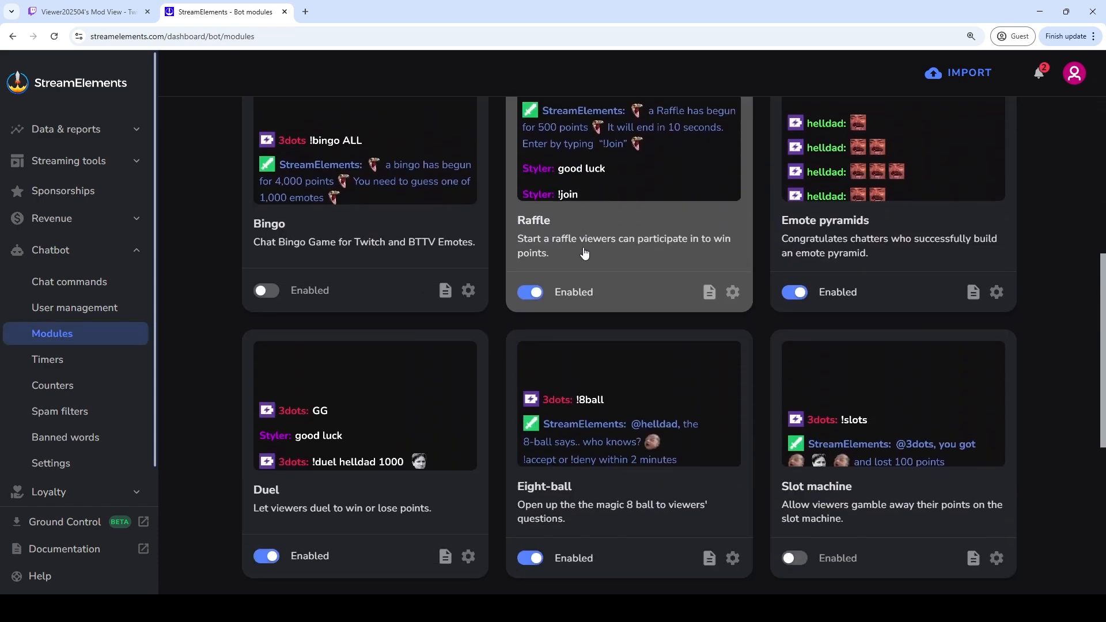
scroll(587, 246, down, 4)
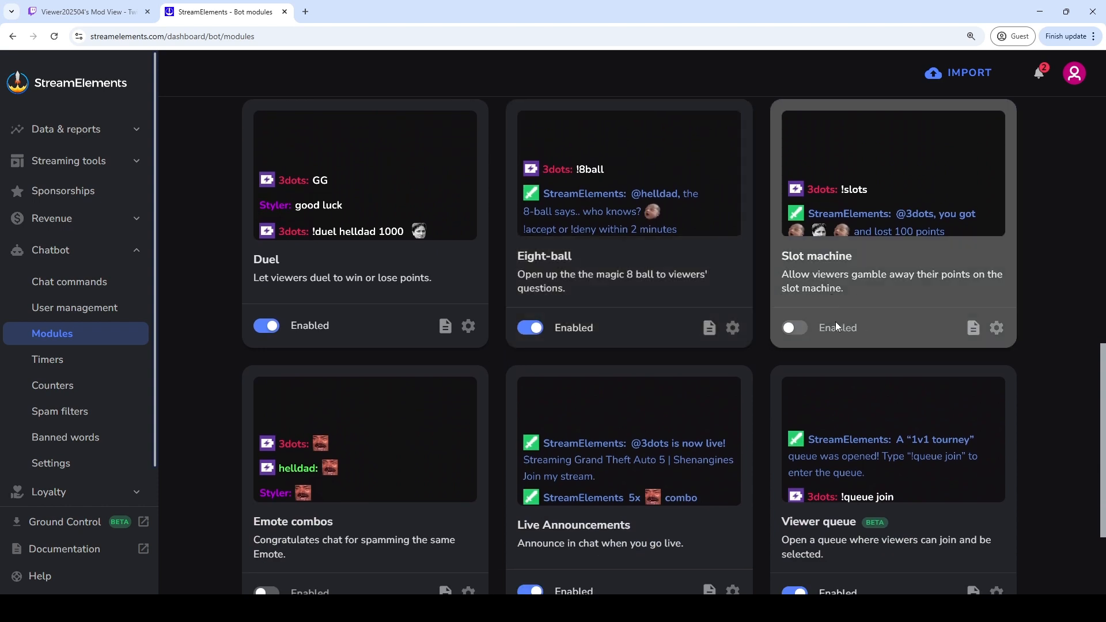
scroll(353, 437, down, 3)
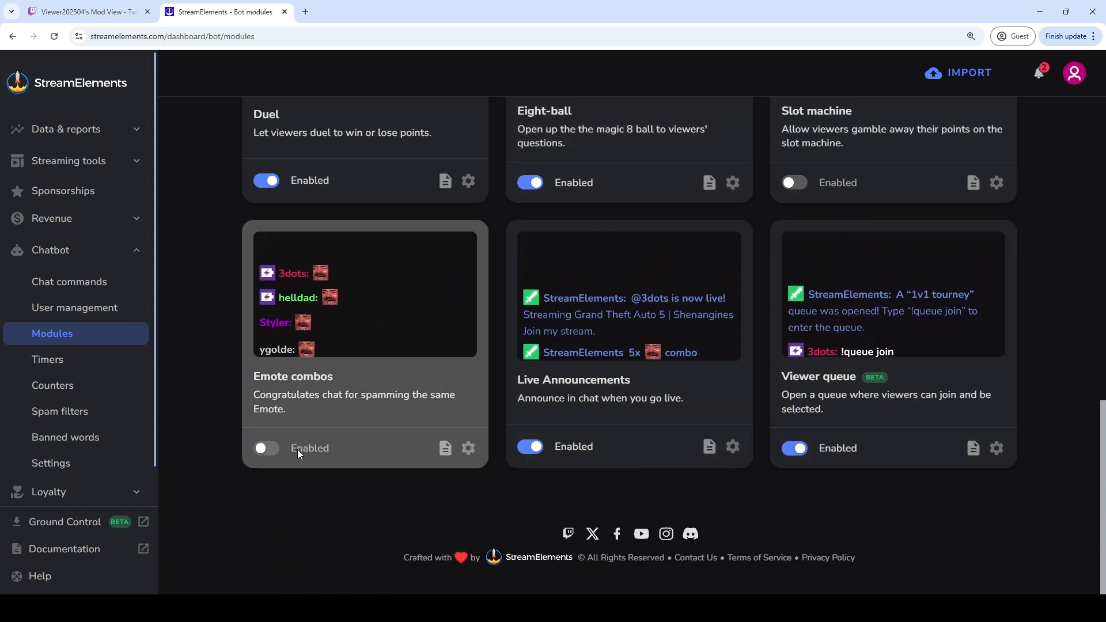
click(297, 449)
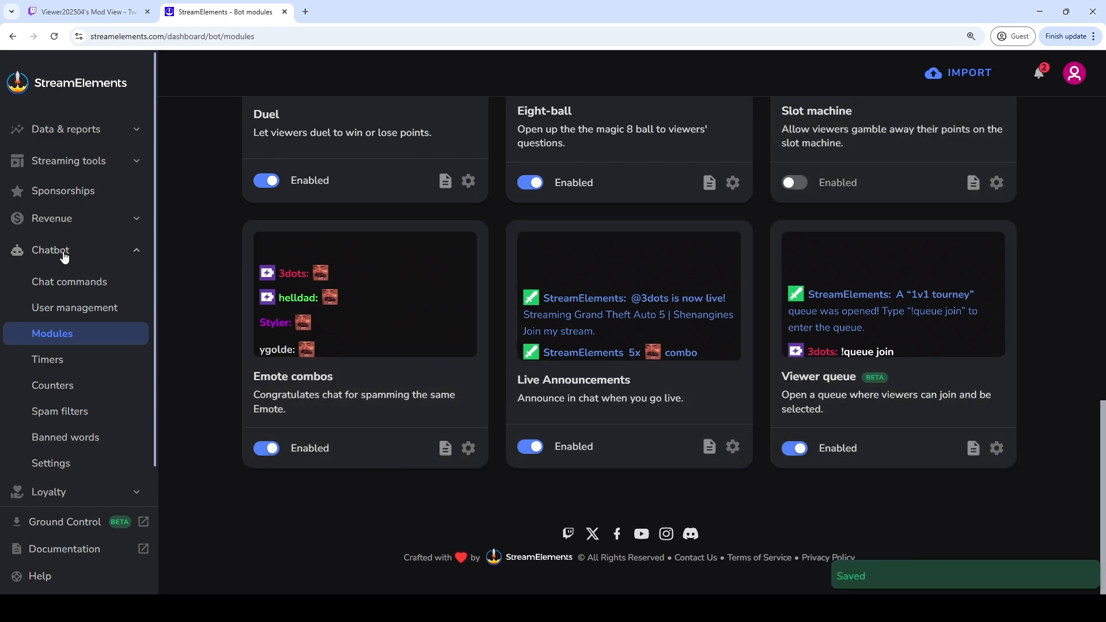
Look through the chatbot's default chat commands for everyone, checking which module each one belongs to
click(68, 282)
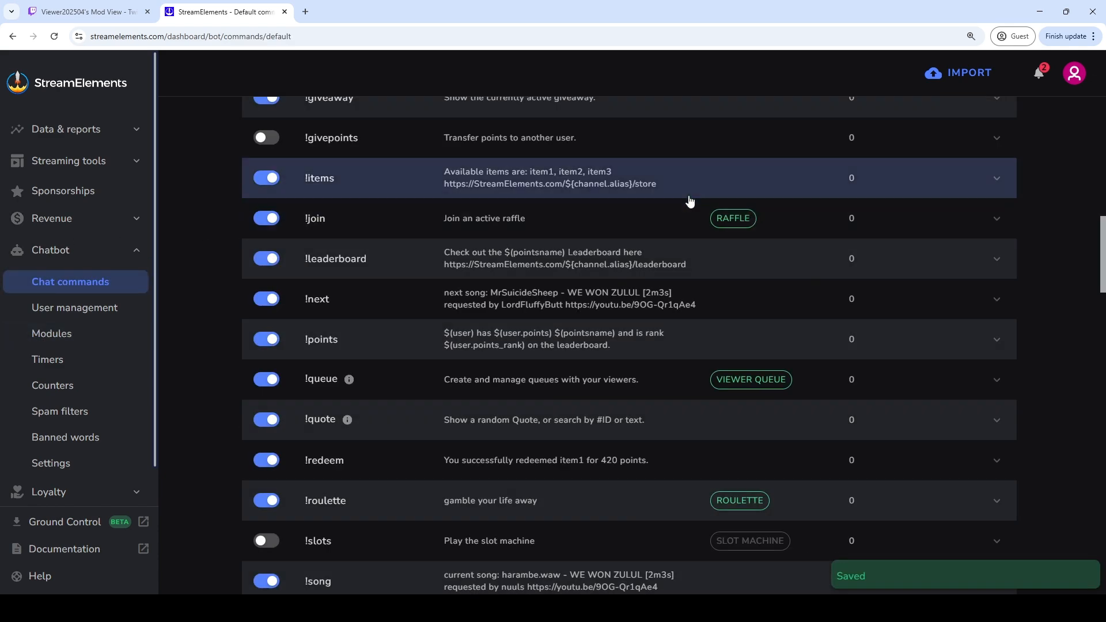
scroll(383, 267, up, 12)
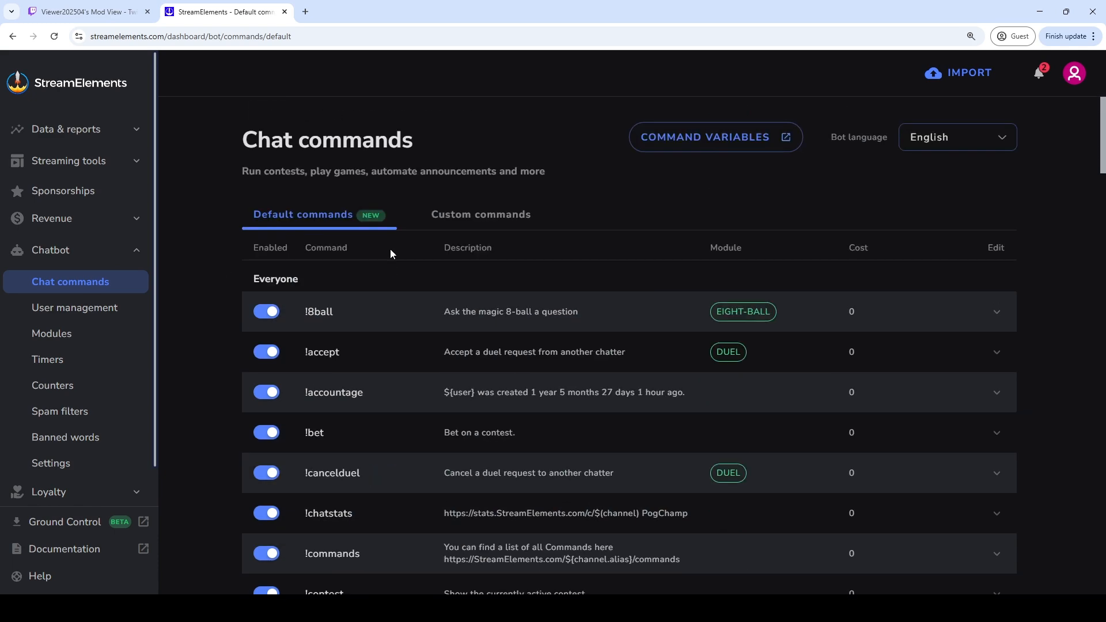
scroll(648, 124, down, 2)
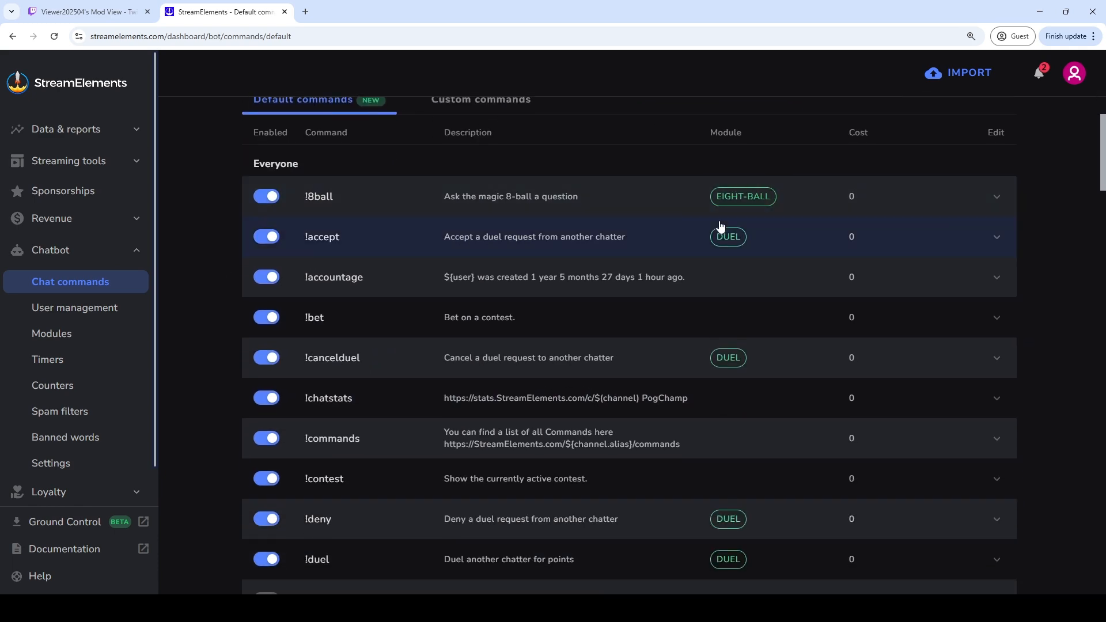
scroll(725, 350, down, 5)
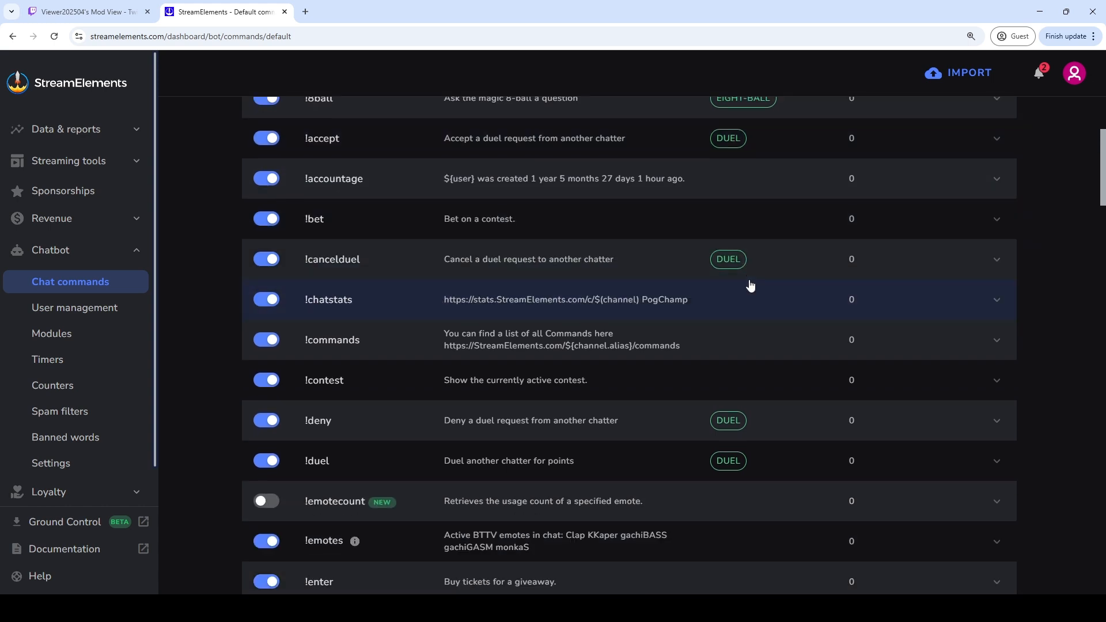
scroll(736, 241, down, 1)
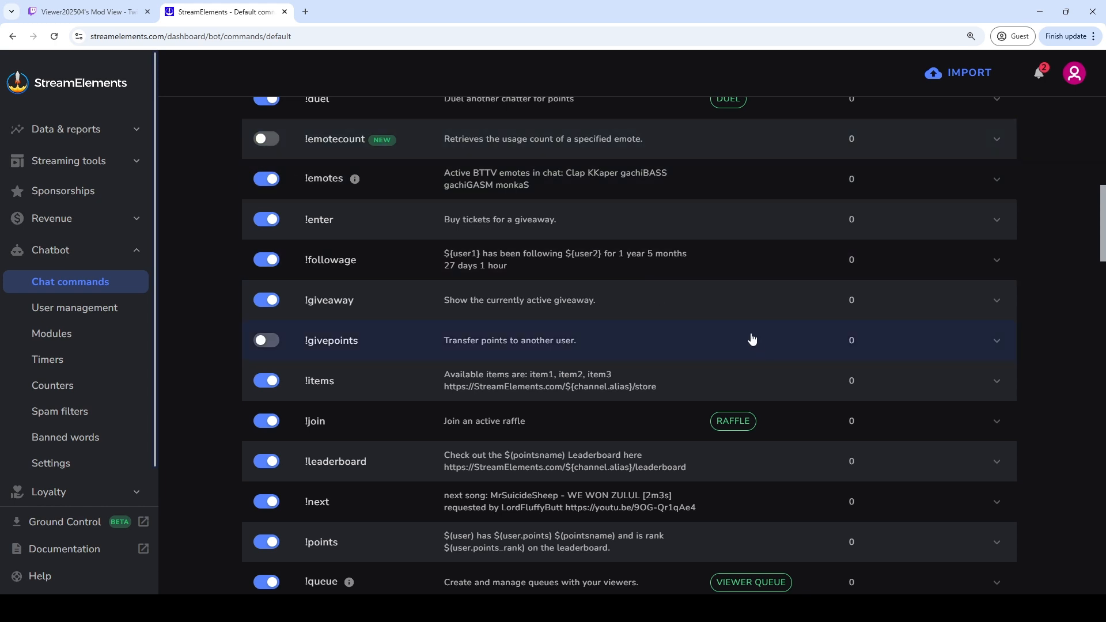
scroll(752, 332, down, 6)
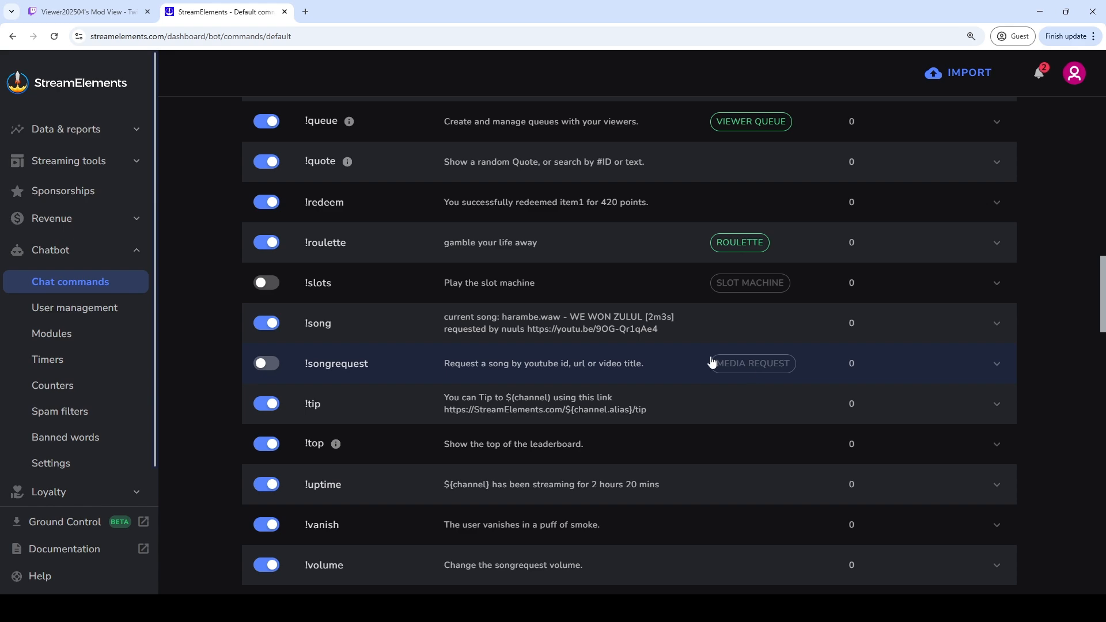
Go back to the bot modules and enable the Slot machine module
click(73, 337)
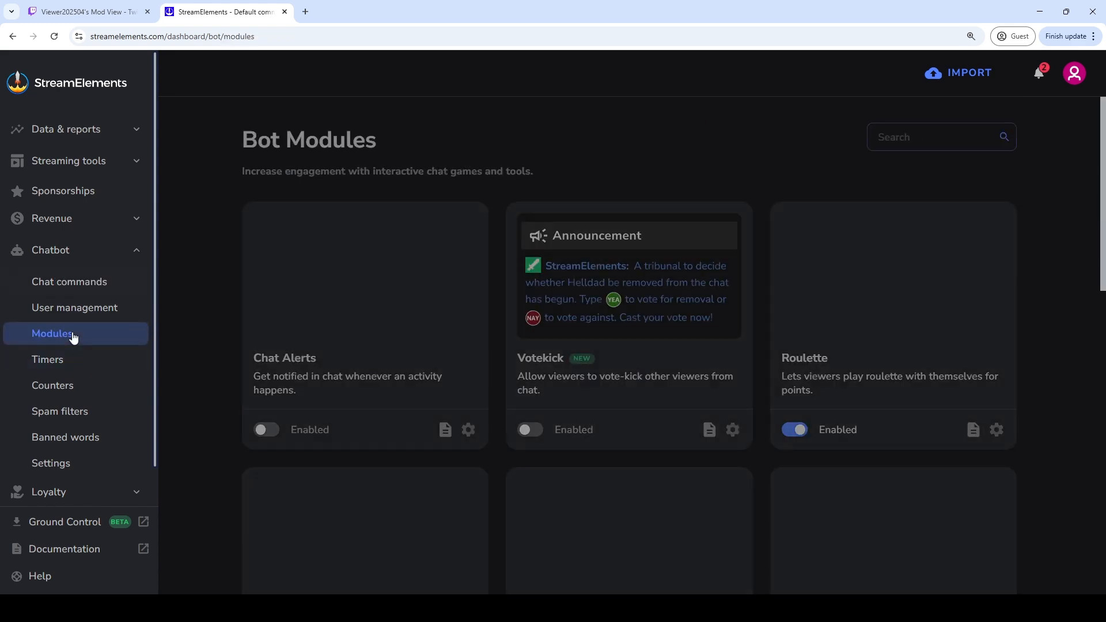
scroll(676, 330, down, 6)
scroll(676, 329, down, 7)
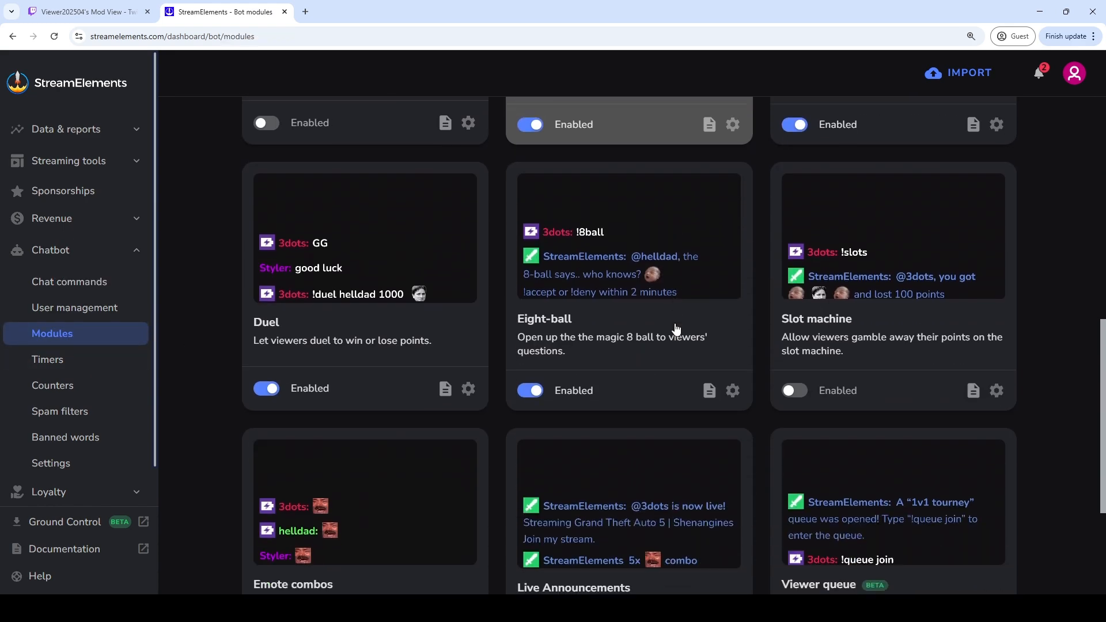
scroll(676, 329, up, 3)
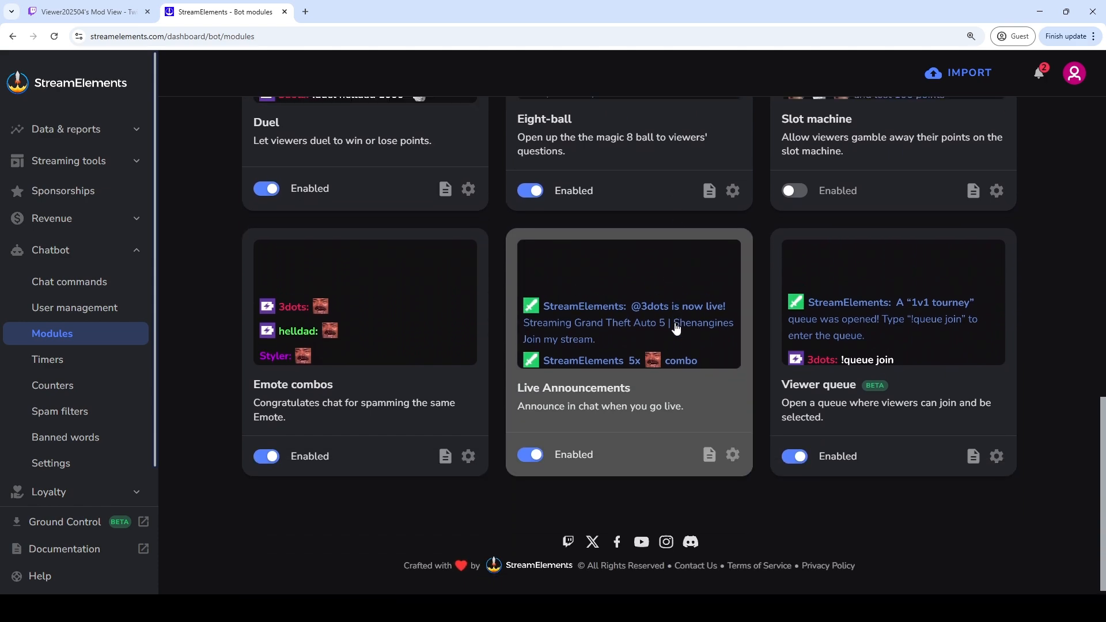
click(802, 358)
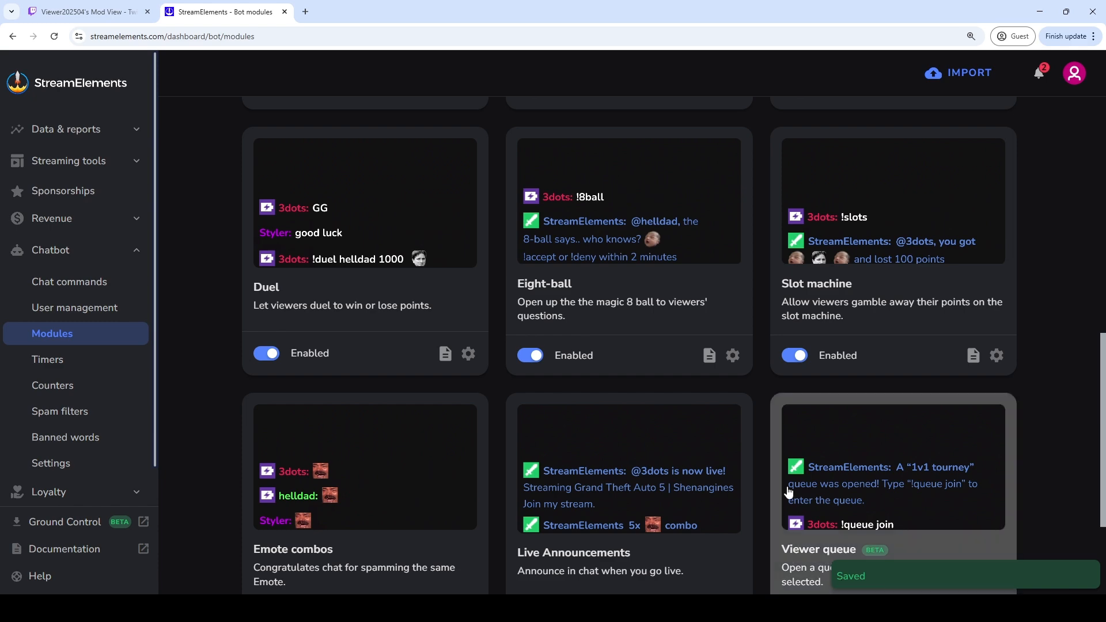
Check the state of the !slots command among the default chat commands and return to the start of the list
click(94, 286)
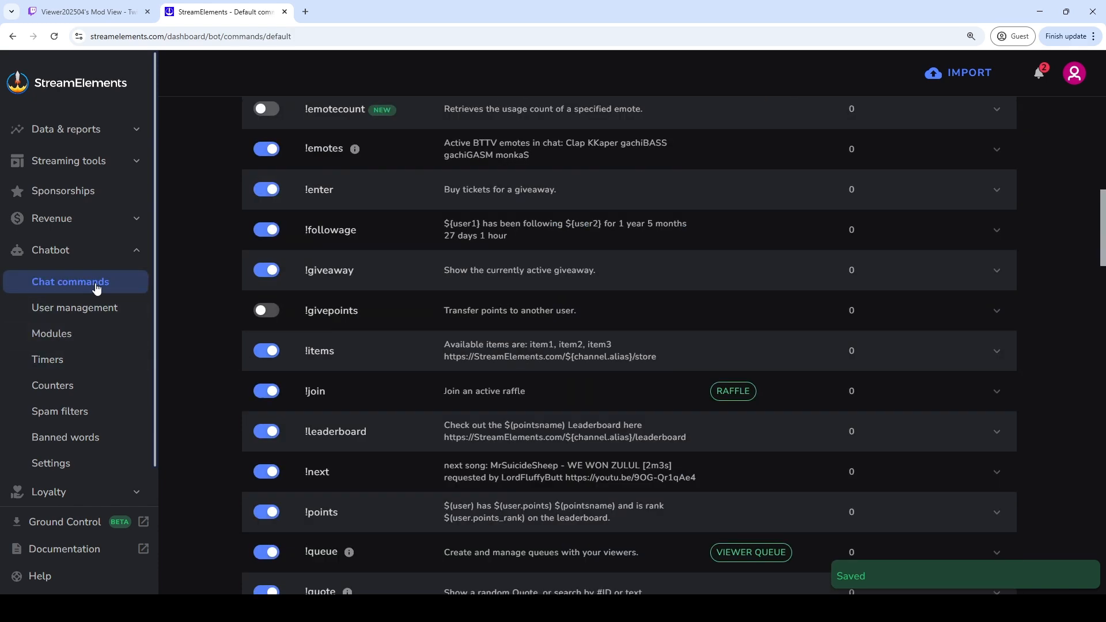
scroll(582, 328, down, 8)
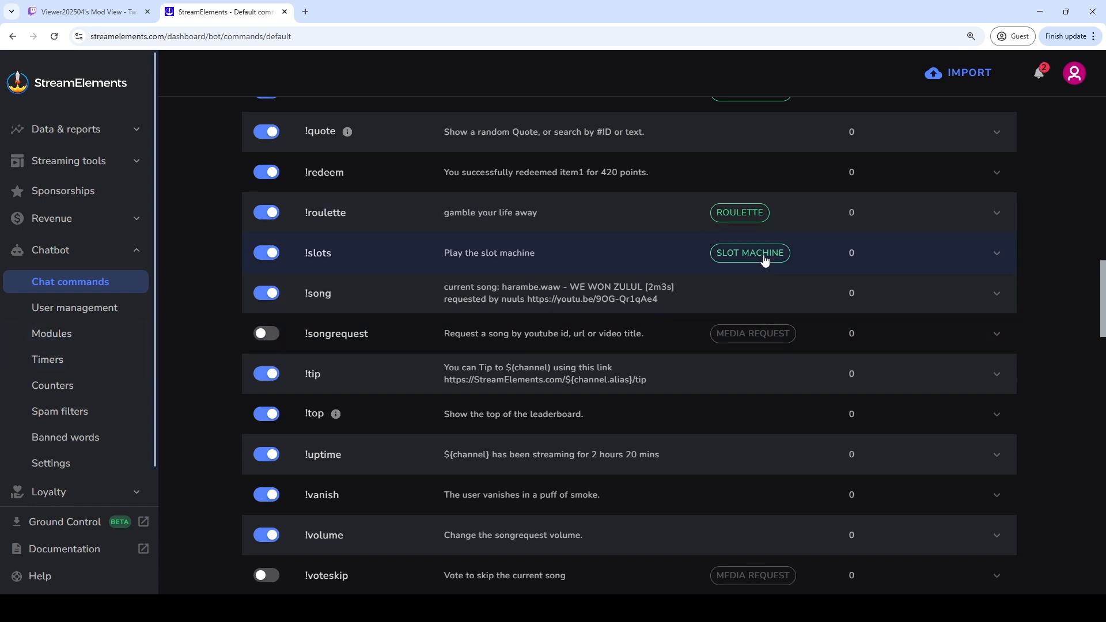
scroll(382, 376, up, 20)
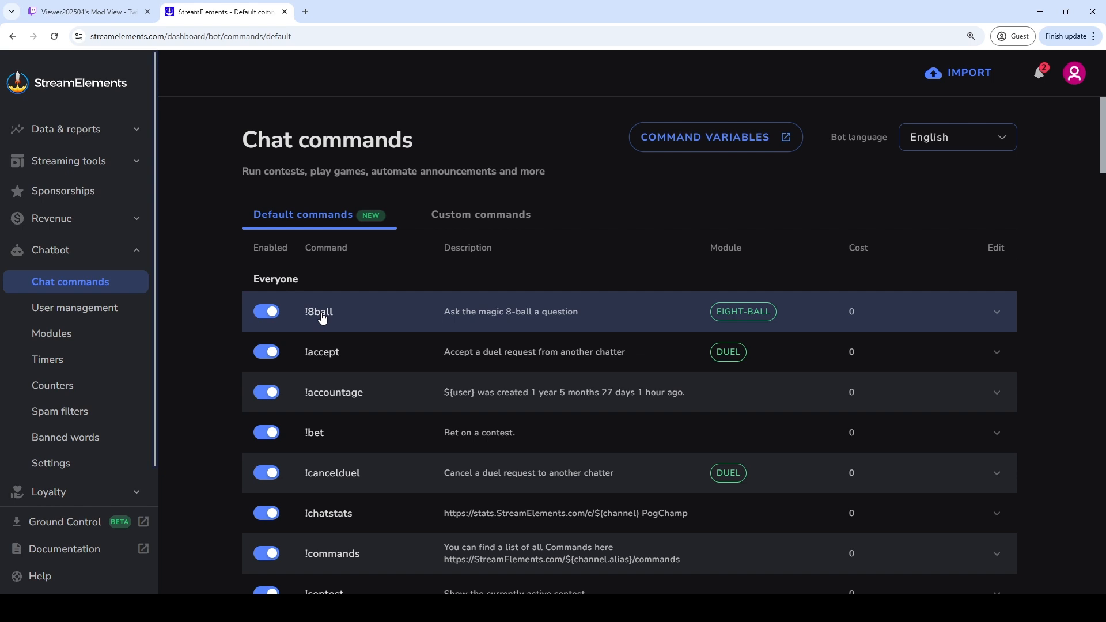
Expand the !8ball command, examine its name, cost, user level, cooldown and alias settings, and collapse it
click(773, 313)
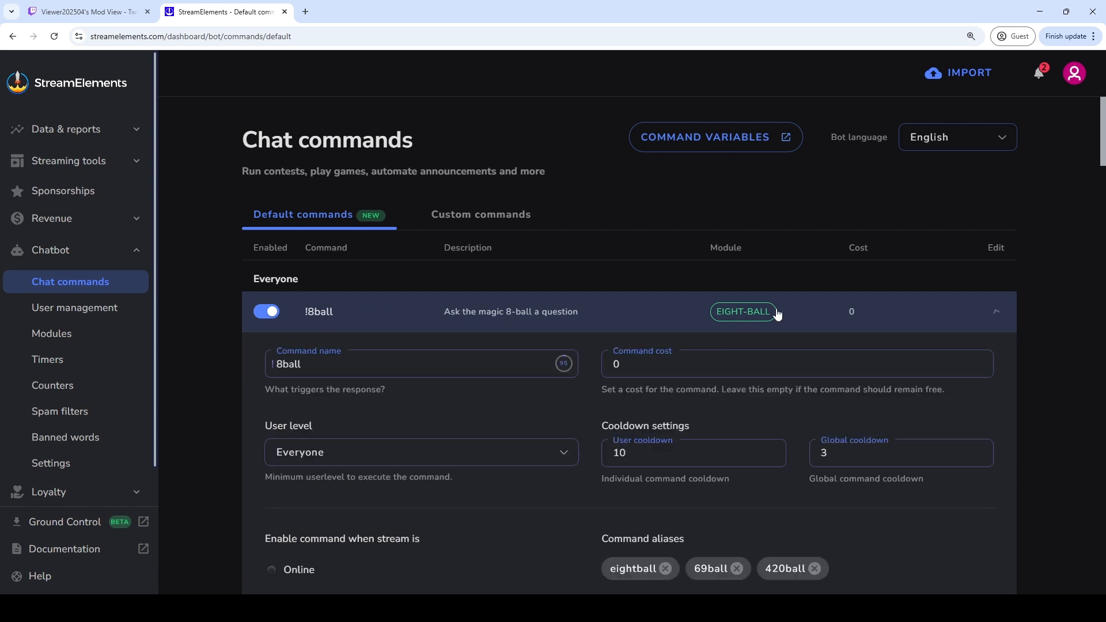
scroll(772, 298, down, 3)
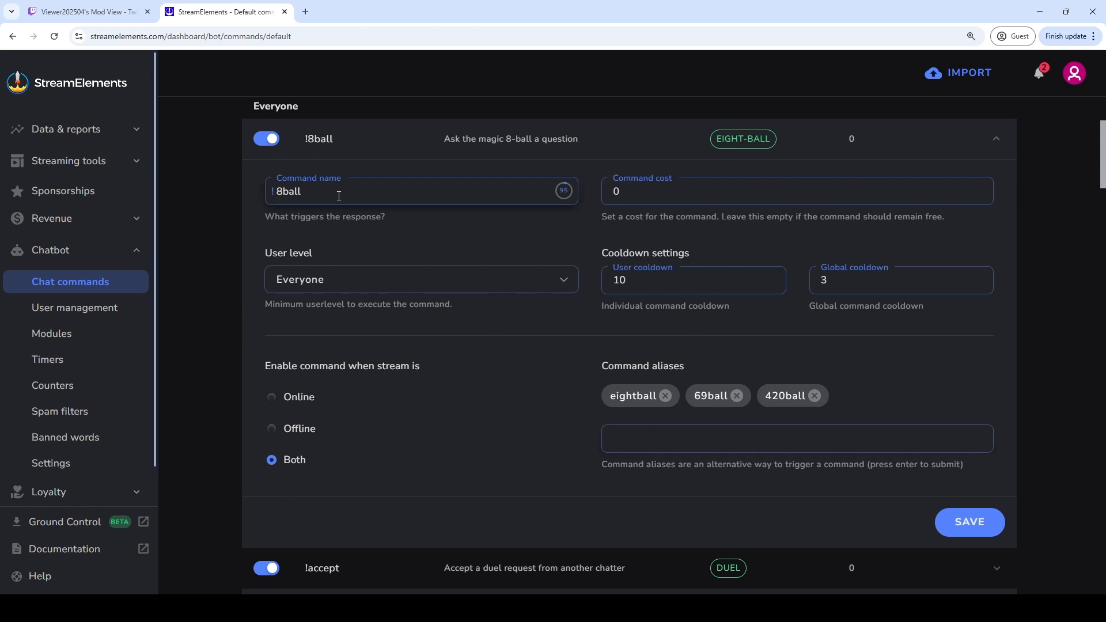
double_click(648, 197)
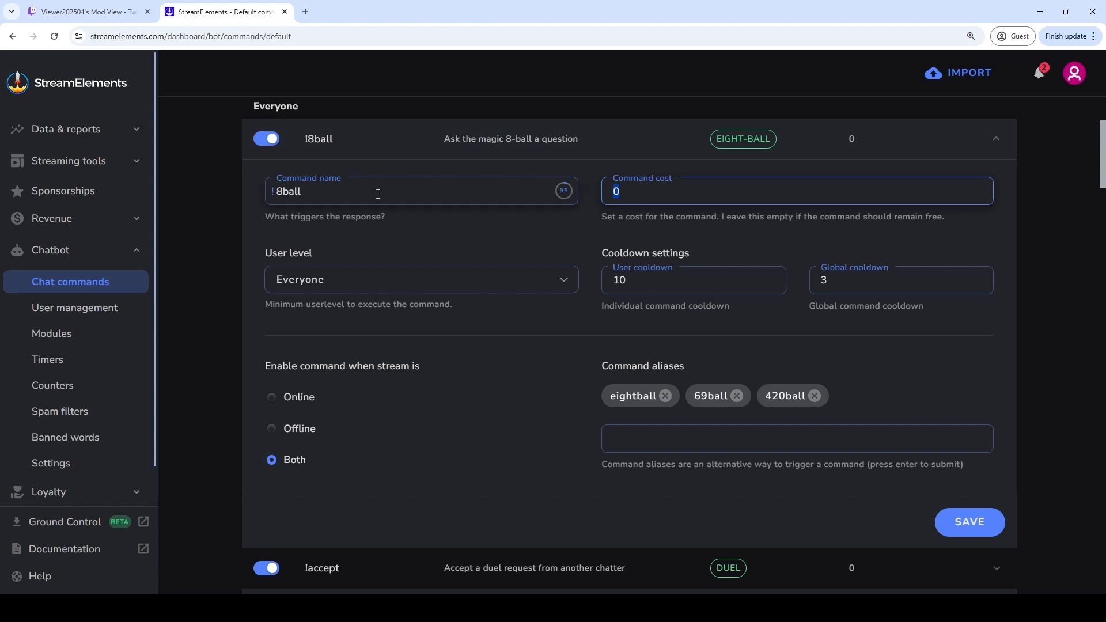
scroll(396, 200, up, 1)
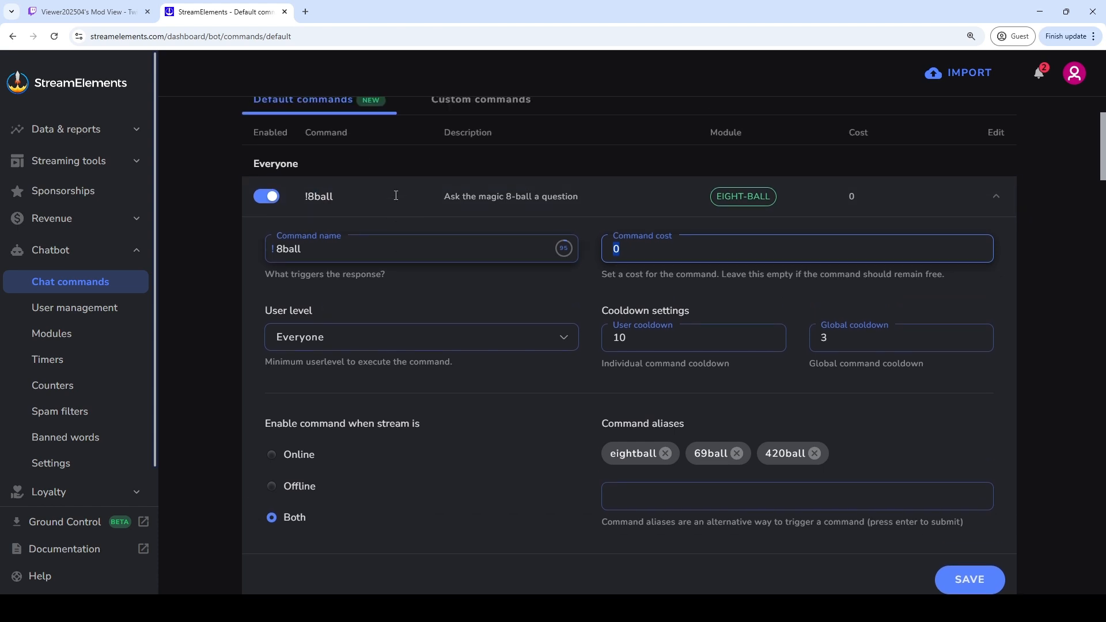
click(90, 289)
scroll(406, 268, up, 2)
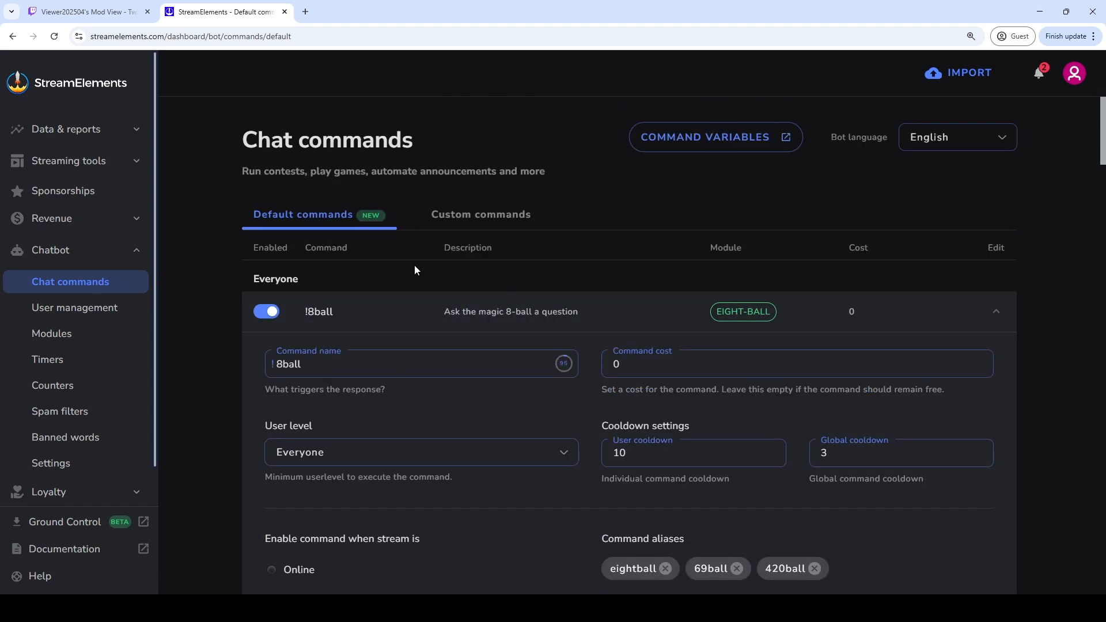
click(510, 304)
Expand the !roulette command among the default commands and examine its cost, cooldown and alias settings
scroll(507, 335, down, 2)
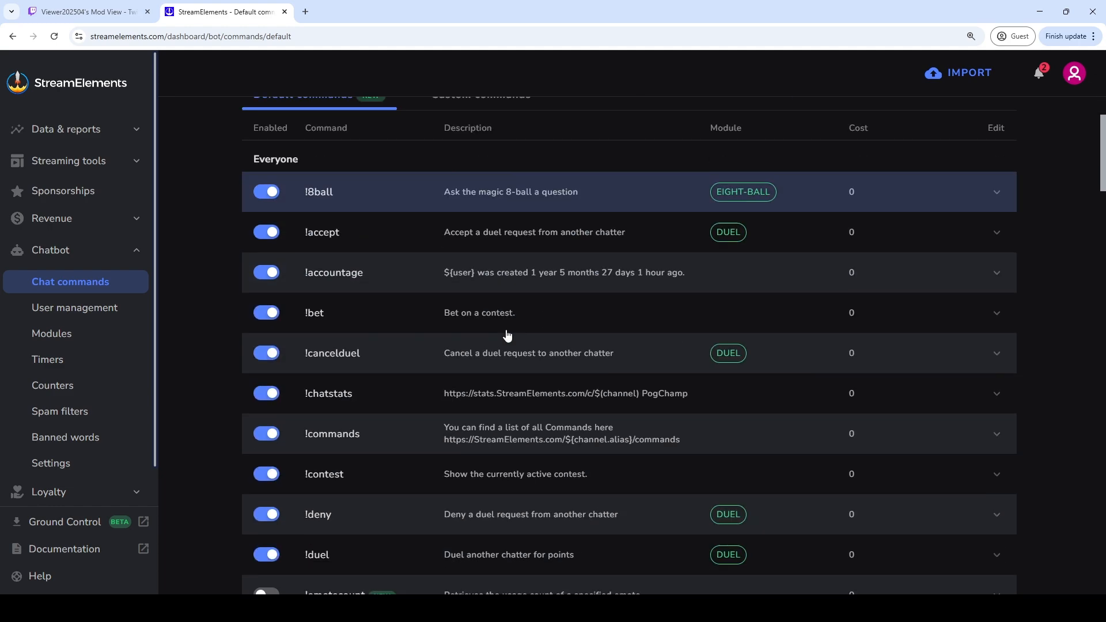
scroll(507, 335, down, 15)
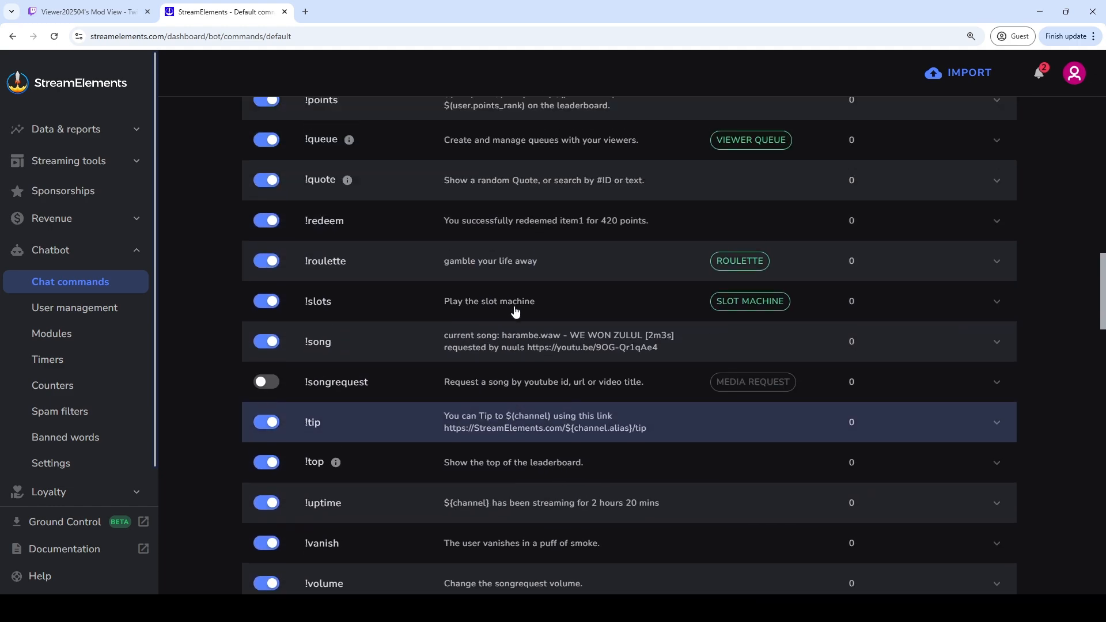
scroll(516, 311, up, 1)
click(521, 299)
scroll(559, 177, down, 2)
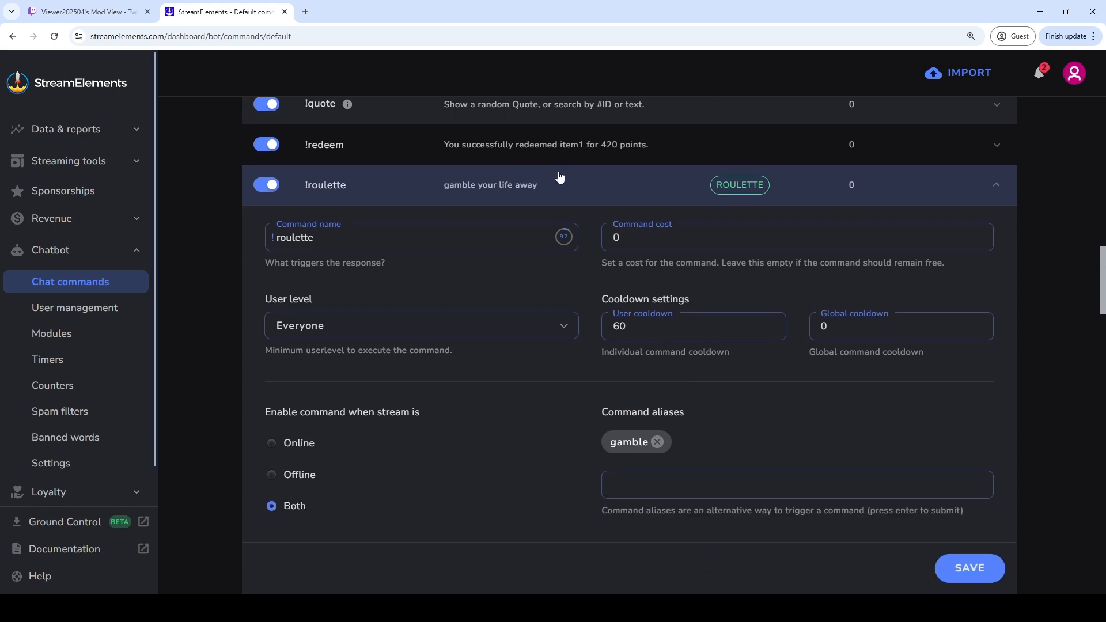
drag(631, 239, 581, 238)
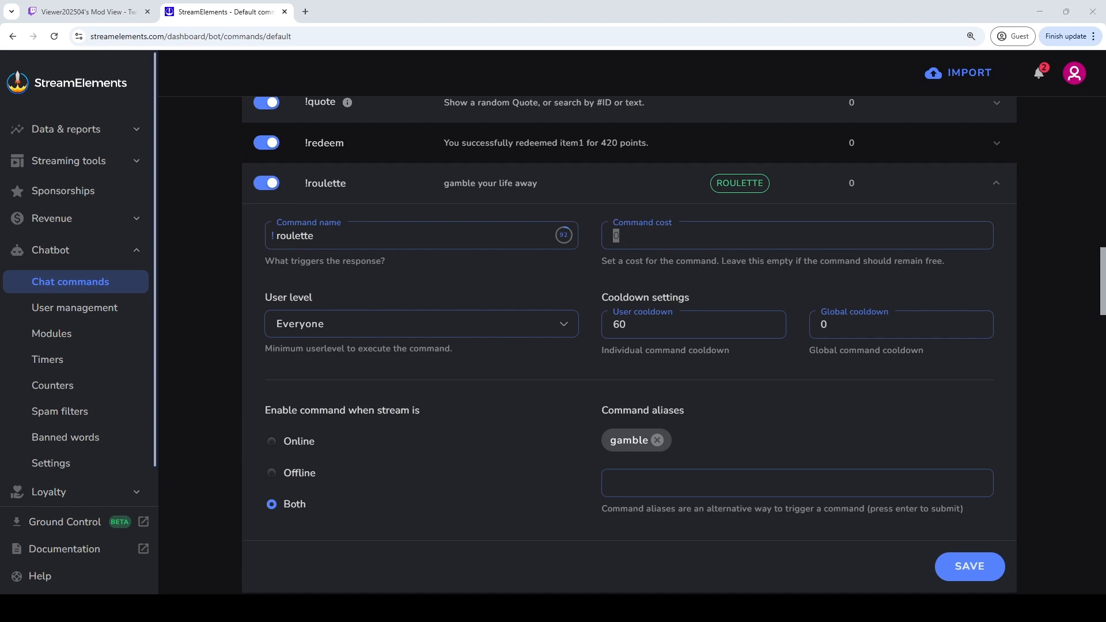
scroll(634, 345, down, 1)
drag(601, 354, 700, 356)
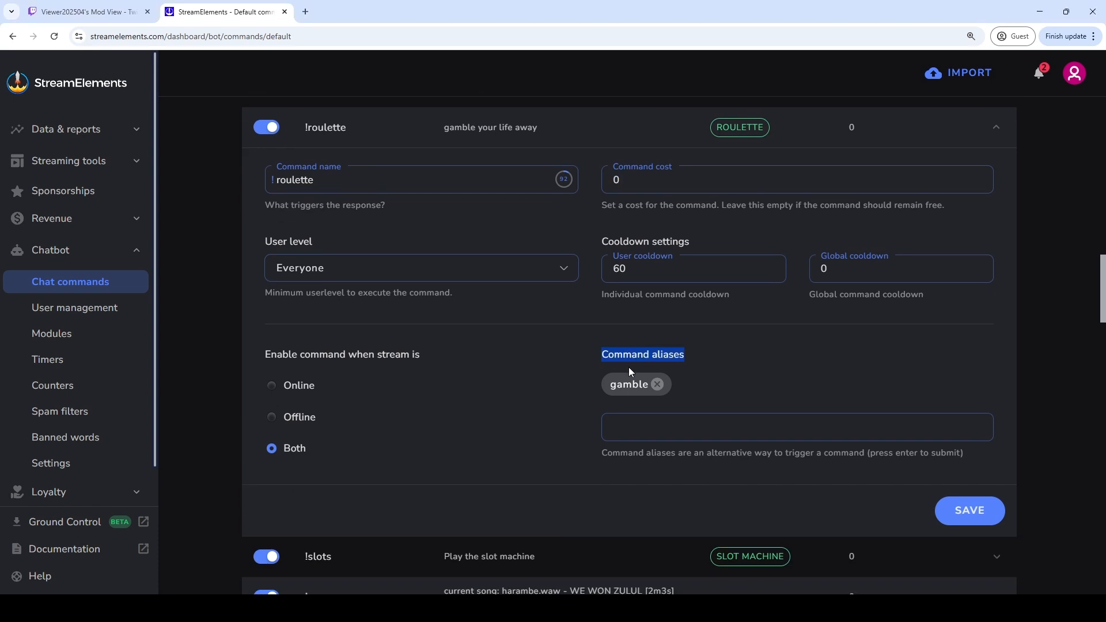
scroll(695, 355, up, 1)
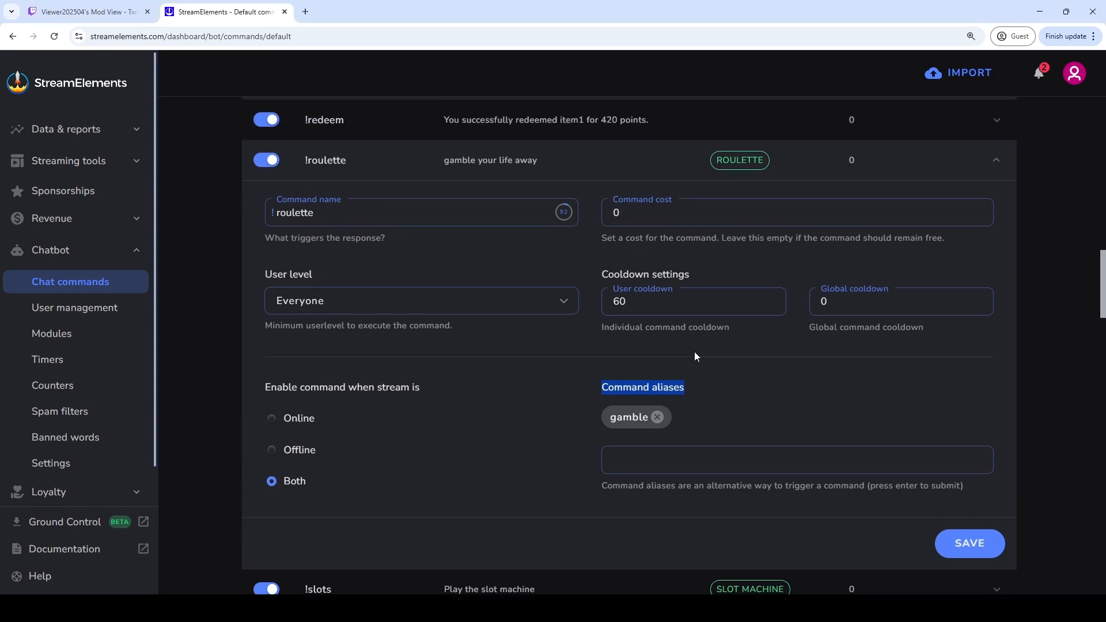
Compare the !roulette command name with its aliases and locate the field for adding another alias
double_click(369, 225)
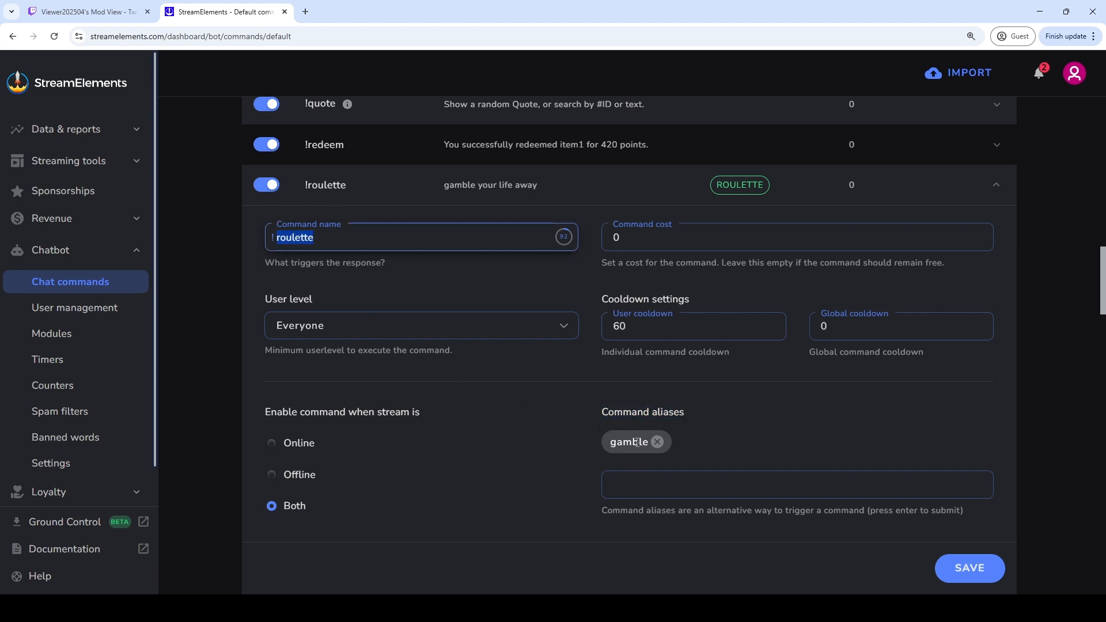
click(655, 484)
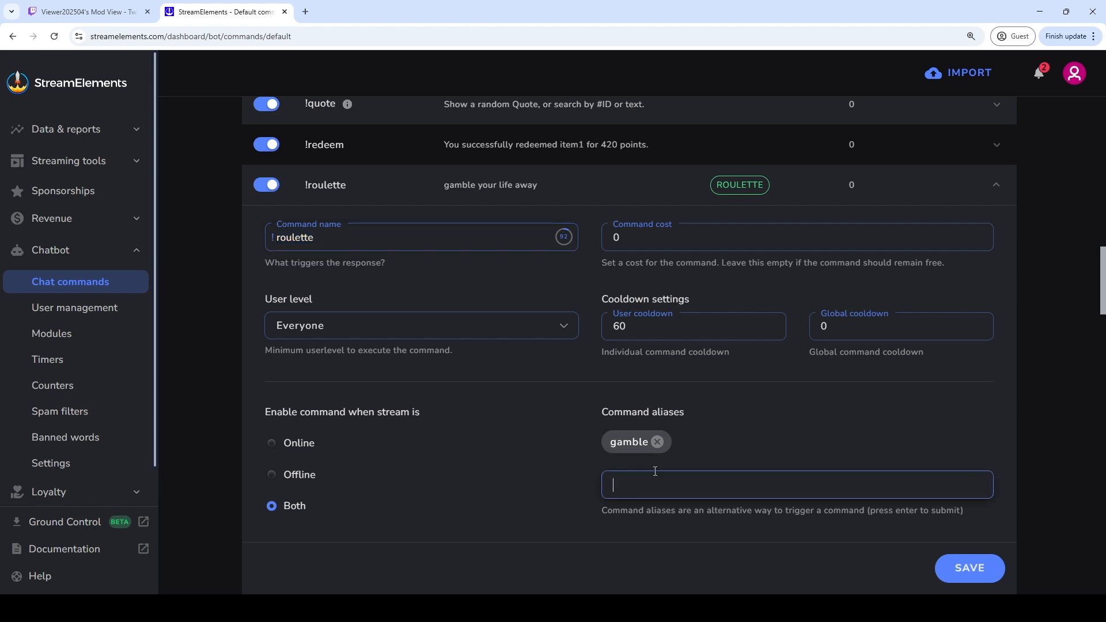
triple_click(621, 417)
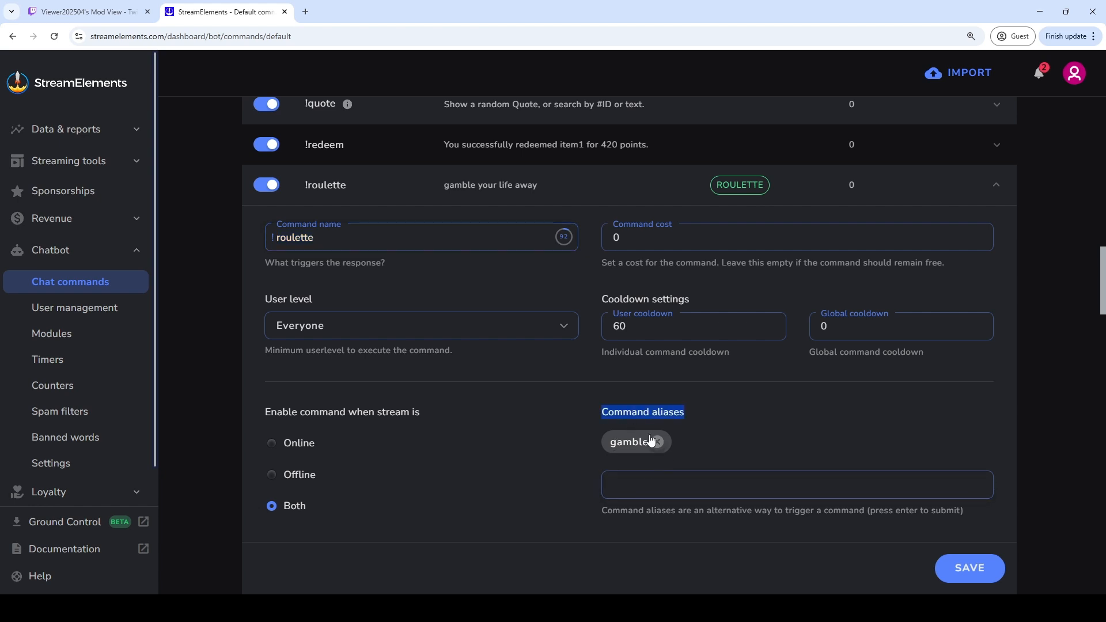
click(629, 488)
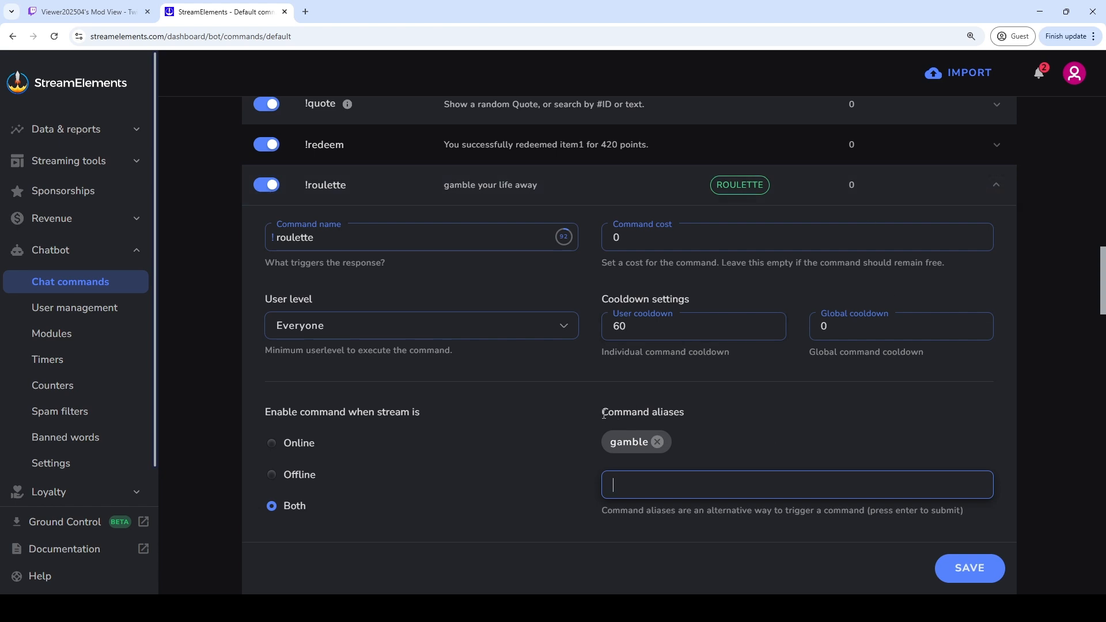
triple_click(735, 417)
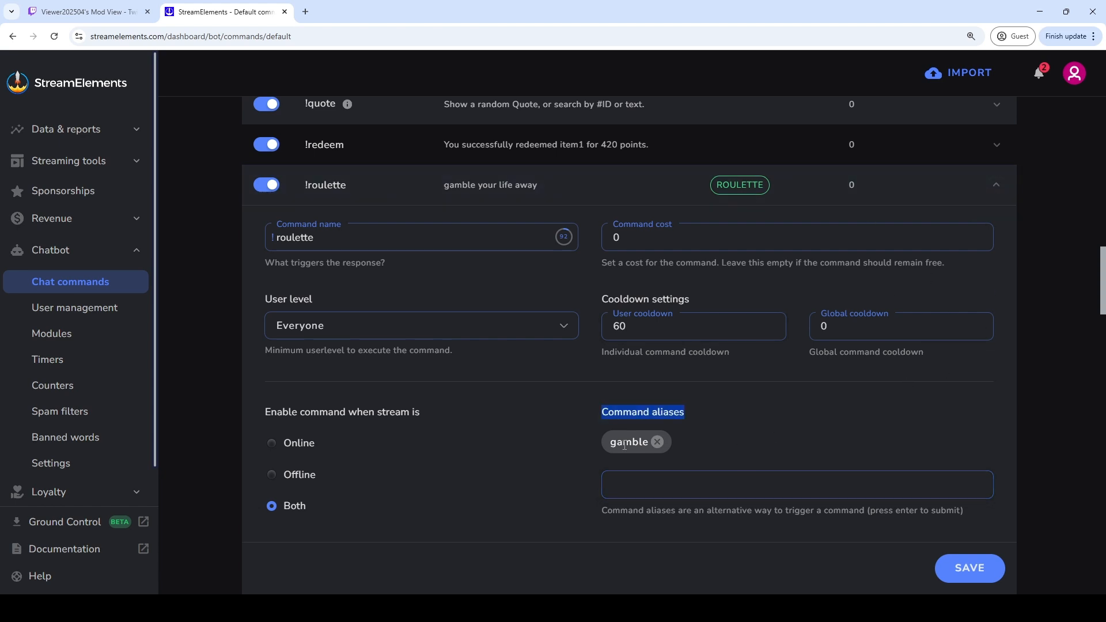
scroll(297, 408, down, 2)
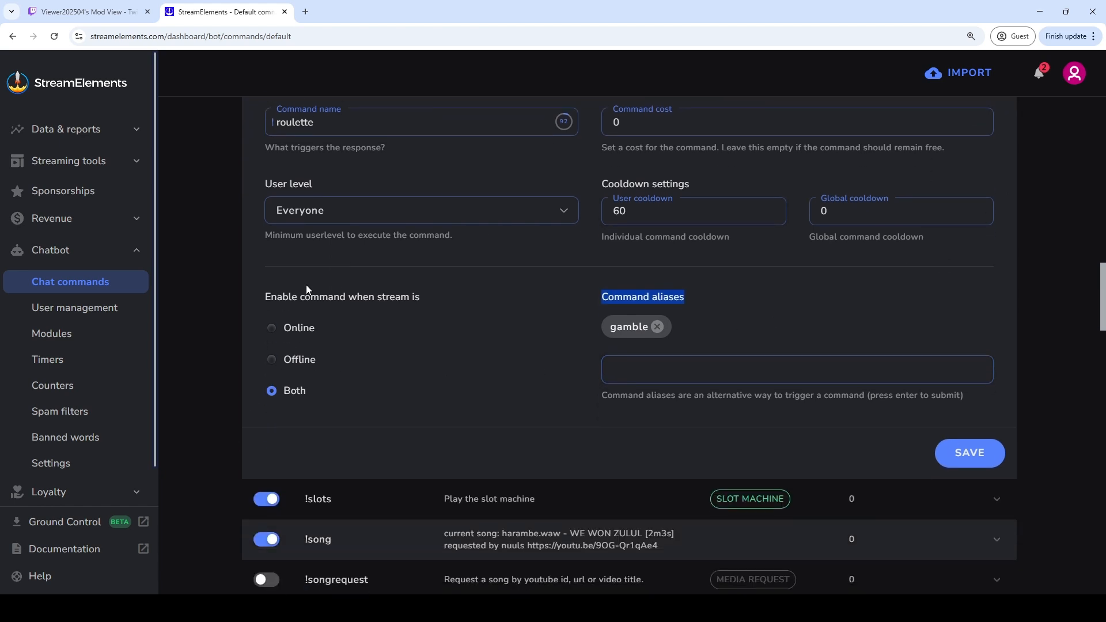
Try the Online and Offline availability options for !roulette, return to Both, and collapse the command without saving
click(271, 328)
click(272, 363)
click(271, 392)
drag(266, 295, 426, 298)
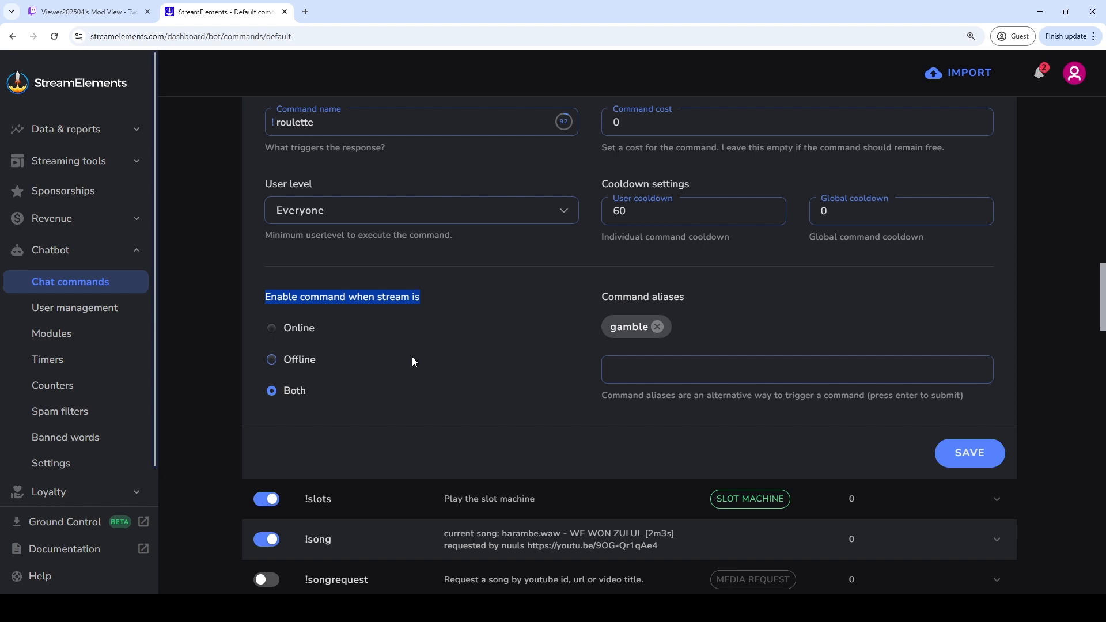
scroll(357, 323, up, 4)
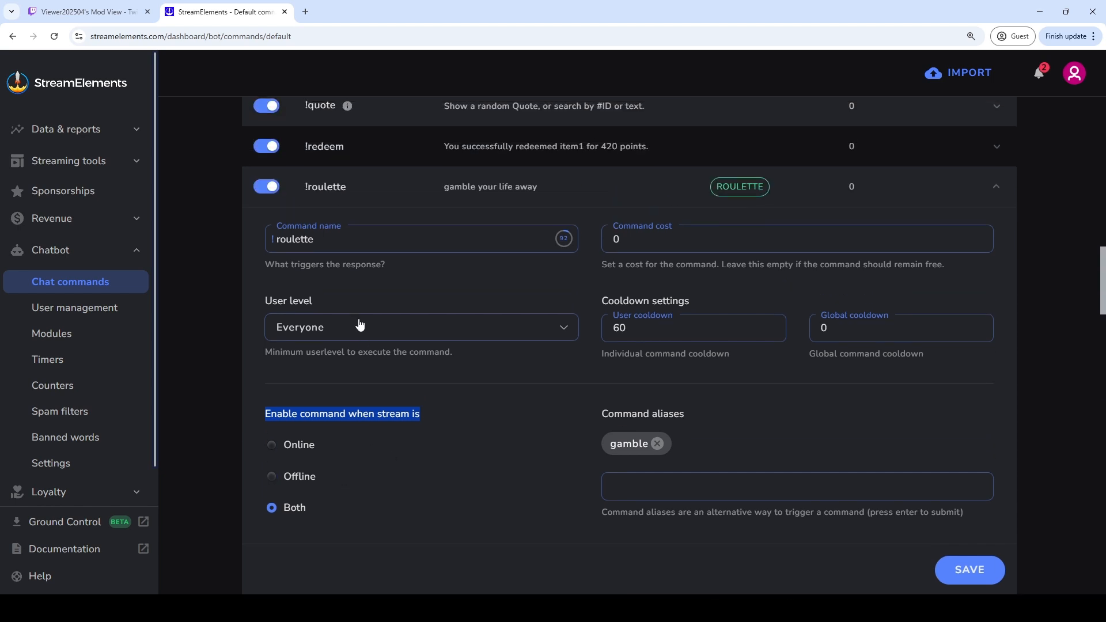
click(440, 300)
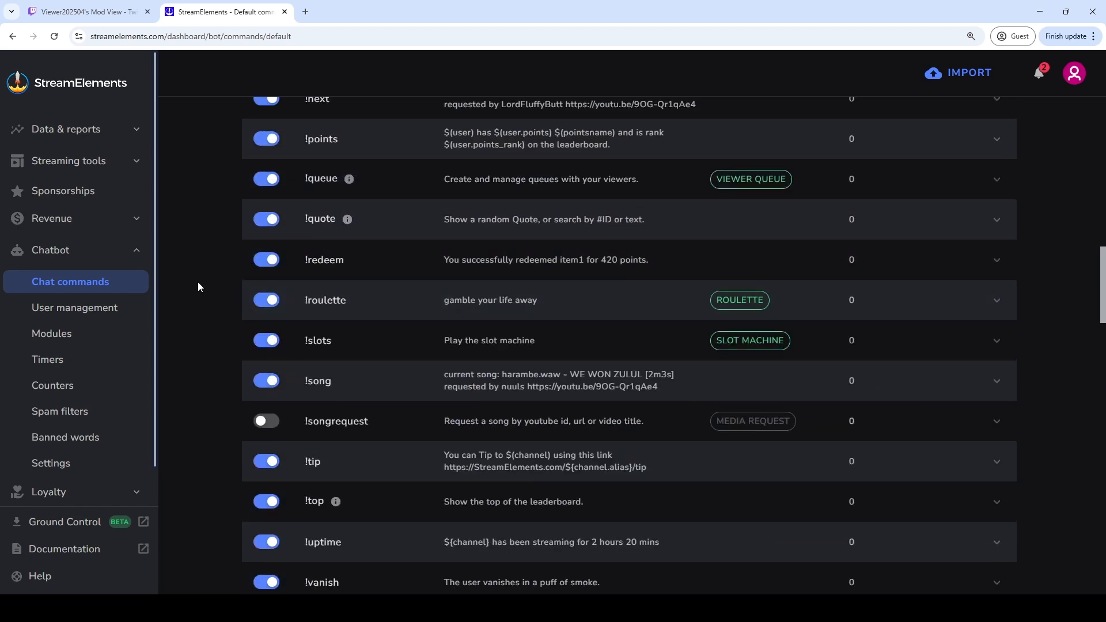
Go to the bot modules and look over the available modules and which ones are enabled
click(52, 333)
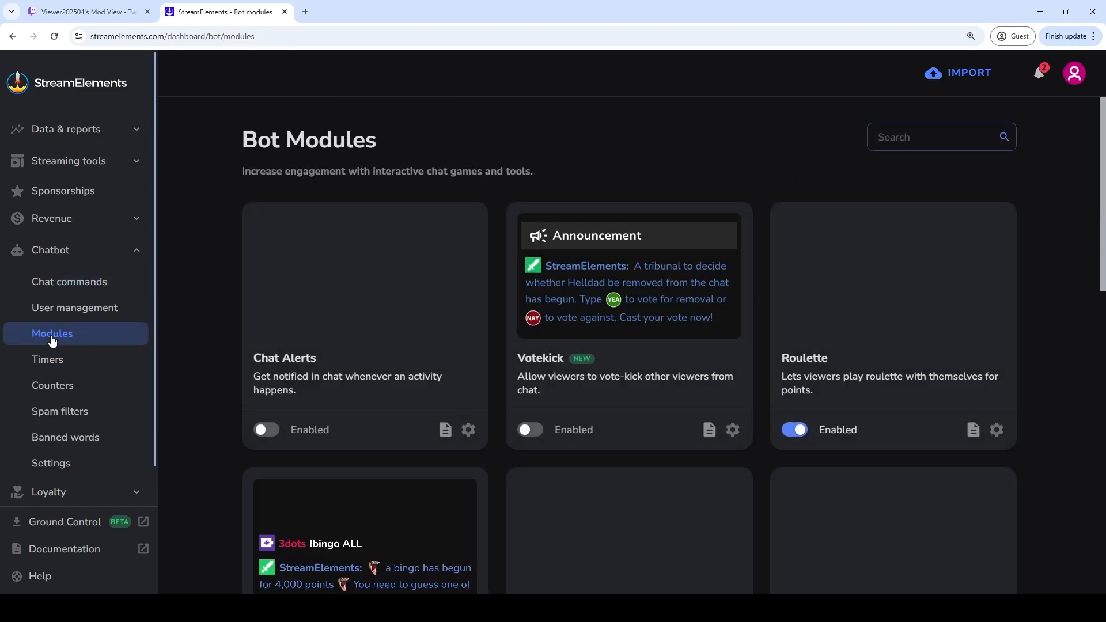
scroll(610, 380, down, 5)
scroll(487, 457, down, 4)
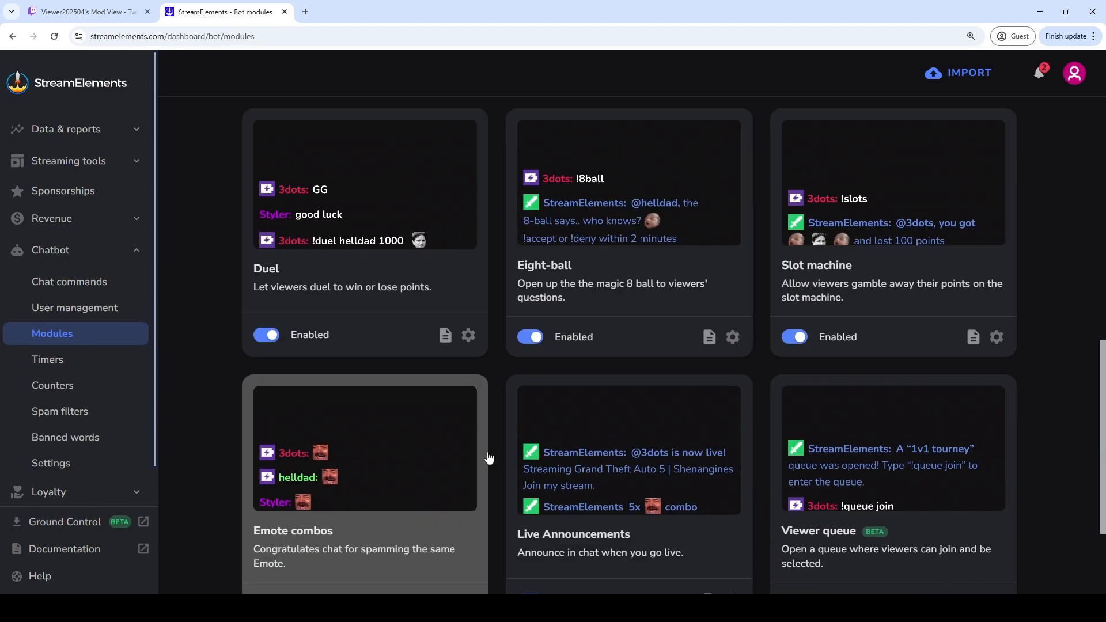
scroll(452, 388, up, 7)
scroll(445, 381, up, 5)
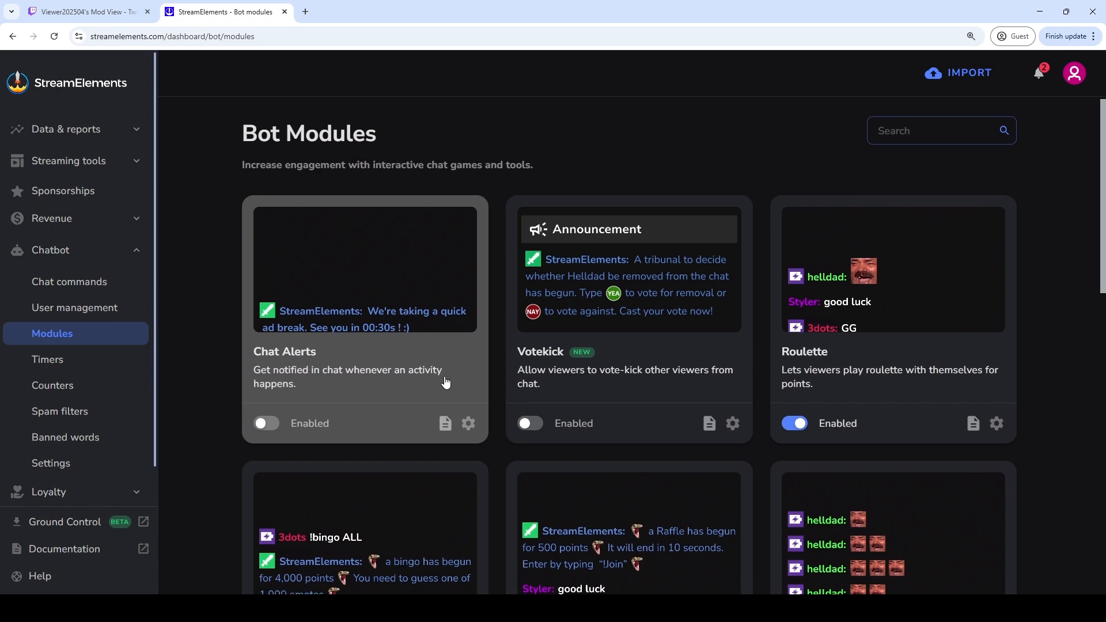
Return to the default chat commands, look through the whole list, and go back to its start
click(58, 281)
scroll(530, 323, down, 6)
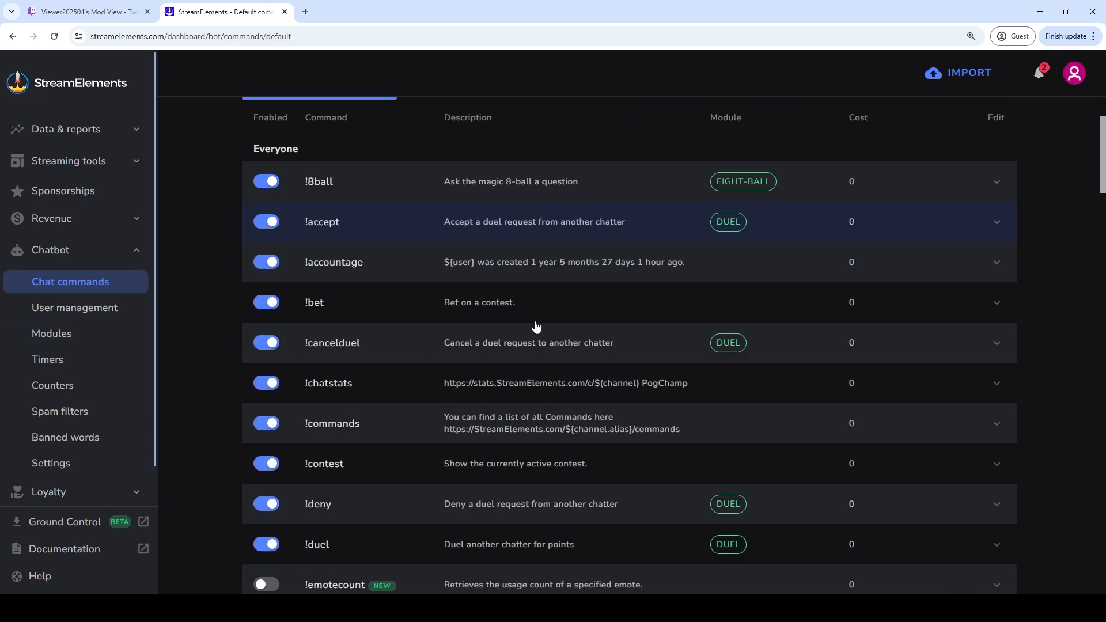
scroll(518, 409, down, 1)
scroll(500, 394, down, 20)
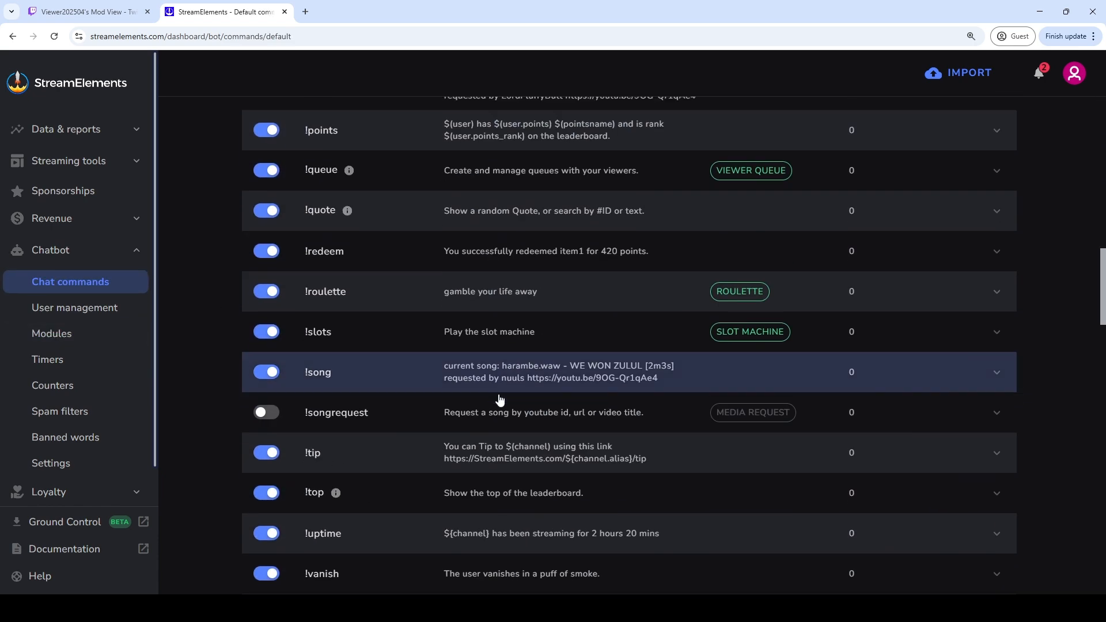
scroll(502, 391, down, 5)
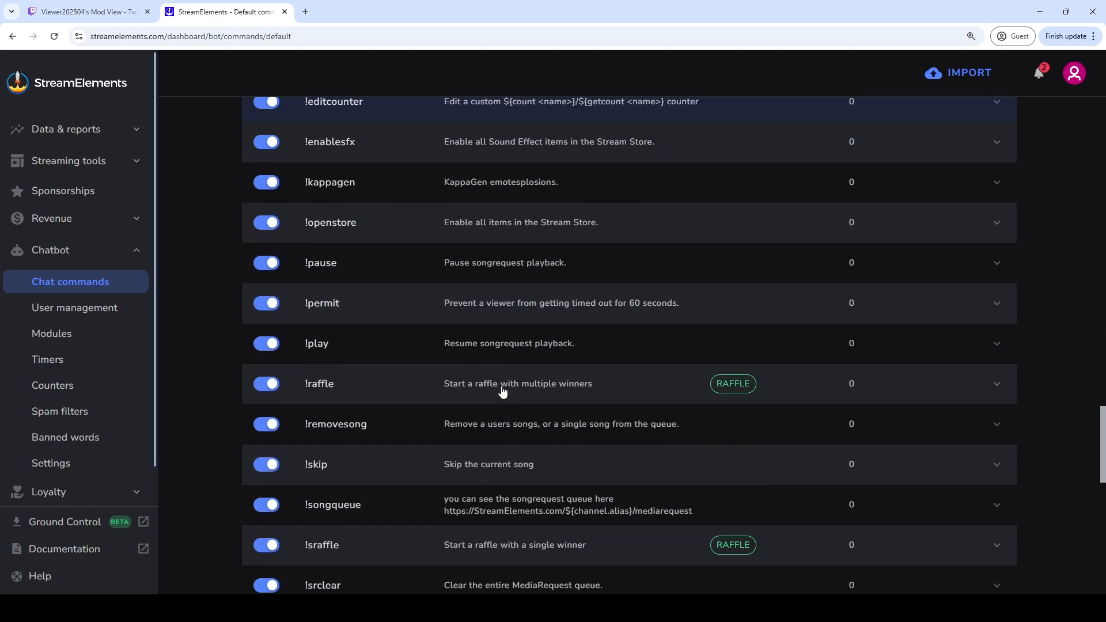
scroll(501, 387, up, 20)
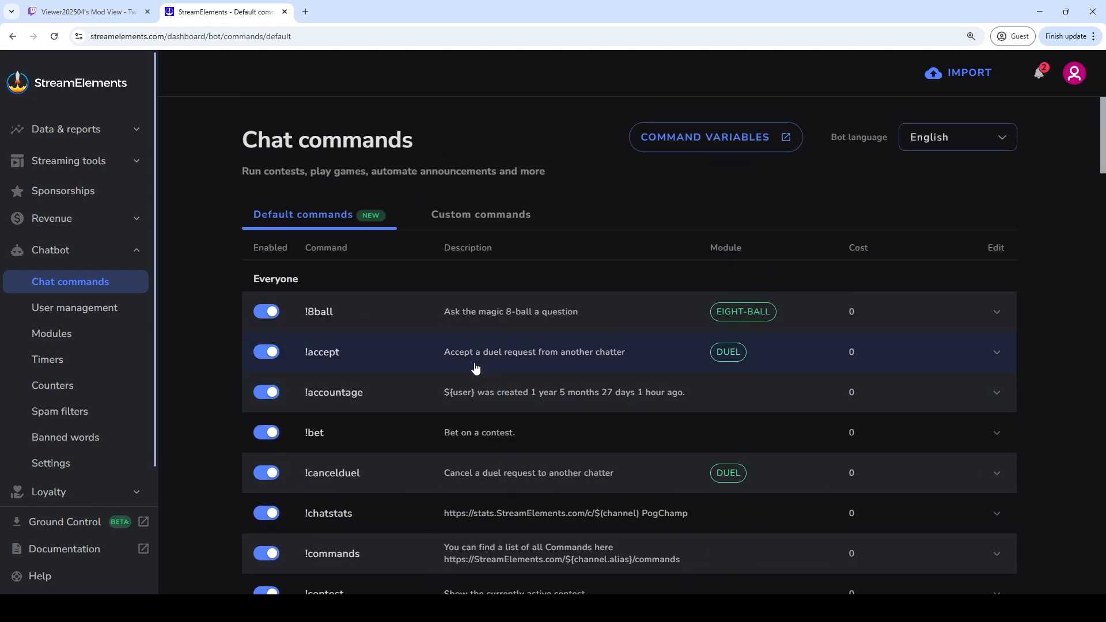
Collapse the Chatbot section and open the Loyalty settings page
click(134, 253)
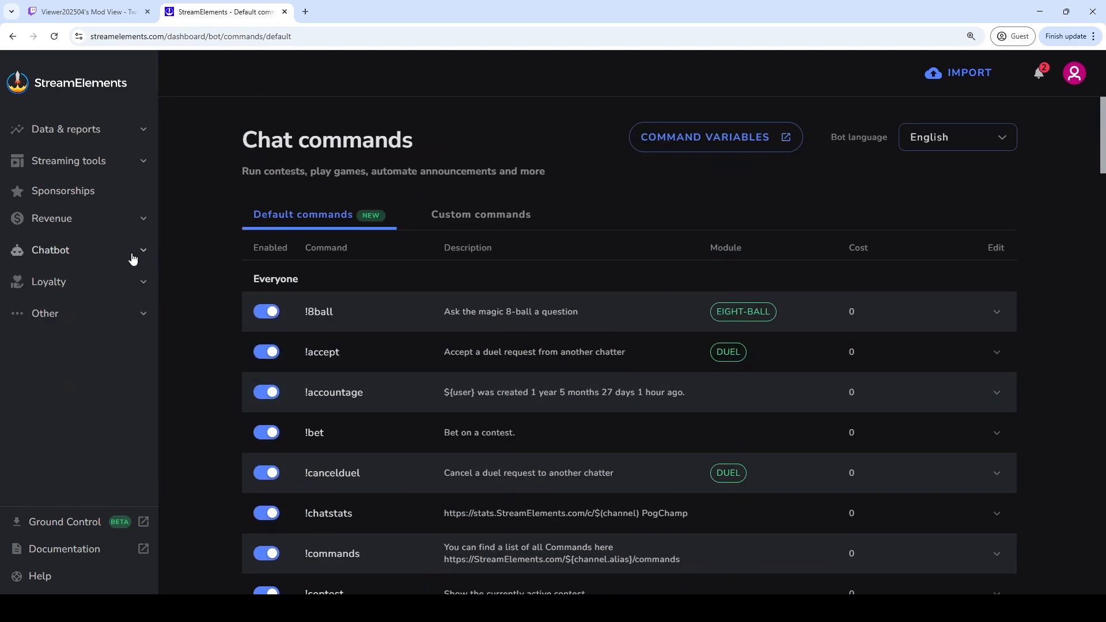
click(141, 283)
click(72, 321)
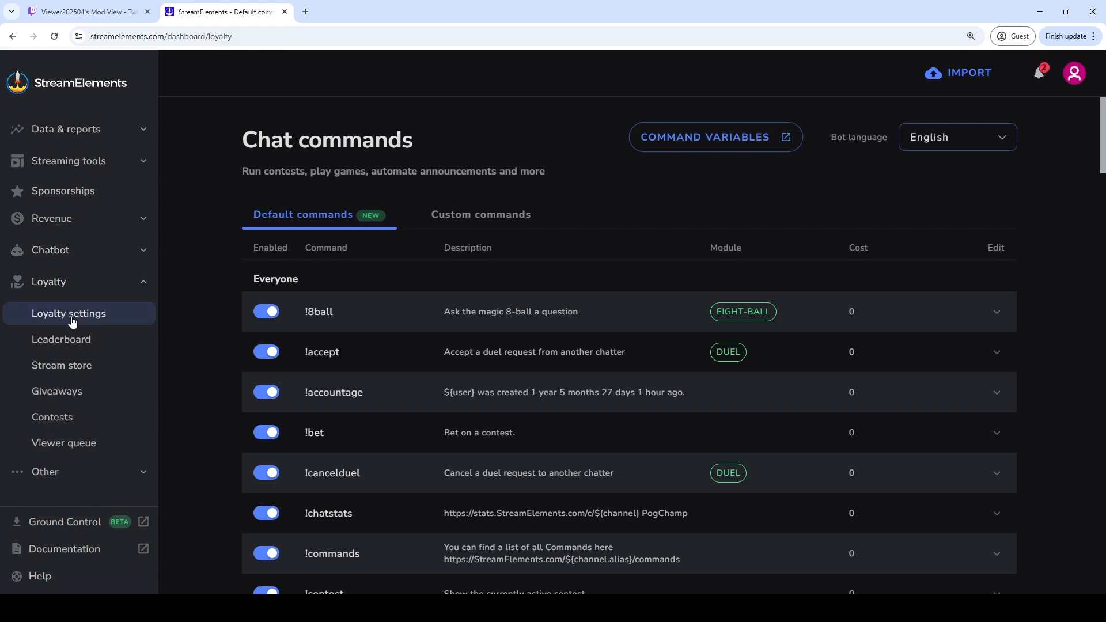
click(334, 171)
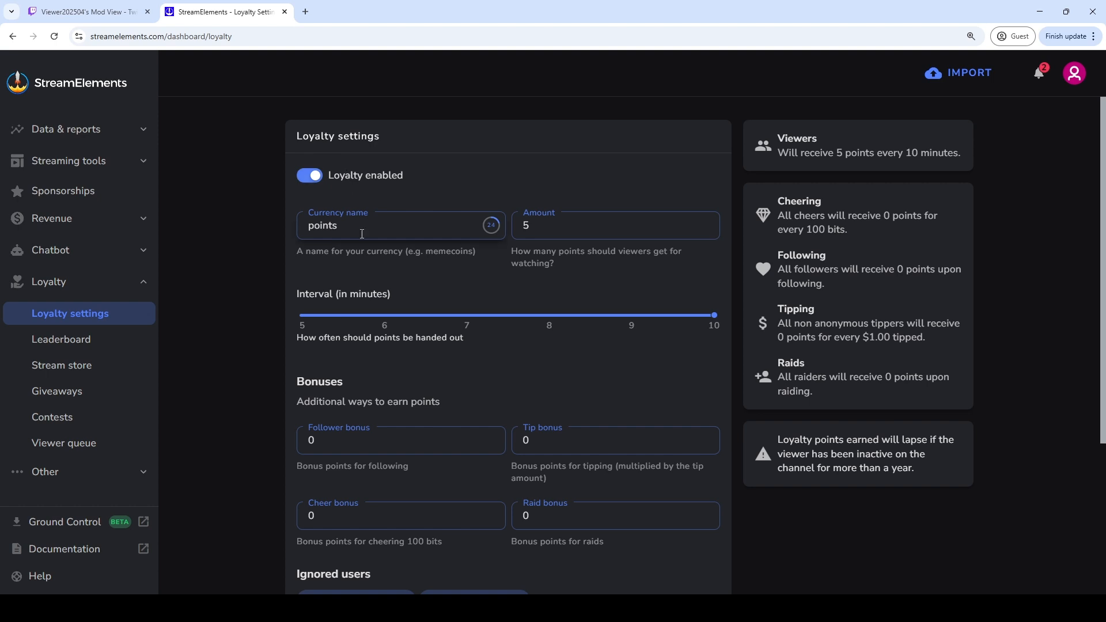
Set the loyalty currency name to "sweeties"
double_click(308, 215)
click(371, 227)
double_click(370, 227)
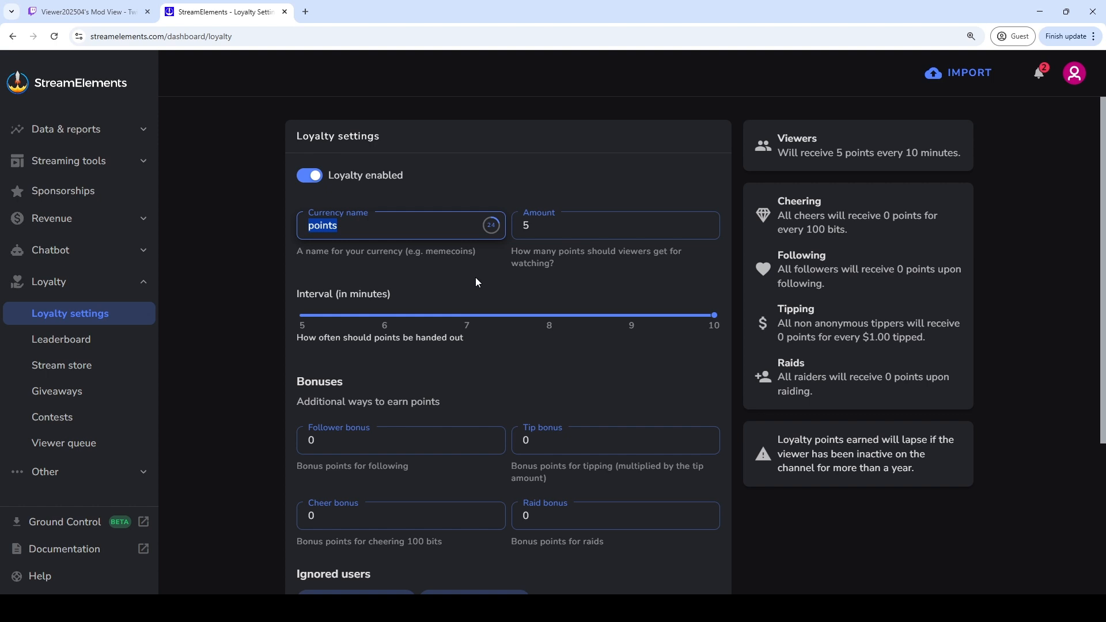
text(sweeties)
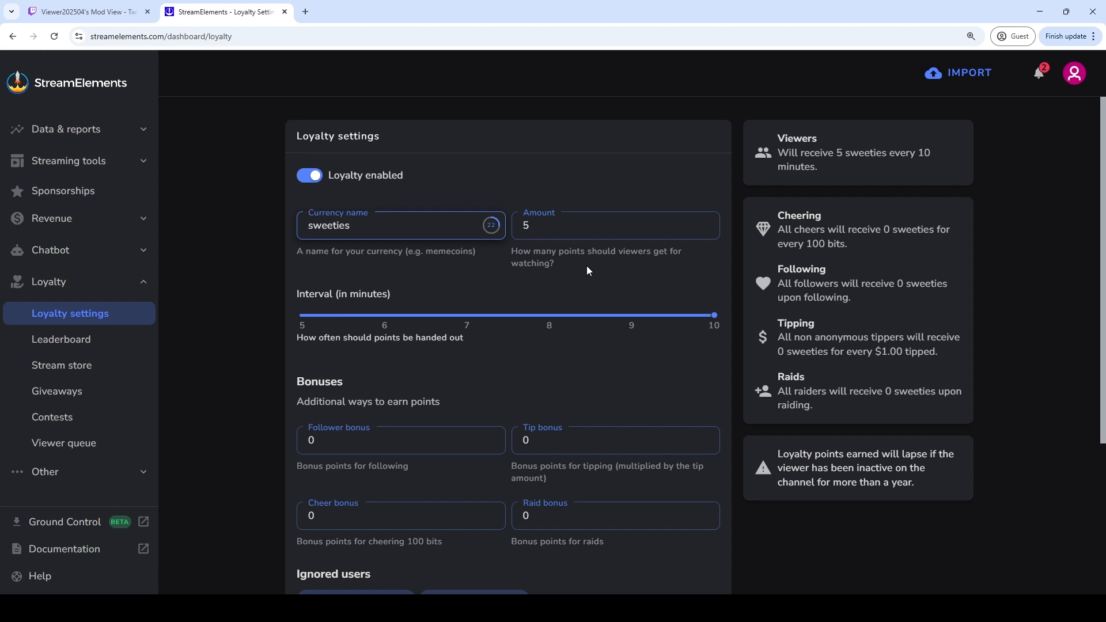
Review the watch-points amount and set the interval for handing out loyalty points to 5 minutes
drag(510, 253, 675, 262)
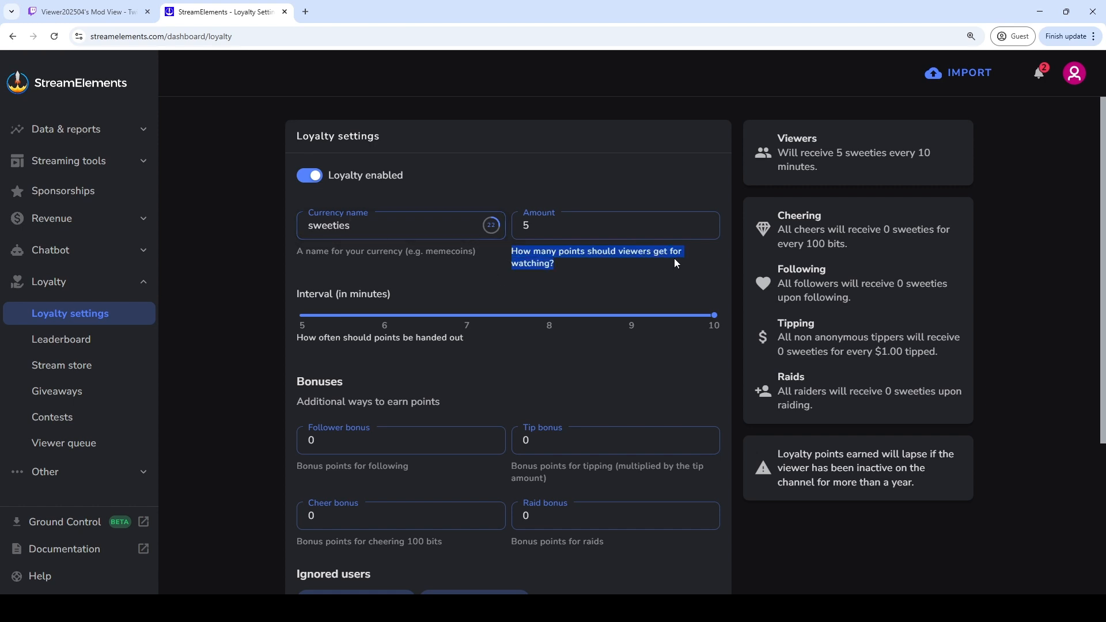
drag(296, 295, 408, 294)
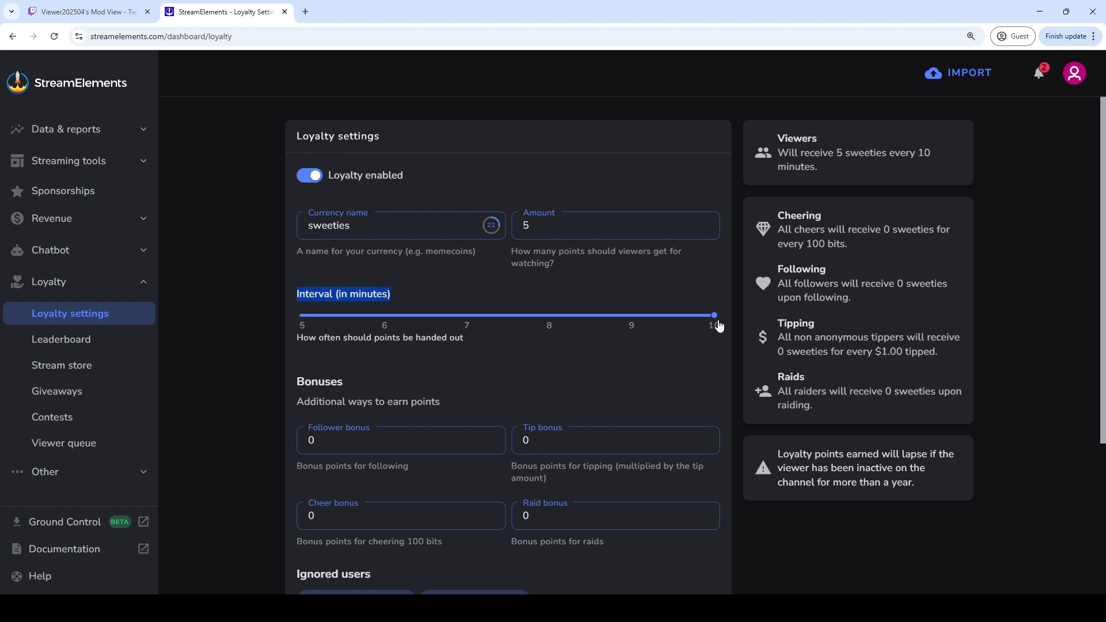
drag(719, 326, 288, 324)
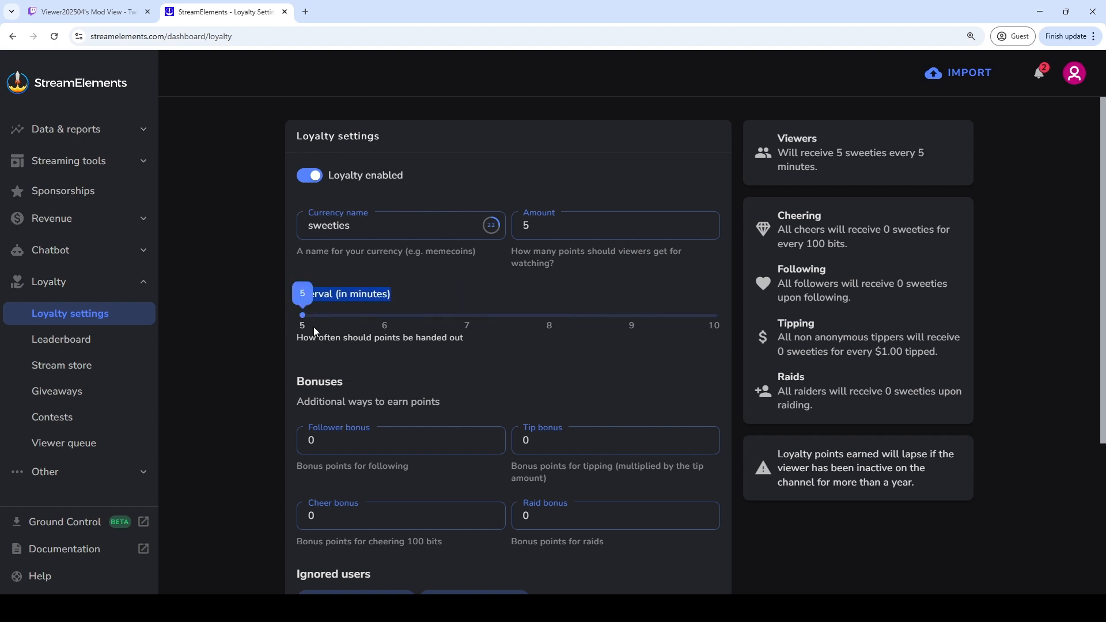
Try to set the loyalty points amount for watching to 500
click(315, 323)
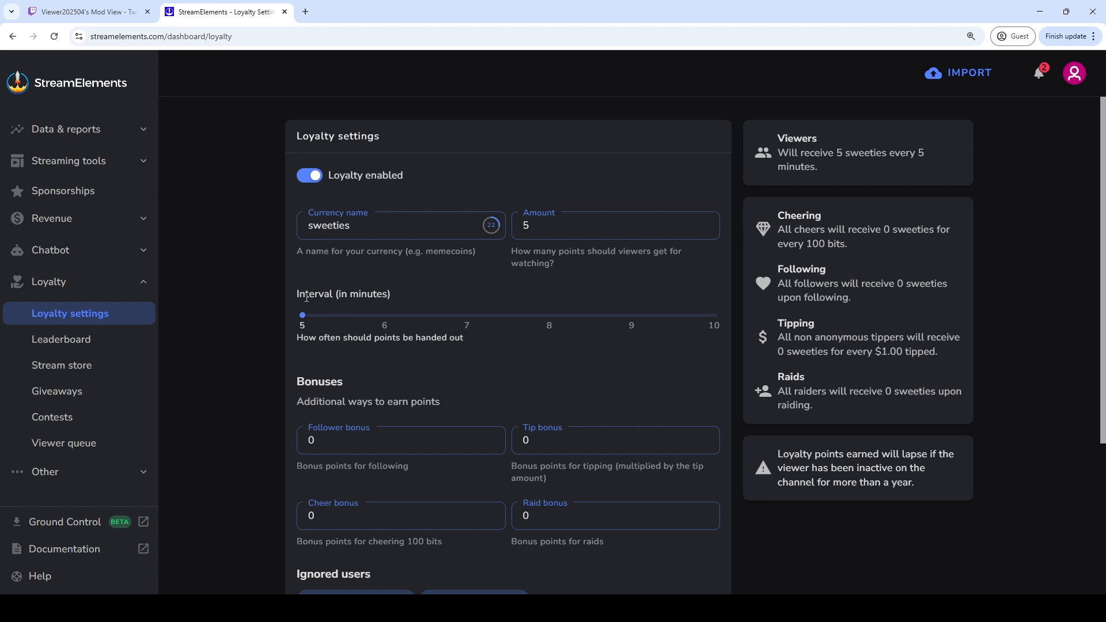
double_click(521, 225)
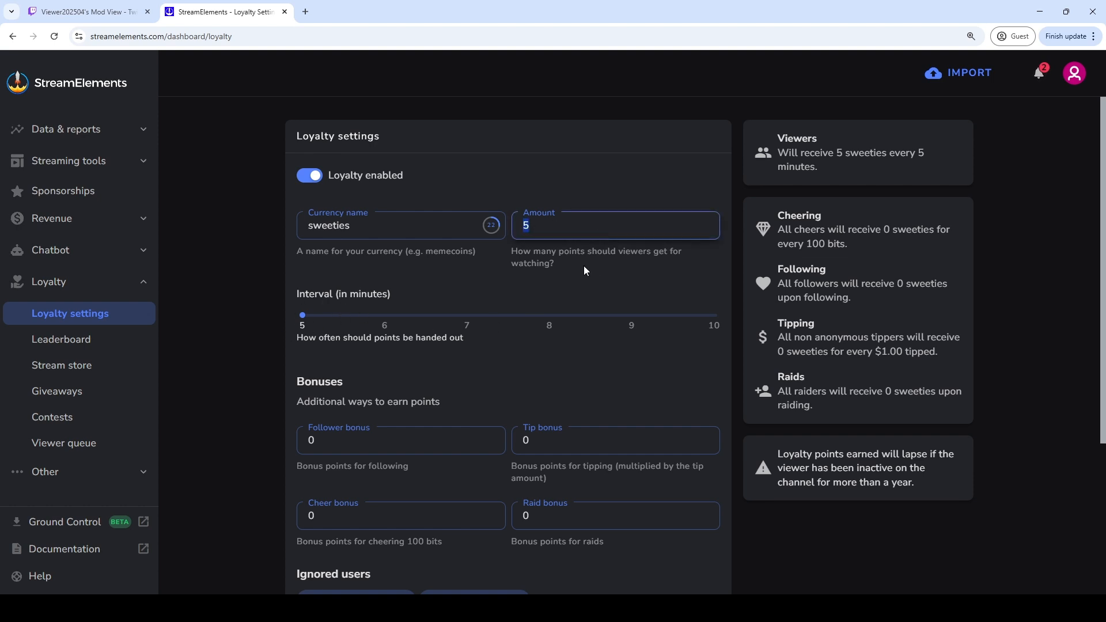
text(50)
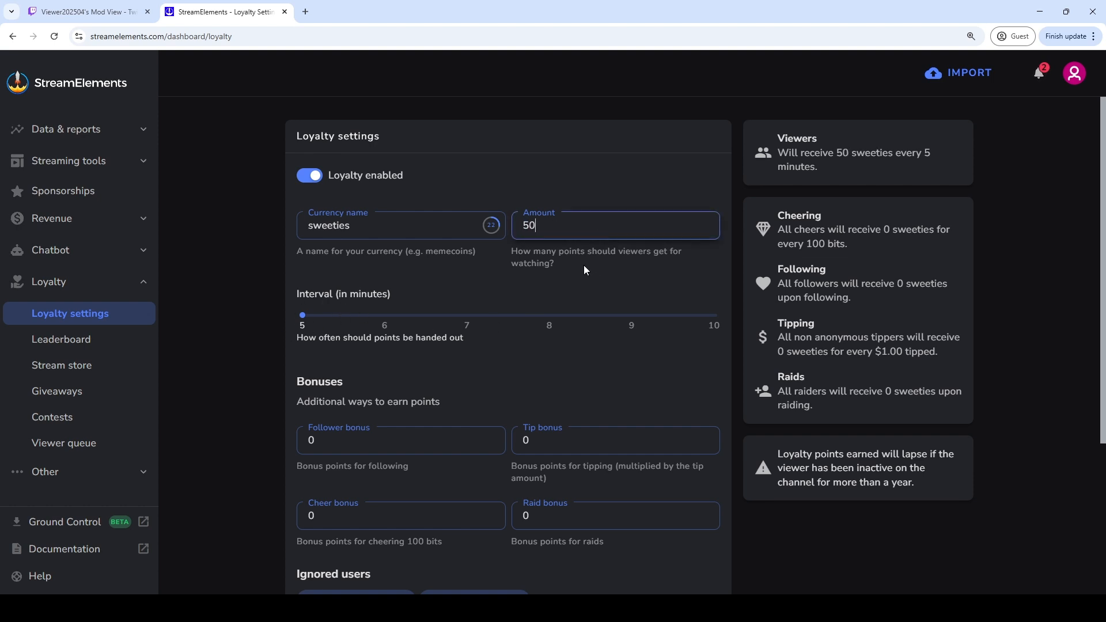
text(0)
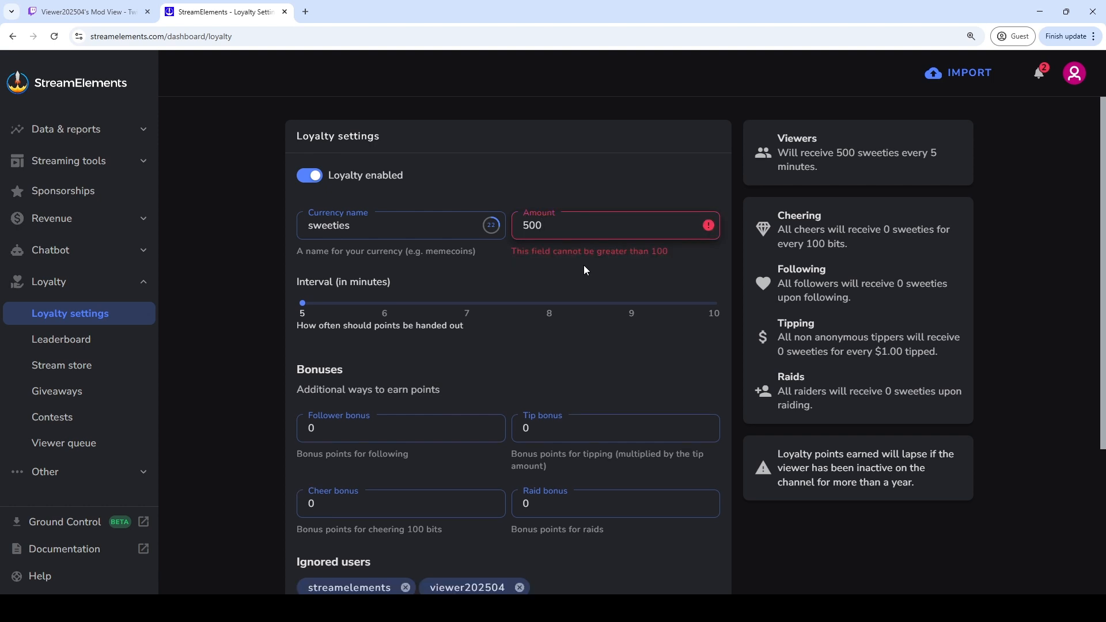
Check the limit on the watch-points amount and set the amount to 100
drag(512, 251, 658, 252)
click(549, 242)
double_click(534, 226)
text(100)
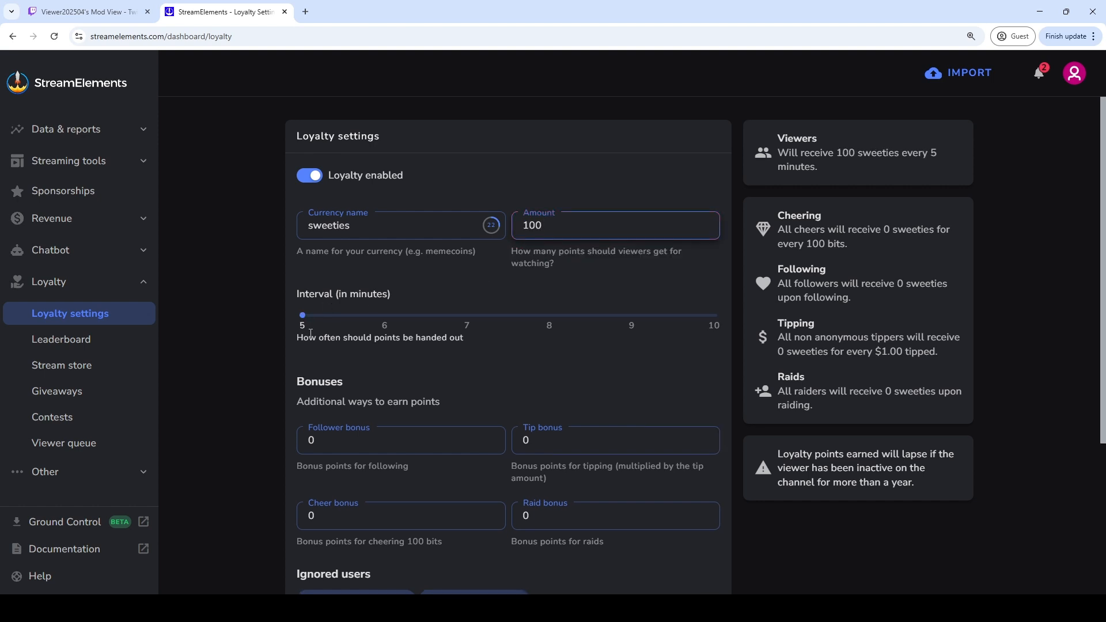
Try a 10-minute payout interval, check it in the viewers summary, and return the interval to 5 minutes
drag(304, 315, 685, 315)
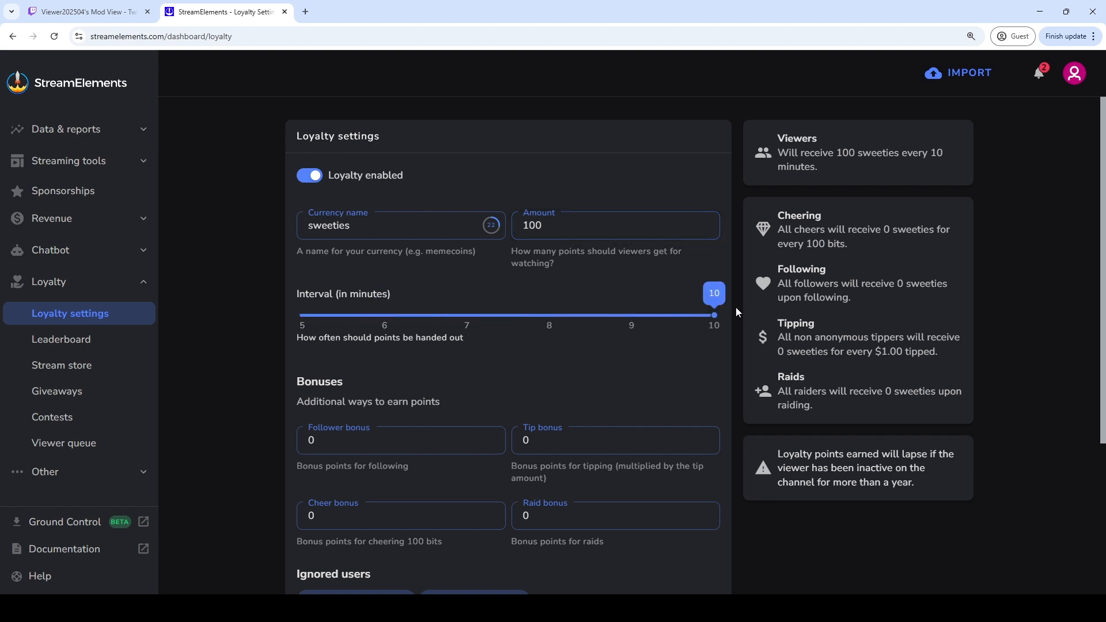
drag(780, 151, 819, 168)
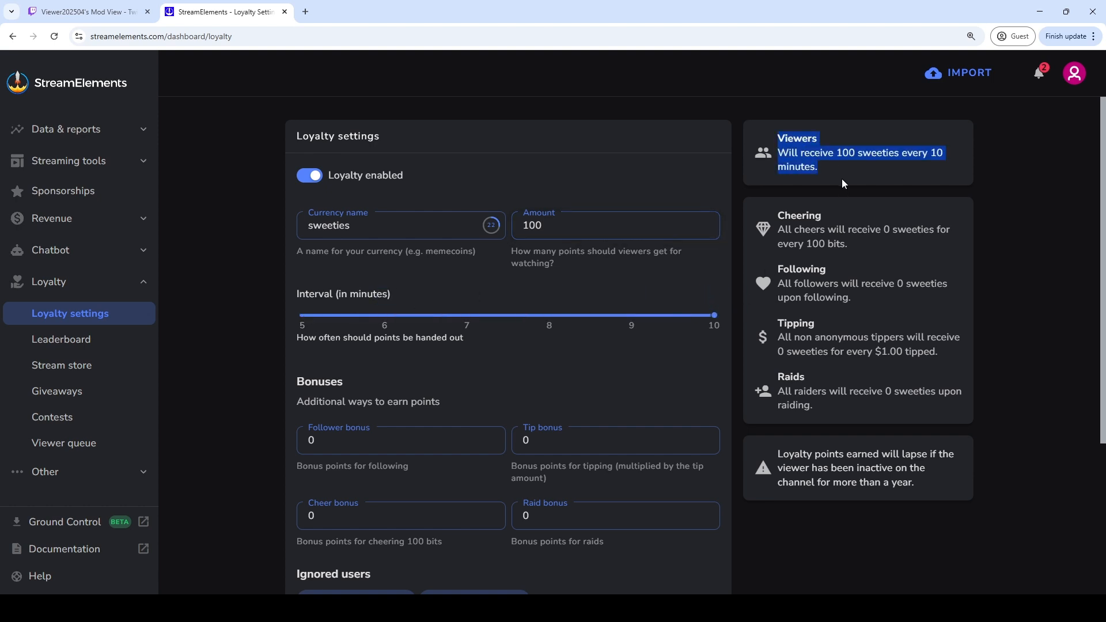
drag(713, 313, 302, 335)
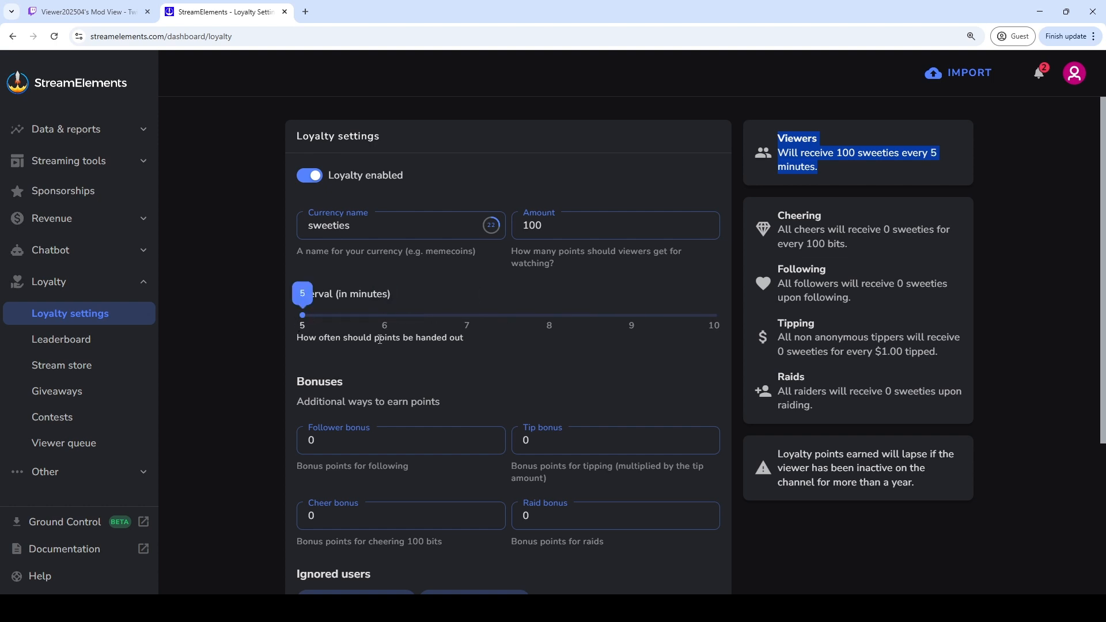
Try a follower bonus of 10000, extend it with many more zeros, and clear the value
scroll(408, 333, down, 1)
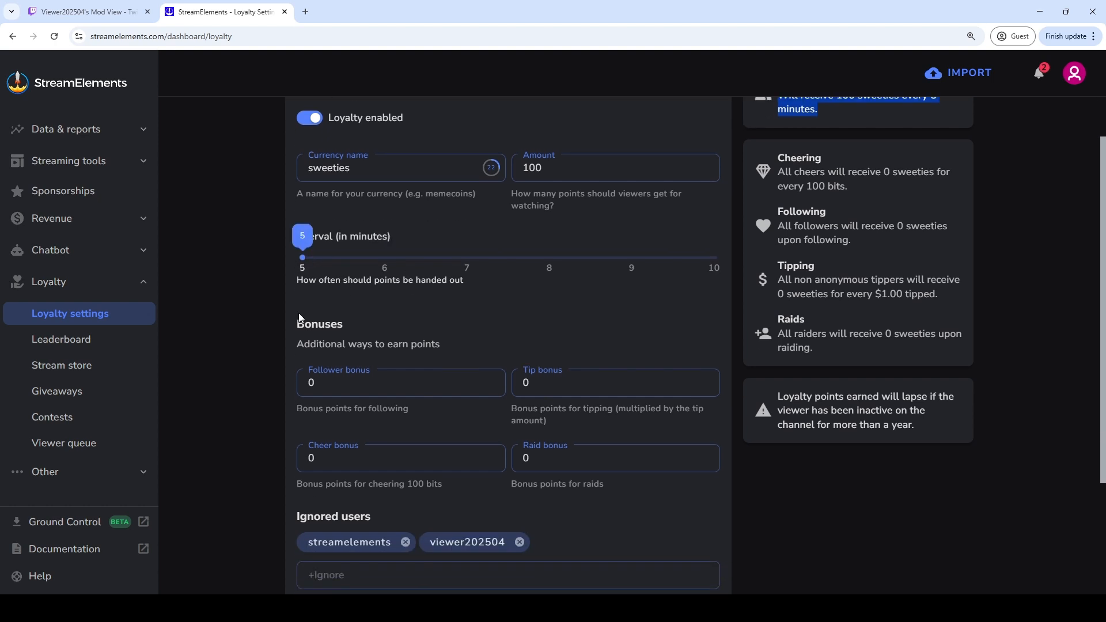
drag(298, 315, 465, 335)
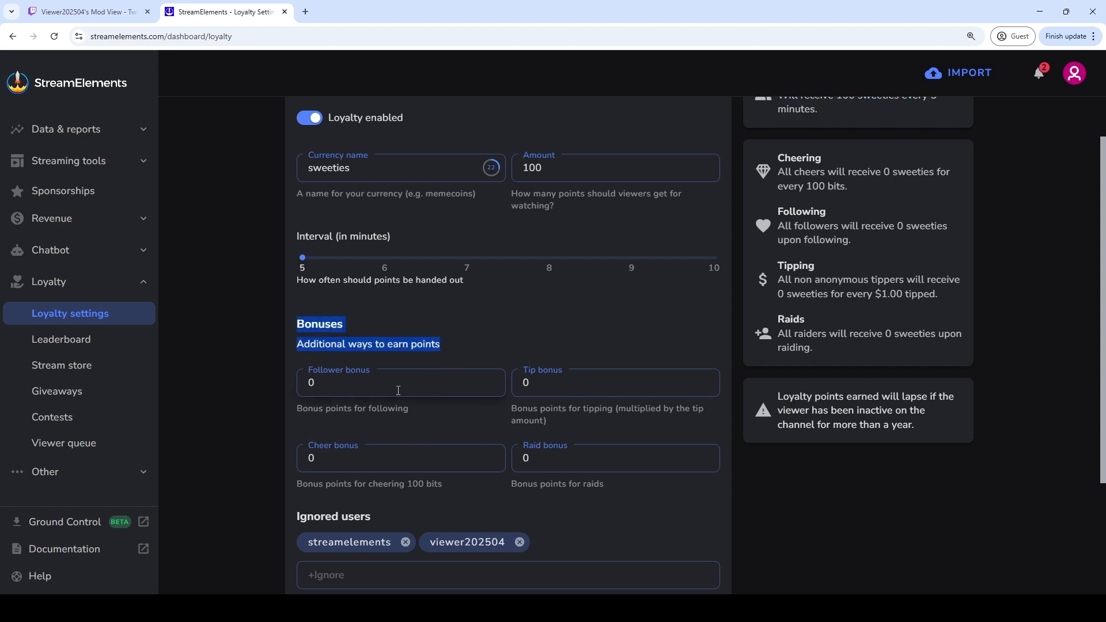
key(Tab)
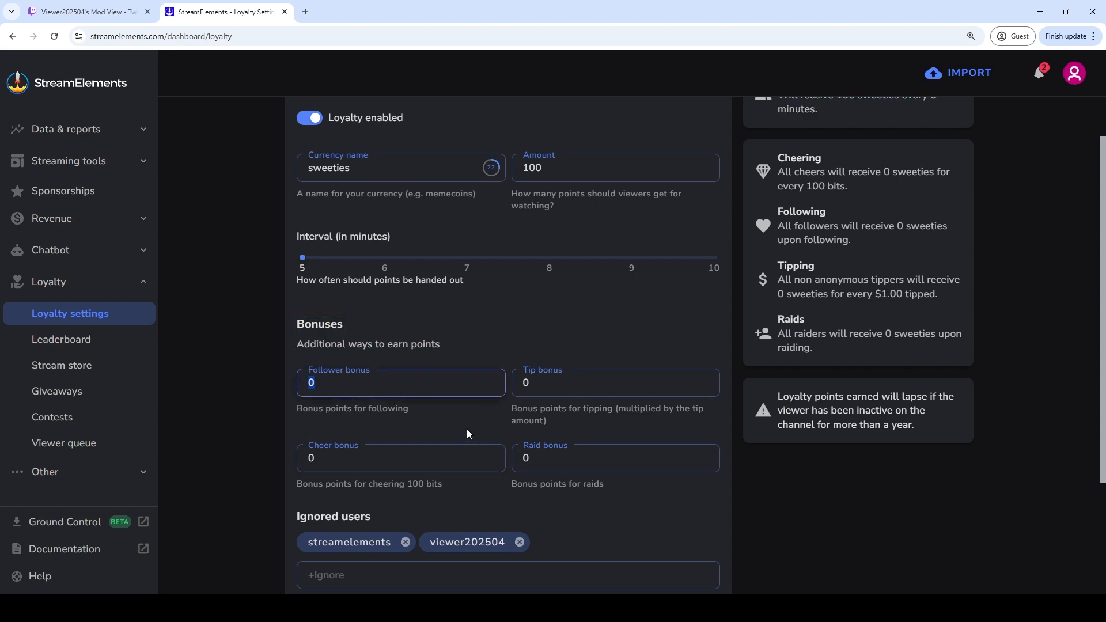
text(10000)
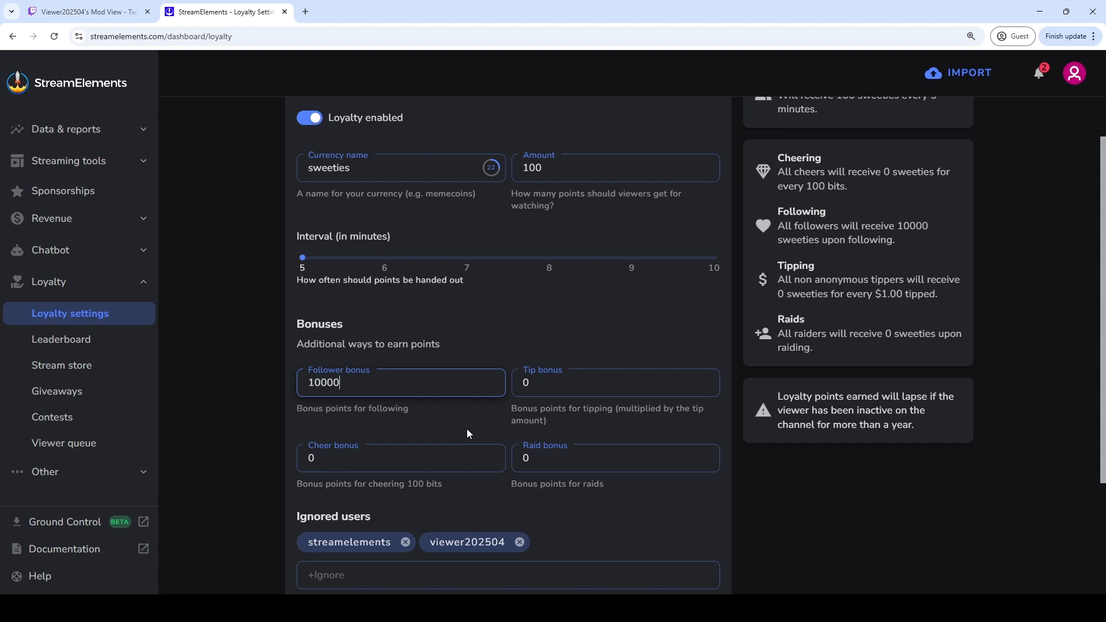
key(Tab)
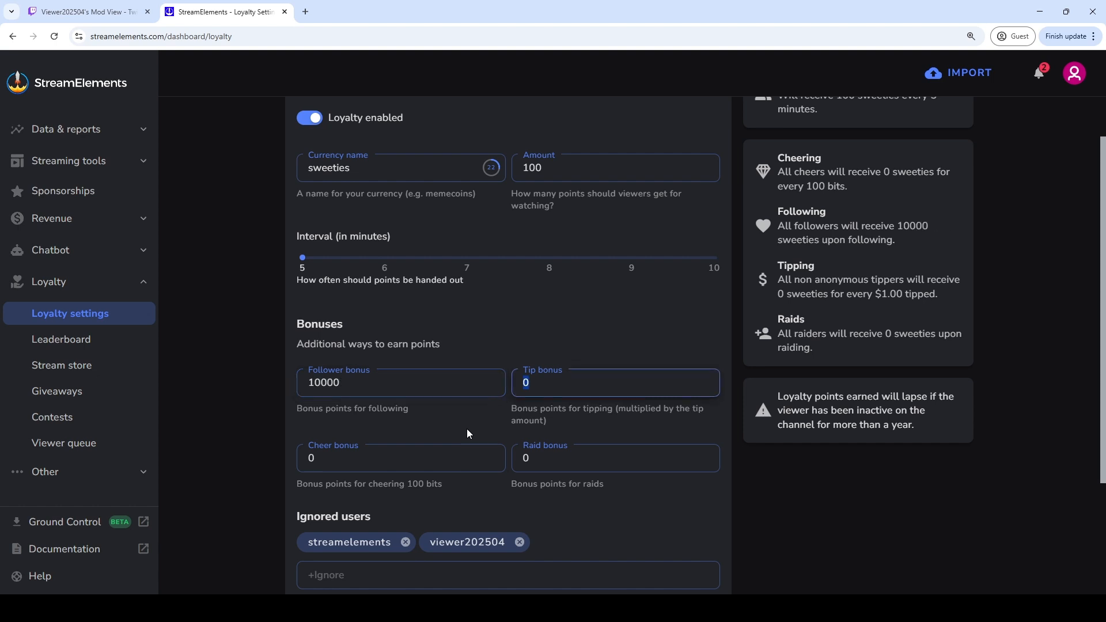
key(shift+Tab)
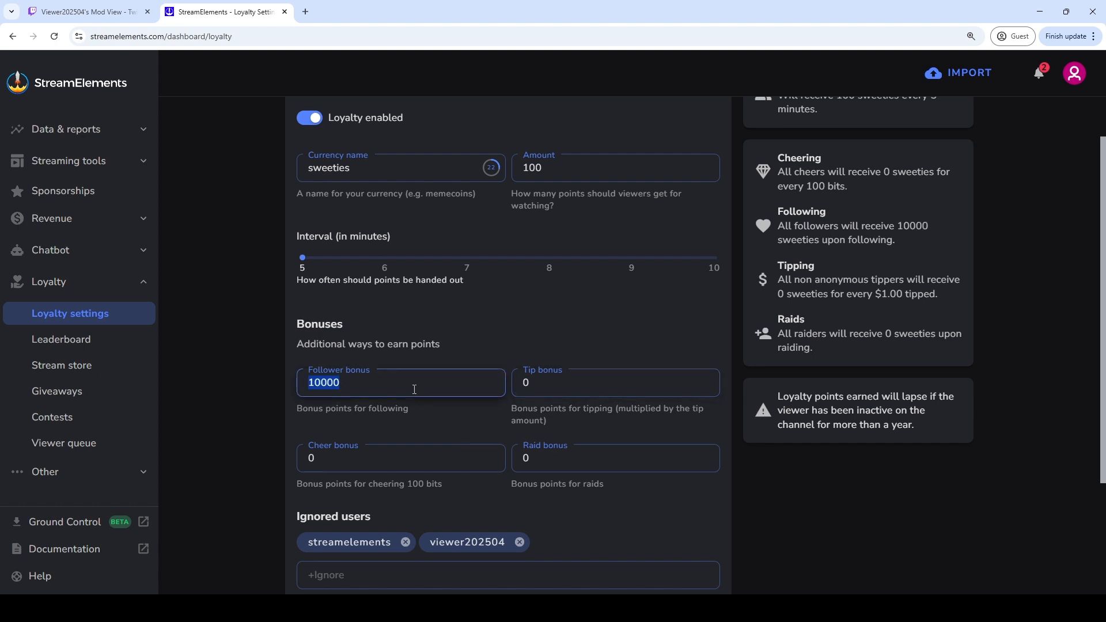
click(430, 385)
text(000000000000000)
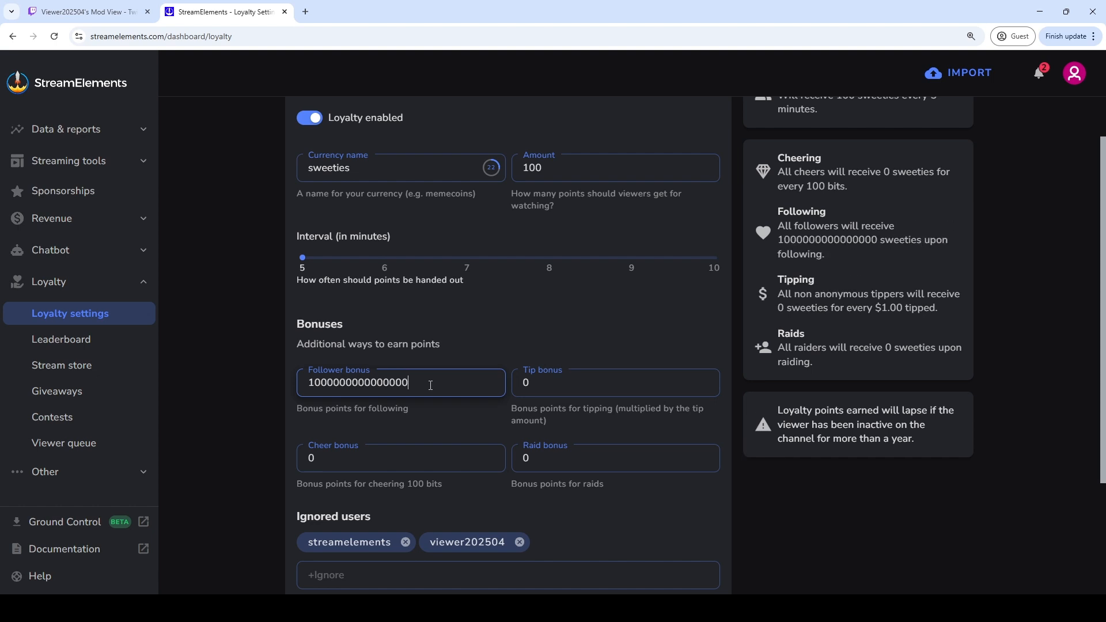
key(Tab)
key(shift+Tab)
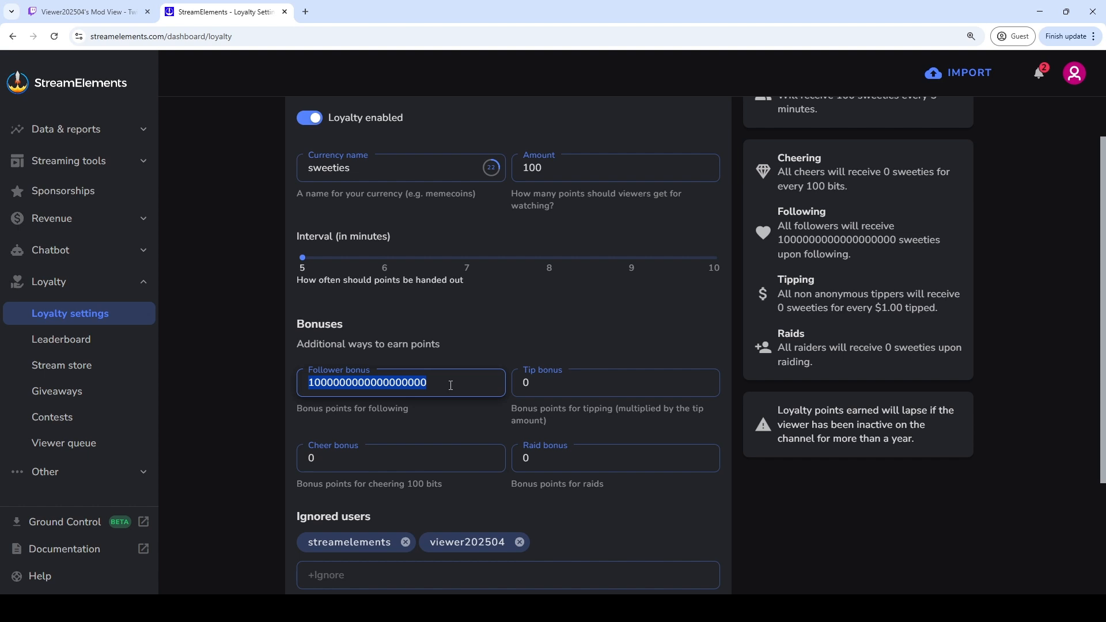
key(BackSpace)
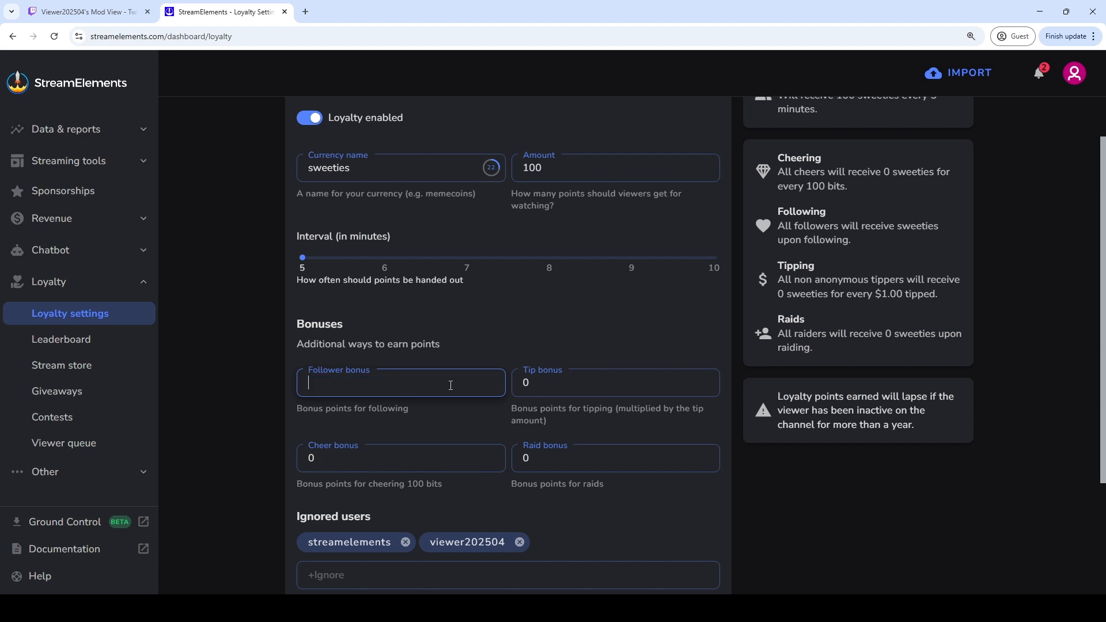
Look over the tip and cheer bonuses and set the cheer bonus to 10000 points per 100 bits
scroll(461, 363, up, 1)
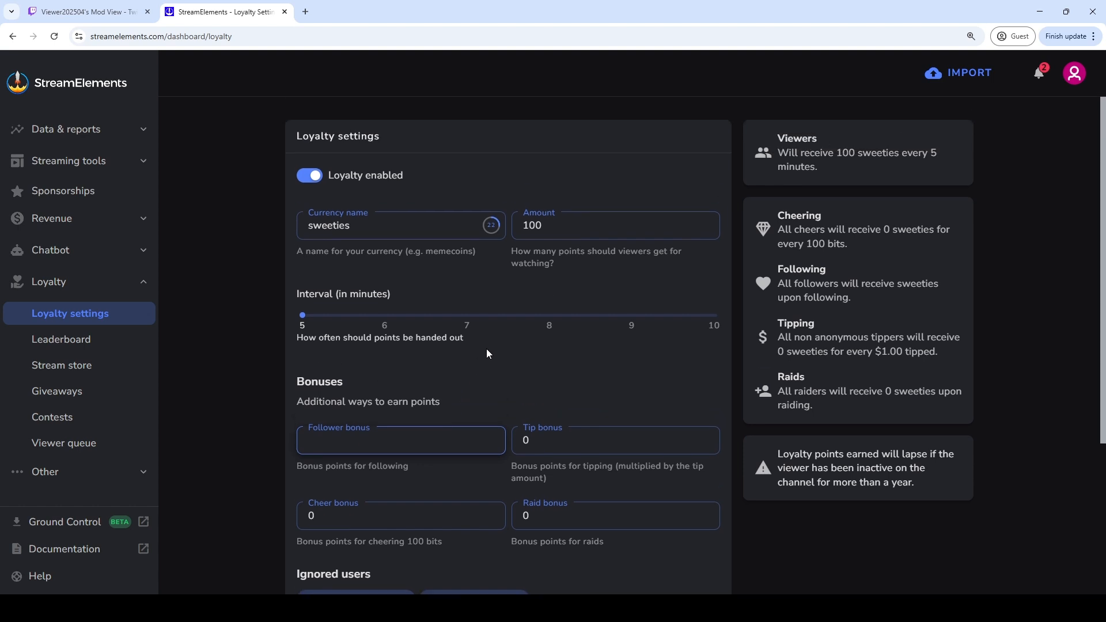
drag(296, 136, 380, 137)
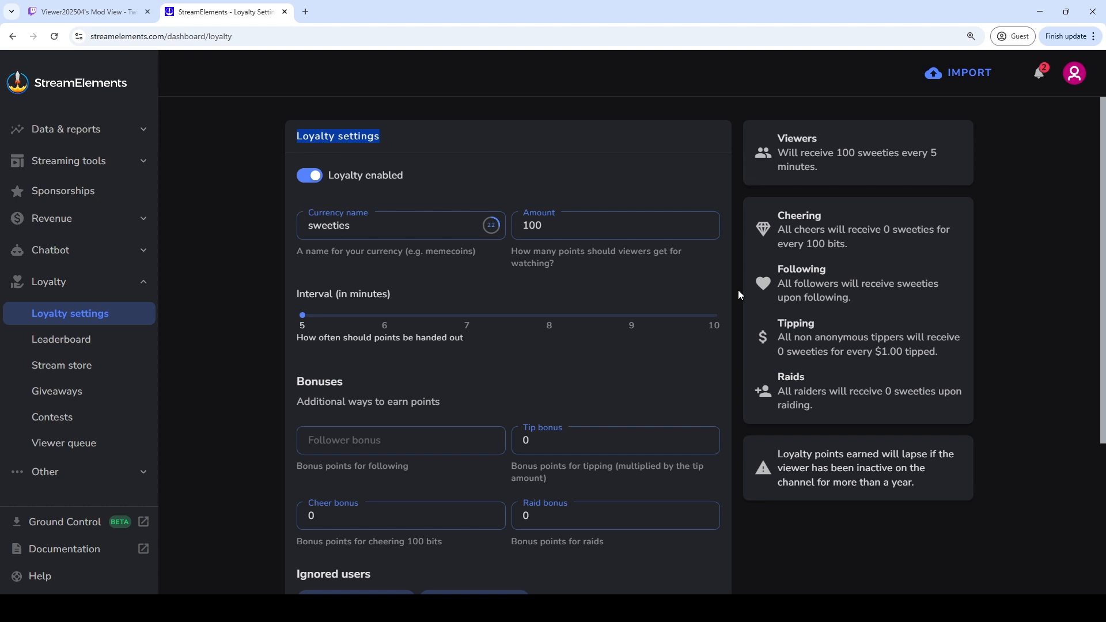
scroll(636, 363, down, 1)
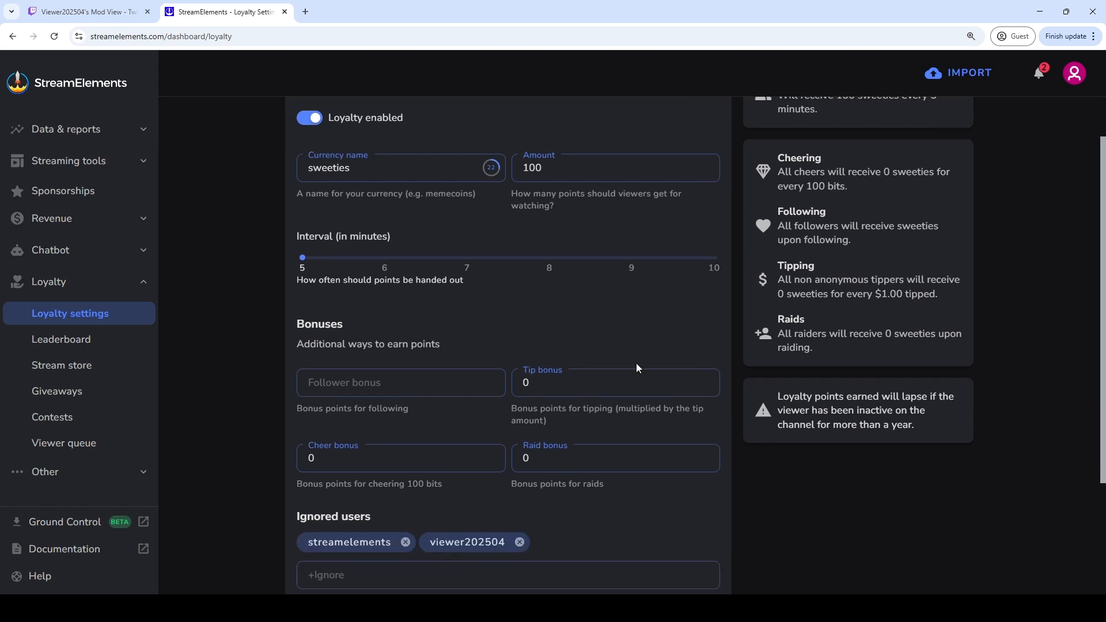
scroll(523, 410, down, 1)
click(529, 325)
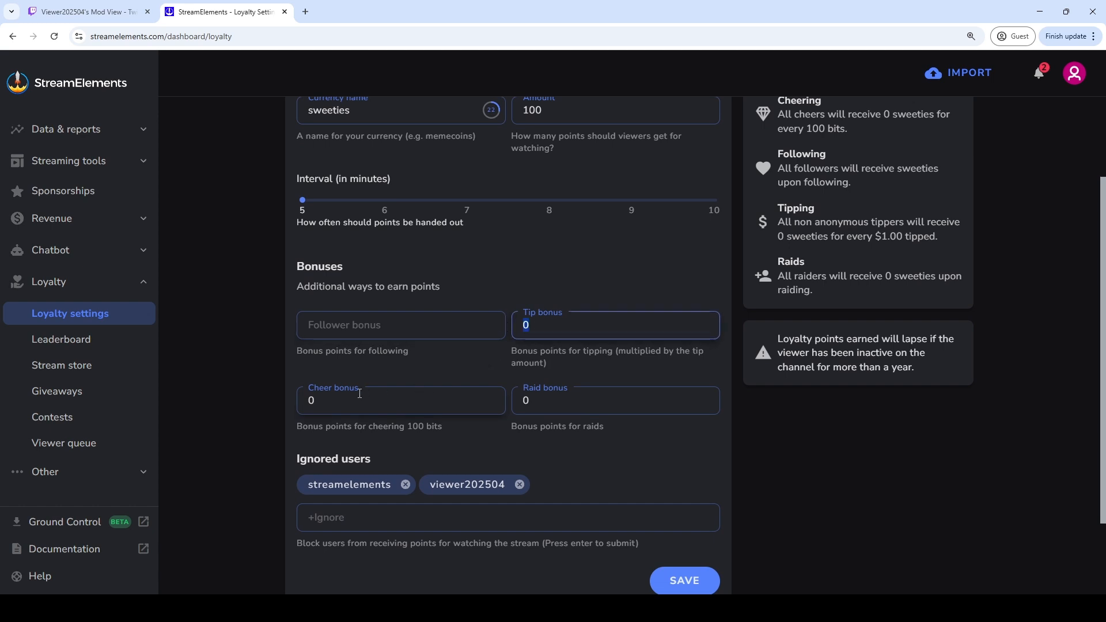
double_click(309, 401)
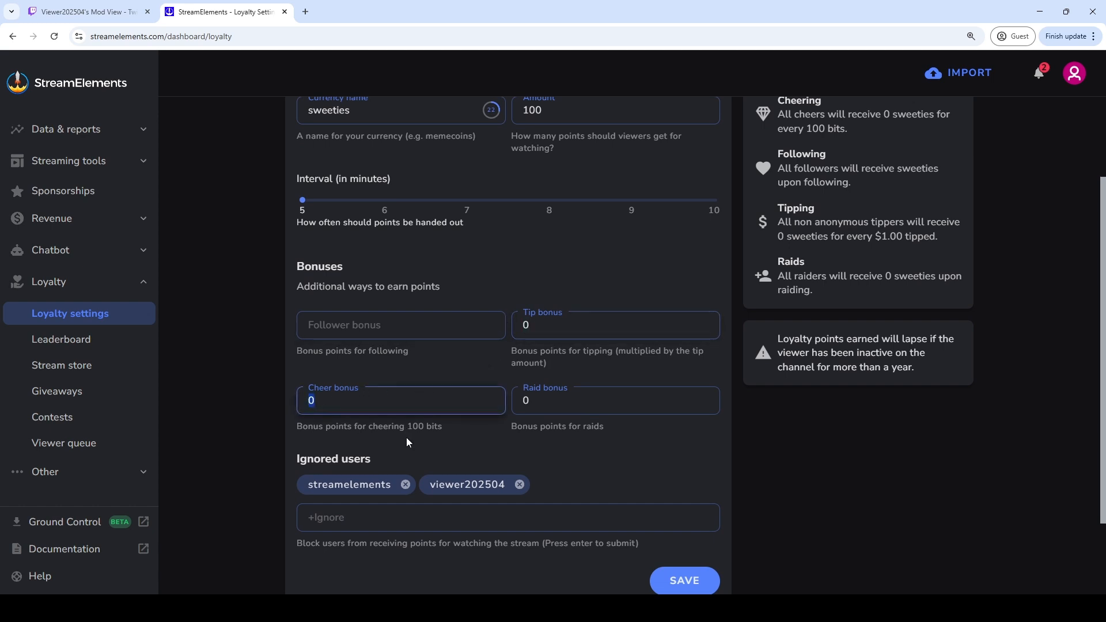
drag(407, 426, 436, 424)
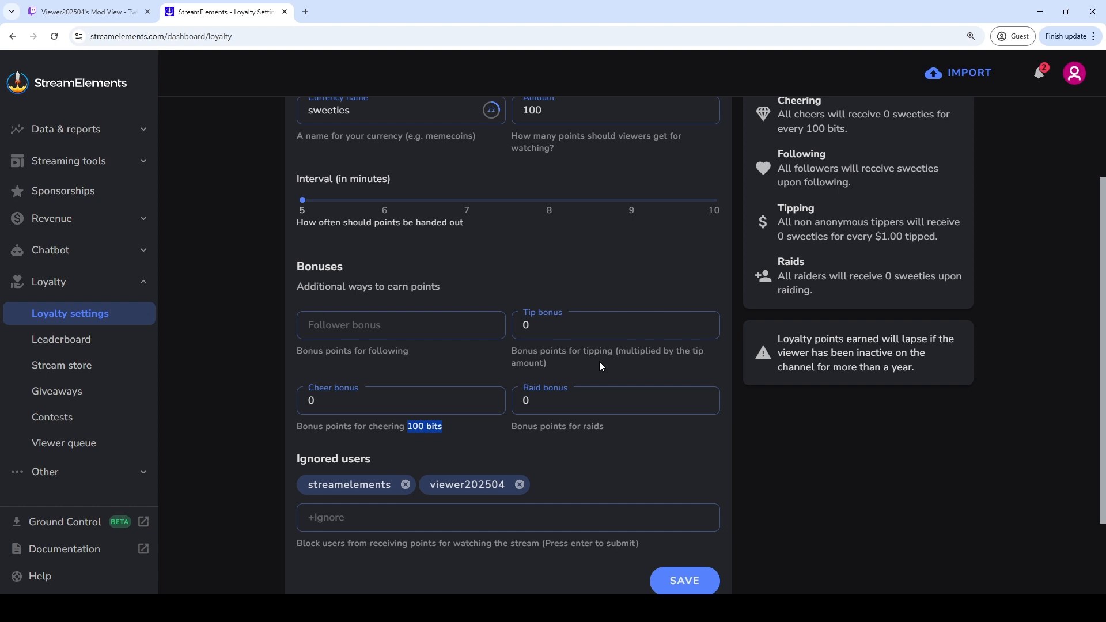
double_click(440, 410)
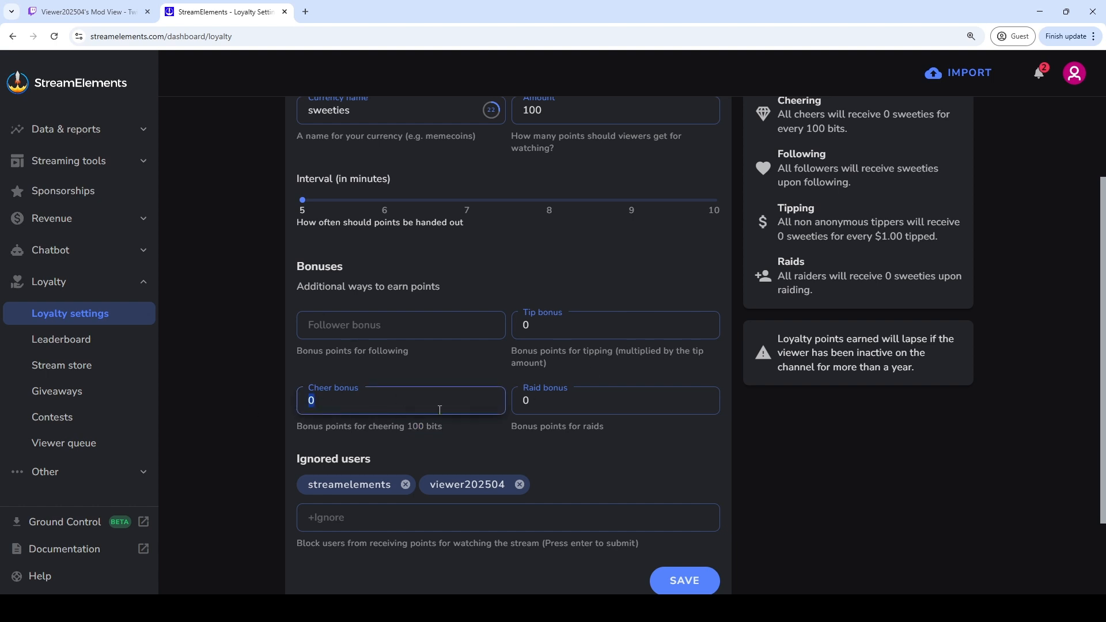
text(100)
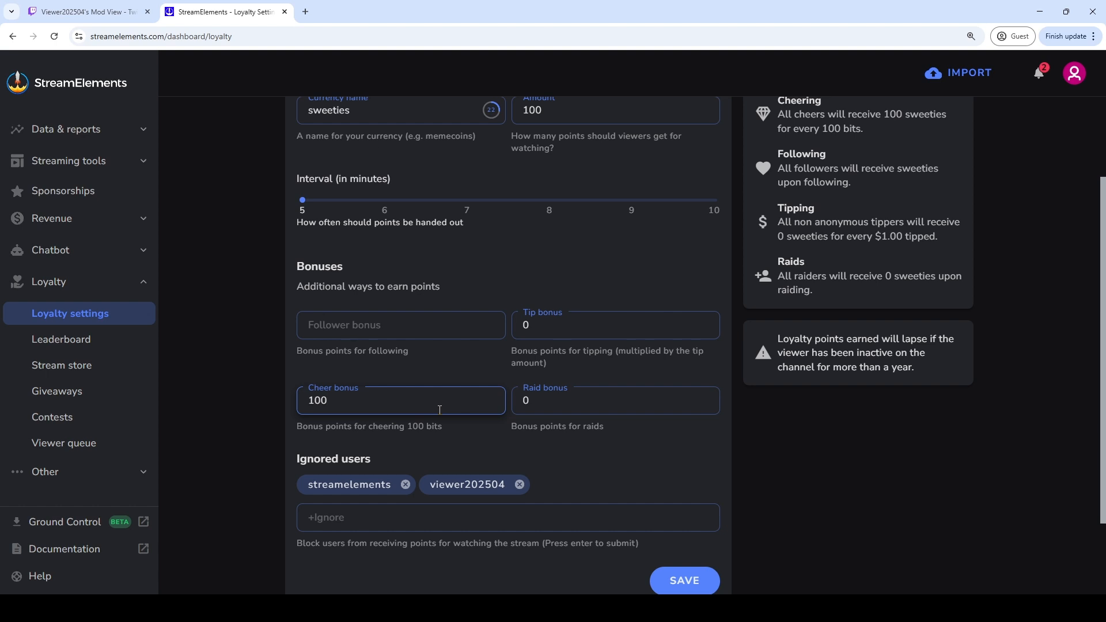
text(00)
Check the tipping summary and set the tip bonus to 10000
double_click(589, 332)
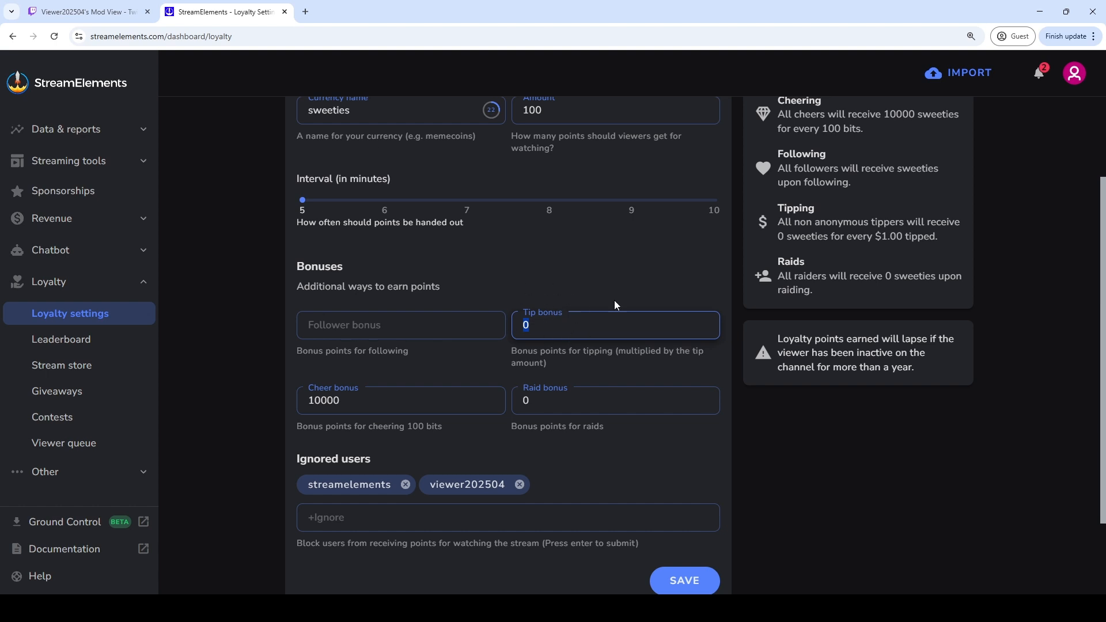
drag(957, 236, 776, 210)
click(567, 330)
drag(567, 329, 498, 335)
text(10000)
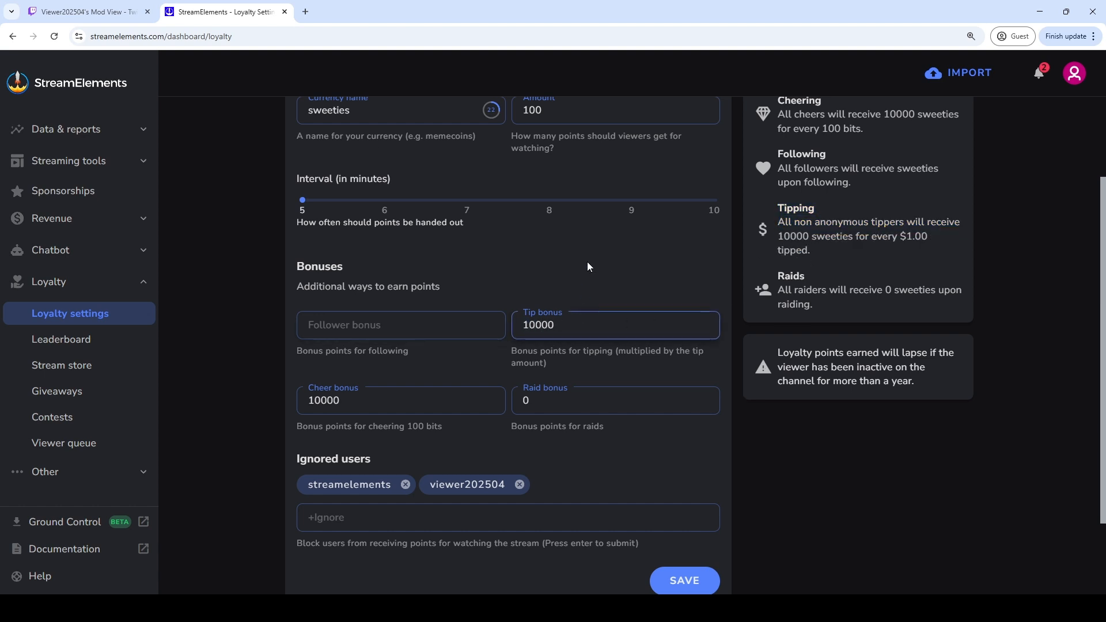
Enter a follower bonus of 10000 and raise it to 20000
click(467, 323)
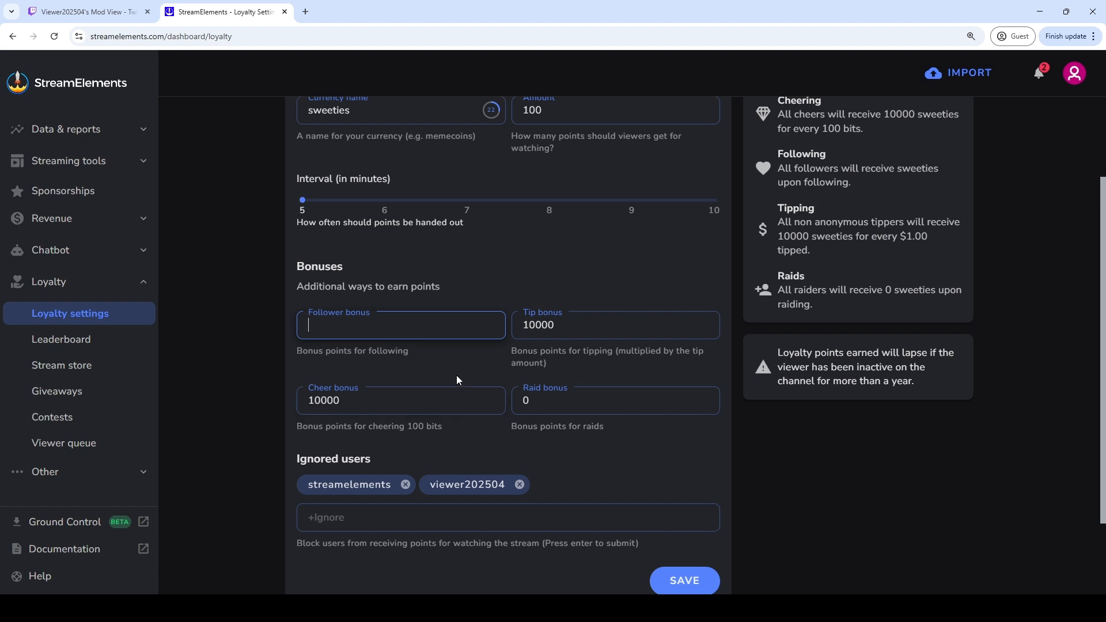
text(10000)
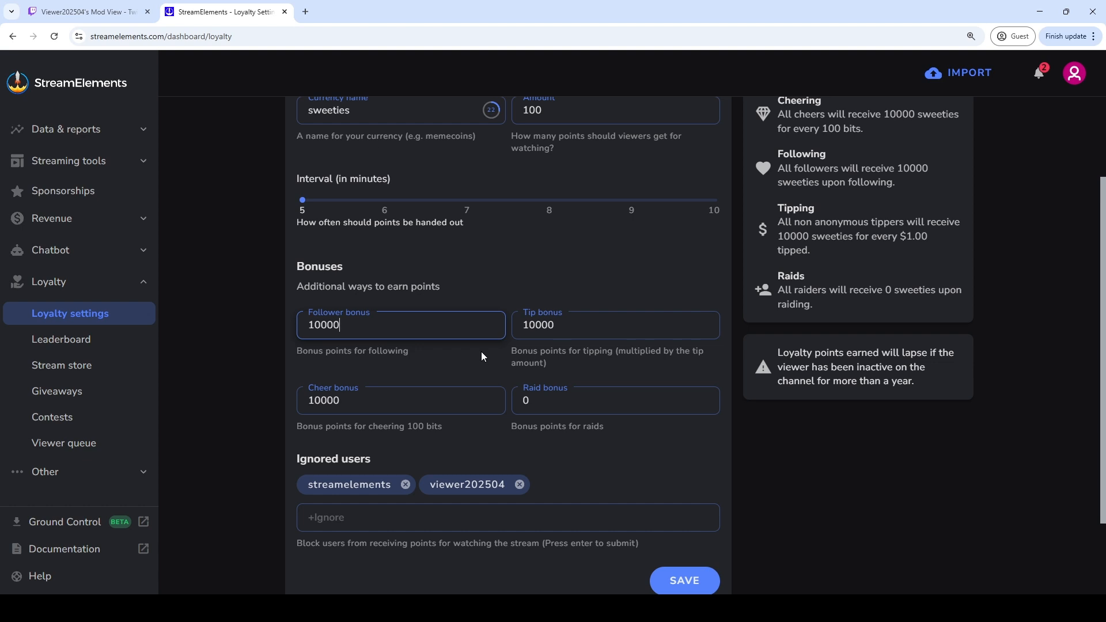
click(307, 329)
key(shift+Right)
text(2)
Review the tip and cheer bonuses and set the raid bonus to 30000
click(525, 330)
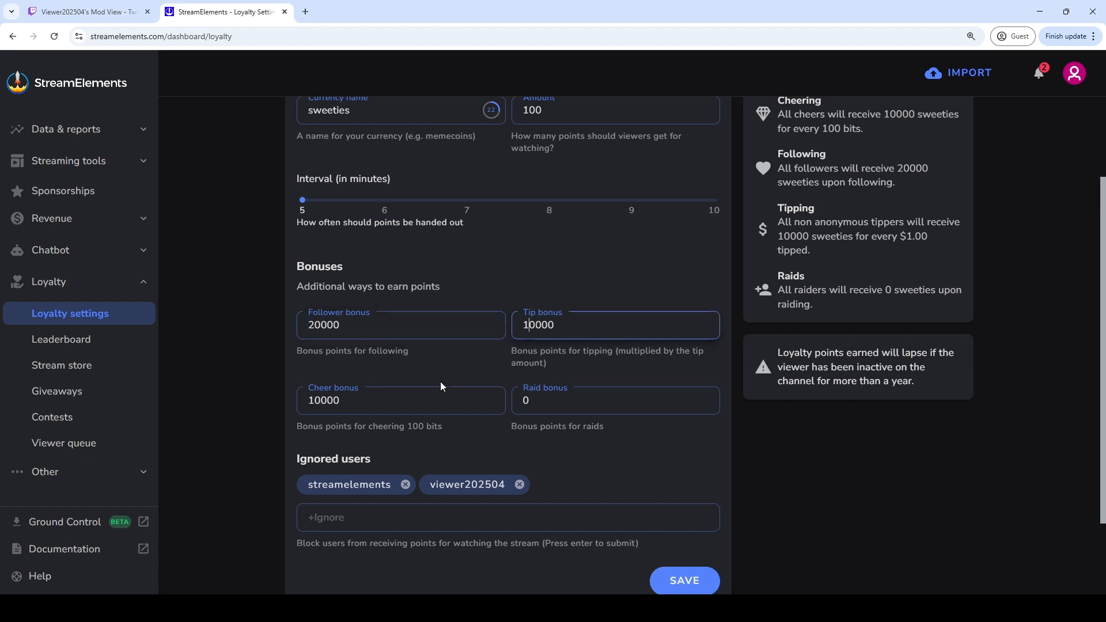
click(363, 407)
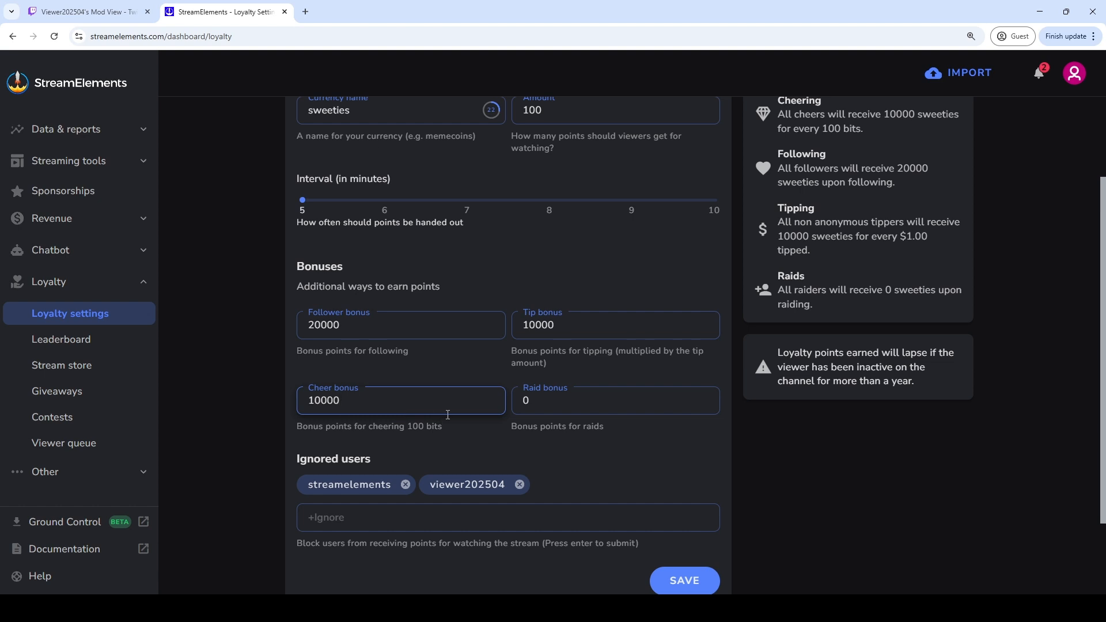
drag(413, 427, 476, 428)
drag(583, 349, 512, 349)
double_click(535, 324)
drag(563, 399, 513, 397)
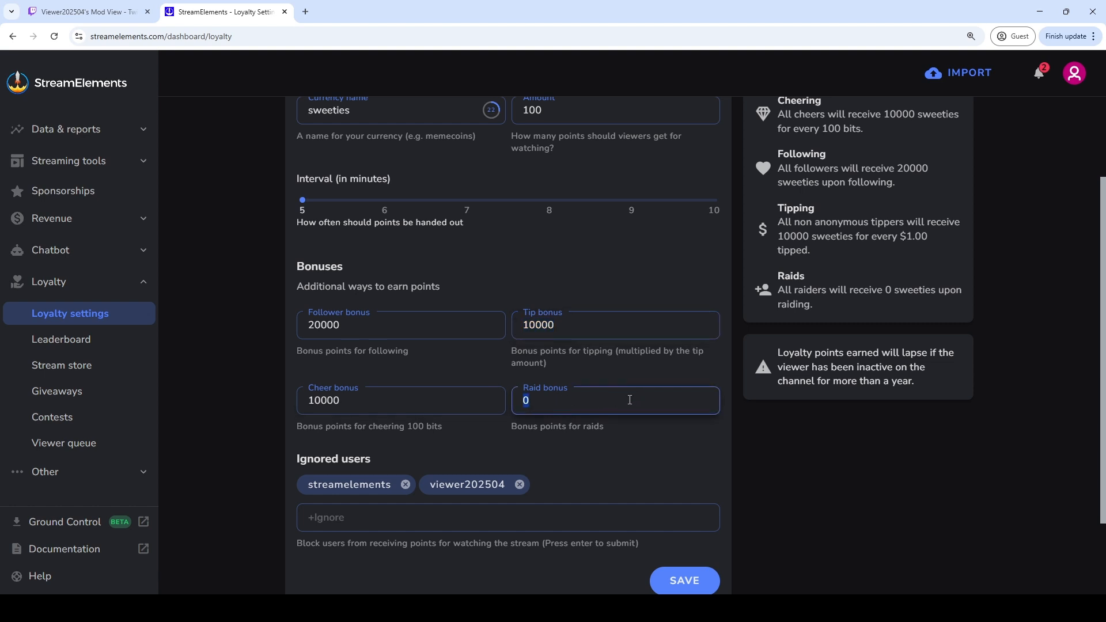
text(30000)
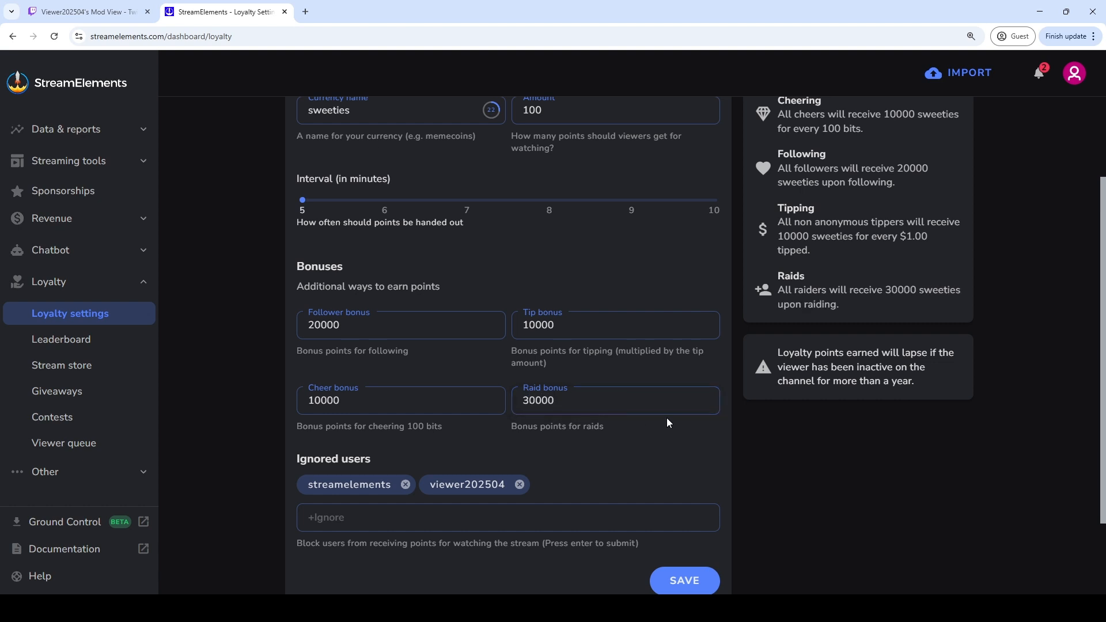
Review the summary of points for viewers, cheering, following, tipping and raids
scroll(650, 377, up, 2)
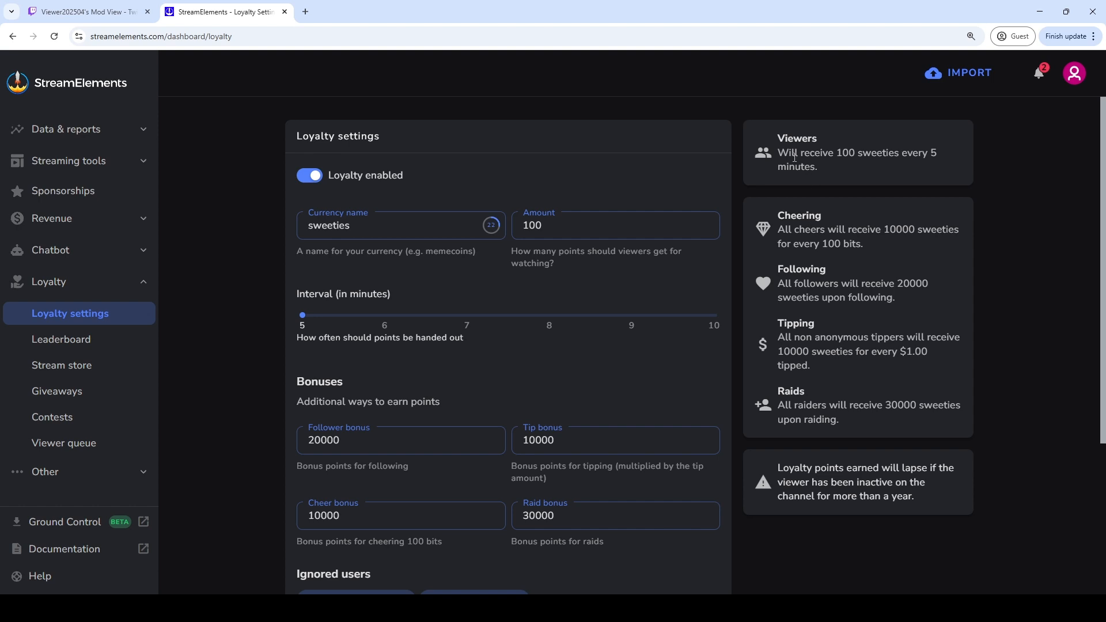
drag(794, 157, 889, 424)
click(890, 424)
drag(836, 158, 921, 149)
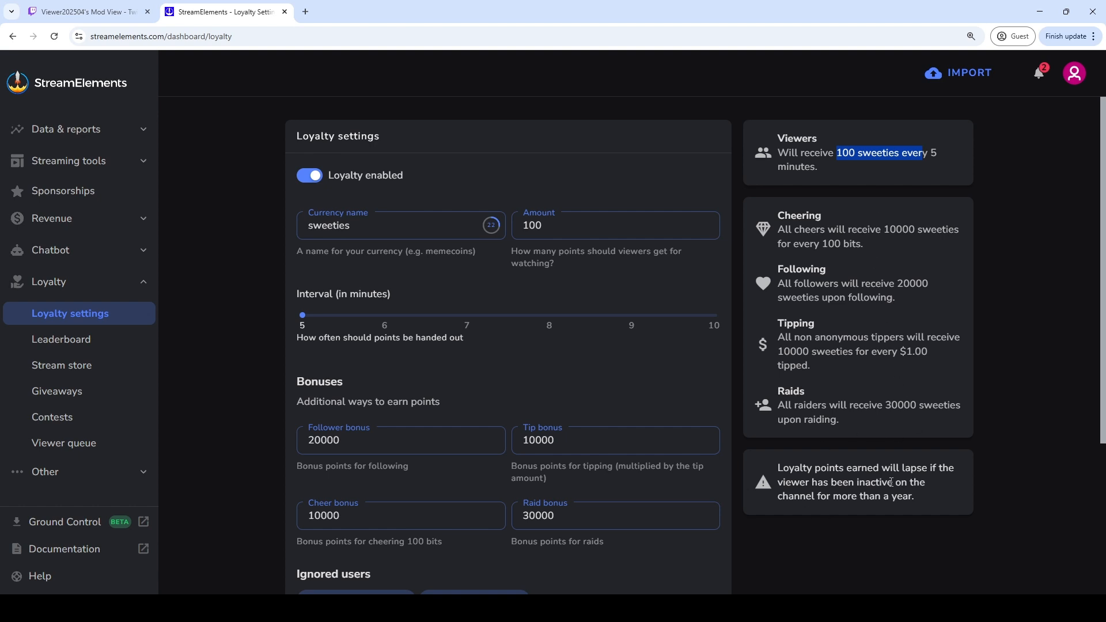
Check the Twitch Mod View chat and return to the StreamElements loyalty settings to look over the points summary
click(86, 14)
click(408, 481)
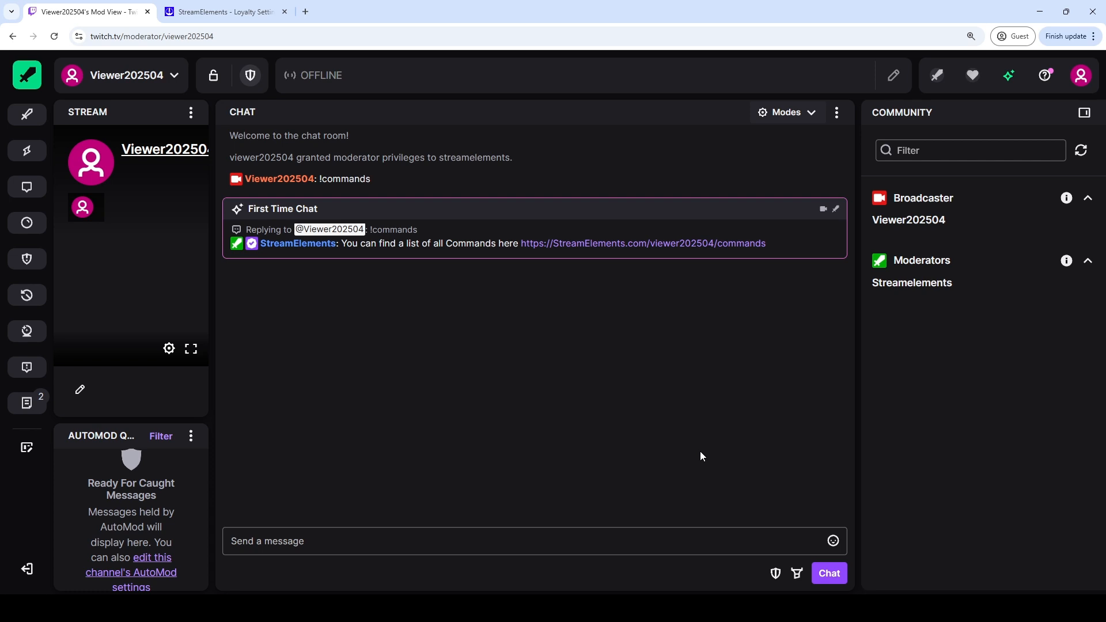
click(224, 11)
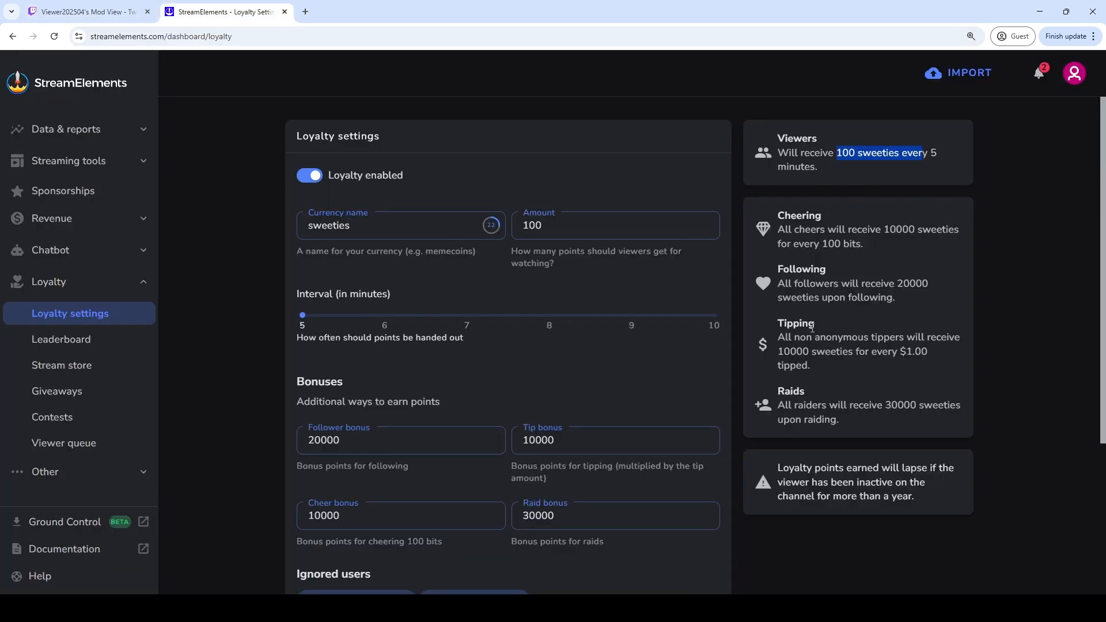
click(835, 352)
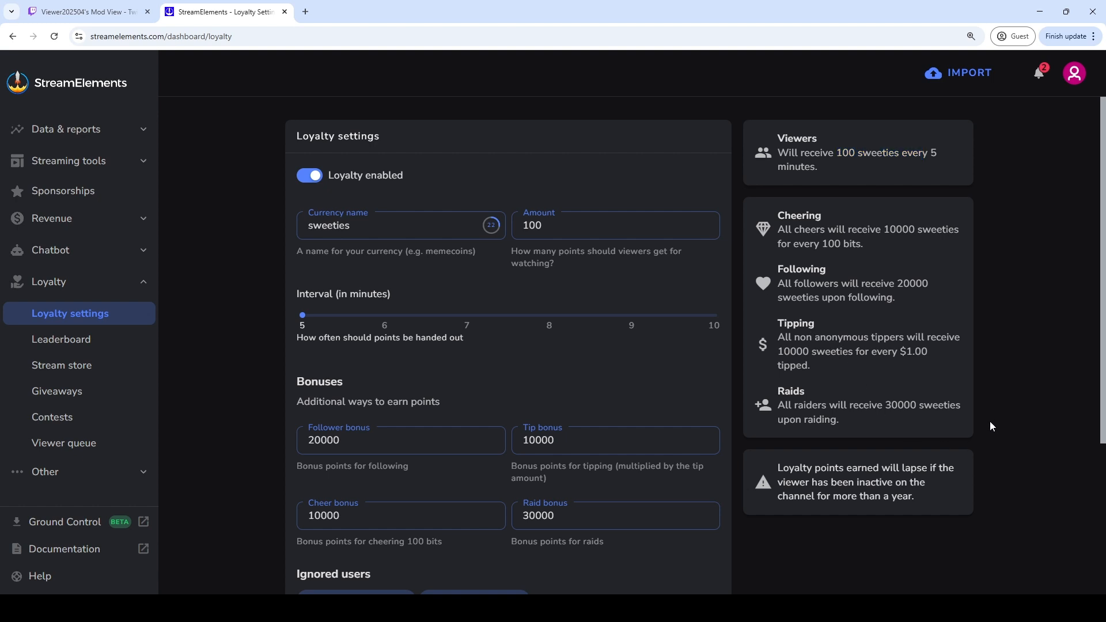
Add nightbot to the ignored users and remove the channel's own account from that list
scroll(990, 424, down, 4)
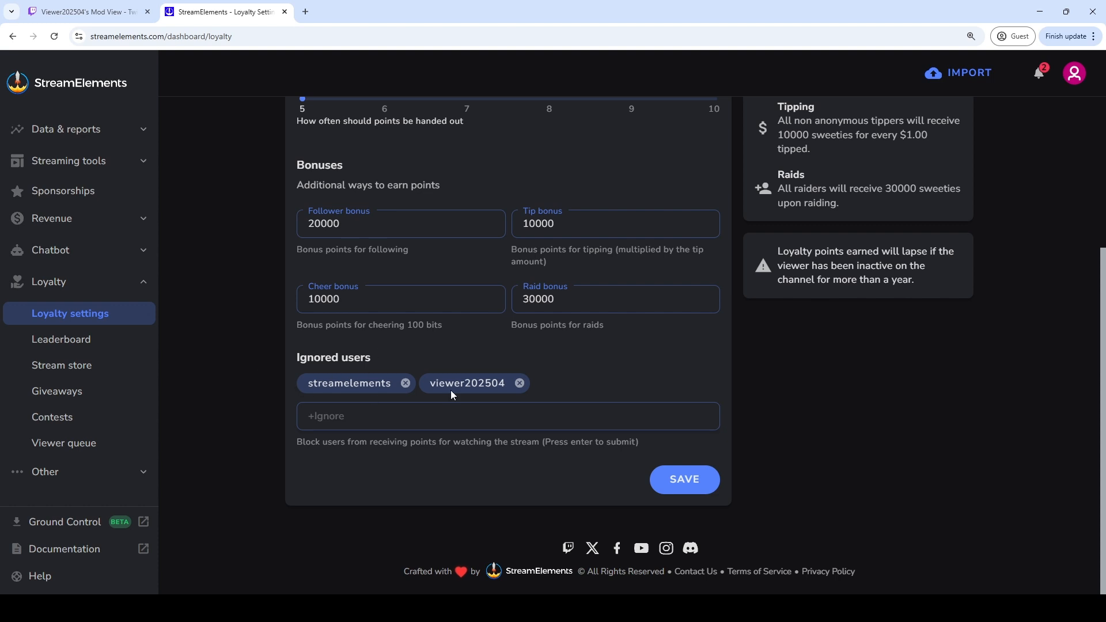
click(423, 412)
text(nightbot)
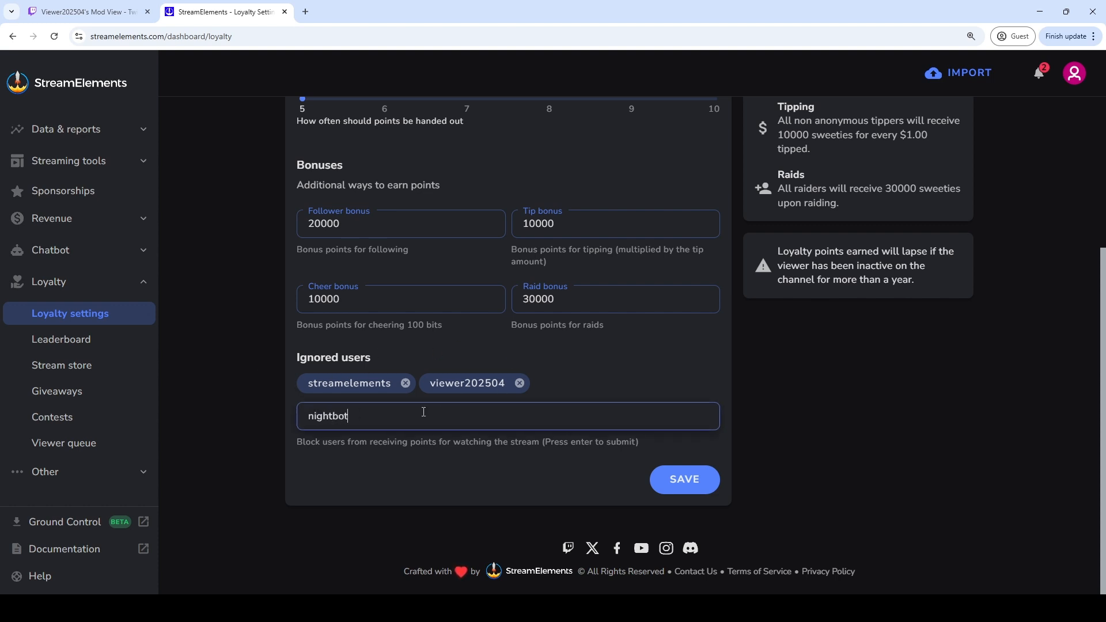
key(Return)
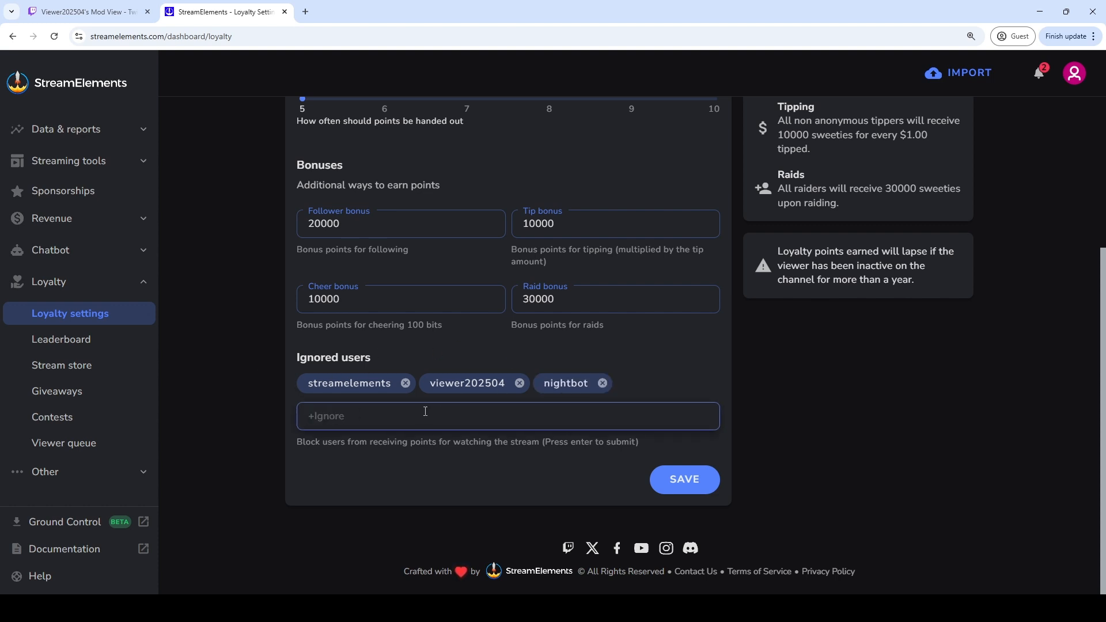
click(519, 383)
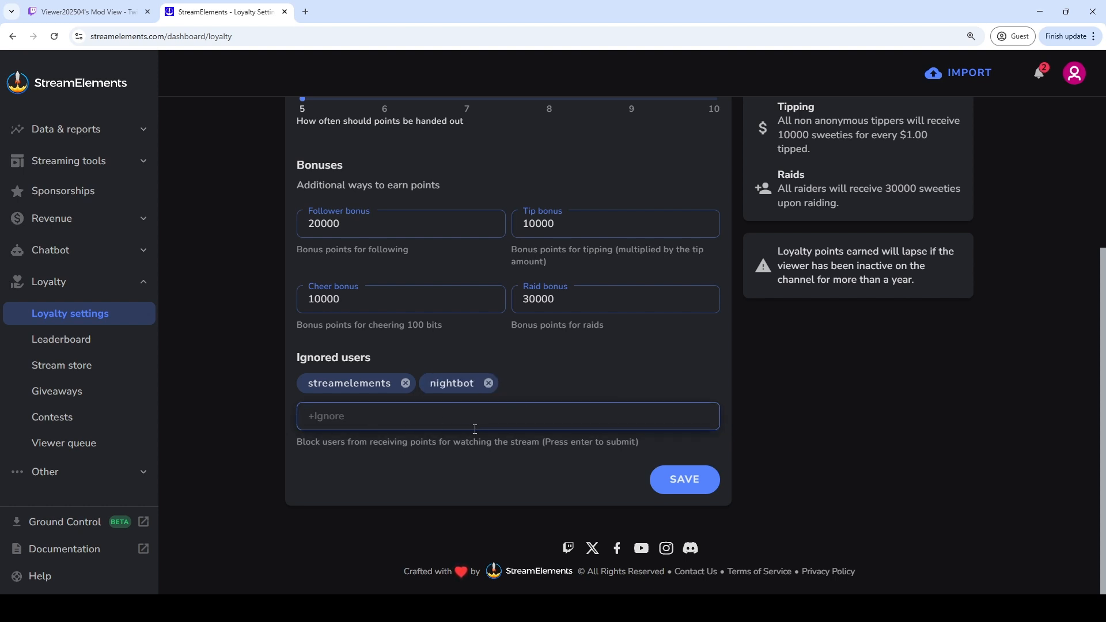
Add playswithviewerbot, fossabot and moobot to the ignored users and save the loyalty settings
text(playswithviewerbot)
key(BackSpace)
key(BackSpace)
key(BackSpace)
text(bot)
key(Return)
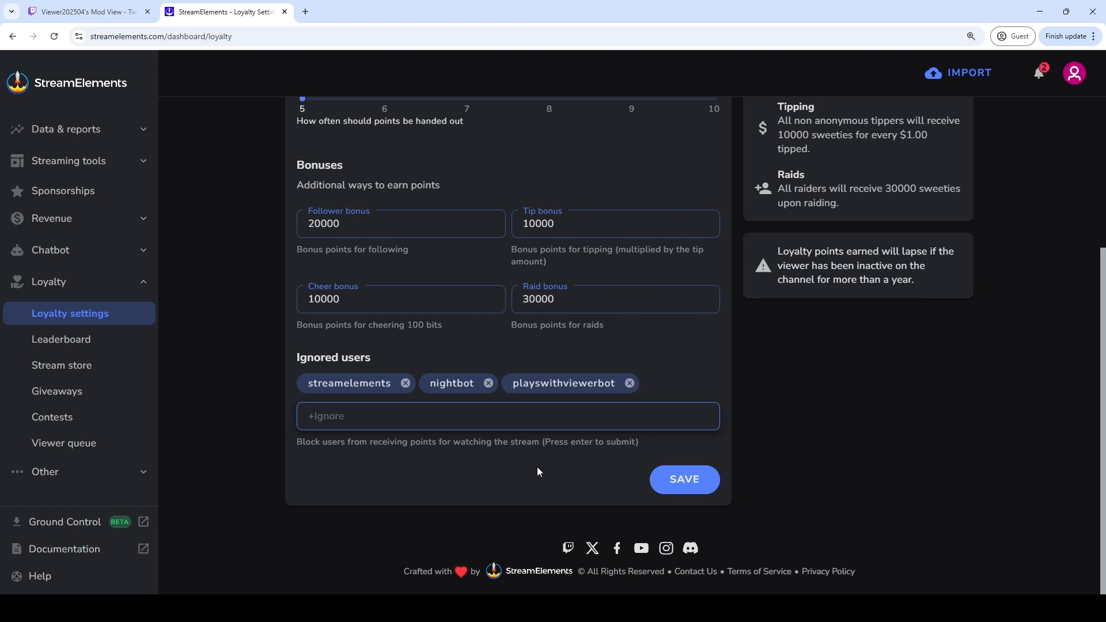
text(fossabot)
key(Return)
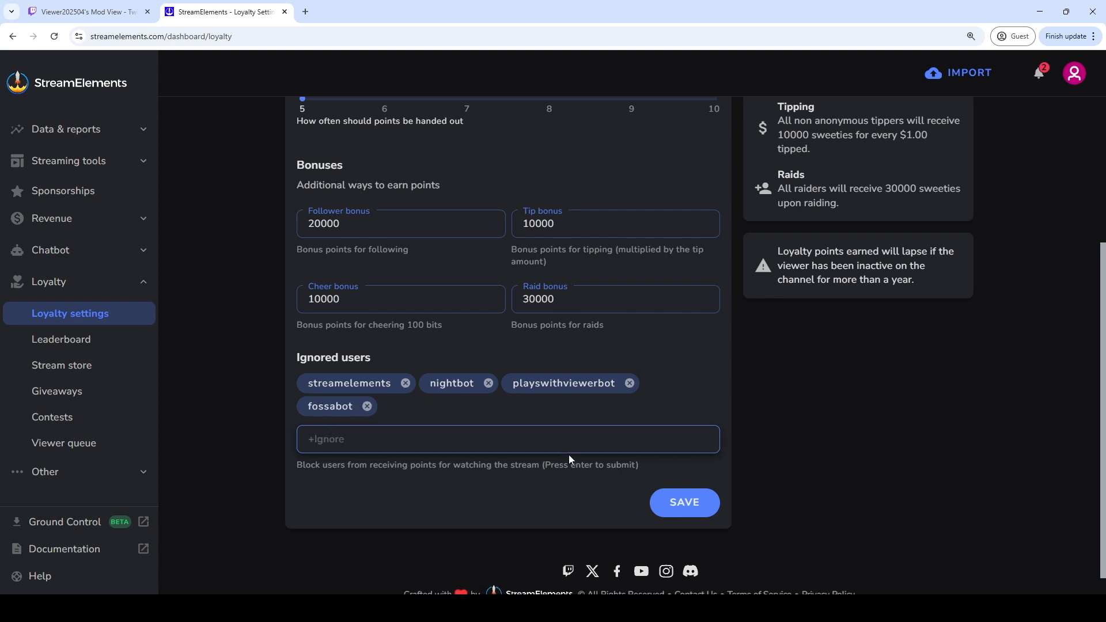
text(moobot)
key(Return)
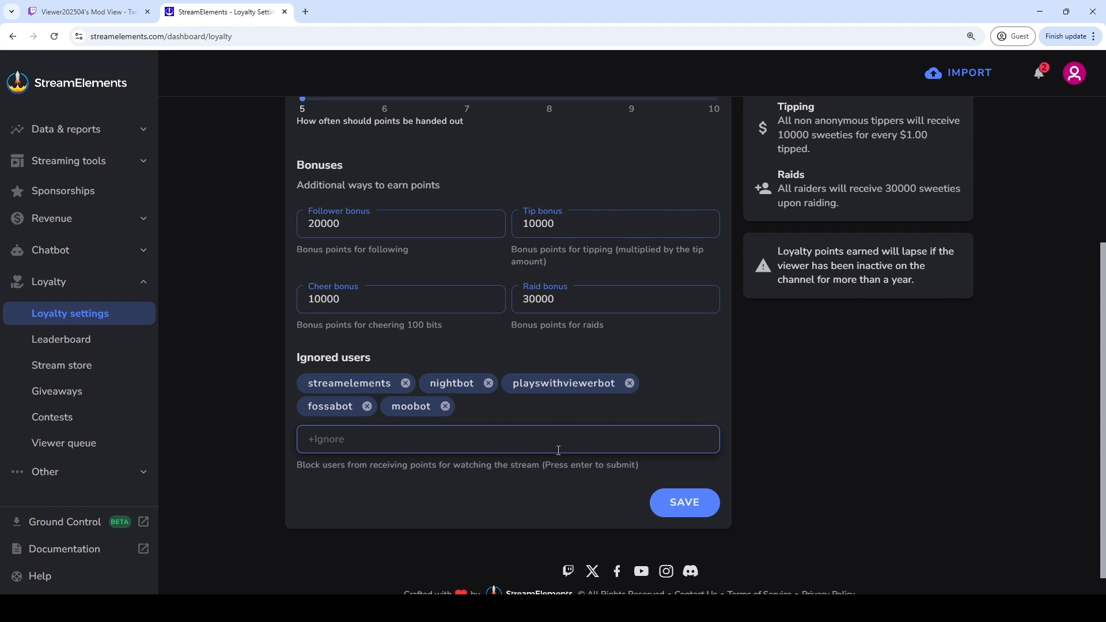
click(695, 502)
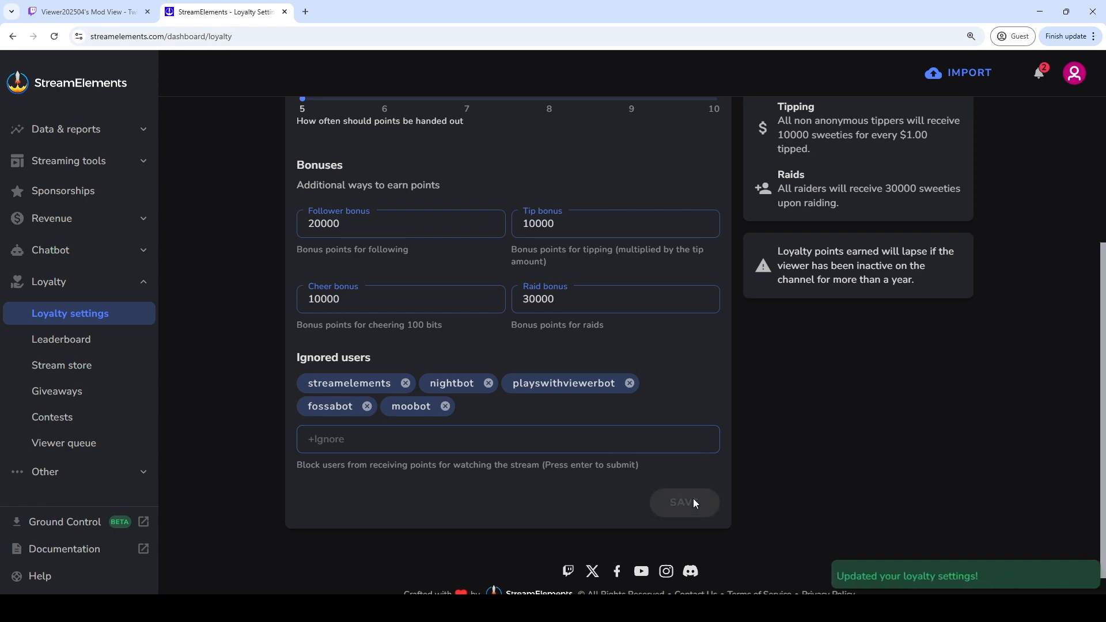
Review the loyalty enabled option at the start of the loyalty settings
scroll(454, 287, up, 4)
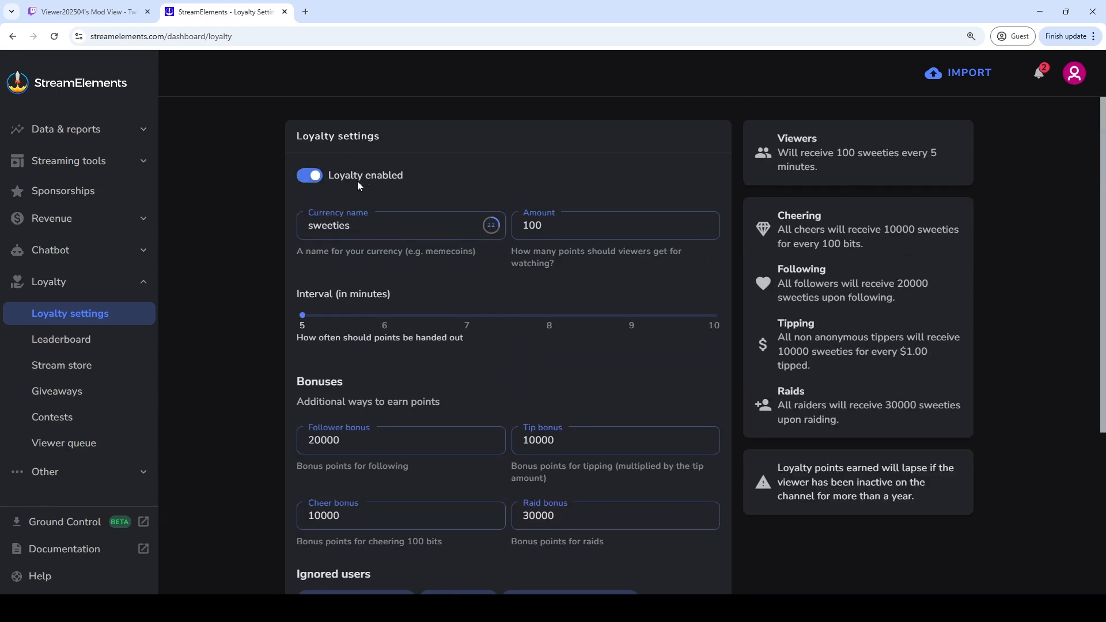
drag(300, 138, 438, 179)
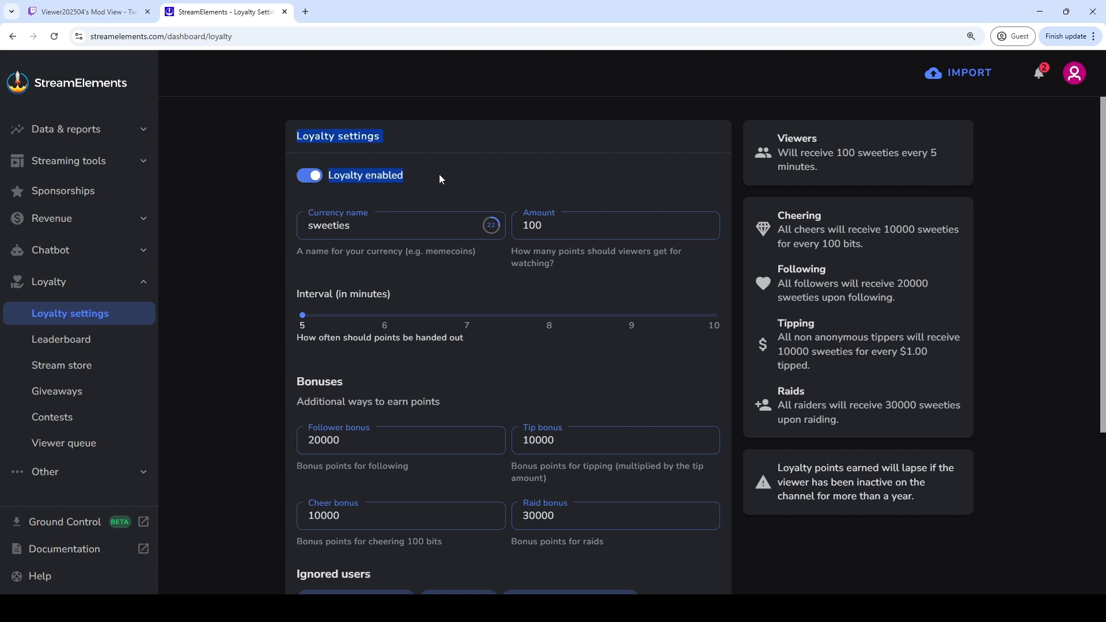
click(439, 178)
click(302, 180)
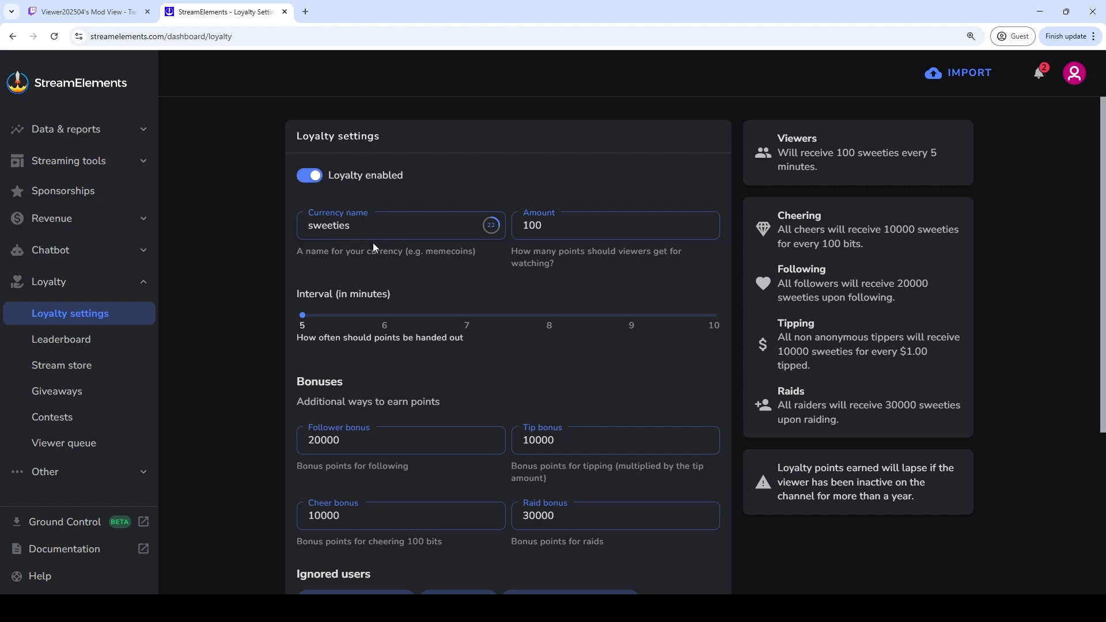
Open the loyalty leaderboard, read its description and look at the watch time and current rankings
click(76, 343)
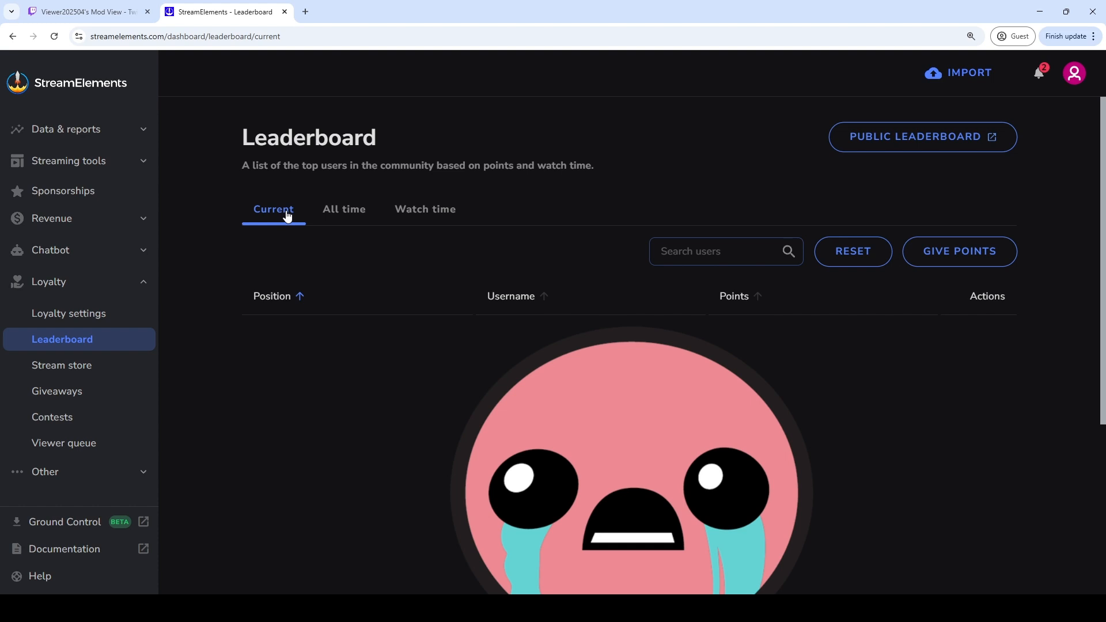
key(ctrl+minus)
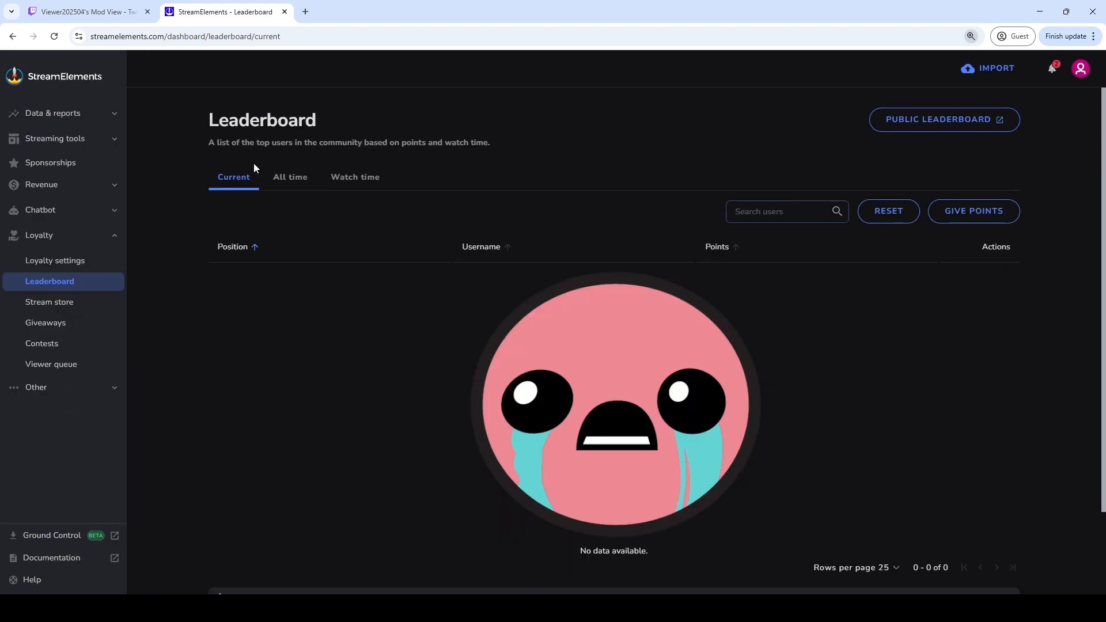
drag(210, 141, 499, 147)
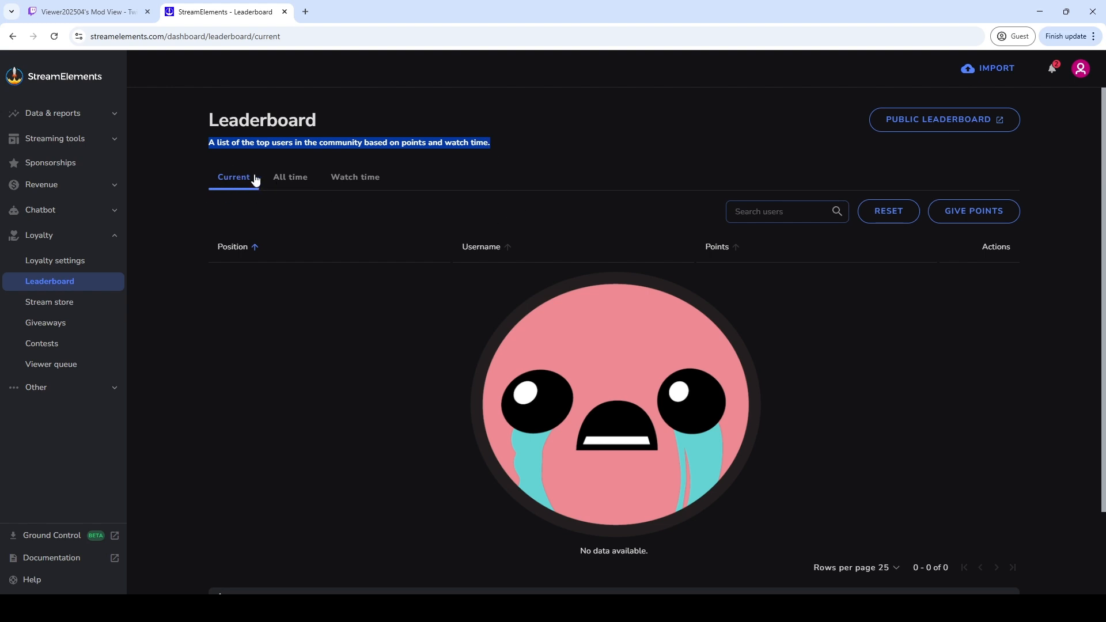
click(369, 180)
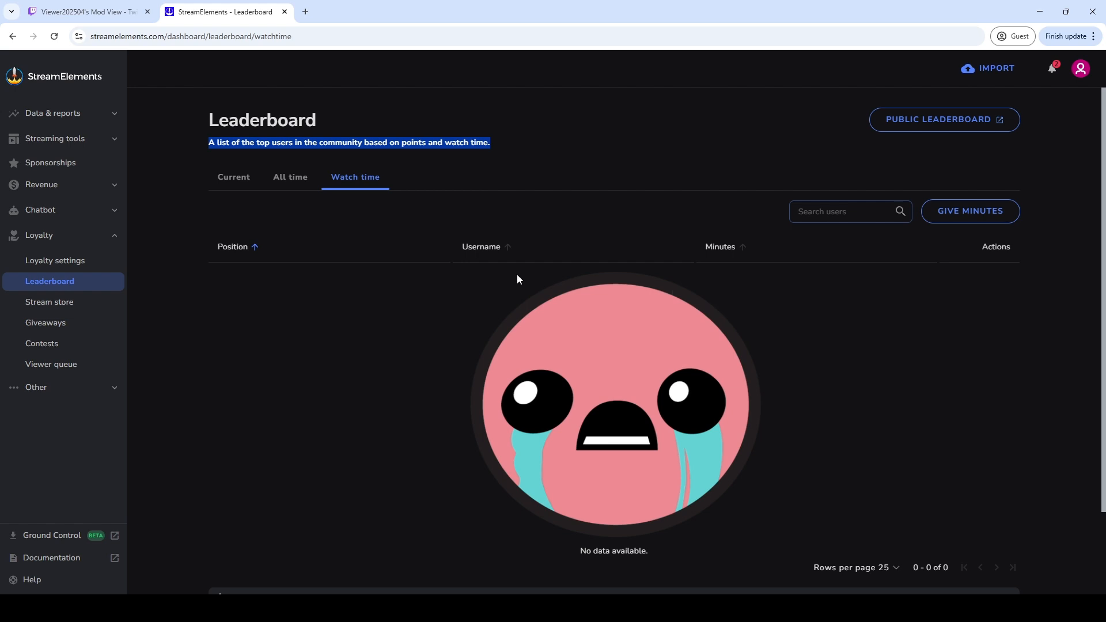
click(240, 185)
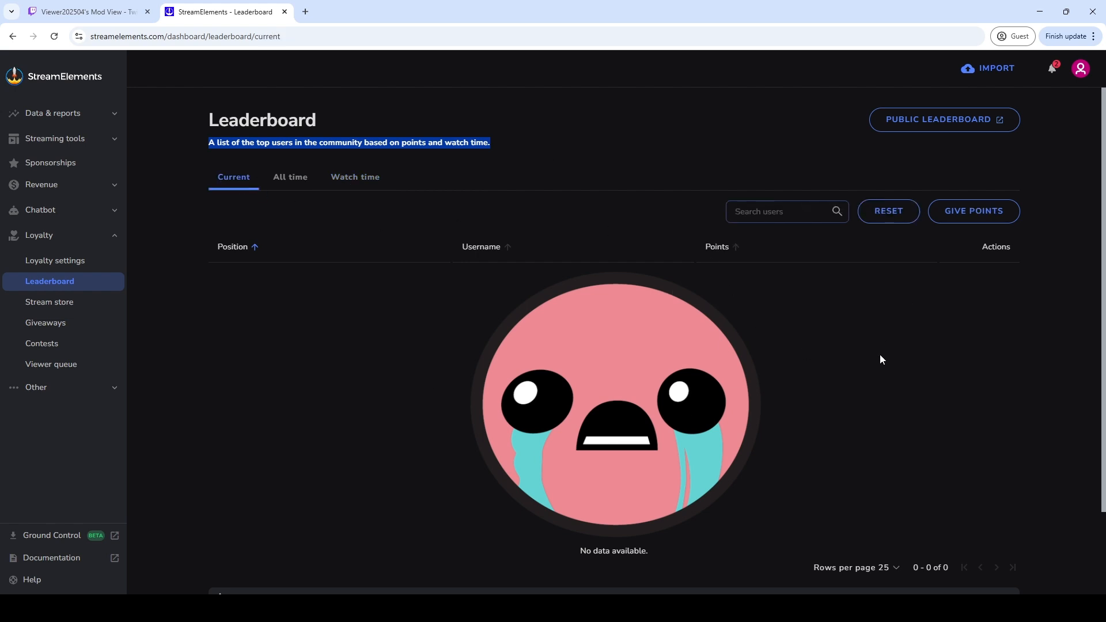
Open the public leaderboard and compare its current and all time rankings
click(969, 117)
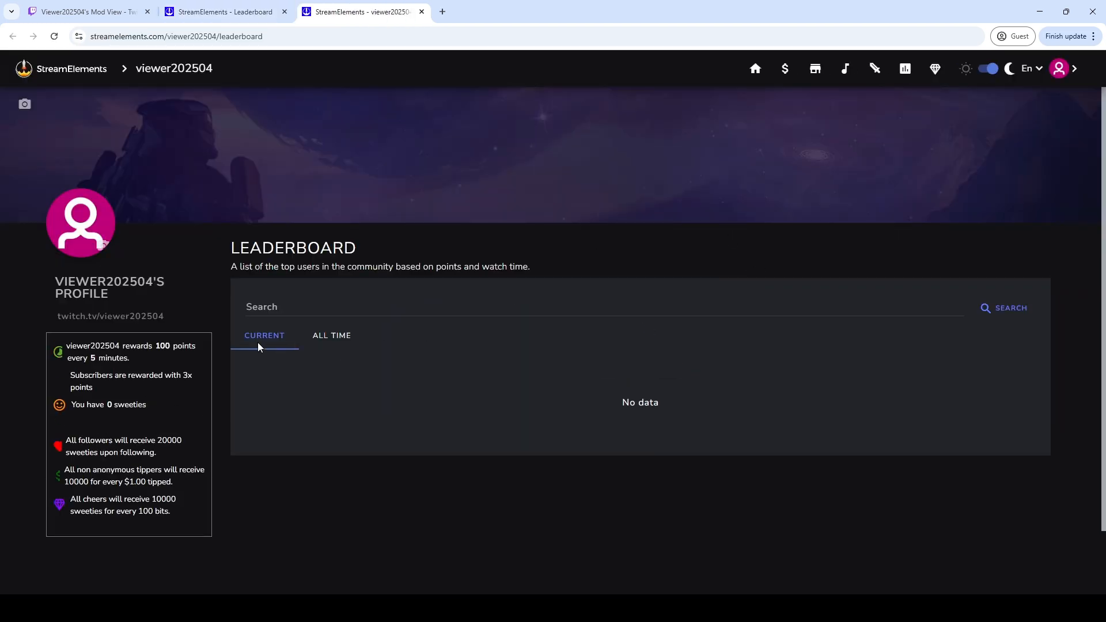
click(337, 339)
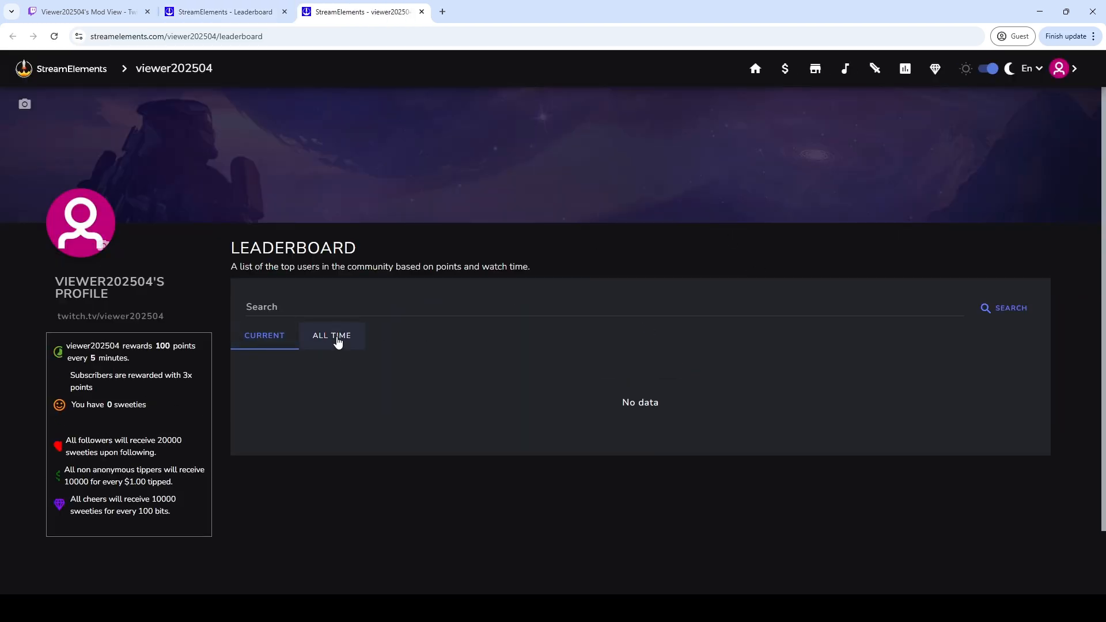
click(259, 337)
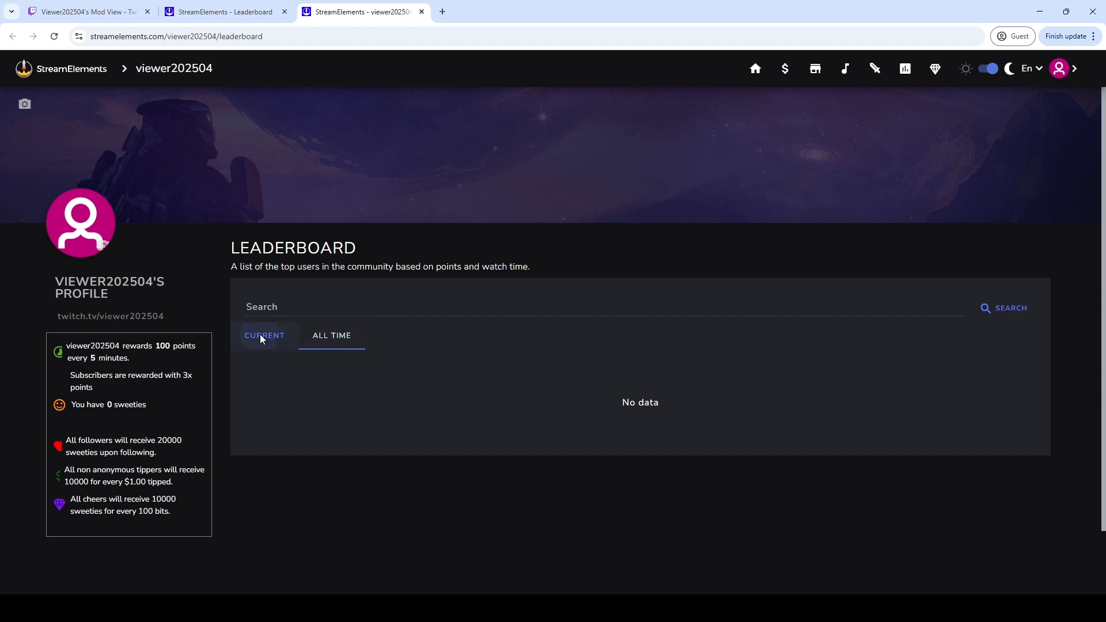
click(351, 344)
Read the point rules in the public profile, close the public leaderboard and return to the loyalty settings
scroll(38, 310, down, 1)
drag(38, 309, 192, 473)
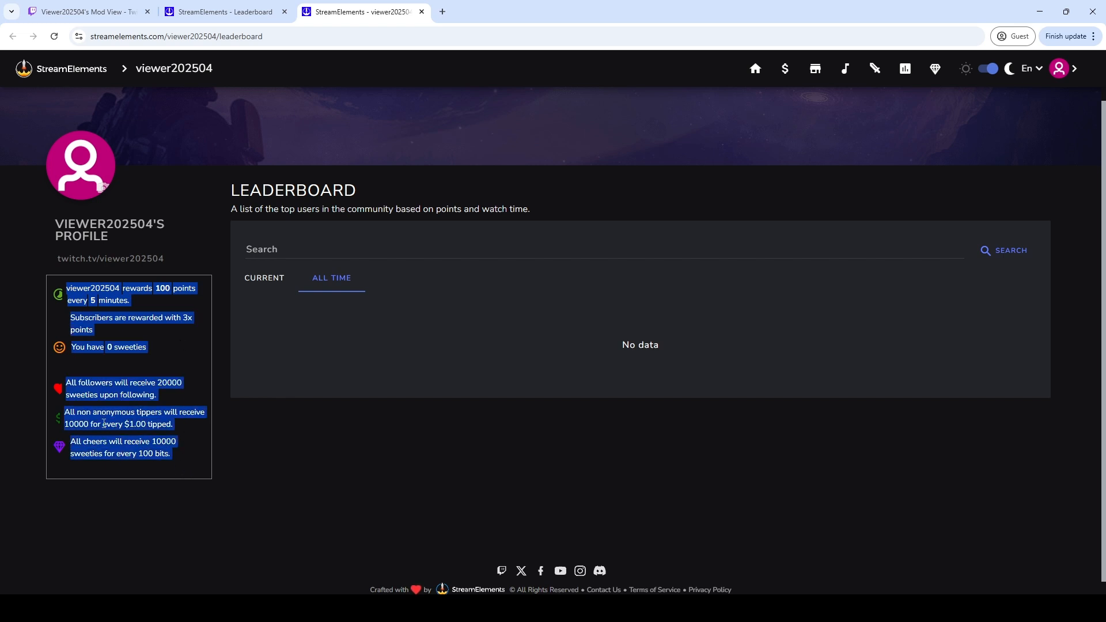
click(136, 371)
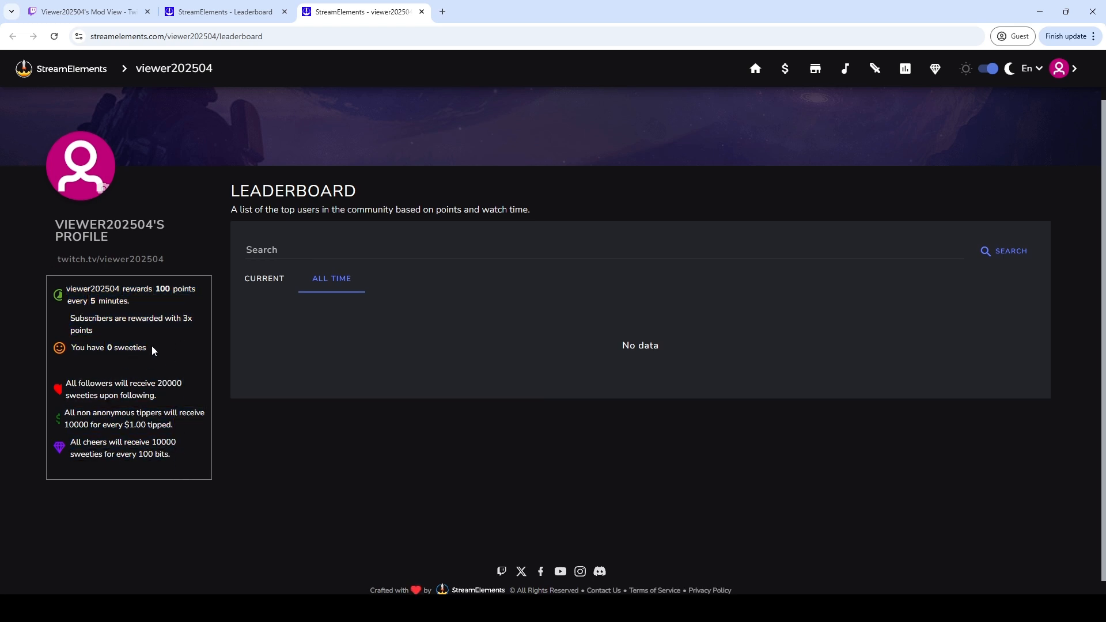
scroll(172, 360, up, 1)
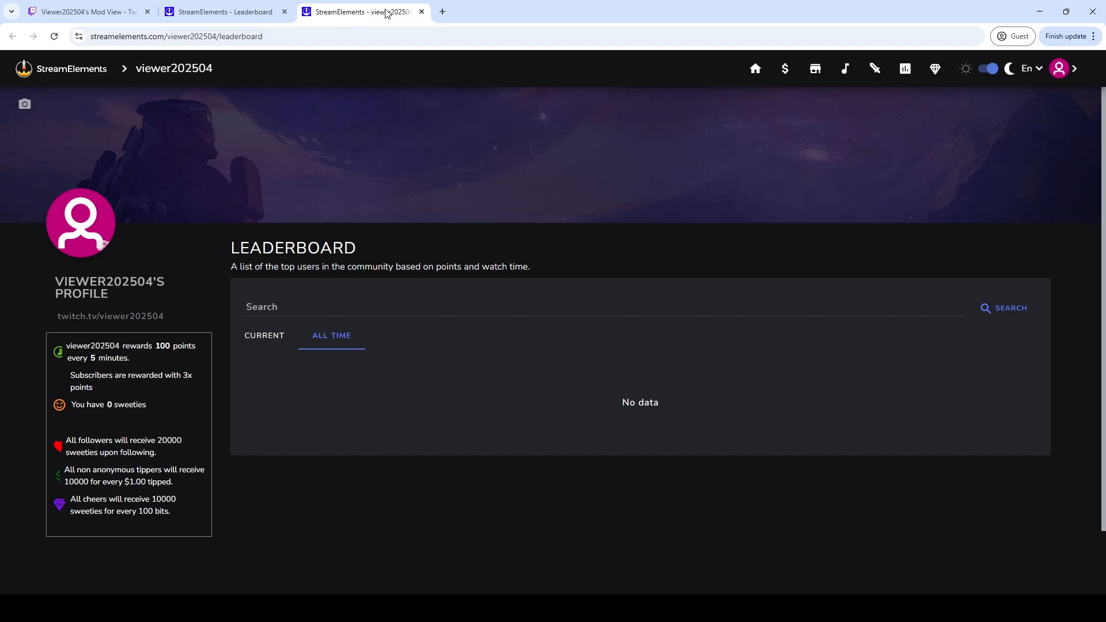
click(422, 12)
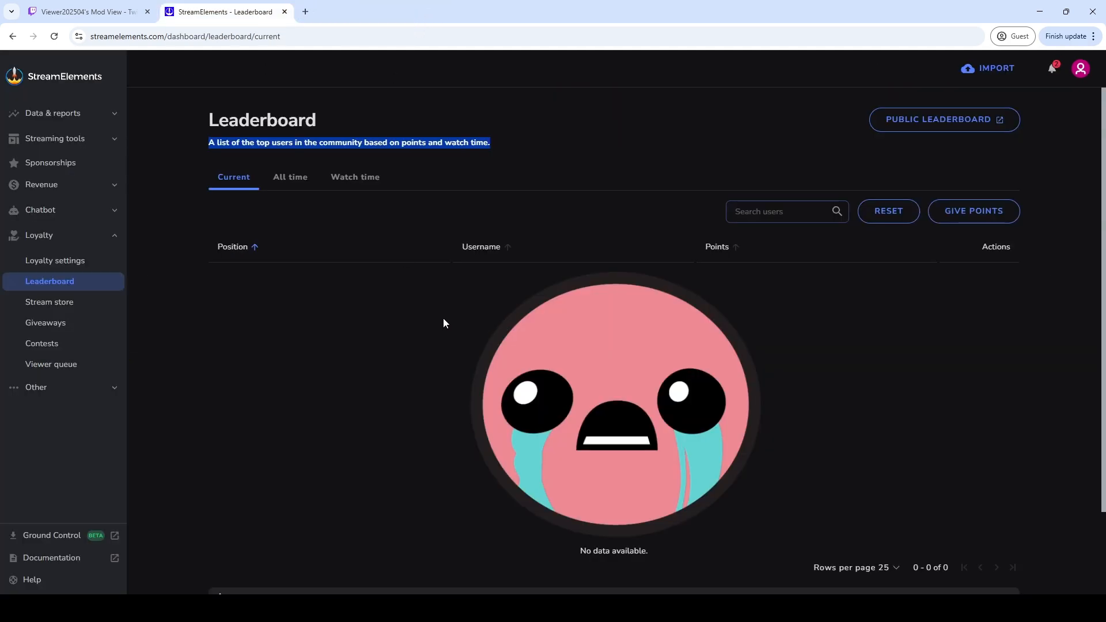
click(75, 264)
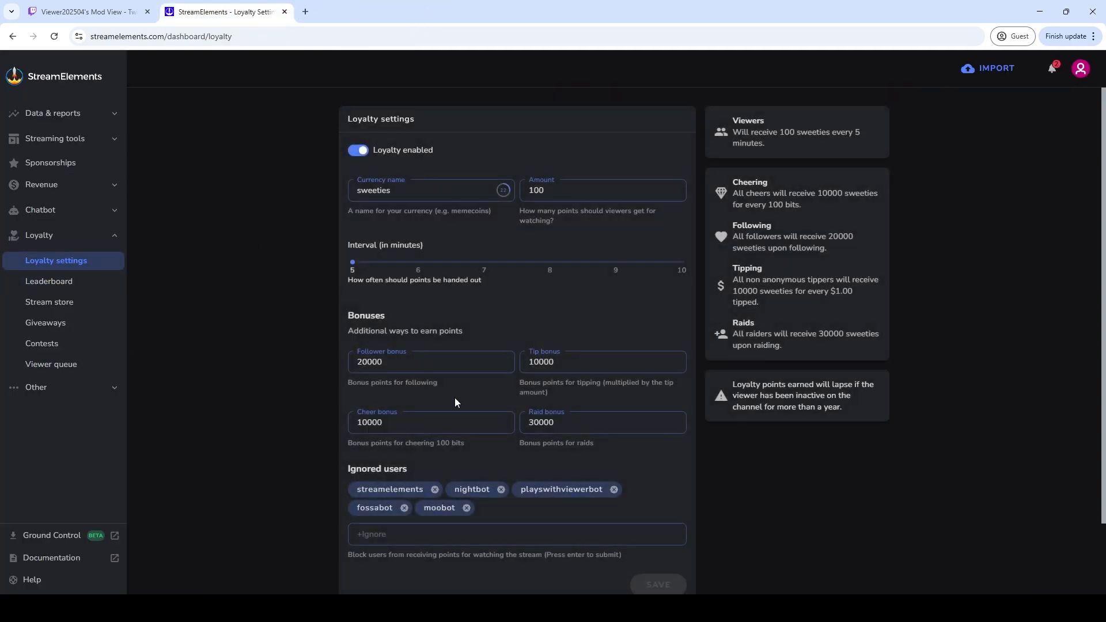
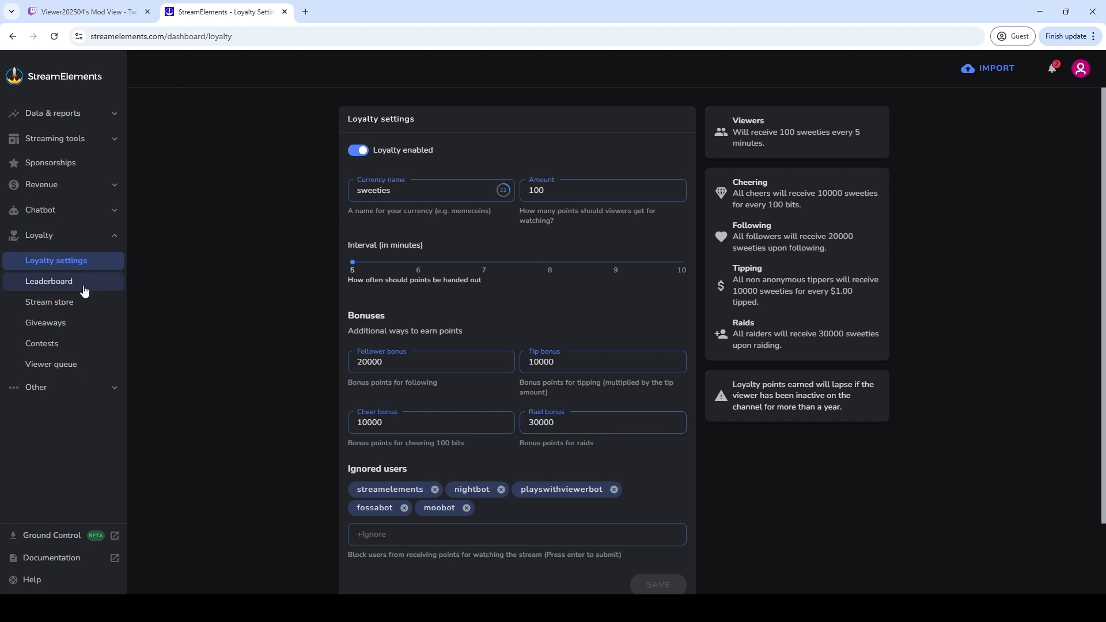
Open the viewer queue page and look over its settings and its queued and selected participant lists
click(66, 365)
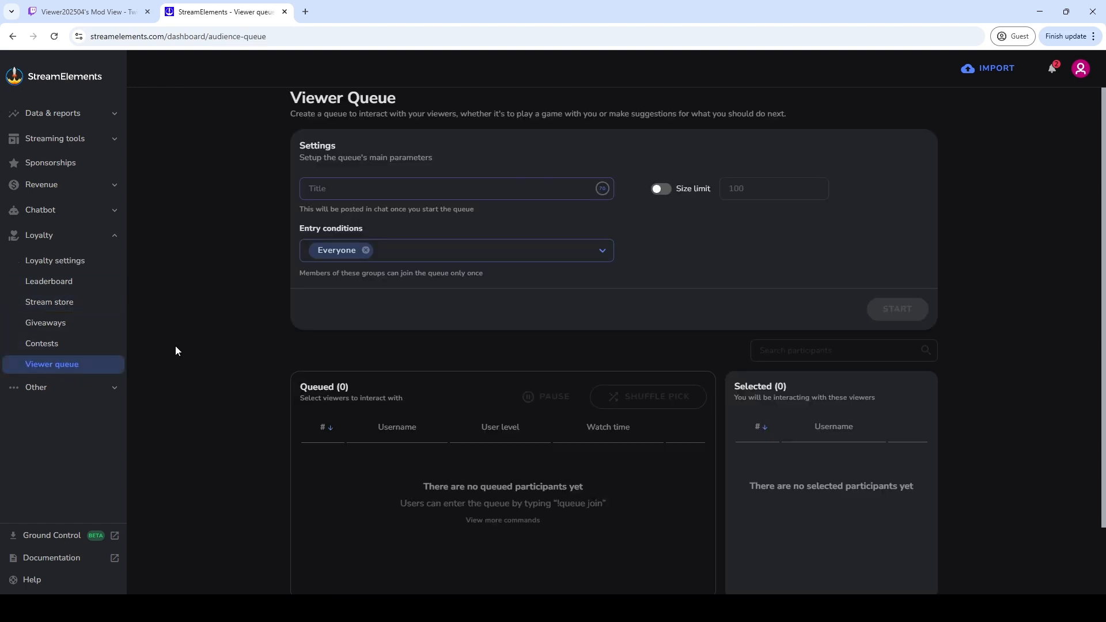
drag(292, 96, 451, 101)
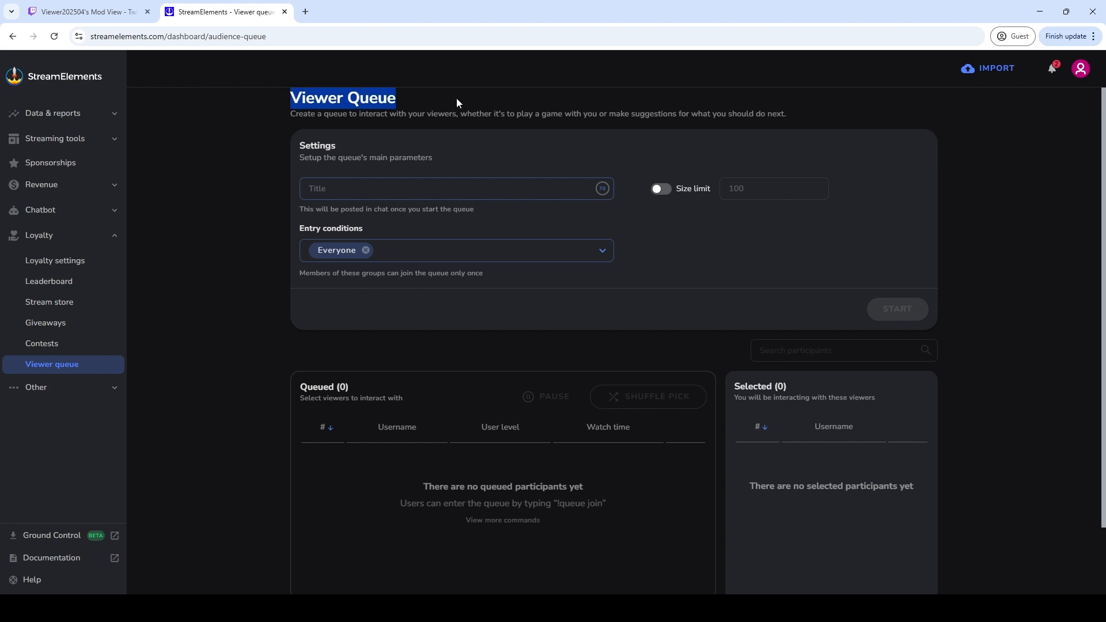
scroll(627, 301, down, 2)
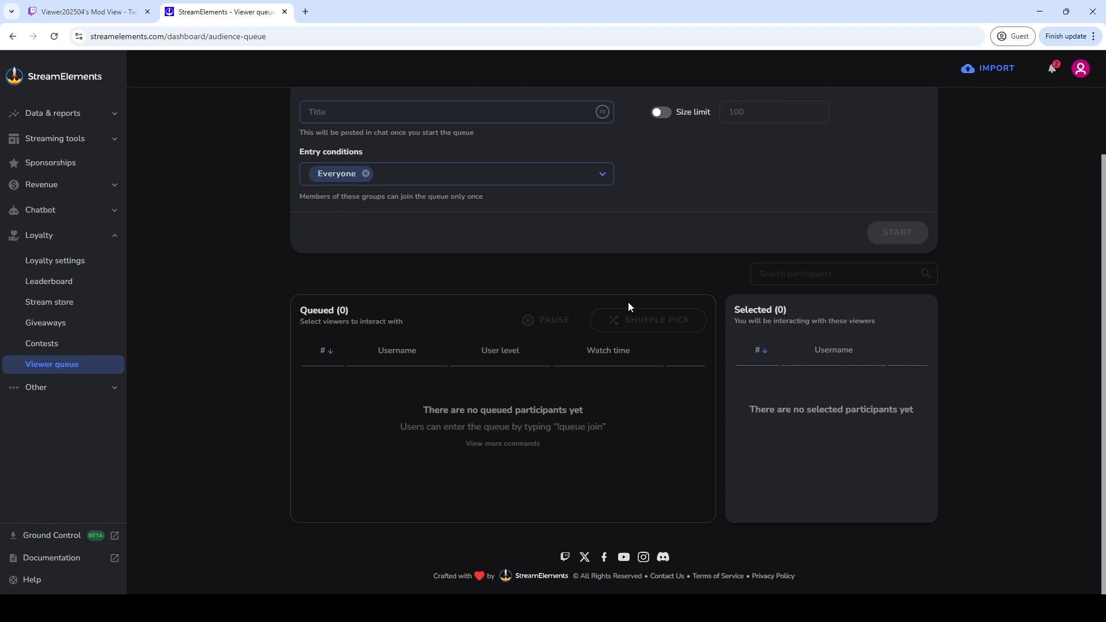
scroll(628, 301, up, 2)
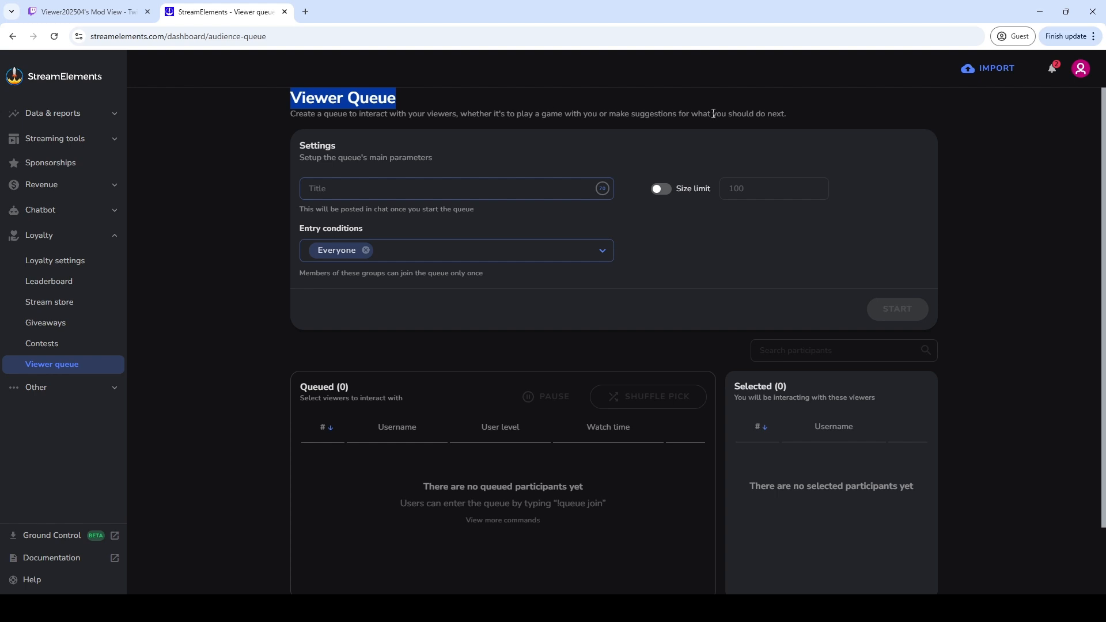
Enable the viewer queue's size limit and set it to 20
click(660, 188)
double_click(779, 191)
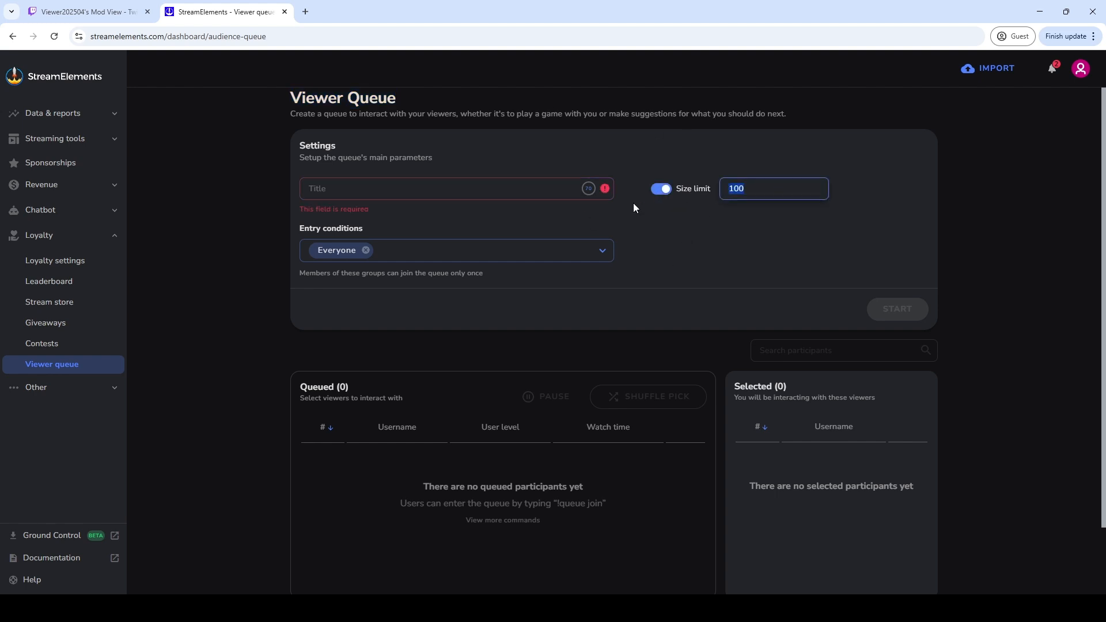
text(20)
Title the viewer queue "Play with viewers"
click(448, 192)
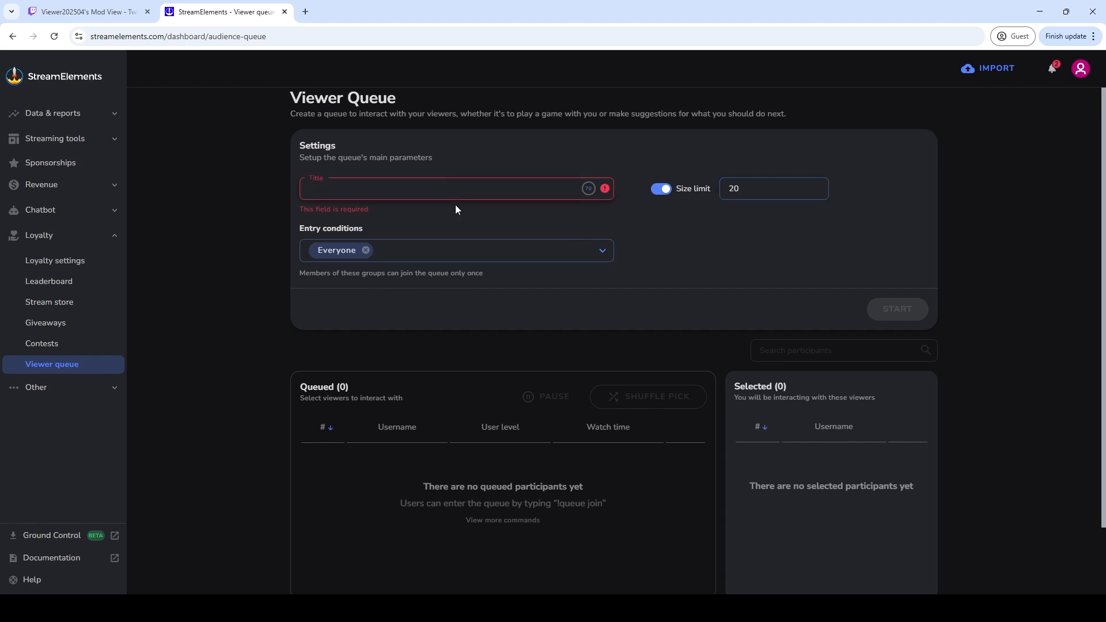
text(Play with viewe)
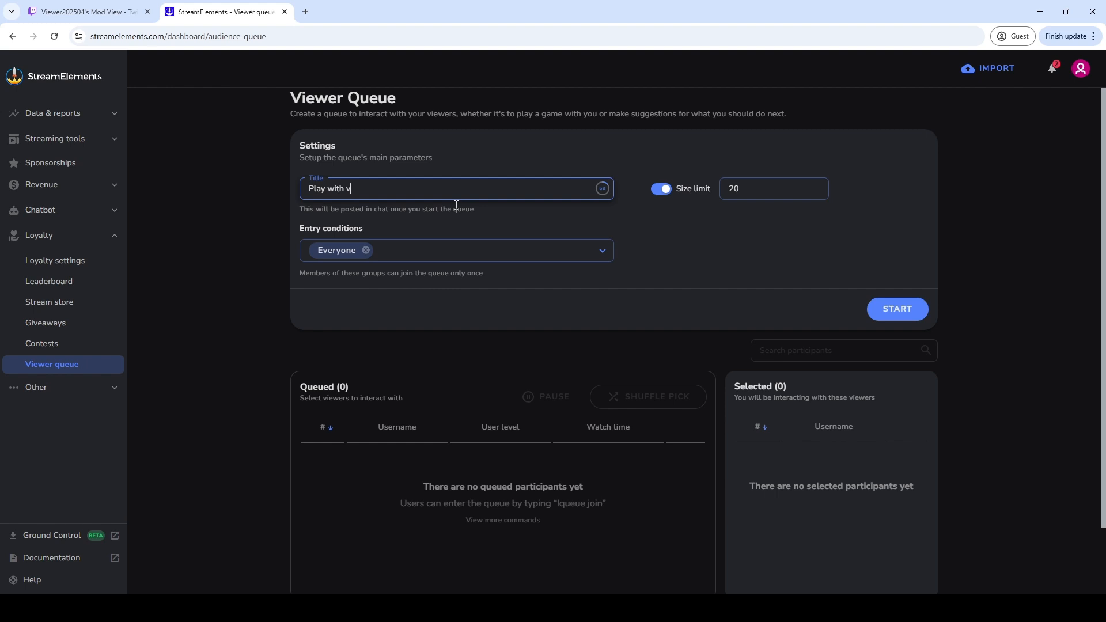
key(BackSpace)
key(BackSpace)
key(BackSpace)
text(ewers)
click(463, 218)
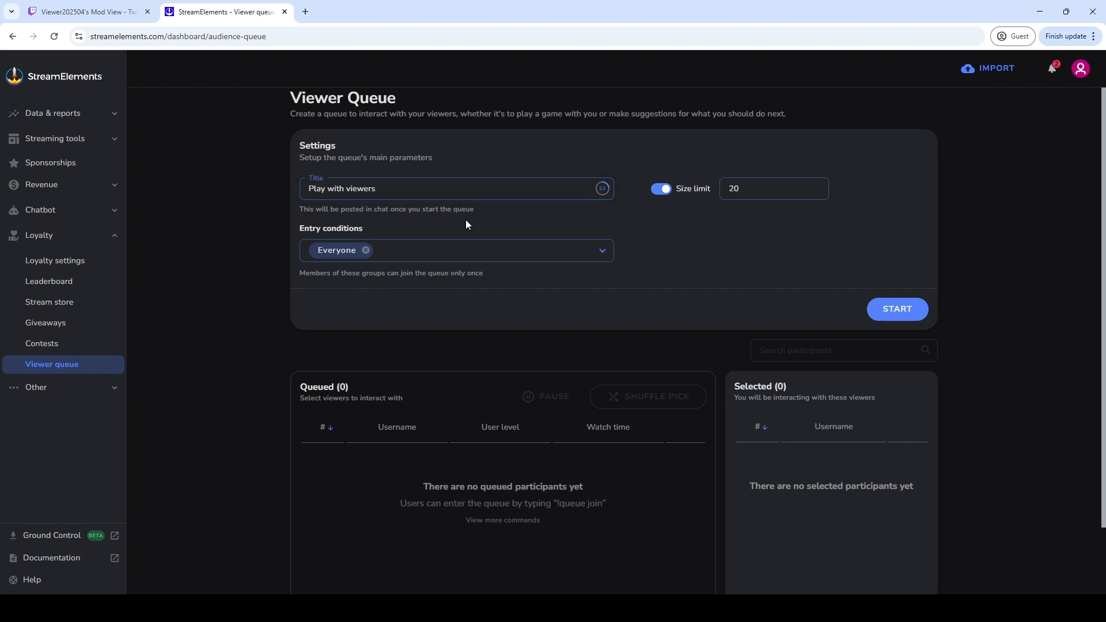
Change the queue's entry conditions to Follower only, and read the note on how often members can join
click(601, 253)
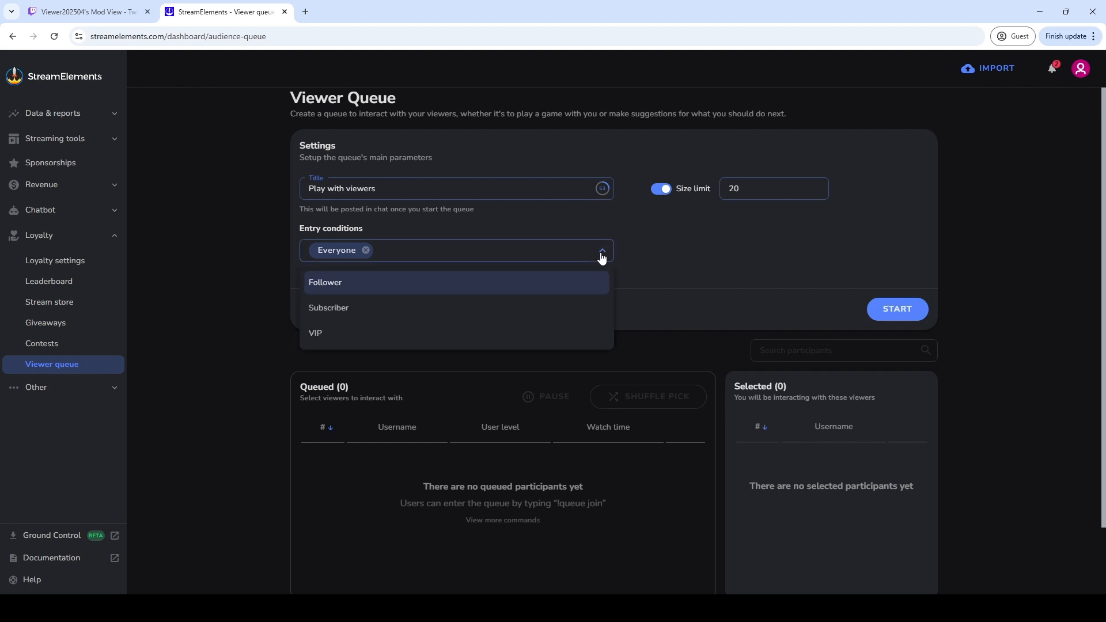
click(391, 310)
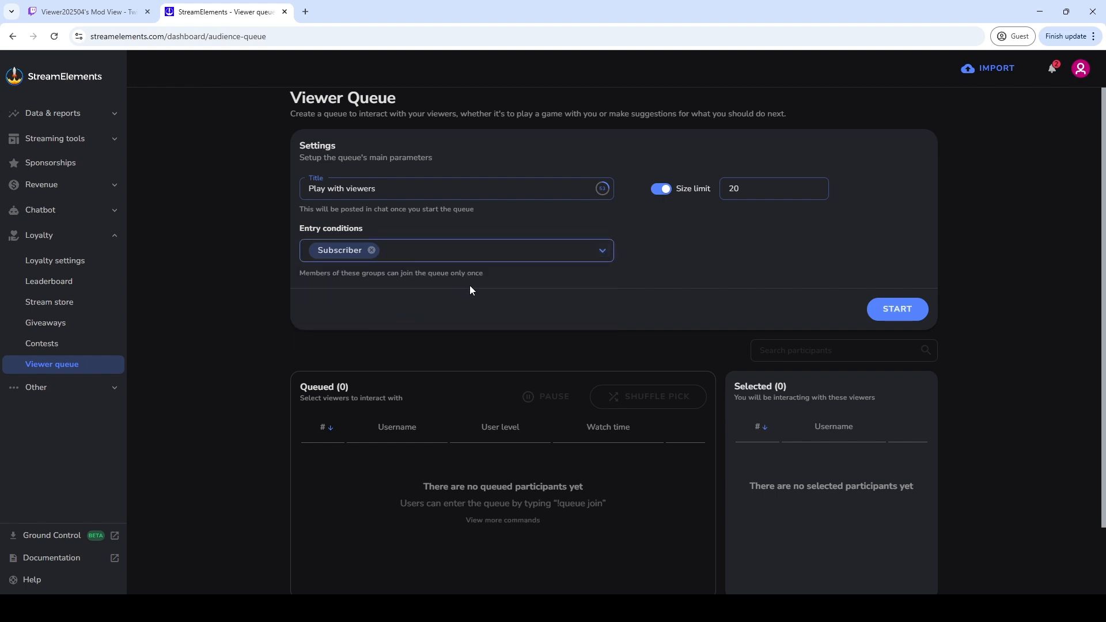
click(610, 258)
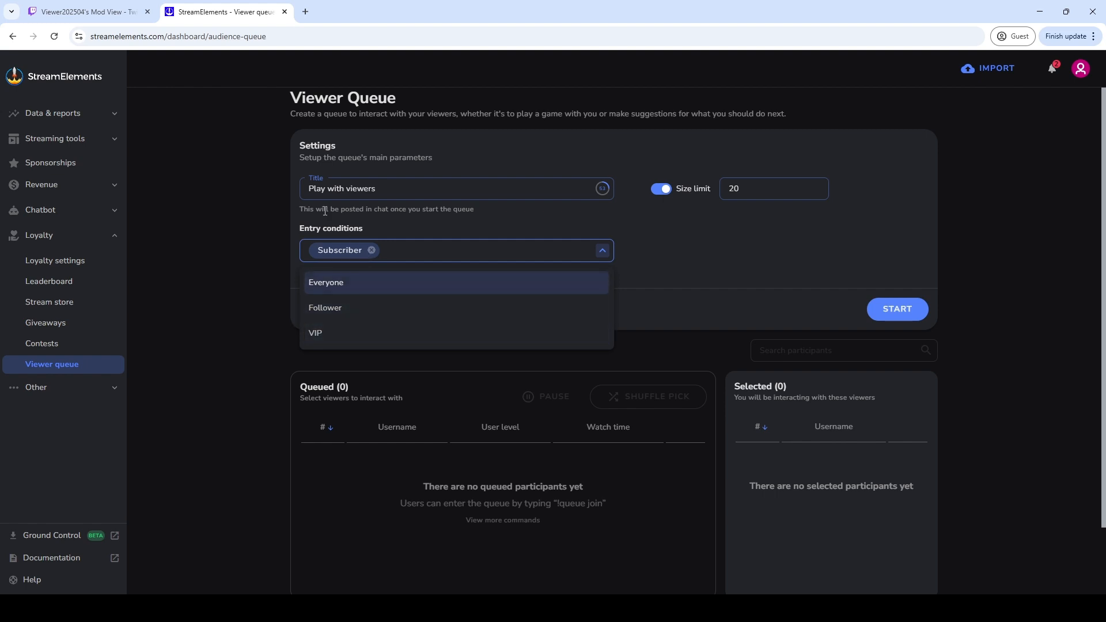
click(336, 306)
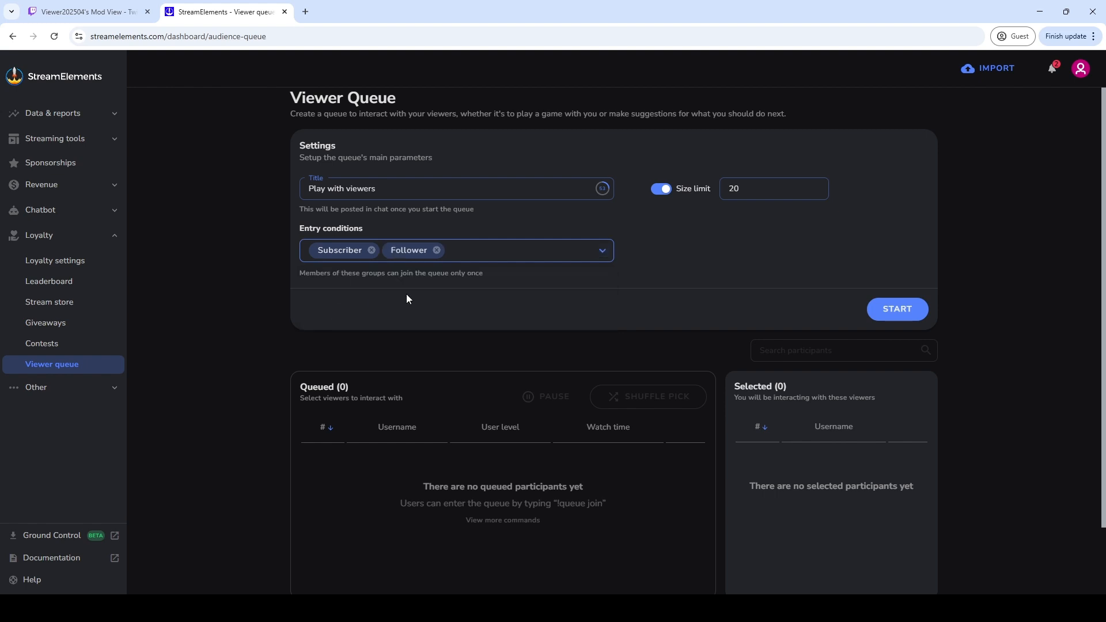
click(371, 250)
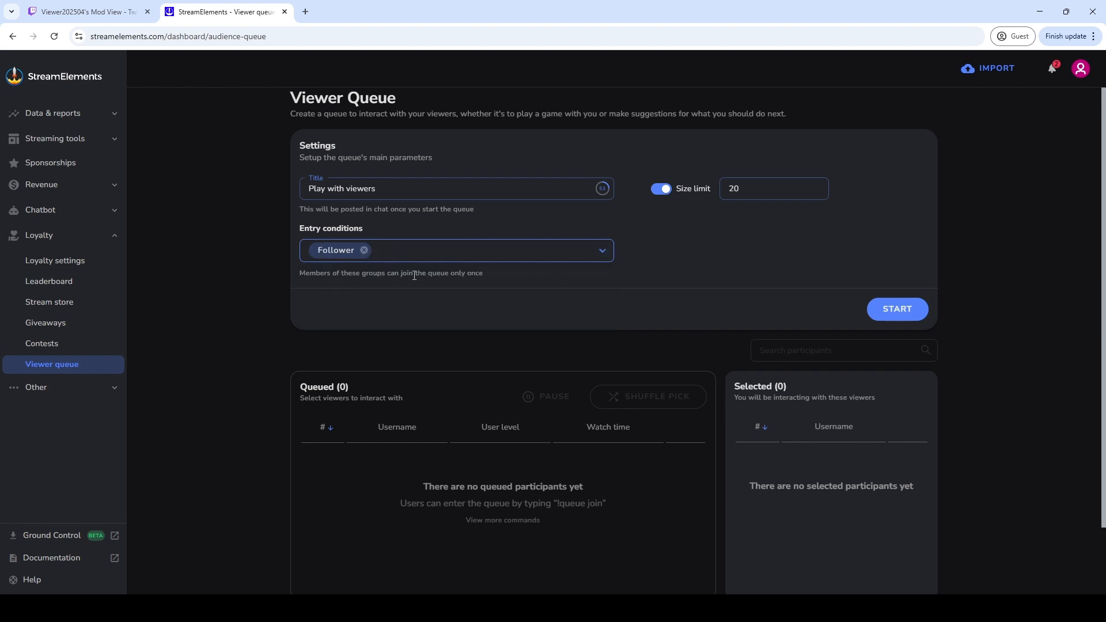
drag(450, 274, 483, 280)
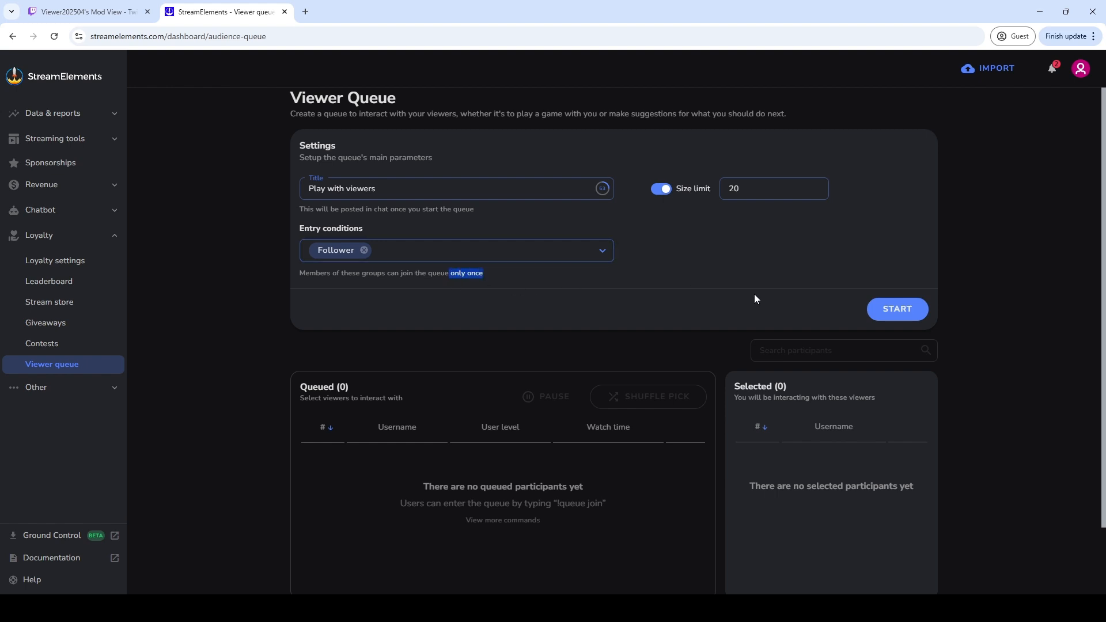
click(726, 297)
scroll(710, 305, down, 2)
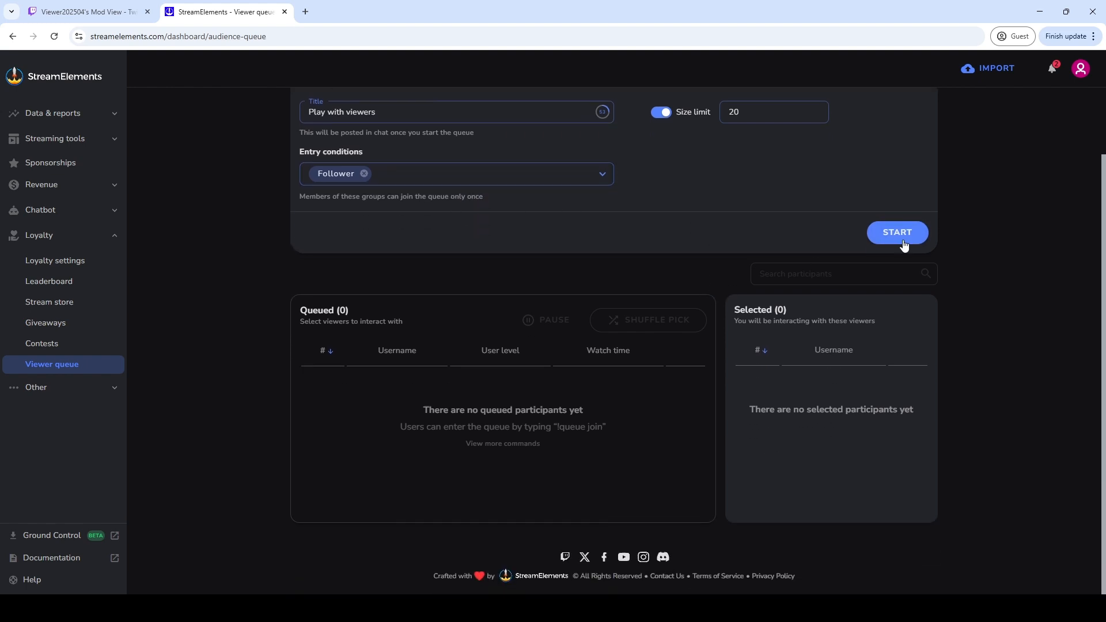
scroll(593, 216, up, 2)
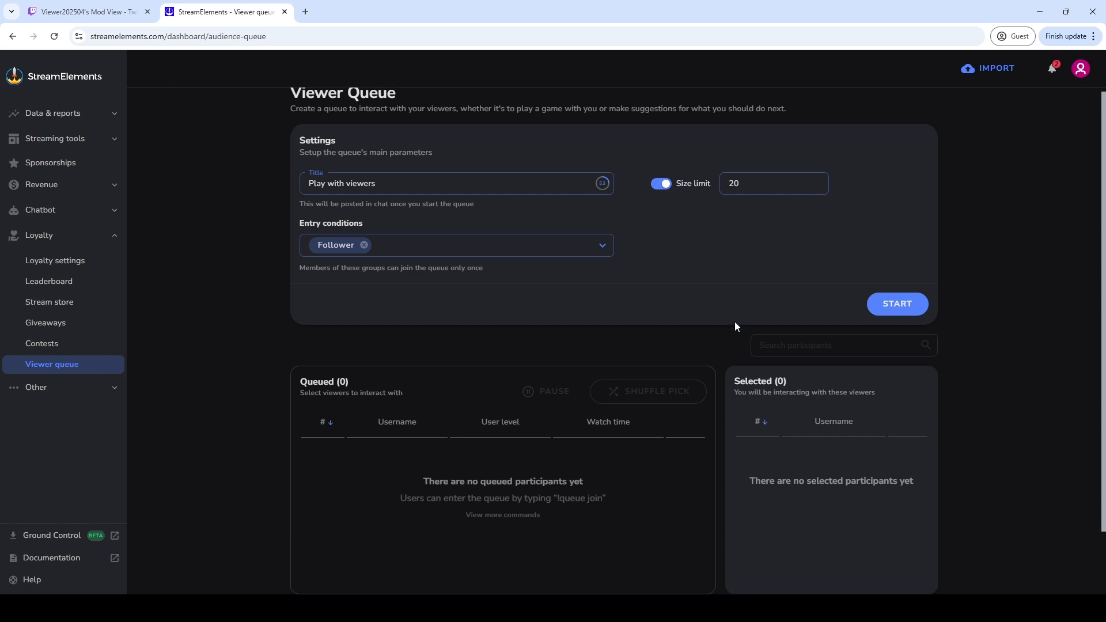
scroll(734, 321, down, 2)
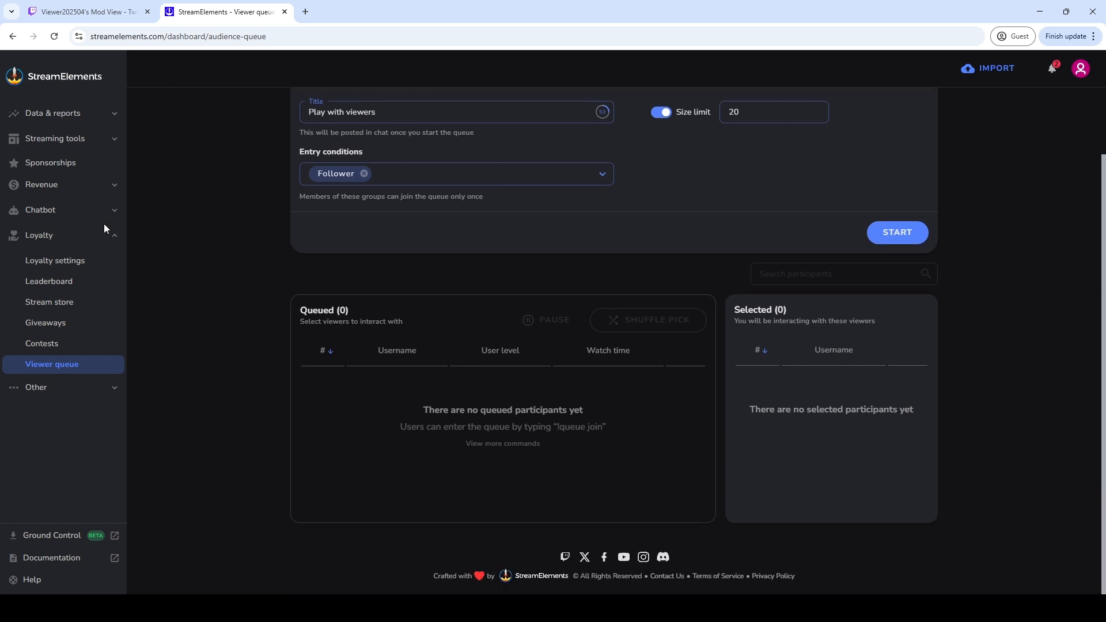
Open the chatbot's user management page for bot command permissions
click(110, 237)
click(113, 212)
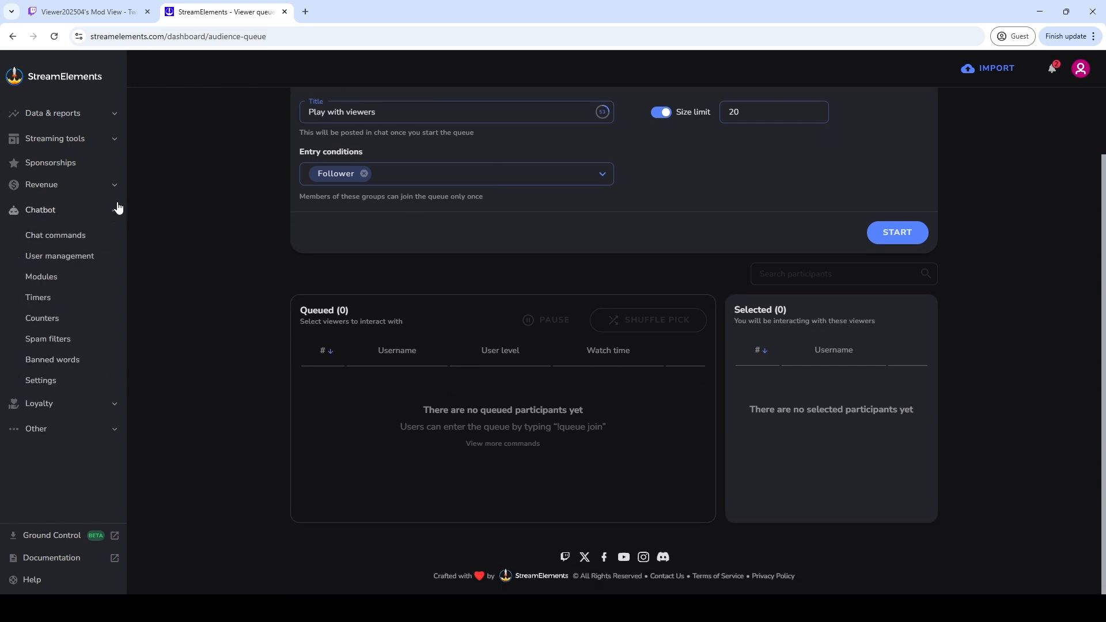
click(75, 262)
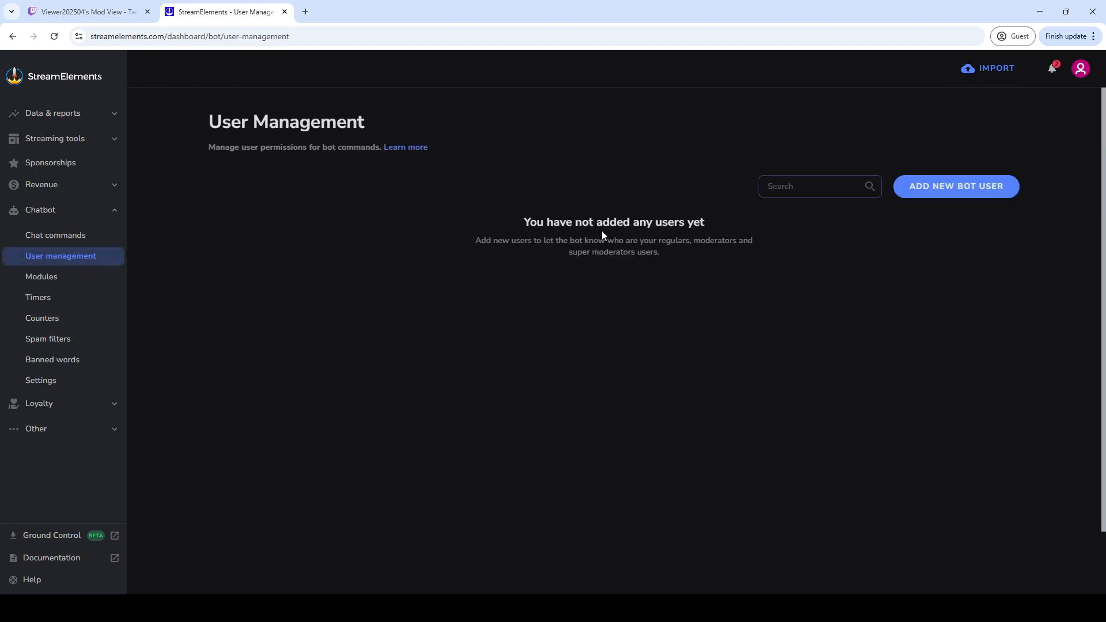
drag(211, 121, 389, 121)
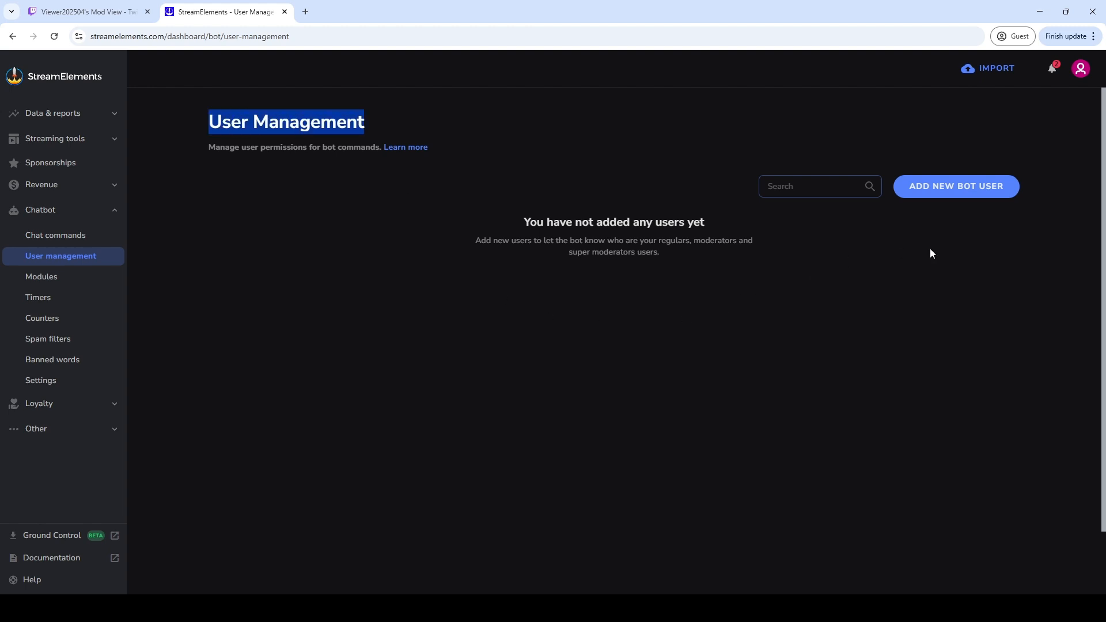
Add a new bot user with the viewer's username and the Super Moderator (1,000) level
click(962, 190)
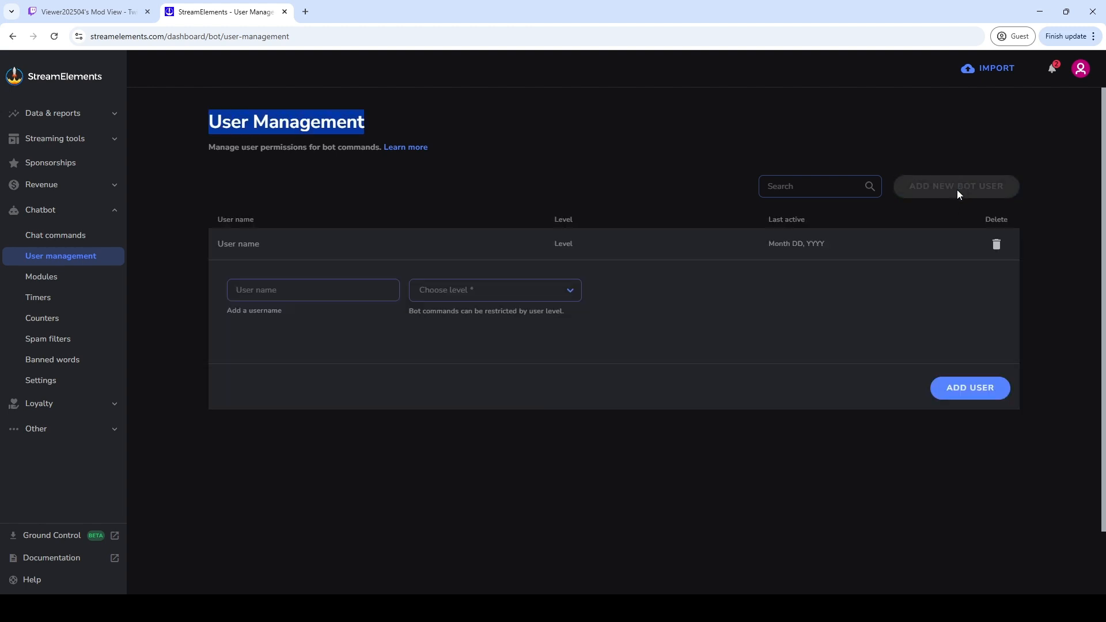
click(332, 288)
text(B)
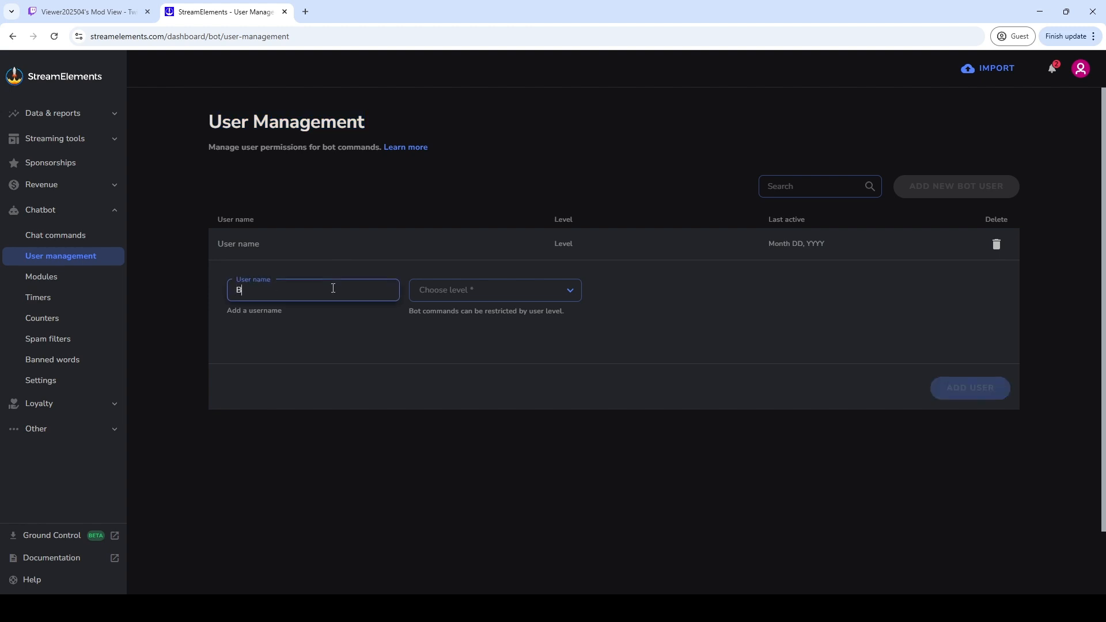
text(illTheSurfer)
click(577, 298)
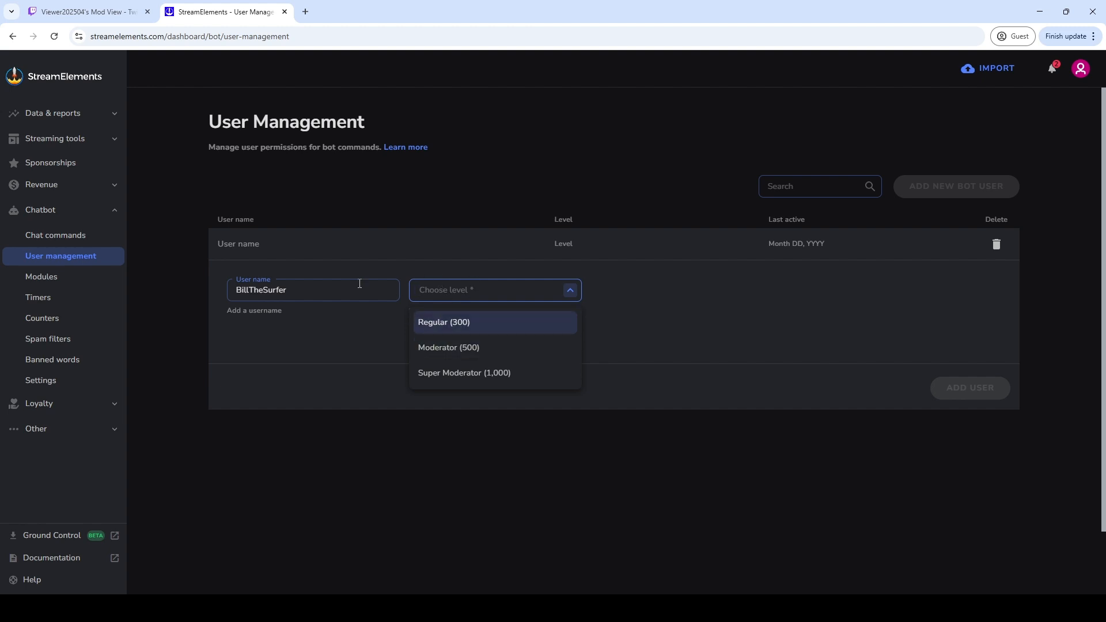
click(439, 327)
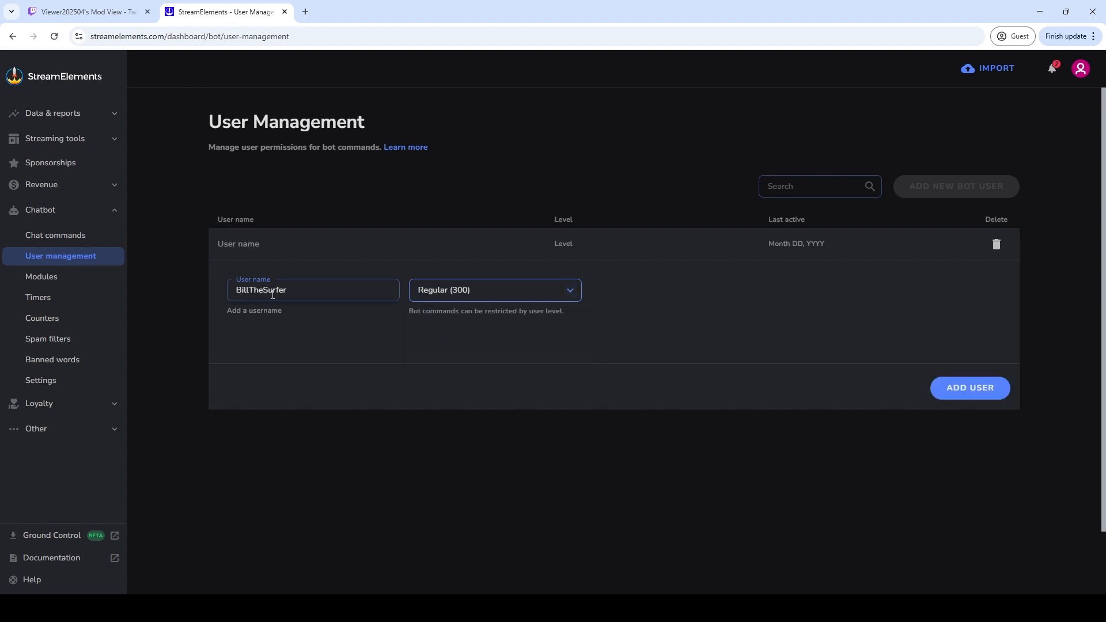
click(569, 297)
click(490, 348)
click(571, 298)
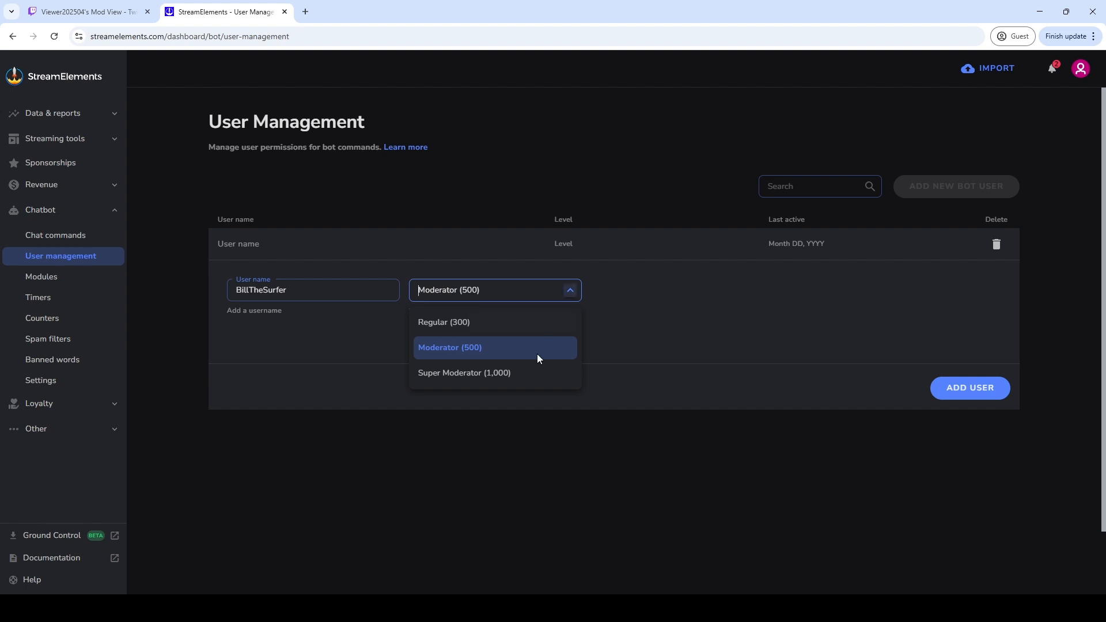
click(496, 374)
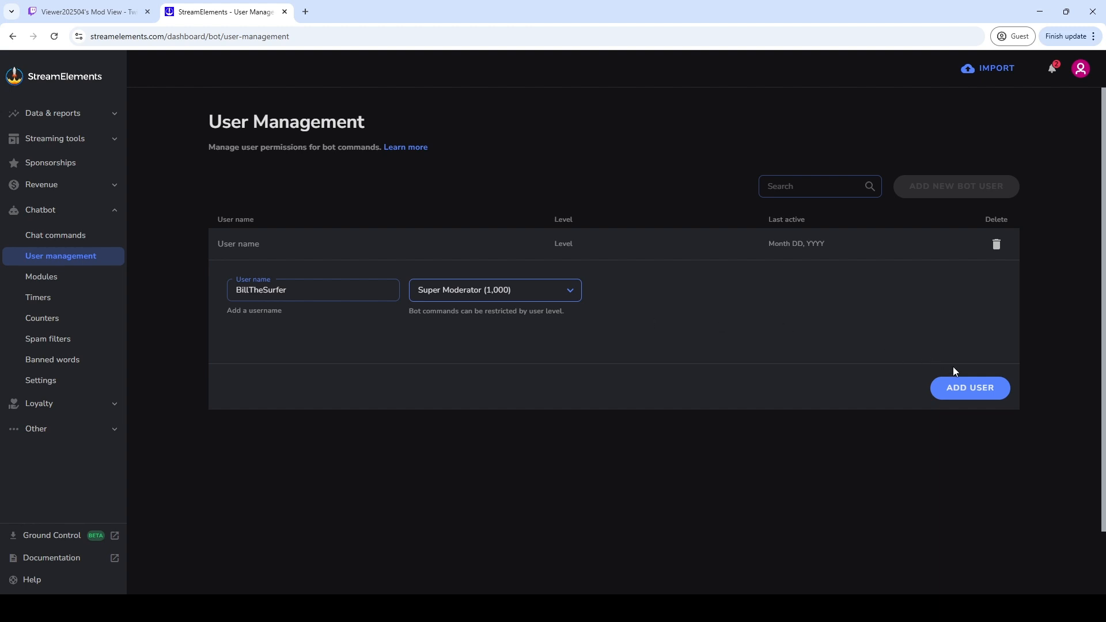
click(970, 385)
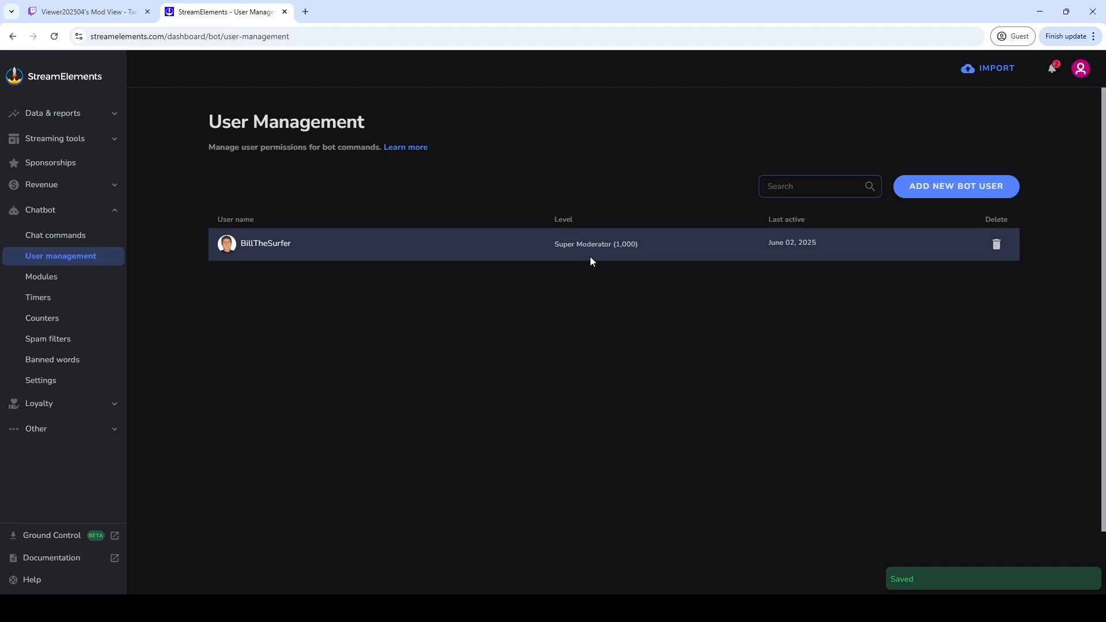
Open the default chat commands and look through the Everyone, Moderator and Super Moderator groups
click(75, 240)
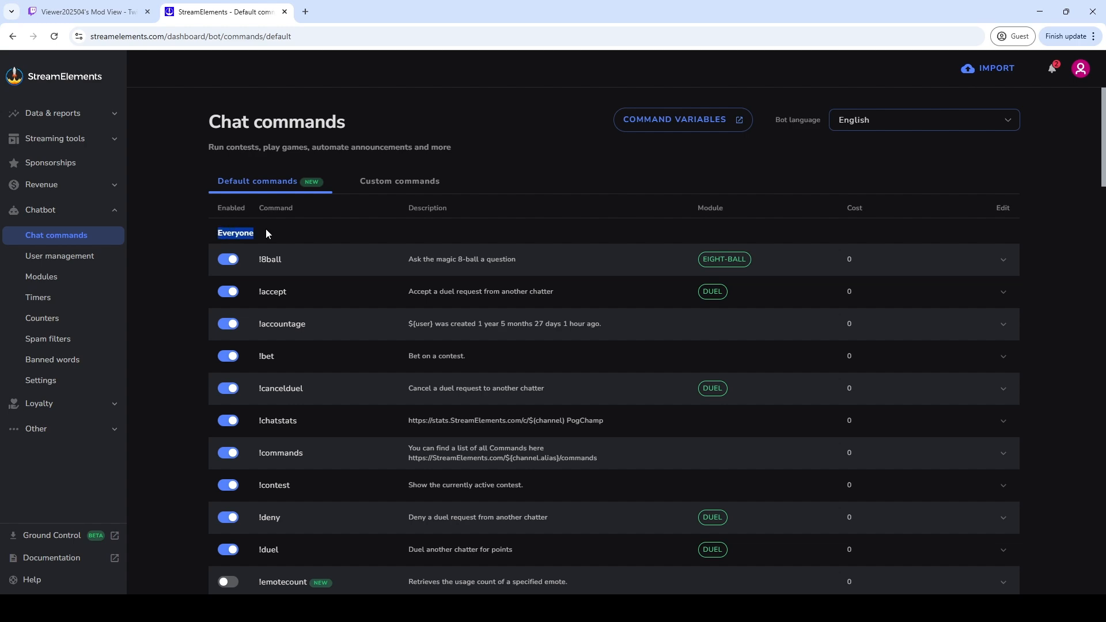
scroll(299, 363, down, 5)
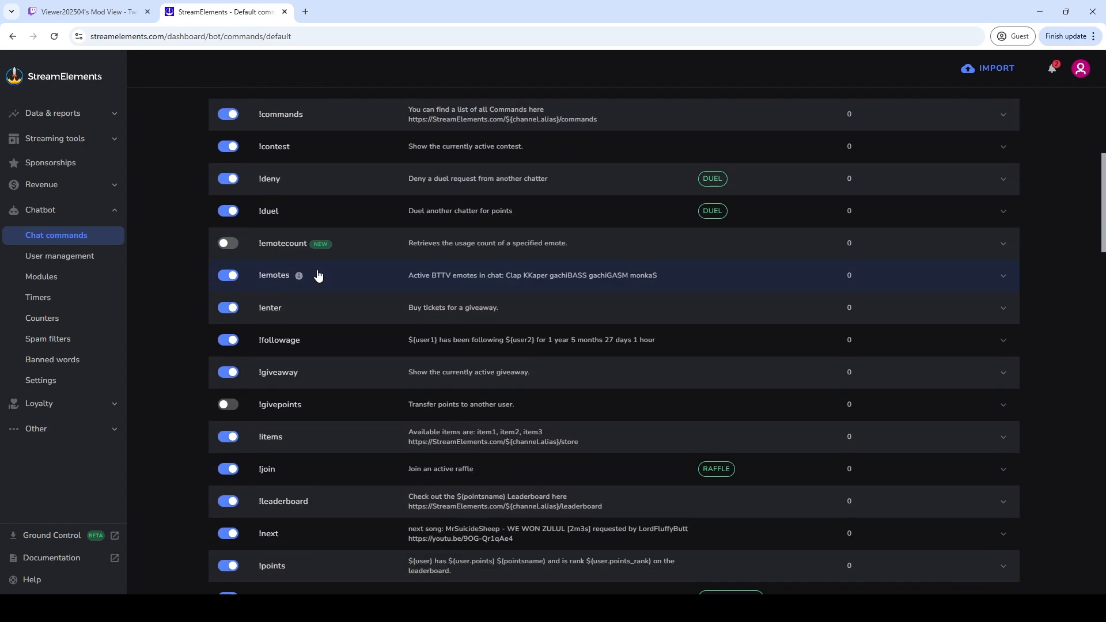
scroll(318, 275, down, 15)
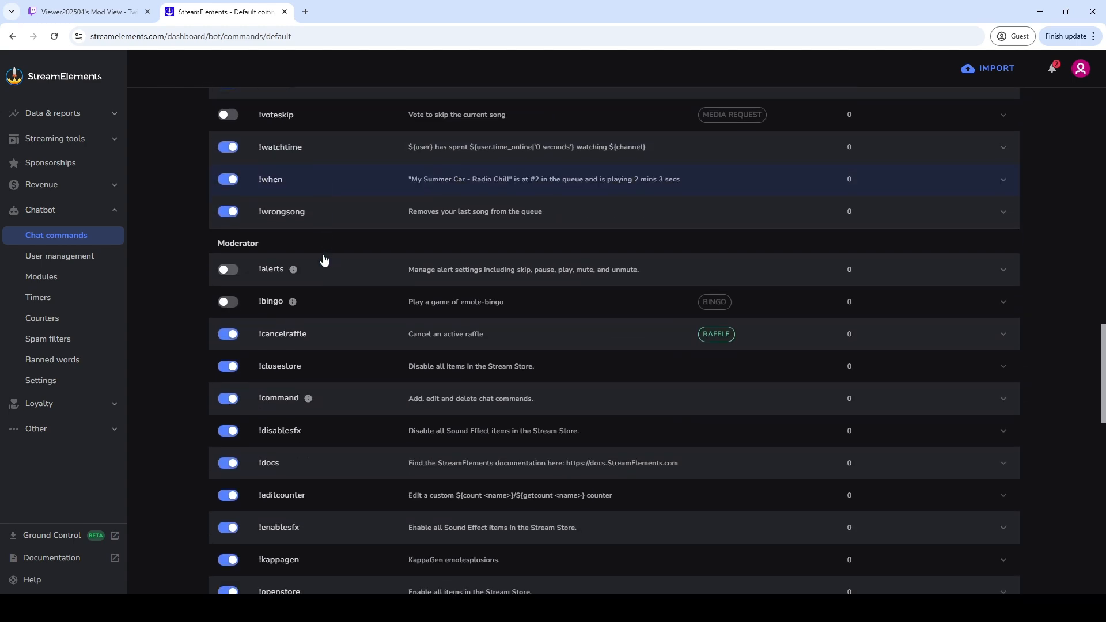
drag(217, 243, 268, 242)
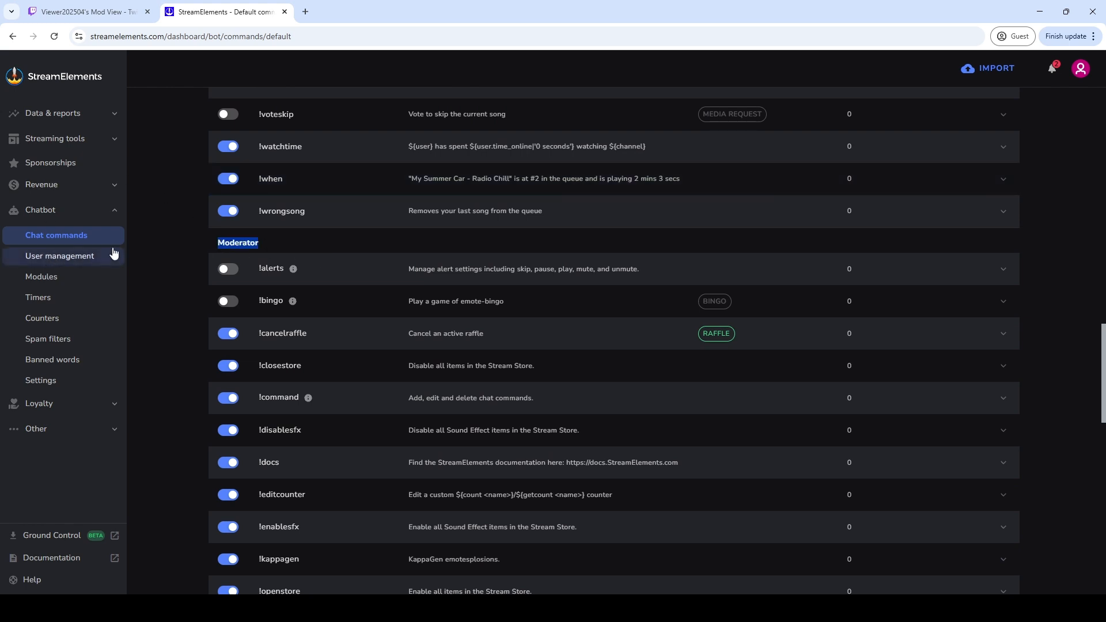
scroll(429, 327, down, 12)
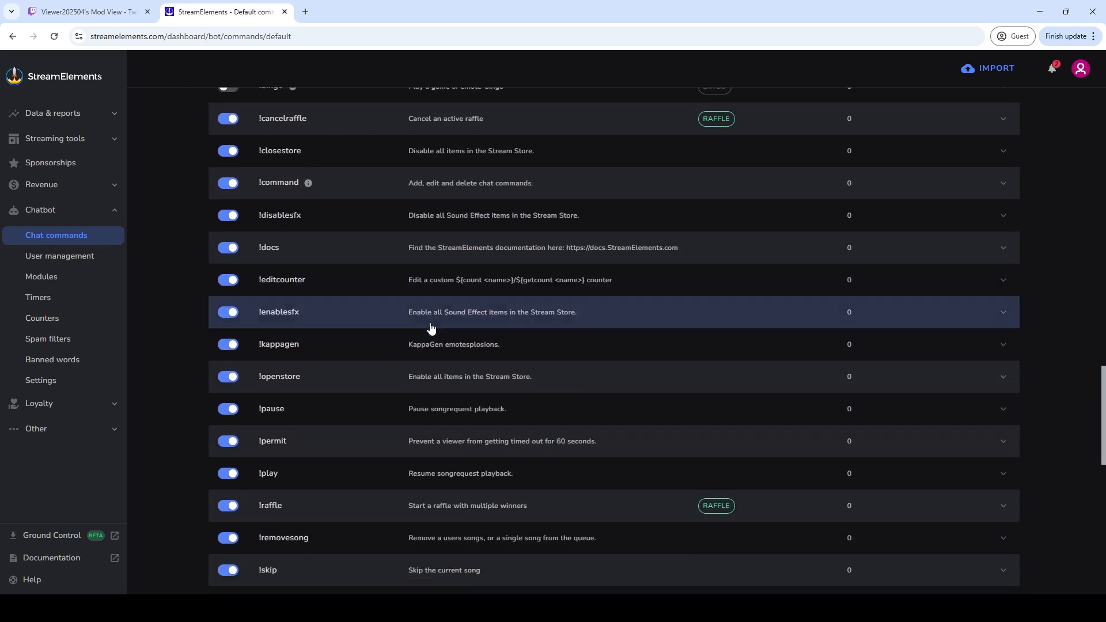
scroll(431, 324, down, 2)
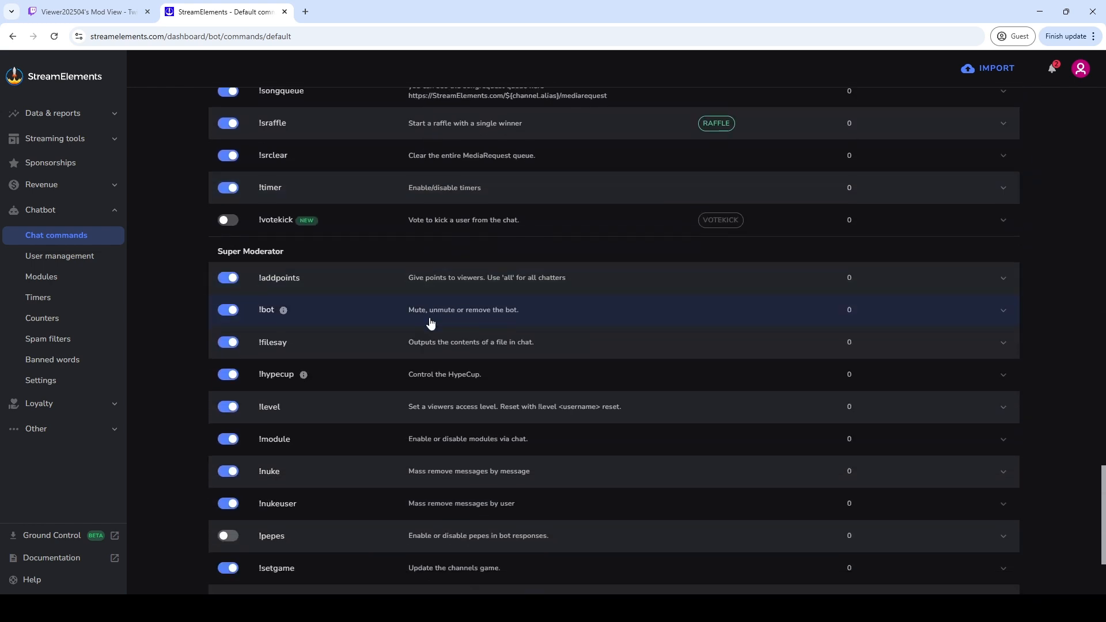
drag(219, 228, 344, 228)
scroll(343, 228, down, 2)
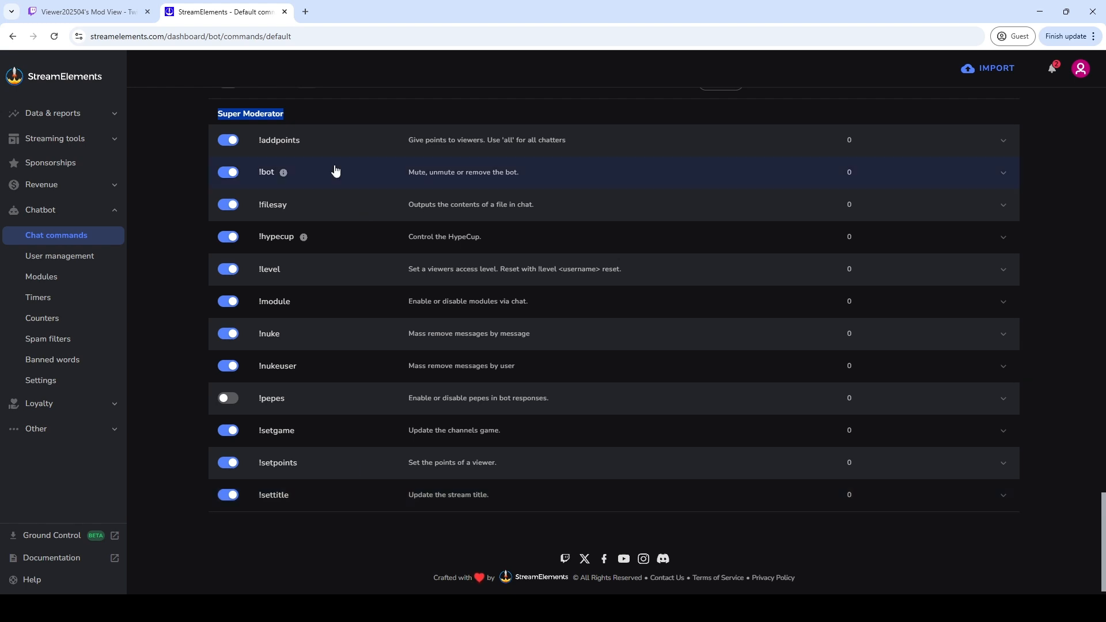
Expand the !settitle command's settings and set its minimum user level to Moderator
click(1004, 495)
scroll(655, 344, down, 4)
scroll(655, 345, down, 1)
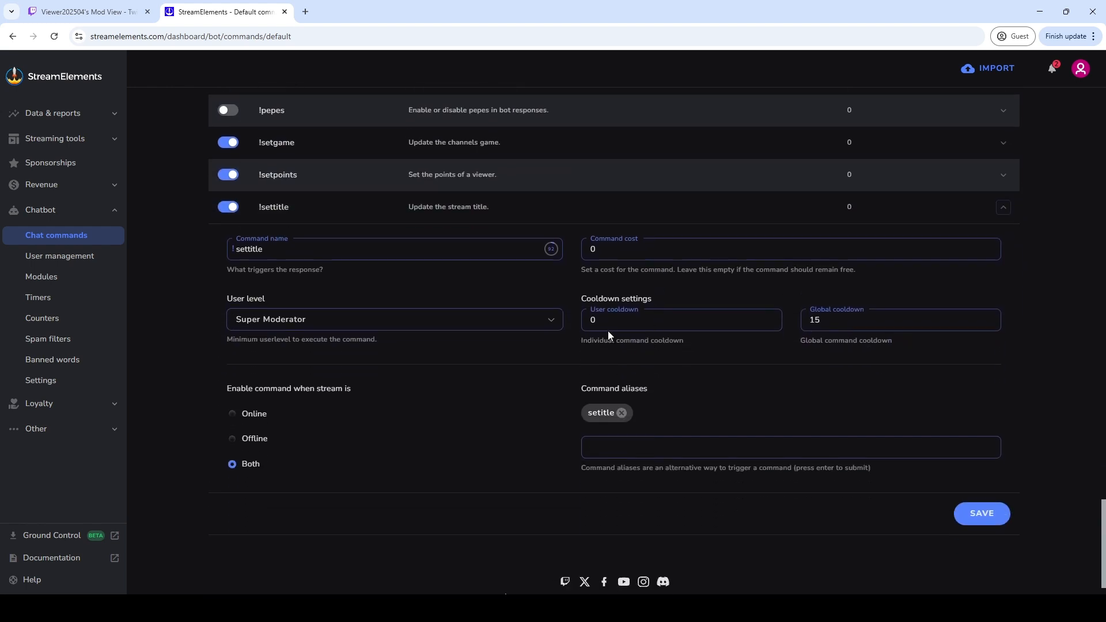
click(551, 321)
click(264, 300)
click(981, 513)
Set the !settitle command's user level back to Super Moderator and collapse its settings
click(549, 321)
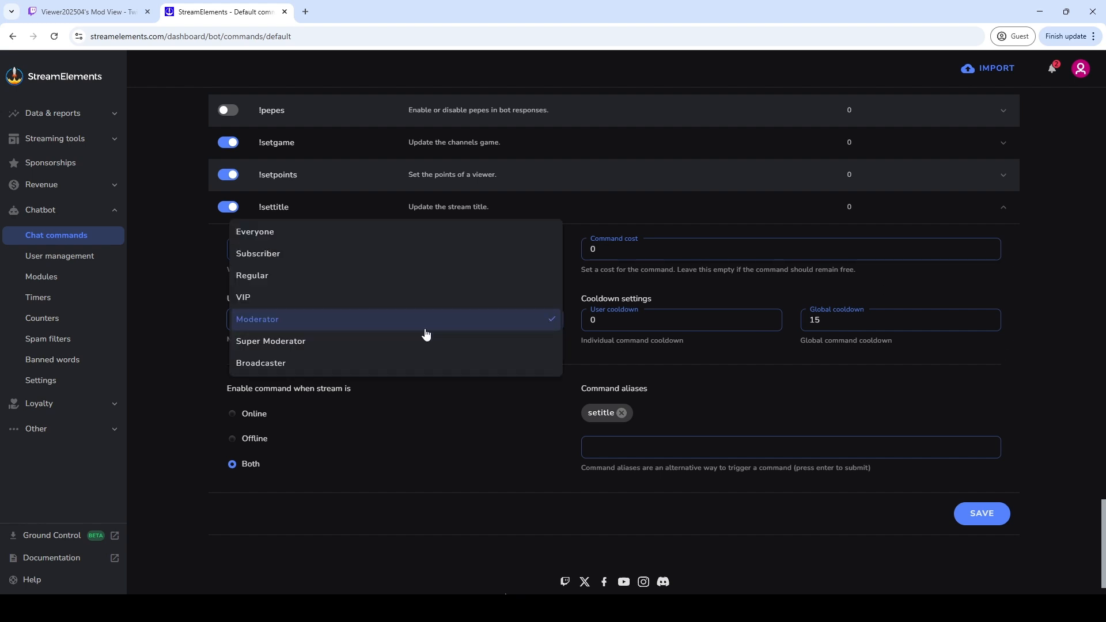
click(299, 343)
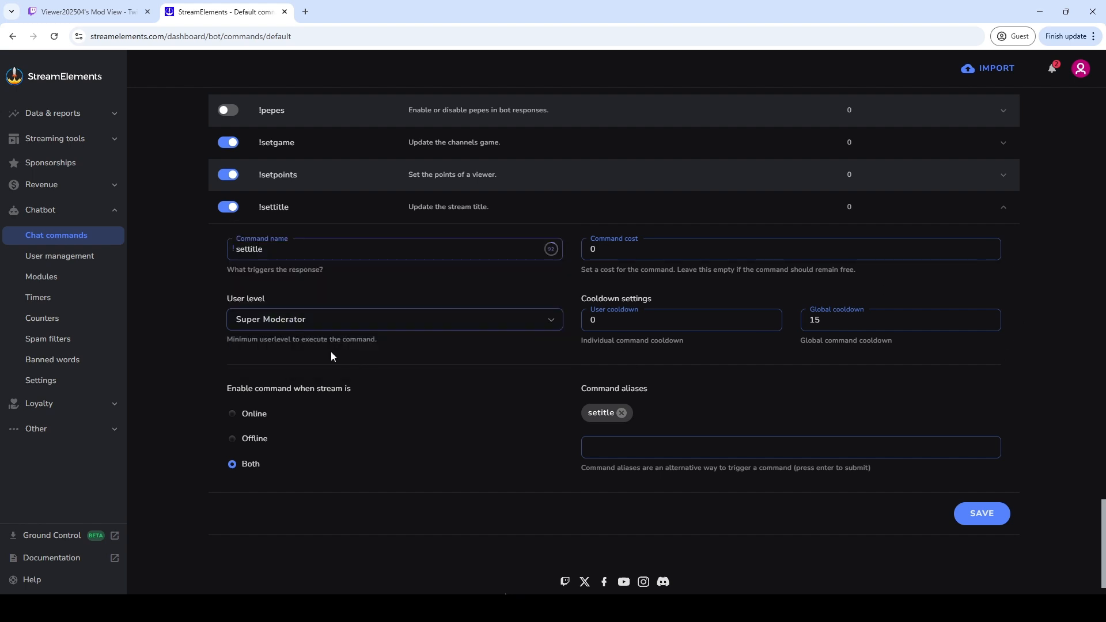
click(999, 216)
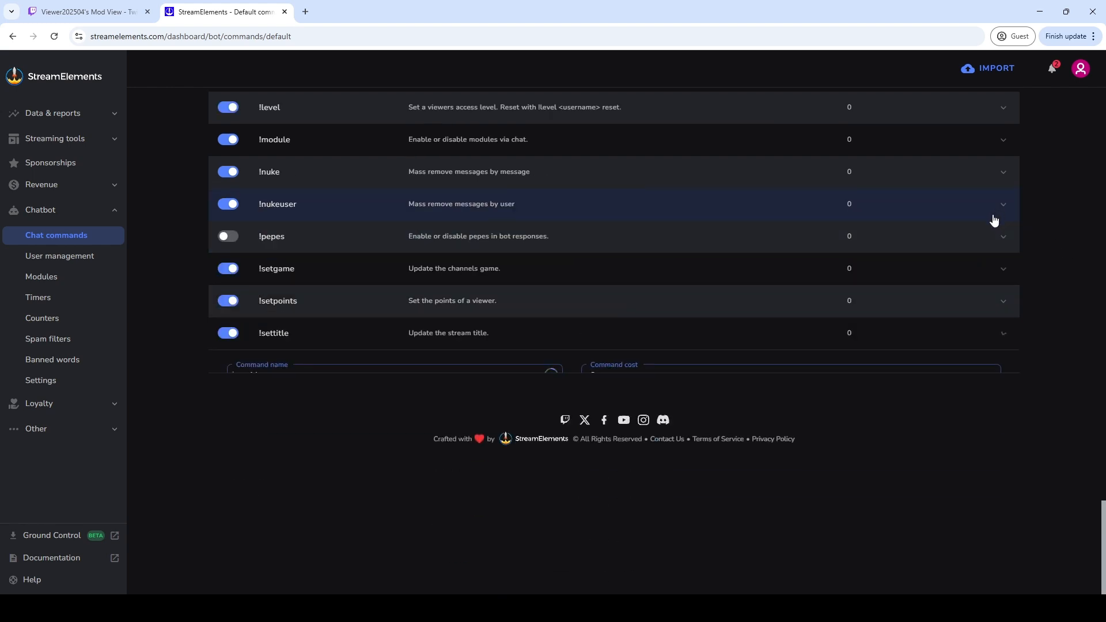
scroll(334, 363, up, 4)
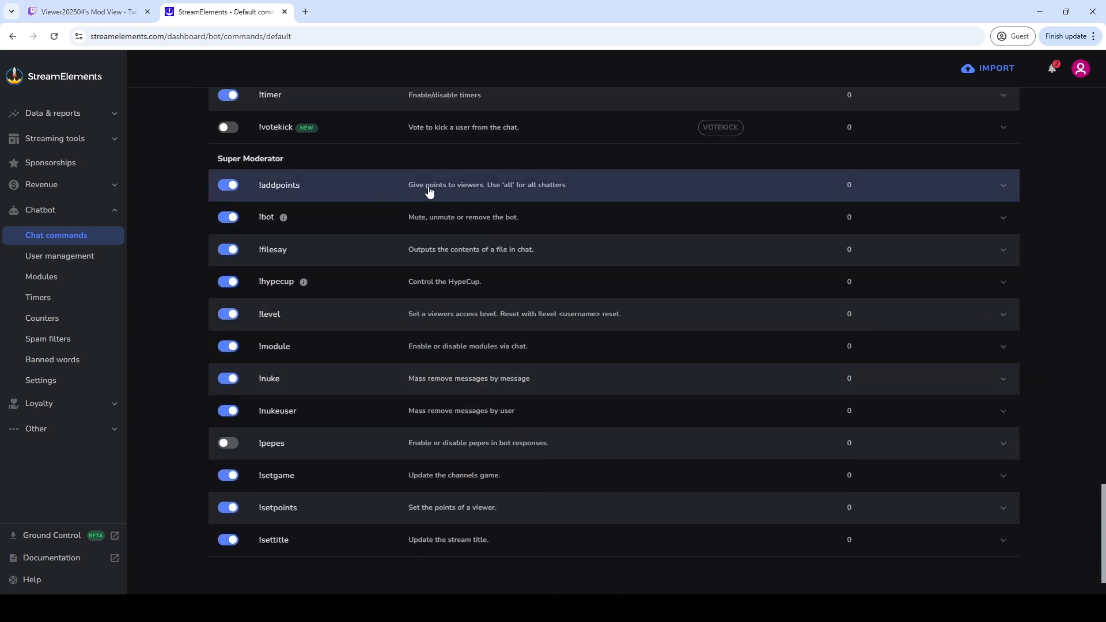
Expand the !addpoints command's settings and review its command name and command aliases
click(471, 195)
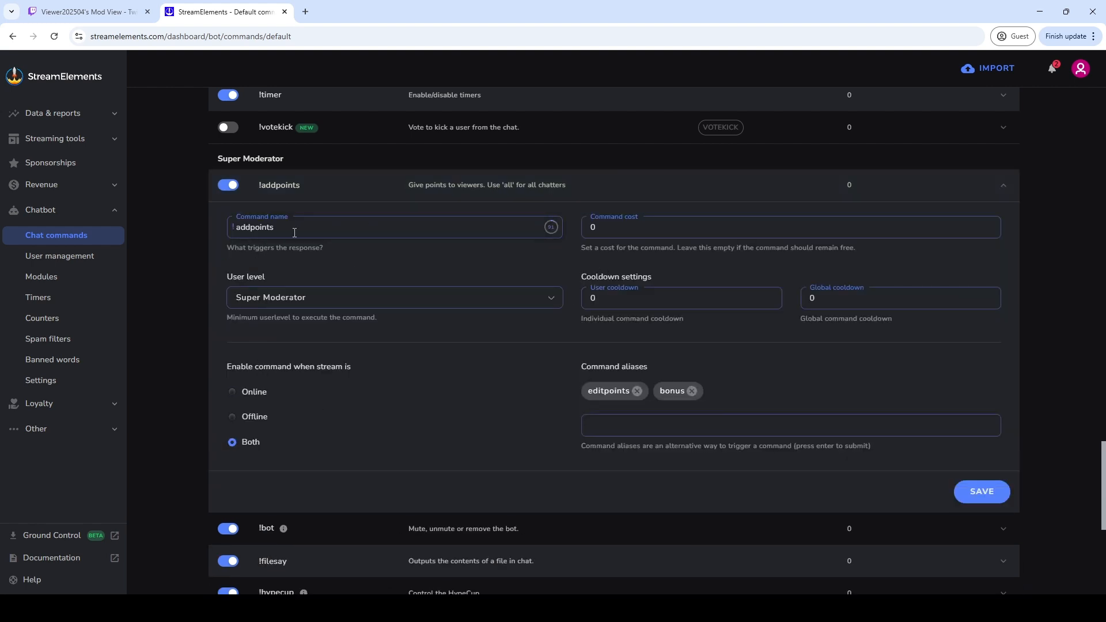
drag(275, 228, 198, 246)
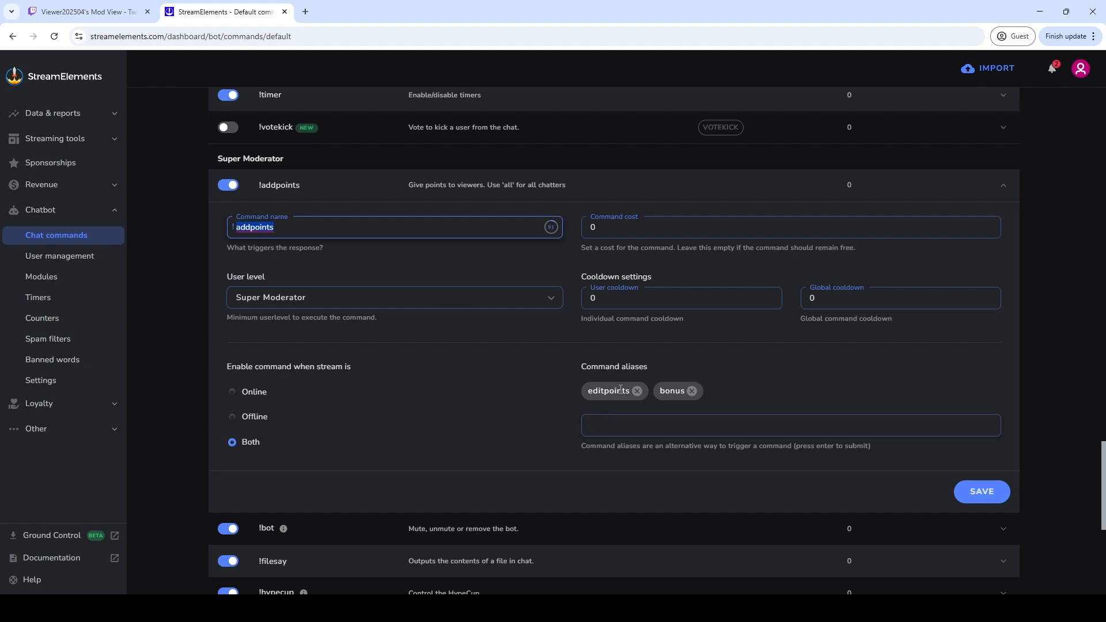
drag(583, 368, 694, 363)
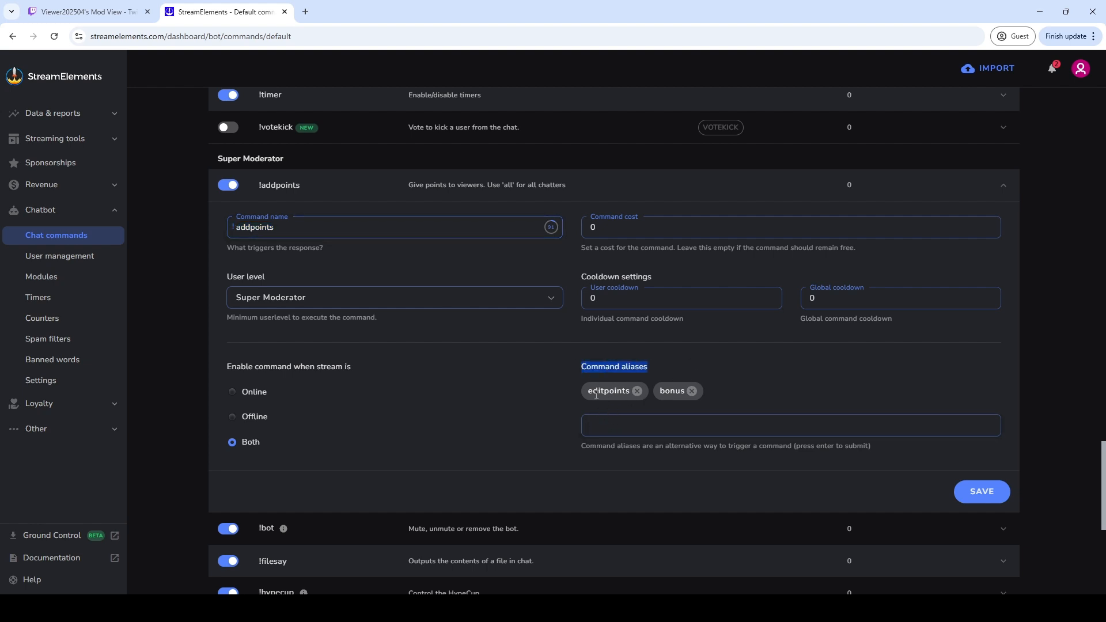
scroll(505, 361, down, 2)
scroll(479, 336, down, 1)
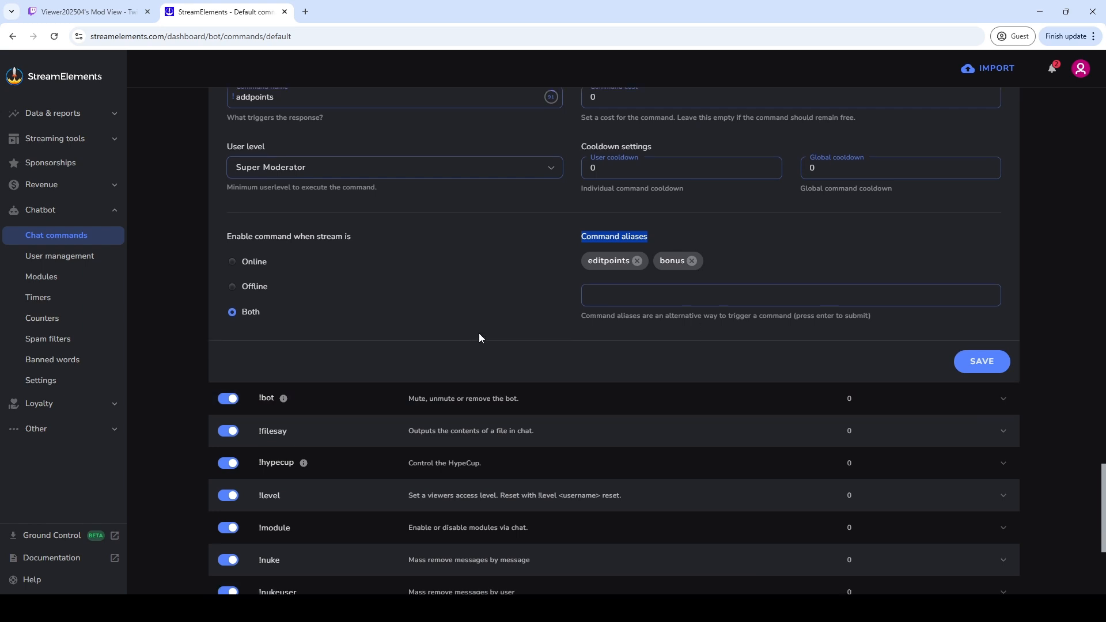
scroll(479, 337, down, 3)
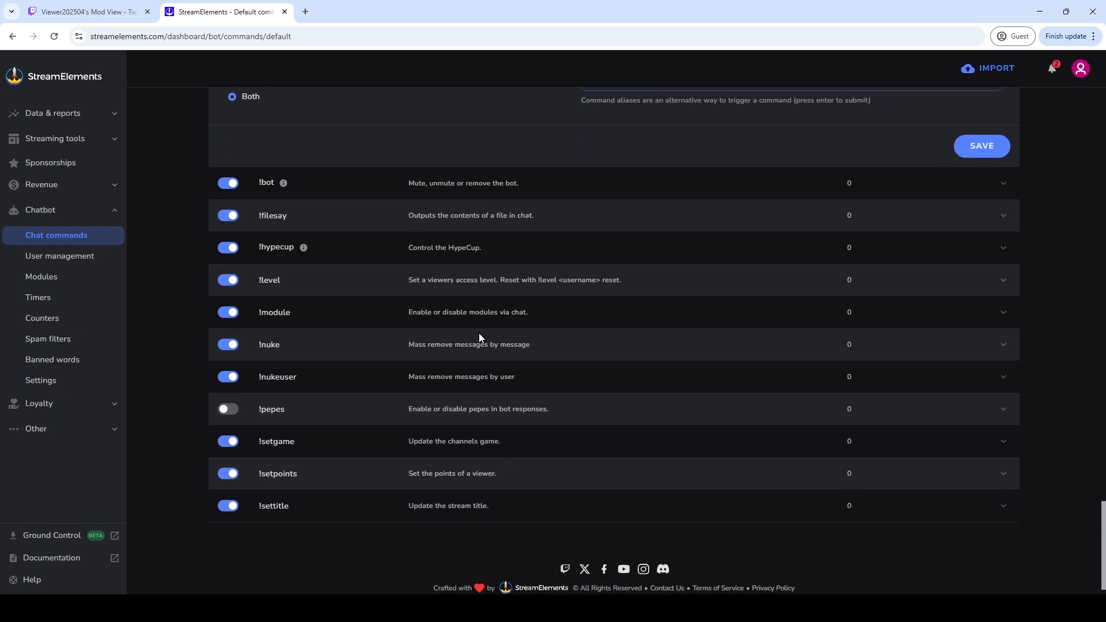
Expand the !setpoints command's settings and review its command name
click(461, 474)
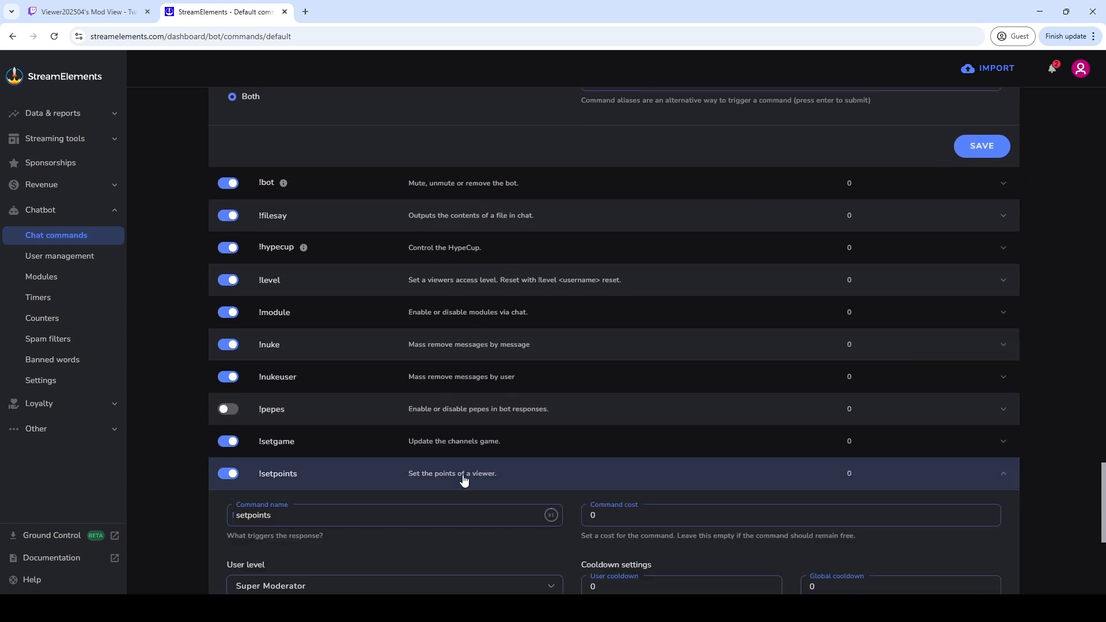
scroll(509, 372, down, 4)
scroll(509, 373, down, 1)
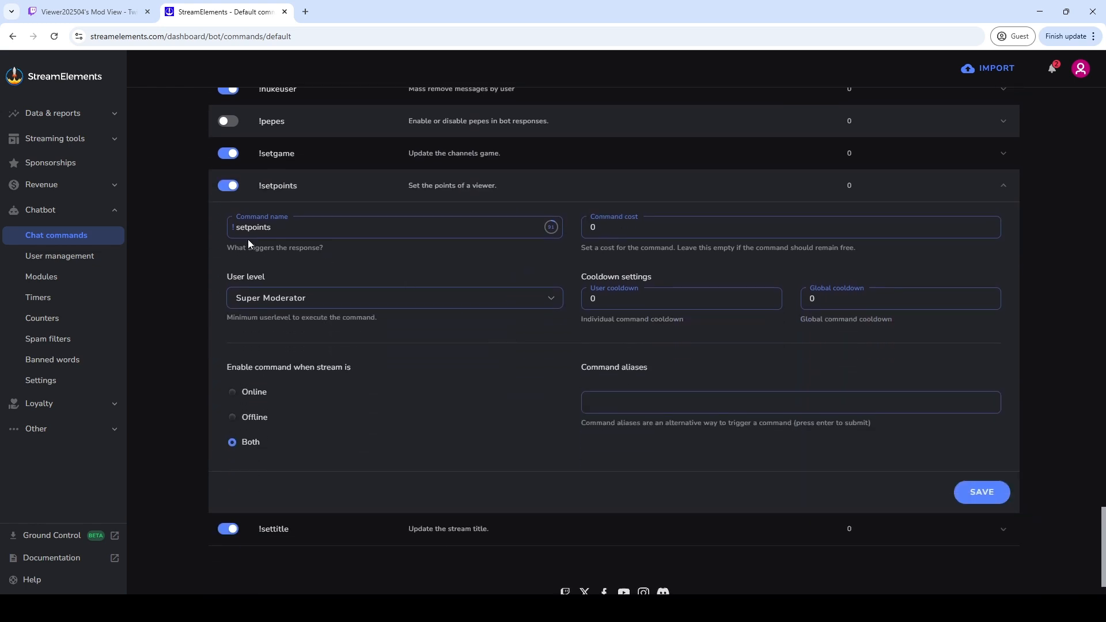
drag(271, 228, 196, 226)
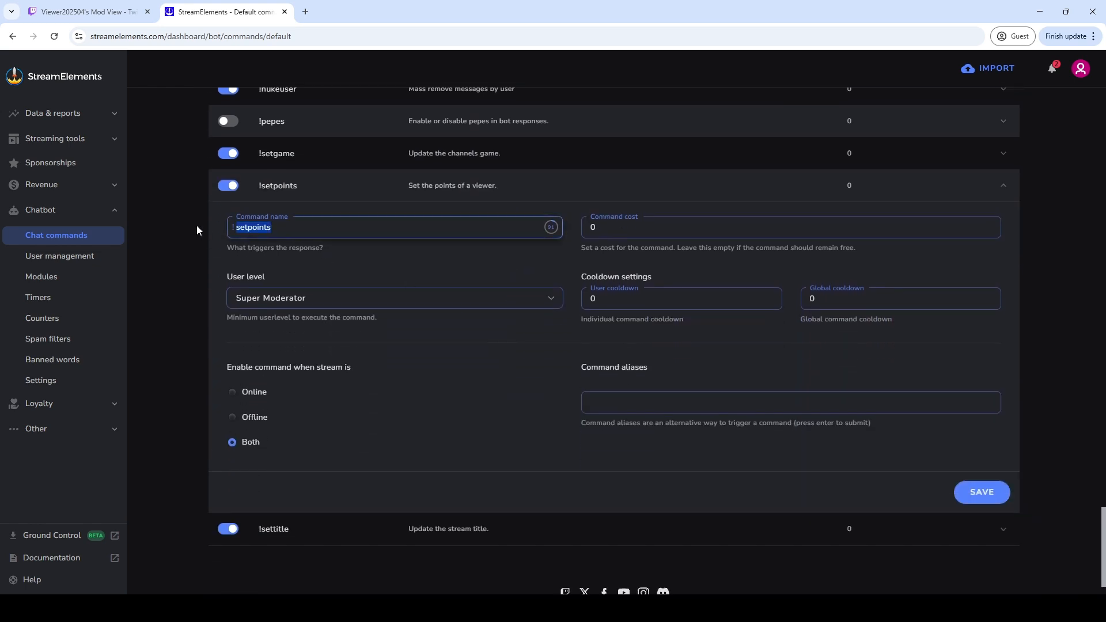
Switch to the Twitch Mod View and try the !setpoints command in chat with a viewer's username and 1000000
click(94, 17)
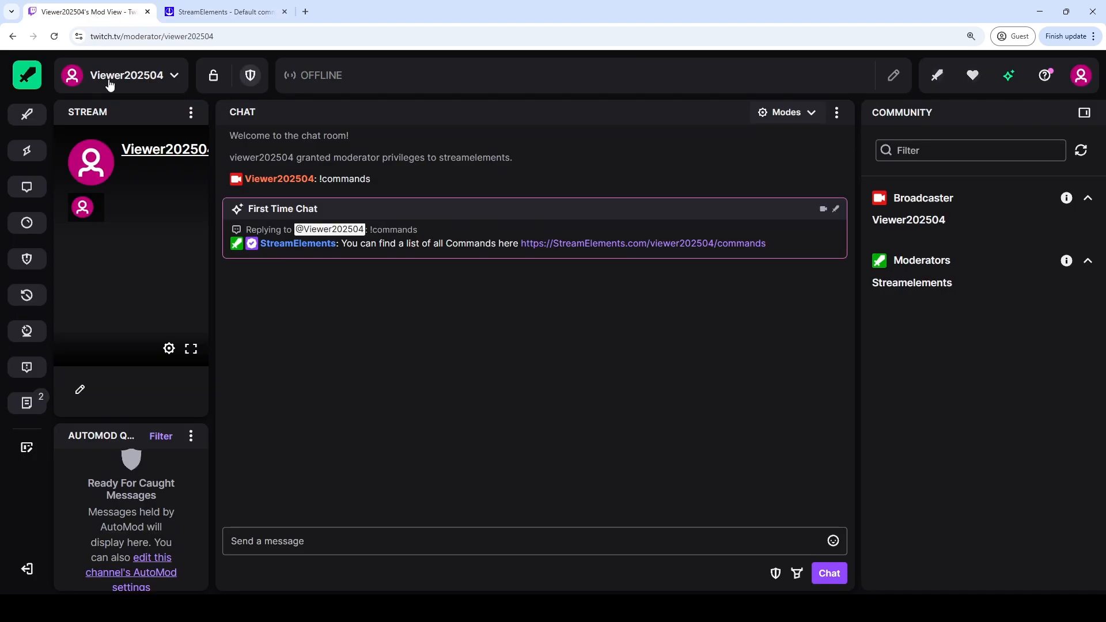
click(473, 547)
text(!setp)
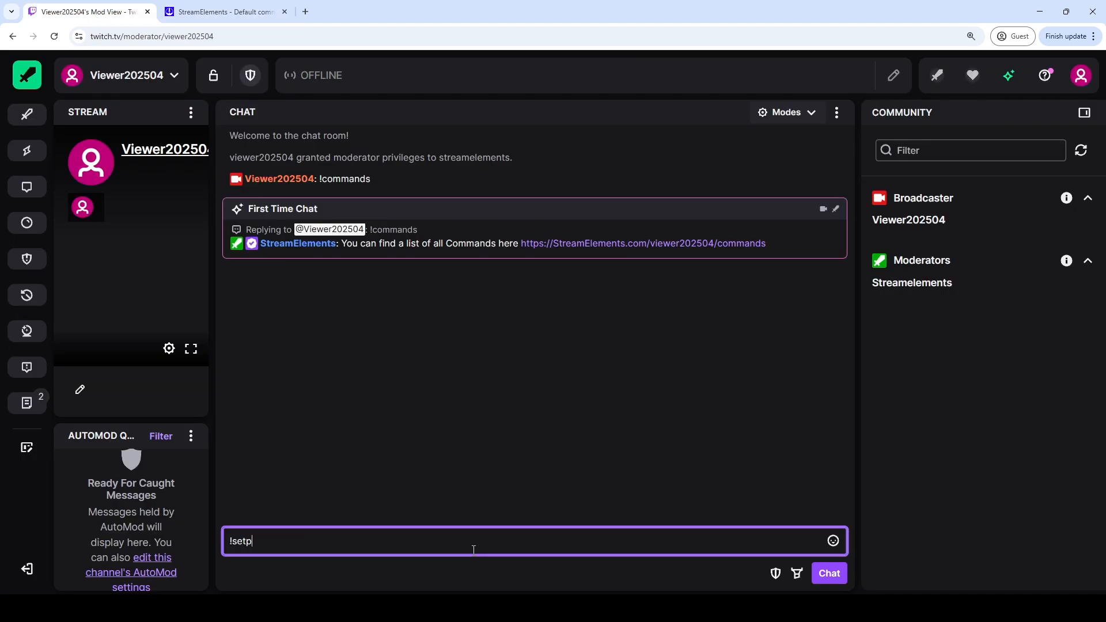
text(oints BillTheSurfer 1000000)
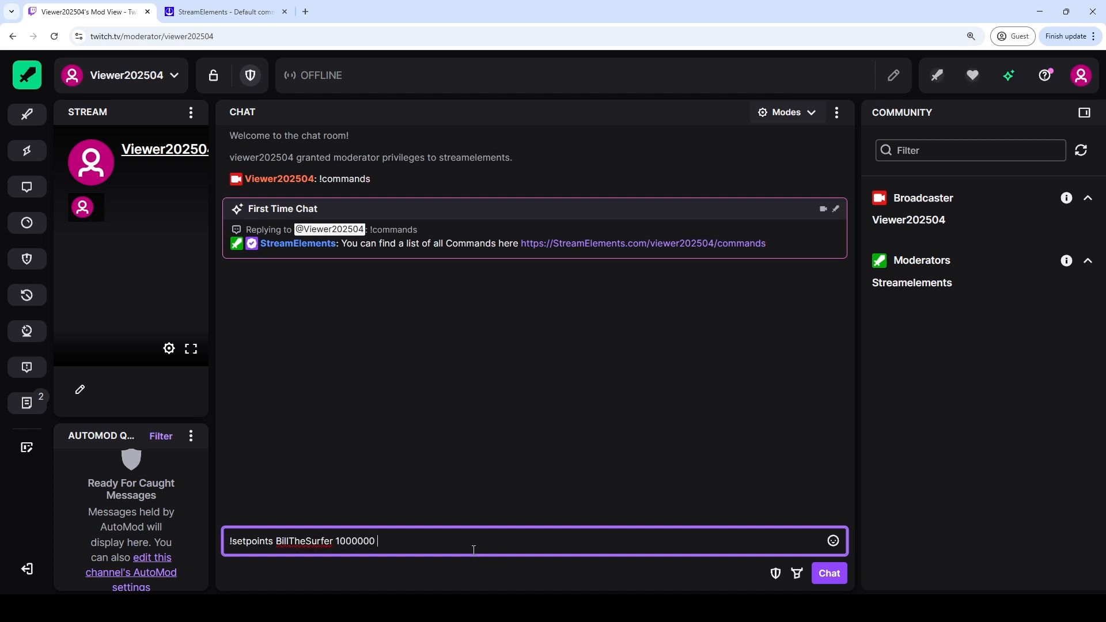
key(Return)
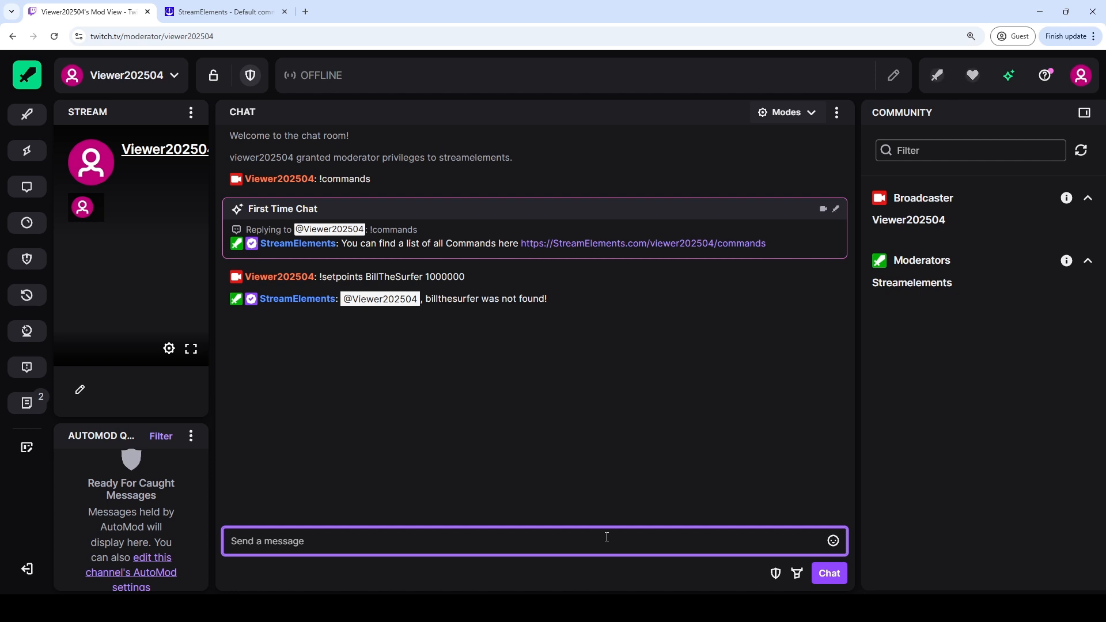
Refresh the community list and try the copied points command in chat as "!setpoints StreamElements 1000000"
click(1080, 149)
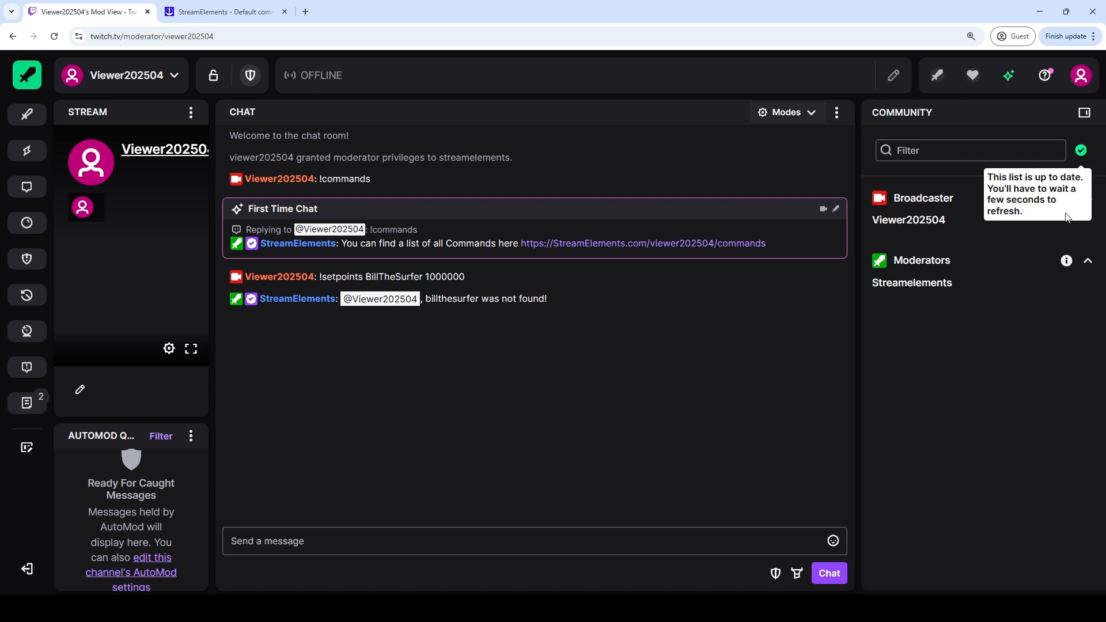
click(434, 543)
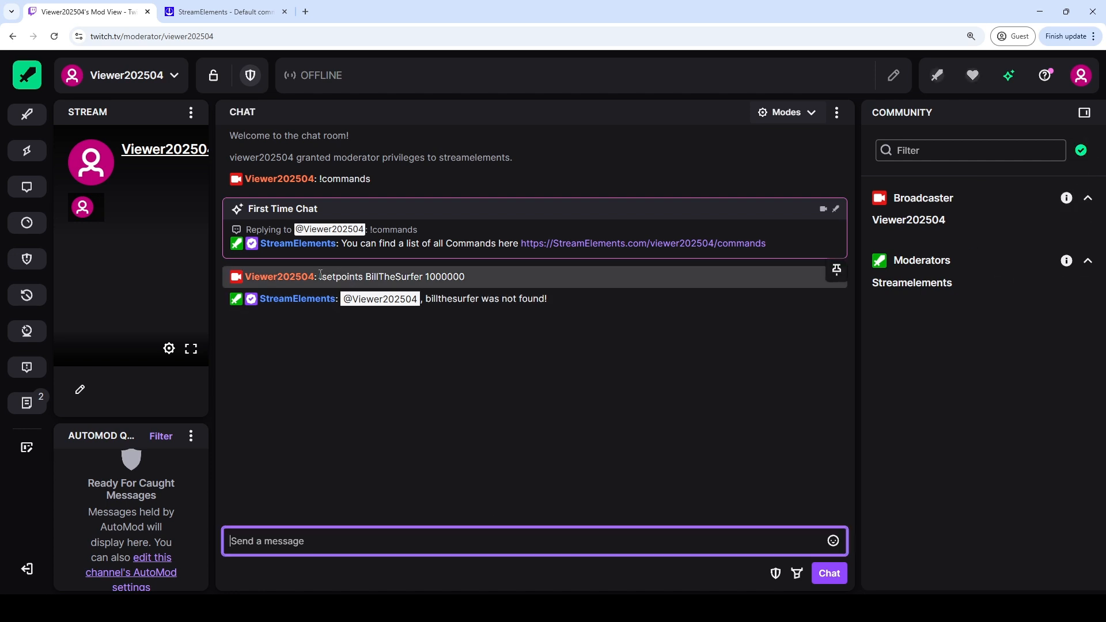
drag(320, 275, 477, 272)
key(ctrl+c)
click(419, 547)
key(ctrl+v)
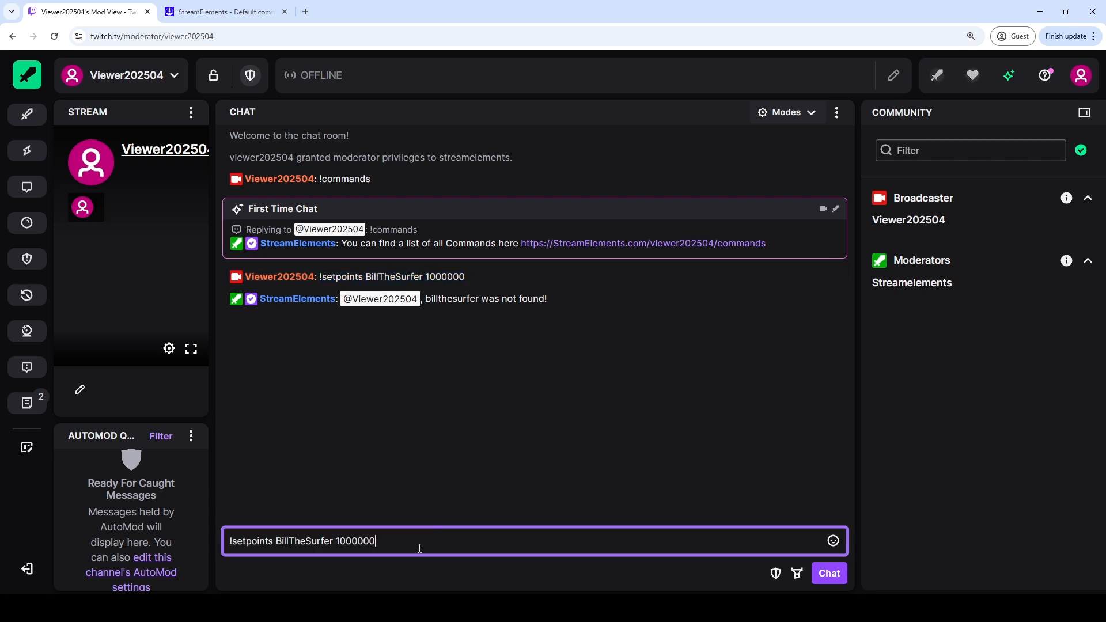
double_click(291, 541)
text(StreamElement)
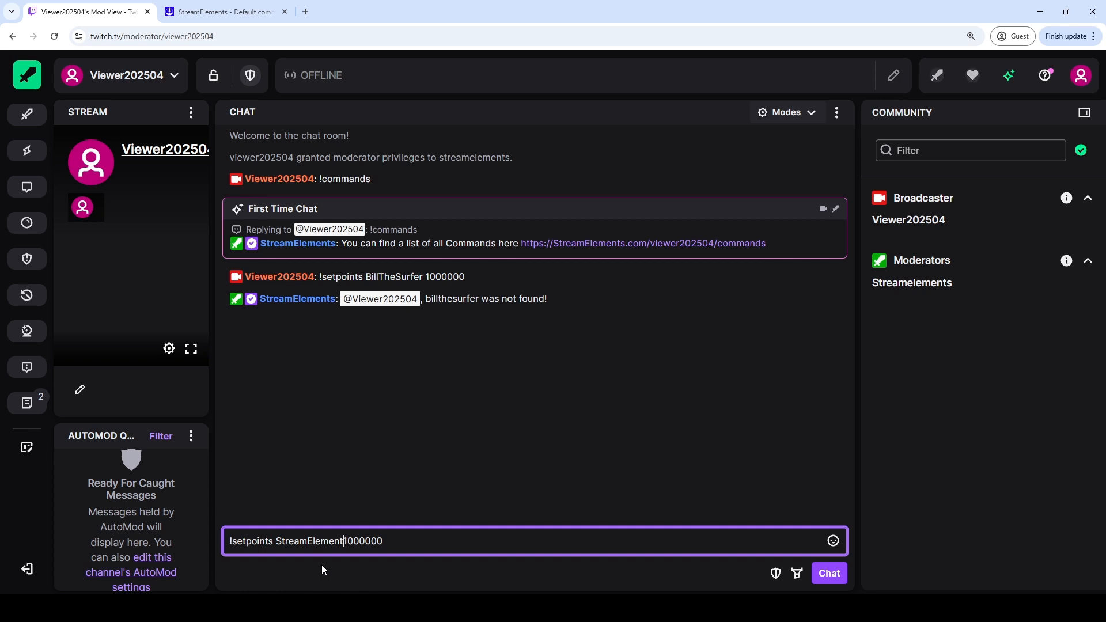
text(s)
key(Return)
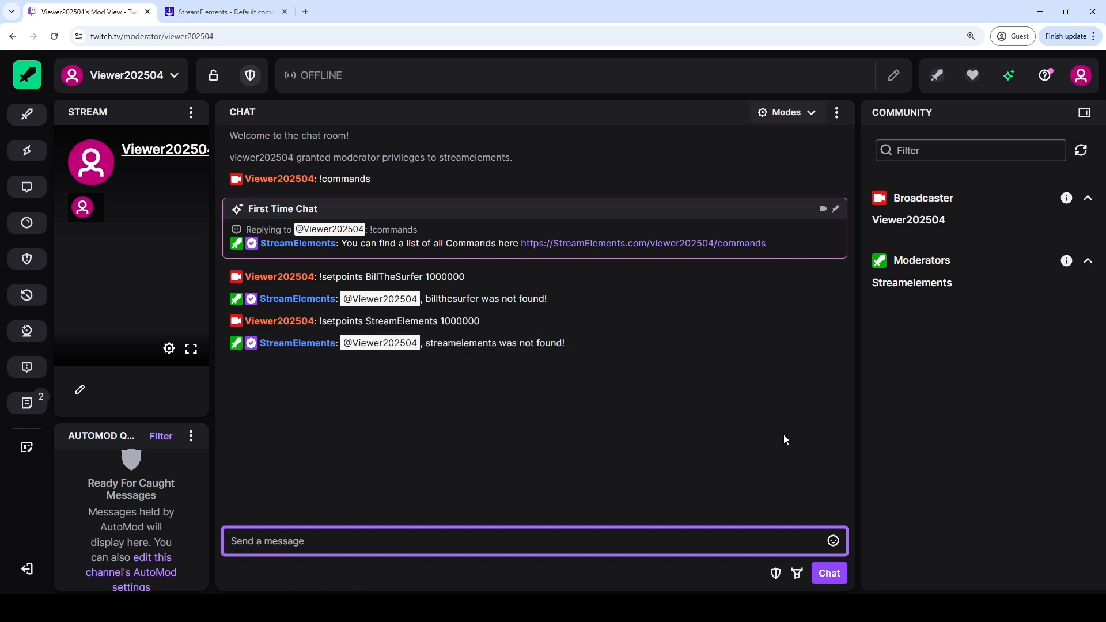
Try to give the listed bot moderator points by sending "!addpoints 10 Streamelements" in chat
drag(952, 285, 875, 288)
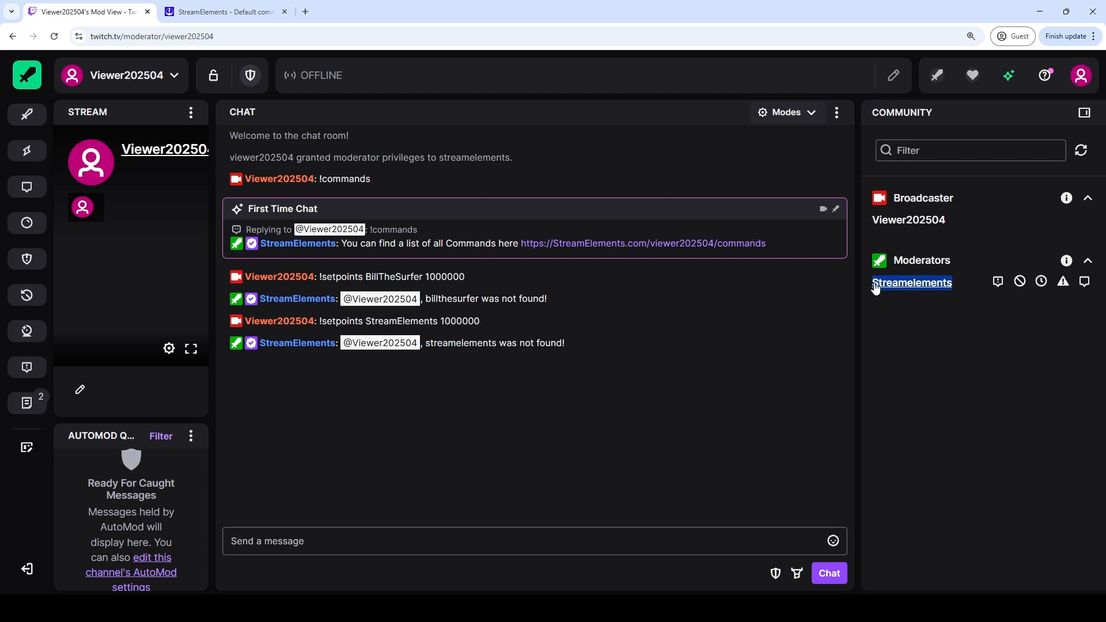
click(477, 541)
text(!)
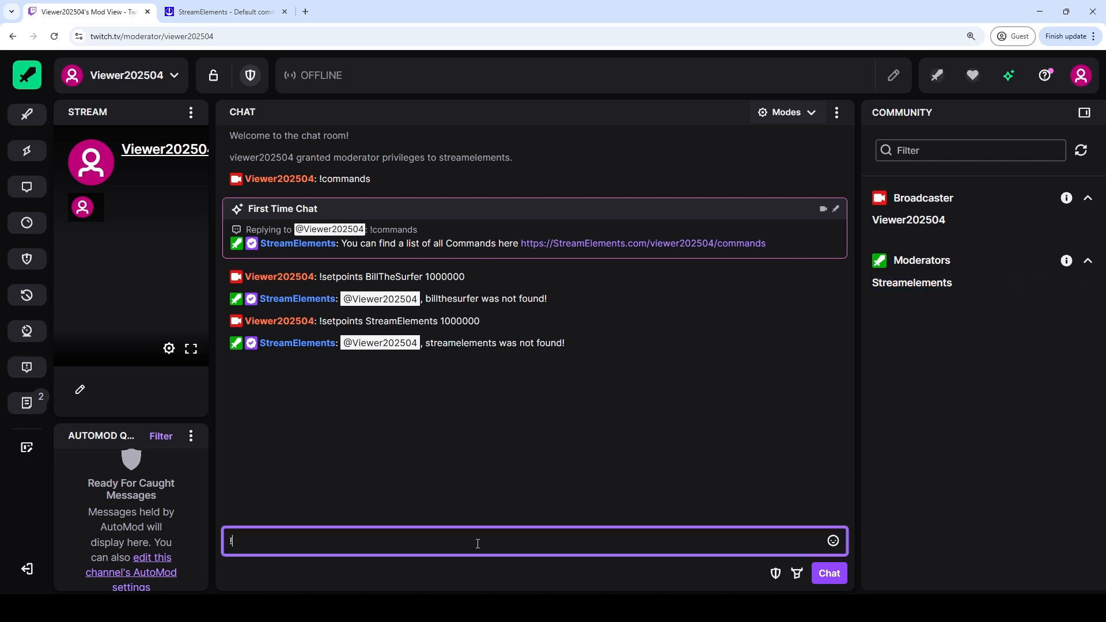
text(addpoints 10 Streamelements)
key(Return)
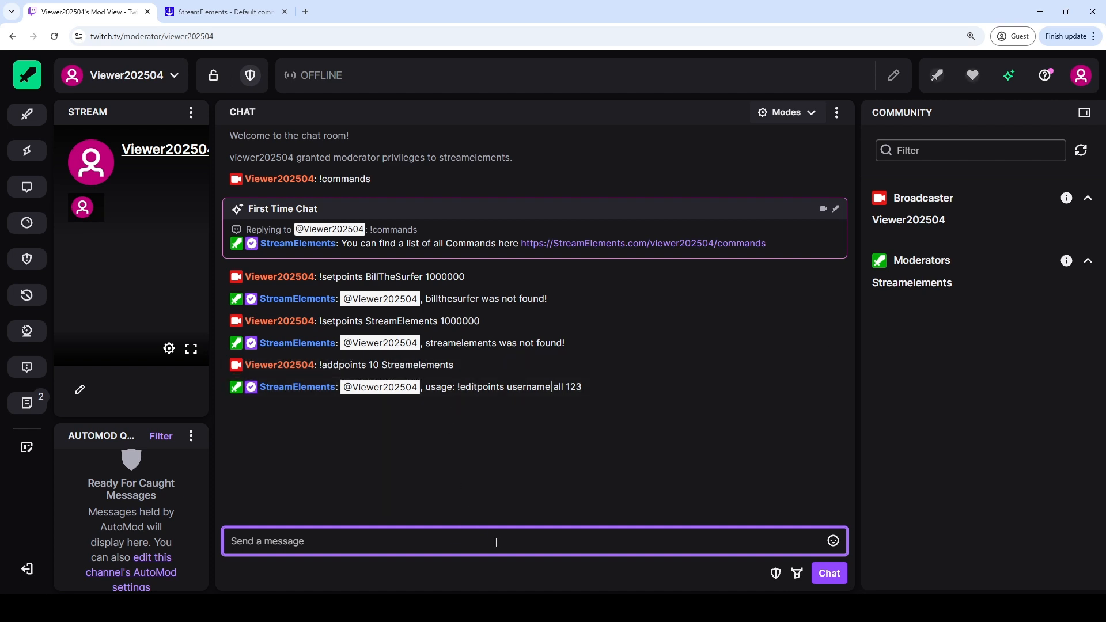
Send "!addpoints Streamelements 10" in chat, with the username before the amount
text(!addpoints Streamelements 10)
key(Return)
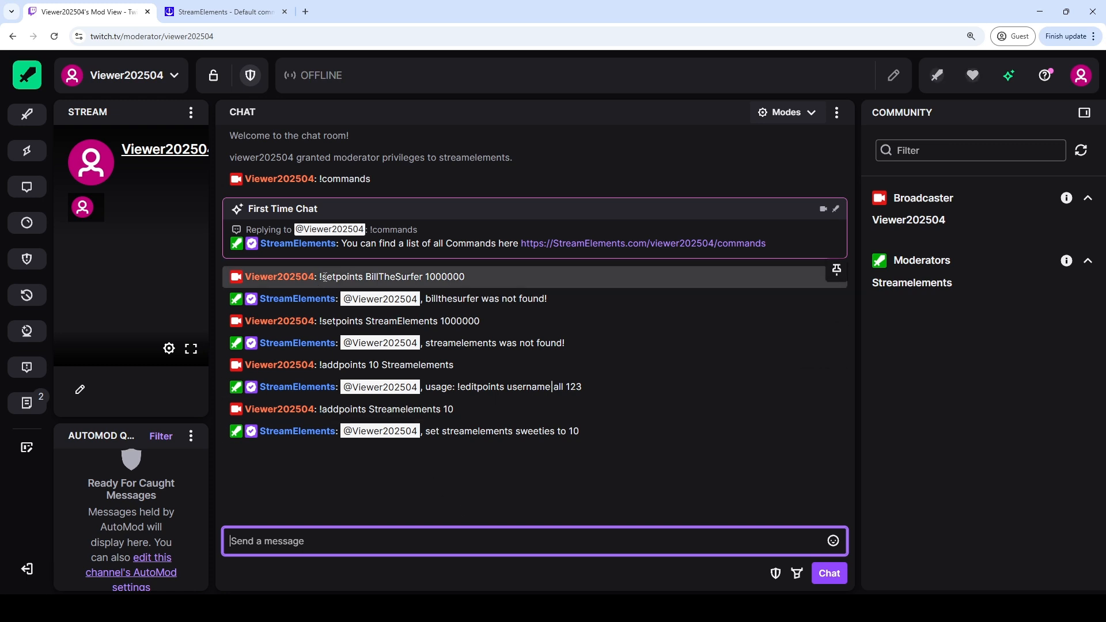
drag(320, 365, 464, 368)
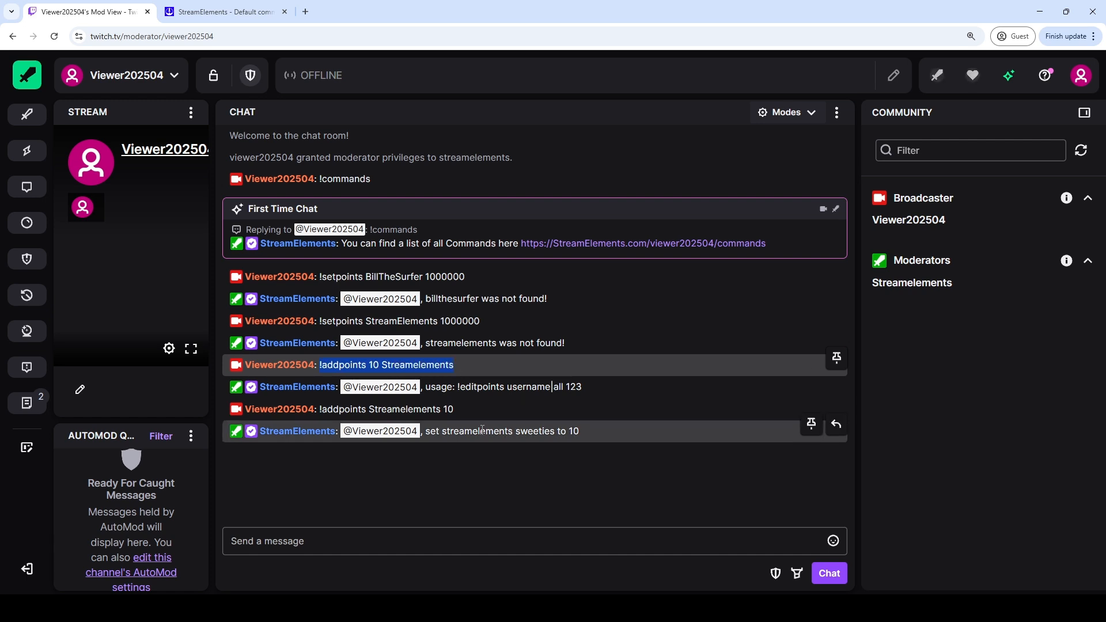
click(322, 276)
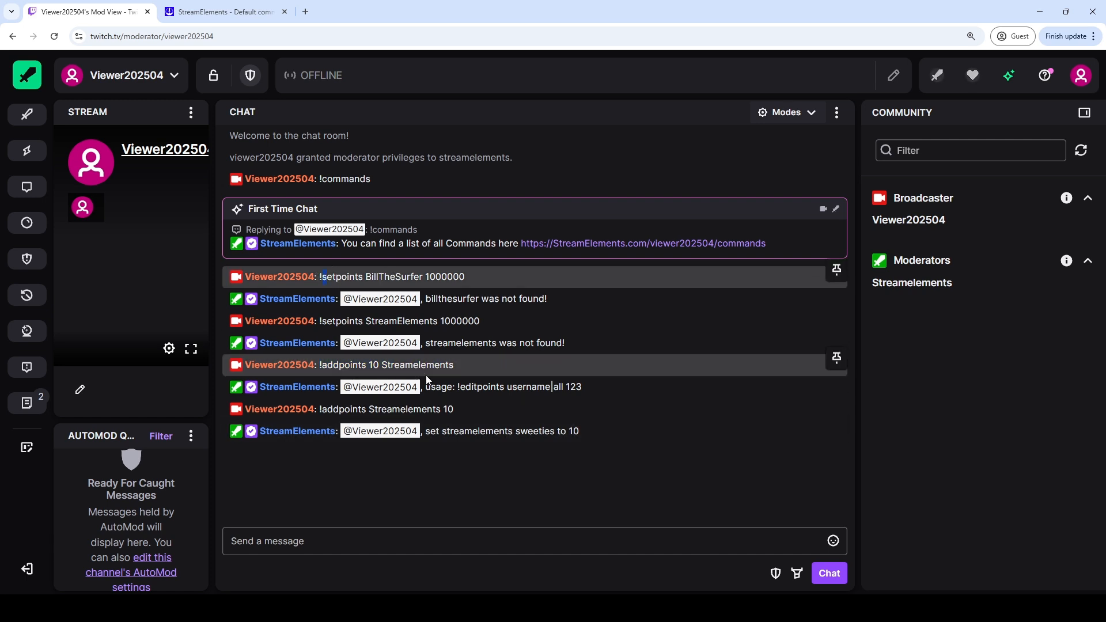
Copy the earlier "!setpoints StreamElements 1000000" message, resend it in chat and check the points name in the bot's reply
drag(480, 321, 432, 316)
drag(340, 320, 320, 321)
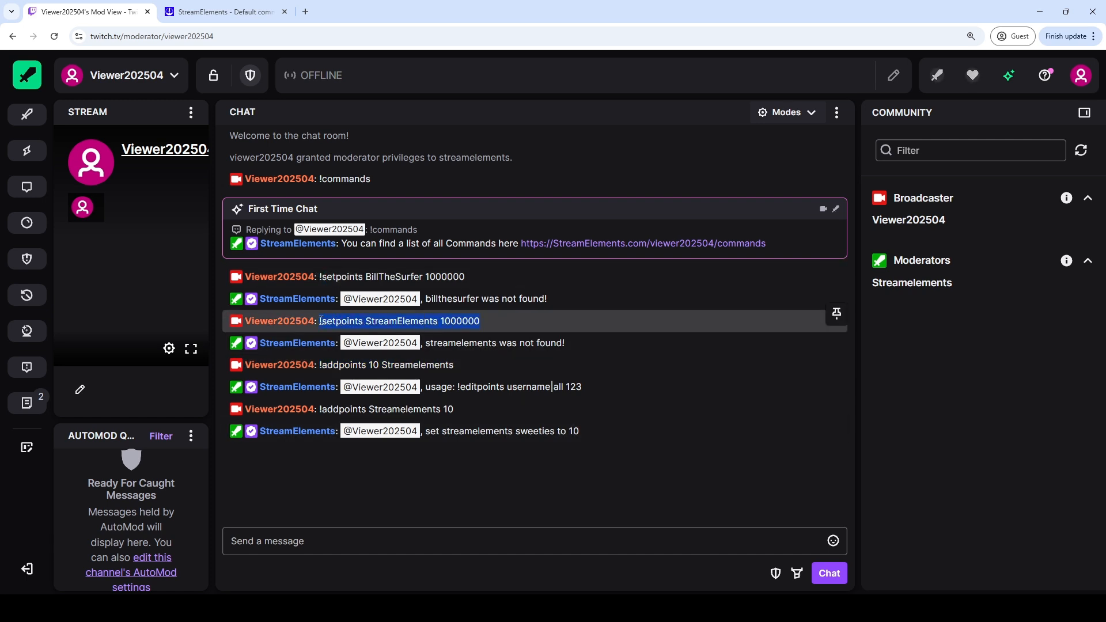
click(417, 547)
key(ctrl+v)
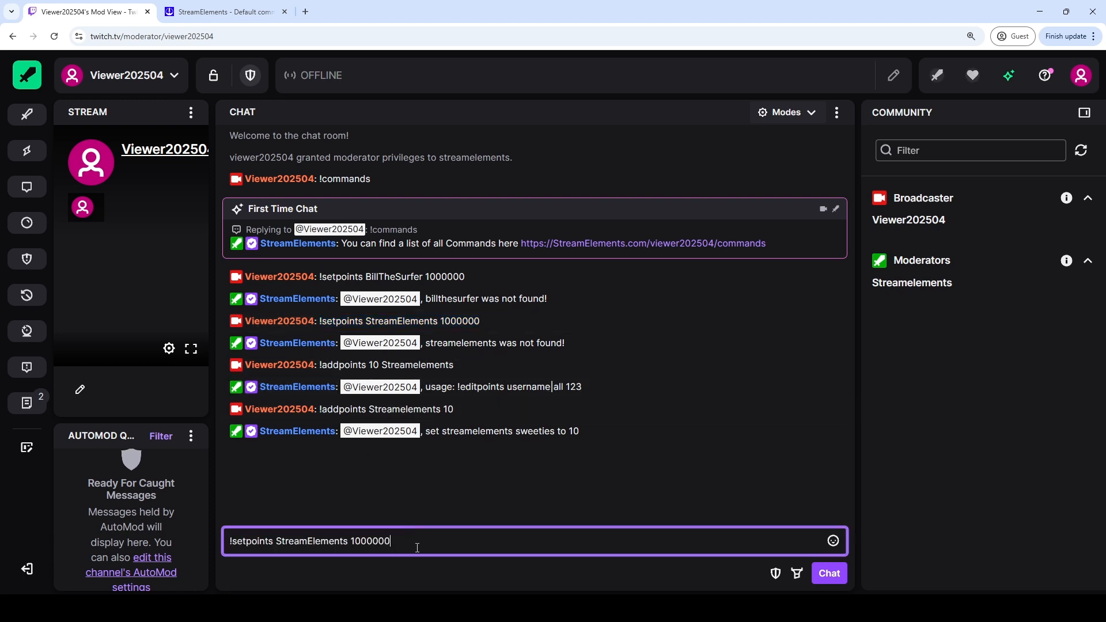
key(Return)
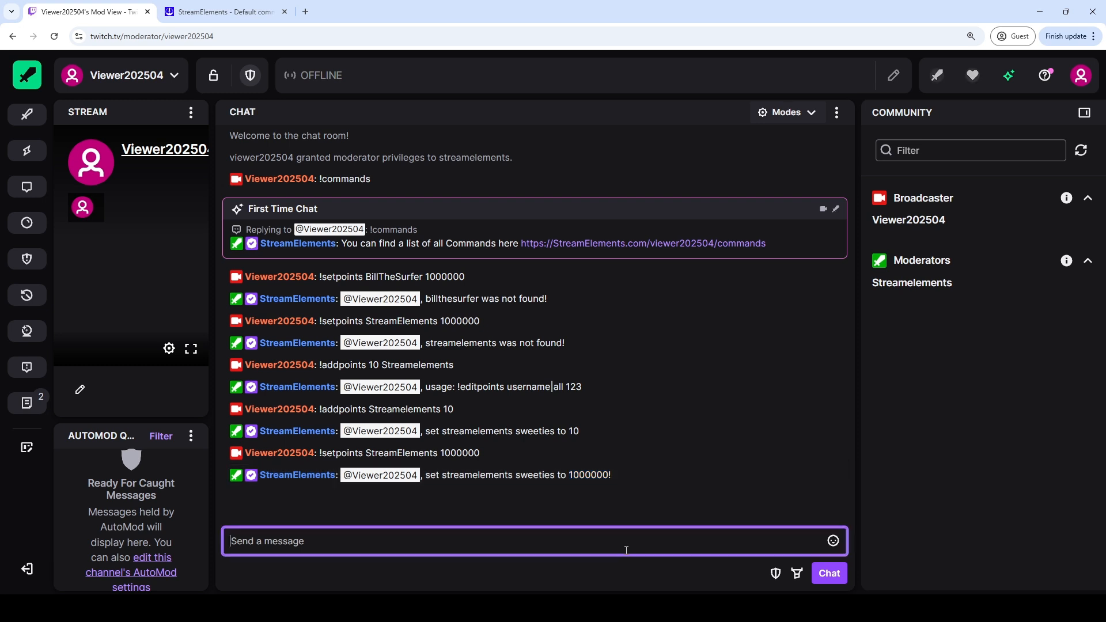
double_click(544, 475)
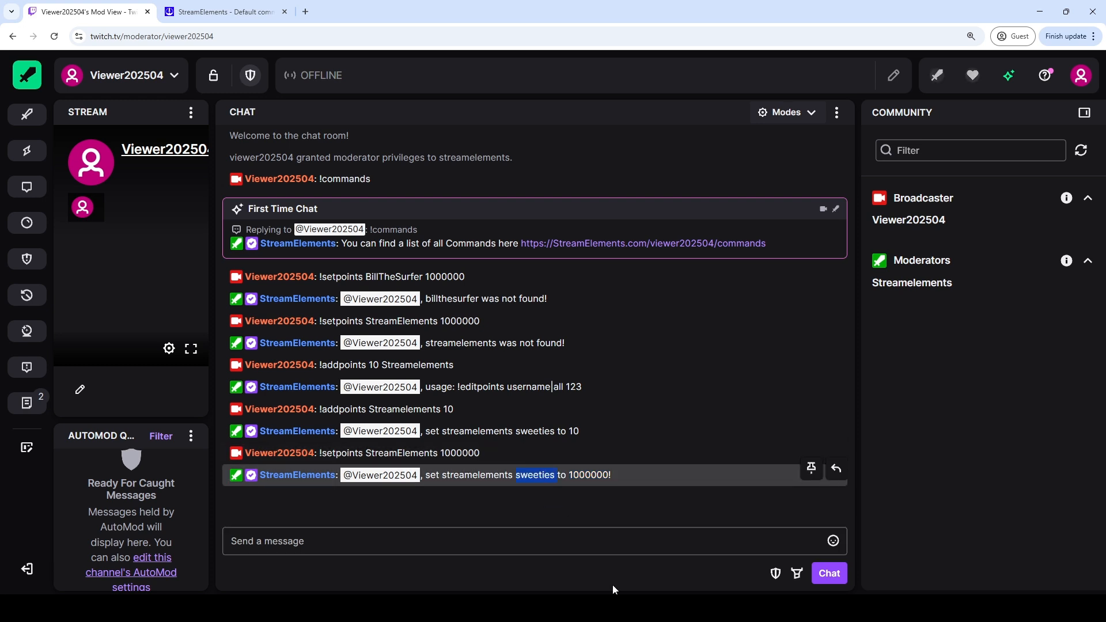
click(616, 549)
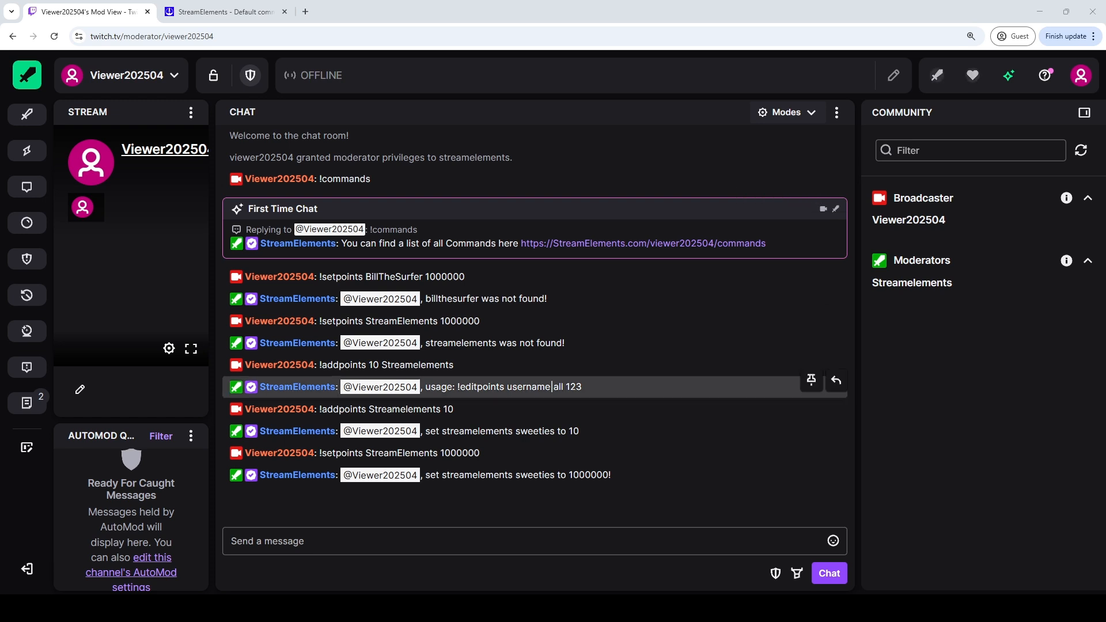
Switch back to the StreamElements default commands and collapse the !setpoints settings
click(403, 541)
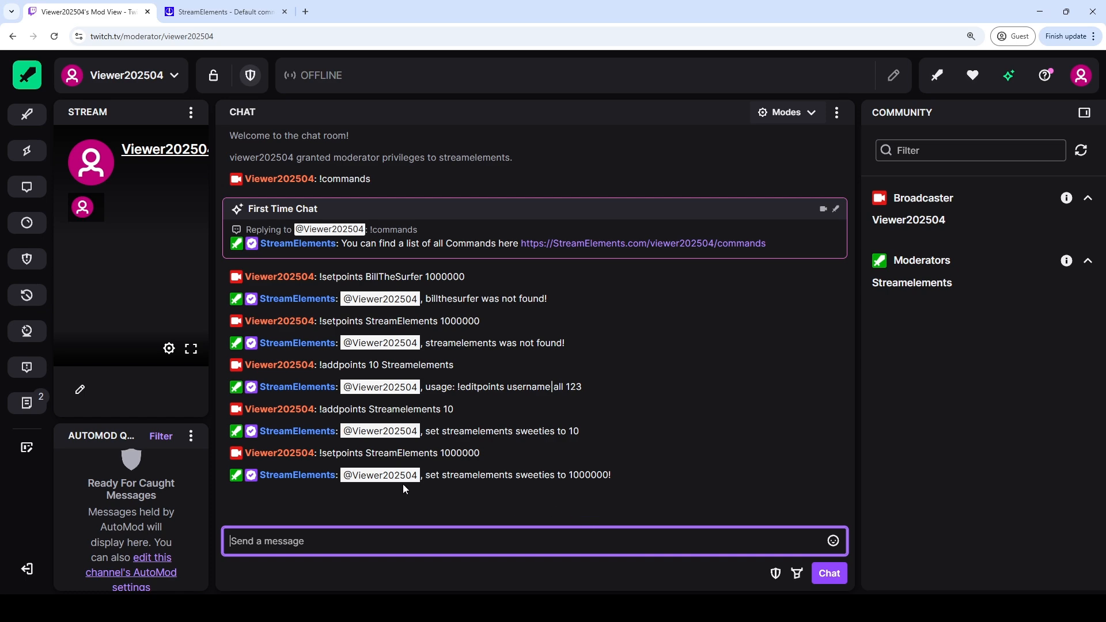
click(246, 13)
click(478, 193)
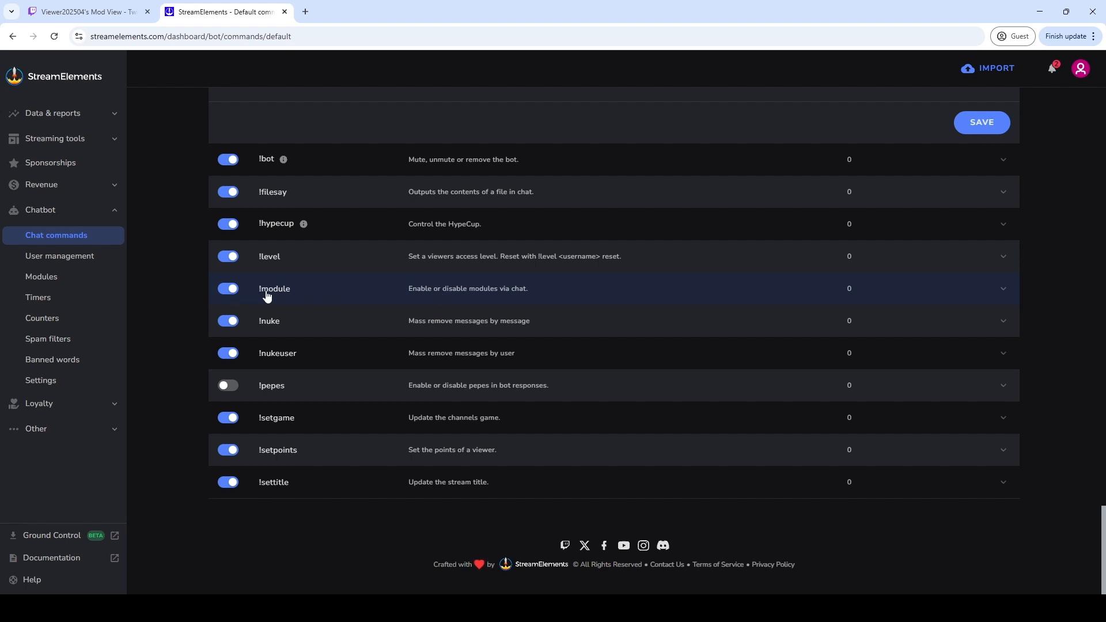
Expand the !module command's settings and set its minimum user level to Moderator
click(431, 293)
scroll(449, 305, up, 3)
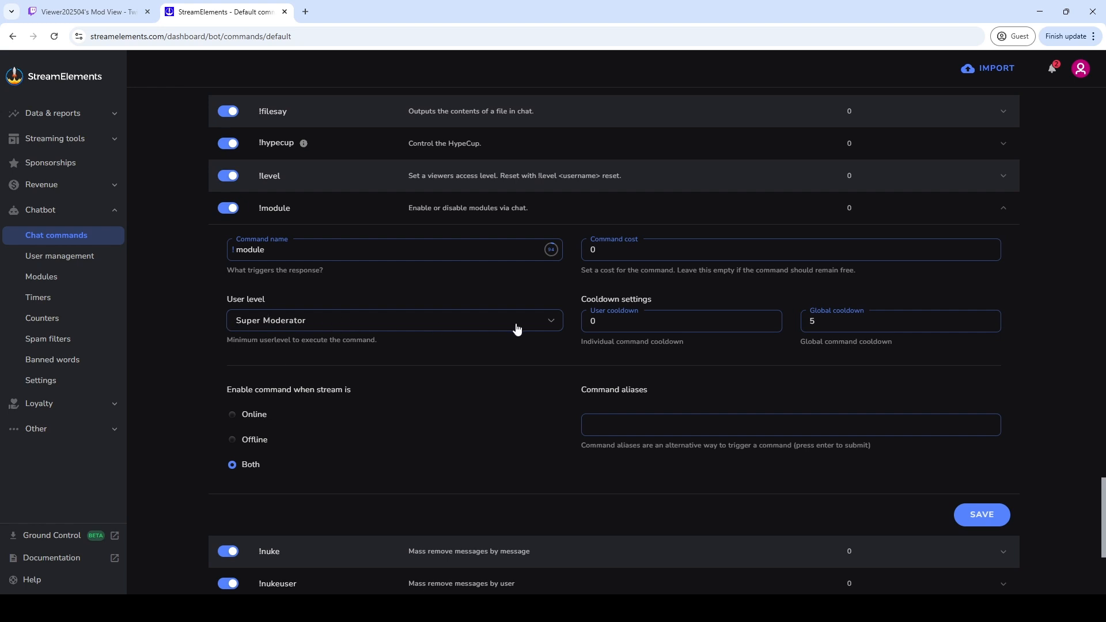
click(547, 322)
click(293, 300)
Set the !module command's user level back to Super Moderator and collapse its settings
click(552, 323)
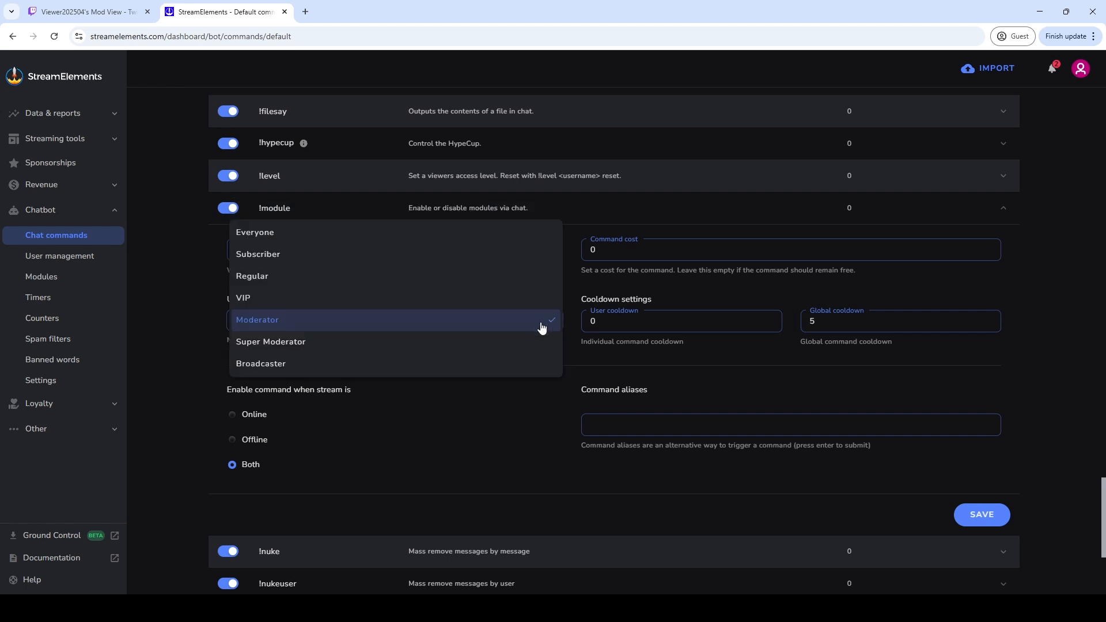
click(447, 342)
click(556, 217)
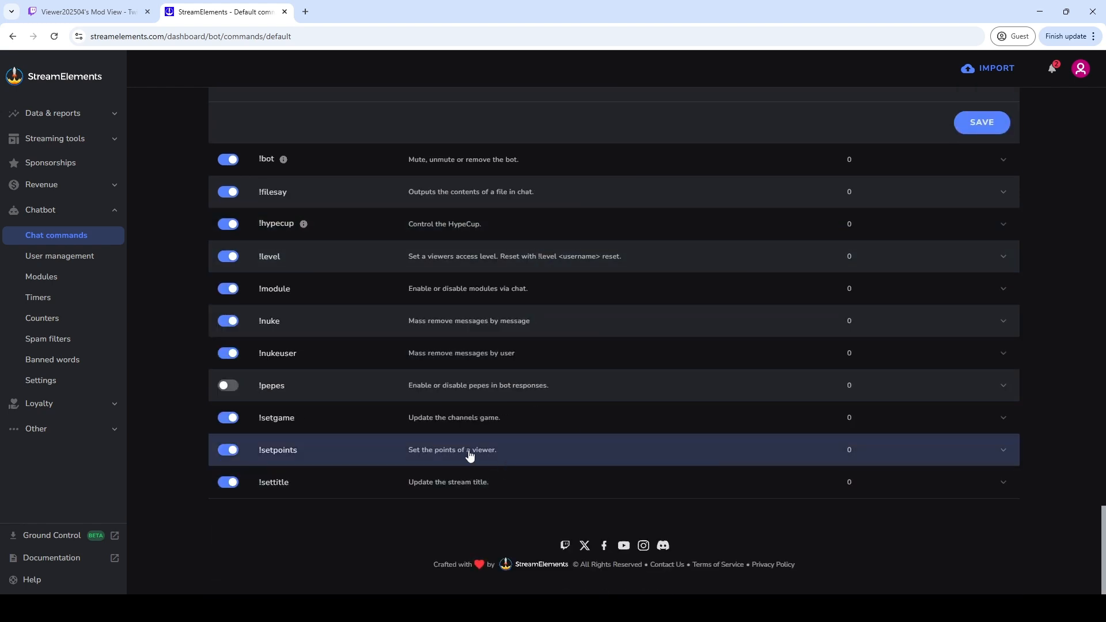
Collapse the !addpoints command's settings in the Super Moderator section
scroll(270, 171, up, 3)
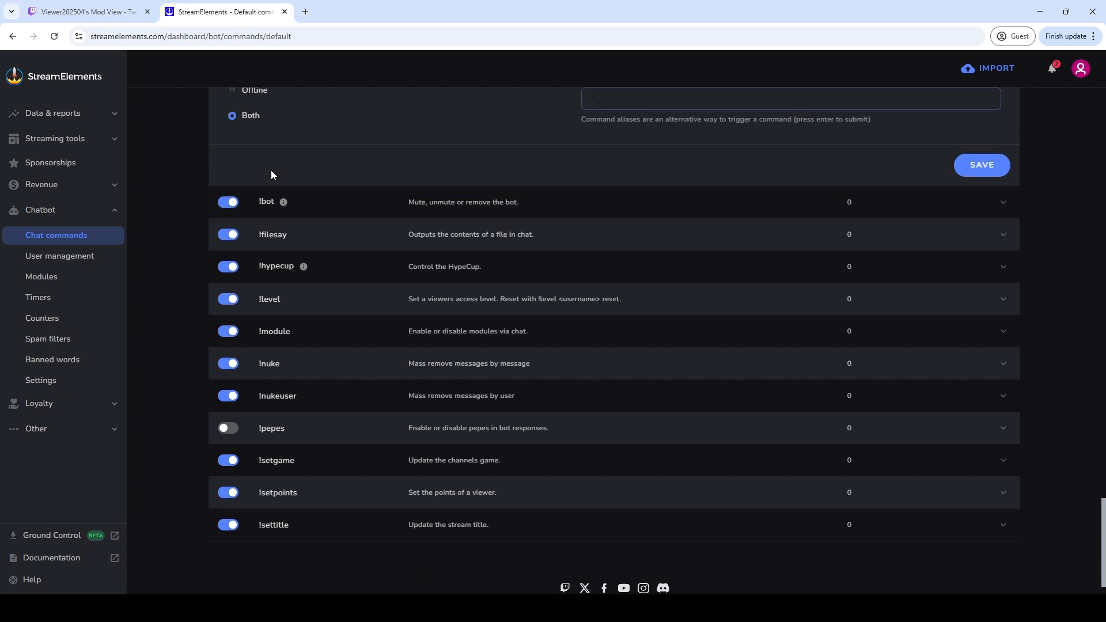
scroll(271, 174, up, 4)
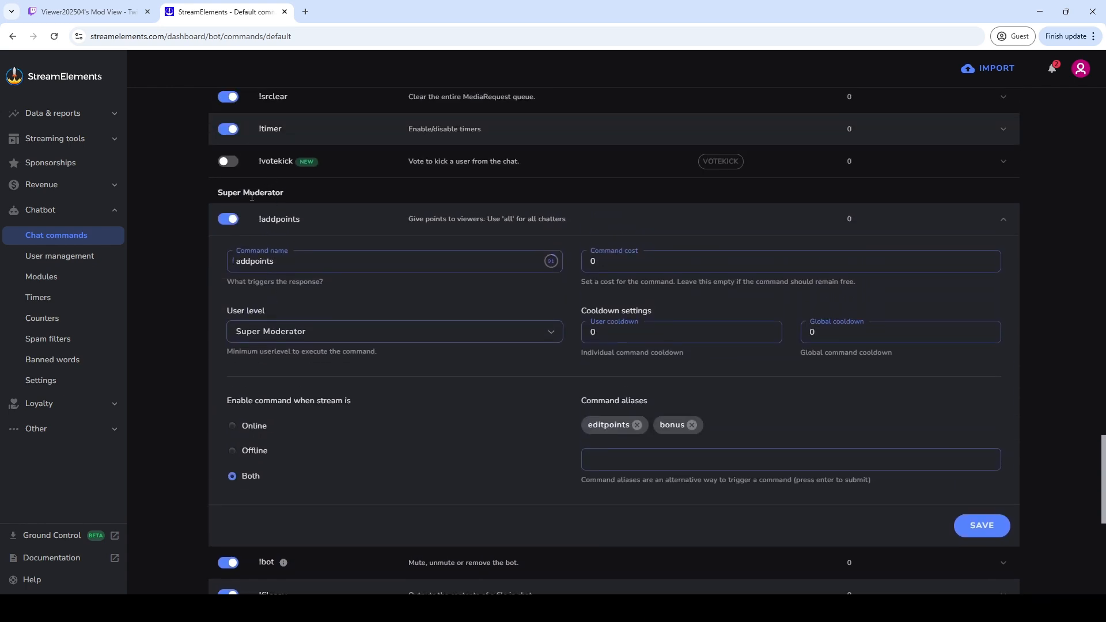
click(339, 228)
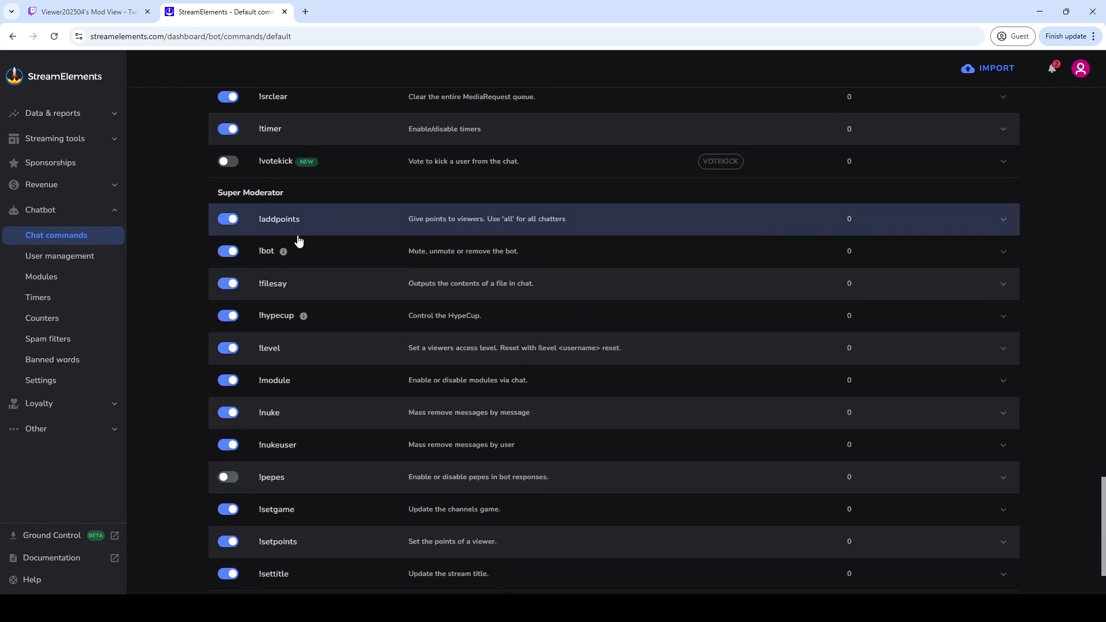
Expand the !nuke command's settings, examine its command name and collapse the settings again
scroll(276, 292, down, 1)
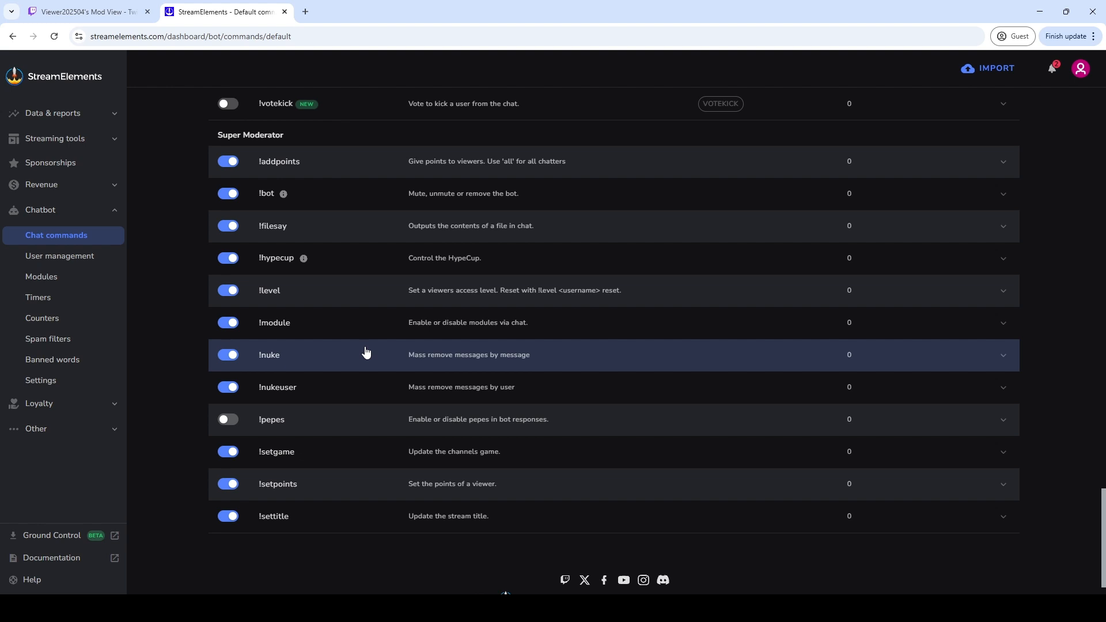
click(483, 353)
scroll(489, 350, down, 3)
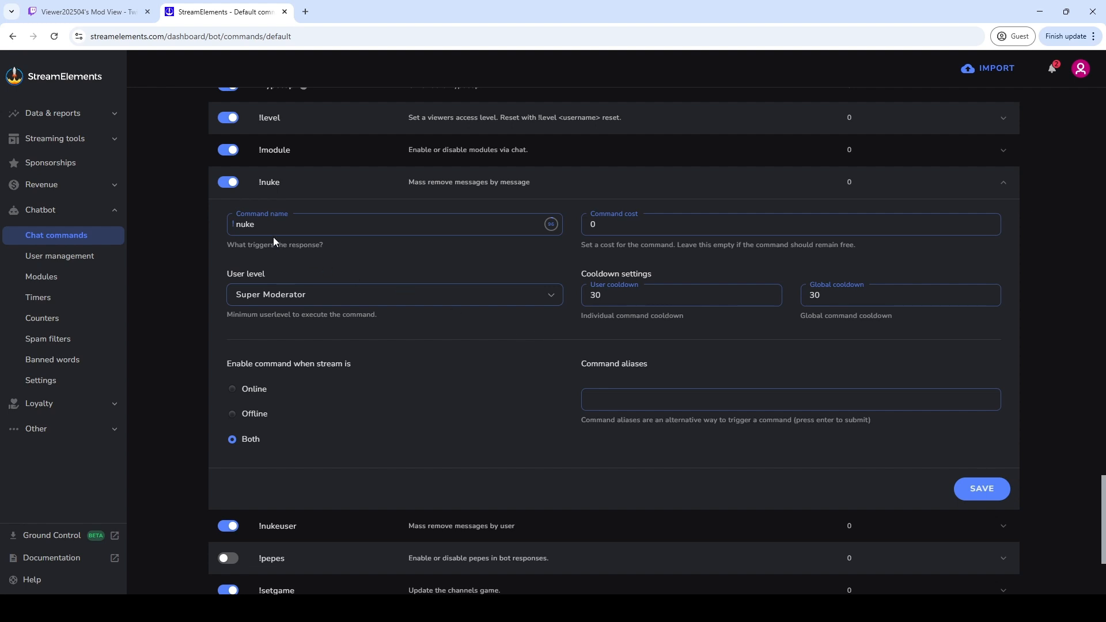
drag(270, 225, 199, 228)
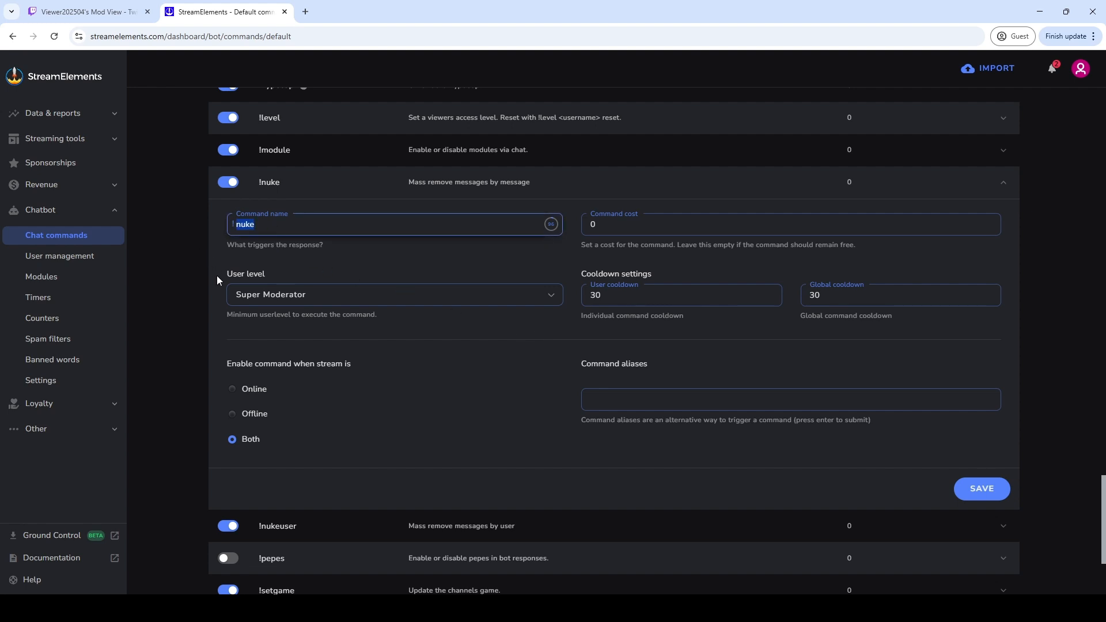
click(544, 193)
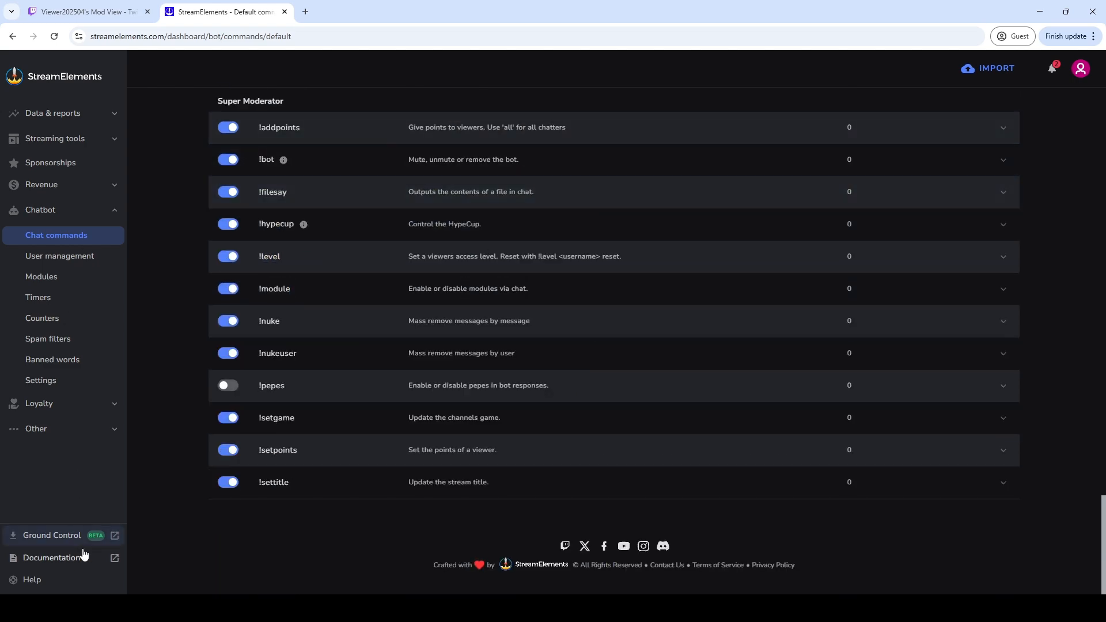
Open the StreamElements documentation, search it for "nuke" and open the Usage section of the !nuke page
click(113, 558)
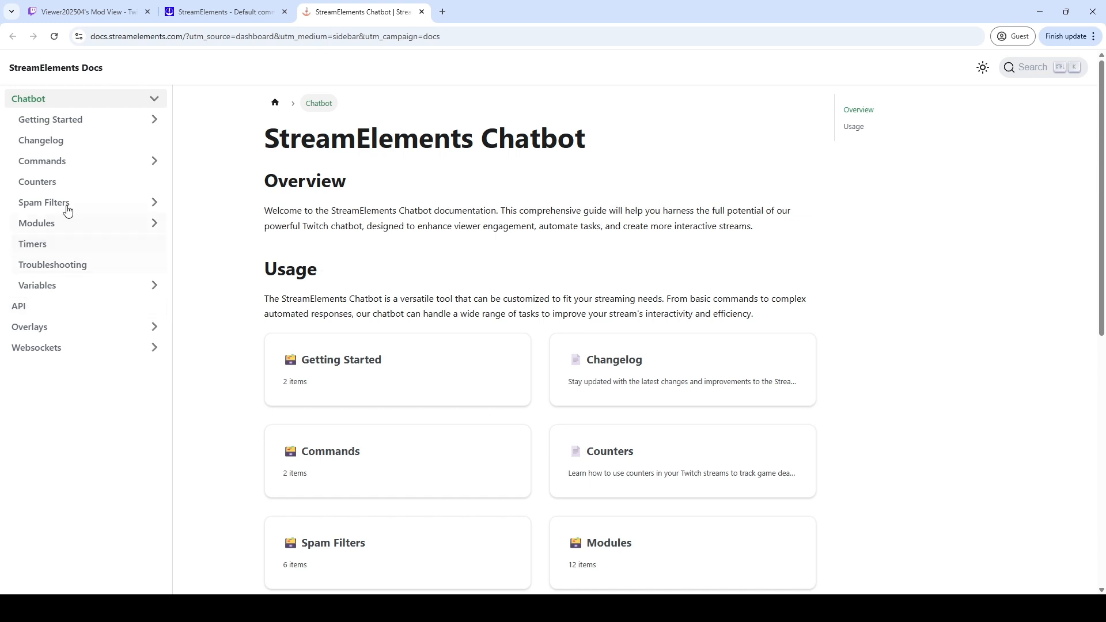
click(1015, 69)
text(nuke)
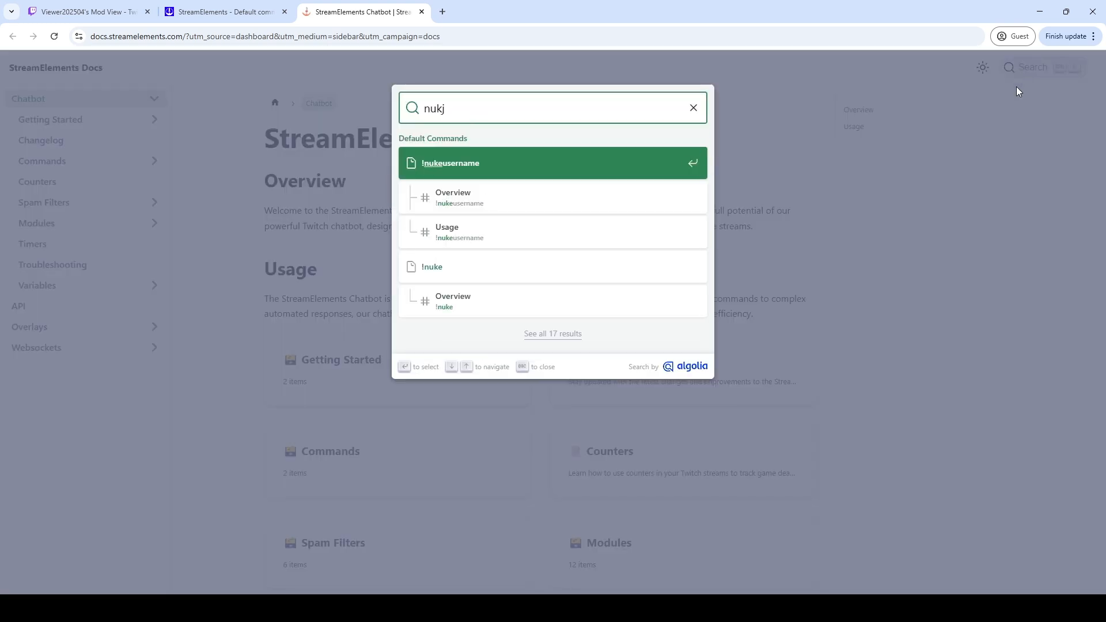
click(447, 231)
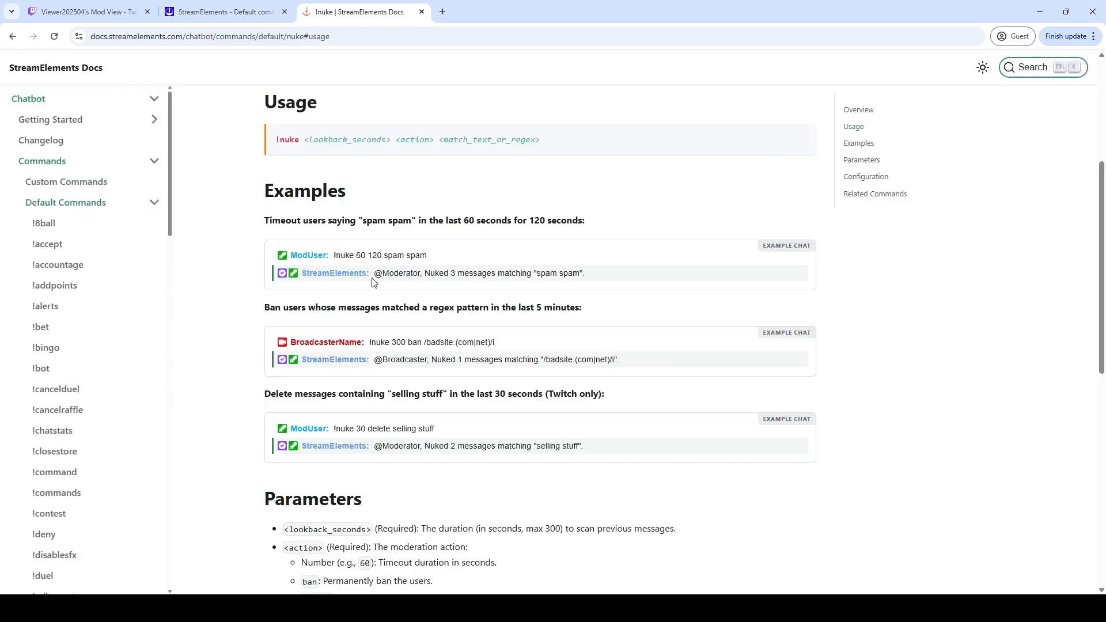
Enlarge the !nuke page and read its overview and the lookback_seconds, action and match_text_or_regex parts of the usage syntax
key(ctrl+plus)
key(ctrl+plus)
key(ctrl+plus)
scroll(400, 262, up, 7)
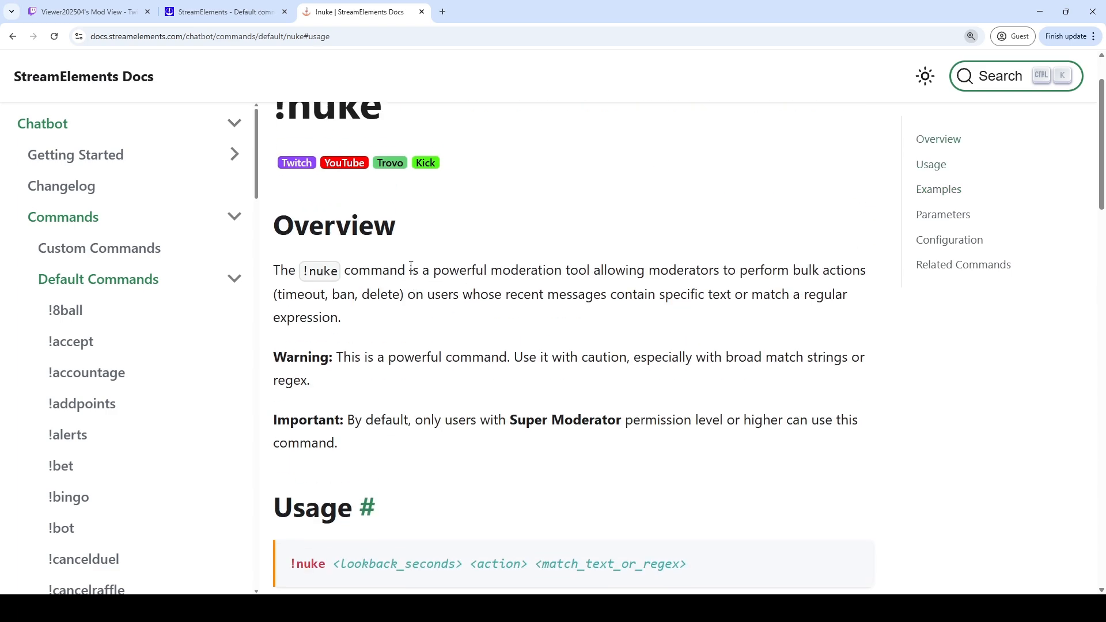
scroll(415, 260, down, 1)
scroll(418, 256, down, 4)
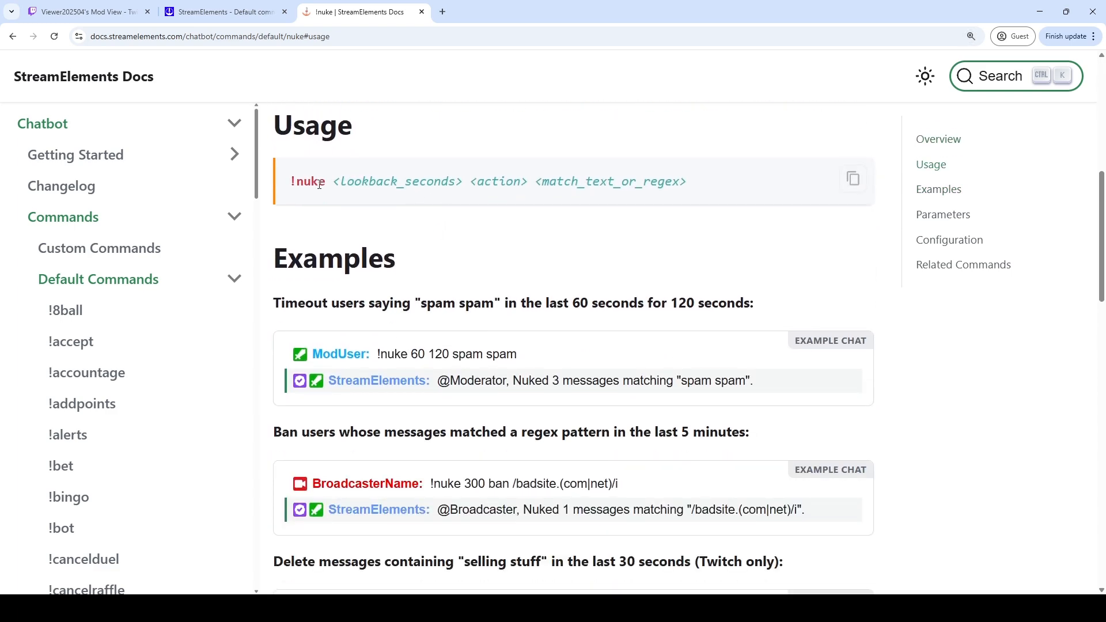
drag(291, 181, 462, 184)
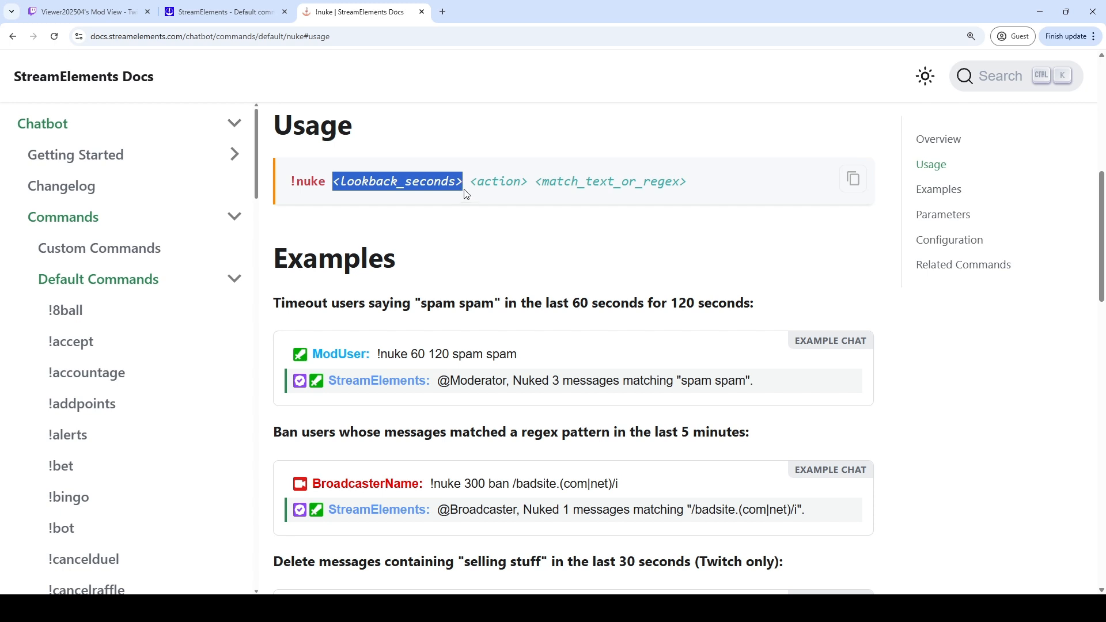
drag(470, 183, 528, 183)
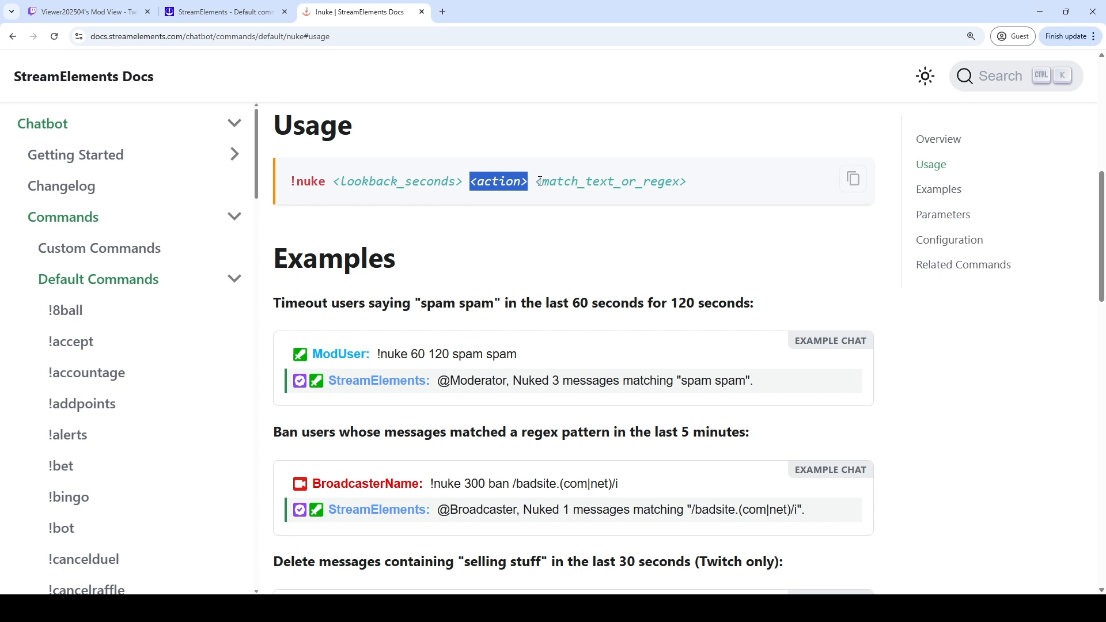
drag(535, 181, 693, 180)
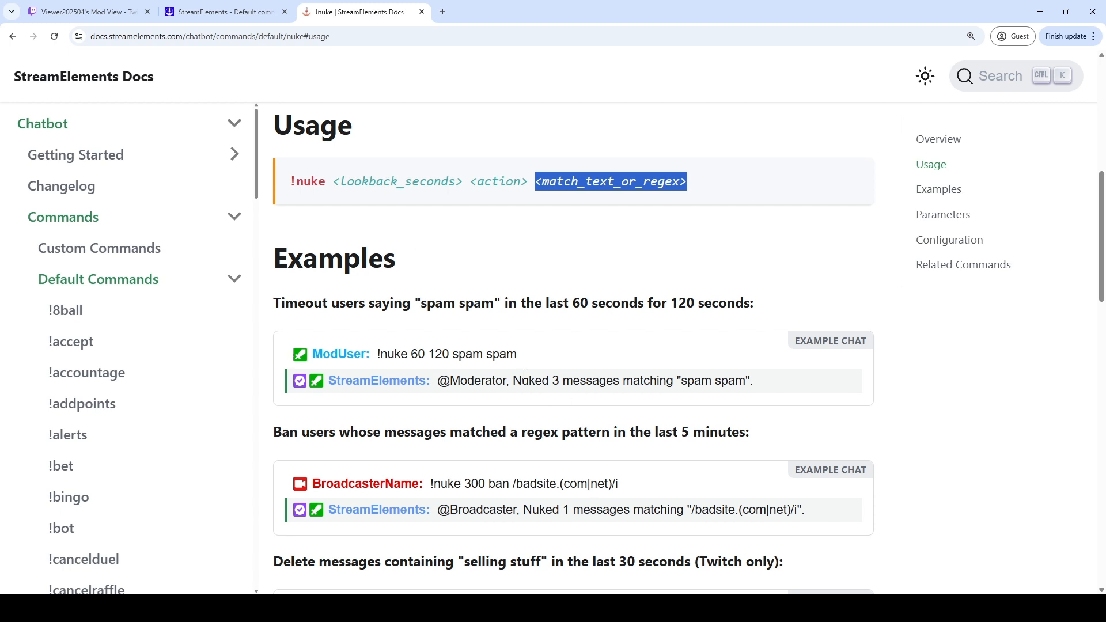
Examine the !nuke timeout example, matching its phrase, lookback time and timeout duration to the example chat command
scroll(337, 281, down, 1)
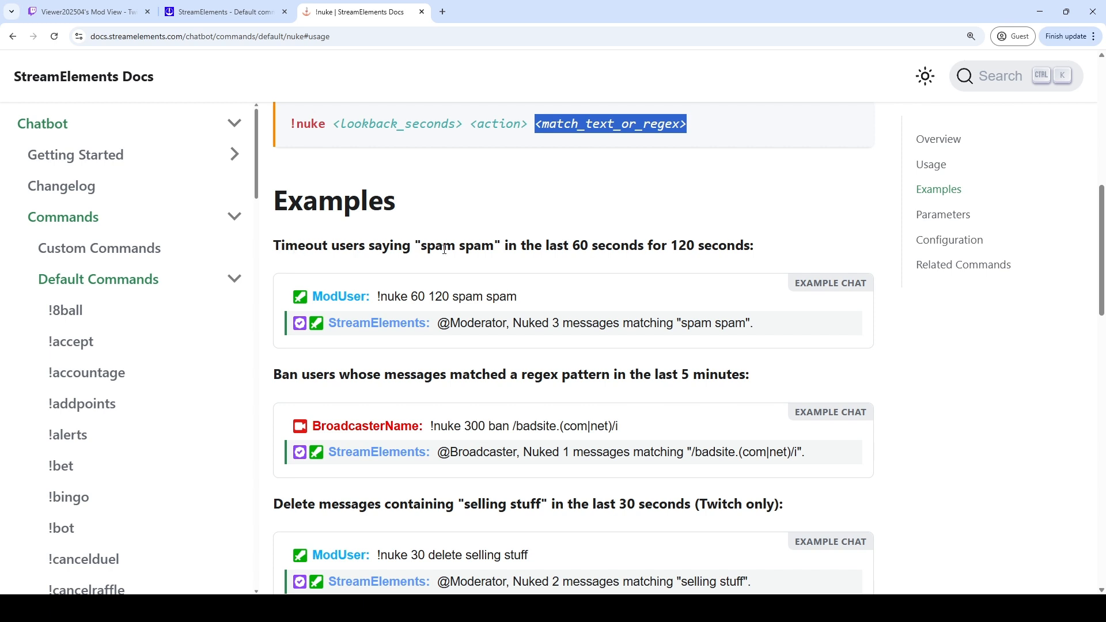
drag(421, 245, 494, 248)
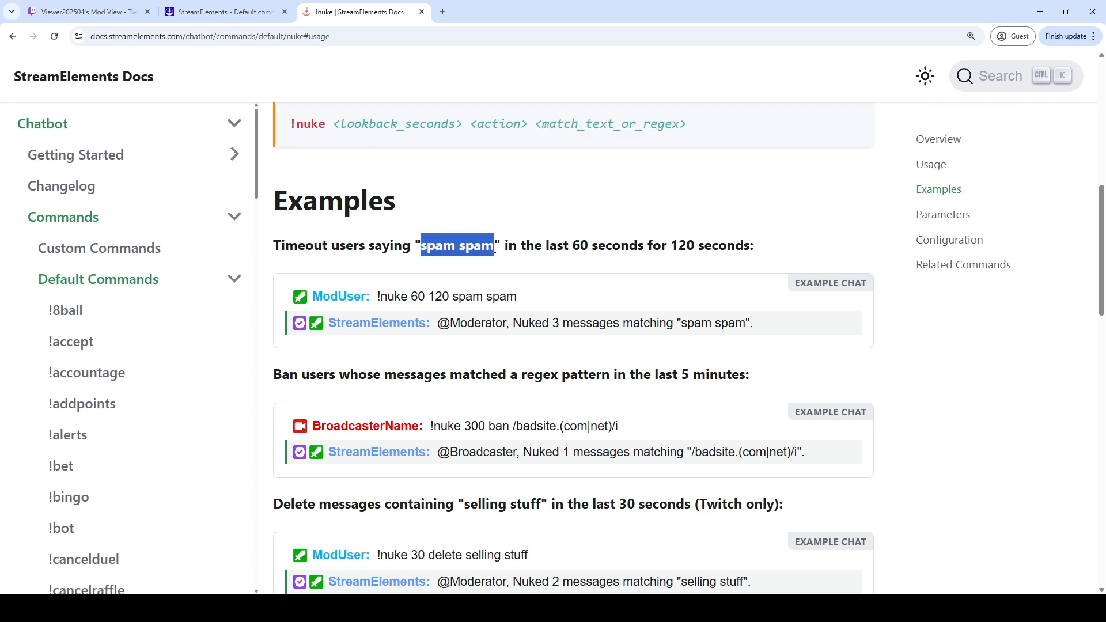
drag(572, 246, 593, 248)
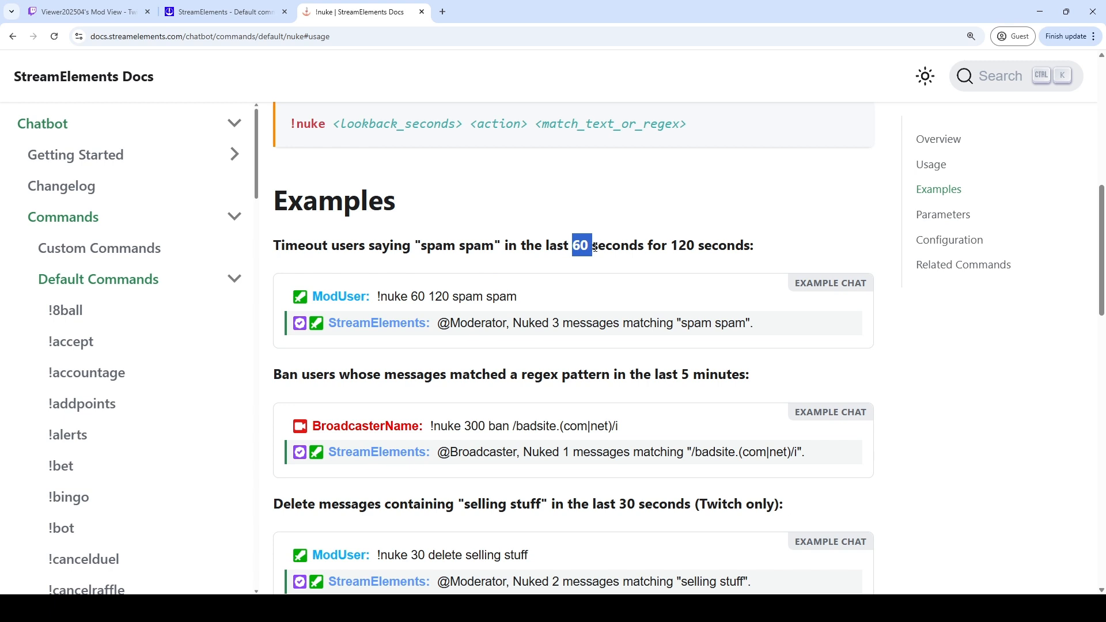
drag(673, 245, 806, 253)
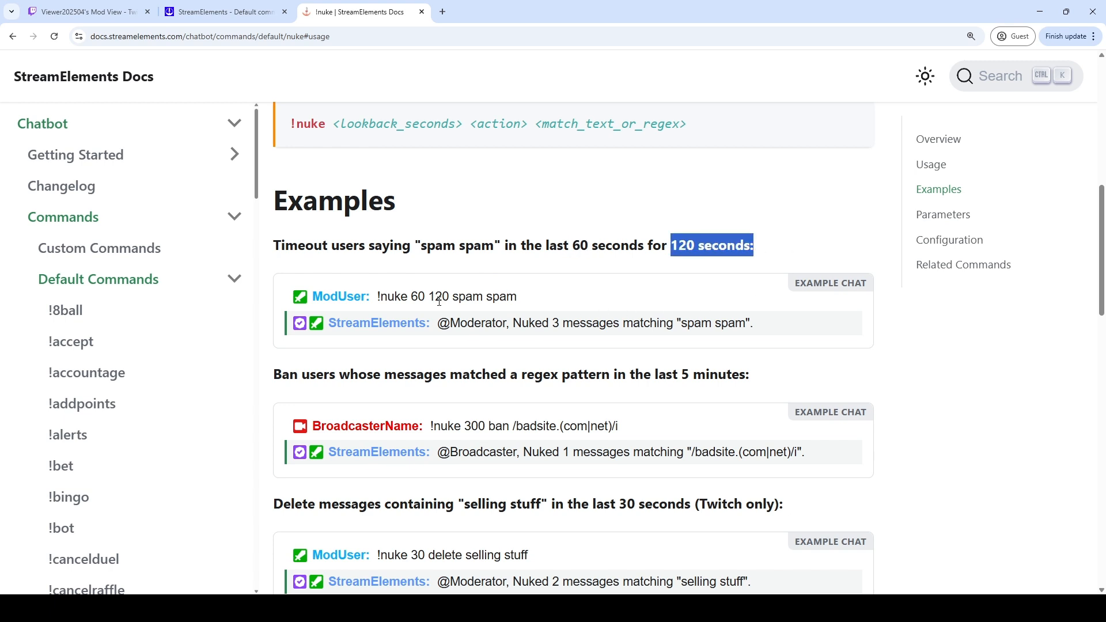
drag(378, 300, 545, 305)
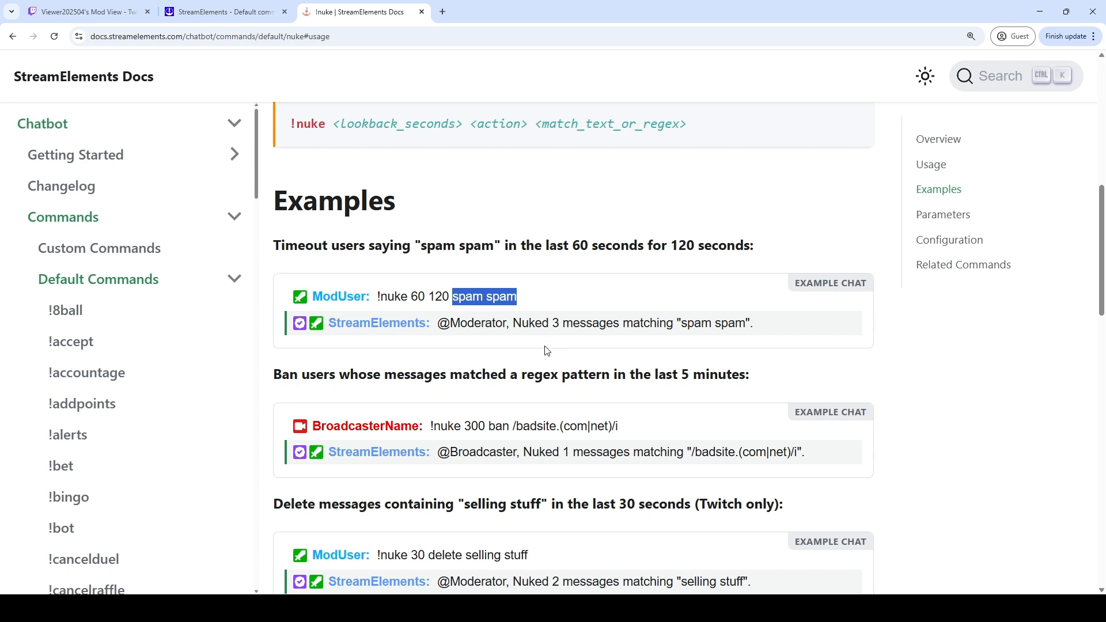
Examine the !nuke ban example, checking the lookback time, the ban action and the regex pattern in its command
scroll(548, 351, down, 1)
drag(431, 371, 634, 372)
click(539, 369)
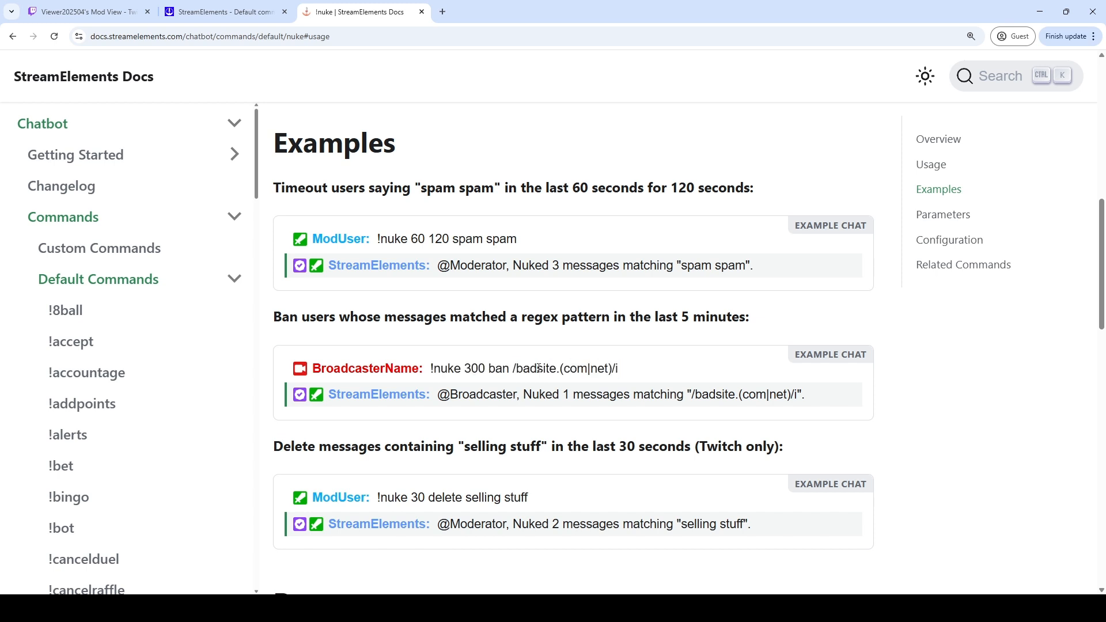
drag(514, 370, 655, 369)
click(615, 370)
double_click(472, 369)
double_click(499, 369)
click(500, 371)
drag(513, 369, 621, 368)
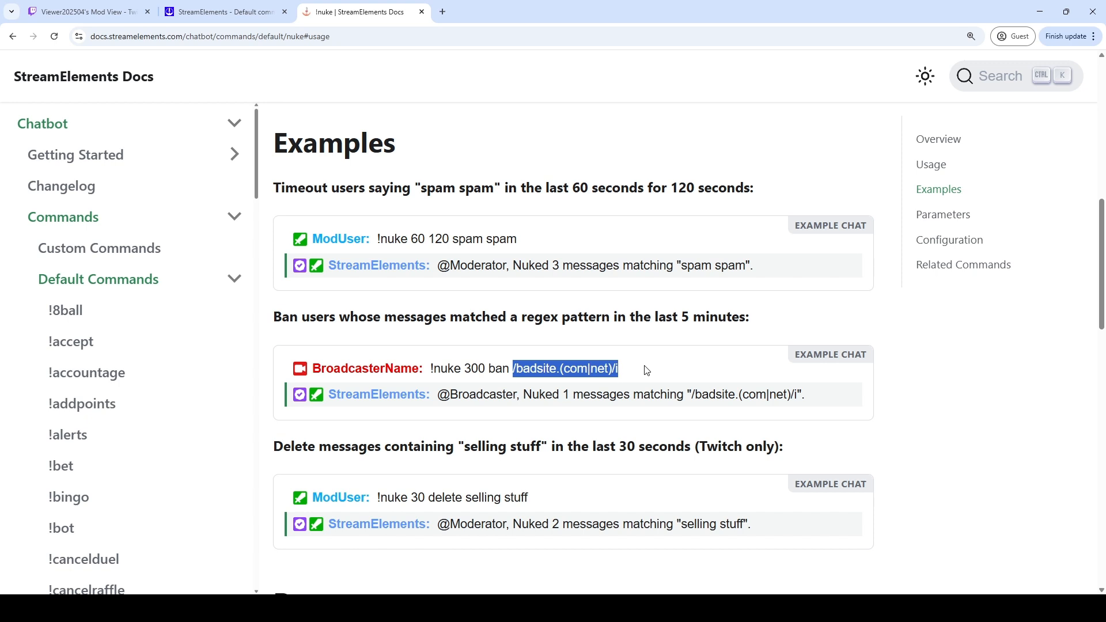
Review the !nuke delete example and parameters, including the maximum lookback duration, and open the related !nukeusername page
scroll(636, 366, down, 4)
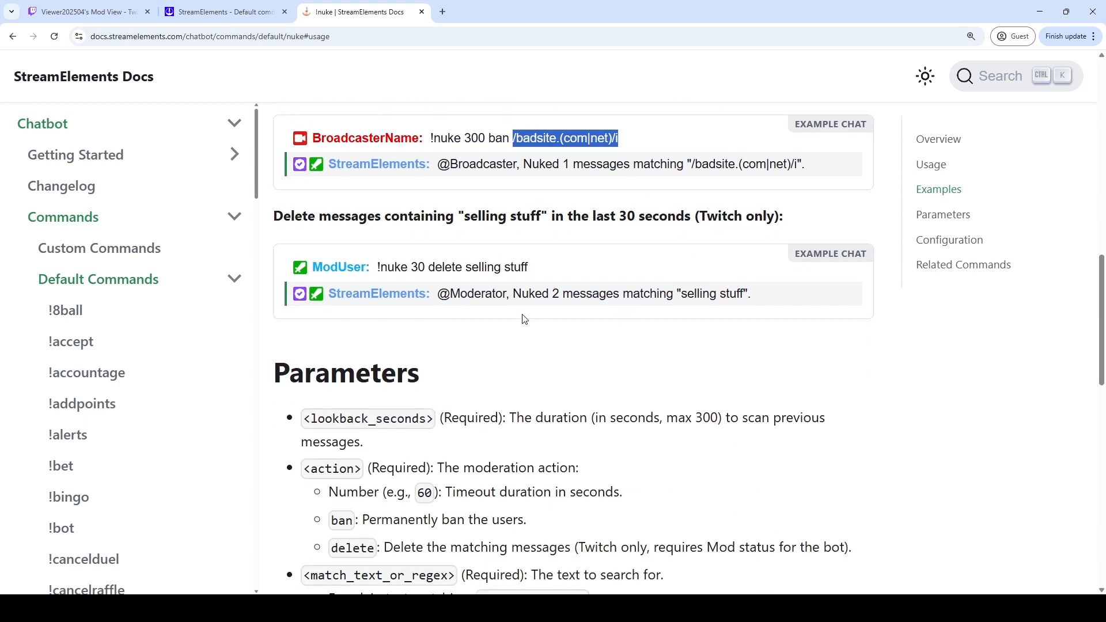
scroll(511, 366, down, 4)
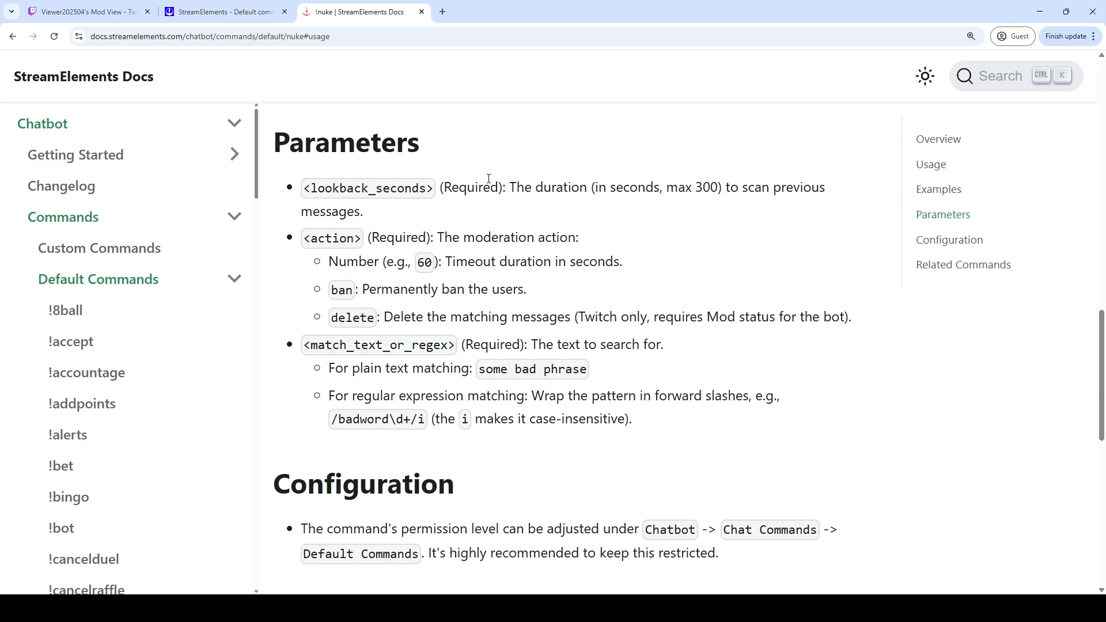
drag(589, 187, 749, 187)
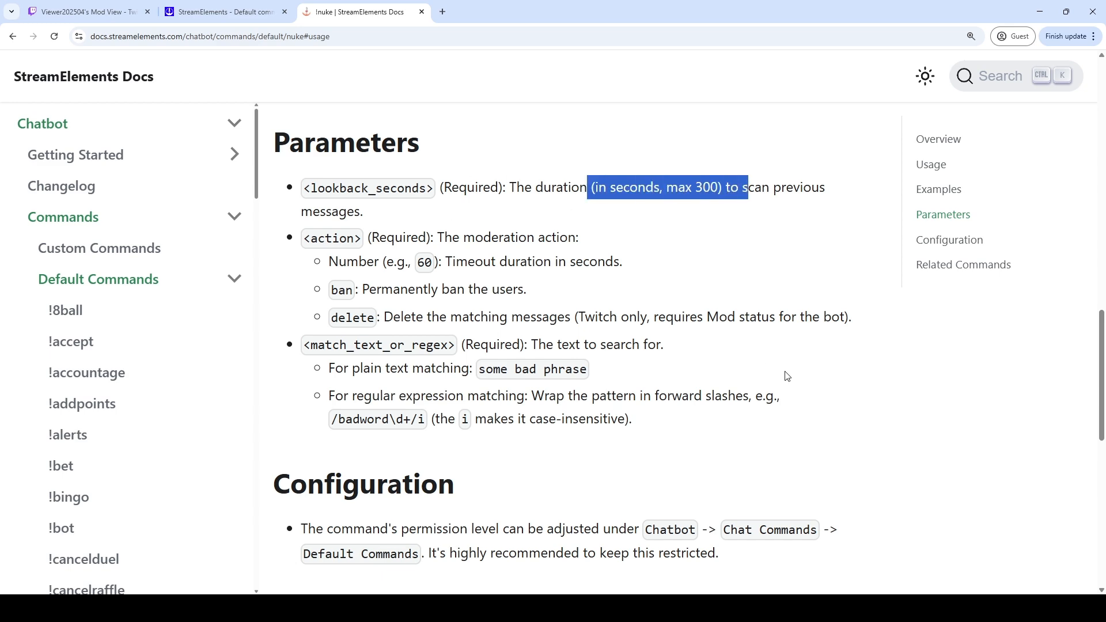
scroll(787, 376, down, 3)
scroll(787, 376, down, 3)
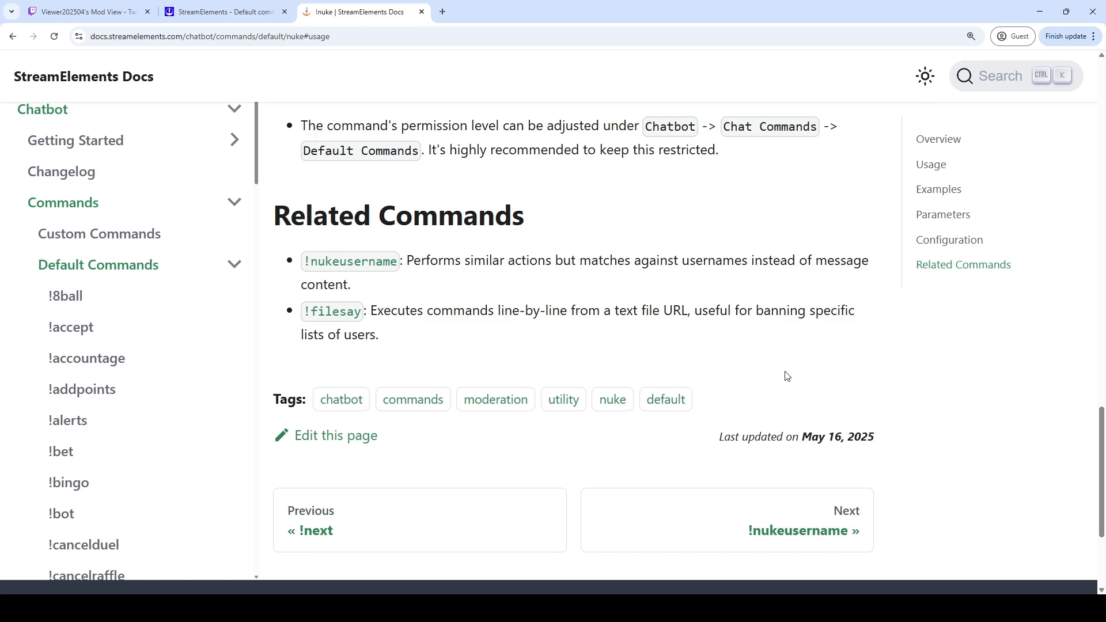
click(352, 263)
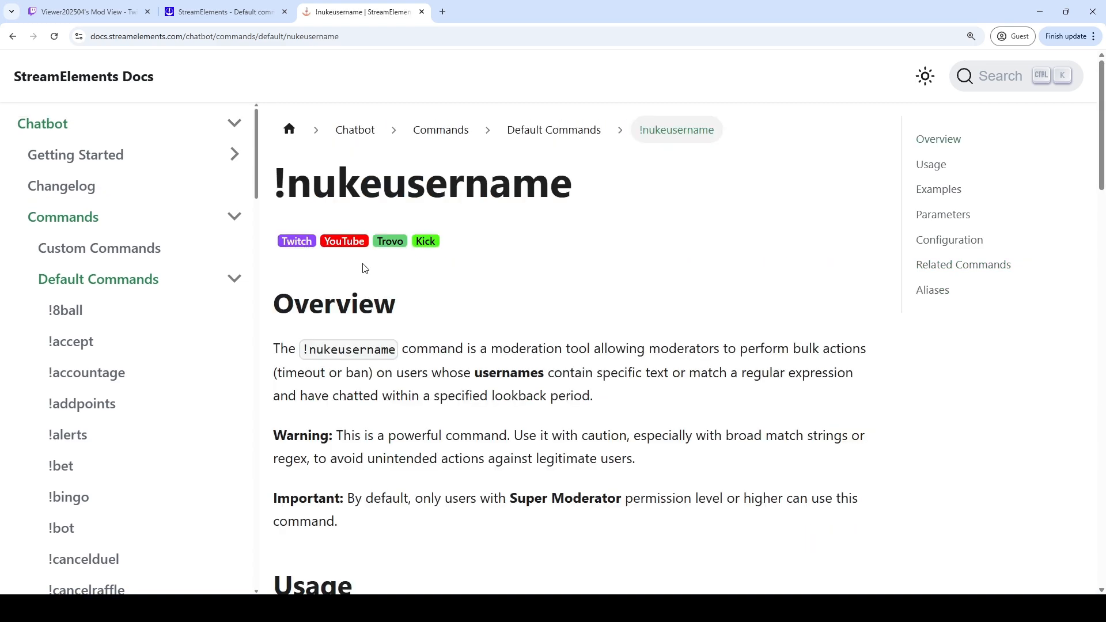
Return to the StreamElements default commands, expand the !nukeuser settings and check its command aliases and cooldowns
key(ctrl+shift+Tab)
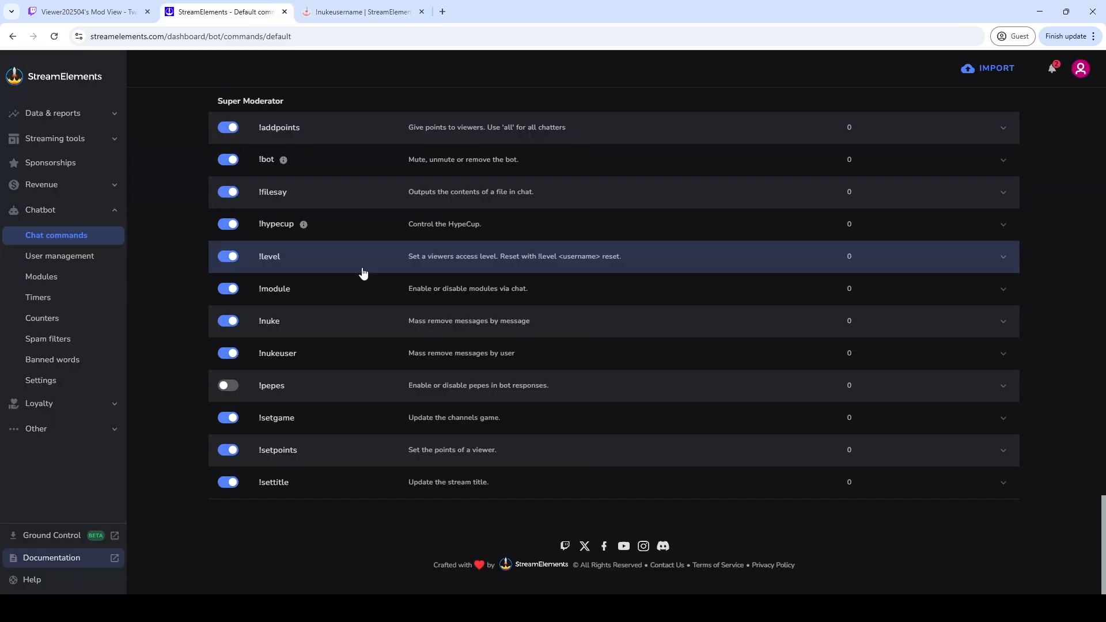
click(312, 358)
scroll(565, 270, down, 4)
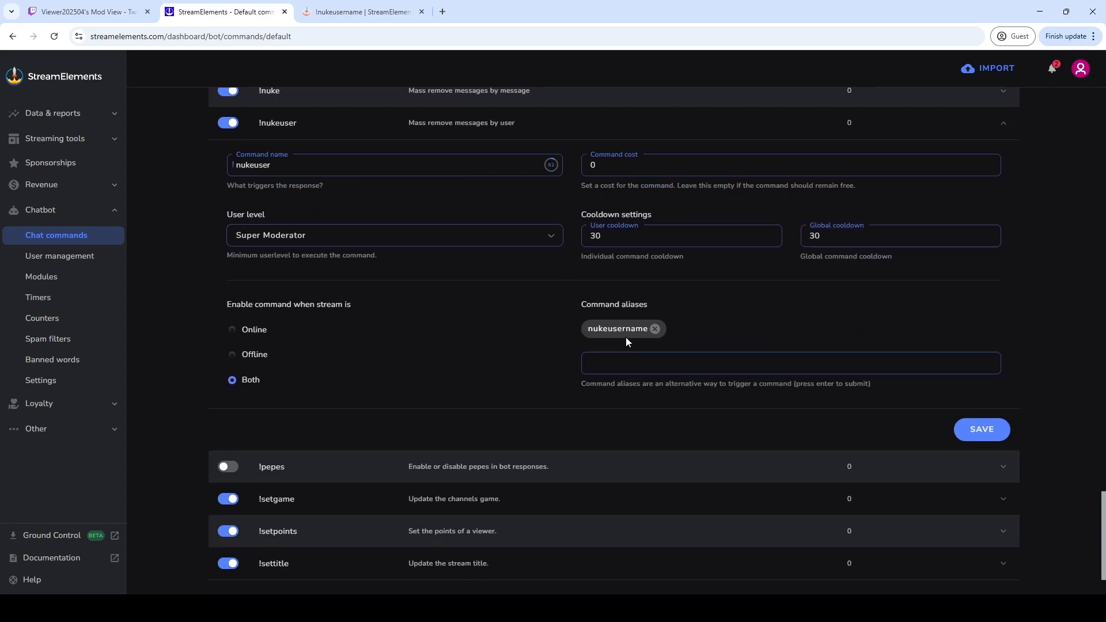
scroll(617, 350, up, 2)
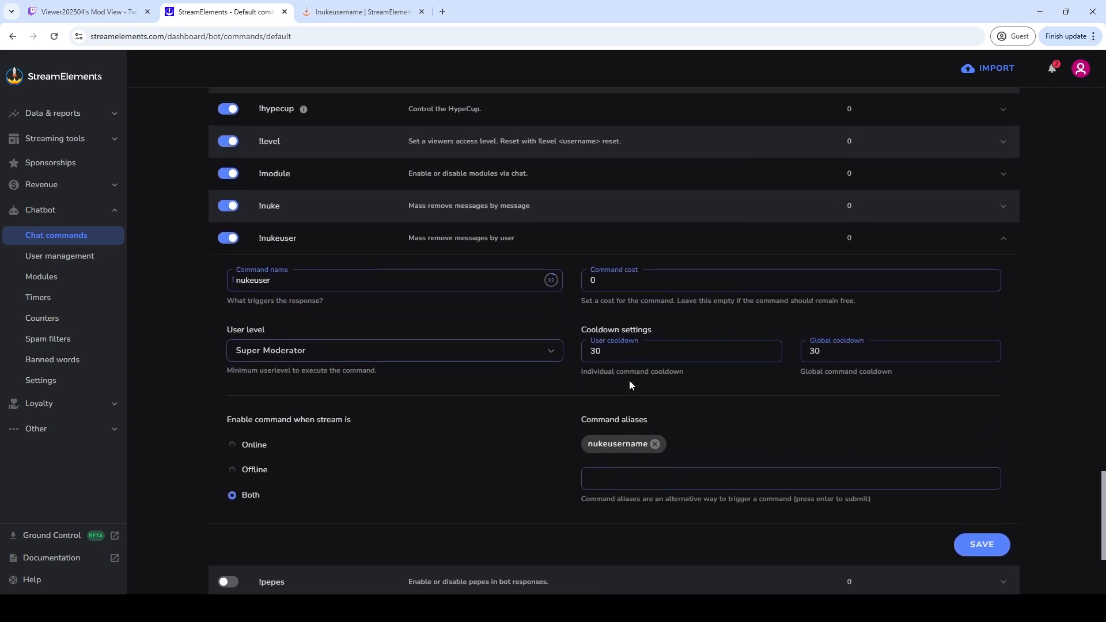
scroll(589, 388, down, 1)
Switch back to the !nukeusername documentation and read how usernames are matched and the parameters in its usage syntax
key(ctrl+Tab)
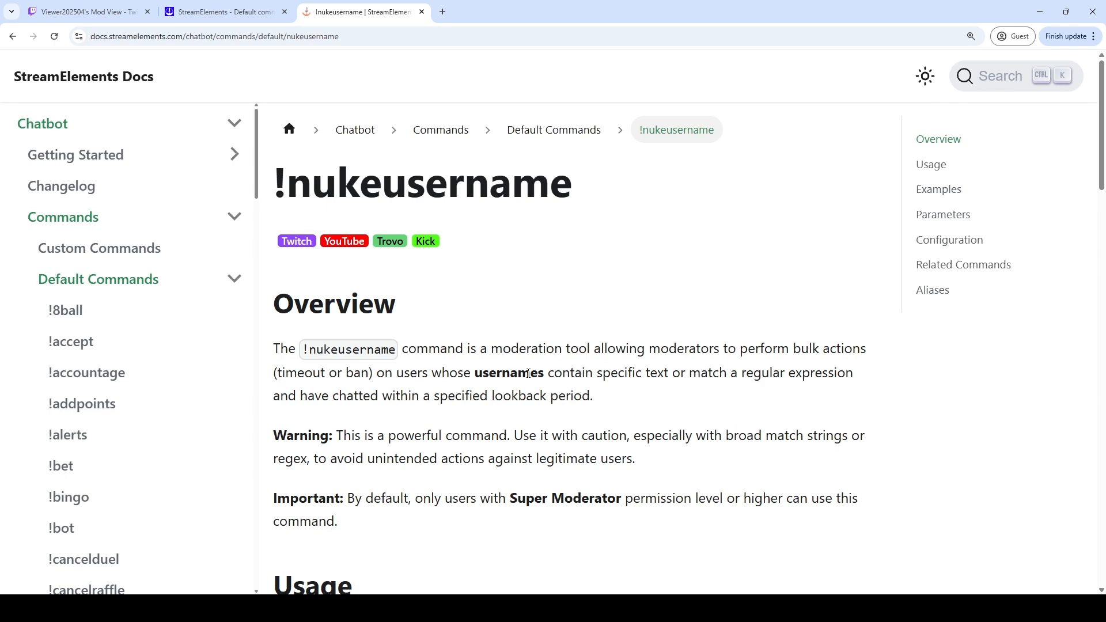
drag(477, 378, 548, 375)
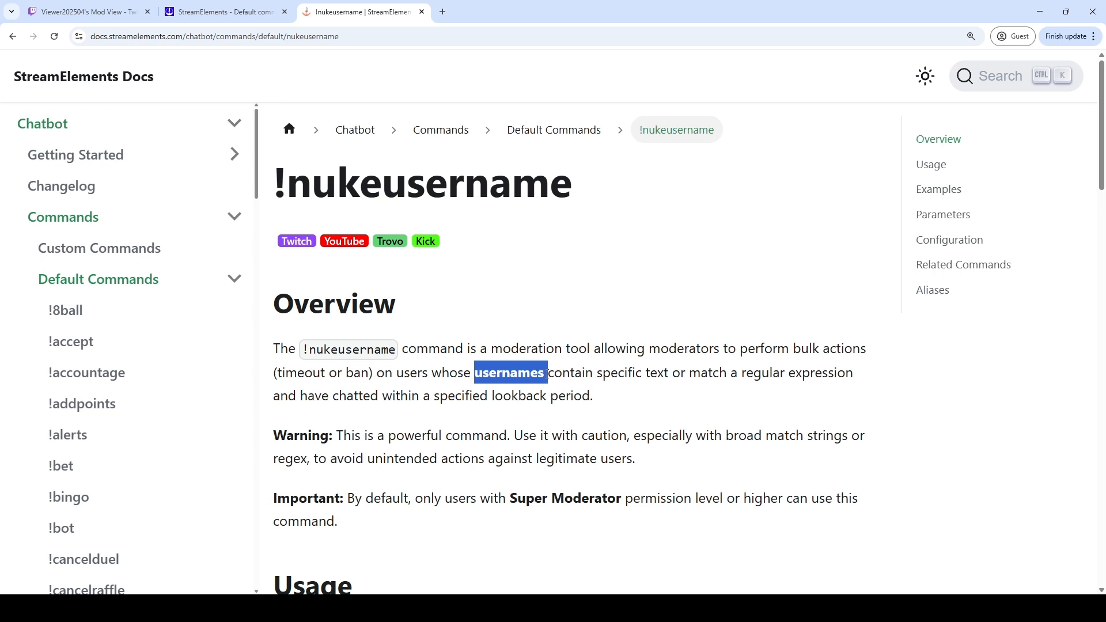
scroll(544, 362, down, 5)
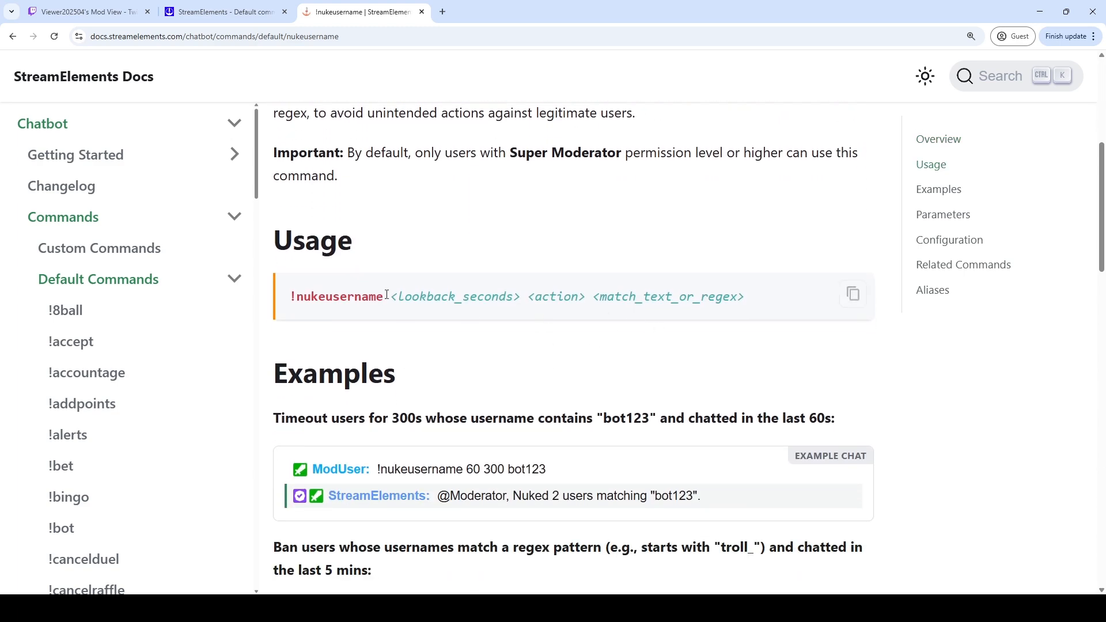
drag(391, 296, 764, 306)
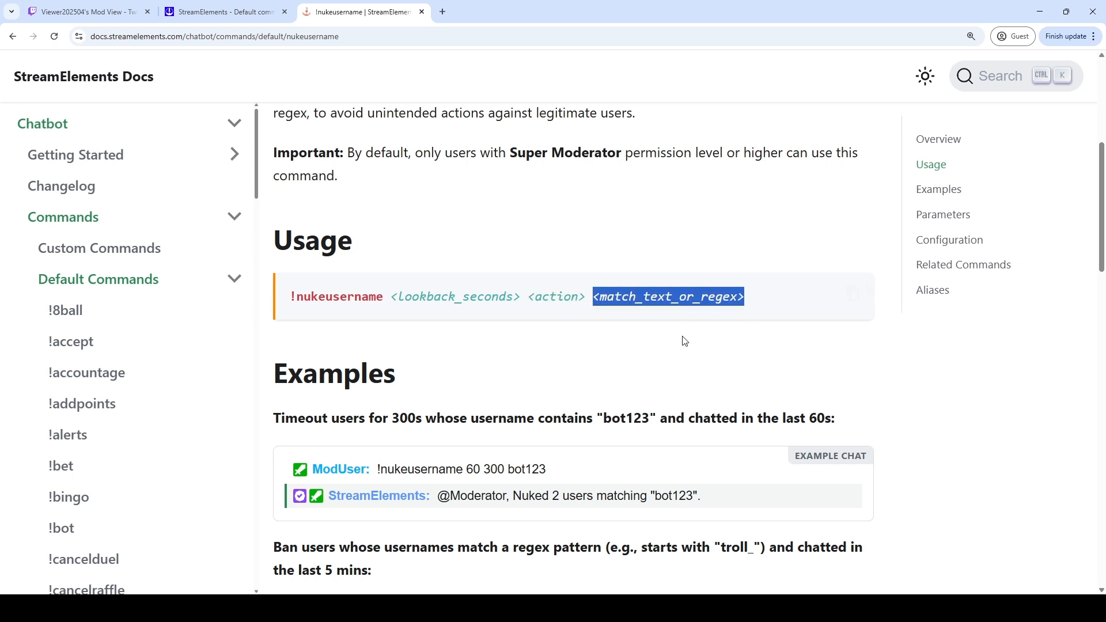
Examine the !nukeusername ban example's action and regex pattern, and skim the page's parameters, configuration, related commands and aliases
scroll(685, 339, down, 1)
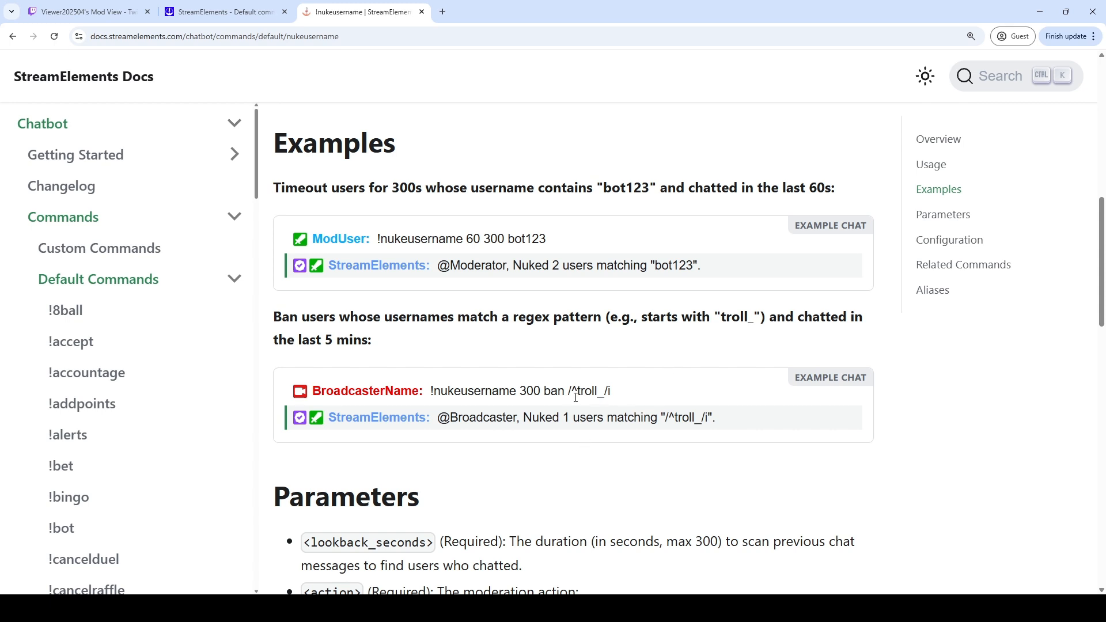
drag(568, 390, 630, 391)
drag(430, 392, 649, 375)
click(543, 392)
double_click(543, 392)
scroll(579, 468, down, 10)
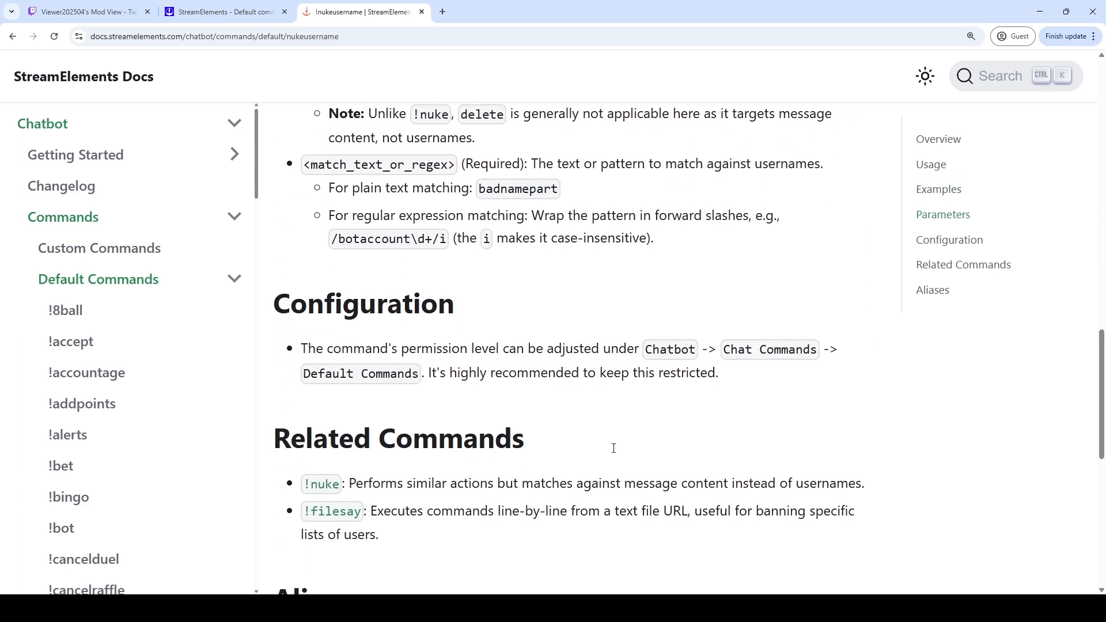
scroll(643, 447, down, 7)
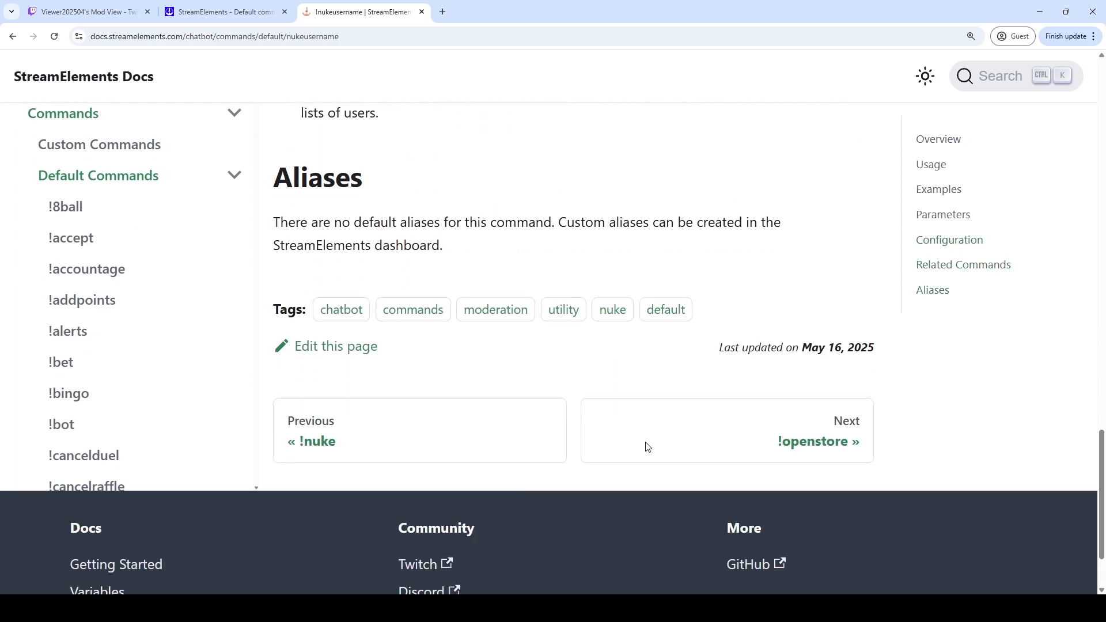
scroll(647, 447, up, 7)
scroll(646, 447, up, 10)
Return to the StreamElements default commands, collapse the !nukeuser settings and expand the !filesay command's settings
key(ctrl+shift+Tab)
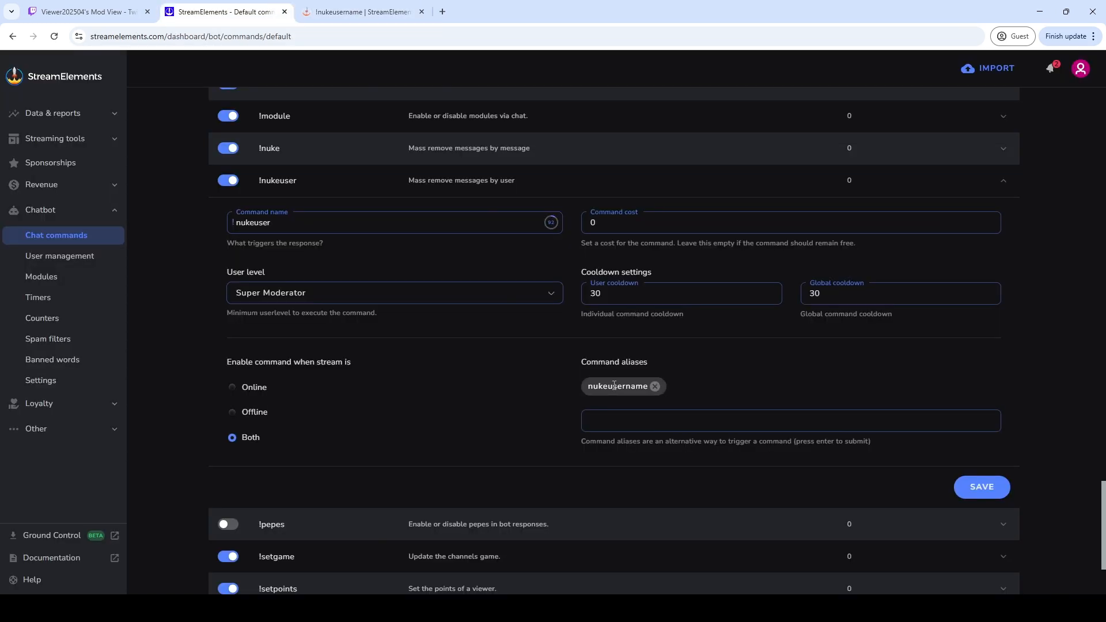
click(357, 292)
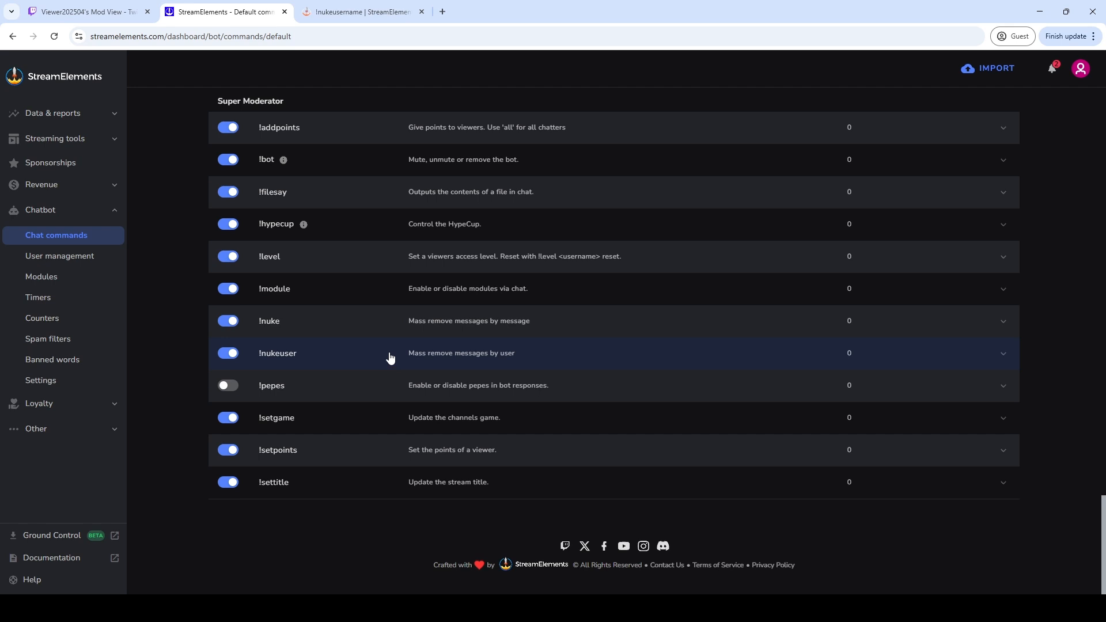
click(481, 201)
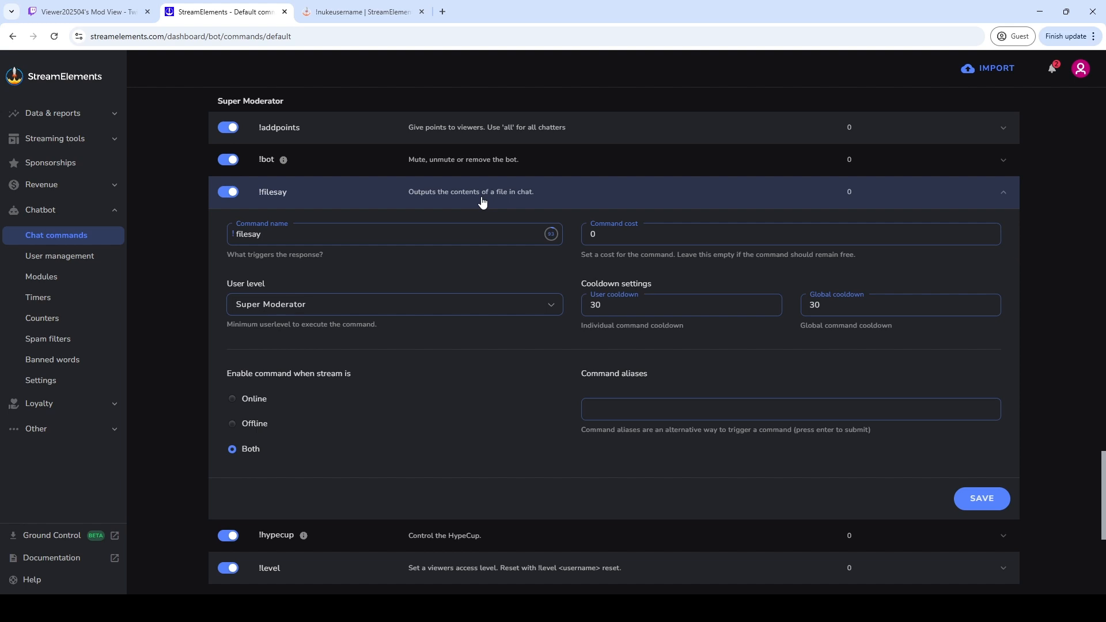
Open pastebin.com in a new browser tab, reject all optional privacy consents and save the choice
click(443, 13)
text(paste)
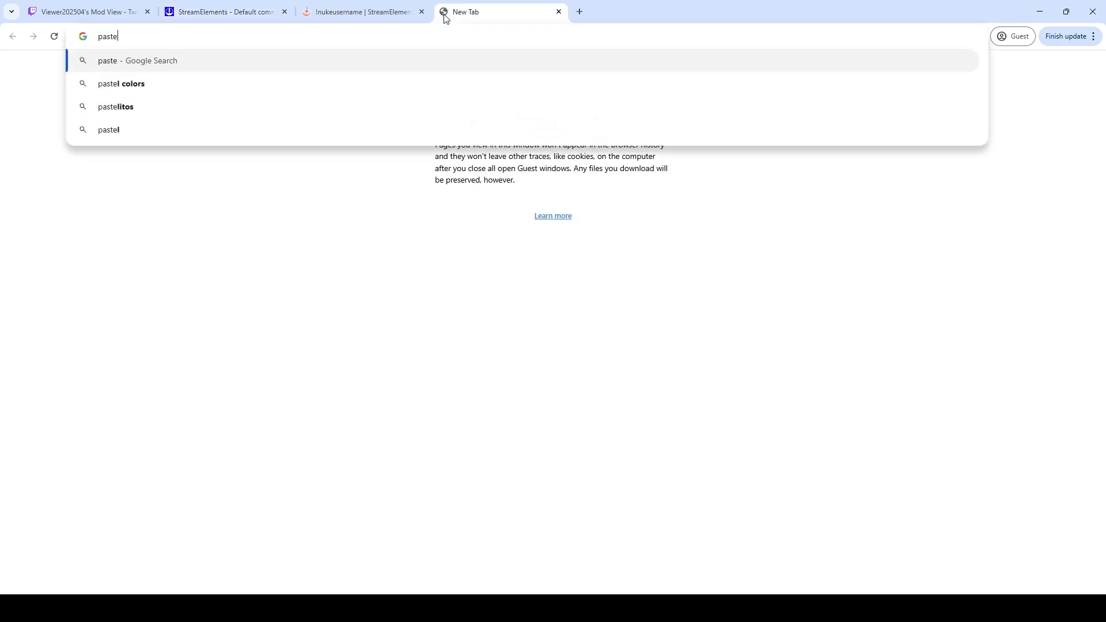
text(bin.com)
key(Return)
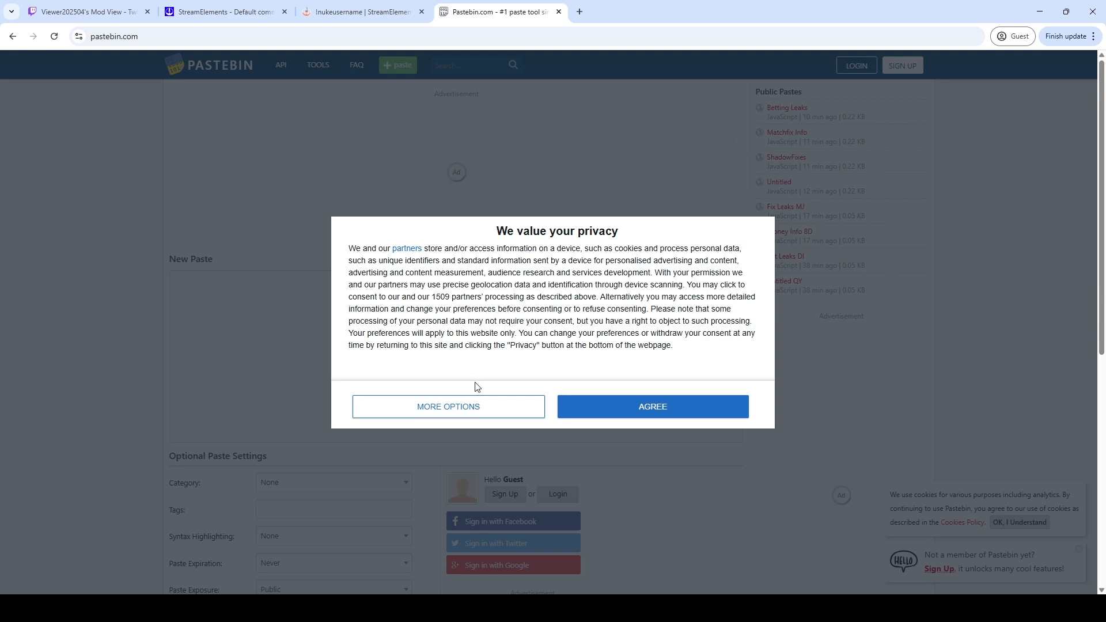
click(480, 403)
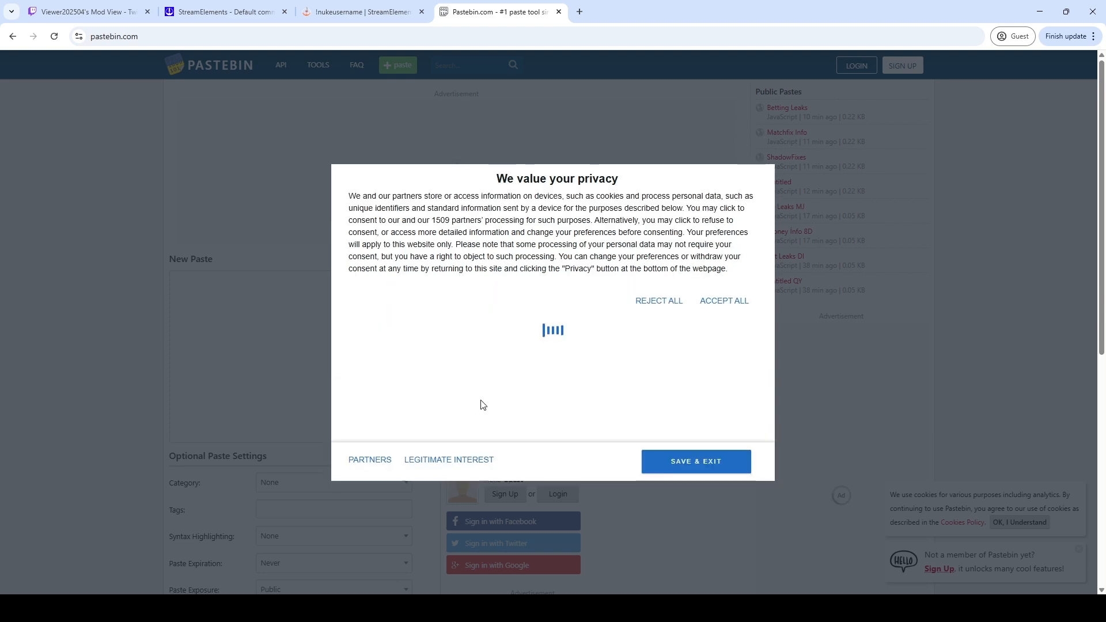
click(662, 300)
click(699, 462)
Enter the lines "/ban user1", "/ban user2" and "/ban user3" in the new paste, each on its own line
click(479, 329)
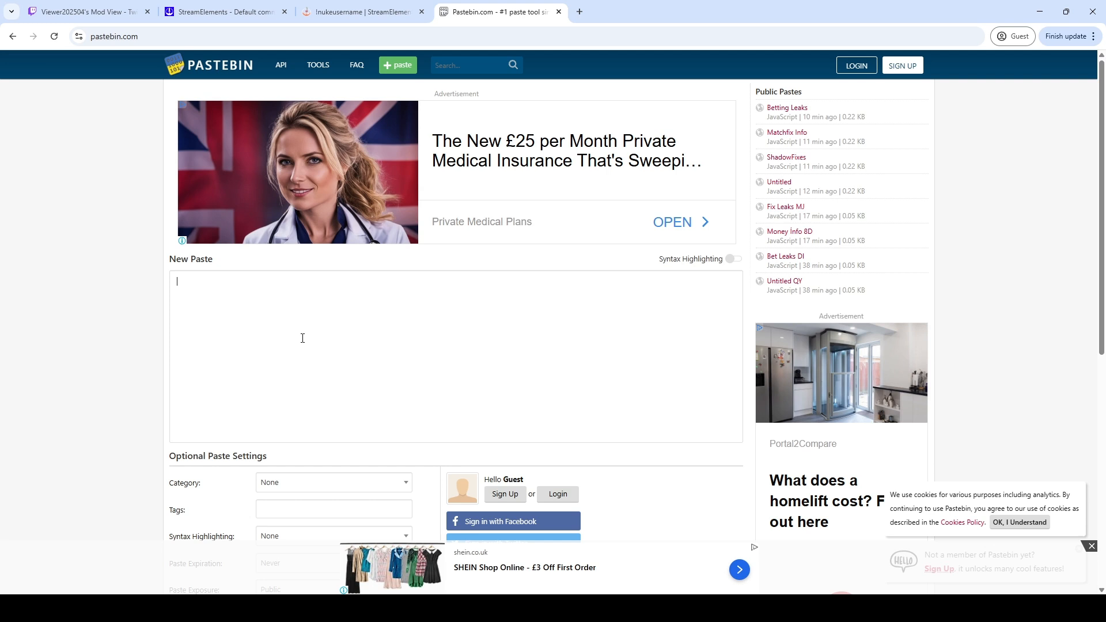
text(/ban user1)
key(ctrl+a)
key(ctrl+v)
key(ctrl+v)
text(/ban user1)
key(BackSpace)
text(2)
key(Down)
key(BackSpace)
text(3)
scroll(238, 276, up, 6)
scroll(228, 310, down, 3)
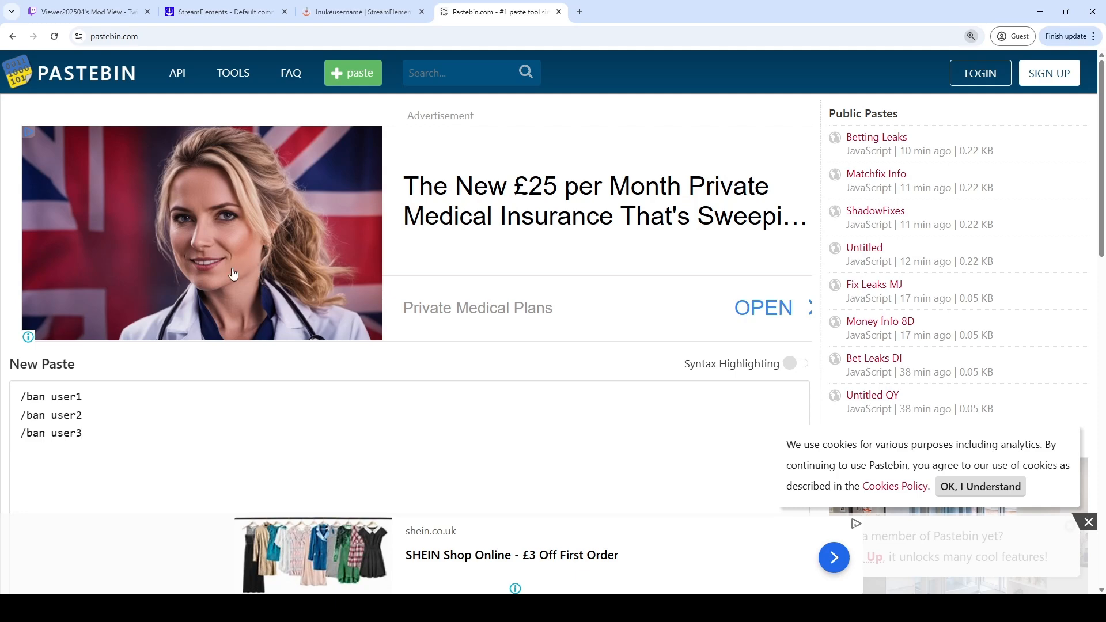
scroll(230, 274, down, 3)
scroll(136, 229, down, 1)
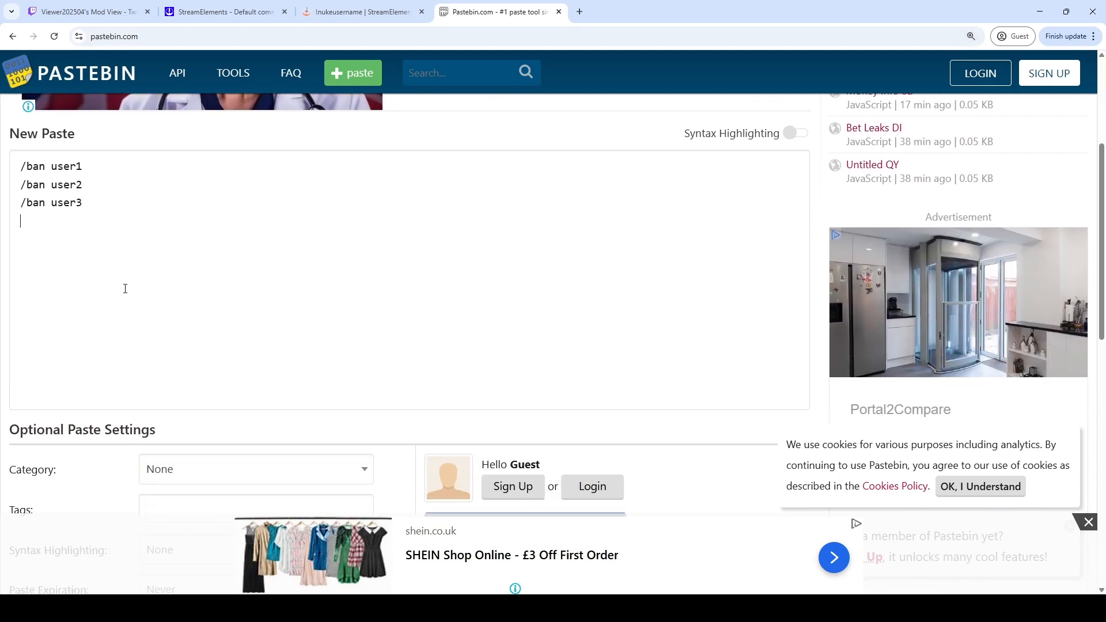
drag(123, 289, 19, 151)
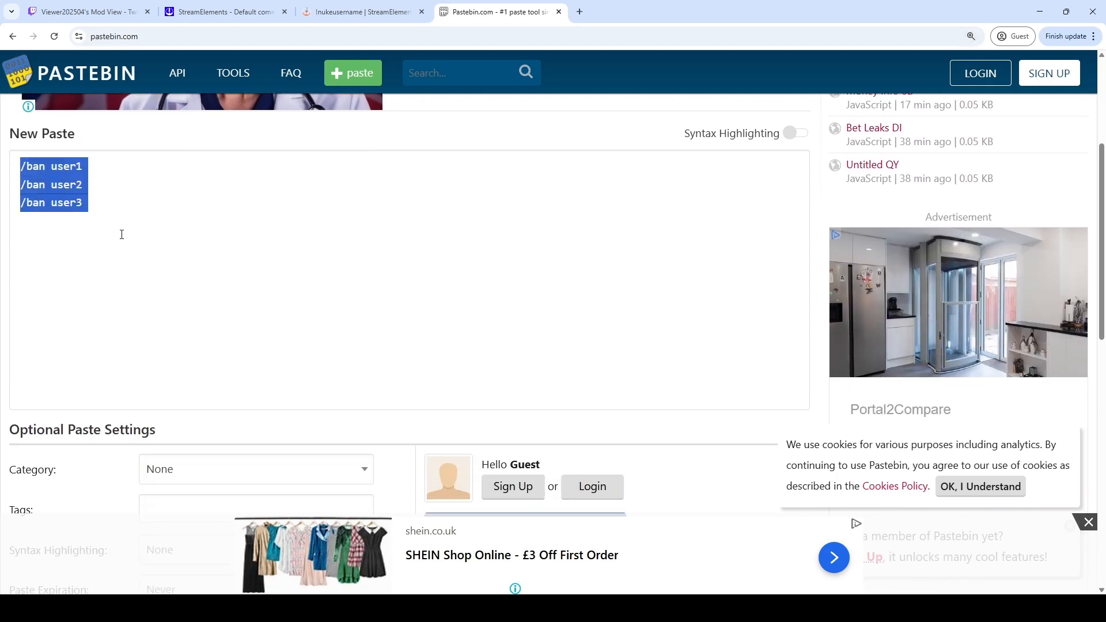
click(91, 219)
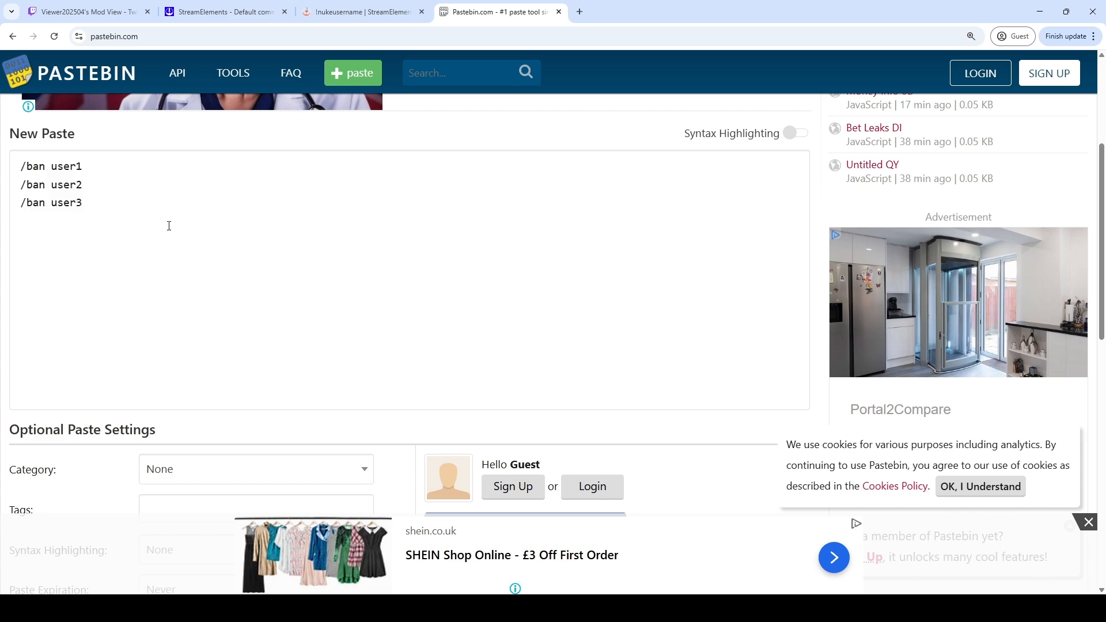
Create the paste with the default settings and complete the human verification check
key(ctrl+minus)
scroll(189, 236, down, 8)
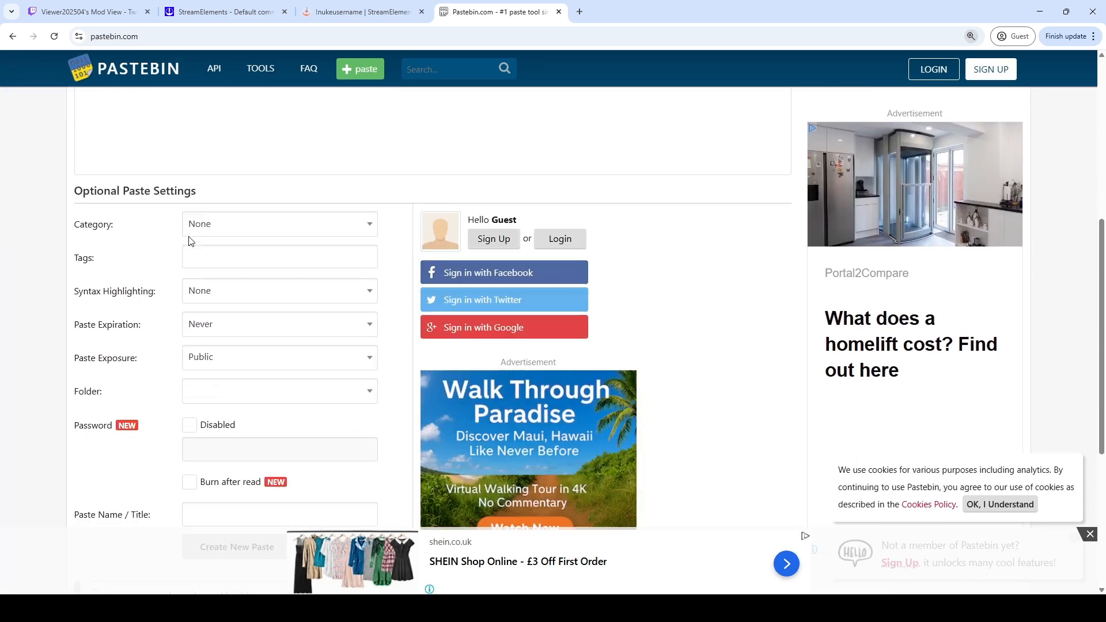
click(253, 249)
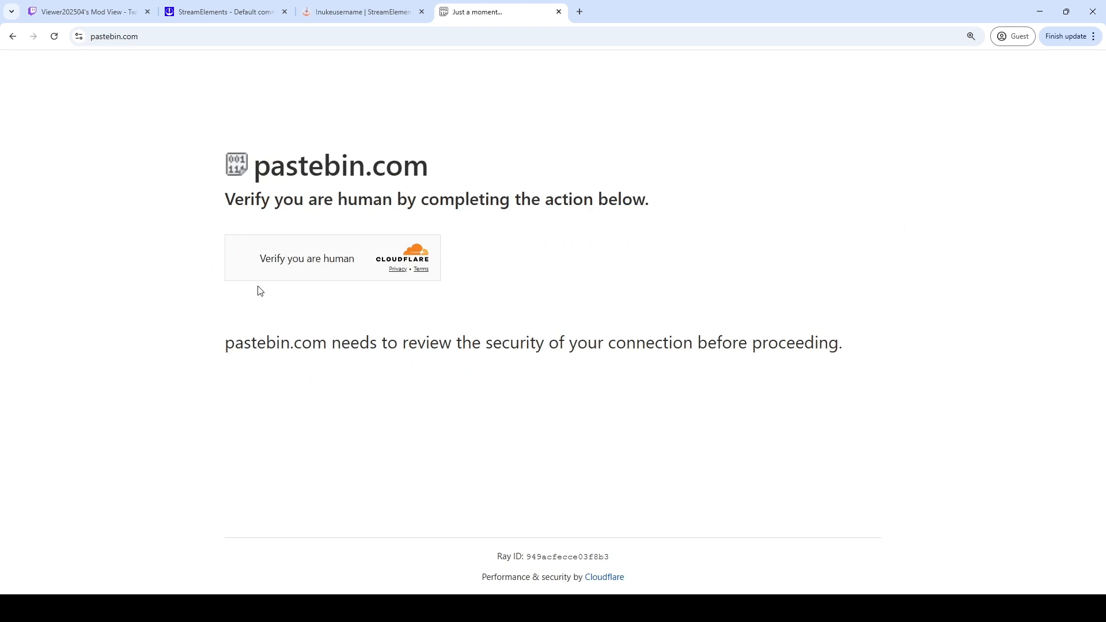
click(246, 260)
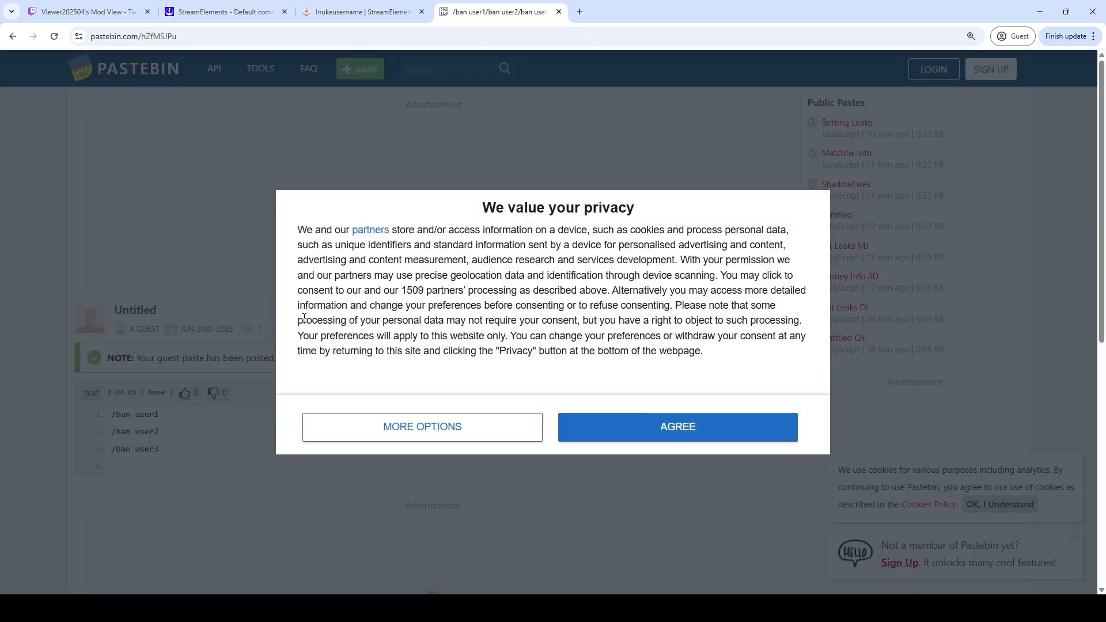
Reject all optional privacy consents on the posted ban-list page and save the choice
click(437, 423)
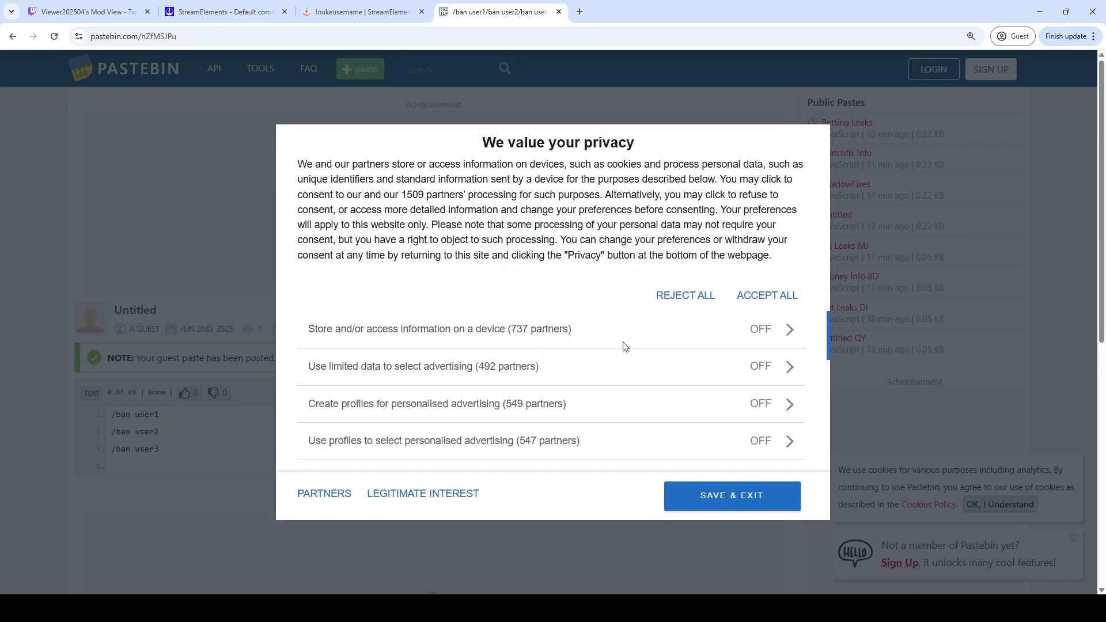
click(662, 294)
click(731, 495)
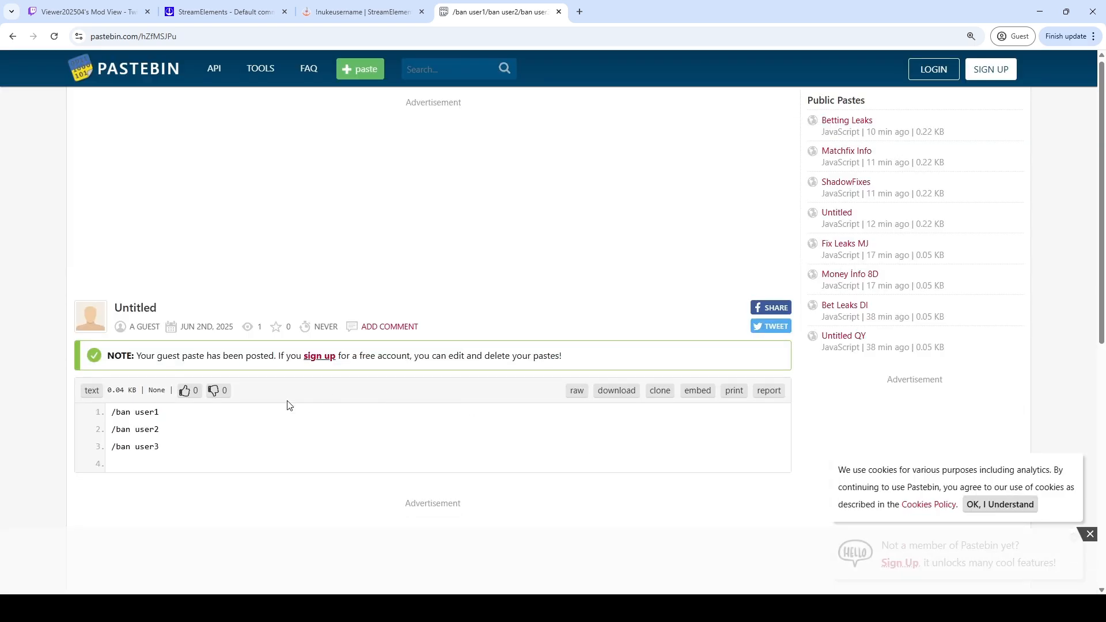
scroll(289, 402, down, 4)
scroll(247, 292, up, 3)
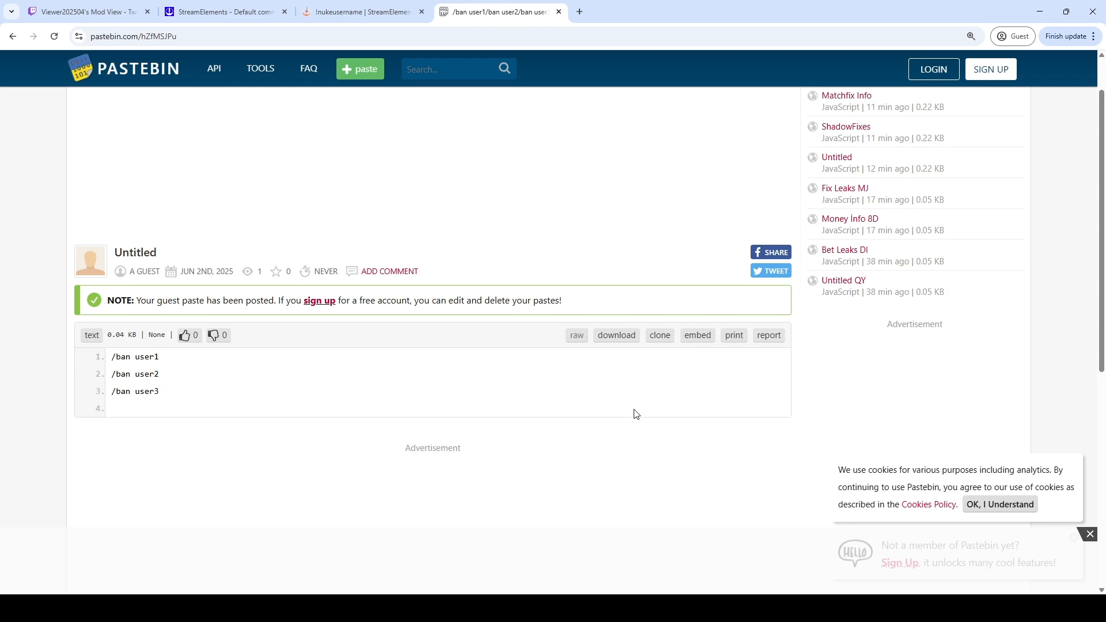
click(86, 11)
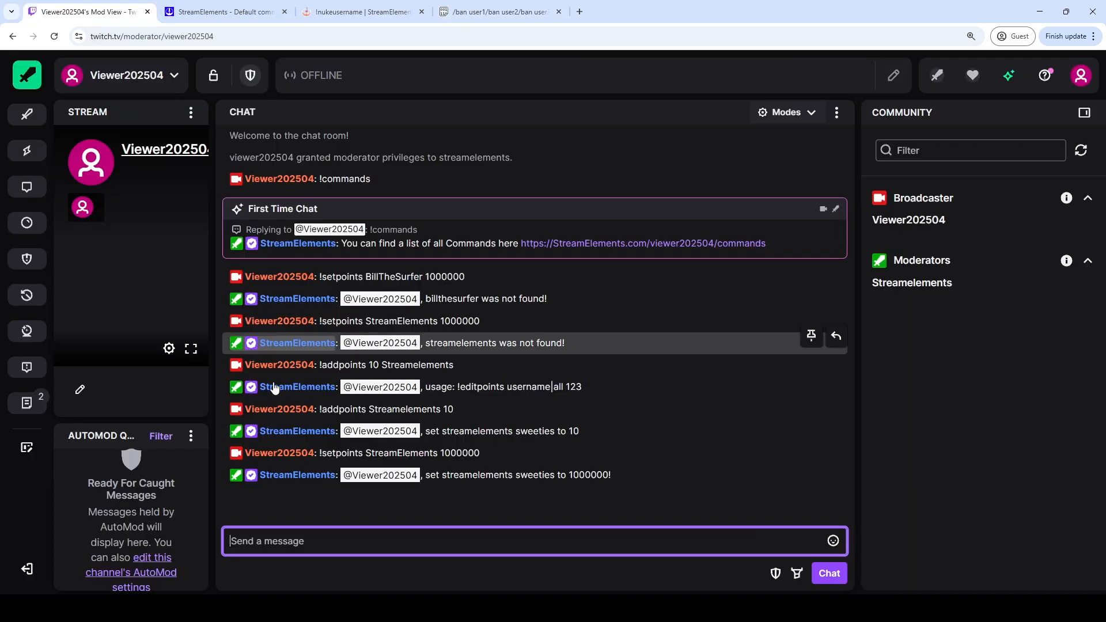
text(!filesay)
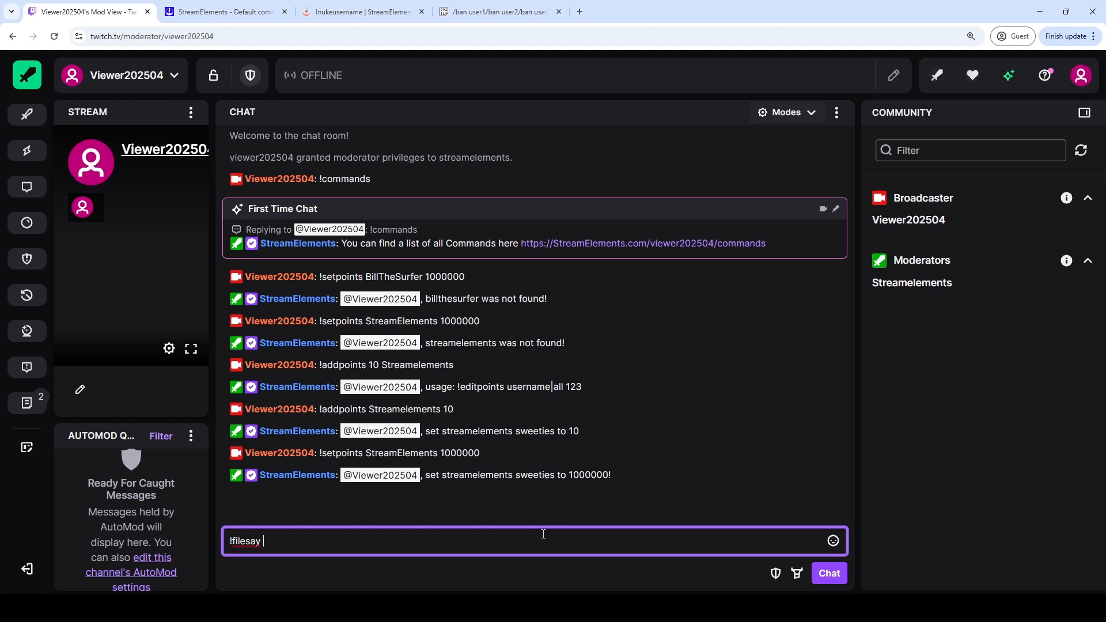
text(https://pastebin.com/raw/hZfMSJPu)
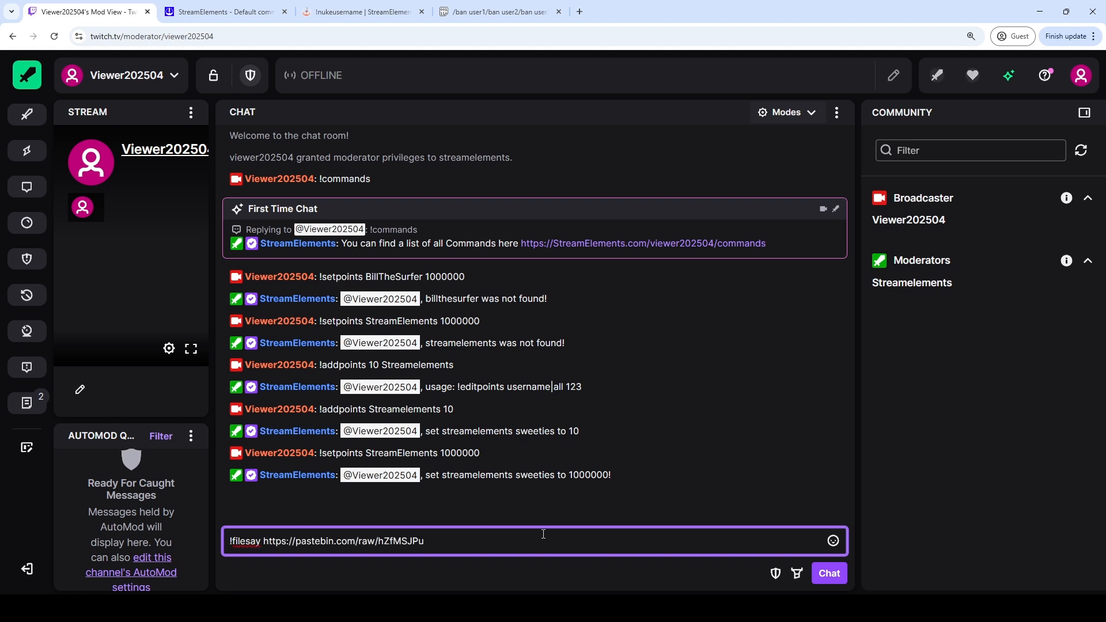
key(Return)
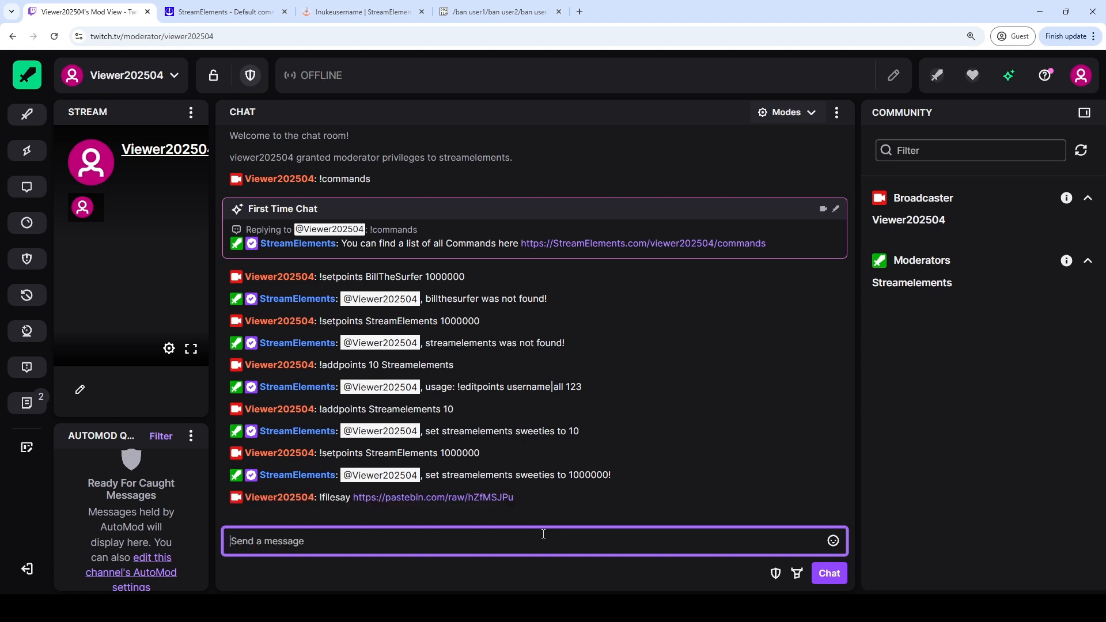
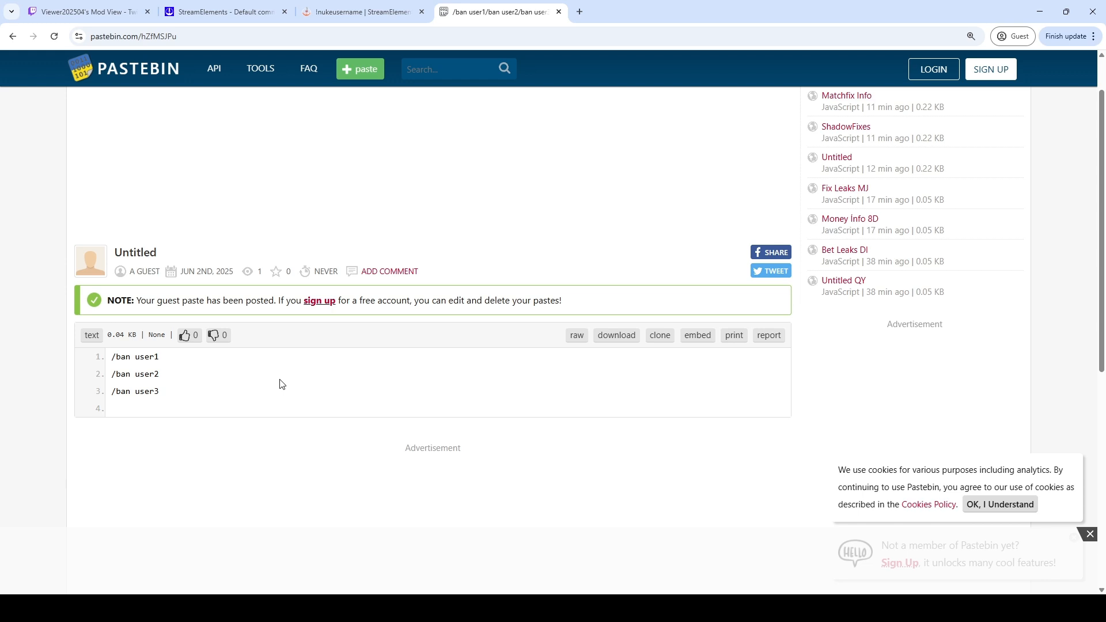
Copy the three ban lines from the posted paste into a new paste
drag(179, 402, 67, 353)
key(ctrl+c)
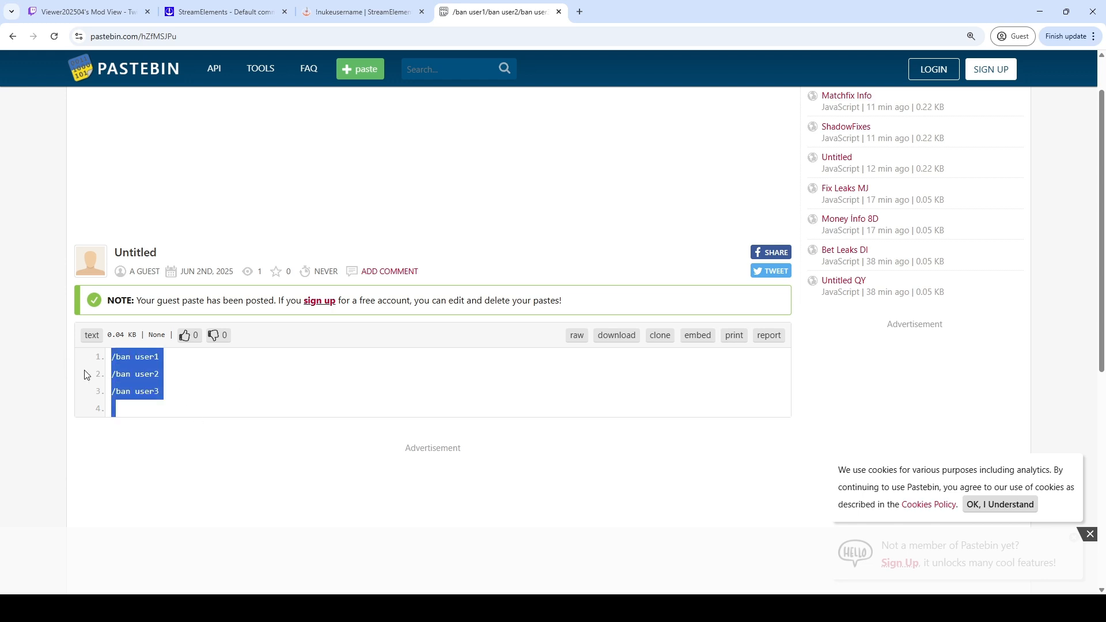
click(357, 73)
click(302, 415)
key(ctrl+v)
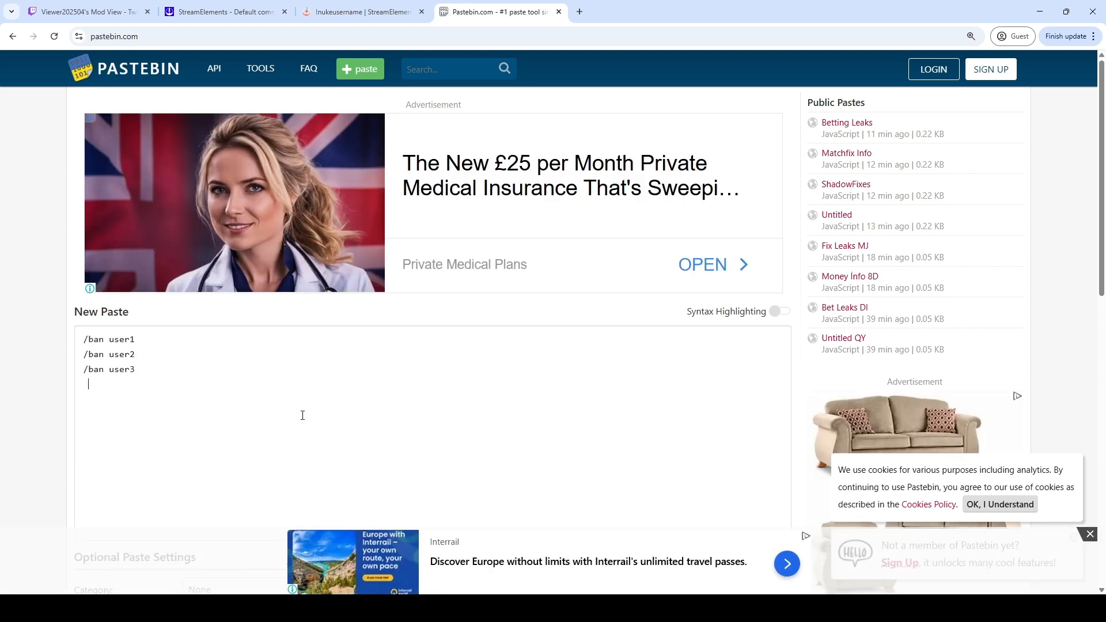
Change the command on all three lines from /ban to /unban and create the paste
text(un)
text(un)
text(un)
key(ctrl+a)
scroll(293, 392, down, 7)
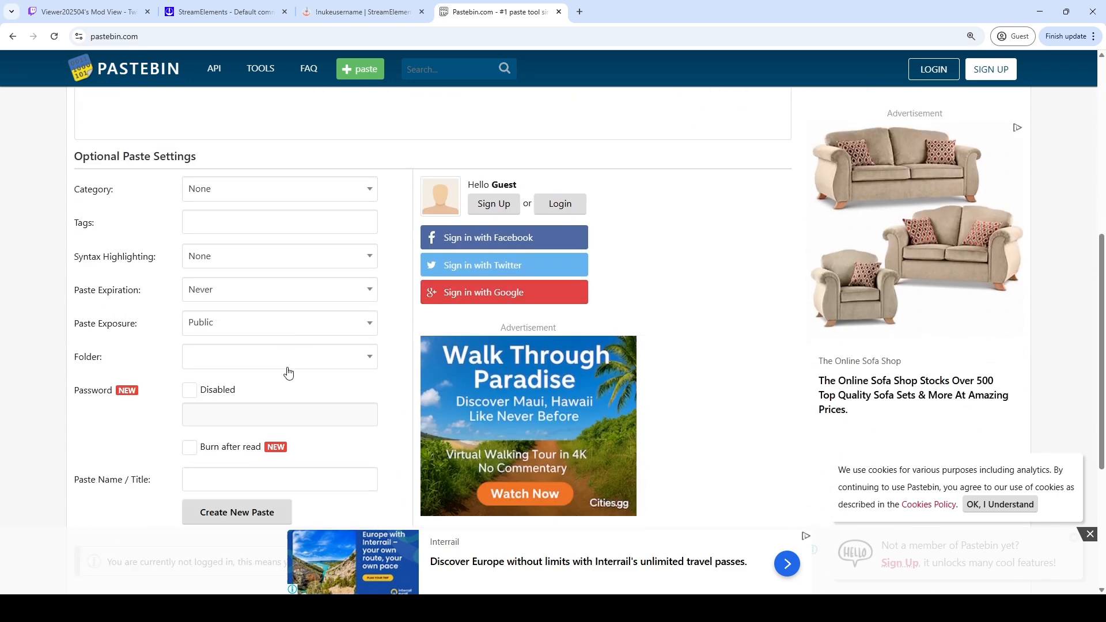
click(241, 509)
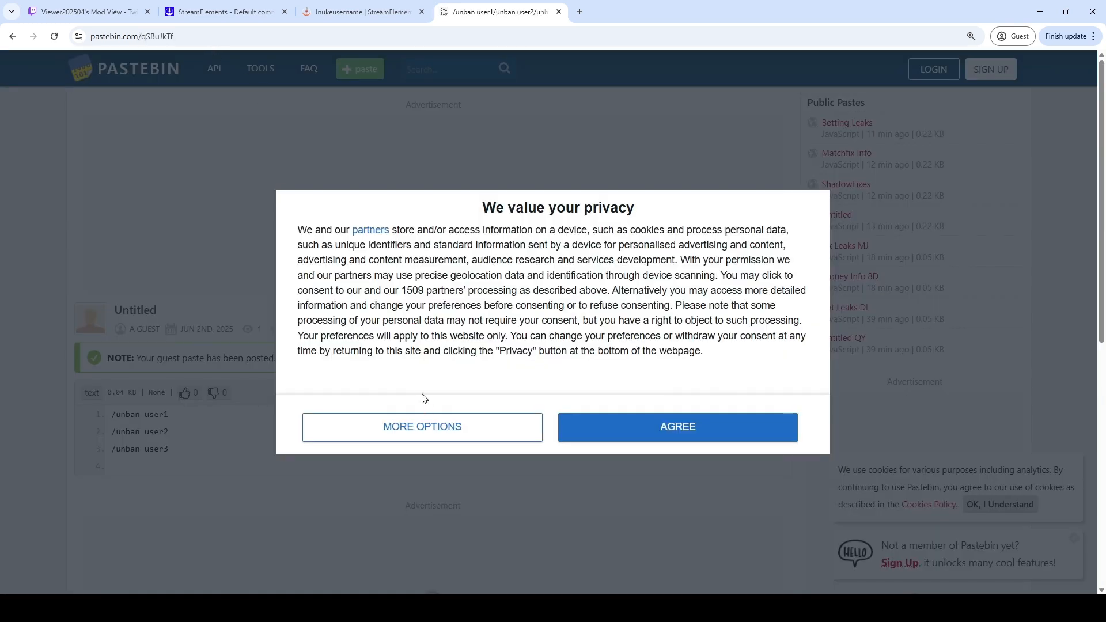
Reject all optional privacy consents on the posted unban-list page and save the choice
click(424, 427)
click(687, 294)
click(741, 495)
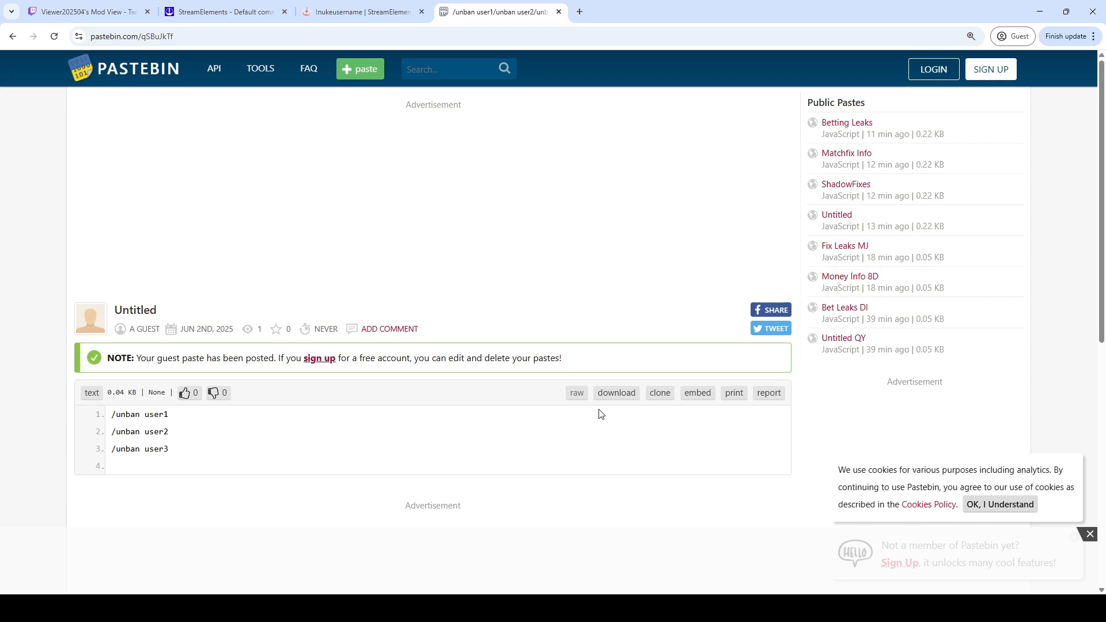
click(105, 9)
click(480, 547)
text(!)
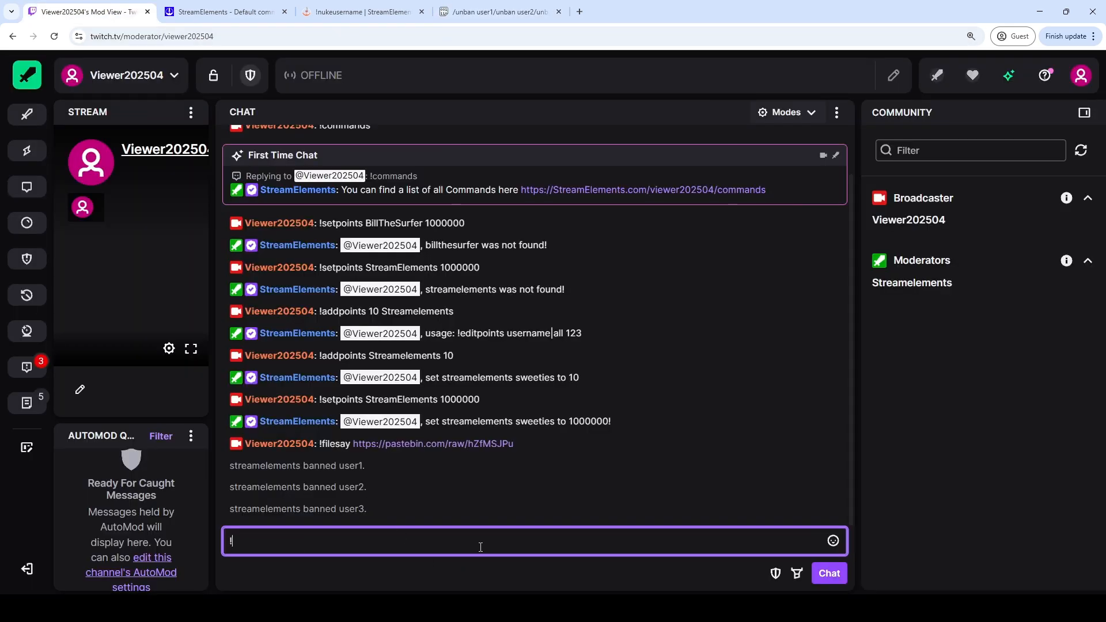
text(filesay)
text(https://pastebin.com/raw/qSBuJkTf)
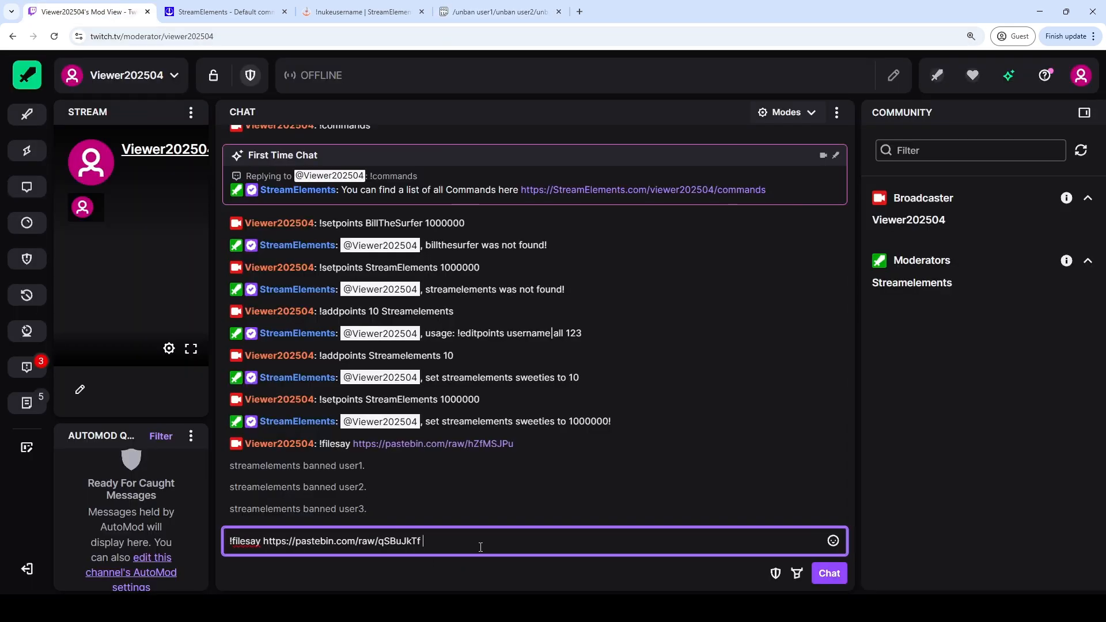
key(Return)
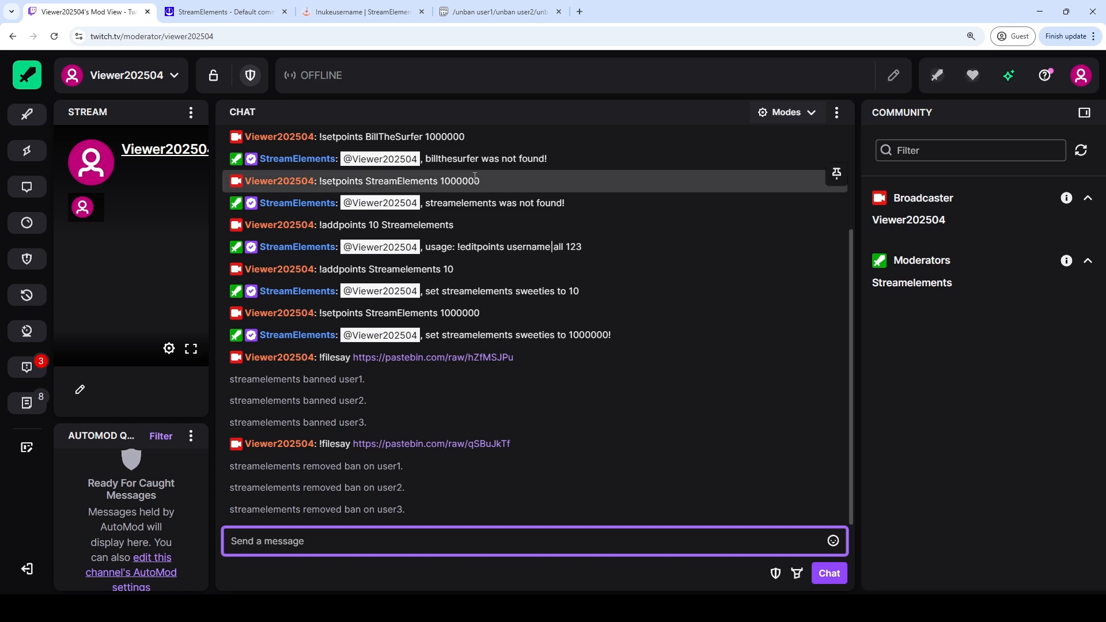
Close the Pastebin and !nukeusername documentation pages, and collapse the !filesay settings in StreamElements
click(547, 11)
click(559, 12)
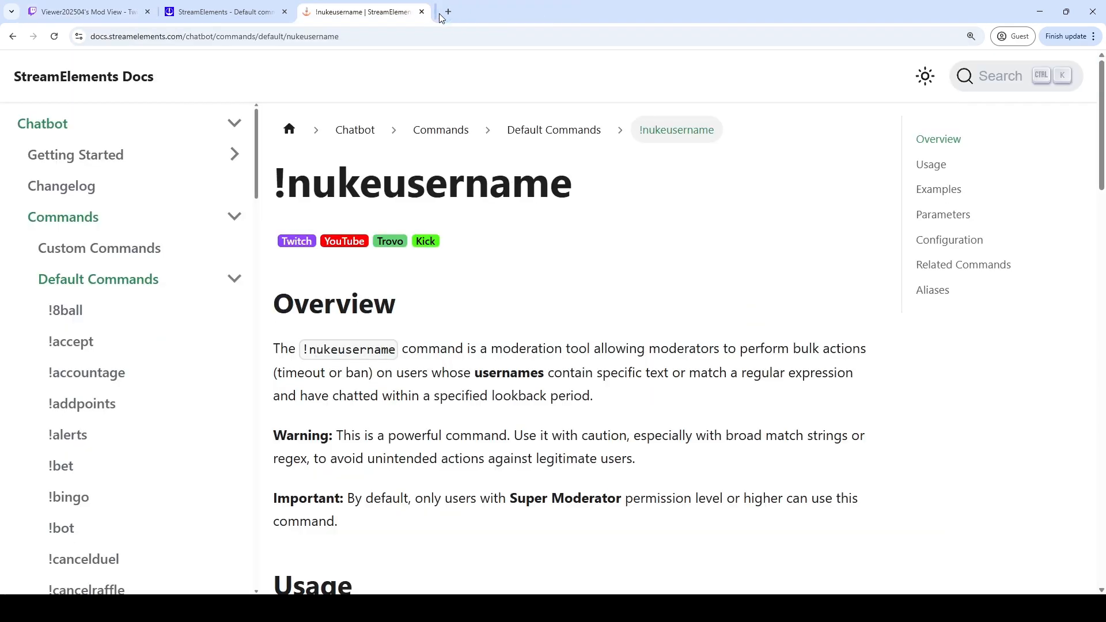
click(422, 12)
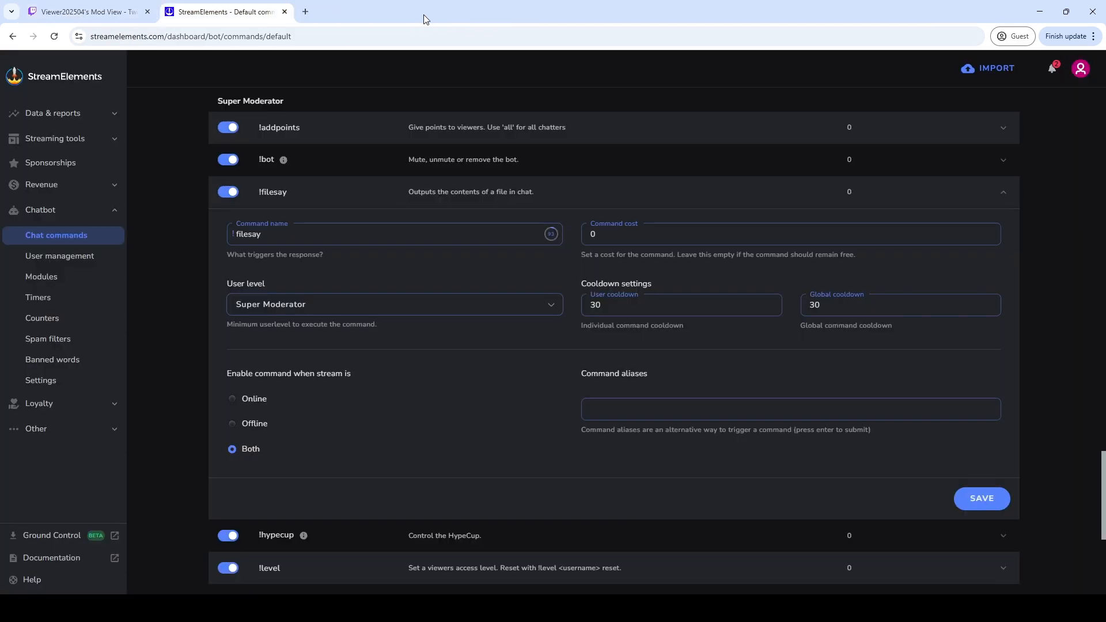
click(340, 192)
Review the Super Moderator default commands and expand the settings of the !level command
scroll(365, 221, up, 1)
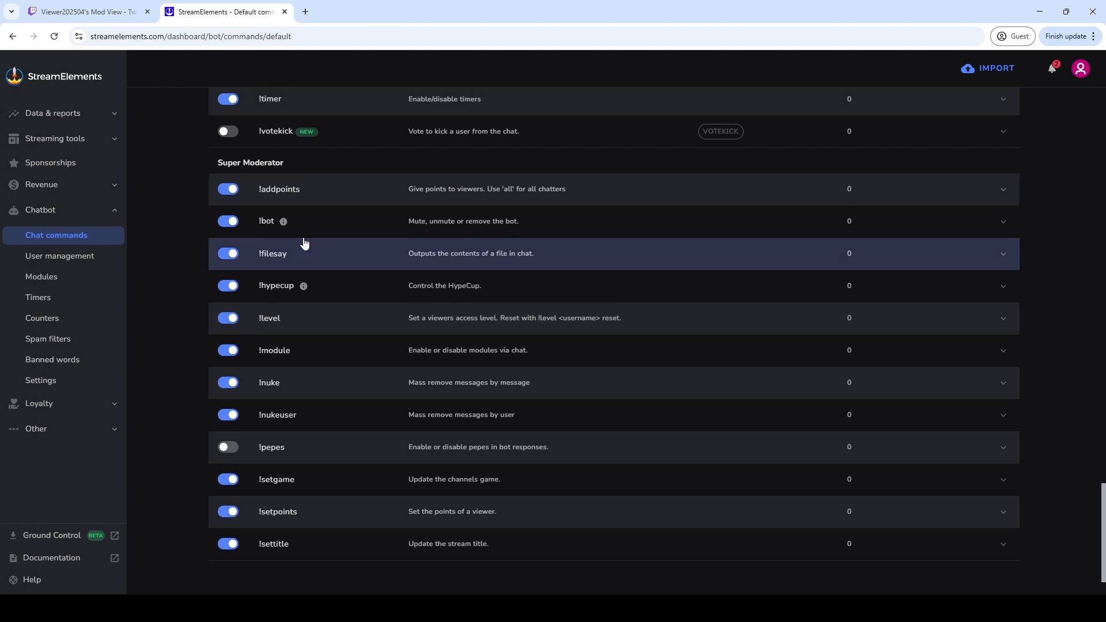
scroll(242, 231, up, 3)
scroll(251, 303, down, 3)
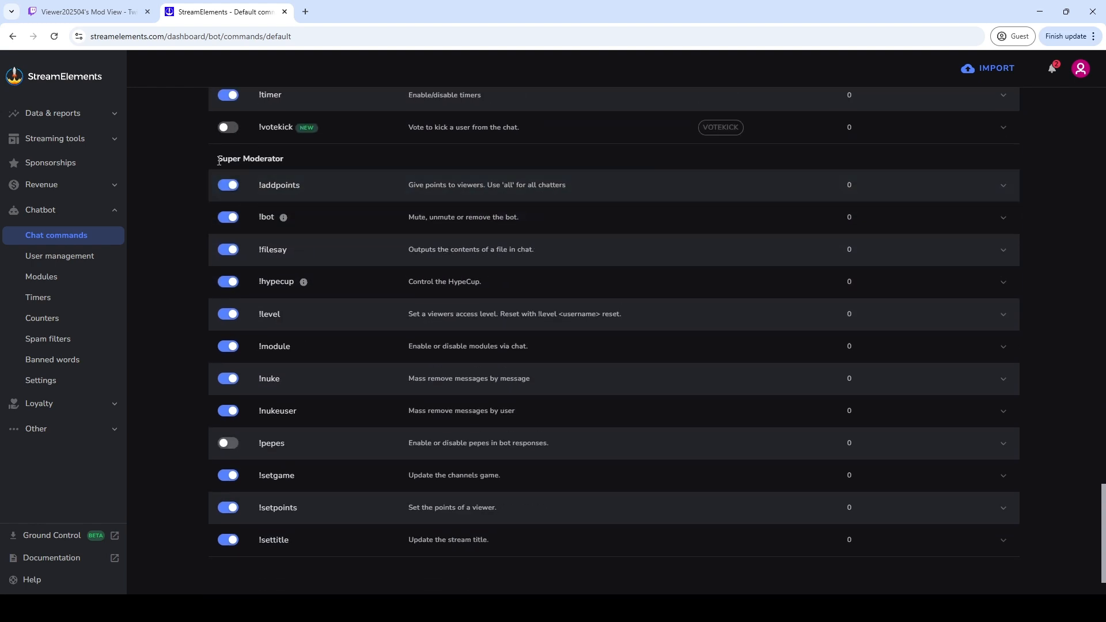
drag(217, 159, 309, 161)
click(310, 321)
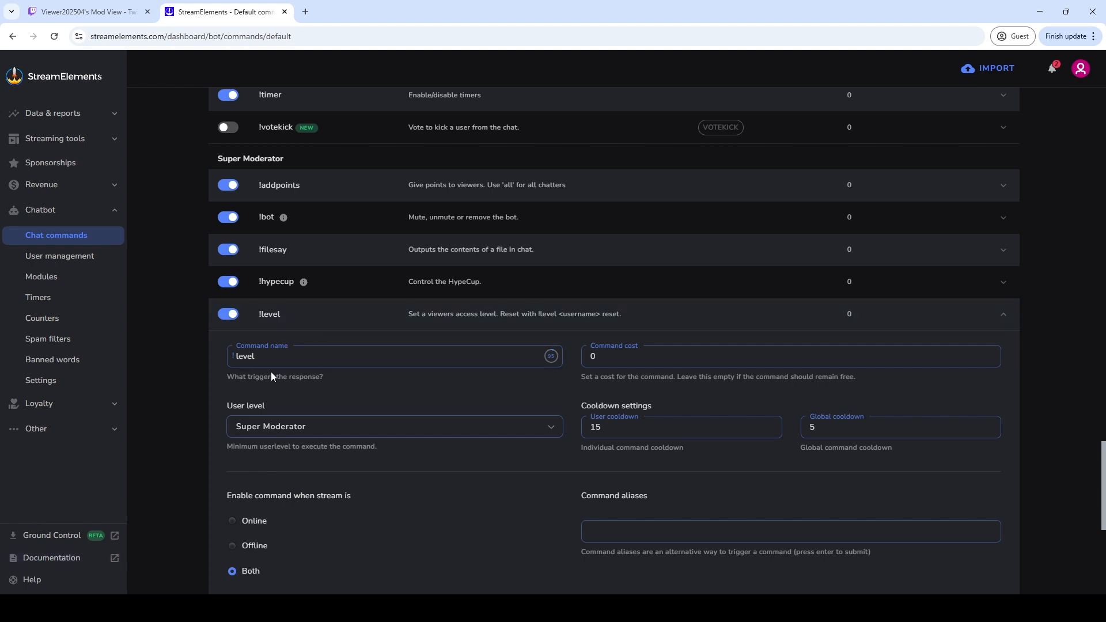
Open the StreamElements documentation, search for "!level" and open the Usage section of that command
click(115, 561)
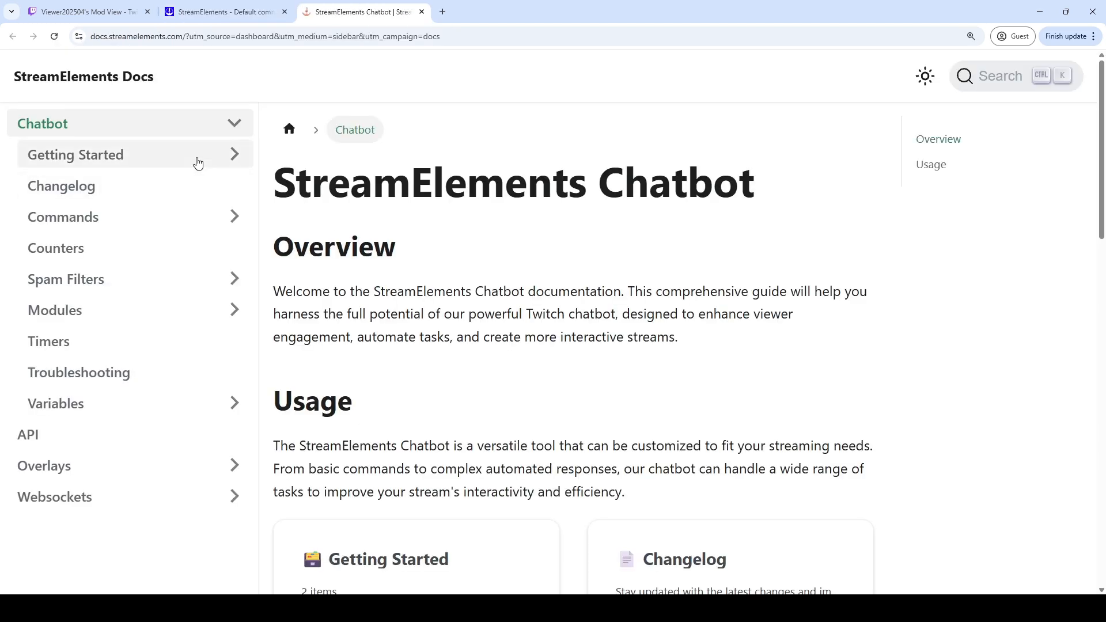
click(989, 73)
text(!)
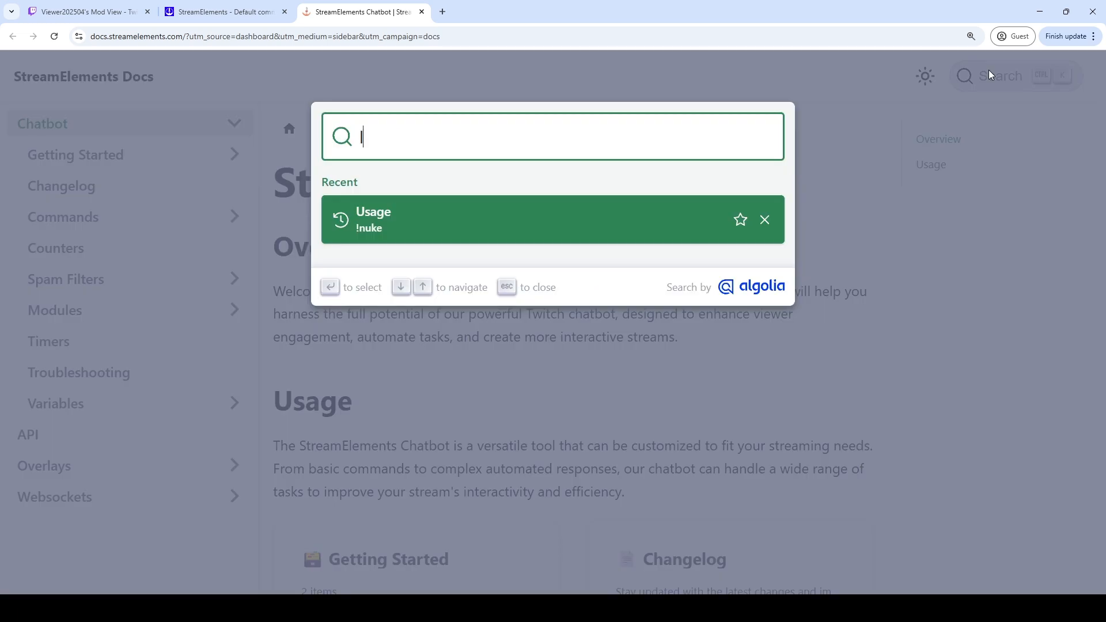
text(level)
click(442, 318)
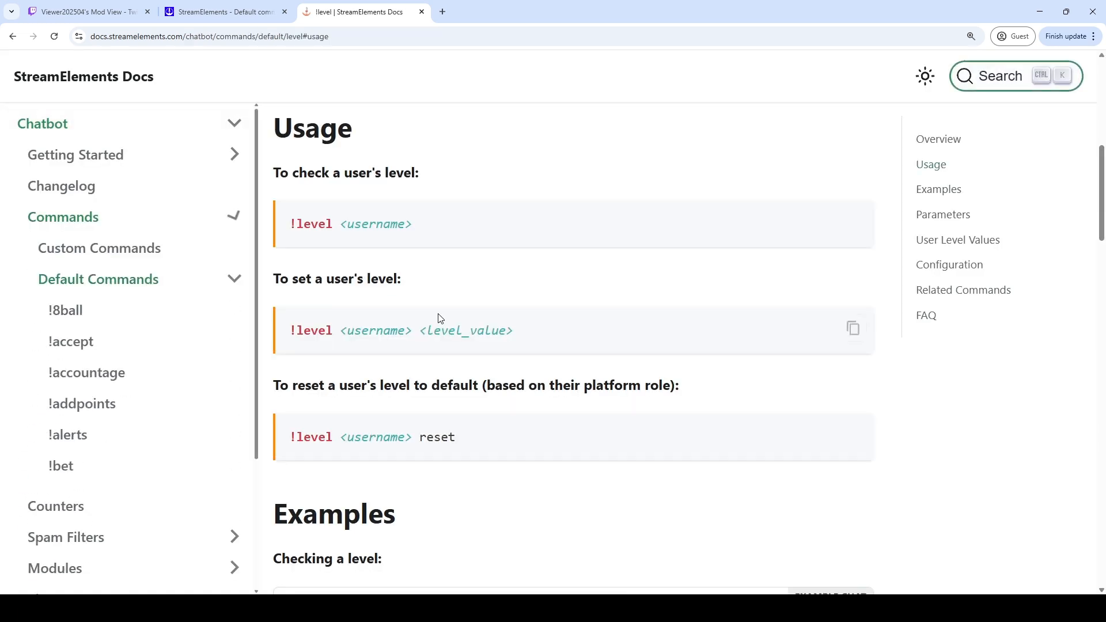
Read the !level usage syntax and the documentation examples for checking a level and setting a user to Regular
drag(290, 332, 540, 337)
scroll(576, 339, down, 6)
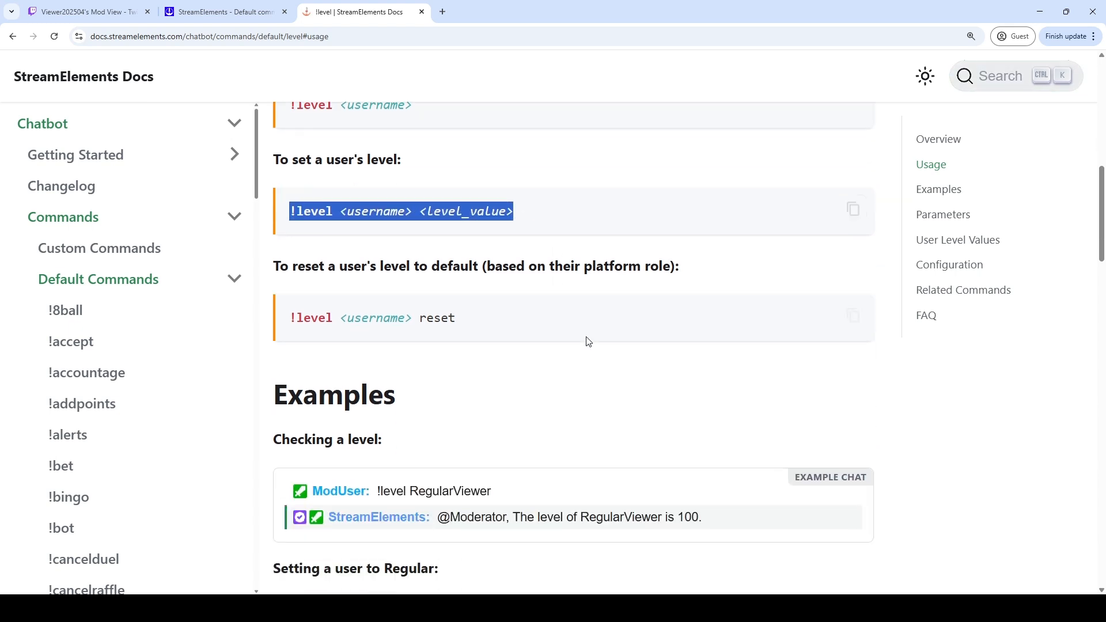
double_click(619, 292)
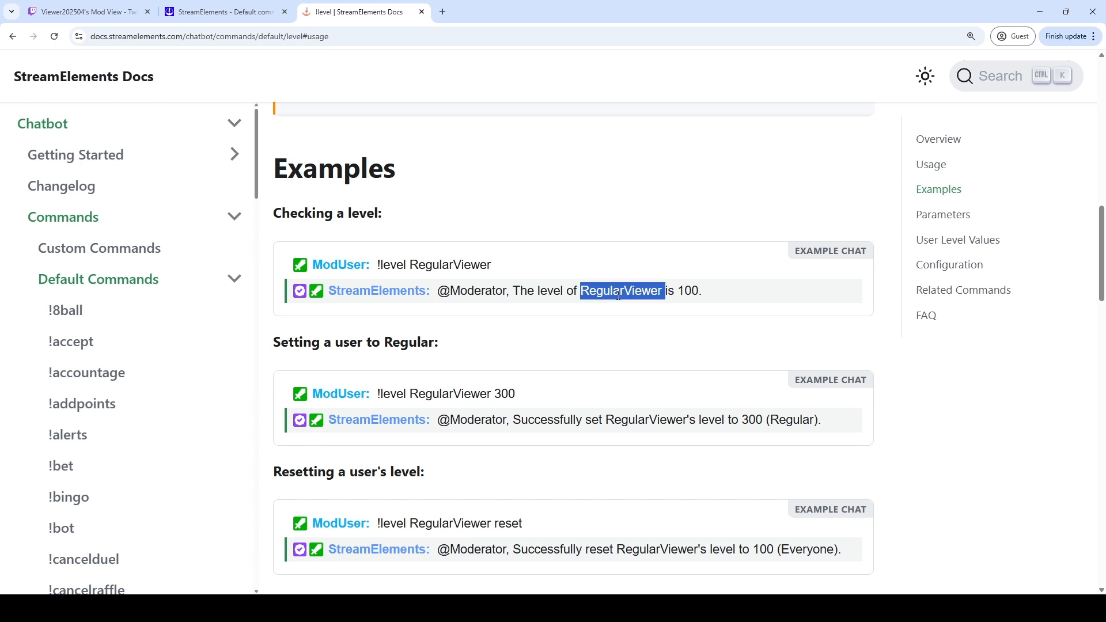
double_click(458, 266)
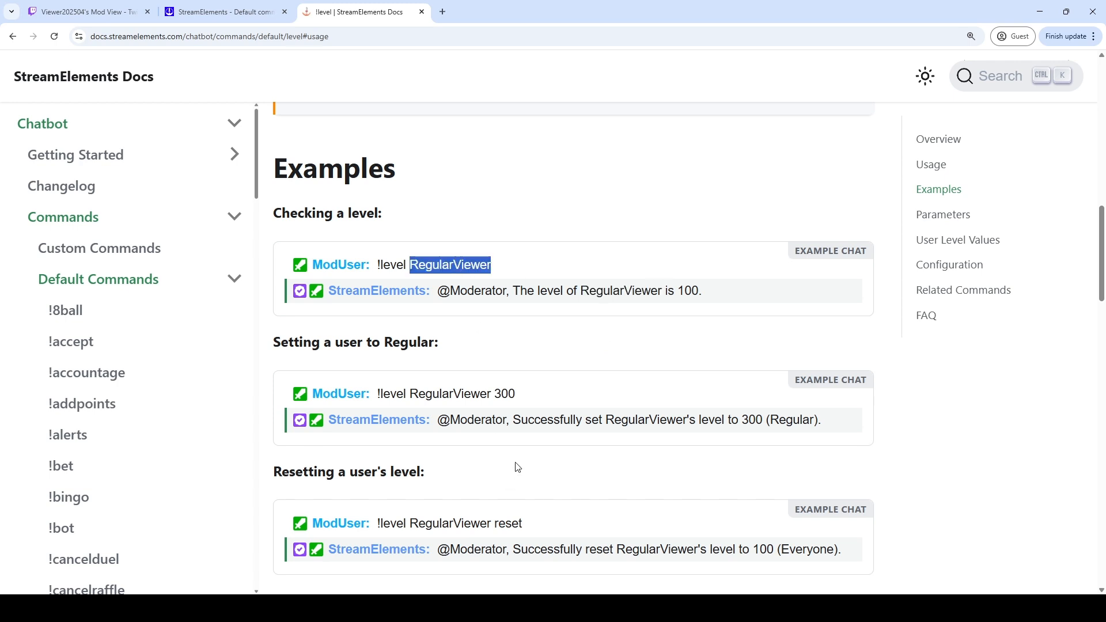
scroll(517, 467, down, 1)
click(514, 332)
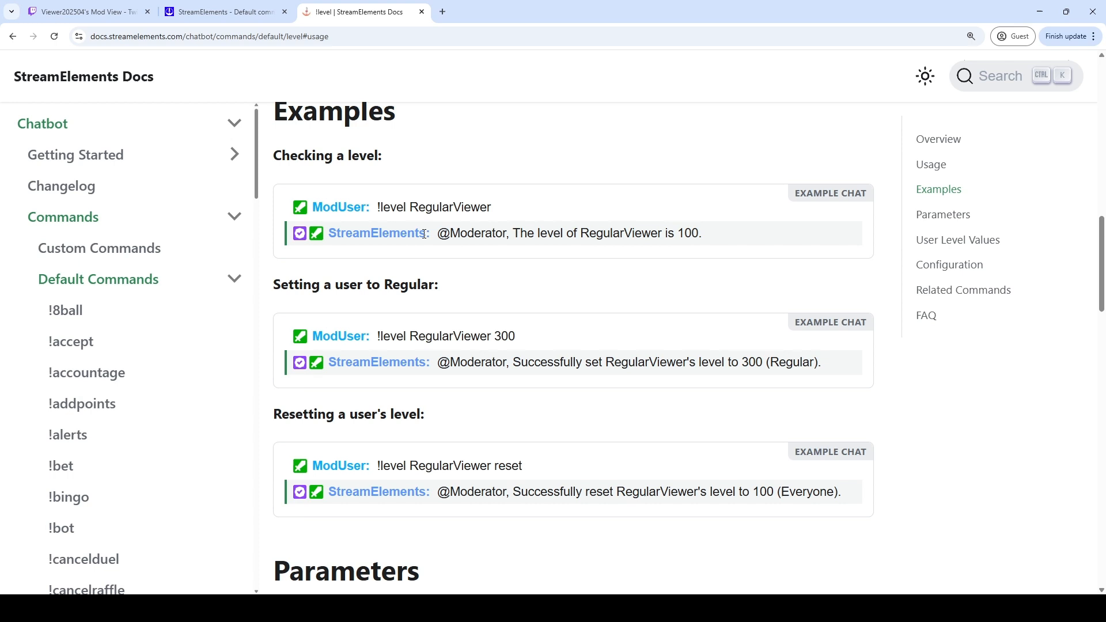
drag(377, 207, 499, 202)
double_click(424, 207)
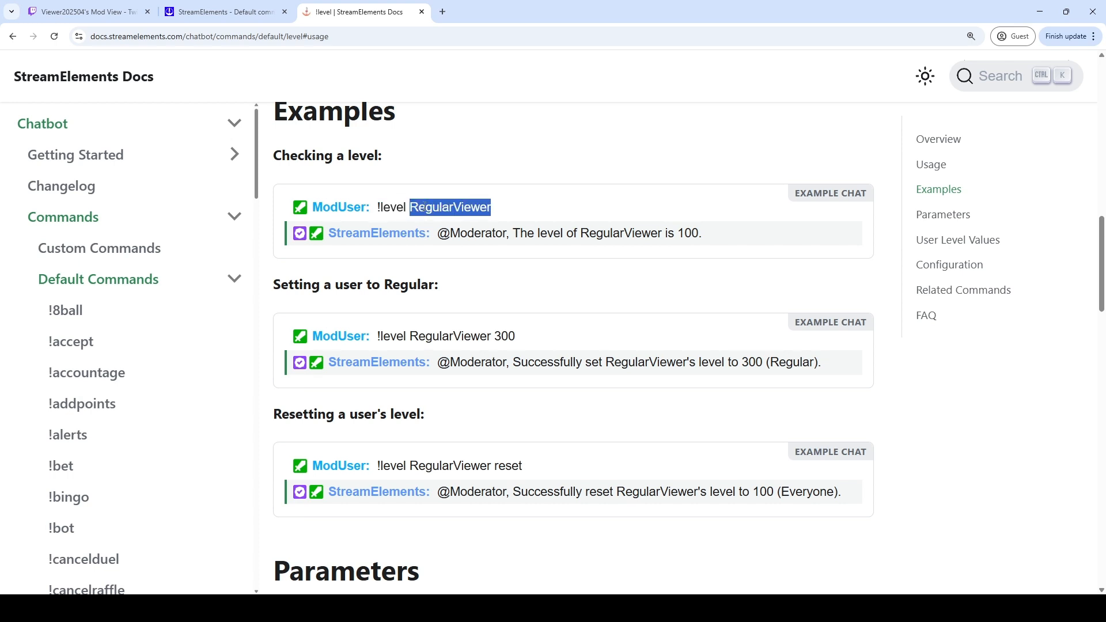
double_click(505, 336)
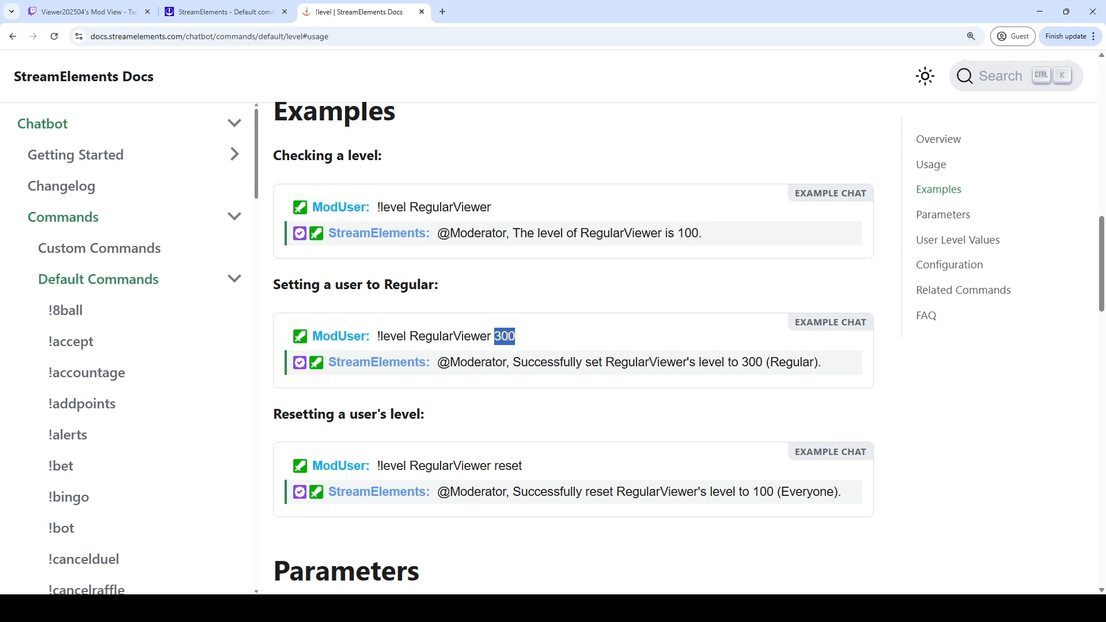
Examine the !level parameters and the list of numeric User Level Values from Everyone to Broadcaster
scroll(594, 367, down, 8)
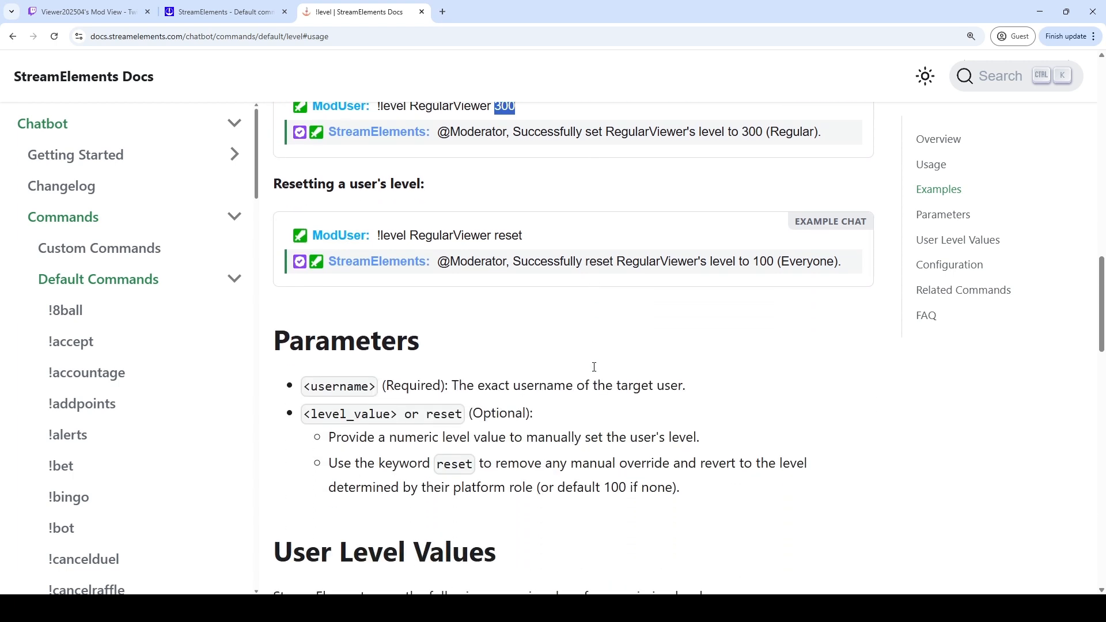
scroll(594, 366, down, 2)
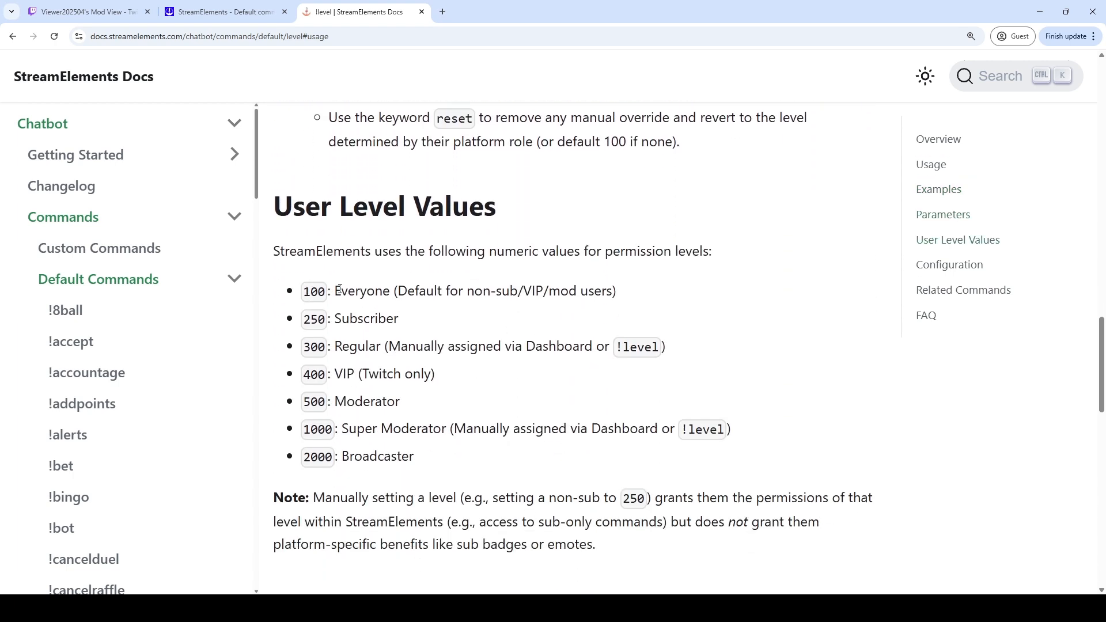
double_click(312, 294)
drag(337, 291, 640, 298)
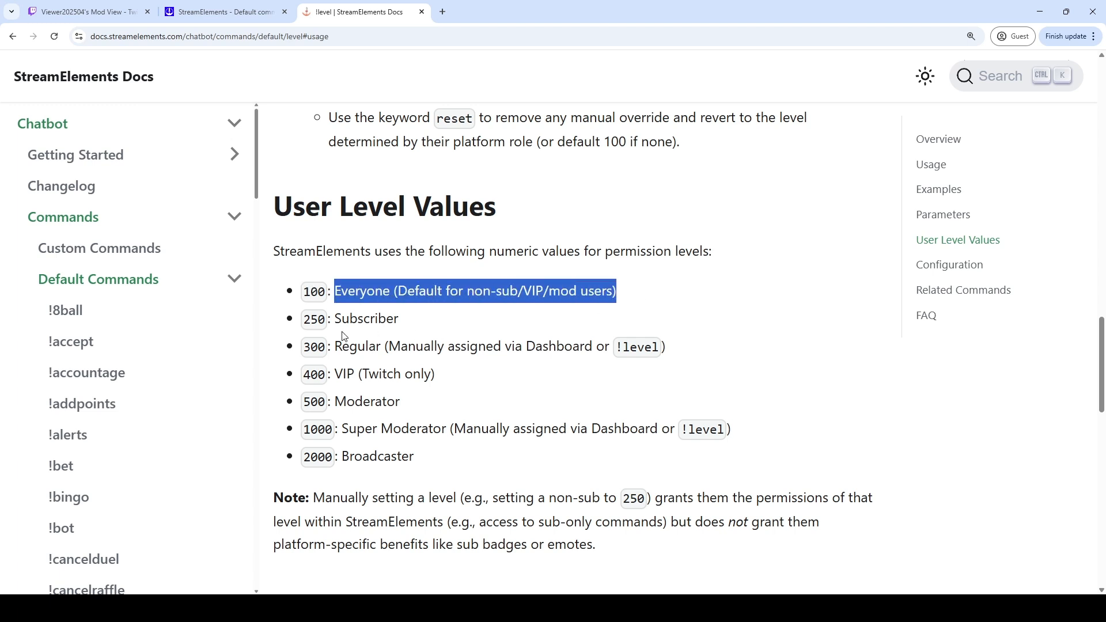
double_click(314, 318)
scroll(311, 305, down, 1)
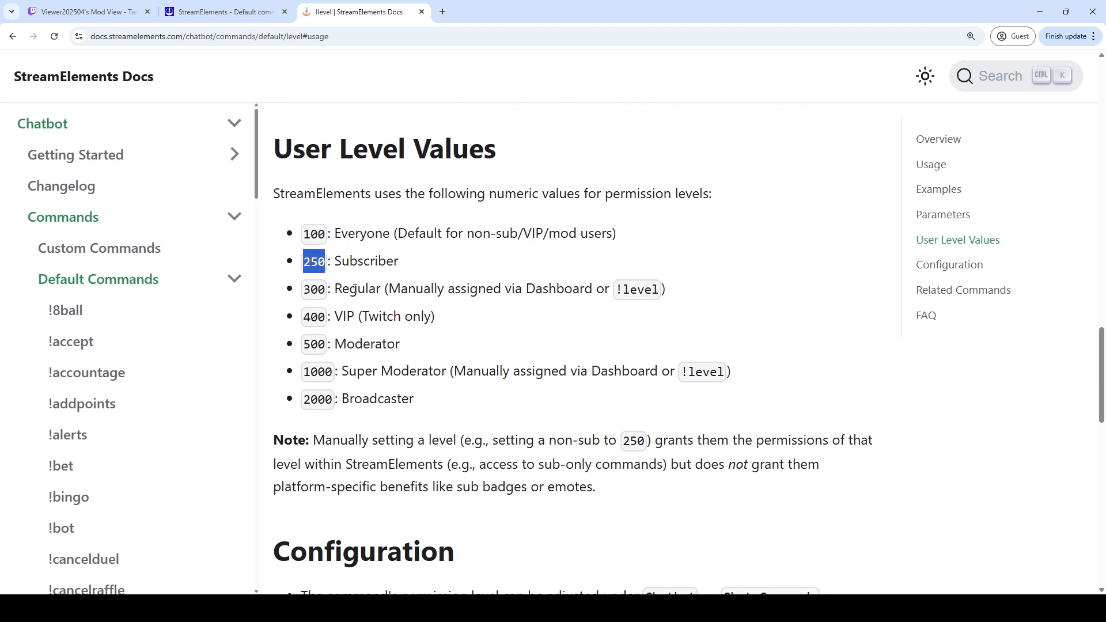
click(307, 290)
drag(307, 290, 592, 291)
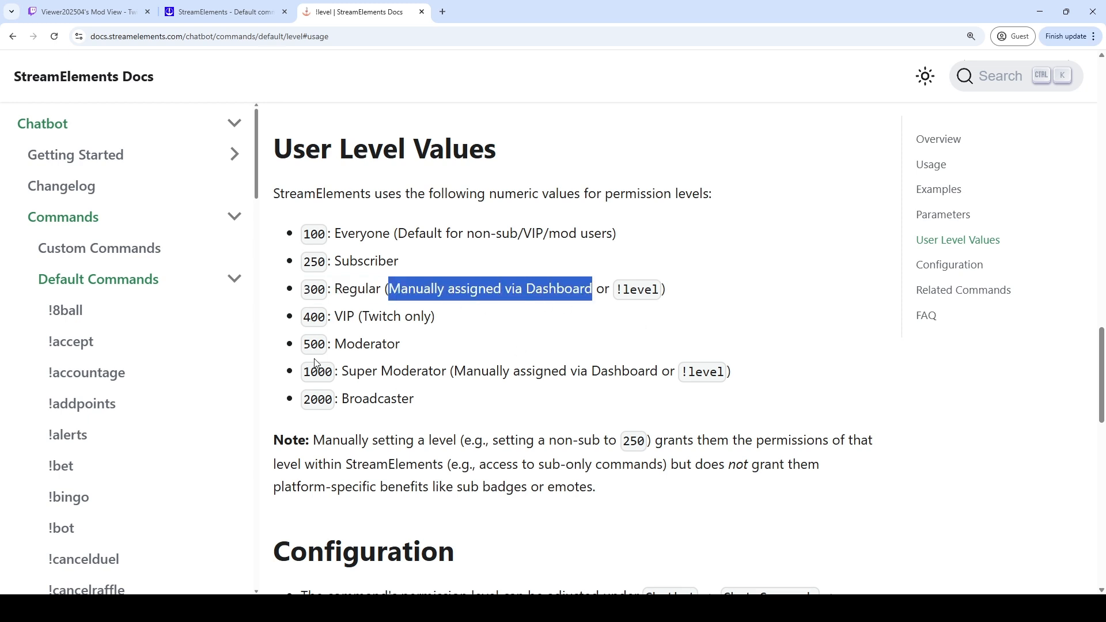
click(353, 367)
drag(294, 398, 464, 412)
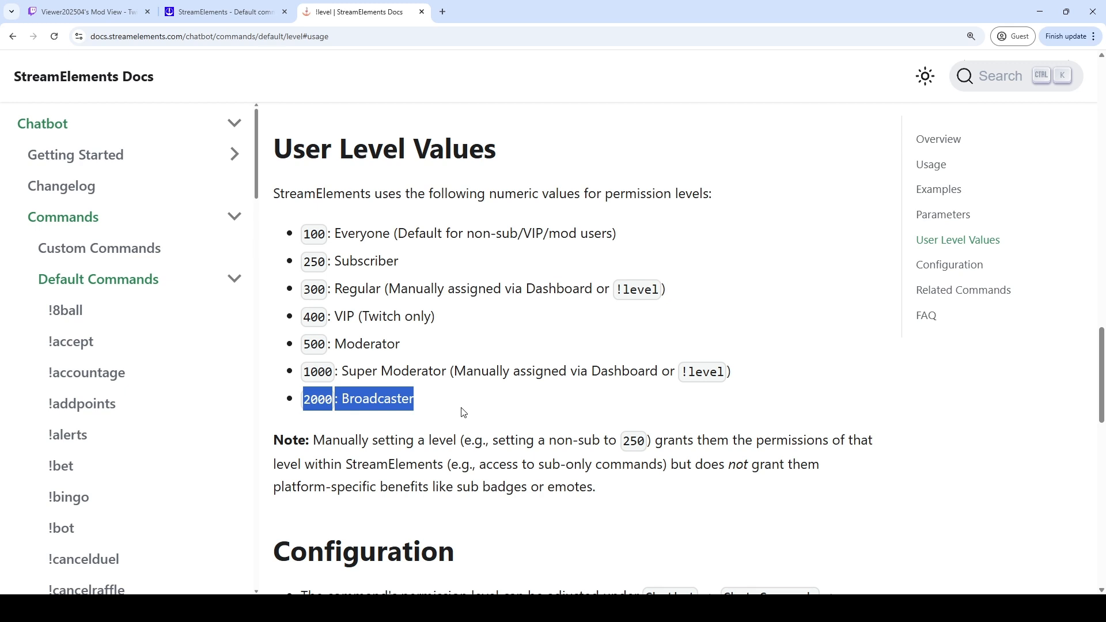
click(477, 396)
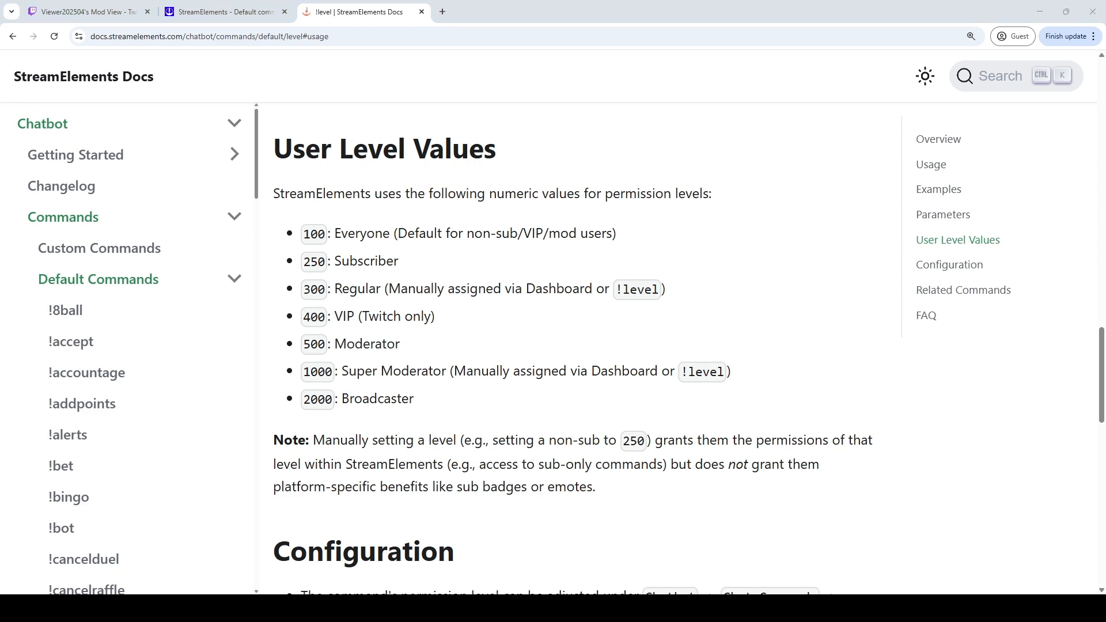
Switch to the Twitch Mod View and check a viewer's level by sending "!level" with the username in chat
click(94, 12)
text(!)
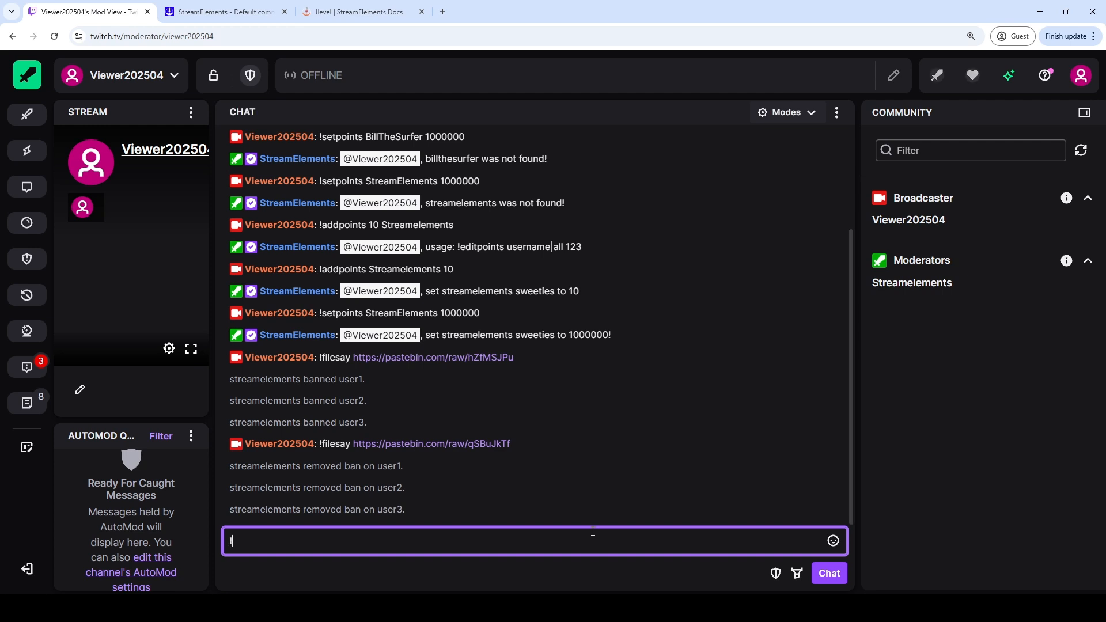
text(level xplosive_arie)
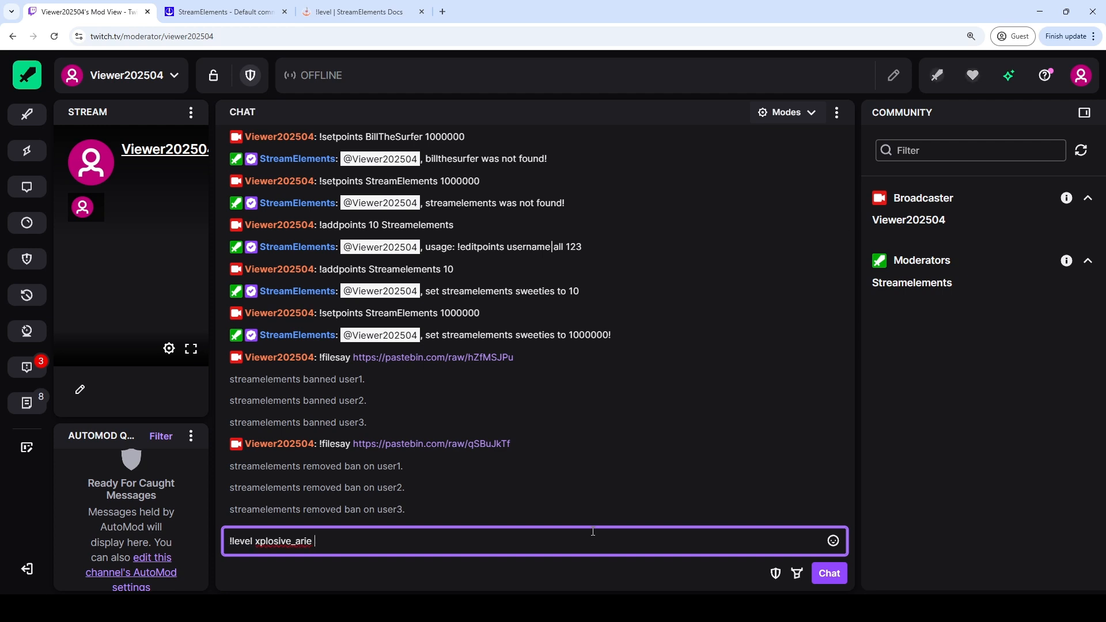
key(Return)
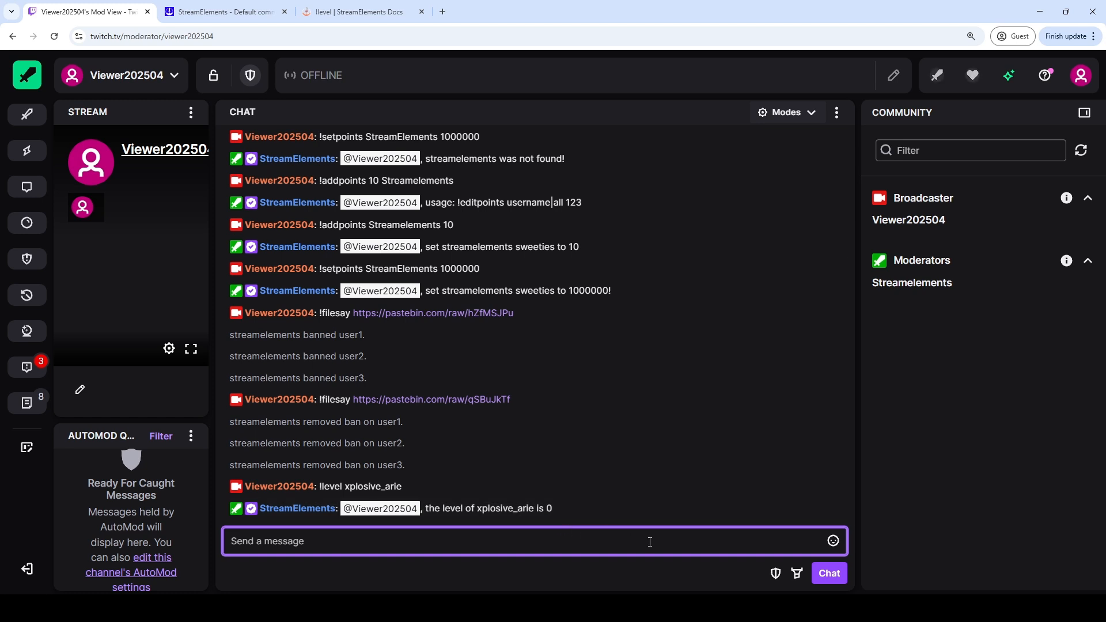
Set the same viewer's level to 300 with the !level chat command and query that viewer's level again
text(!level xplosive_arie 300)
key(Return)
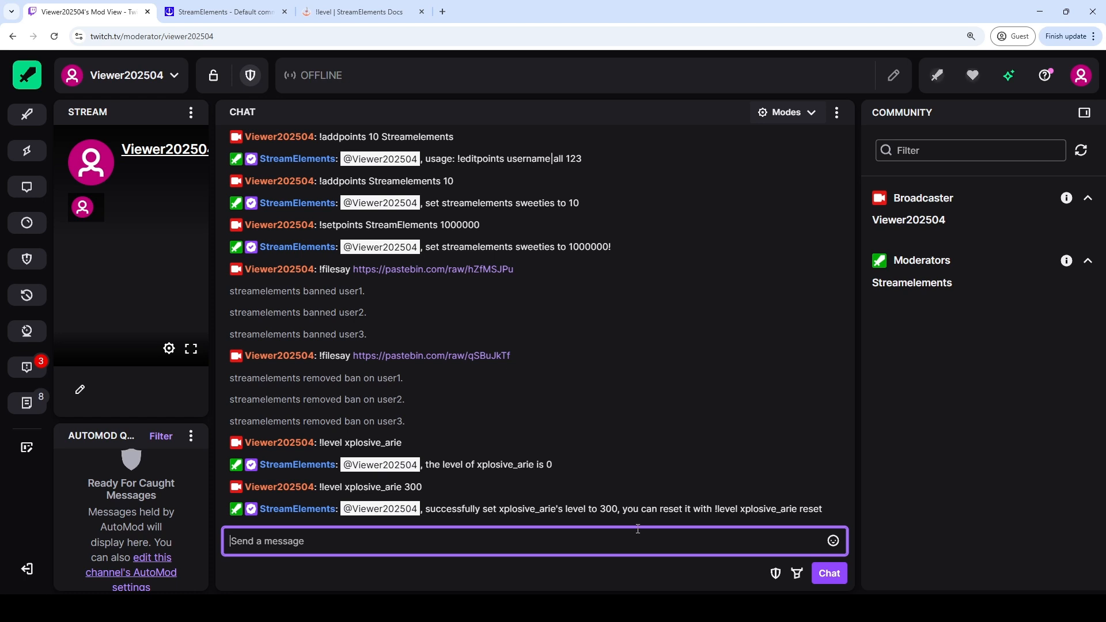
text(!level xplosive_arie)
key(Return)
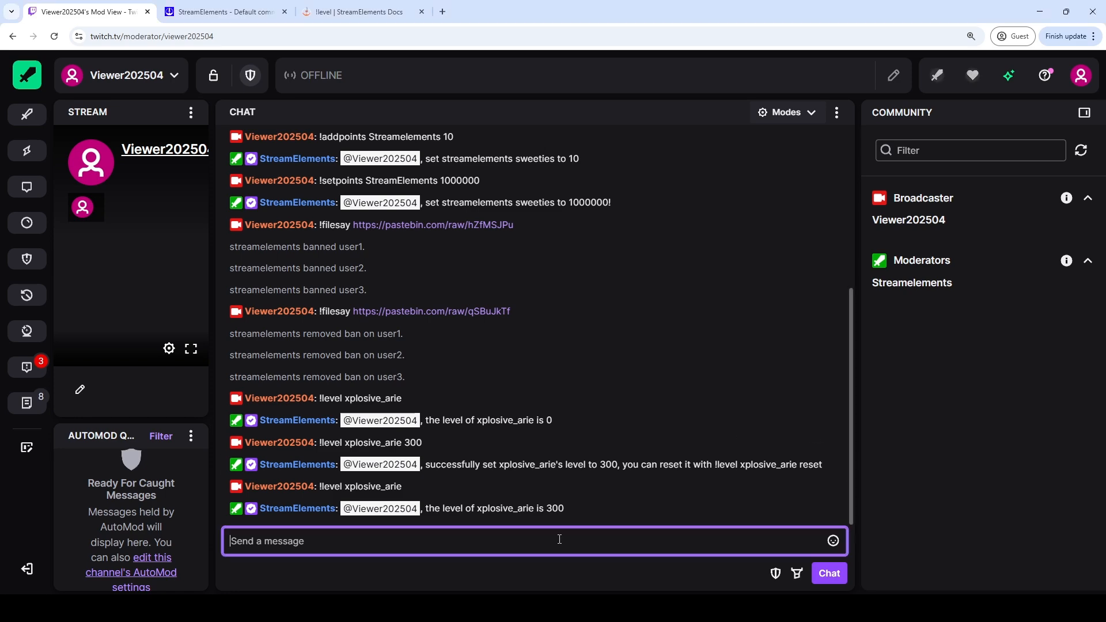
Switch to the StreamElements default commands, collapse the !level settings and review the remaining Super Moderator commands
click(247, 17)
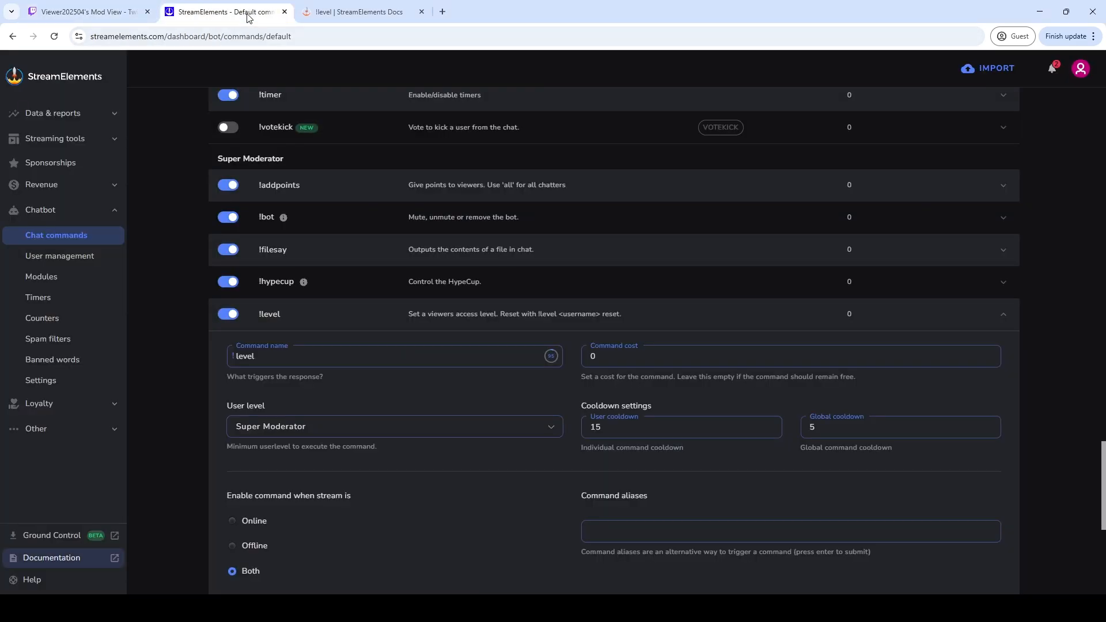
click(371, 323)
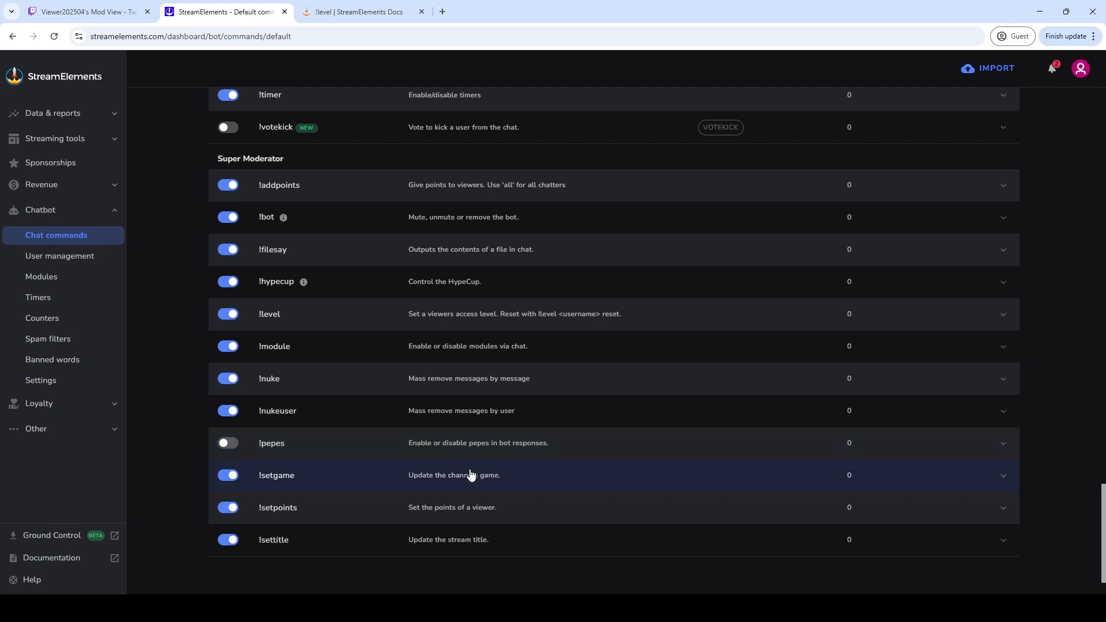
scroll(470, 475, down, 2)
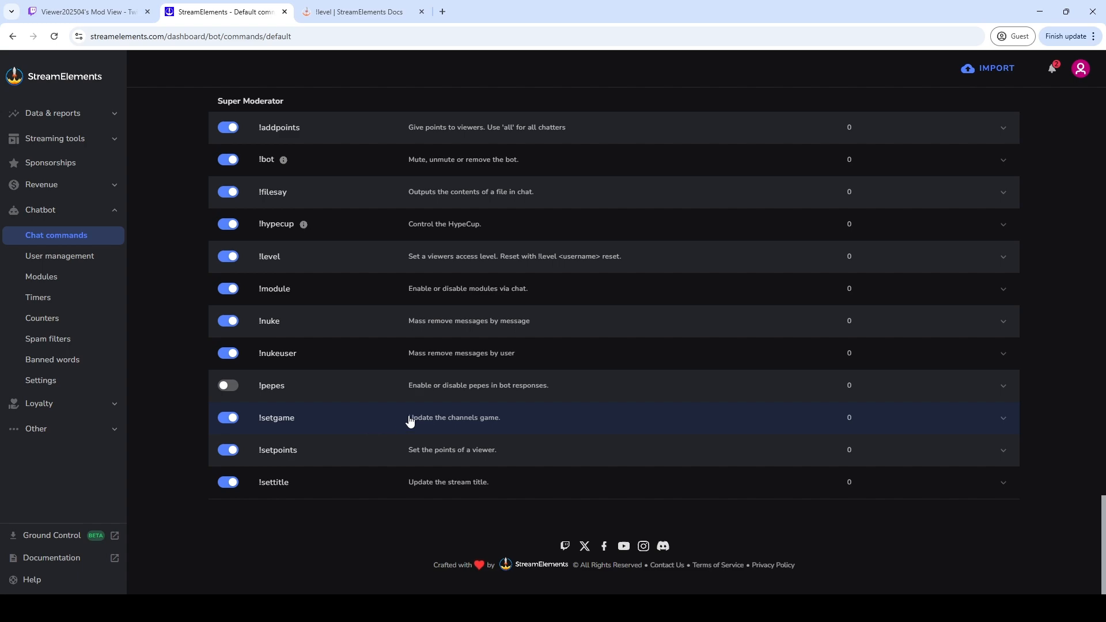
Switch to the Twitch Mod View and send "!setgame Fortnite" in chat
click(86, 11)
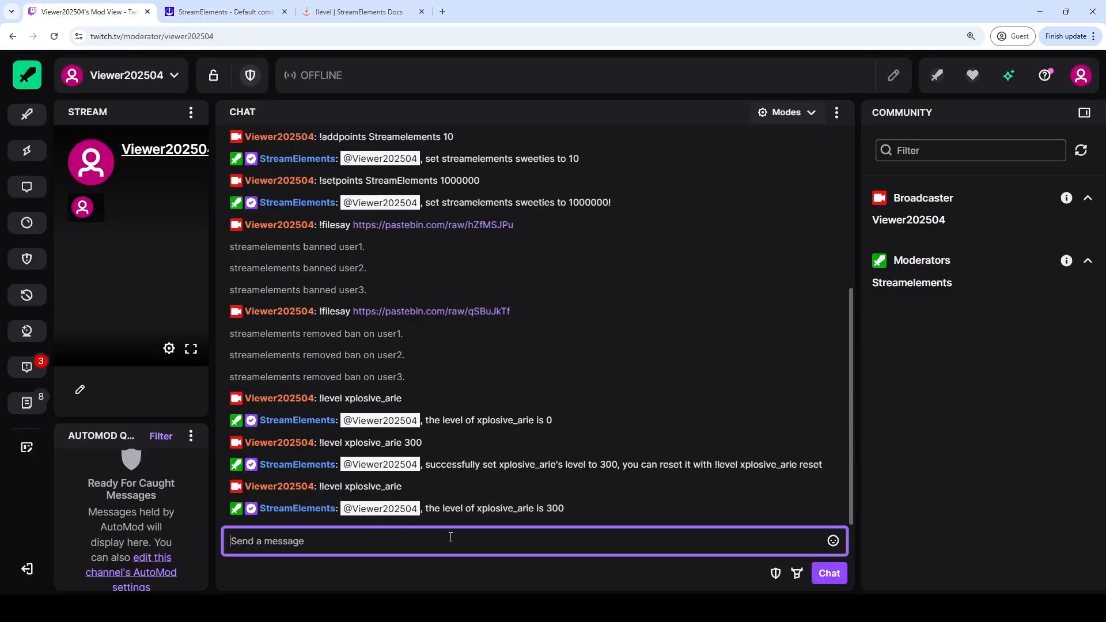
text(!game)
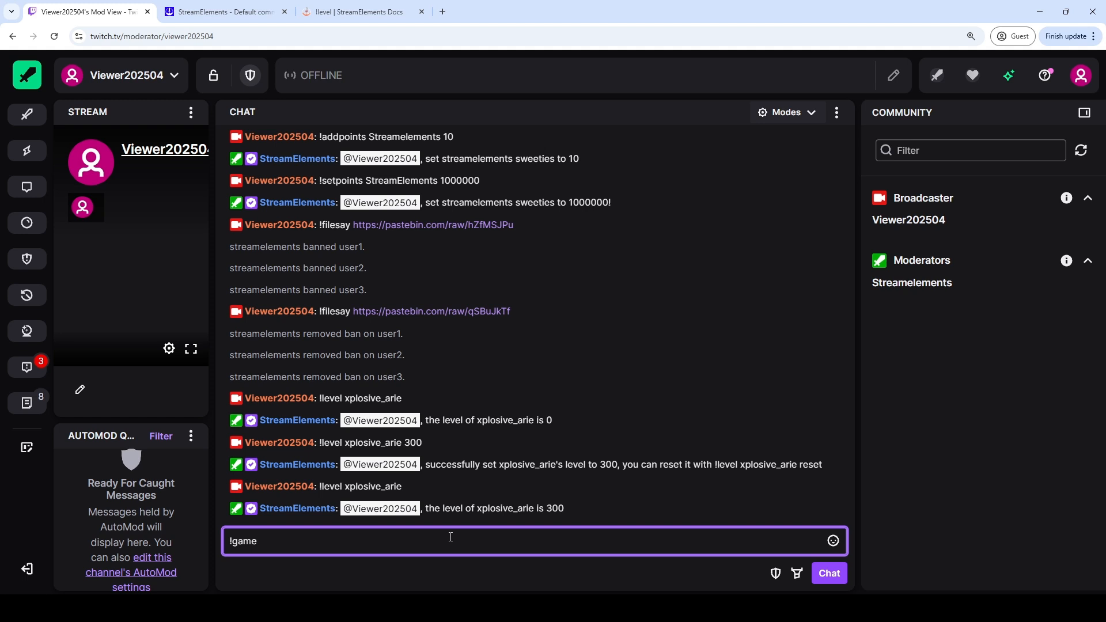
text( Fortnite)
key(Home)
key(Right)
text(set)
key(Return)
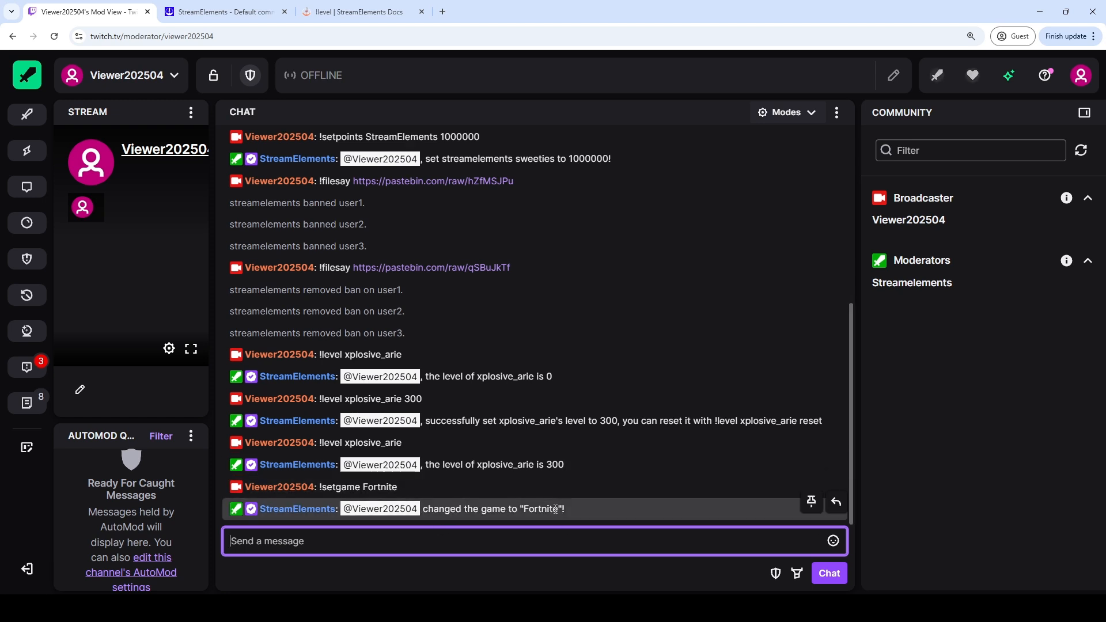
Widen the stream preview temporarily to check the channel's game category, and restore the narrow layout
drag(481, 509, 608, 509)
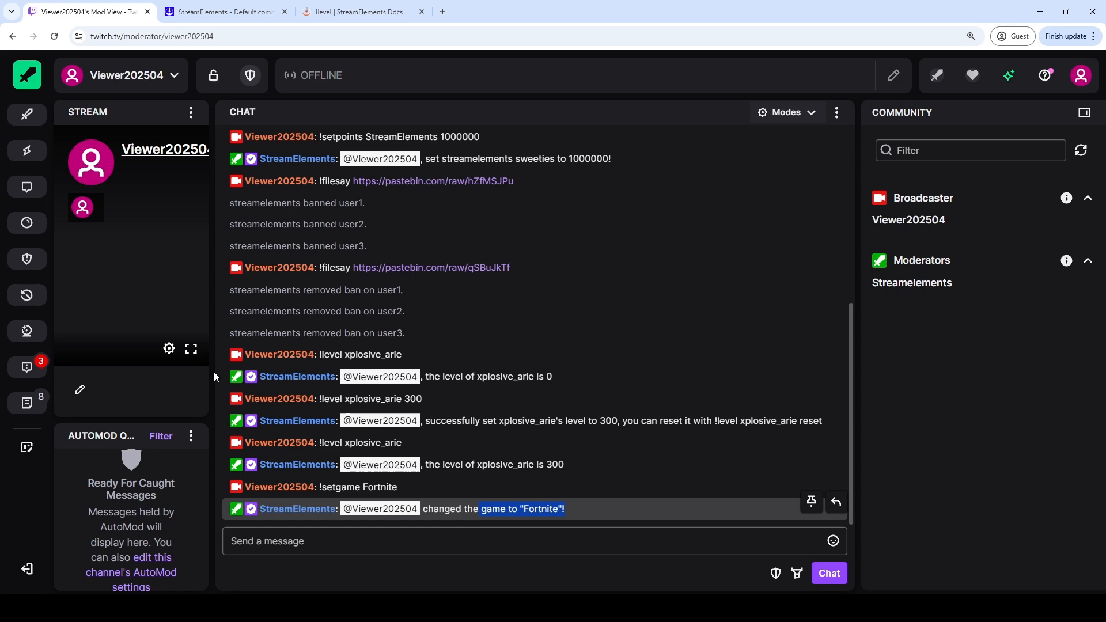
drag(212, 372, 500, 377)
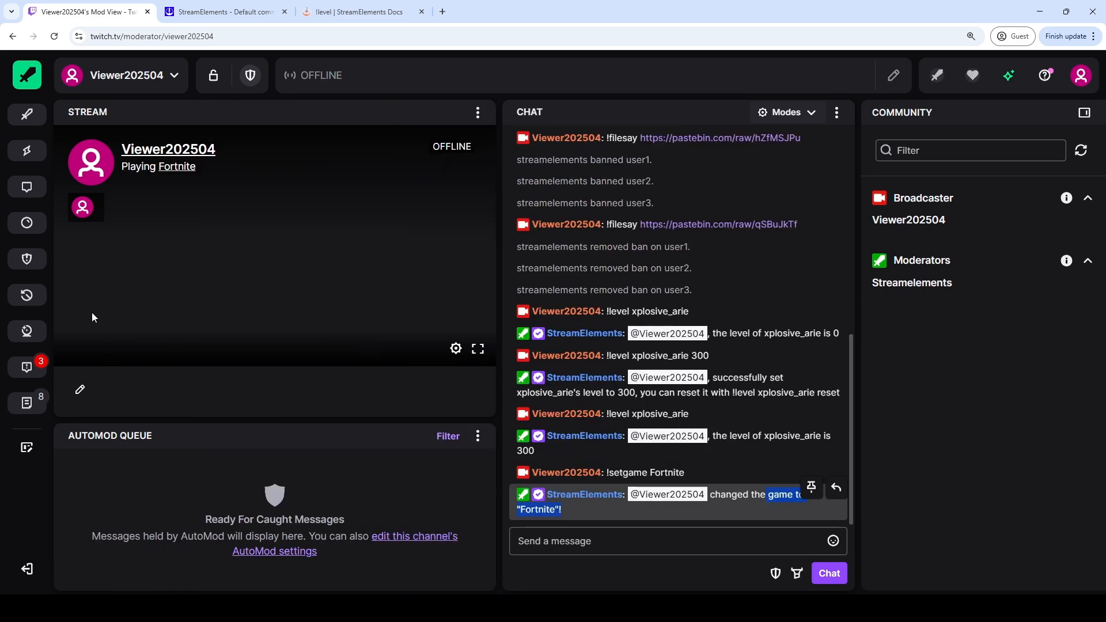
drag(259, 348, 82, 343)
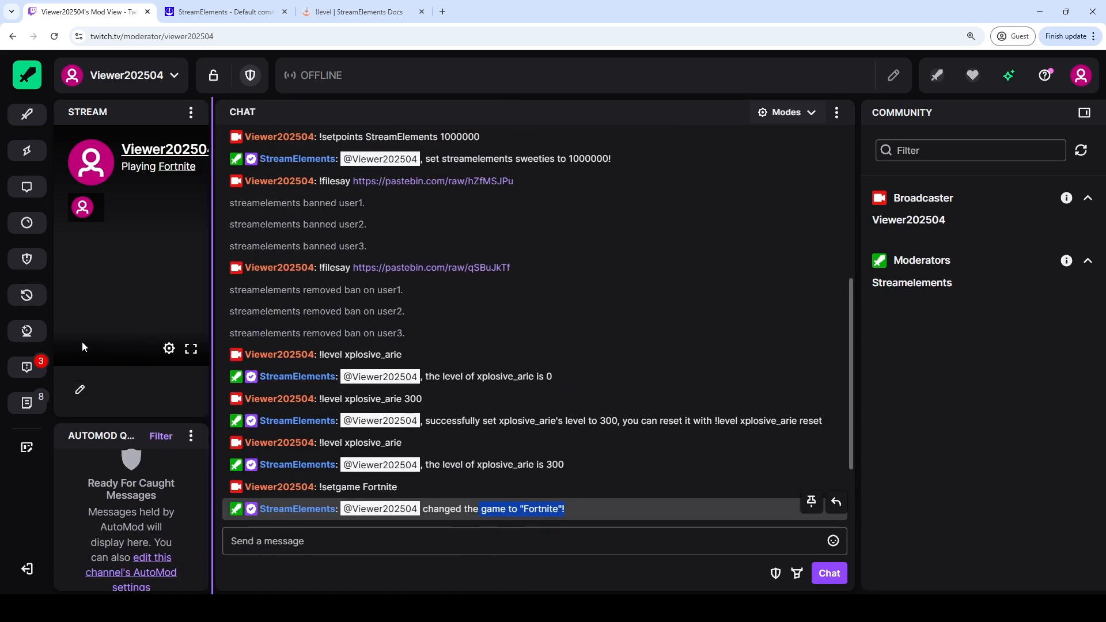
Change the channel's category by sending "!setgame Just Chatting" in chat
click(545, 542)
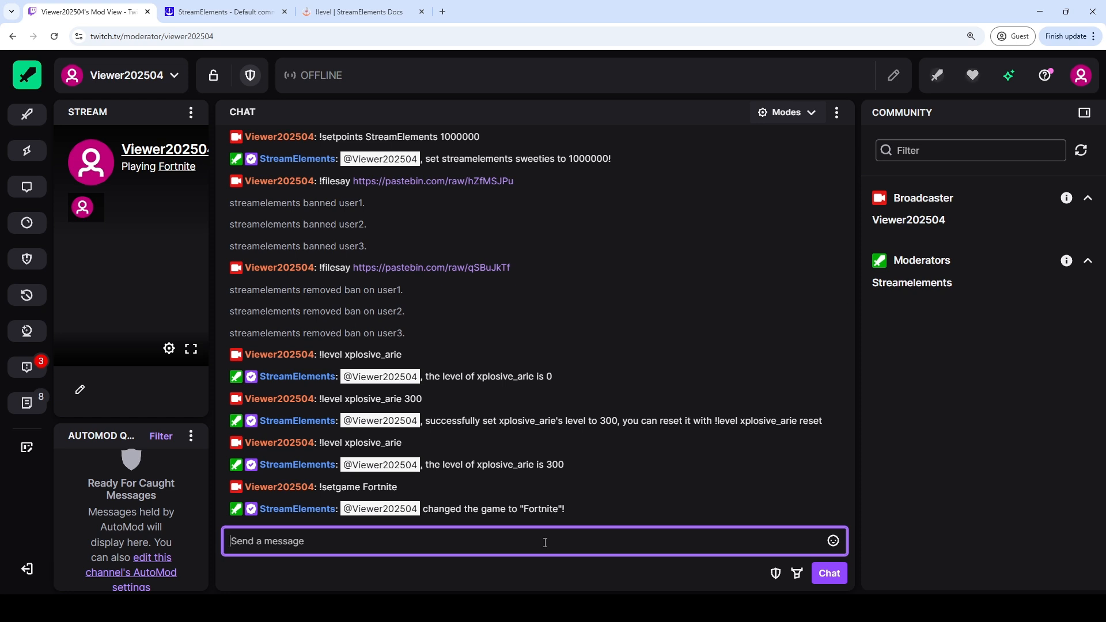
text(!setgame Just Chatting)
key(Return)
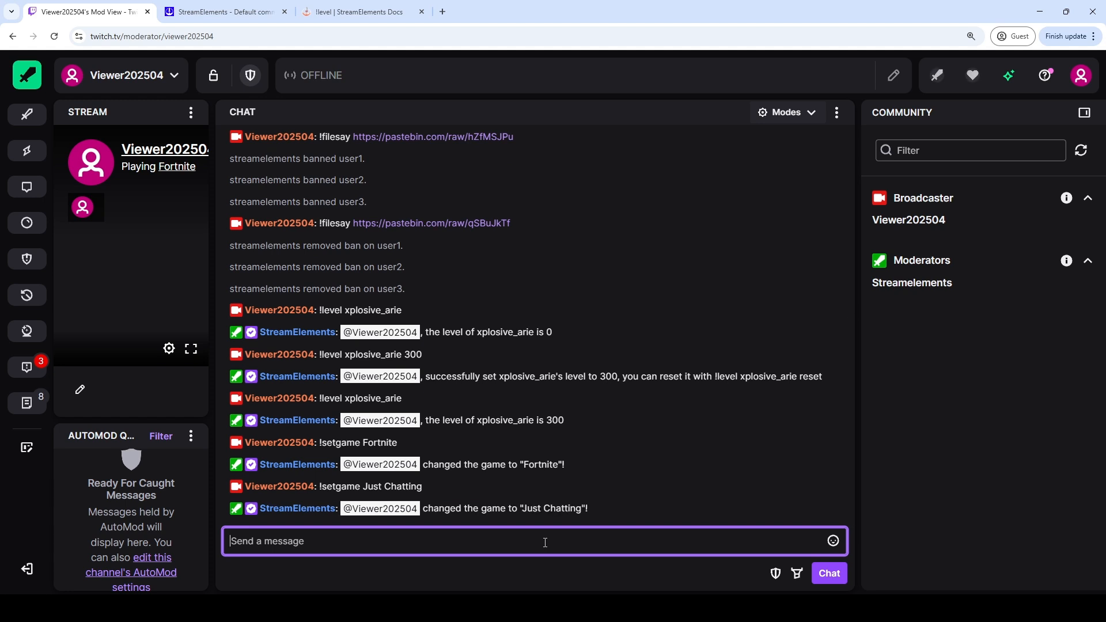
Update the stream title by sending "!settitle Test Stream, Come Through!" in chat
text(!set)
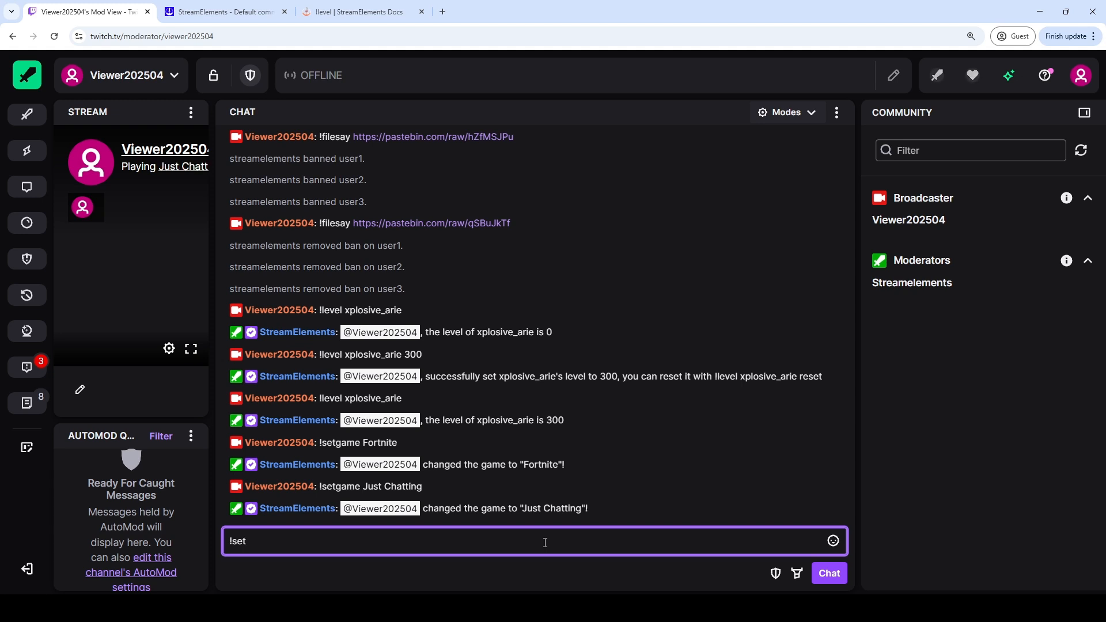
text(title Test Stream, Come Through)
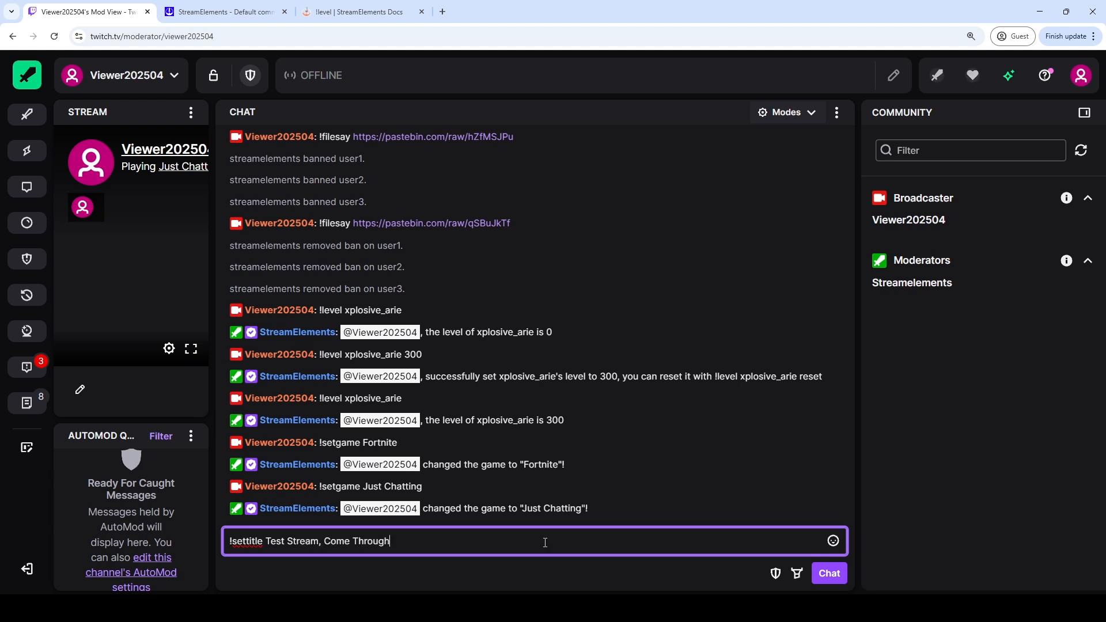
text(!)
key(Return)
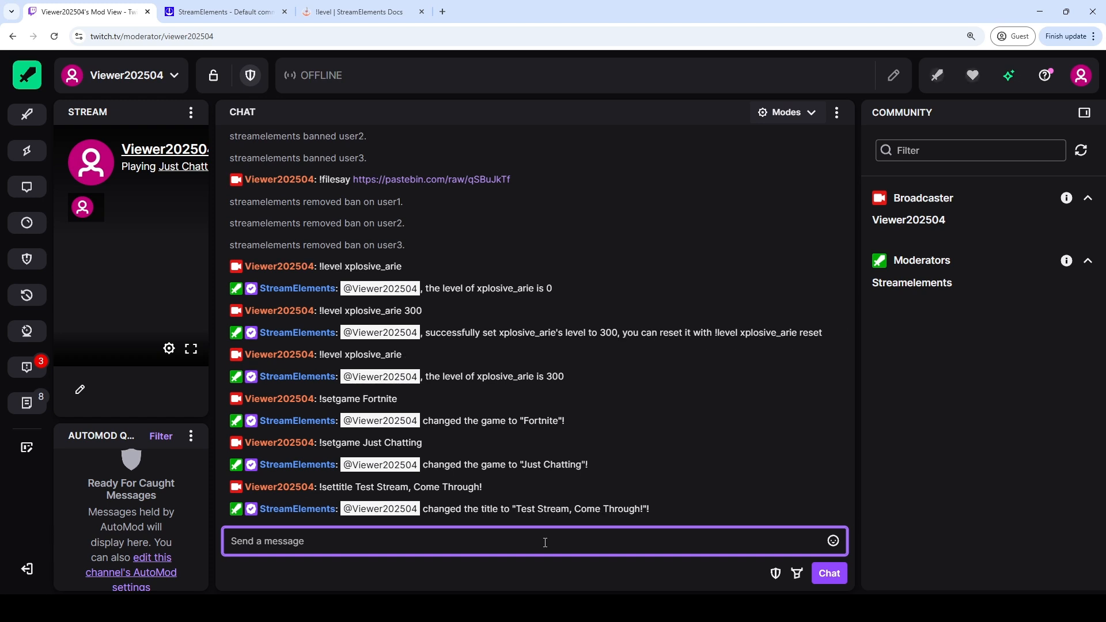
Look over the default commands around the Super Moderator section in StreamElements and return to the Twitch Mod View
click(240, 12)
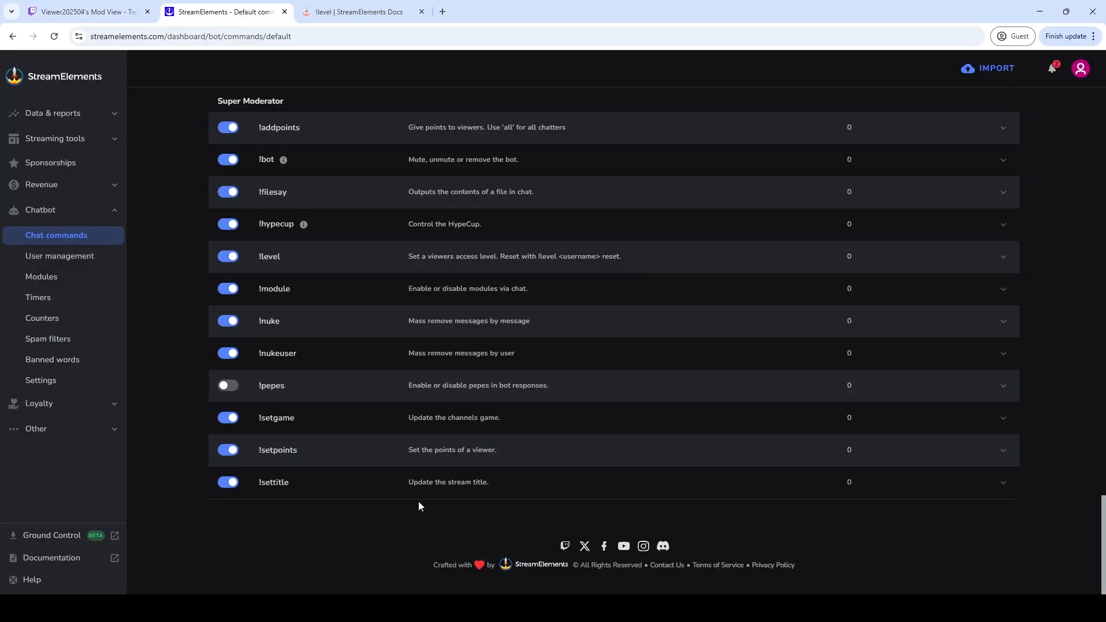
scroll(419, 493, up, 5)
scroll(420, 494, up, 2)
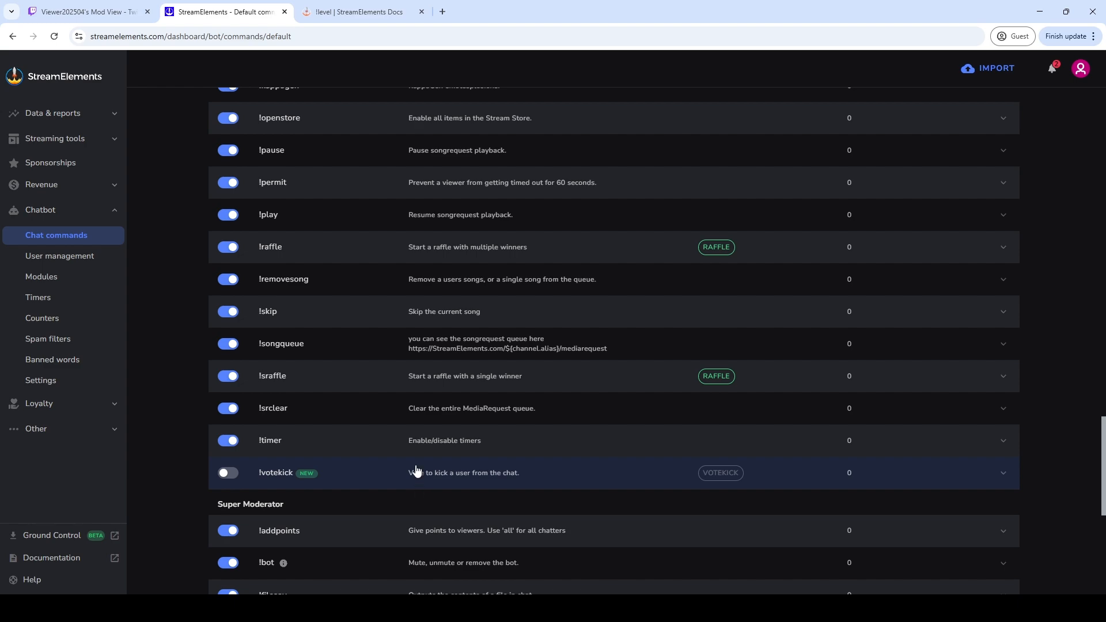
click(107, 12)
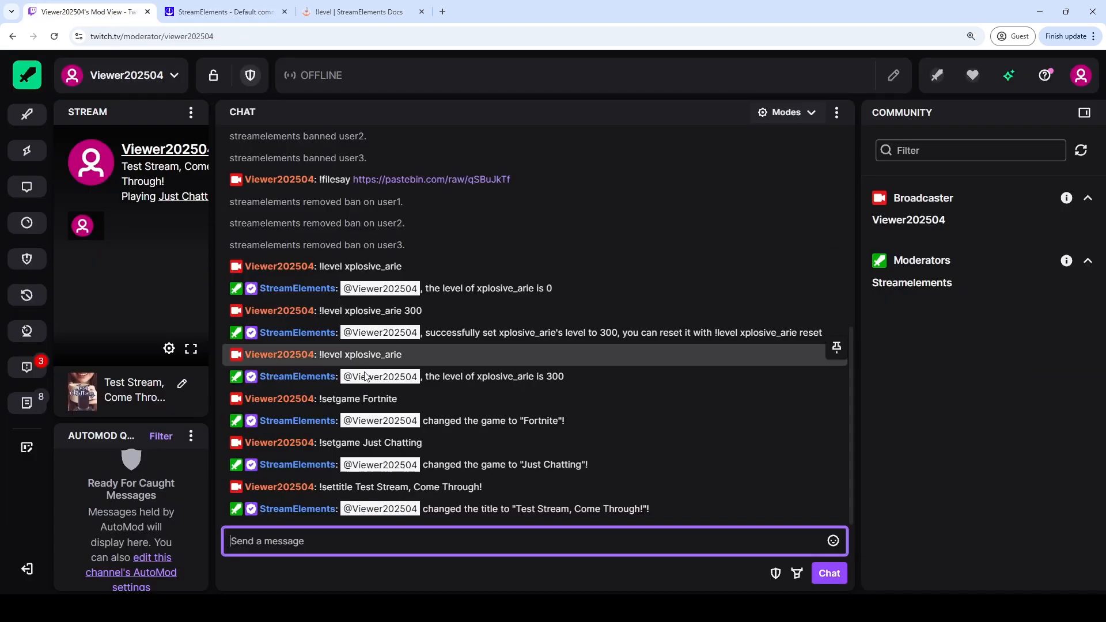
Start a single-winner raffle by sending "!sraffle" in chat and highlight the prize amount in the bot's announcement
click(516, 542)
text(!sraffle)
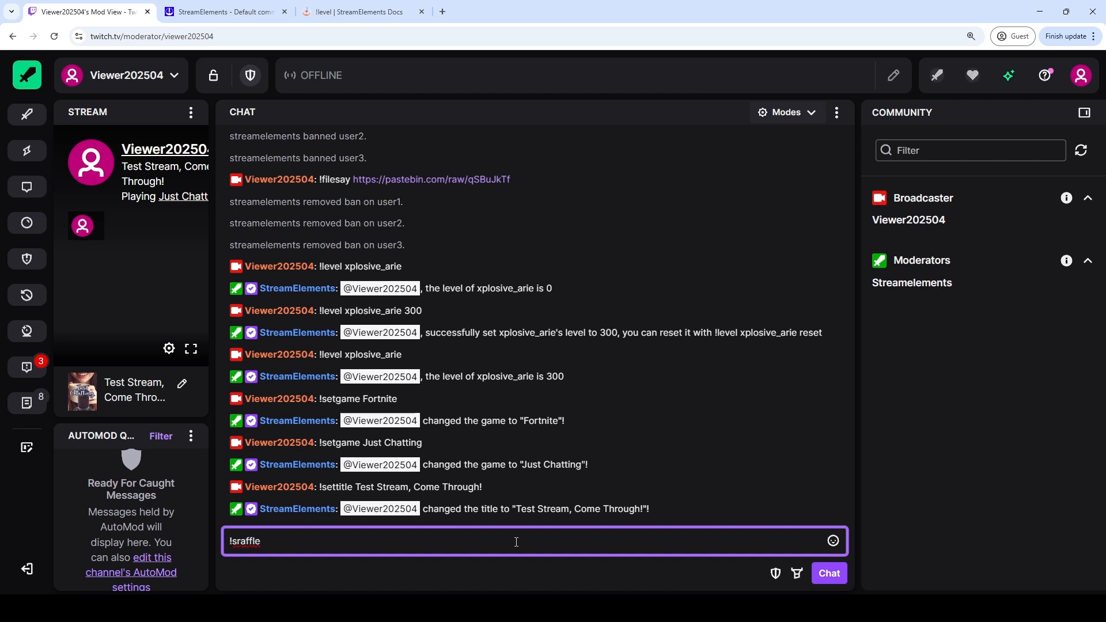
key(Return)
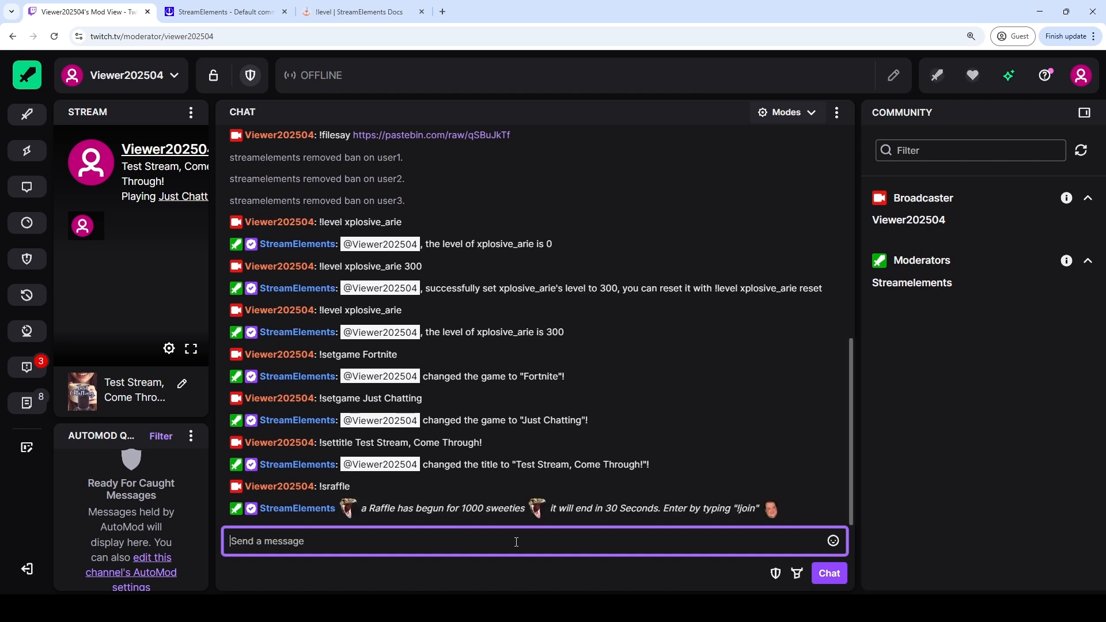
drag(461, 509, 526, 509)
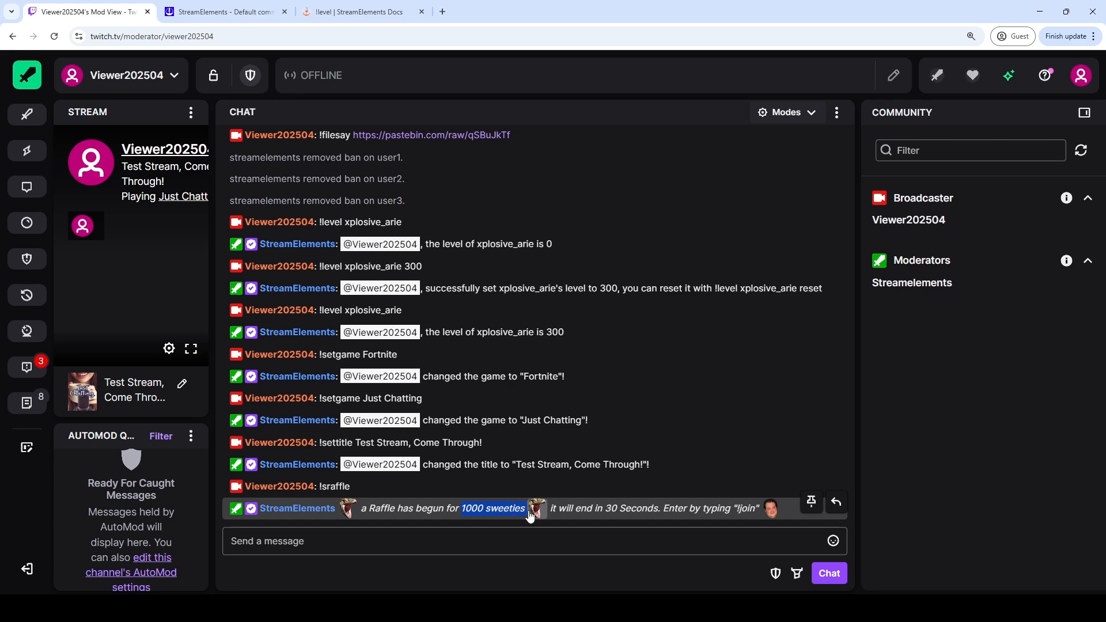
Switch to the StreamElements default commands and review the settings and aliases of !raffle and !sraffle
click(249, 14)
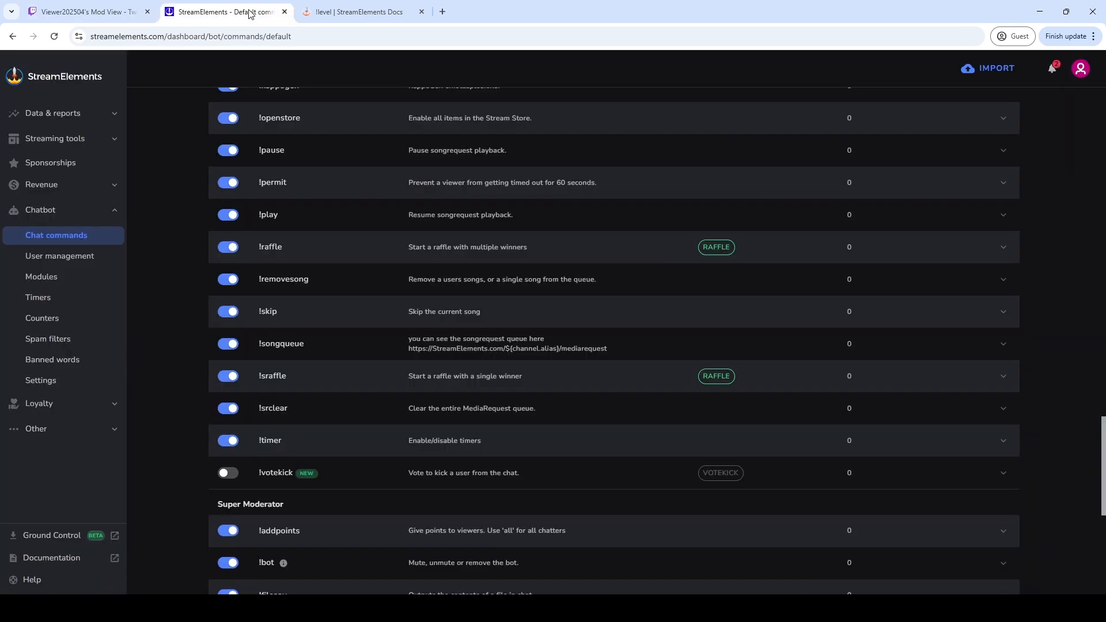
click(599, 247)
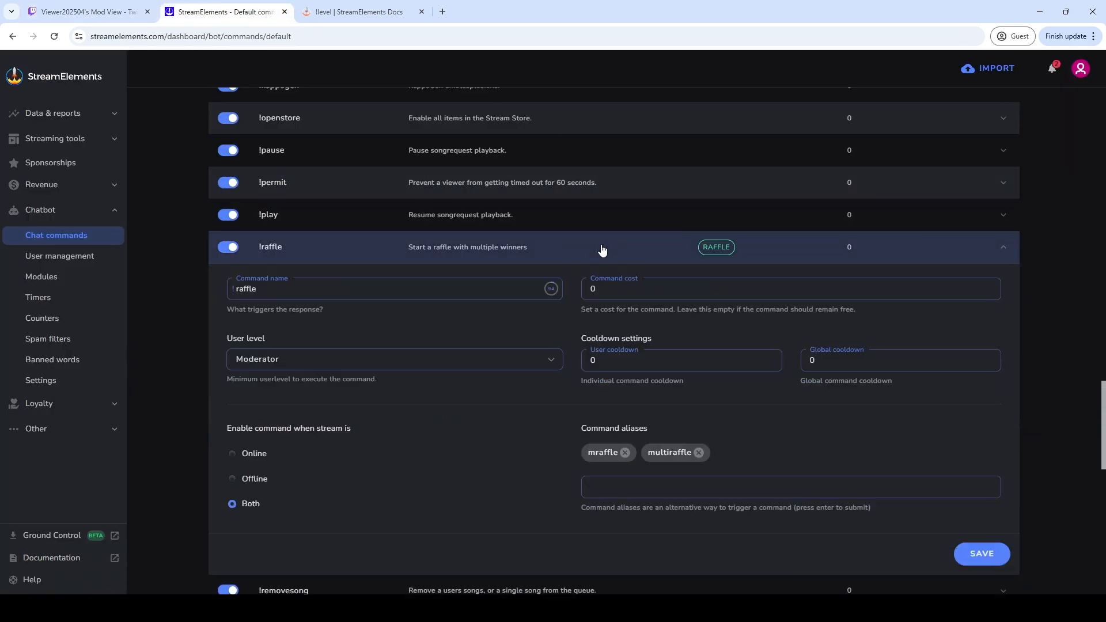
scroll(551, 370, down, 1)
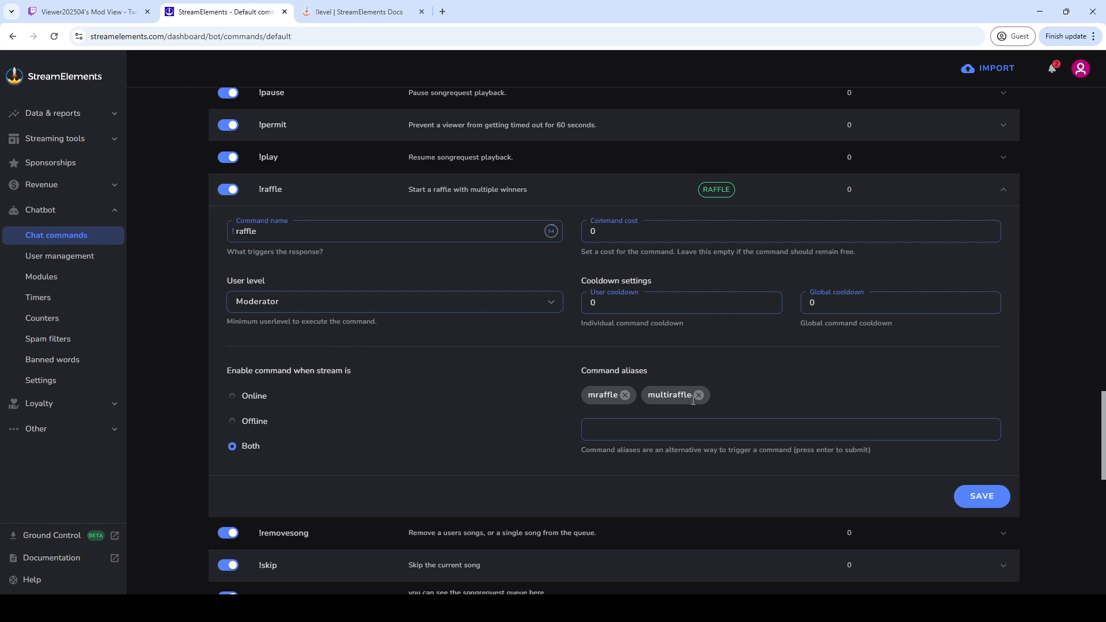
click(448, 198)
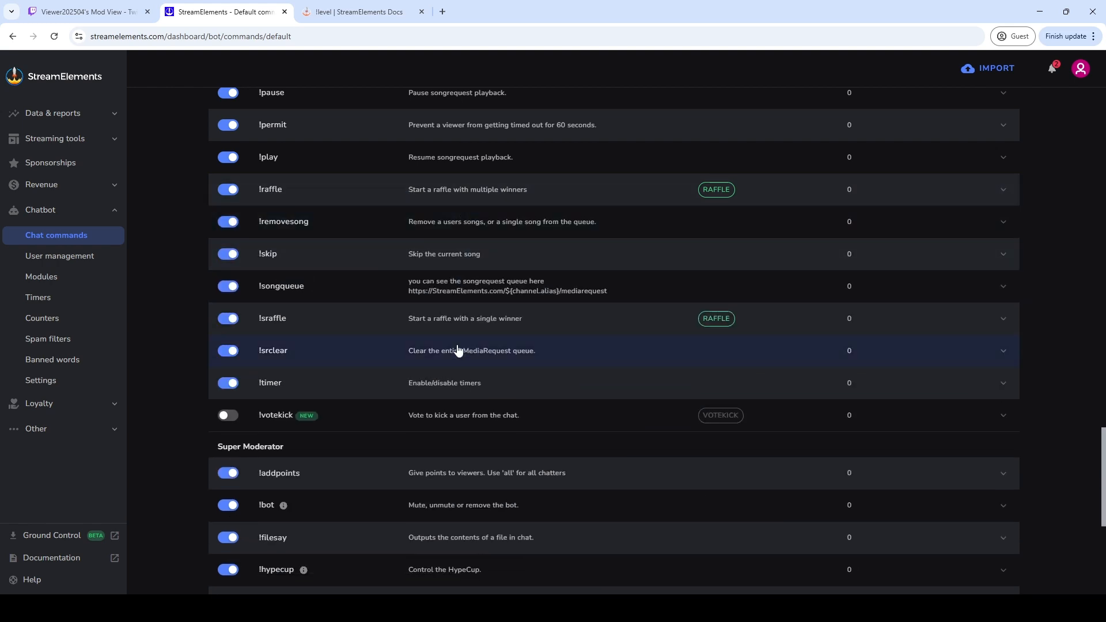
click(488, 325)
scroll(391, 296, down, 1)
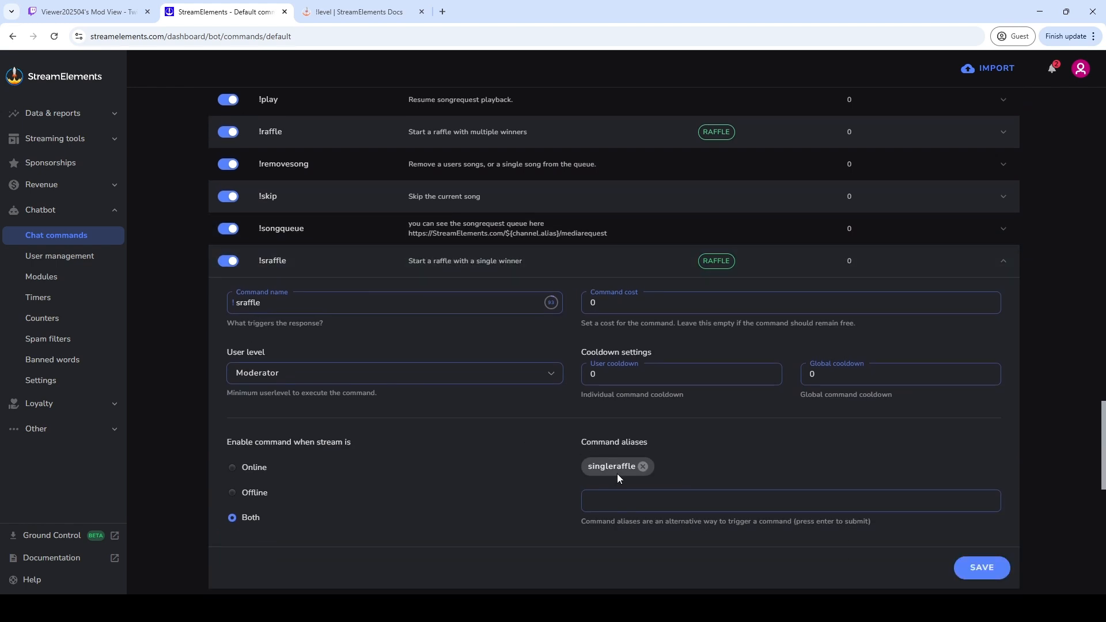
click(623, 264)
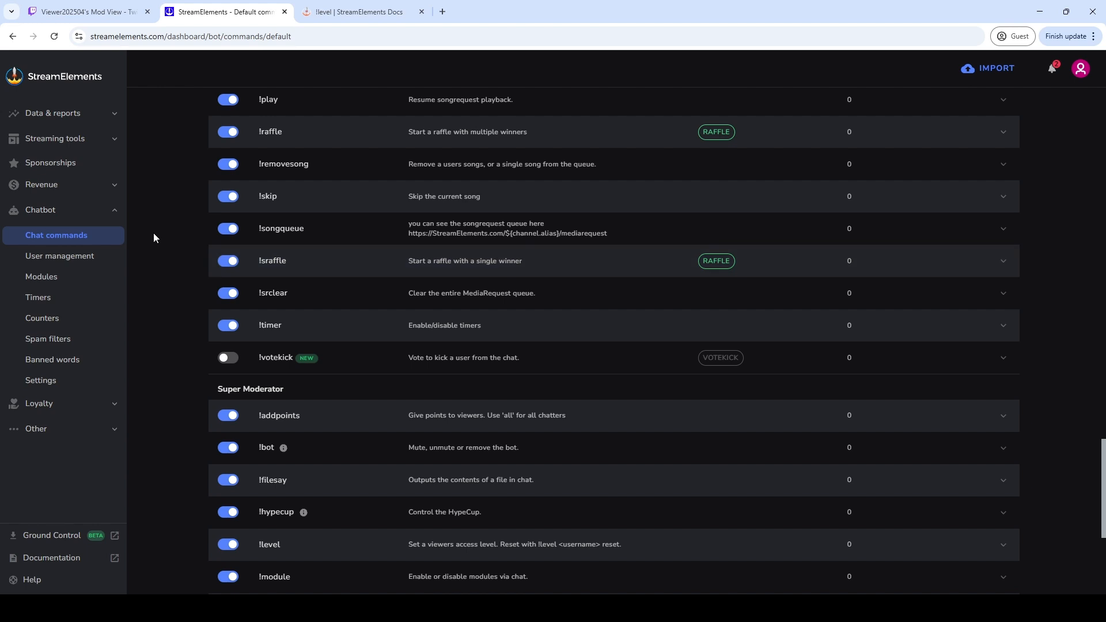
Open the chatbot's Raffle module and view the duration, maximum amount and messages of its Multi raffle event
click(57, 279)
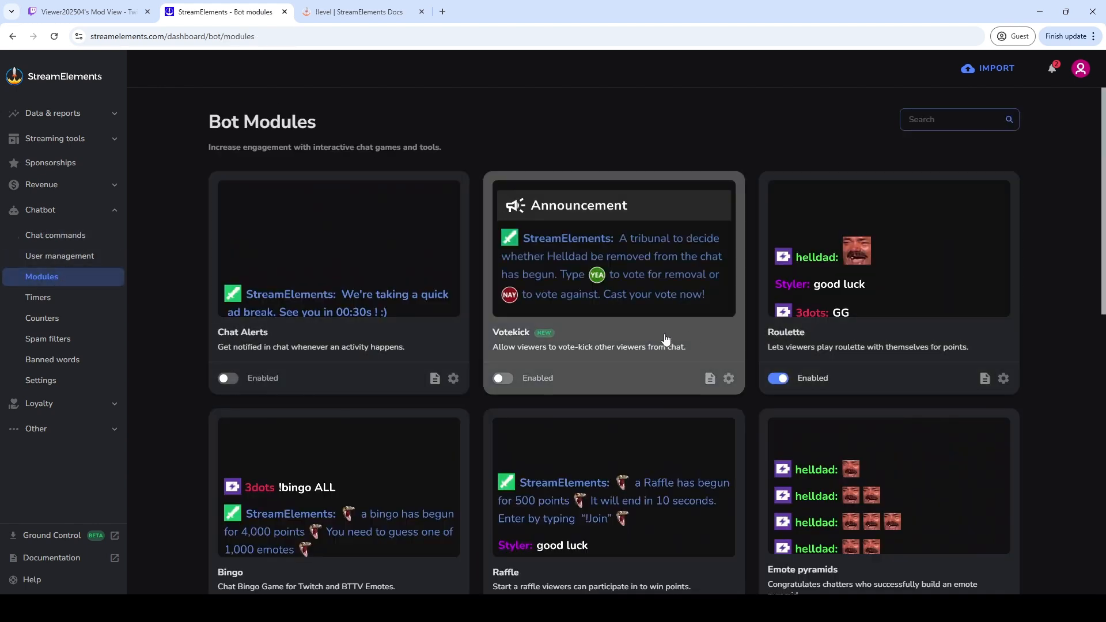
scroll(820, 223, down, 4)
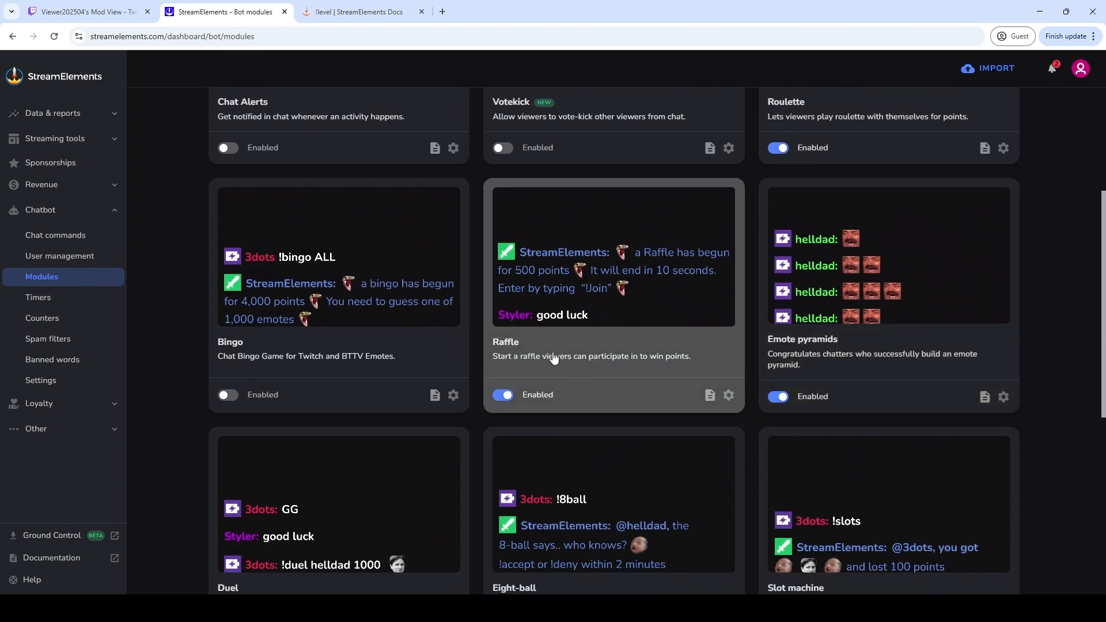
click(538, 352)
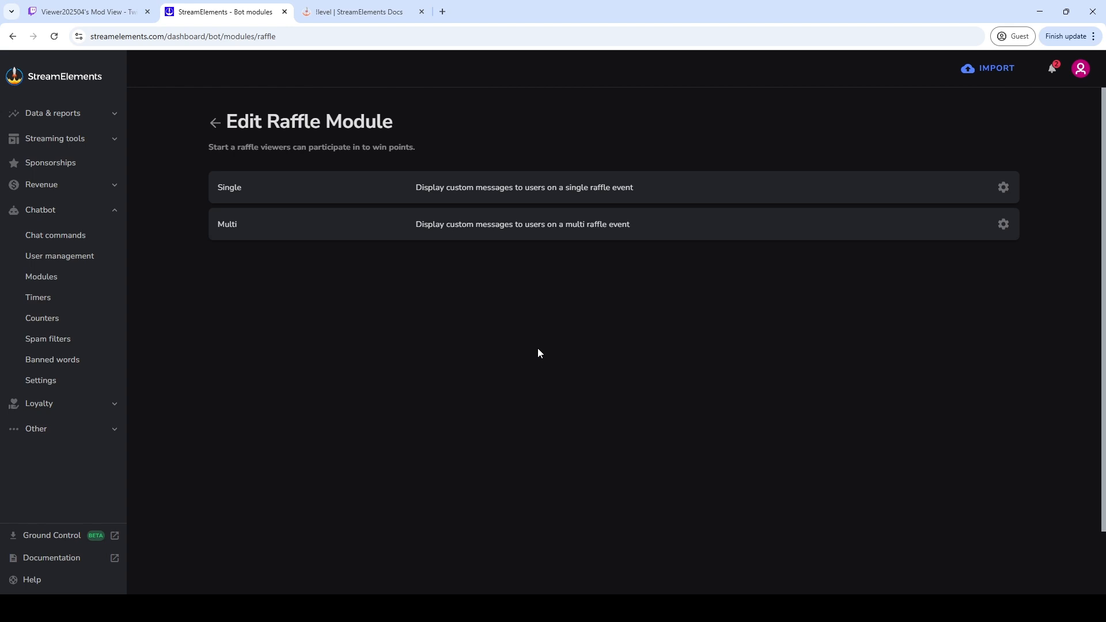
click(288, 222)
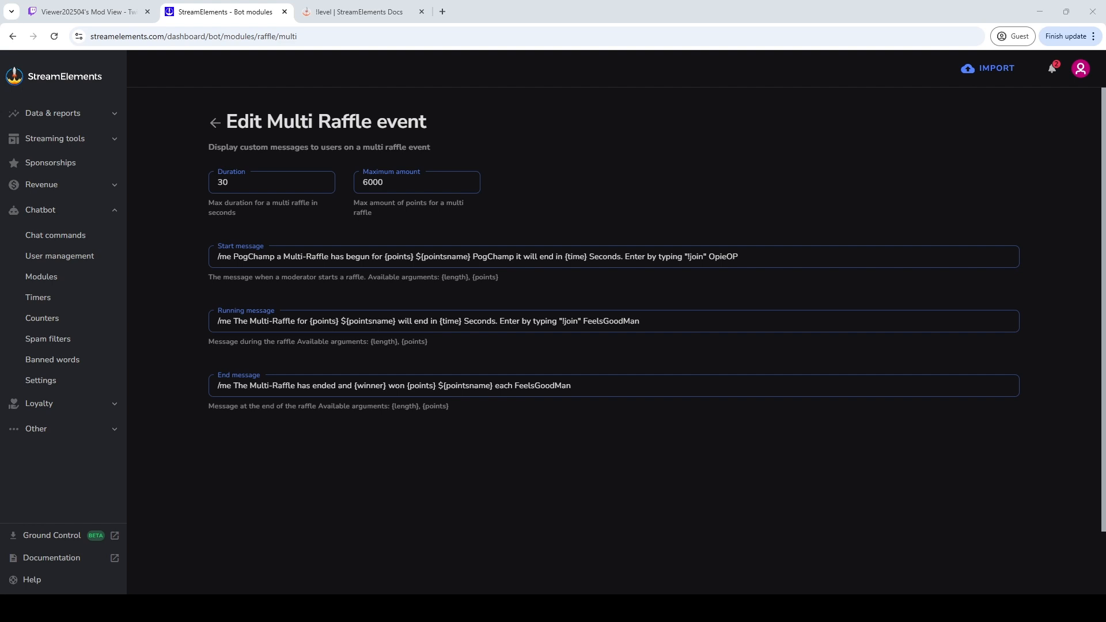
Return to the Bot Modules overview and enable the Chat Alerts module
click(215, 122)
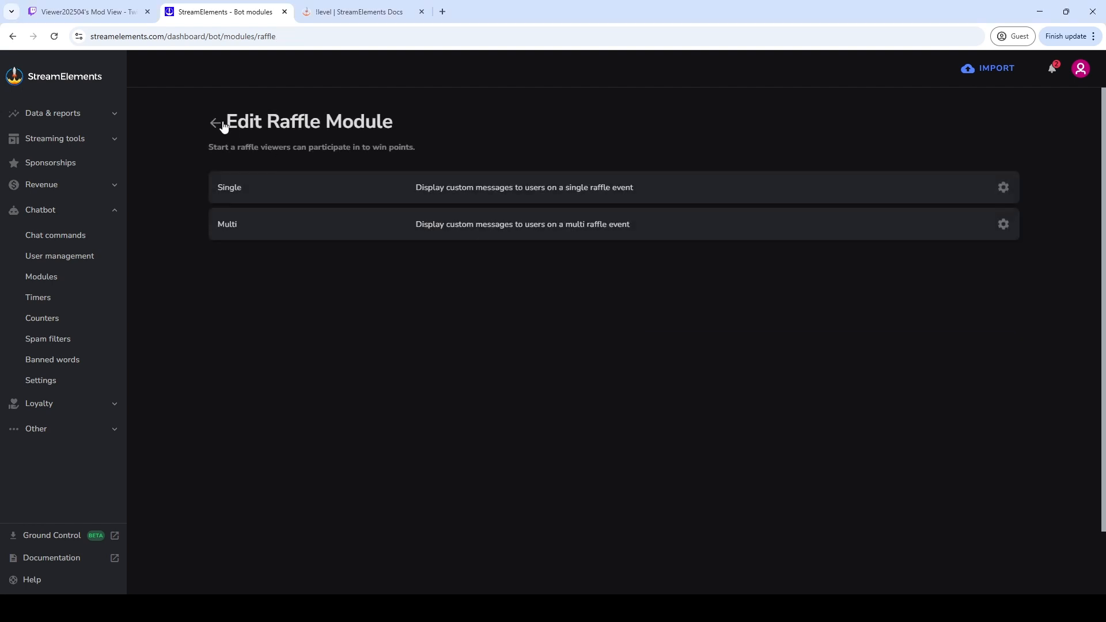
click(215, 122)
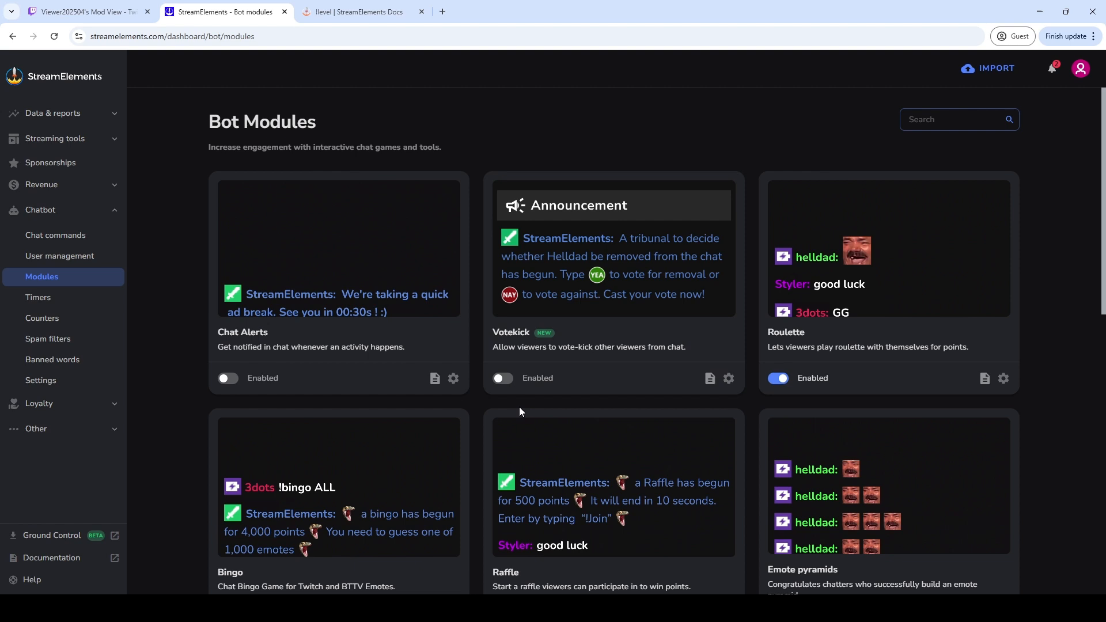
click(223, 377)
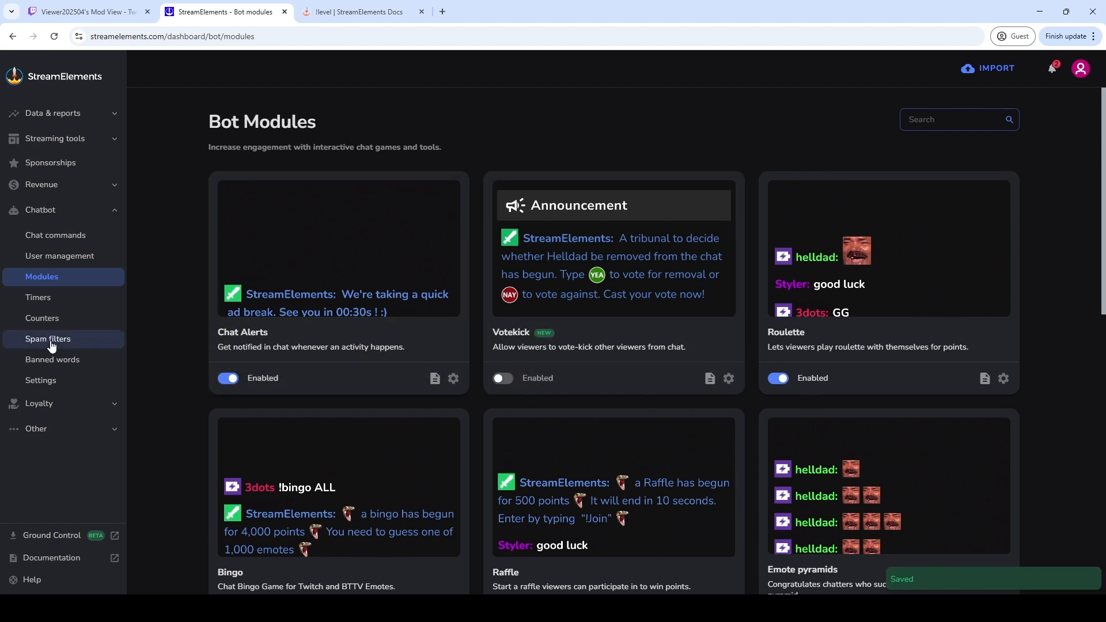
Look over the Bot counters page and the custom and default chat command lists
click(45, 318)
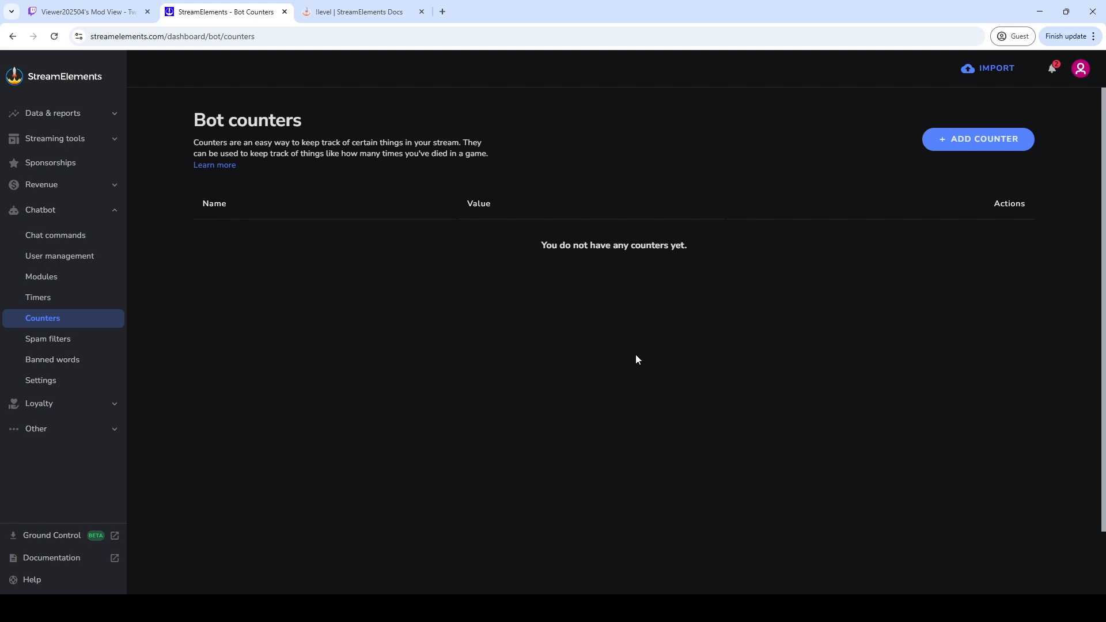
click(53, 237)
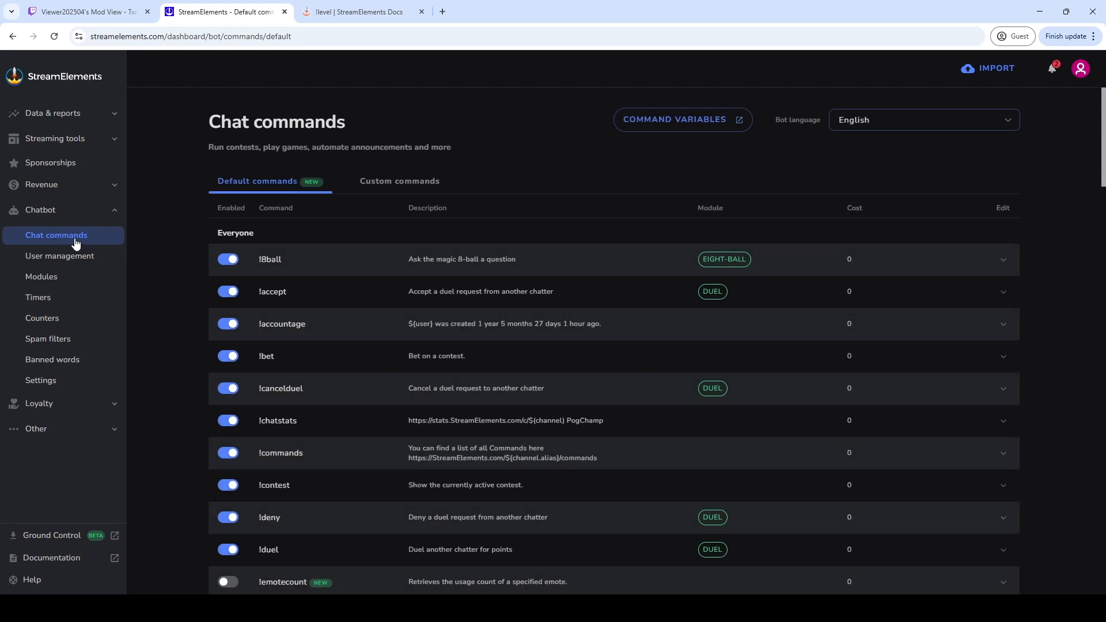
click(398, 182)
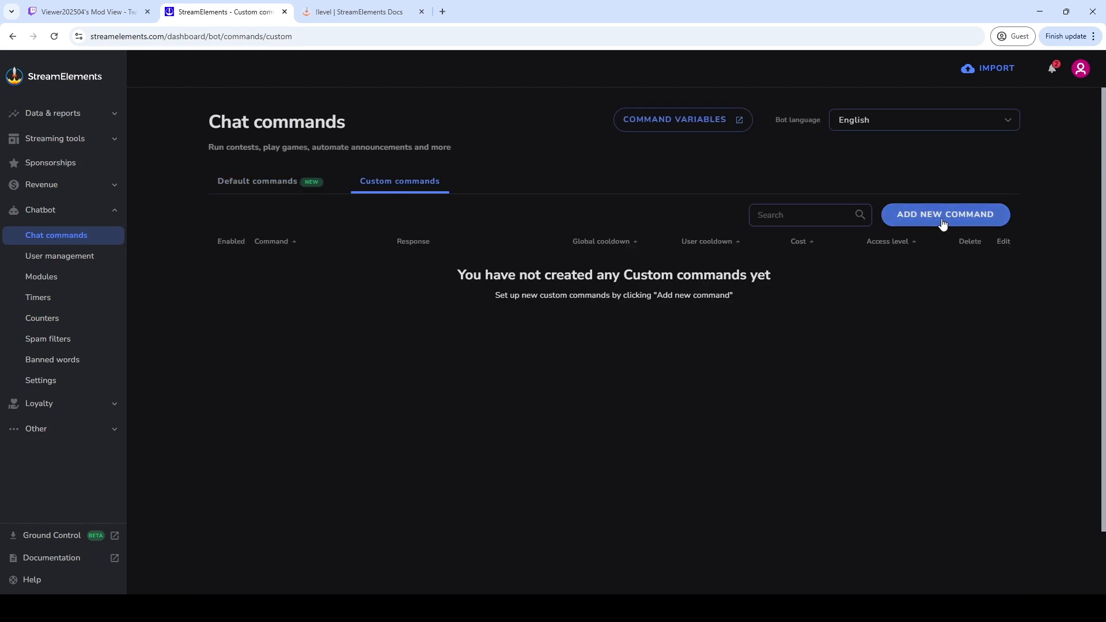
click(274, 183)
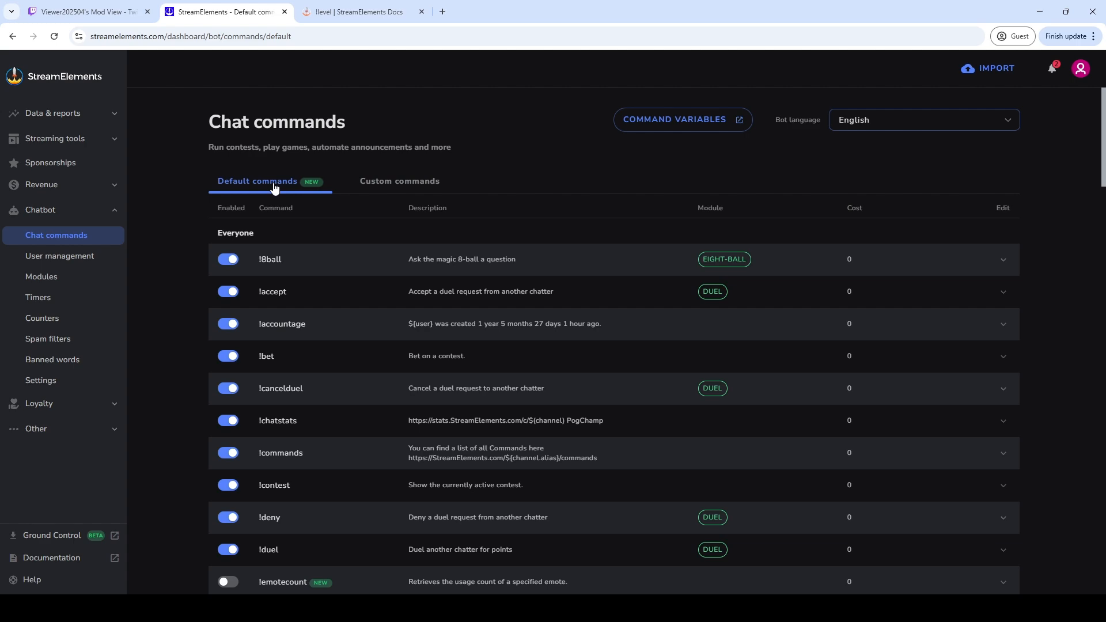
scroll(378, 277, down, 3)
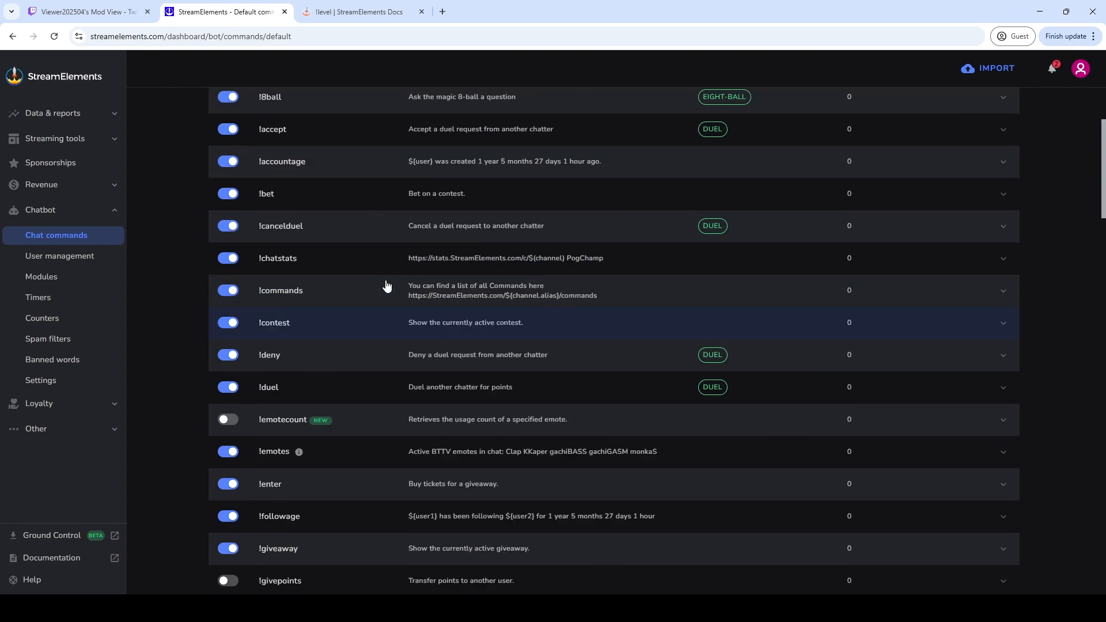
scroll(385, 286, up, 3)
Open the StreamElements documentation, search it for "counter" and open the Chatbot Counters article
click(114, 560)
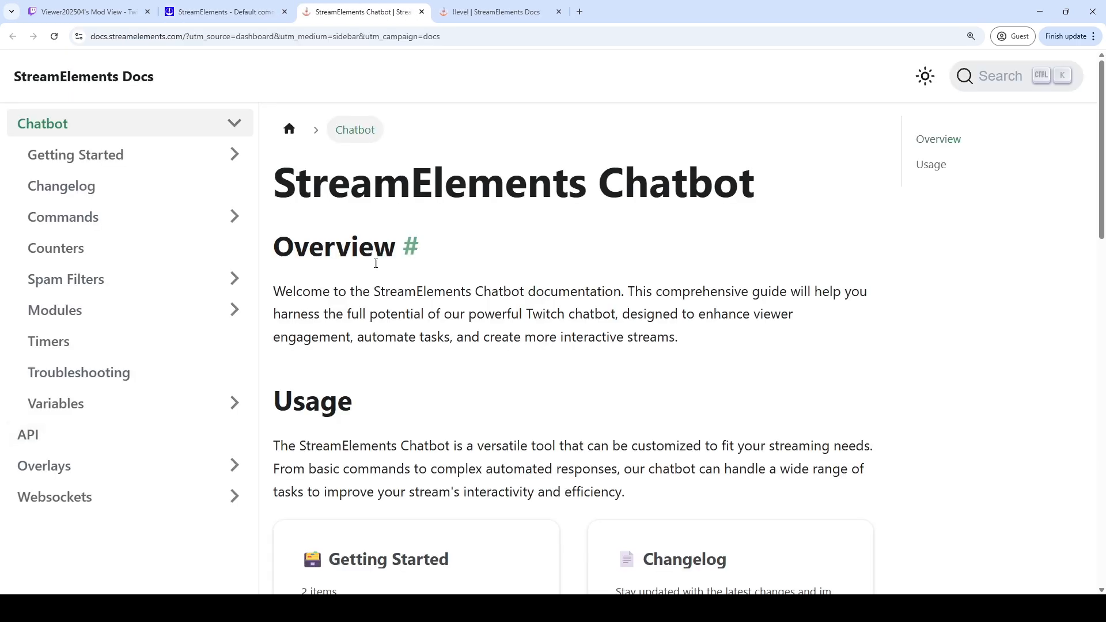
click(1013, 79)
text(cpoujn)
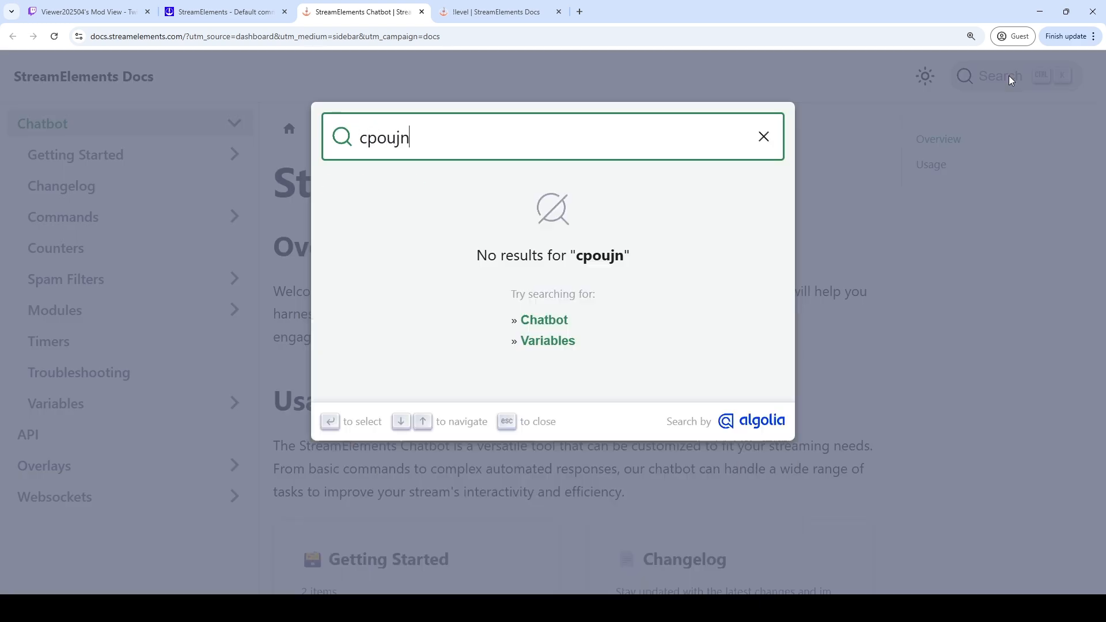
key(BackSpace)
key(BackSpace)
key(BackSpace)
key(BackSpace)
key(BackSpace)
text(ount)
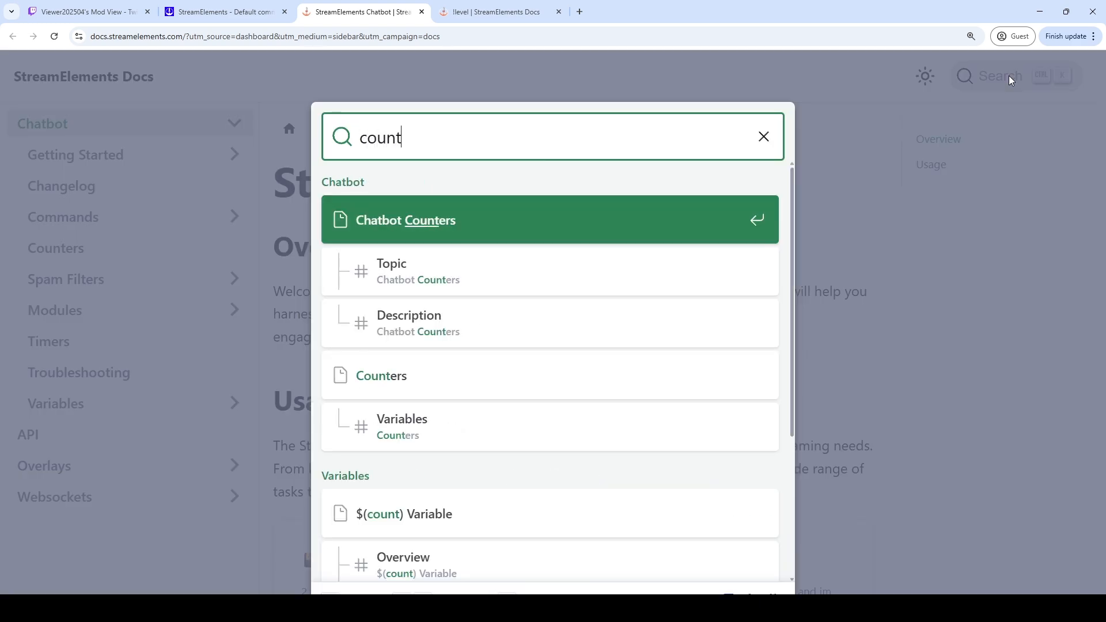
text(er)
click(409, 222)
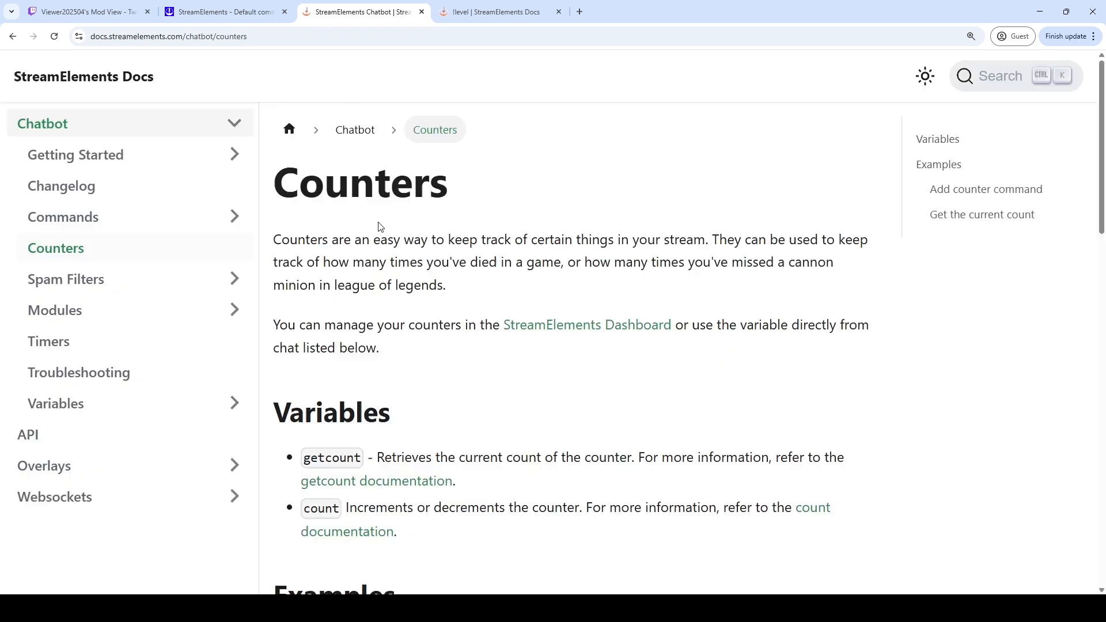
Read the Variables section of the Counters article, highlighting getcount and count with the increment/decrement description
key(ctrl+minus)
scroll(245, 201, down, 3)
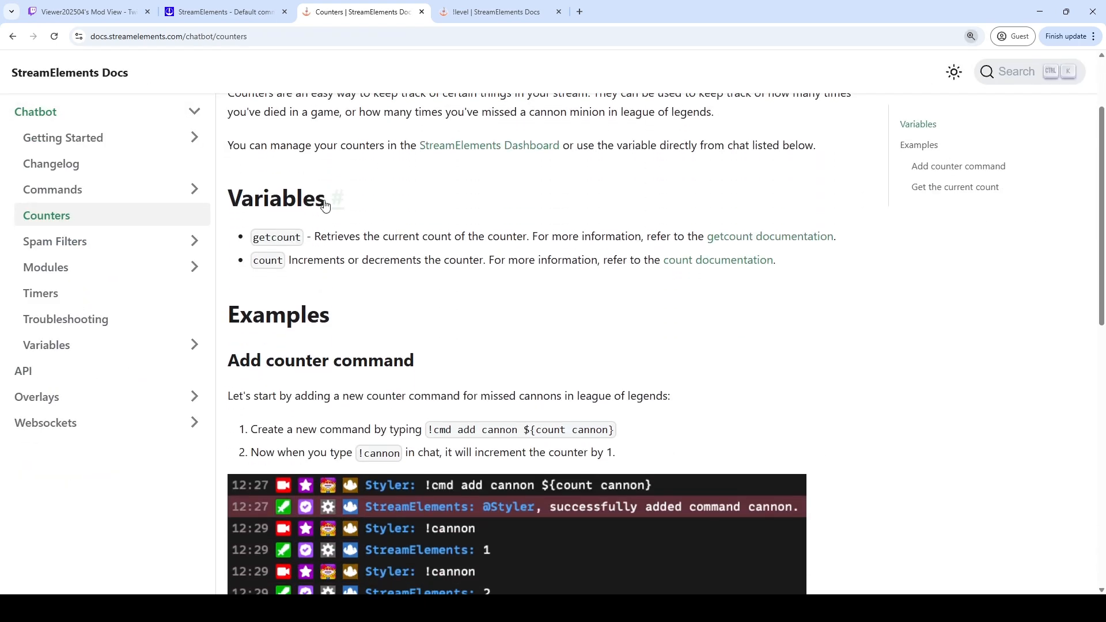
drag(229, 199, 326, 199)
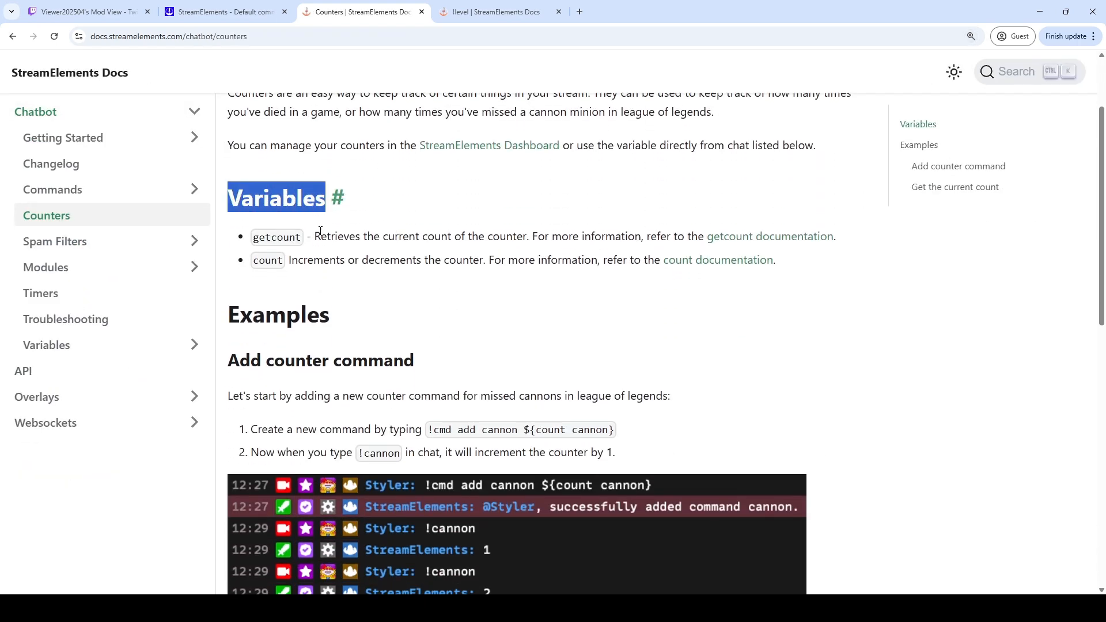
double_click(264, 239)
double_click(265, 259)
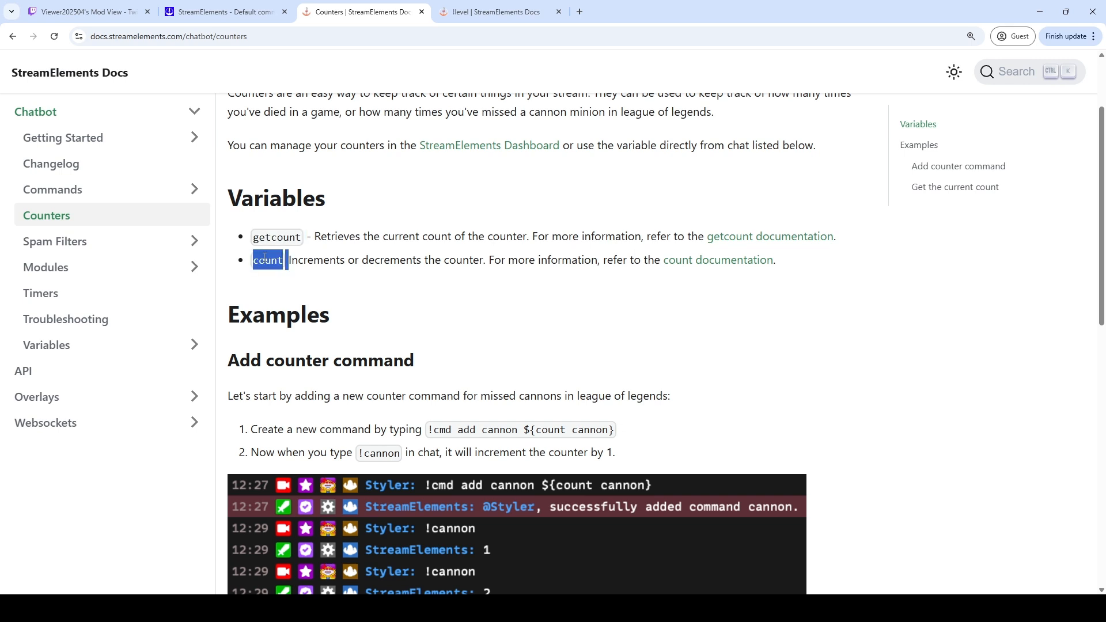
drag(289, 260, 421, 260)
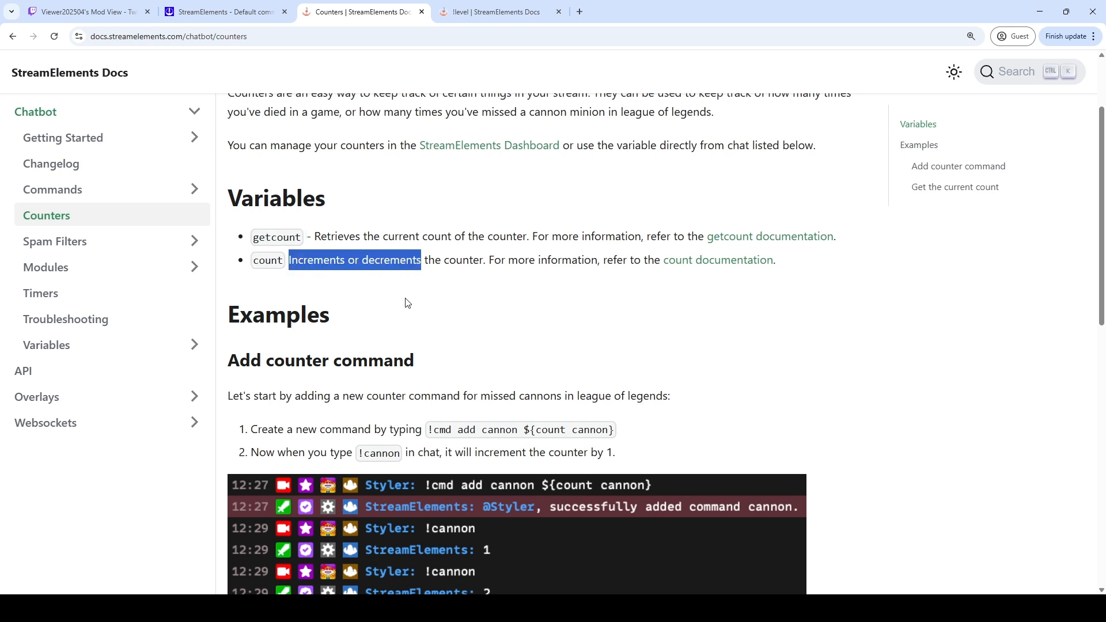
double_click(277, 237)
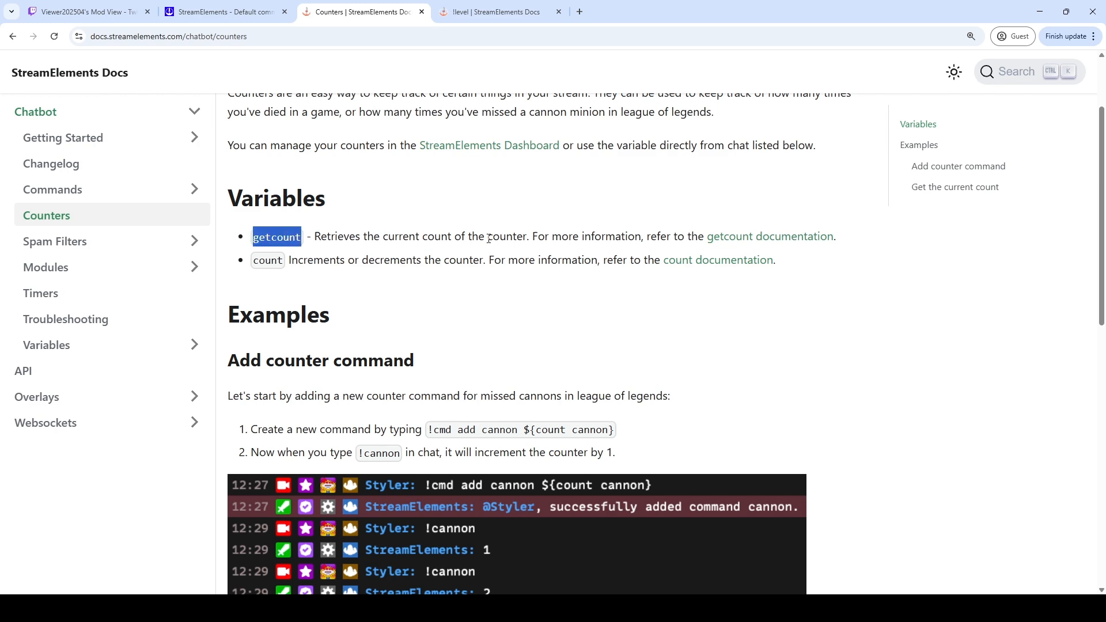
Examine the Counters article's examples for adding a counter command and getting the current count, highlighting ${count cannon}
scroll(839, 271, down, 4)
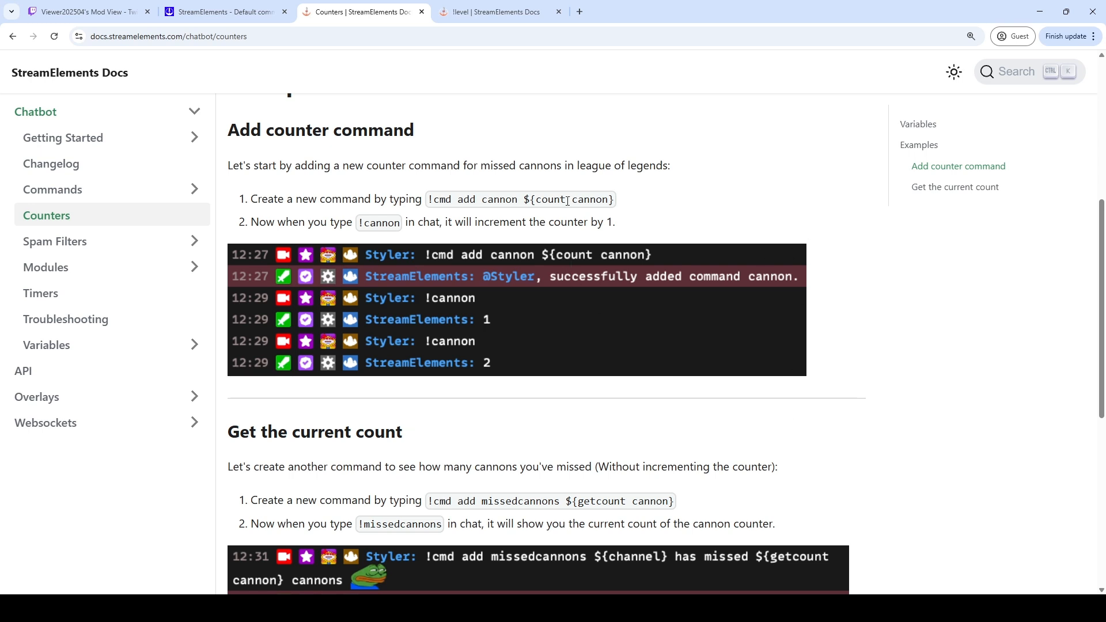
drag(526, 200, 617, 202)
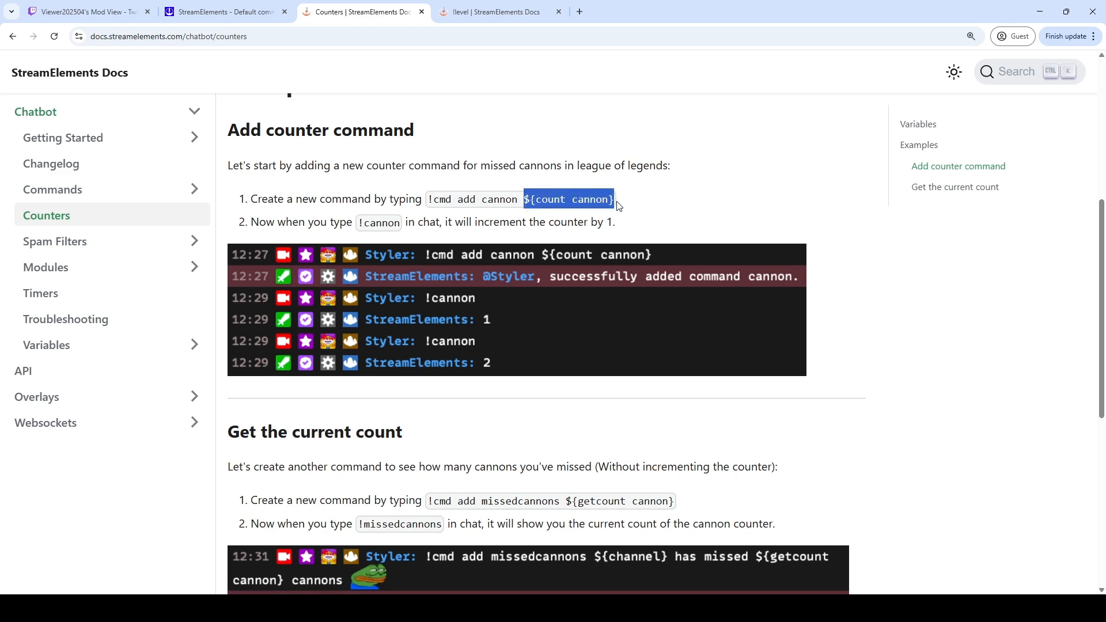
scroll(817, 406, down, 4)
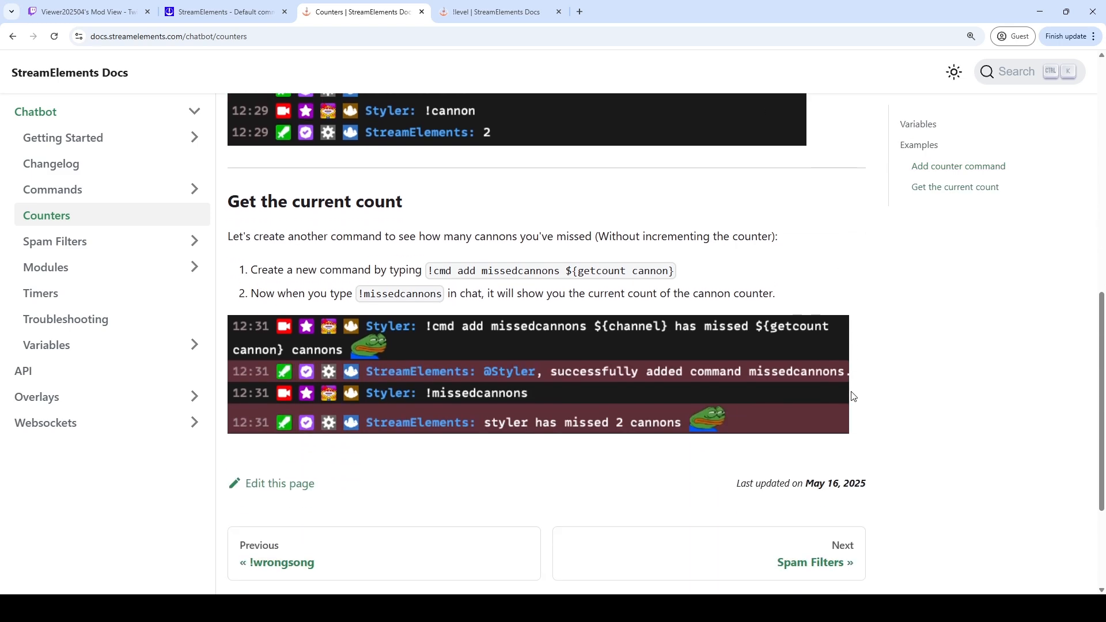
scroll(854, 346, down, 1)
scroll(821, 387, up, 7)
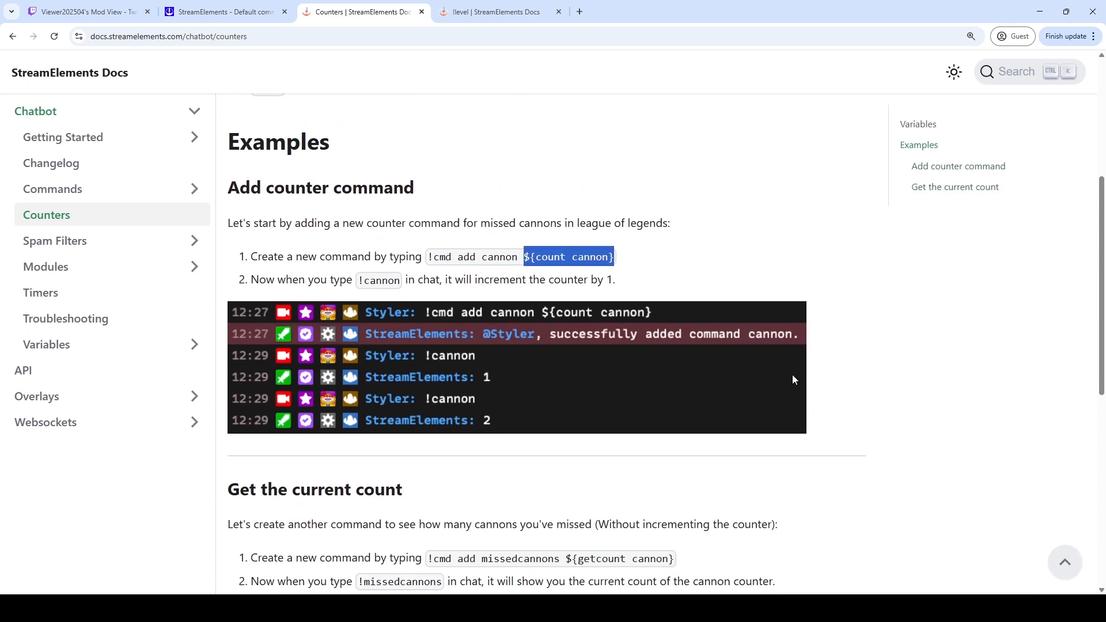
double_click(467, 257)
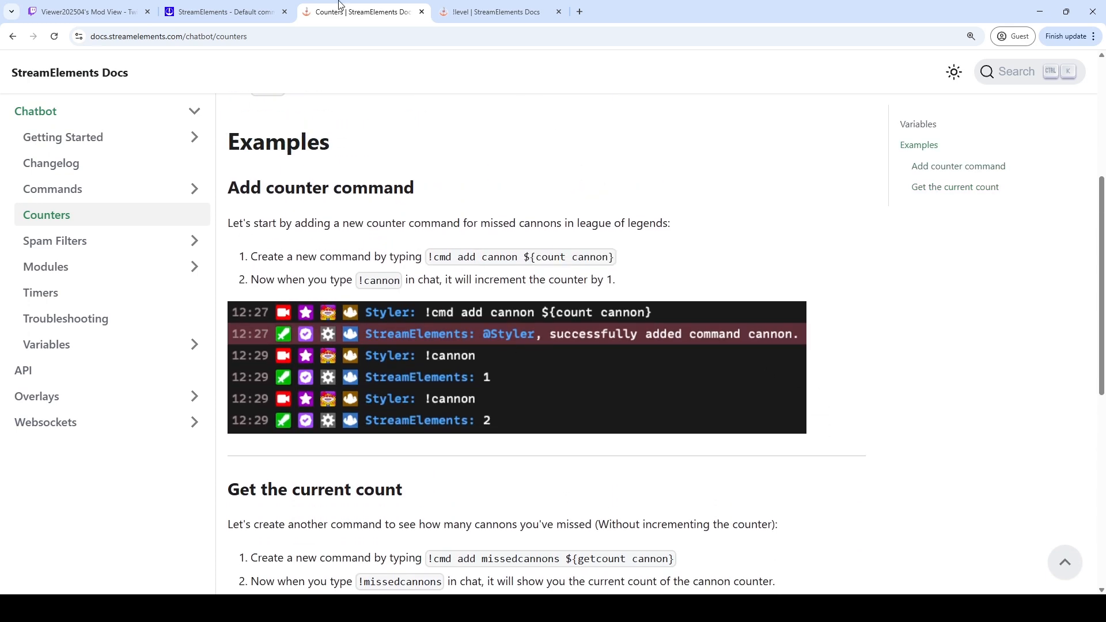
Switch to the Twitch chat and begin a "!cmd add !crowns" message whose reply opens with the player's first name and "has ${"
click(98, 12)
click(521, 541)
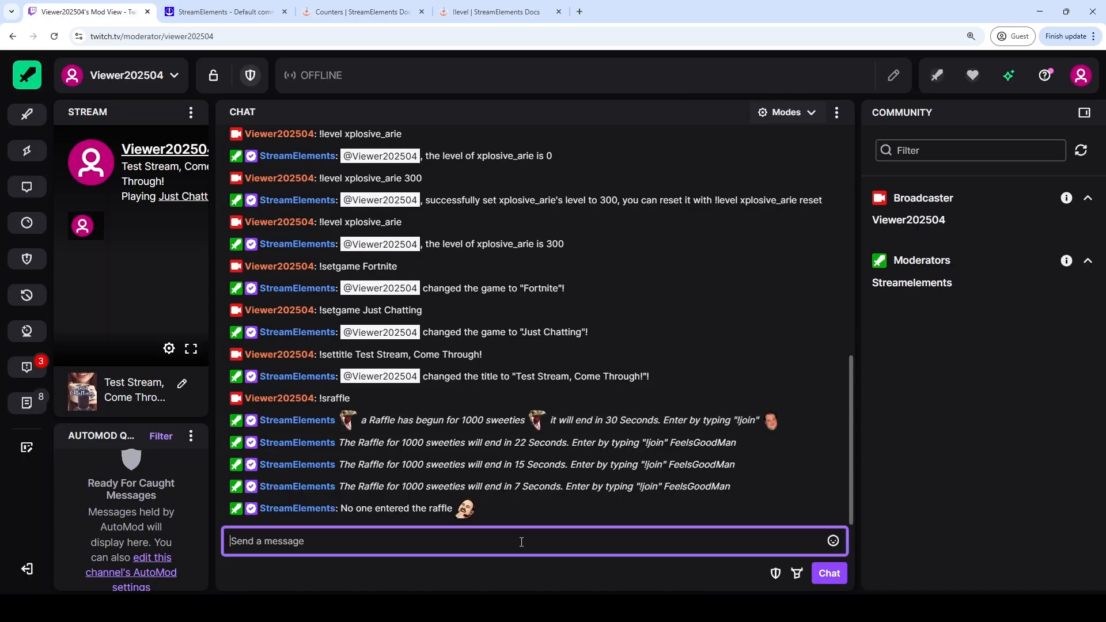
text(!)
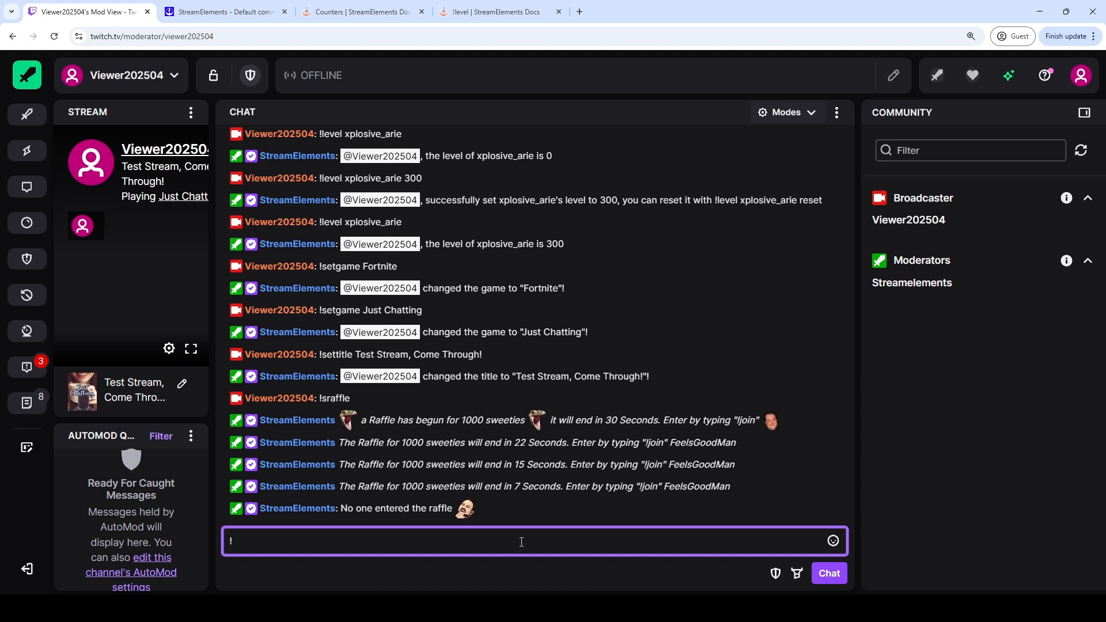
text(cmd add !crowns Bill has ${)
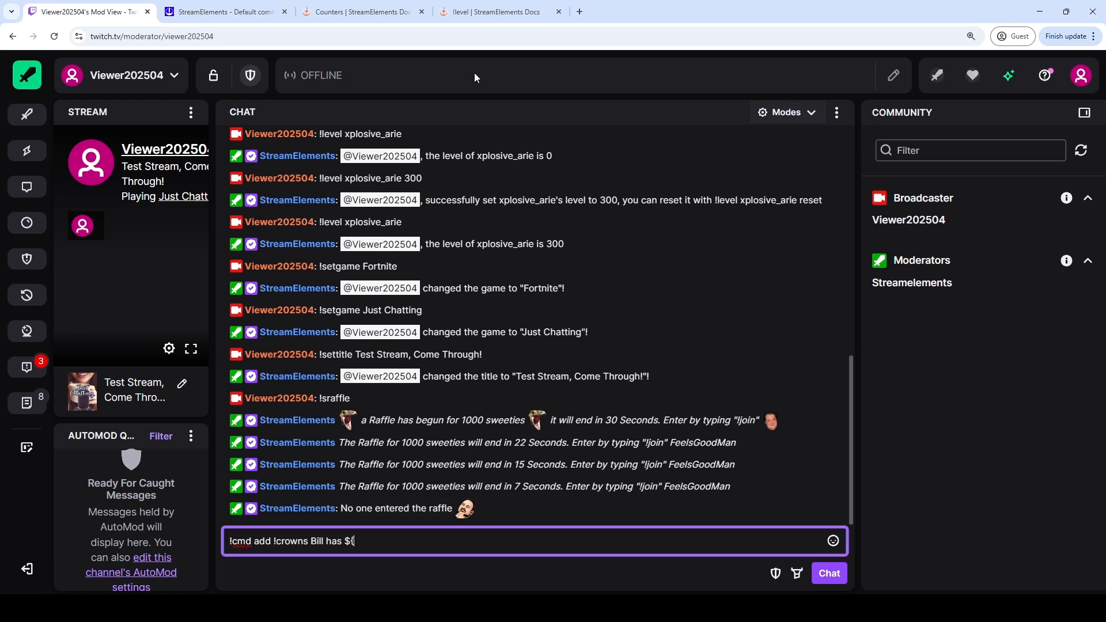
Compare the count and getcount examples in the Counters article, highlighting both variables, and return to the Twitch chat
key(ctrl+Tab)
key(ctrl+Tab)
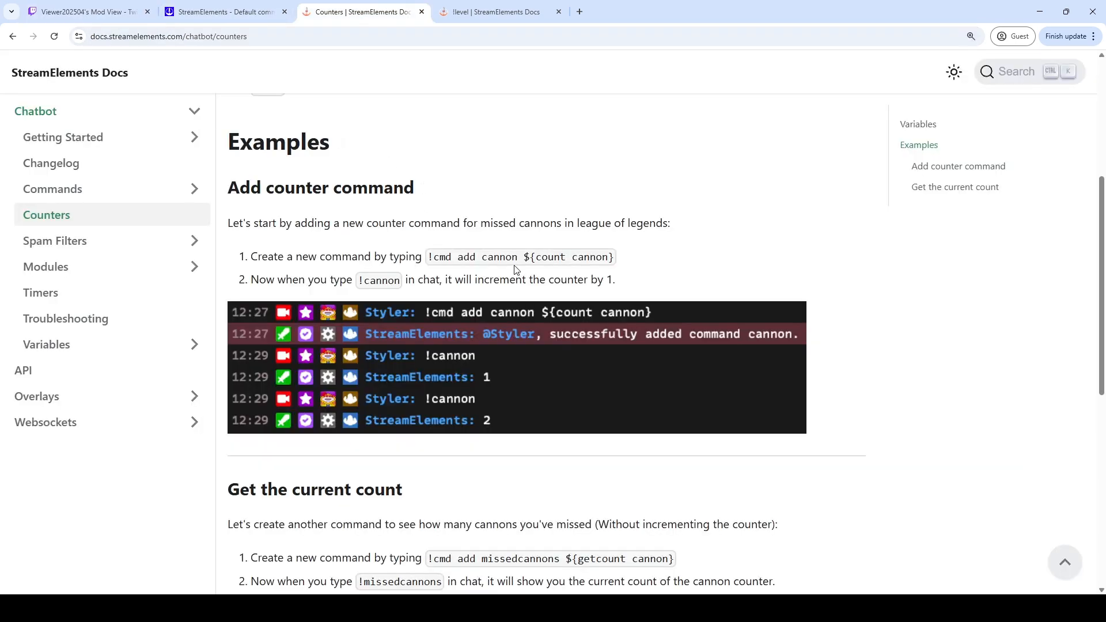
drag(530, 257, 579, 256)
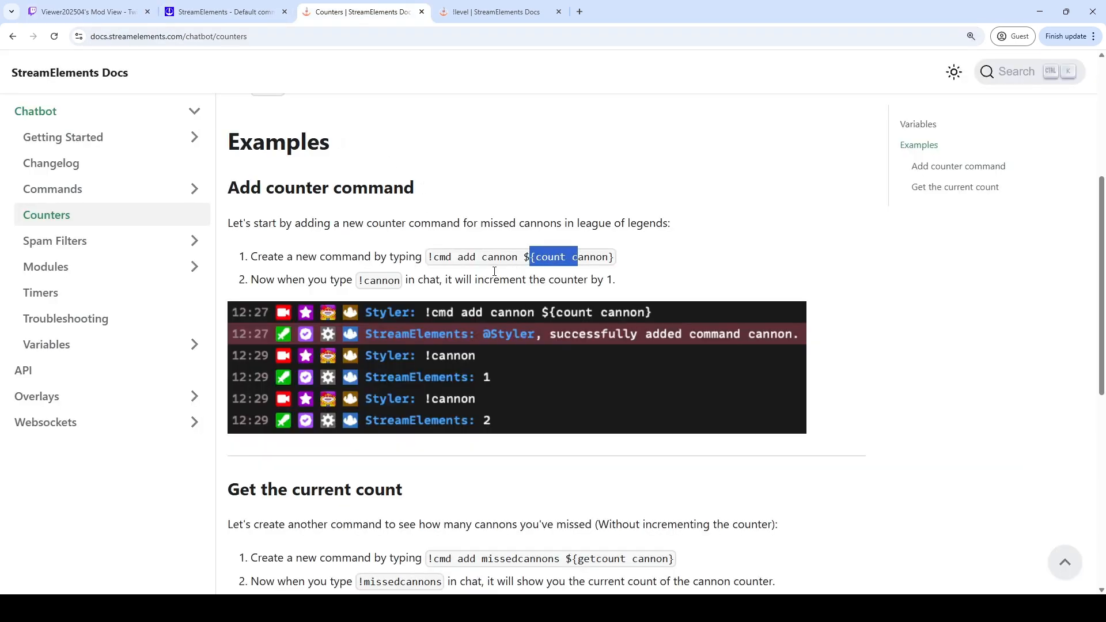
scroll(494, 270, down, 4)
drag(572, 328, 631, 327)
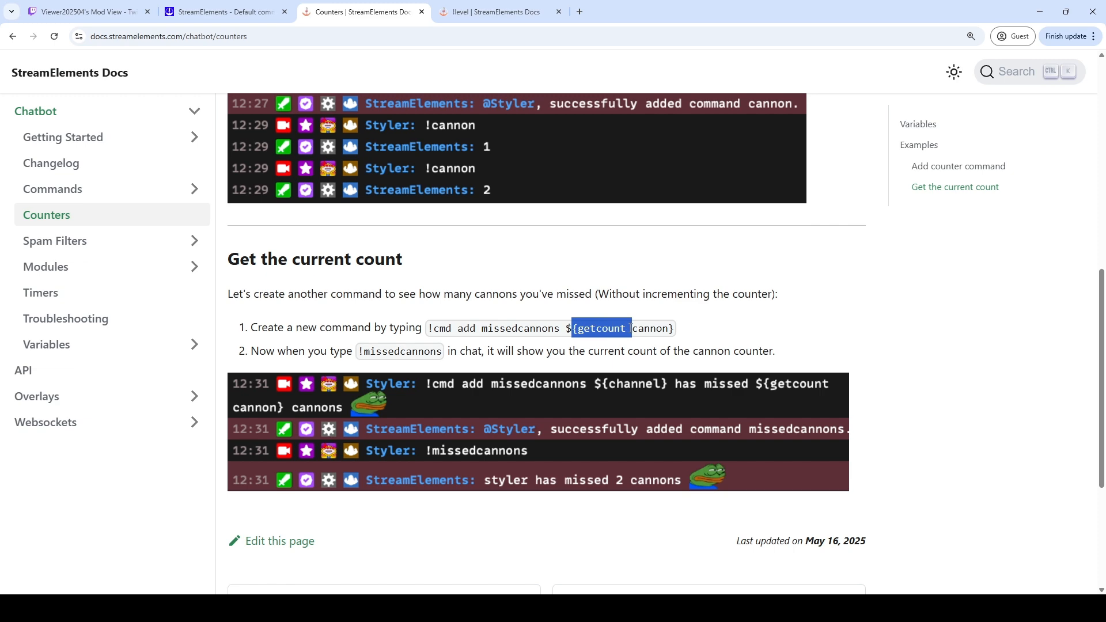
key(ctrl+shift+Tab)
key(ctrl+shift+Tab)
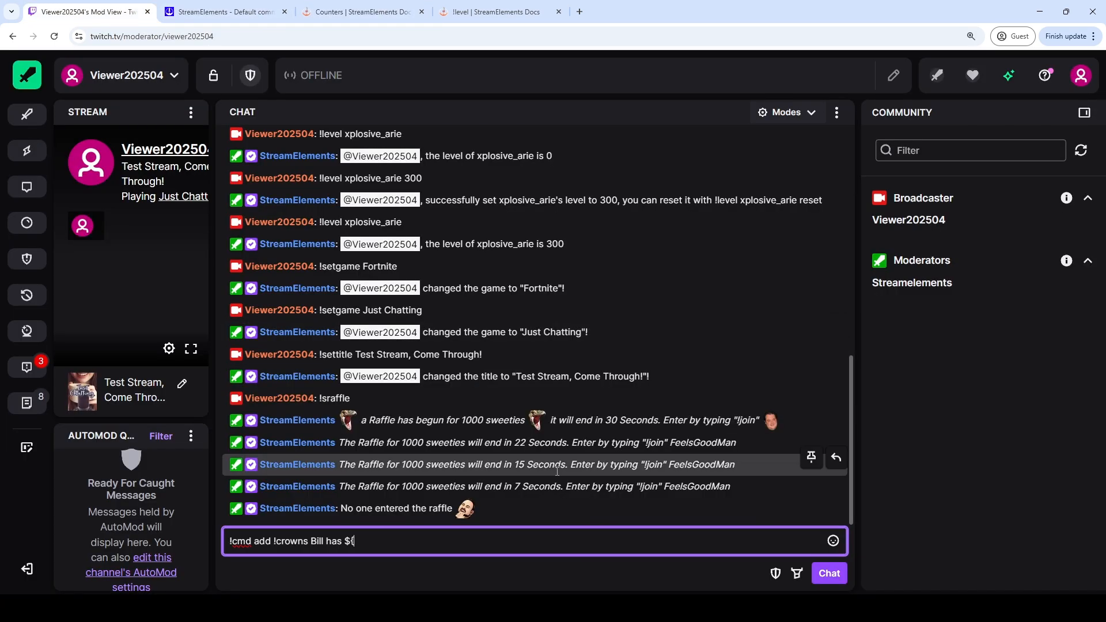
Complete the !crowns reply with "getcount crowns}!" and a crown emoji, and send the message to add the command
text(getcount)
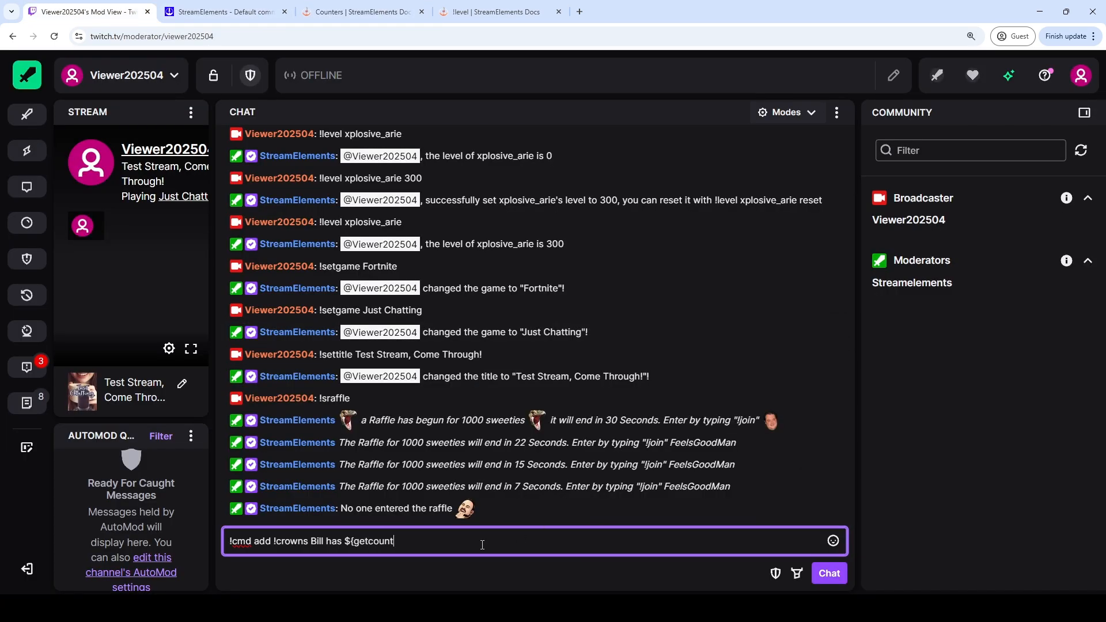
text( crowns} !)
text(👑)
key(Return)
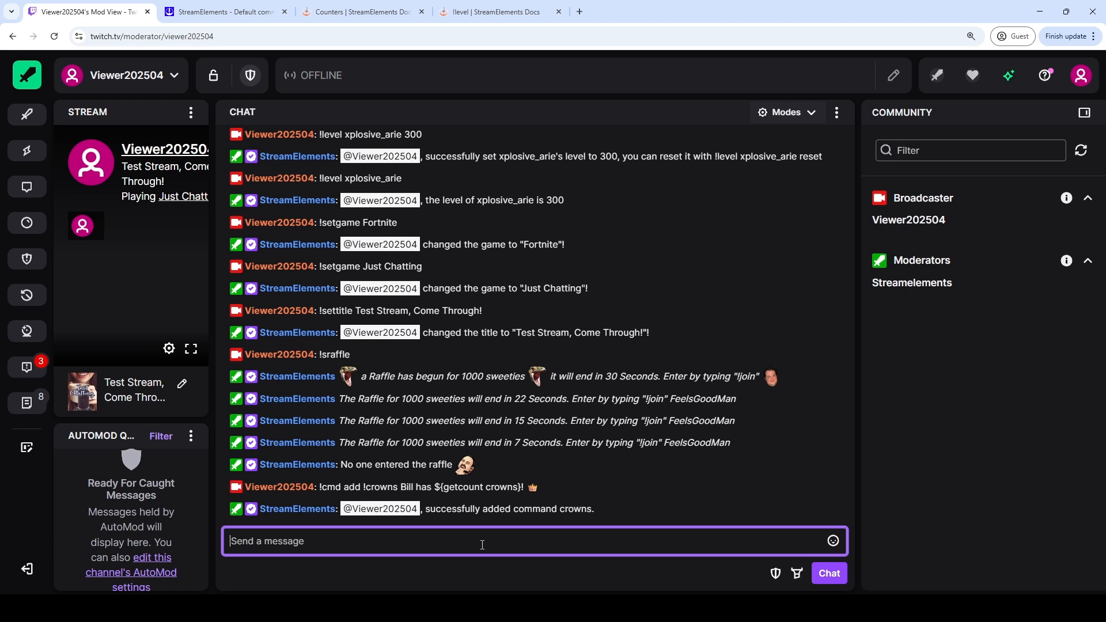
Begin a "!cmd add !cwin" message and check the command name's place in the Counters article's add-counter example
text(!cmd add !cwin)
key(ctrl+Tab)
key(ctrl+Tab)
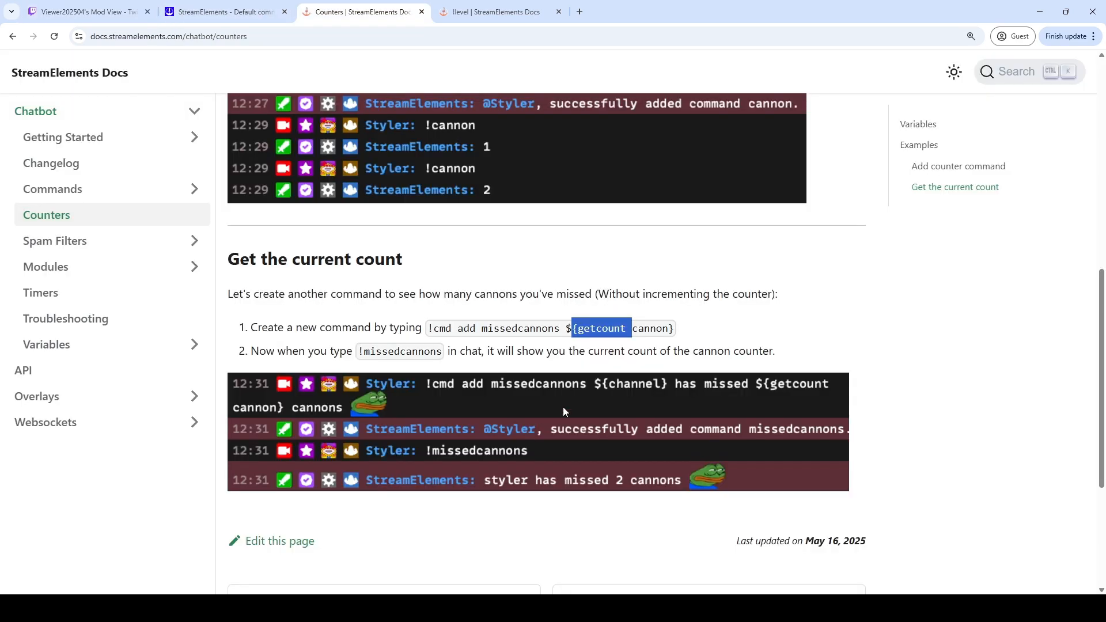
scroll(563, 406, up, 5)
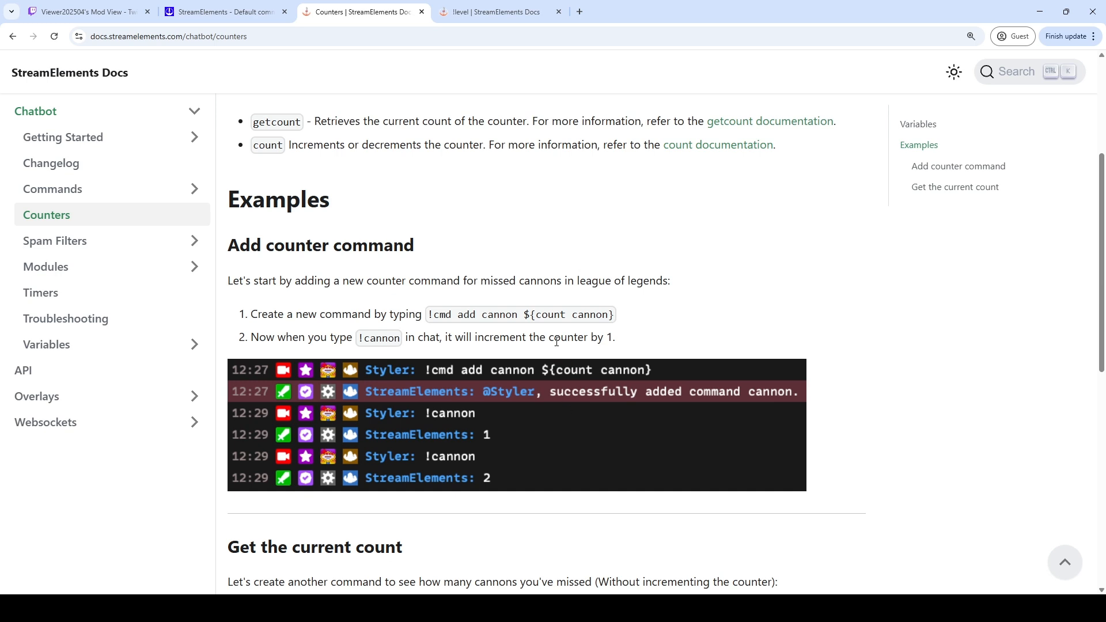
drag(485, 317, 630, 316)
click(632, 317)
double_click(500, 318)
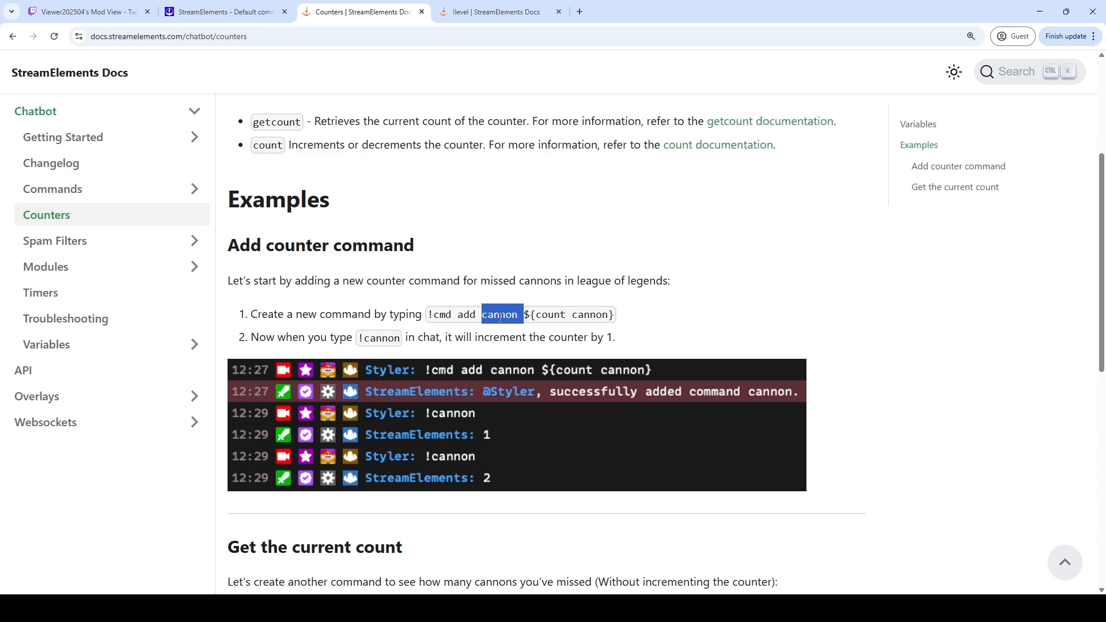
key(ctrl+shift+Tab)
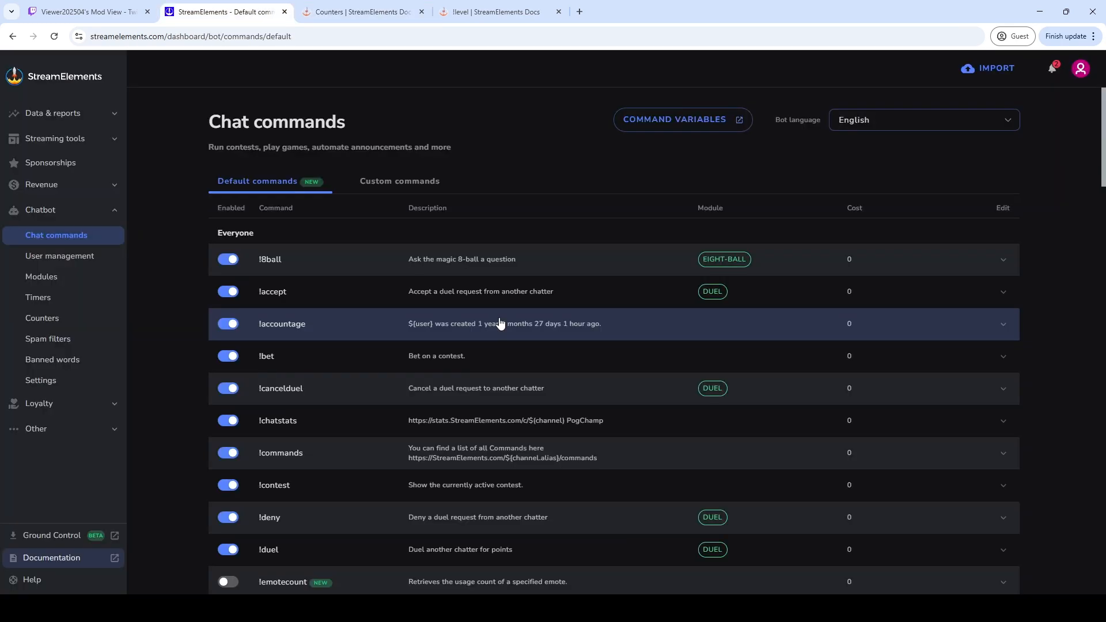
key(ctrl+shift+Tab)
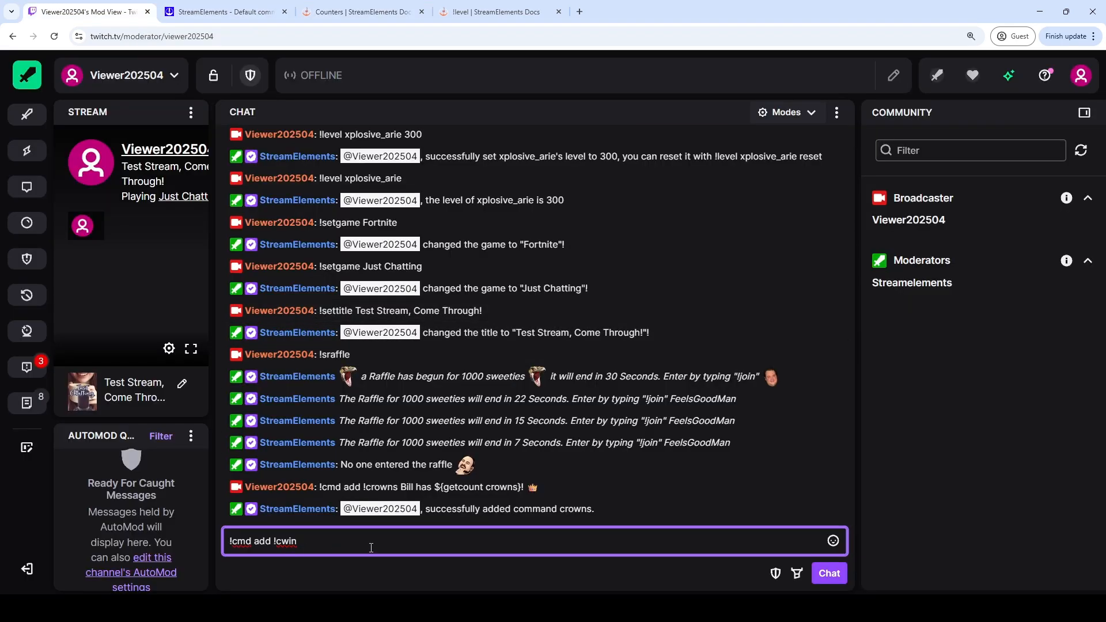
Check the ${count cannon} syntax in the Counters article and complete the !cwin command in Twitch chat with ${count crowns}, sending it
key(ctrl+Tab)
key(ctrl+Tab)
drag(523, 314, 603, 307)
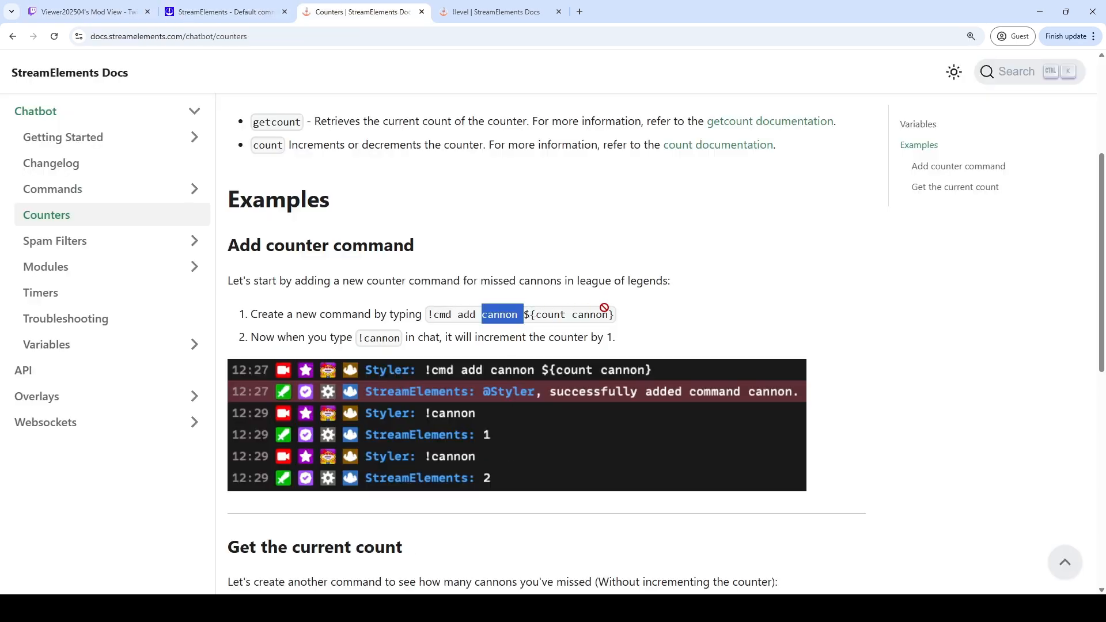
double_click(589, 314)
drag(524, 315, 595, 327)
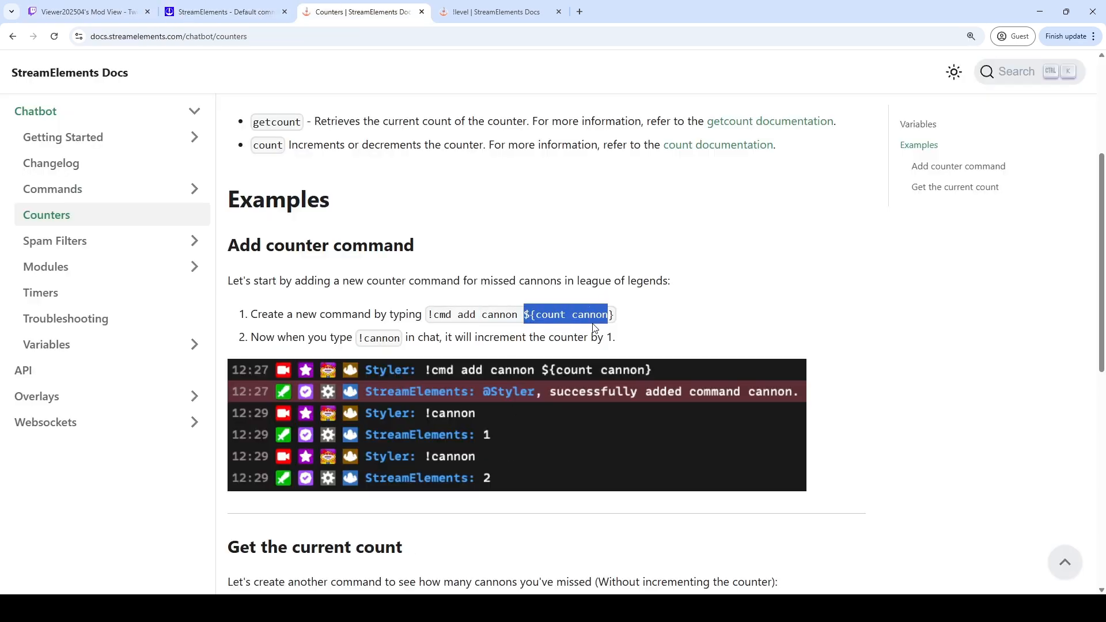
key(ctrl+shift+Tab)
key(ctrl+shift+Tab)
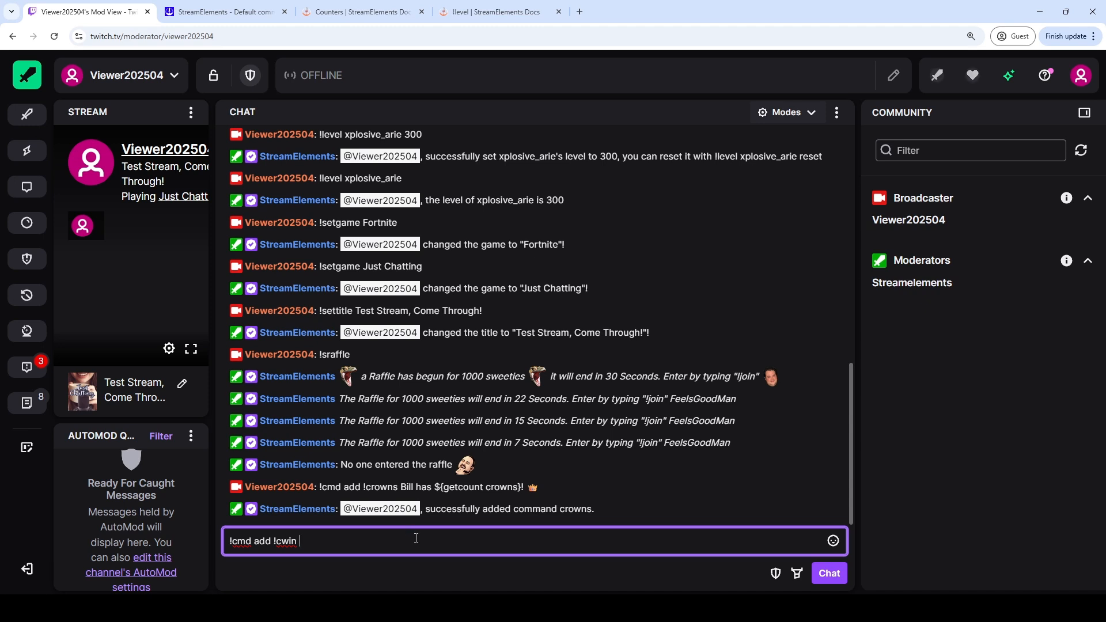
text(${)
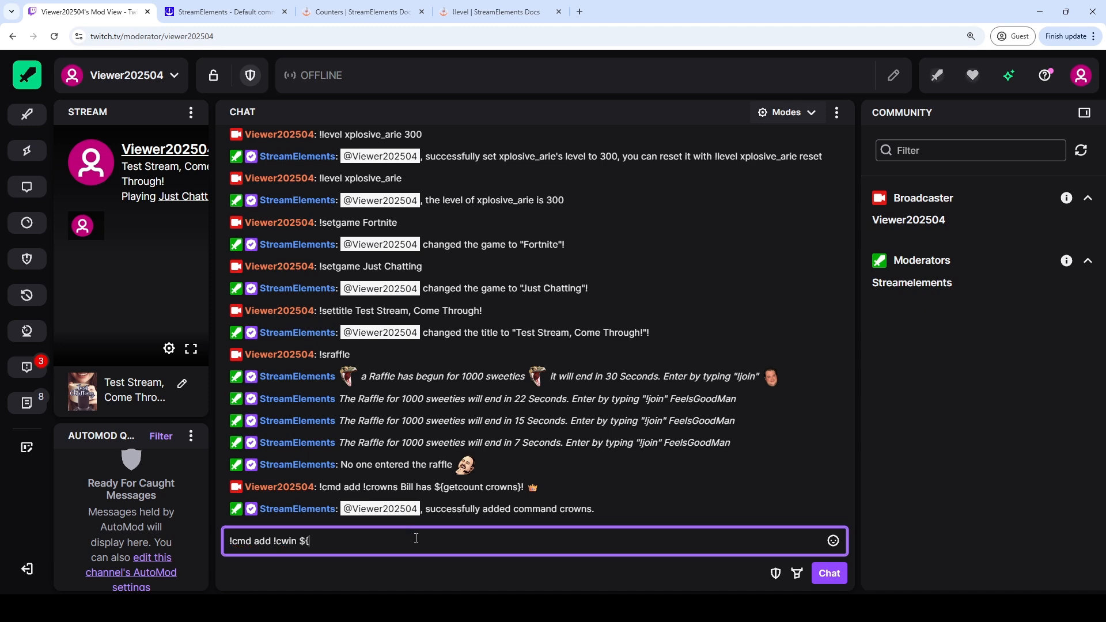
text(count crowns})
key(Return)
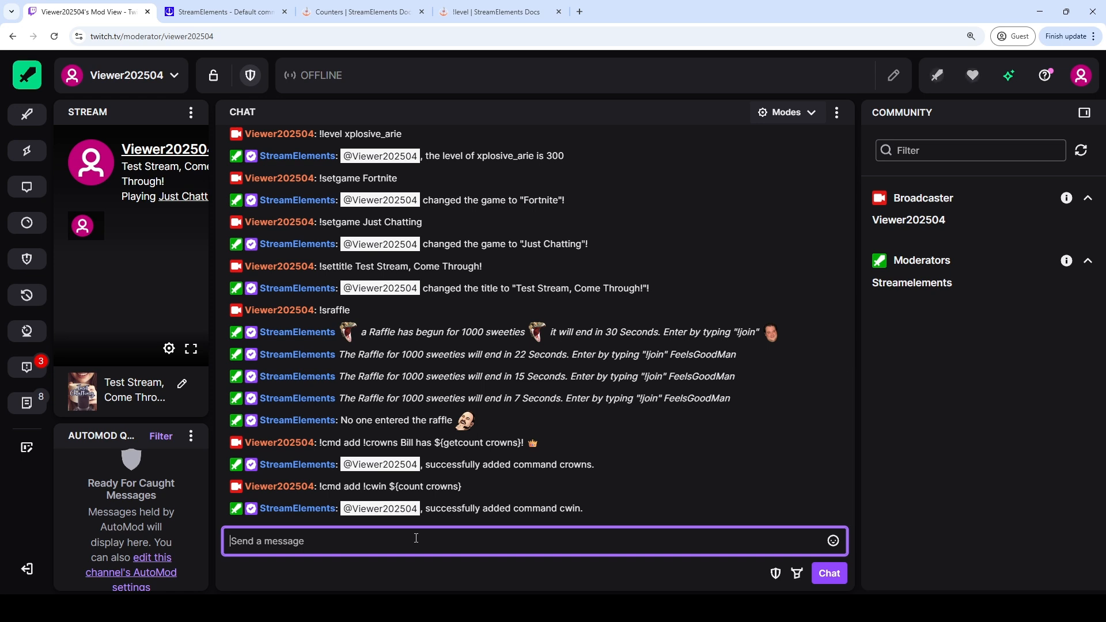
Test the new counter in chat by sending !cwin to increment it and !crowns to show the count
text(!cwin)
key(Return)
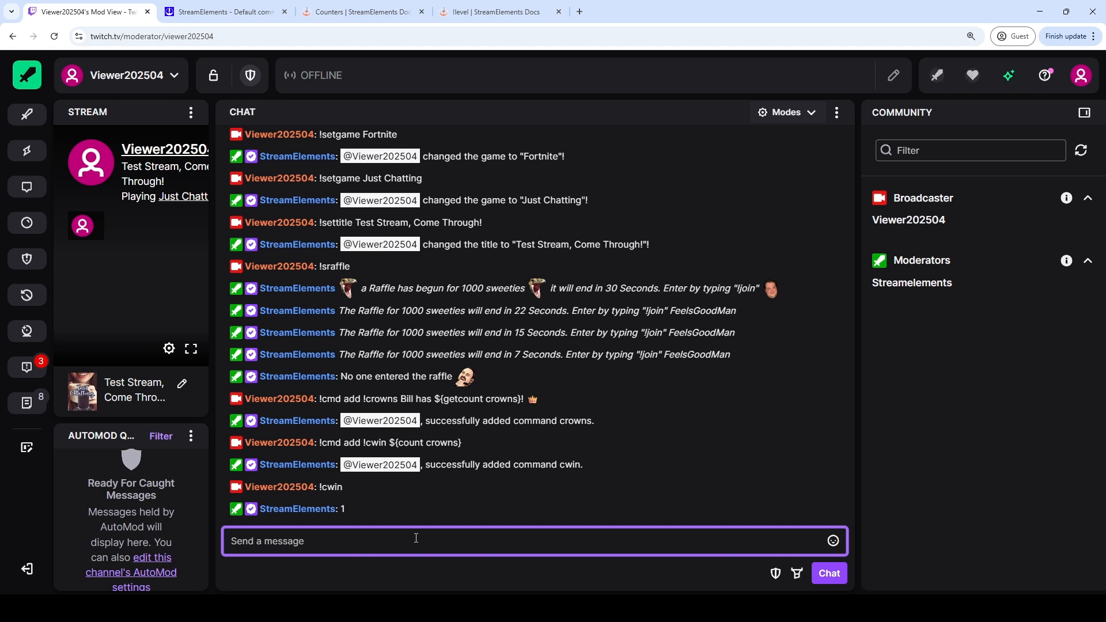
text(!c rown)
key(ctrl+BackSpace)
key(BackSpace)
text(rowns)
key(Return)
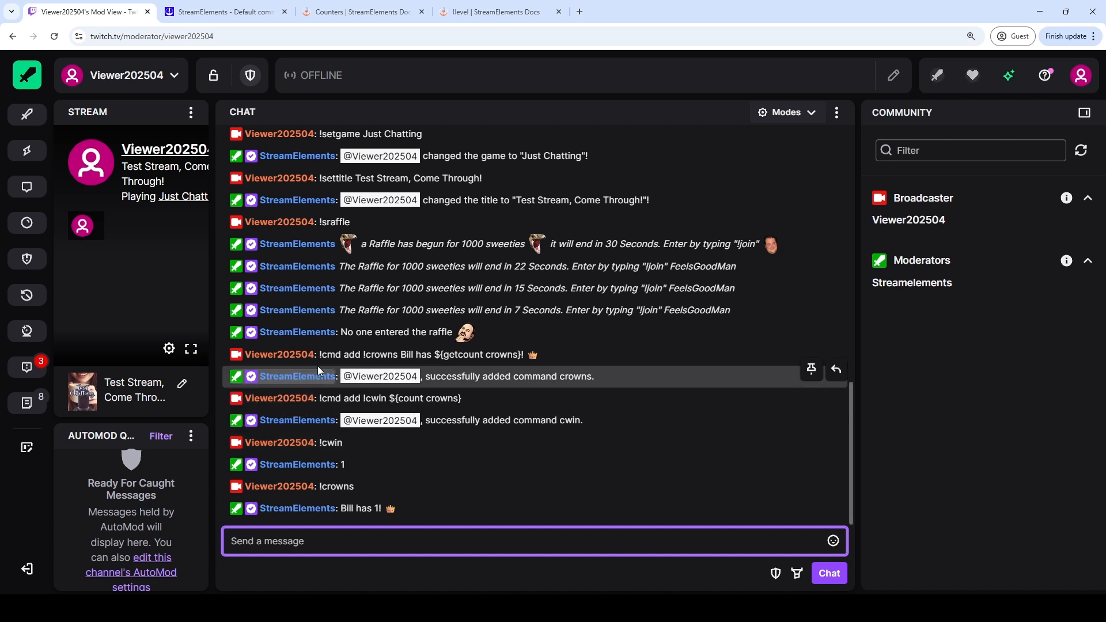
Reuse the sent !crowns message as "!cmd edit !crowns", adding the word "crowns" after ${getcount crowns}, and send it
drag(320, 354, 434, 354)
key(ctrl+c)
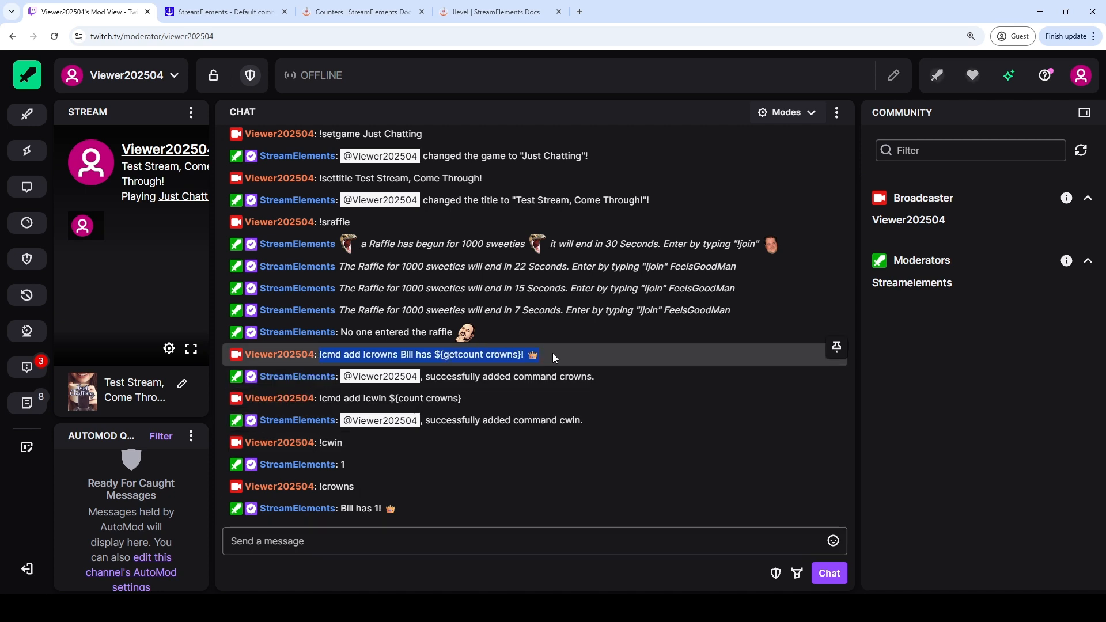
click(520, 549)
key(ctrl+v)
key(Home)
key(ctrl+Right)
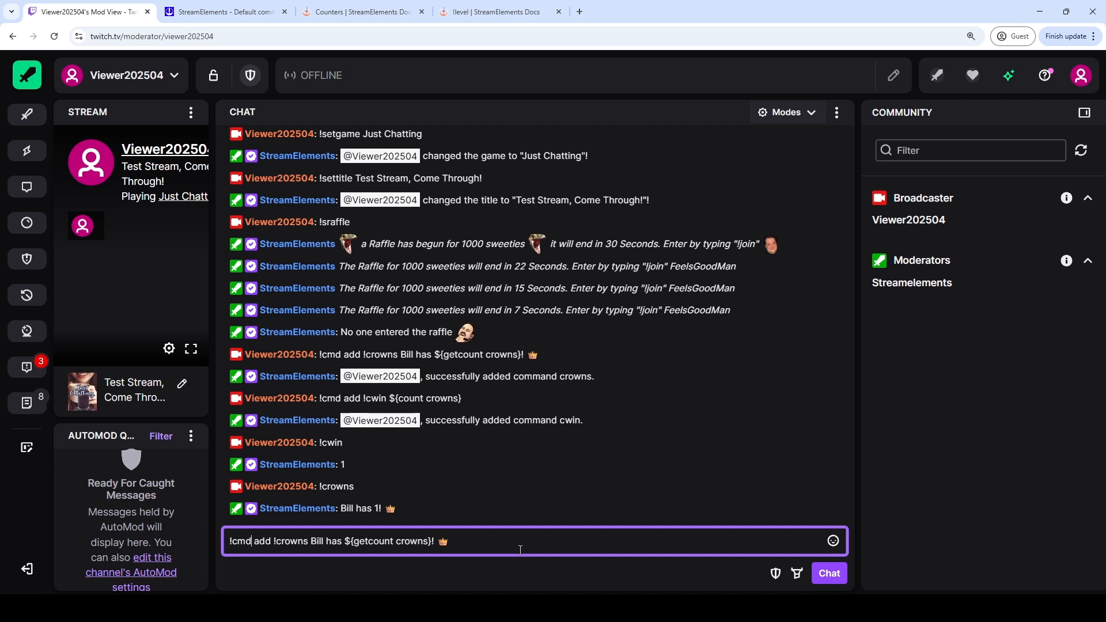
key(shift+Right)
key(shift+Right)
key(shift+Right)
text(edit !crowns)
key(Return)
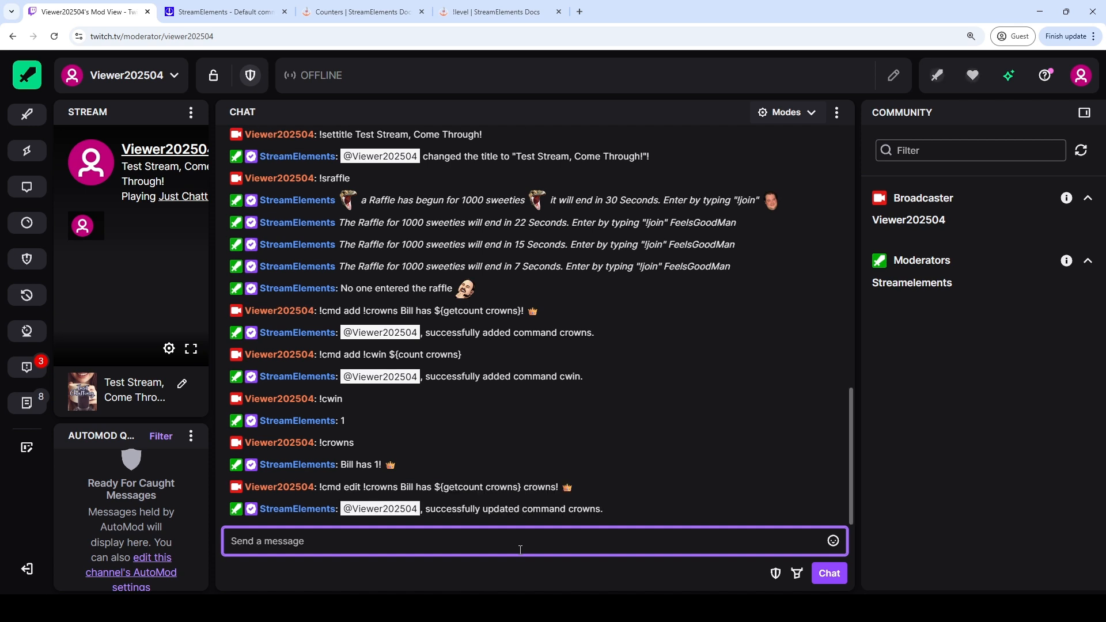
Run the edited !crowns command twice in chat to check its reply
text(!crowns)
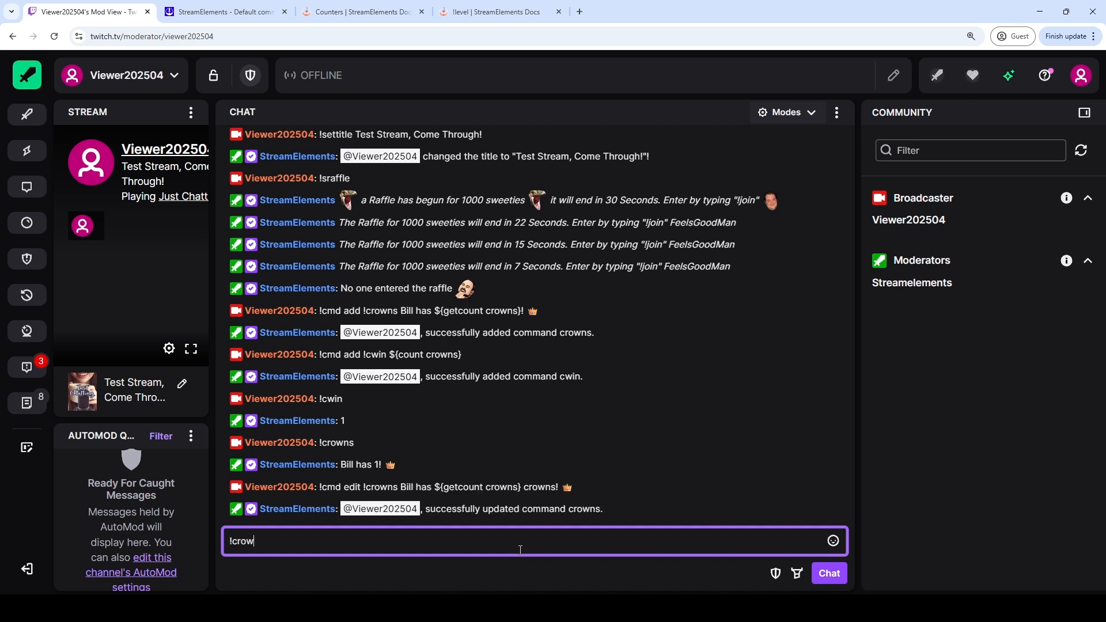
key(Return)
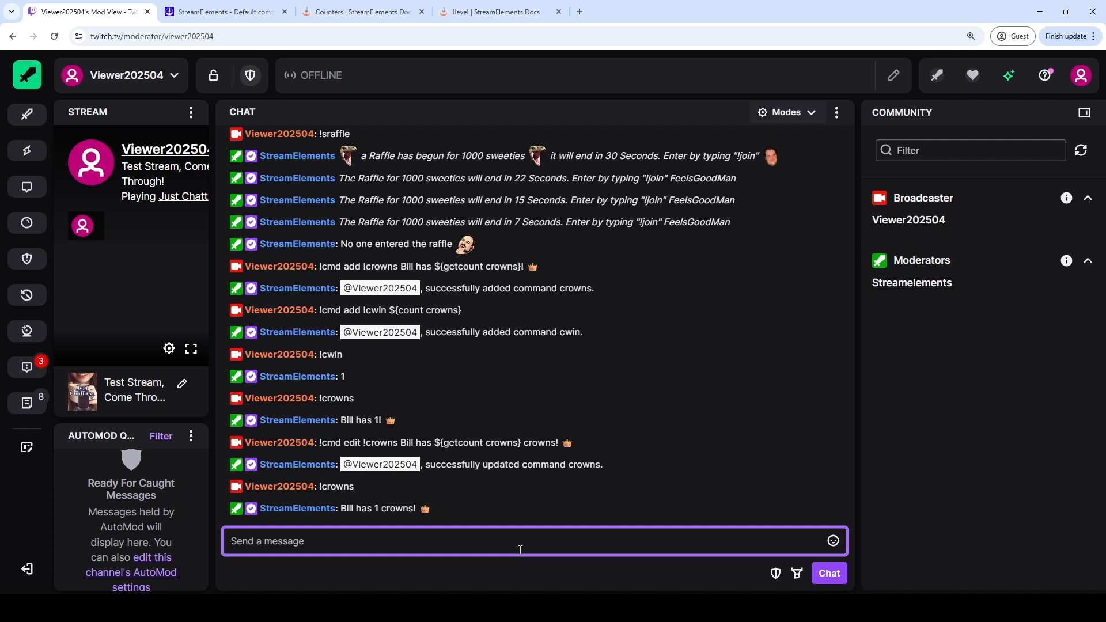
text(!crowns)
key(Return)
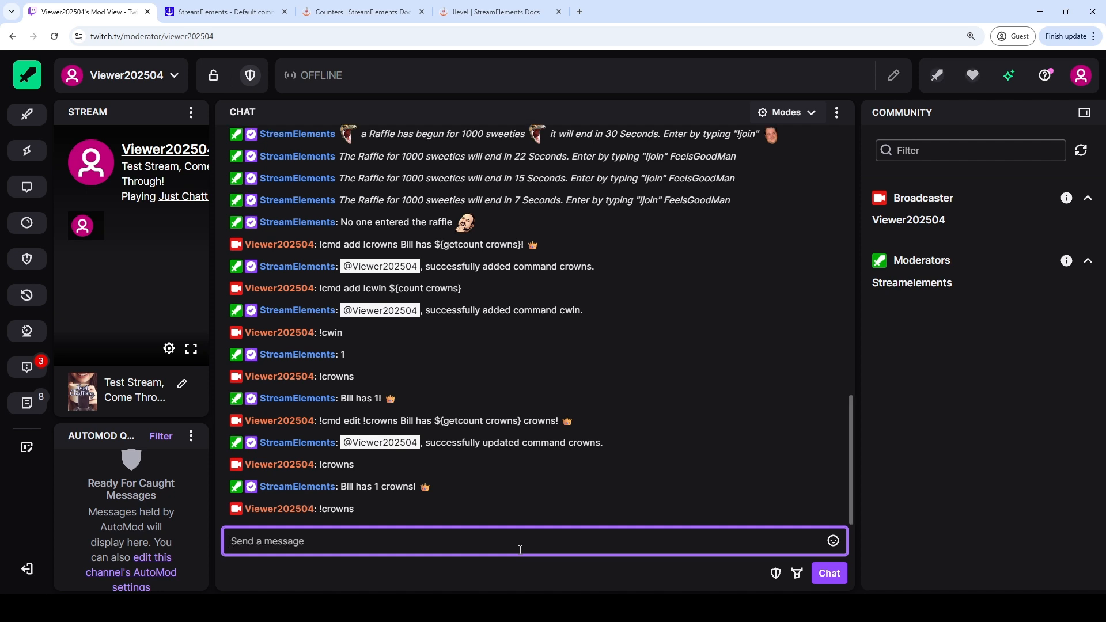
Increment the crowns counter again with !cwin and show the current count with !crowns
text(!cwin)
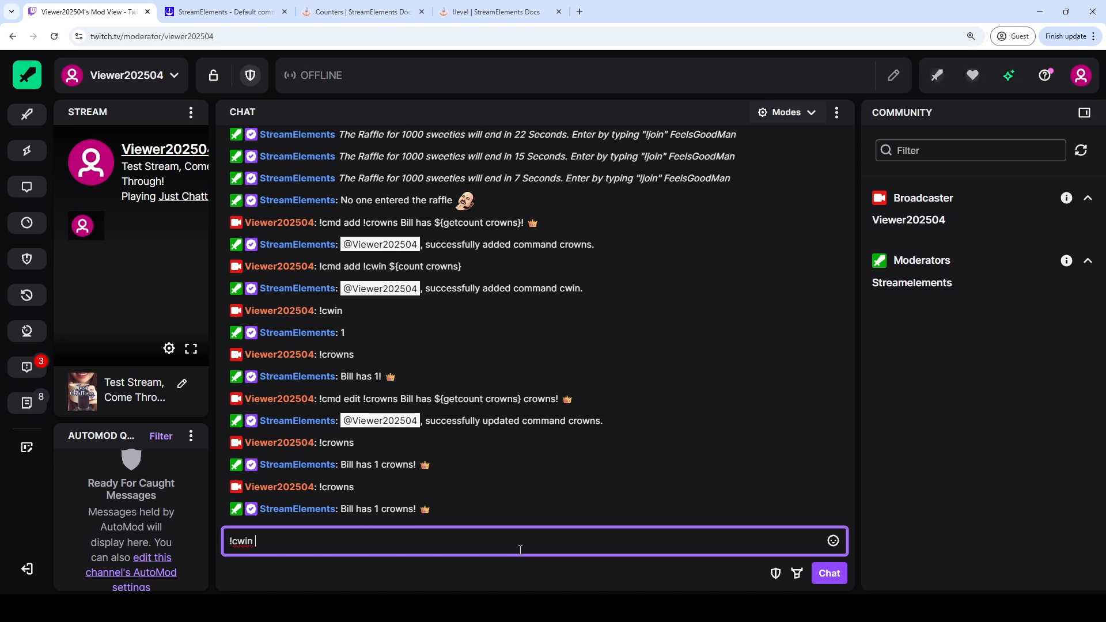
key(Return)
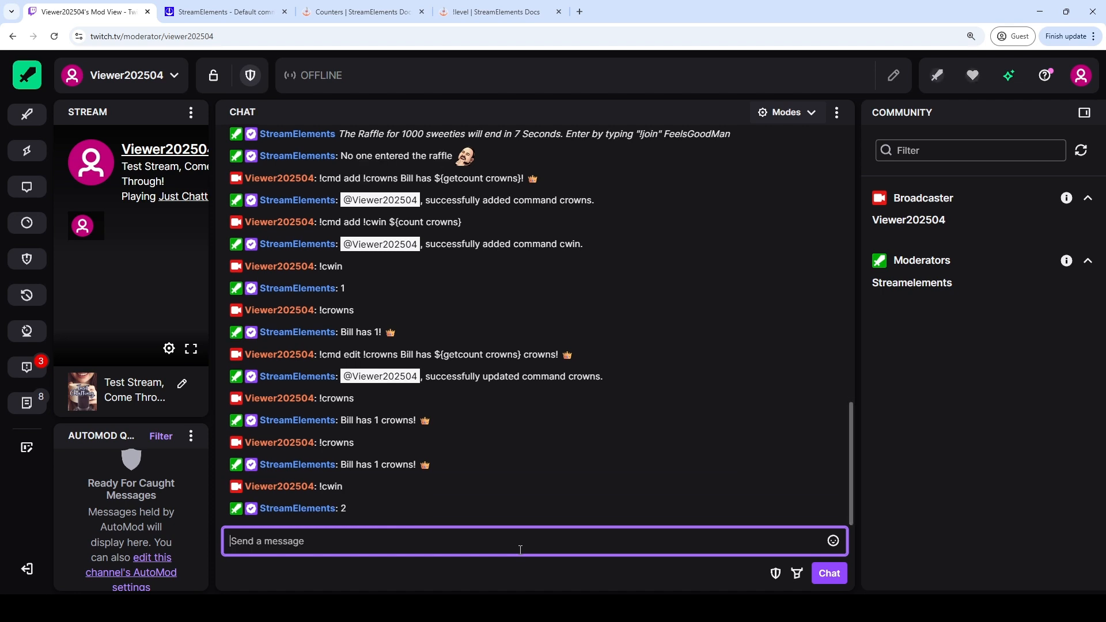
text(!crowns)
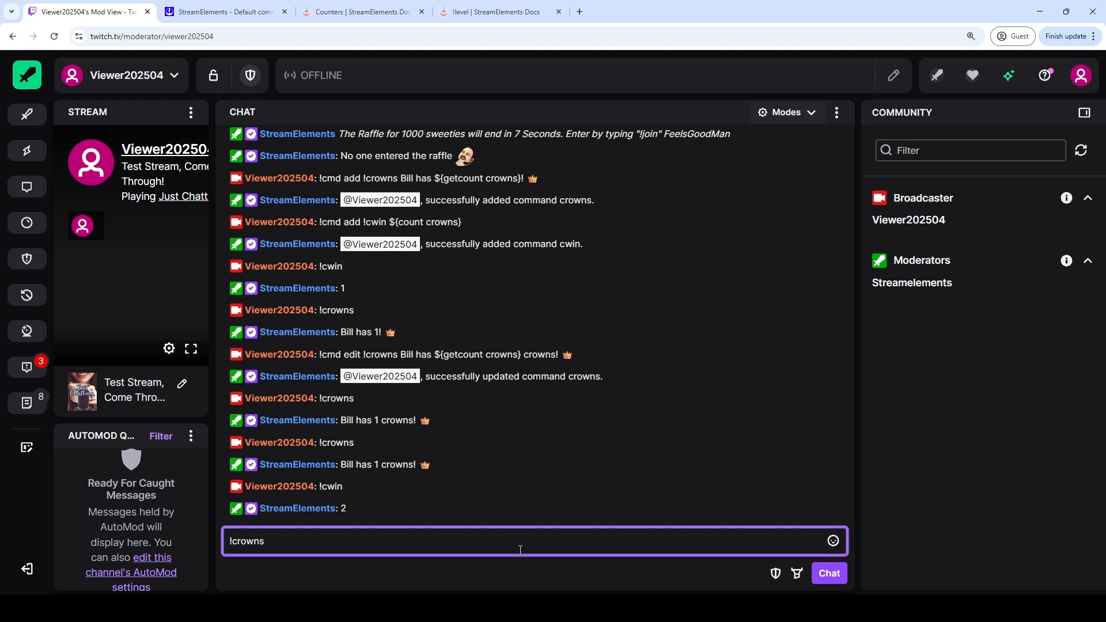
key(Return)
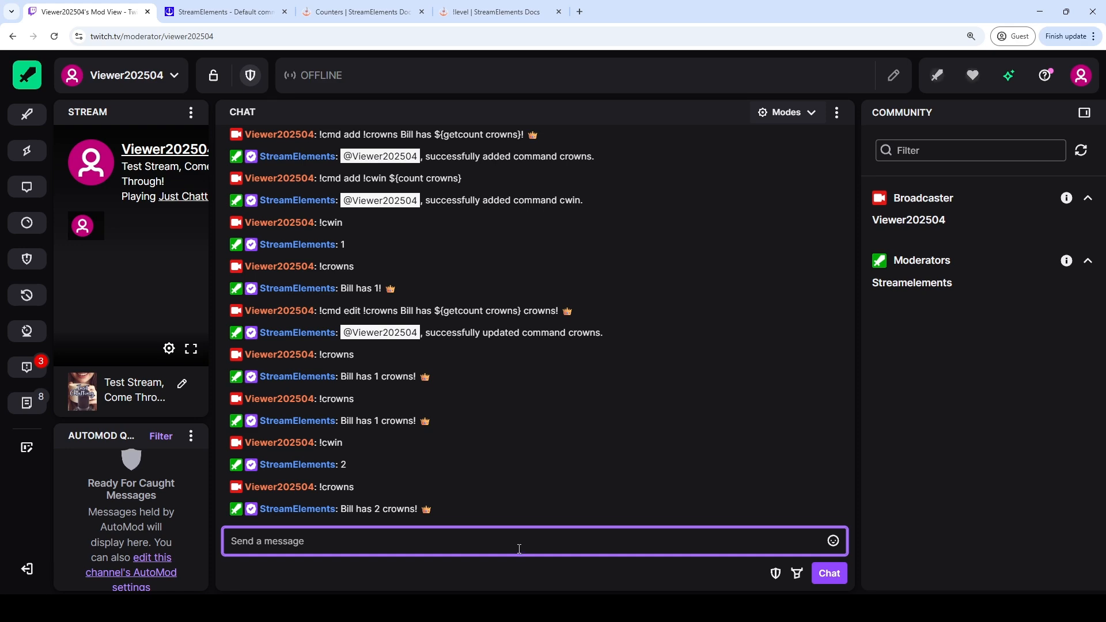
Look over the Counters article's add-counter and current-count examples again, and switch to the StreamElements chat commands page
key(ctrl+Tab)
key(ctrl+Tab)
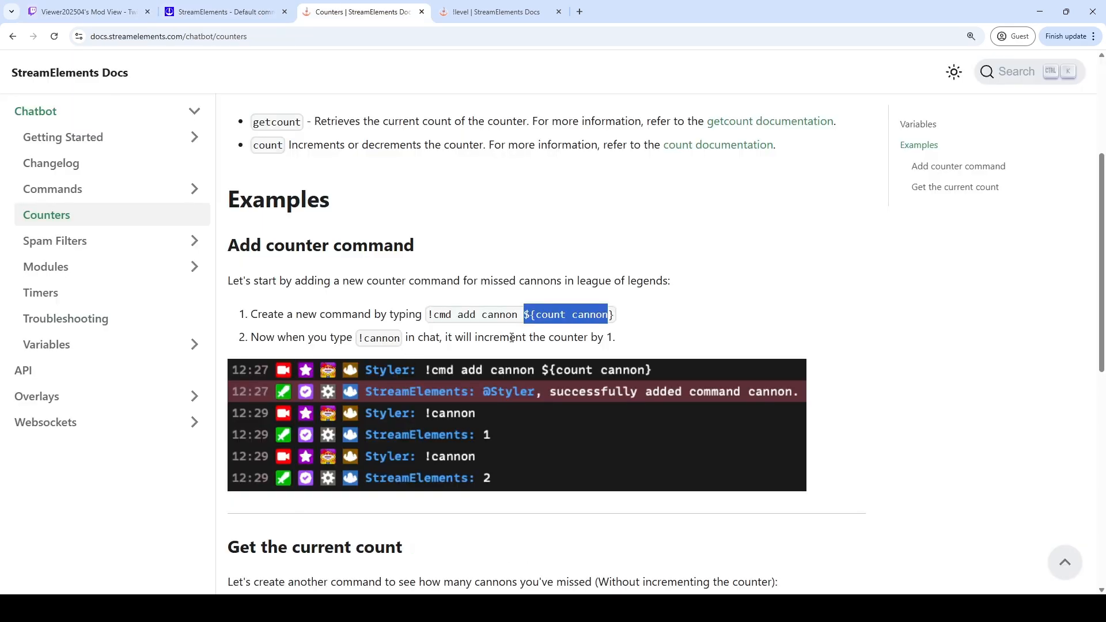
click(533, 327)
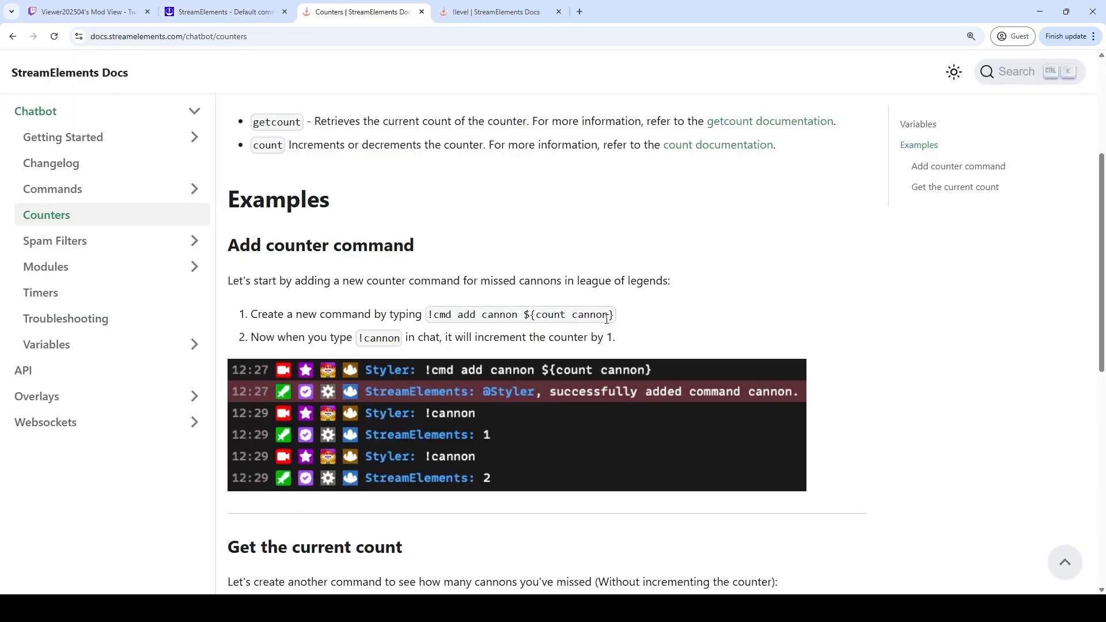
scroll(607, 319, down, 6)
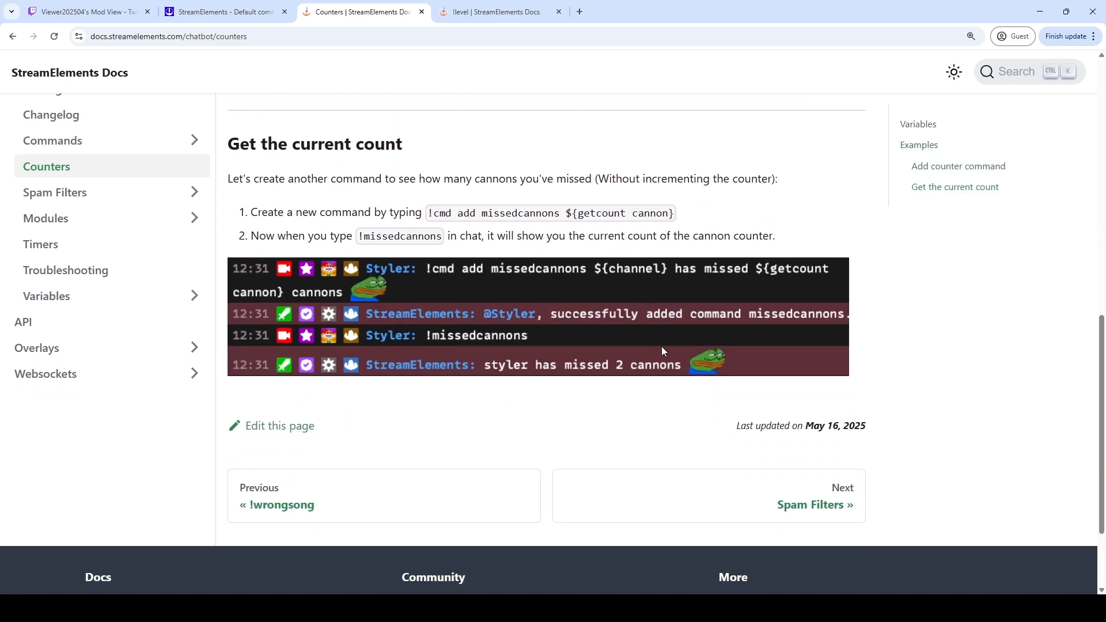
key(ctrl+shift+Tab)
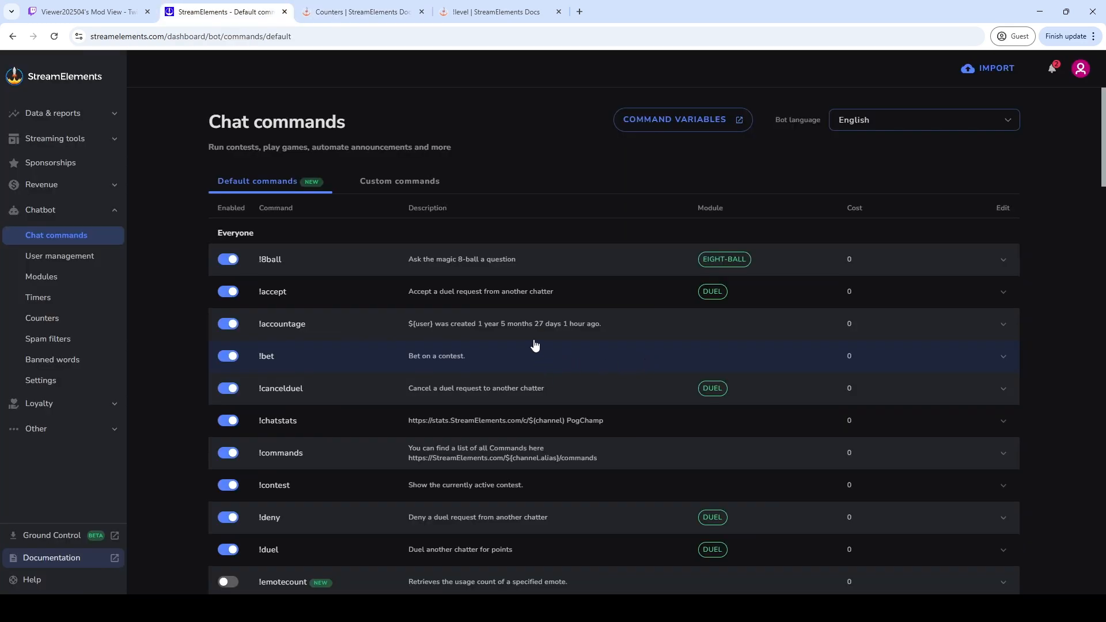
Find the !editcounter command by searching the default commands for "count", and expand its settings
click(263, 186)
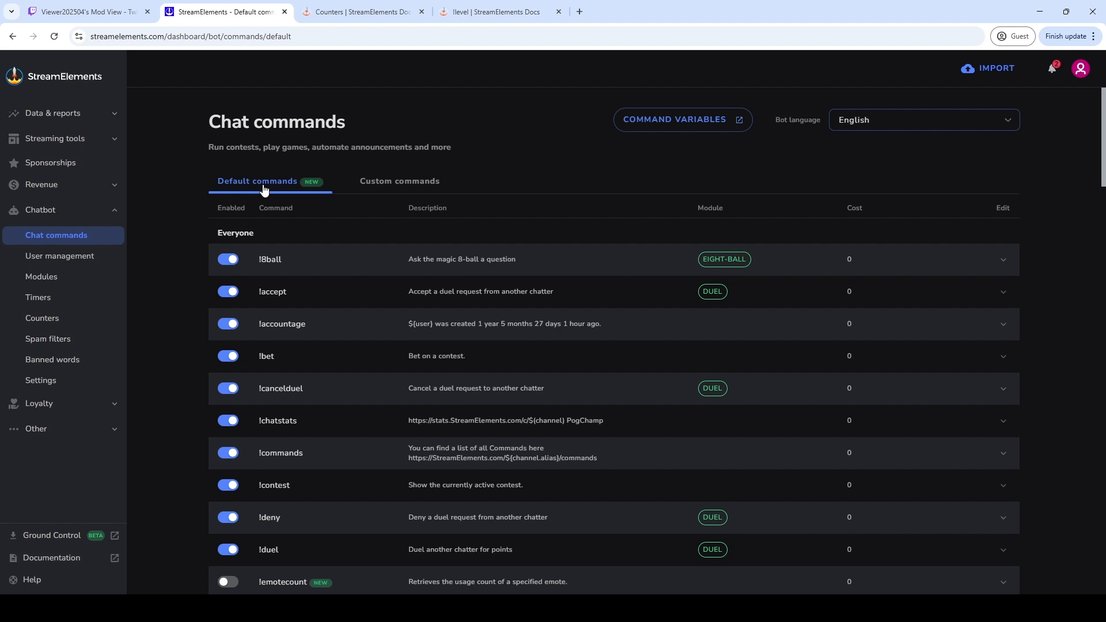
key(ctrl+f)
text(count)
scroll(370, 326, down, 1)
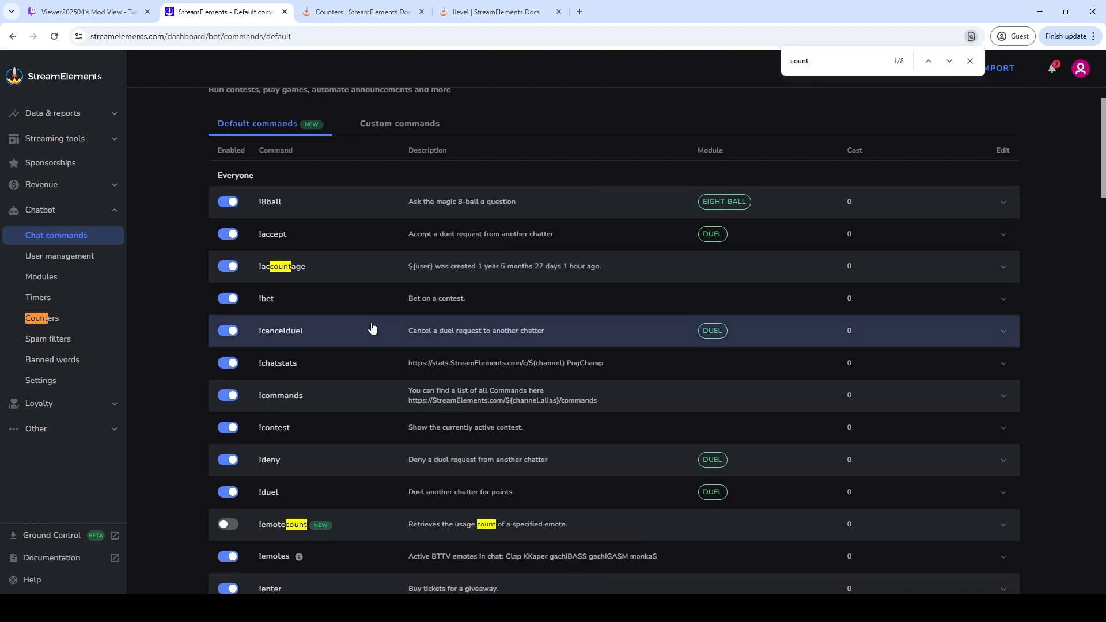
key(Return)
key(Return)
key(Return)
key(Return)
key(Return)
key(Return)
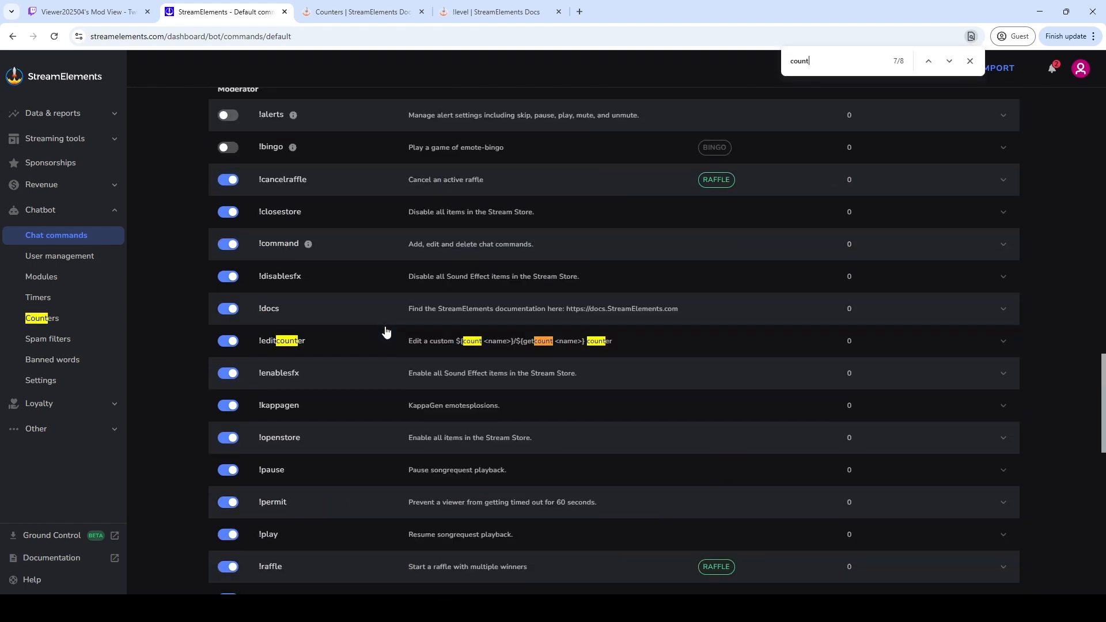
click(338, 344)
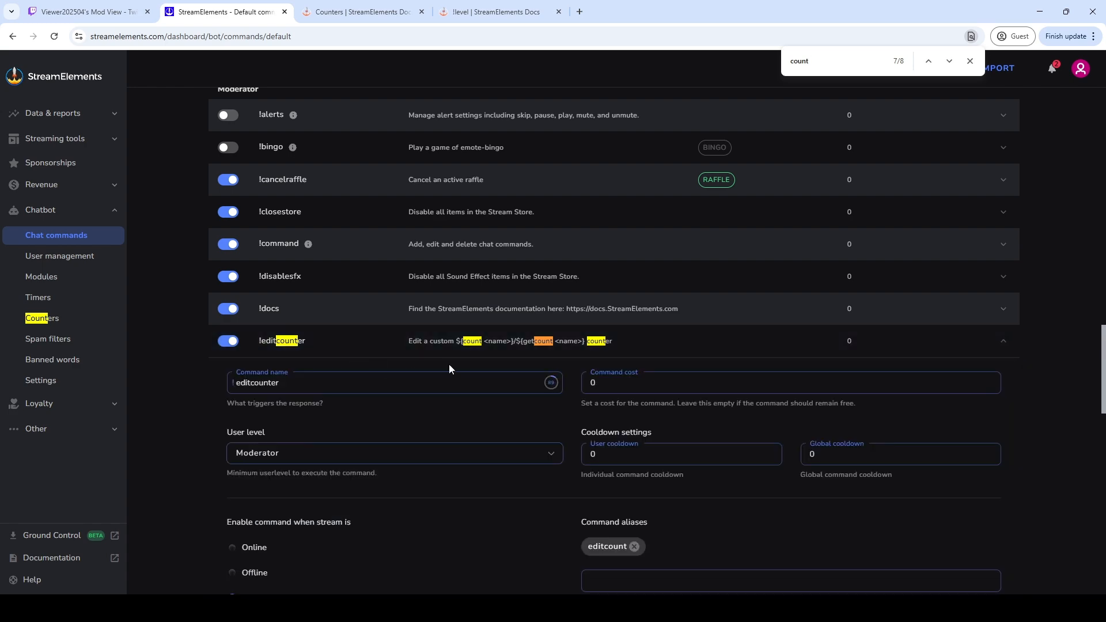
double_click(259, 210)
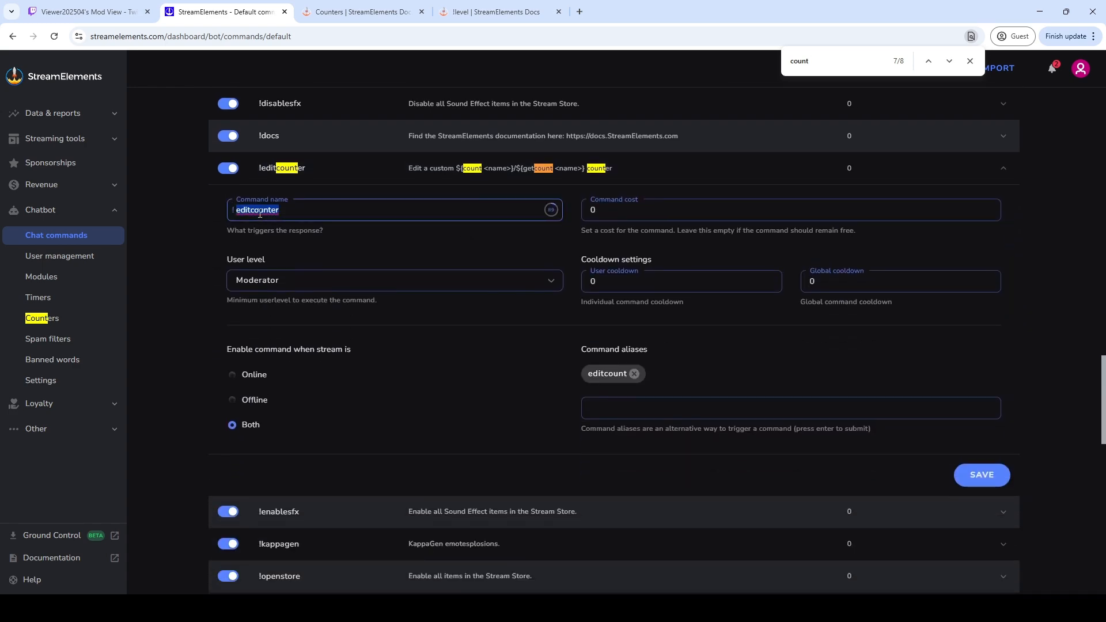
Examine the Moderator section of the default commands list around the !editcounter entry
key(ctrl+shift+Tab)
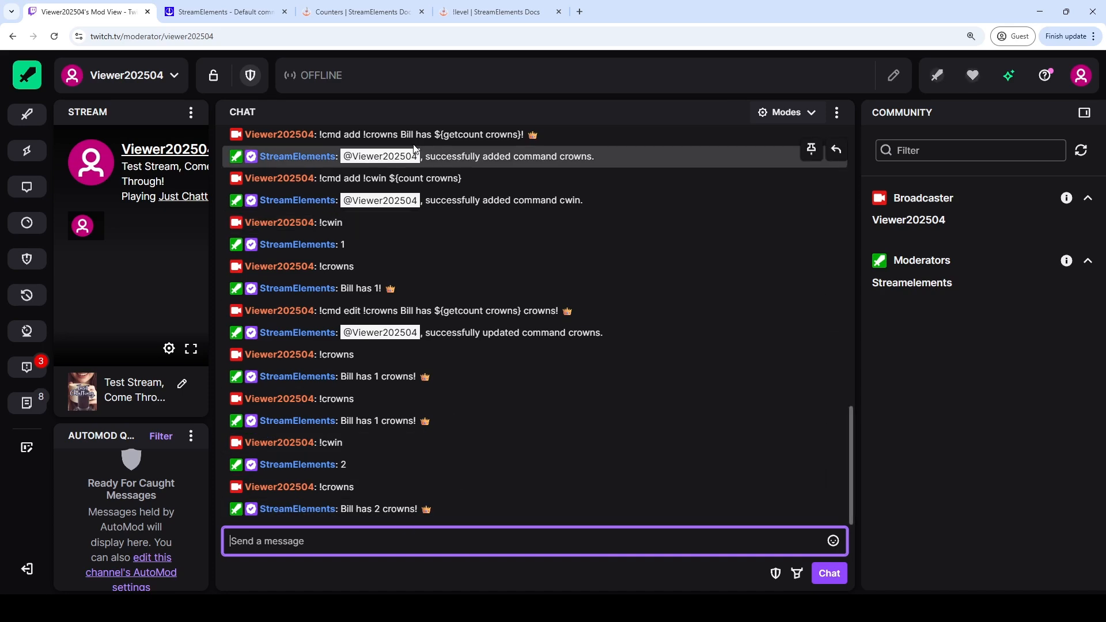
click(357, 11)
click(225, 11)
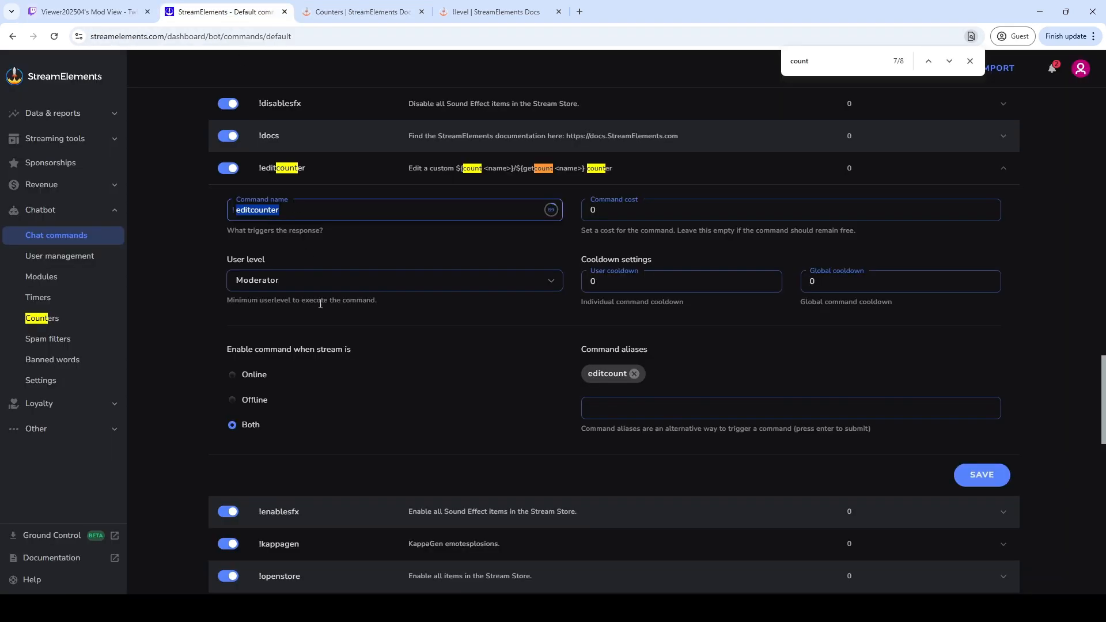
scroll(324, 324, up, 8)
scroll(324, 316, up, 1)
scroll(288, 334, down, 2)
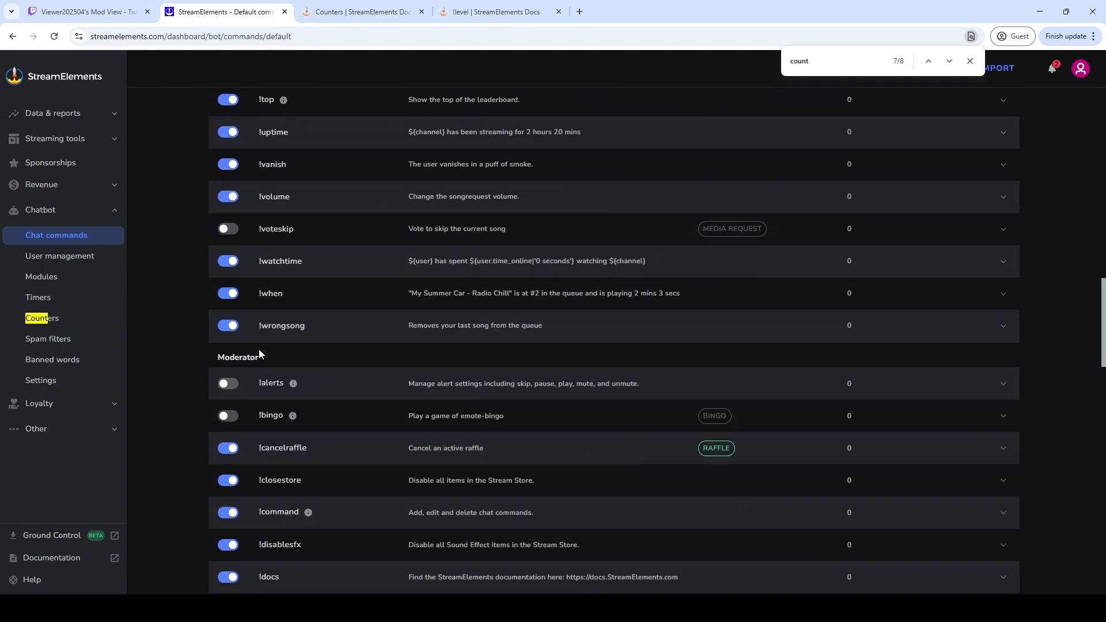
scroll(346, 306, down, 3)
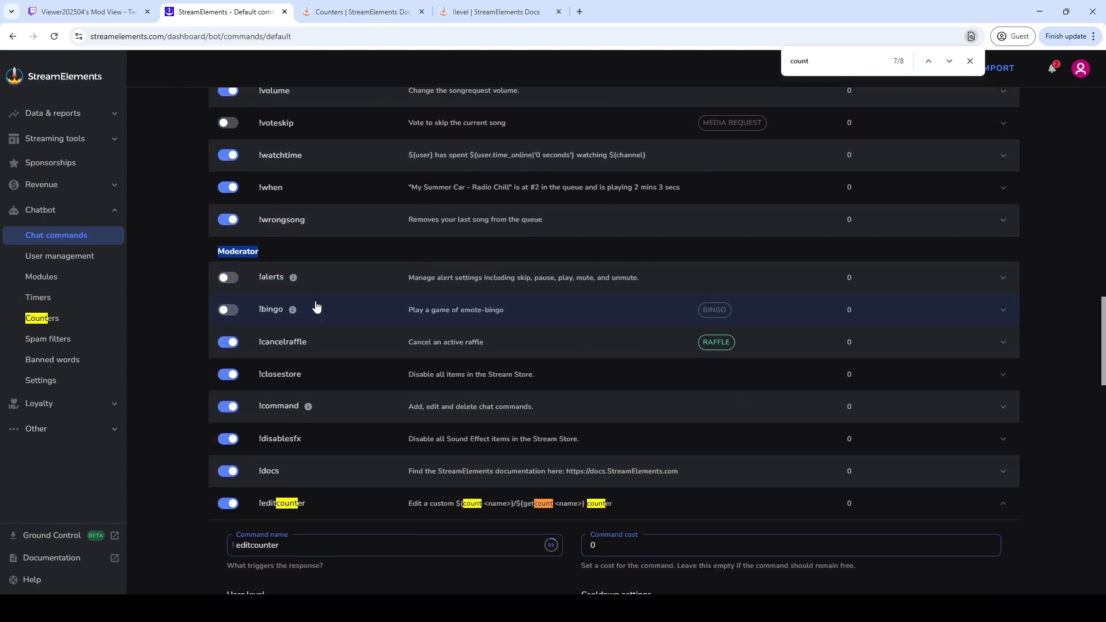
mouse_move(318, 305)
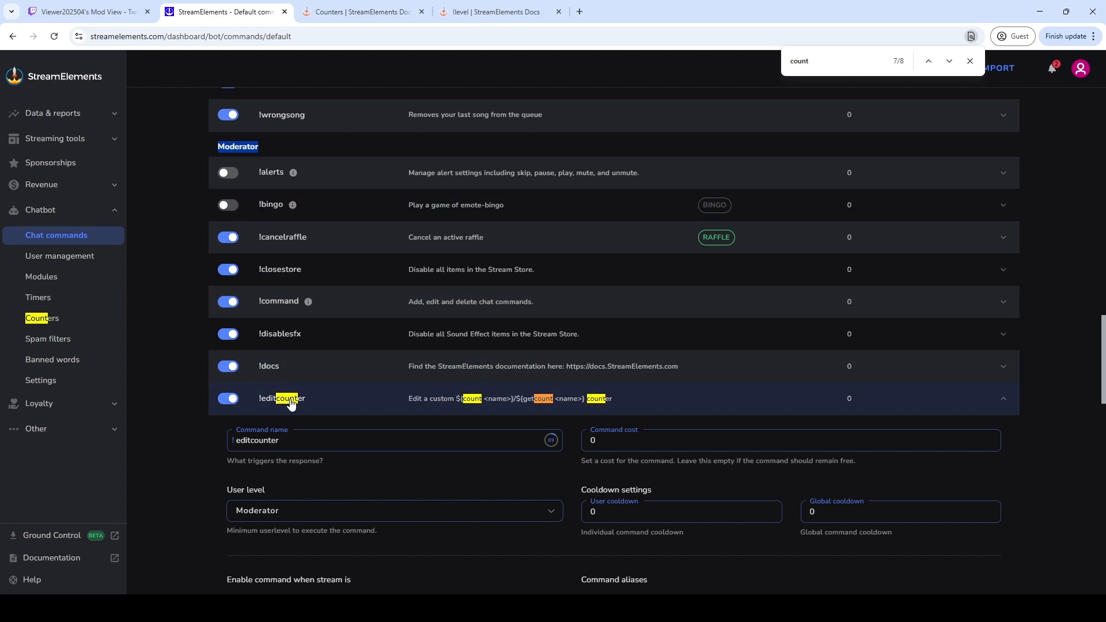
Send "!editcounter crowns +1" in the Twitch chat, checking the command's description on the StreamElements page while composing it
key(ctrl+shift+Tab)
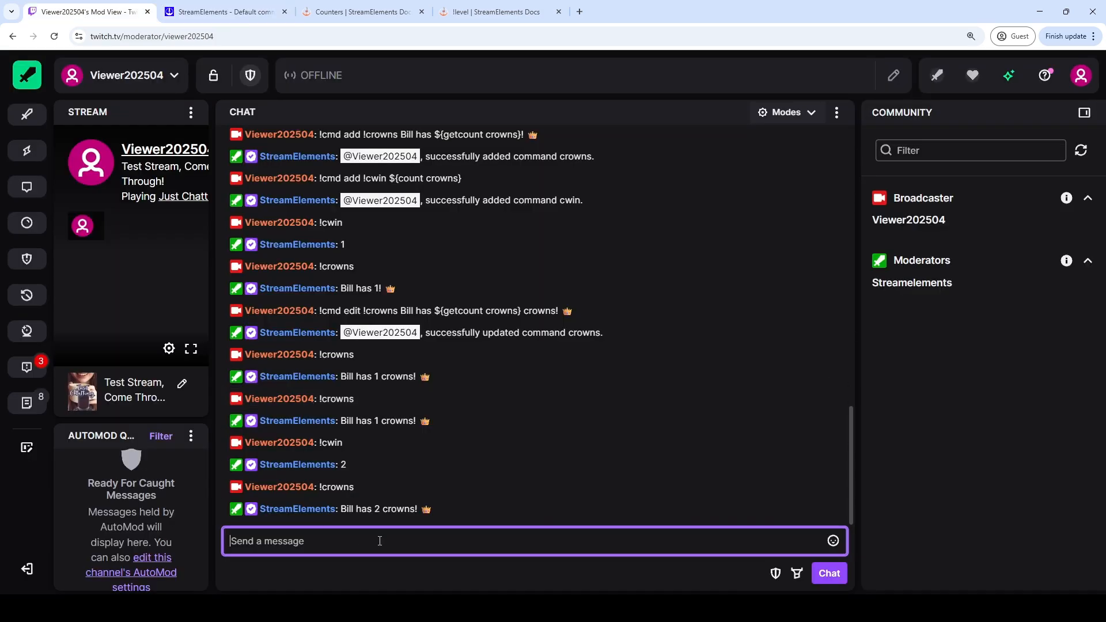
text(!editcount )
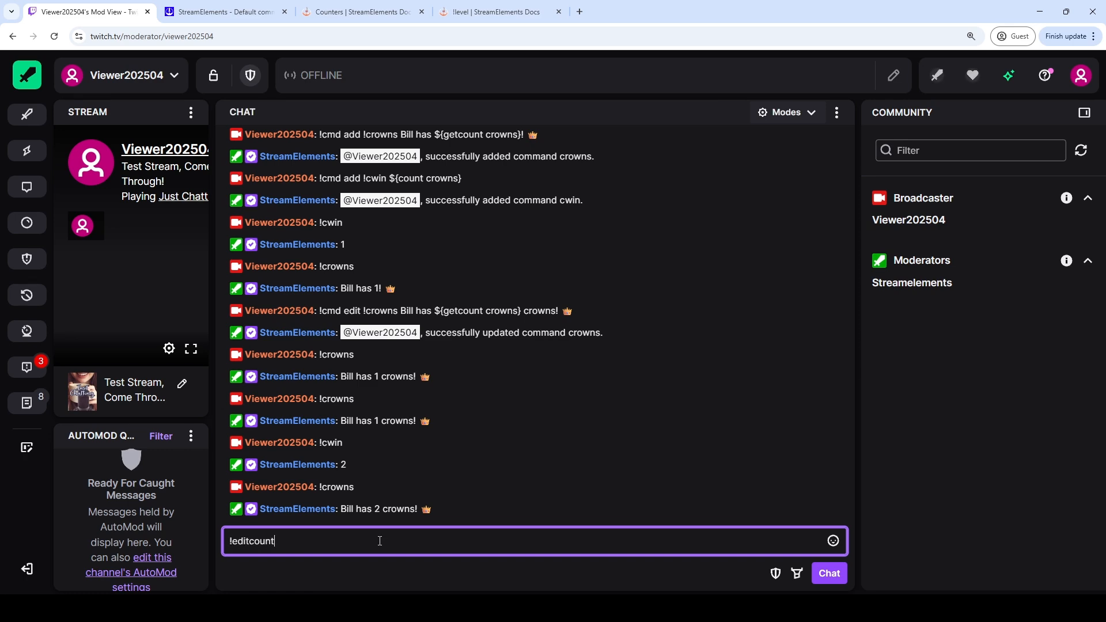
text(er)
key(ctrl+Tab)
scroll(392, 424, down, 3)
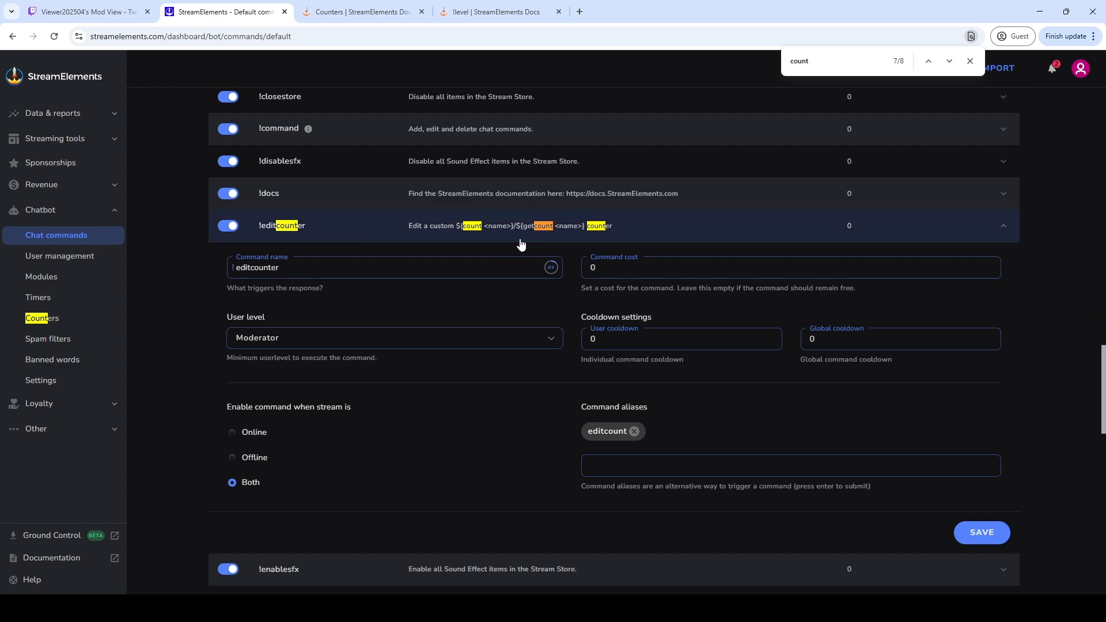
key(ctrl+shift+Tab)
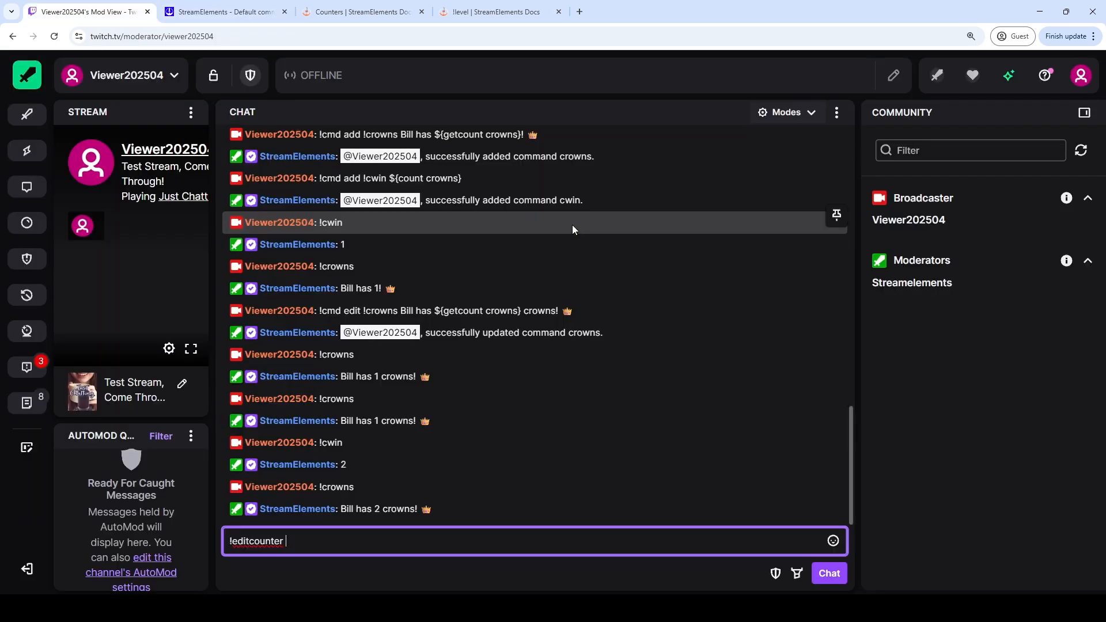
text(crowns)
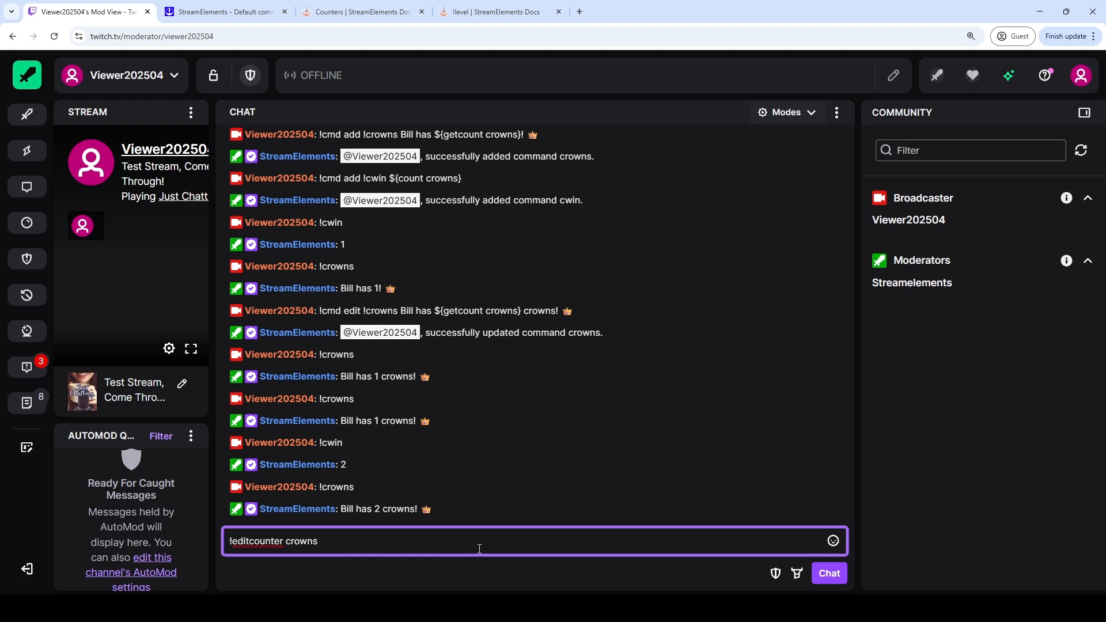
text( +1)
key(Return)
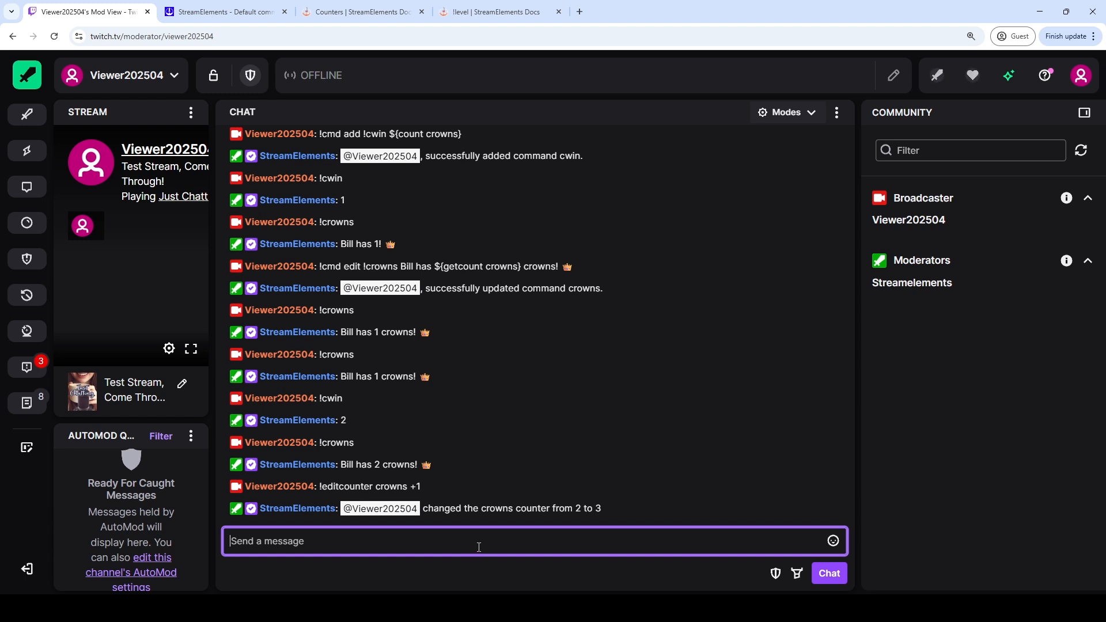
Reuse the sent !editcounter message with 123 in place of +1 to set the crowns counter to 123
drag(434, 489, 322, 485)
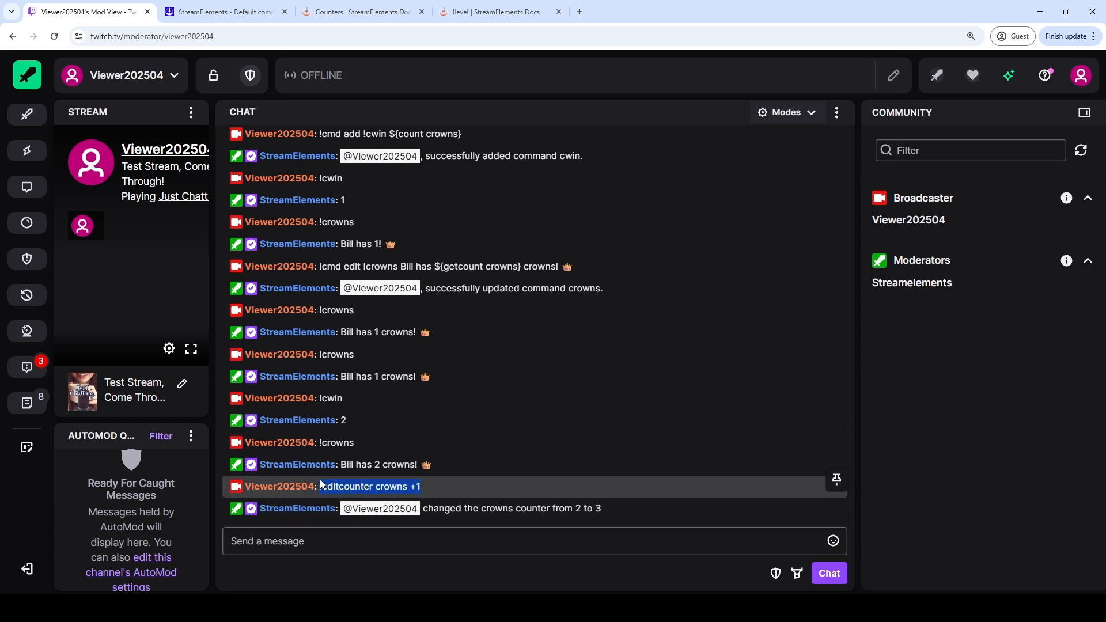
key(ctrl+c)
click(346, 541)
key(ctrl+v)
key(shift+Left)
key(shift+Left)
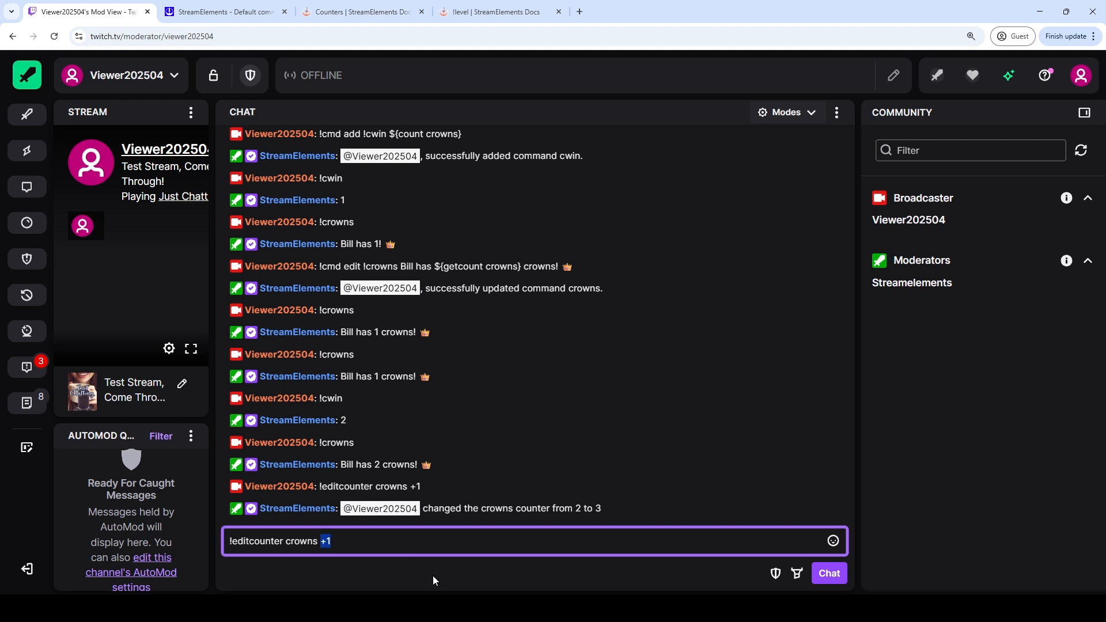
text(123)
key(Return)
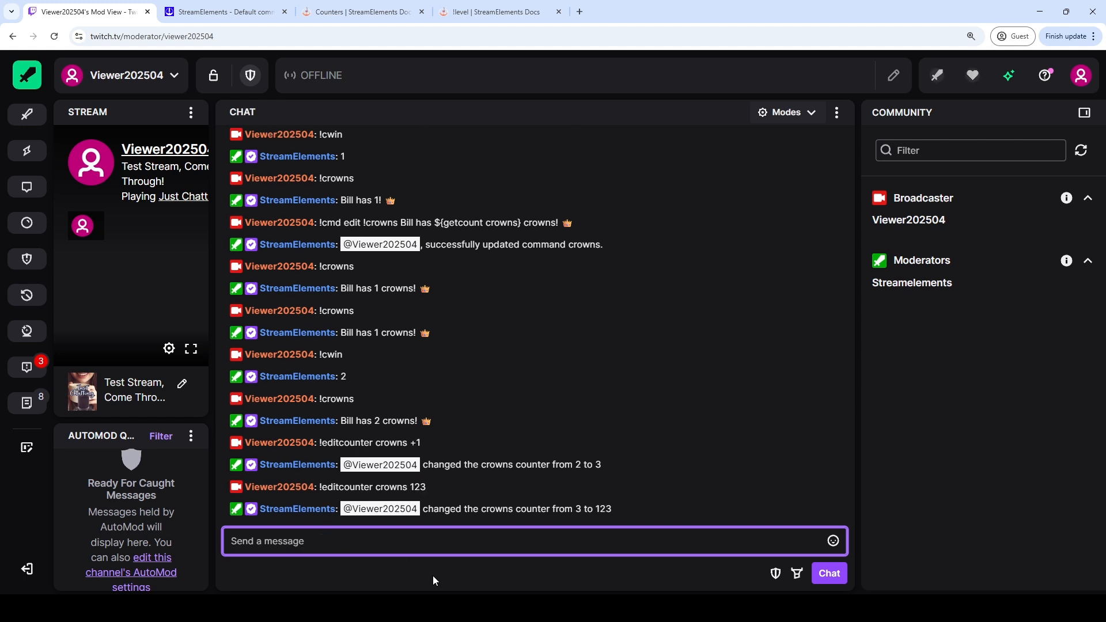
Send "!editcounter crowns -2" in chat to lower the crowns counter by 2
key(Up)
key(Up)
key(shift+Left)
key(shift+Left)
text(-2)
key(Return)
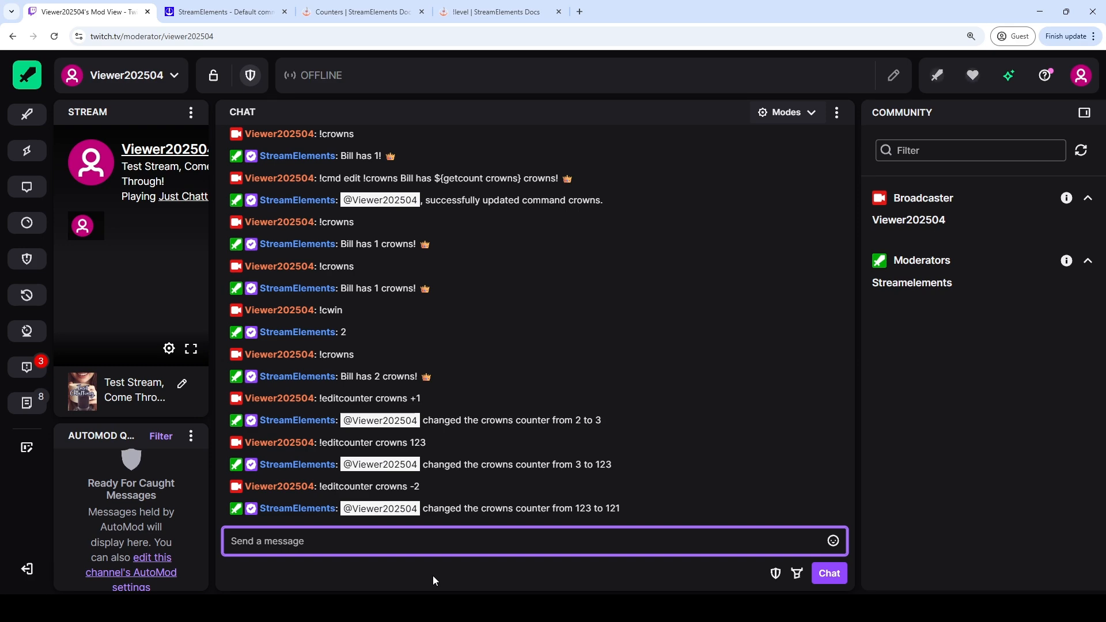
Return to the StreamElements commands page, collapse the !editcounter settings, and look over the Super Moderator commands
key(ctrl+Tab)
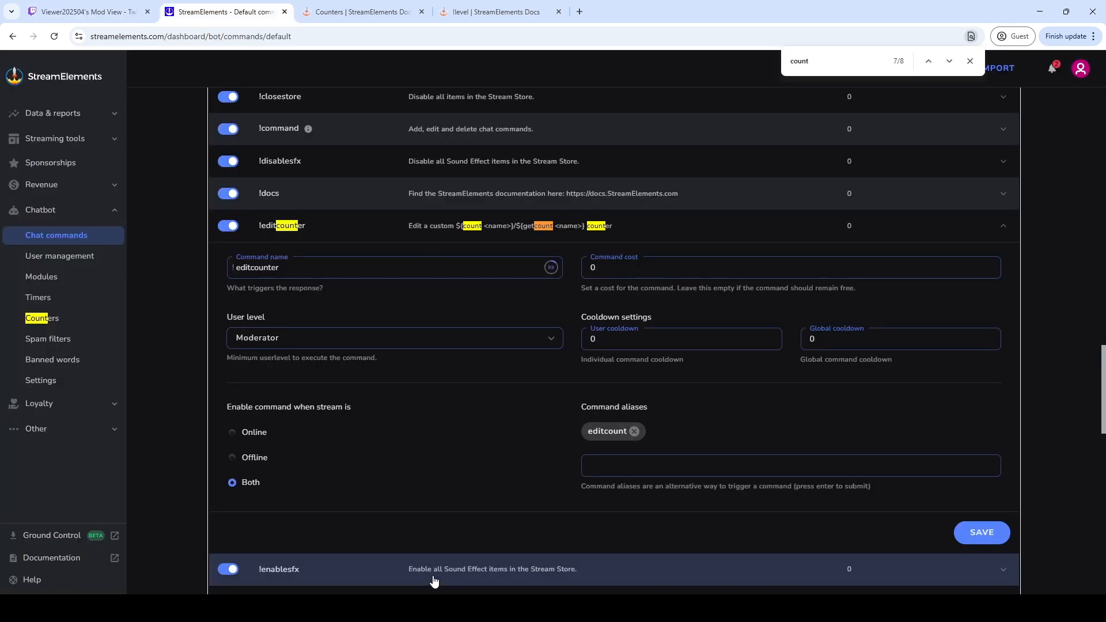
click(522, 238)
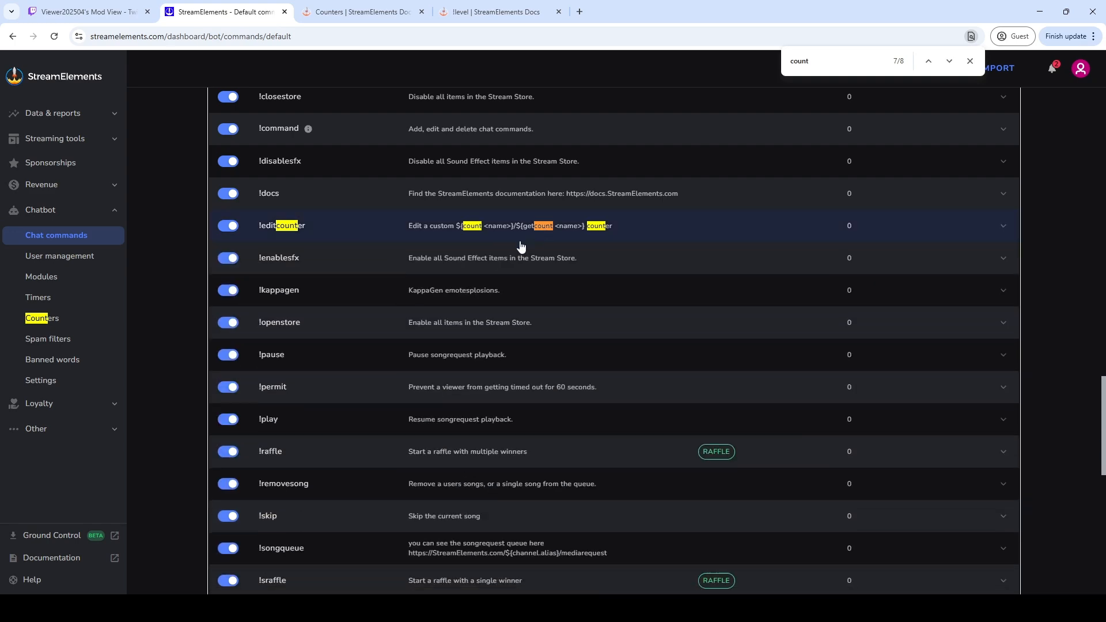
scroll(528, 251, down, 10)
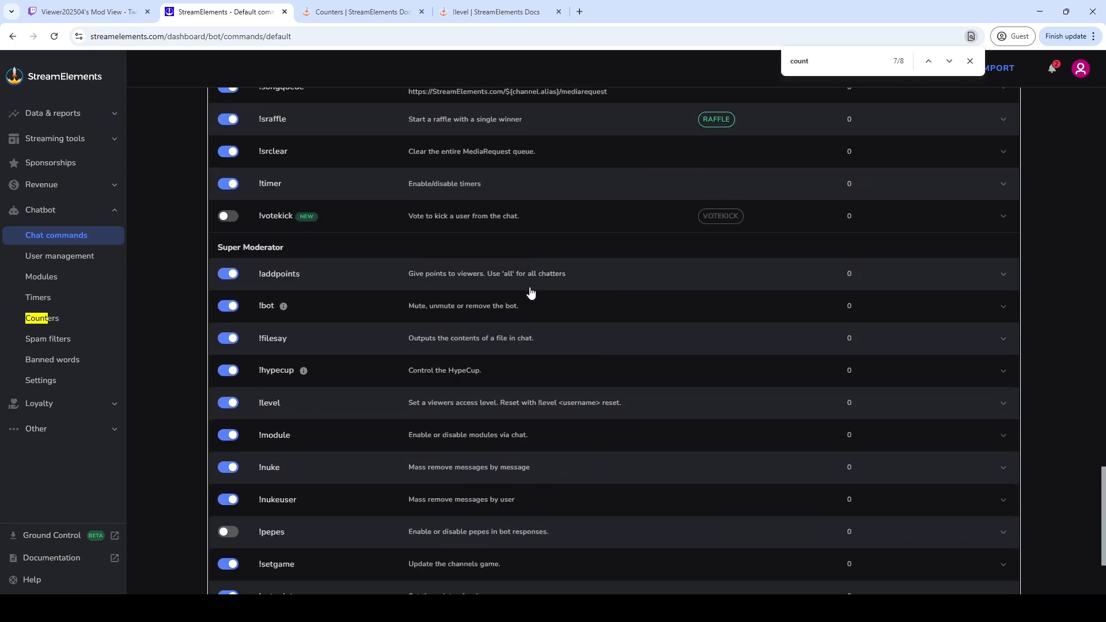
key(ctrl+shift+Tab)
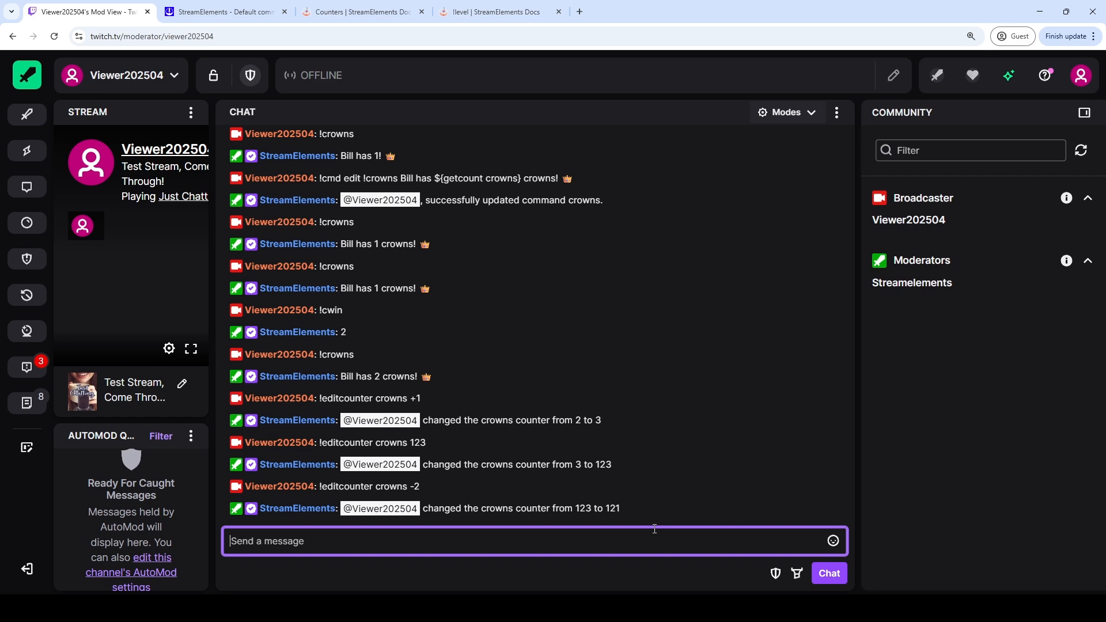
key(ctrl+Tab)
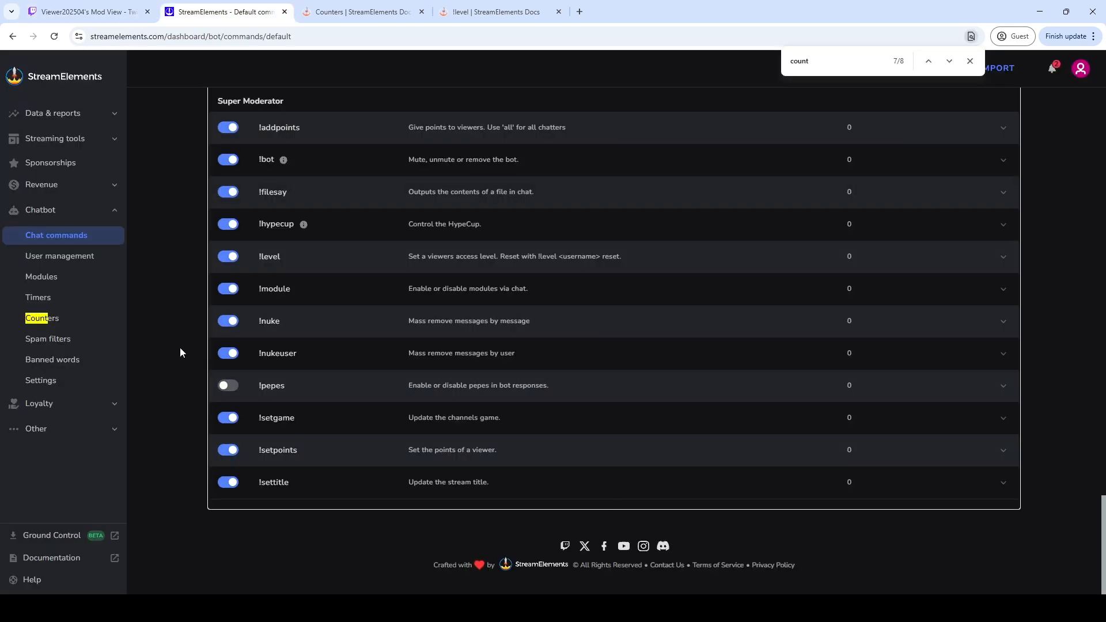
Open the chatbot's spam filters and expand the Caps protection settings
click(65, 344)
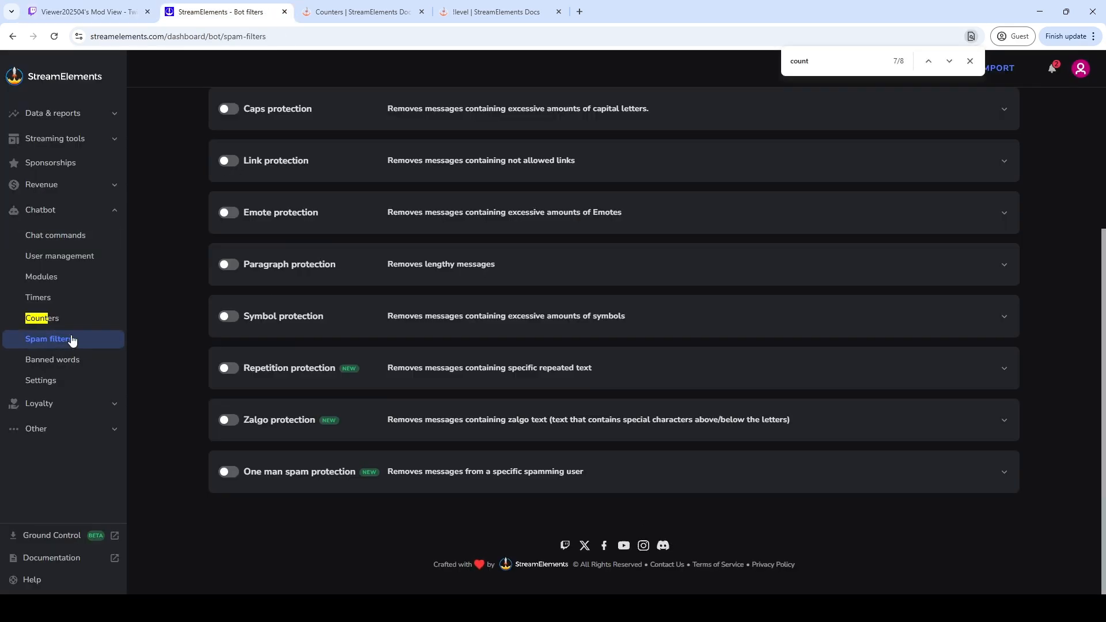
scroll(320, 343, up, 3)
scroll(351, 320, down, 2)
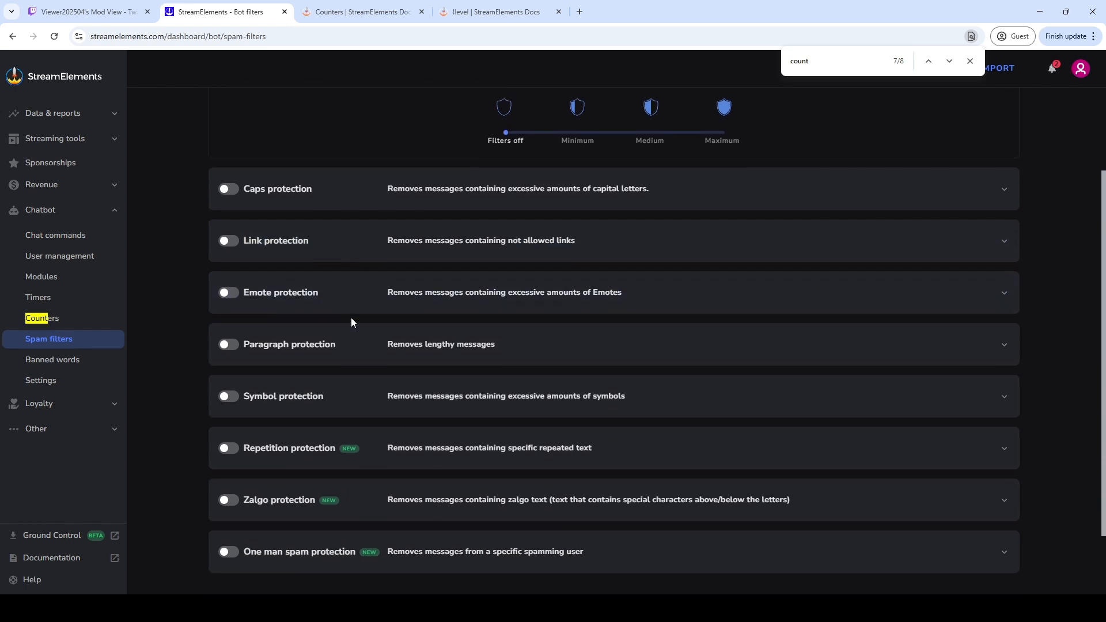
click(979, 191)
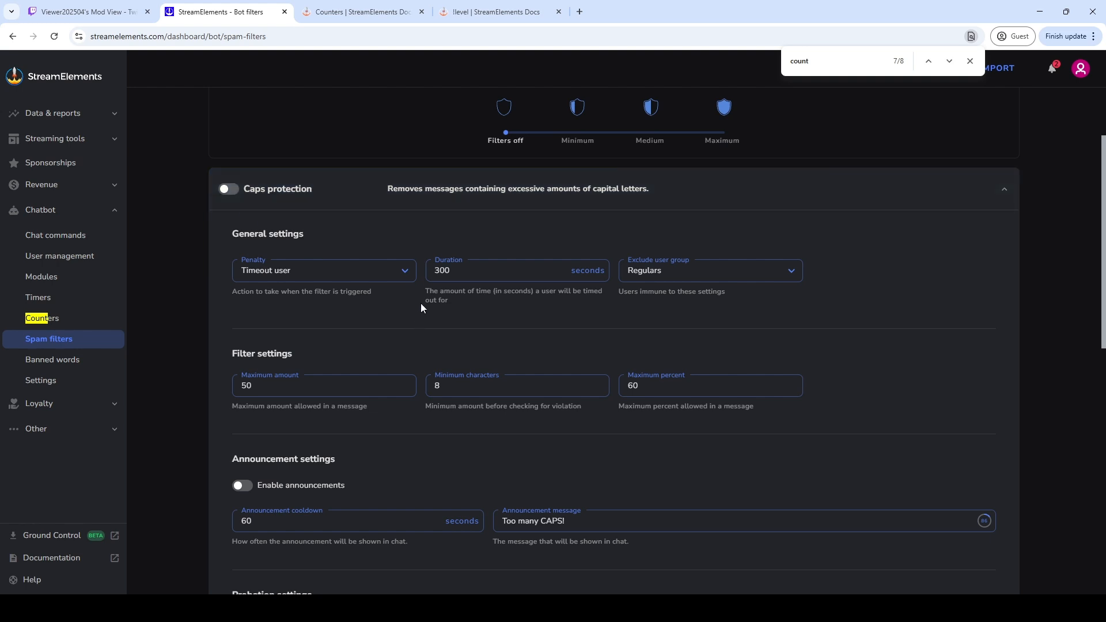
Review the Caps protection penalty and excluded user group choices, keeping Timeout user and Regulars, and close the page search
click(406, 271)
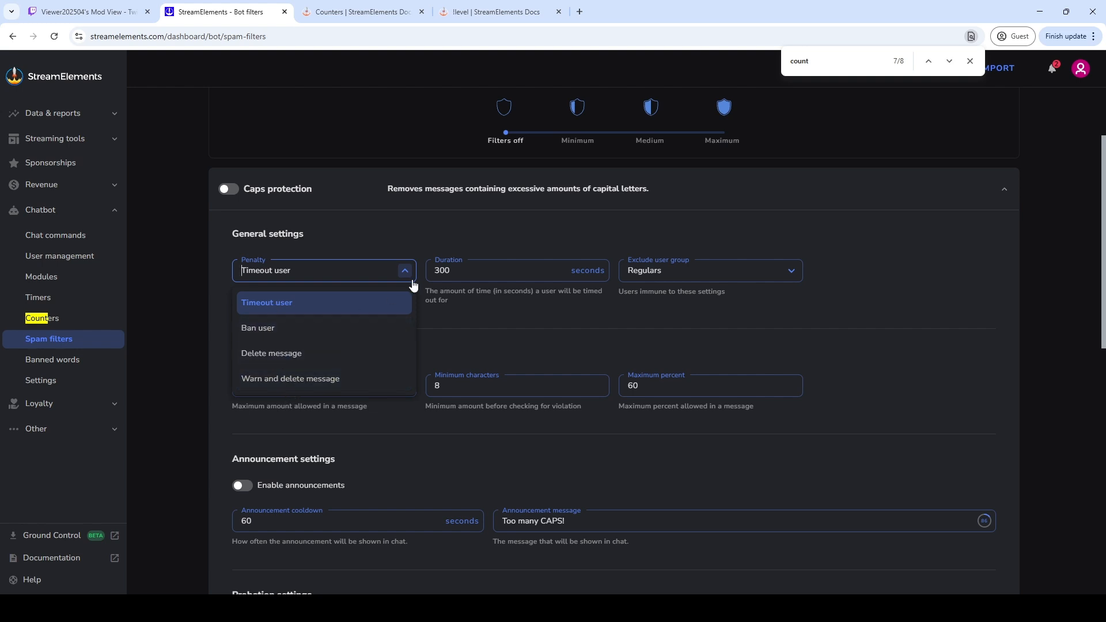
click(282, 308)
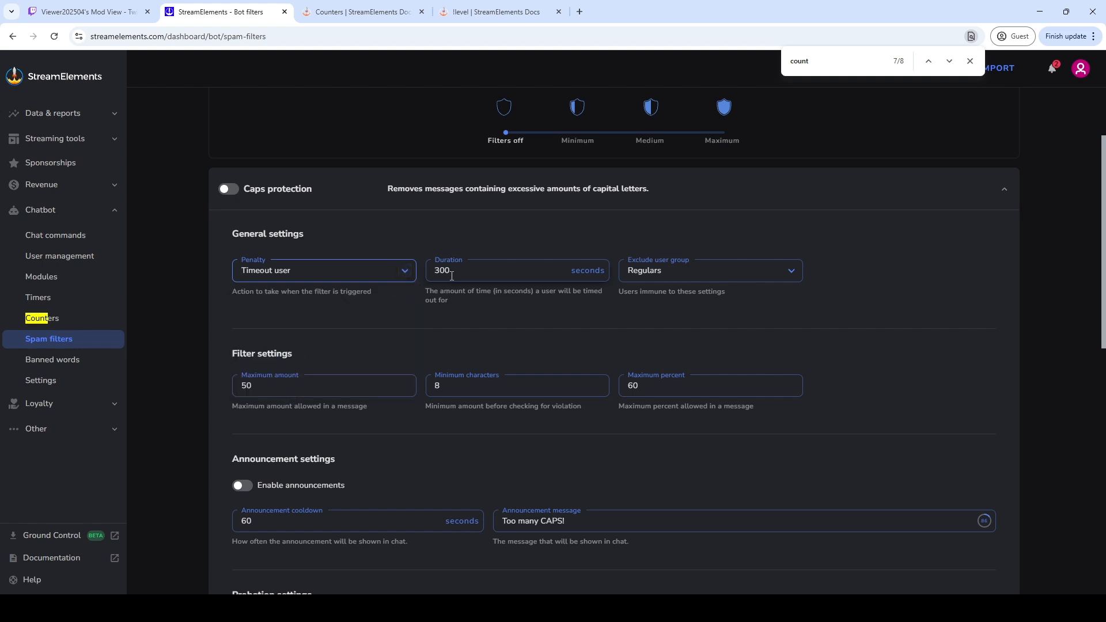
click(779, 271)
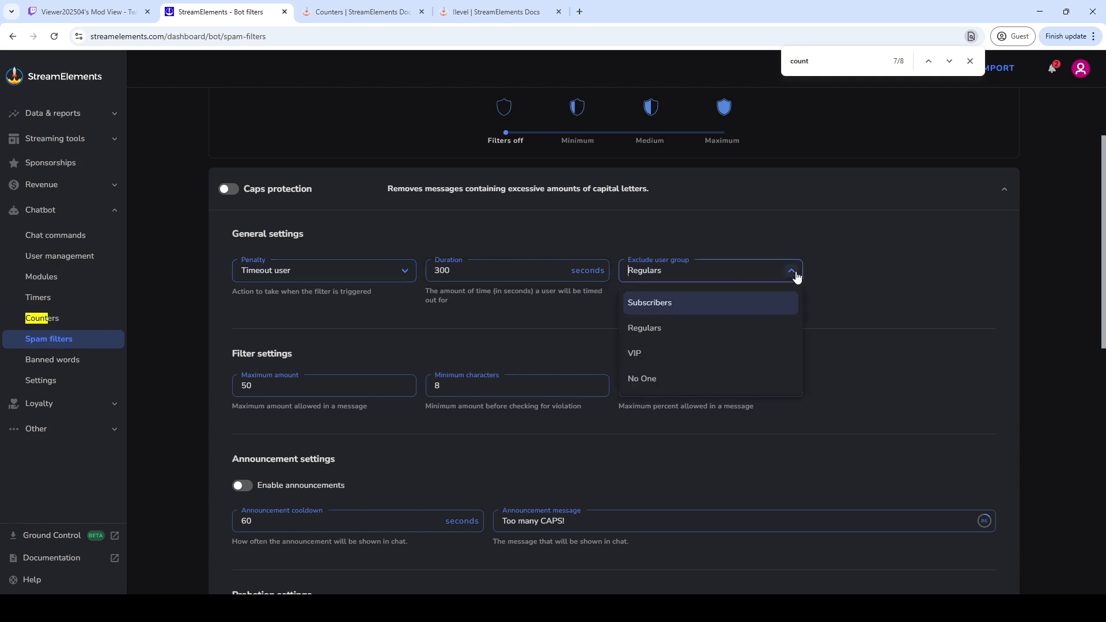
click(651, 329)
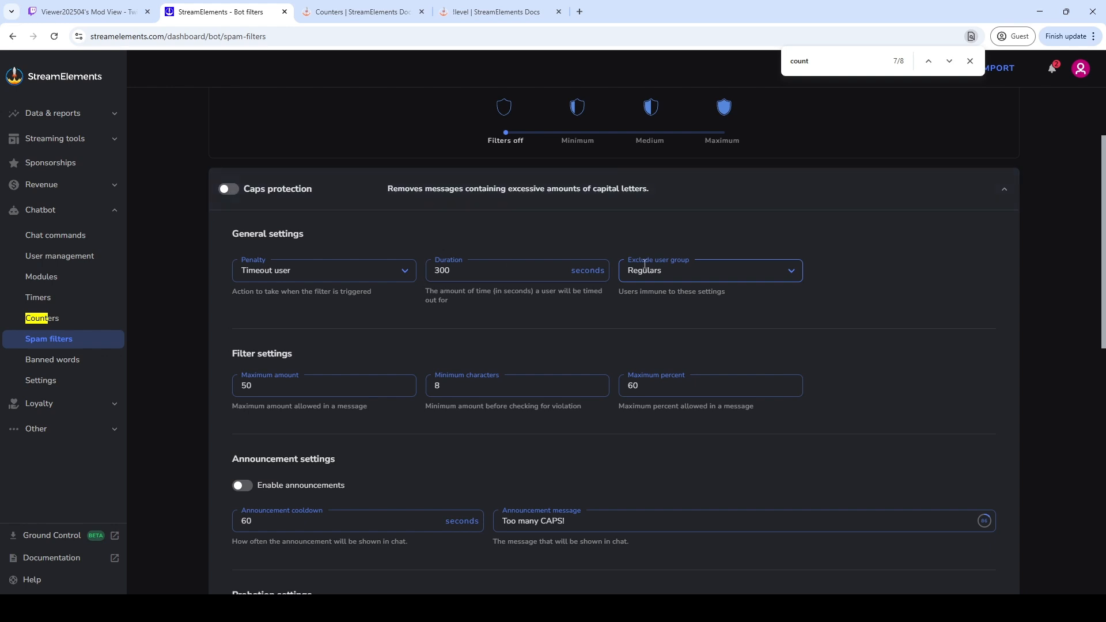
key(Escape)
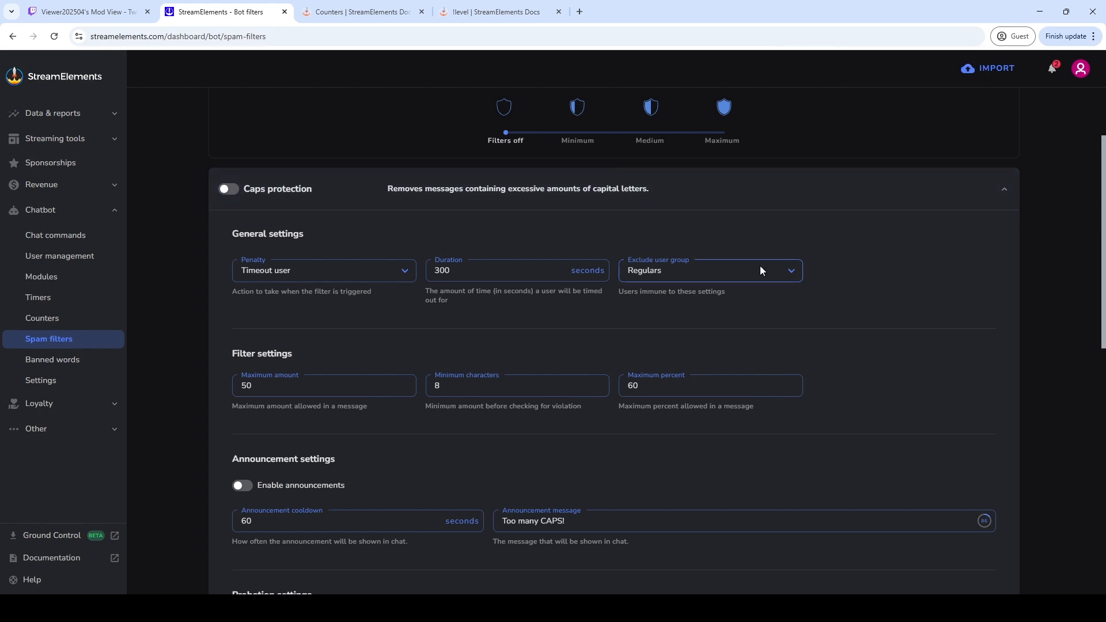
Set the Caps protection's excluded user group to Subscribers and highlight the Filter settings heading
click(791, 269)
click(640, 310)
scroll(795, 277, down, 1)
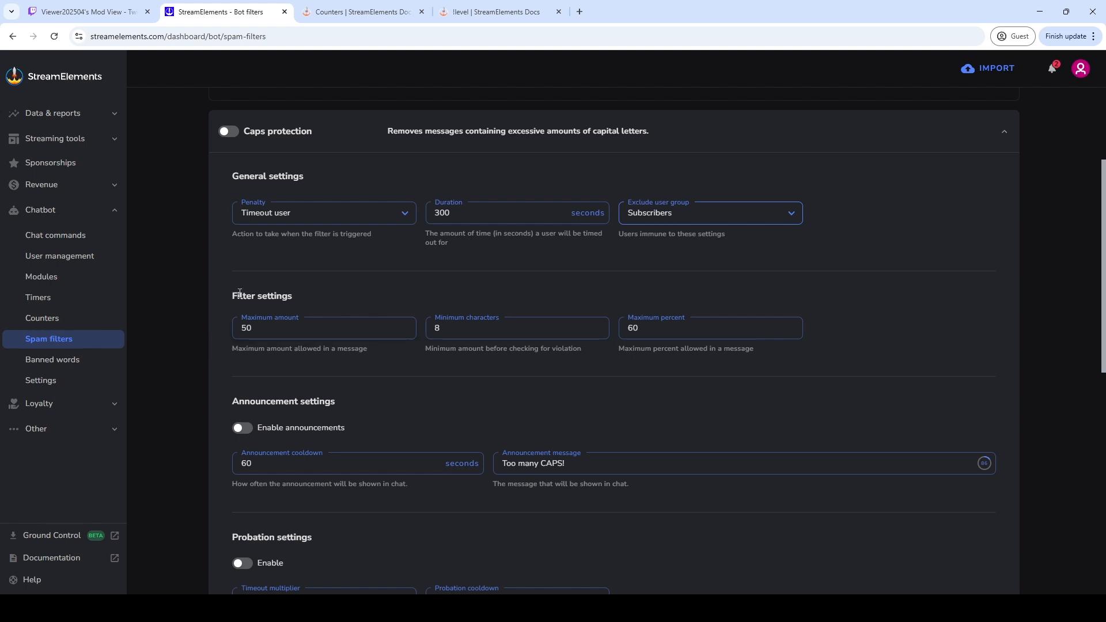
drag(237, 300, 293, 297)
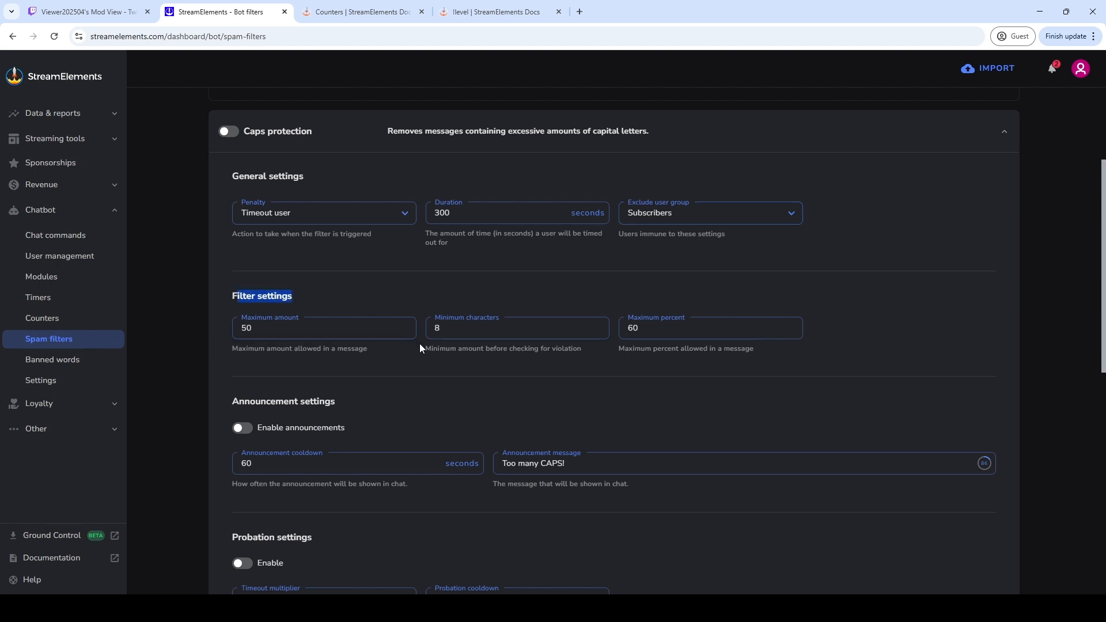
Examine the Caps protection filter limits, minimum-characters description, and announcement cooldown and message descriptions
double_click(632, 328)
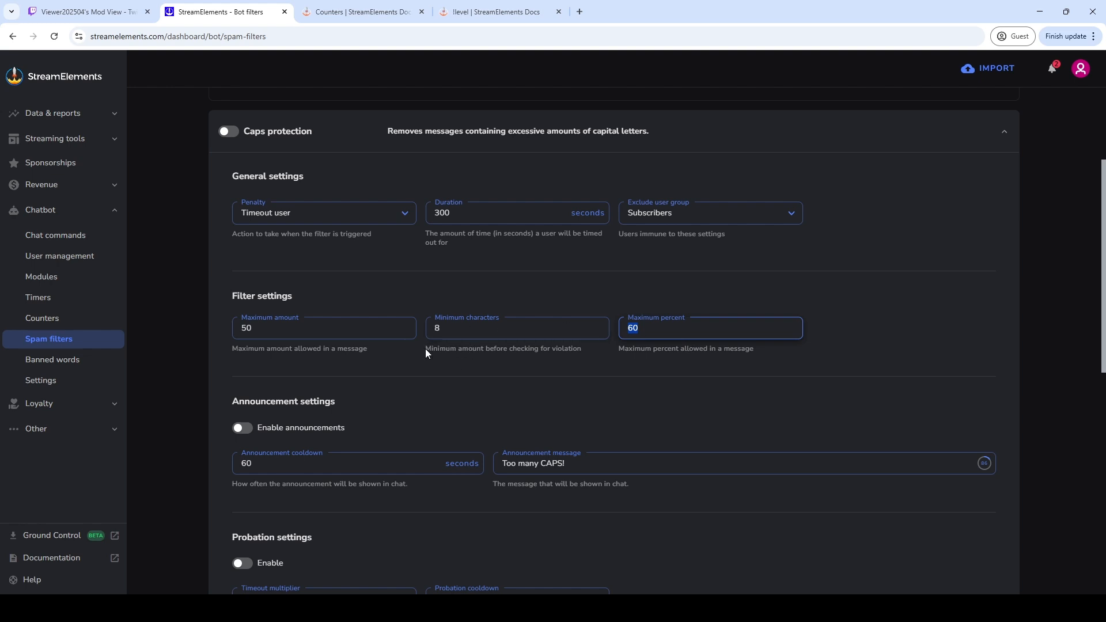
drag(426, 353, 599, 353)
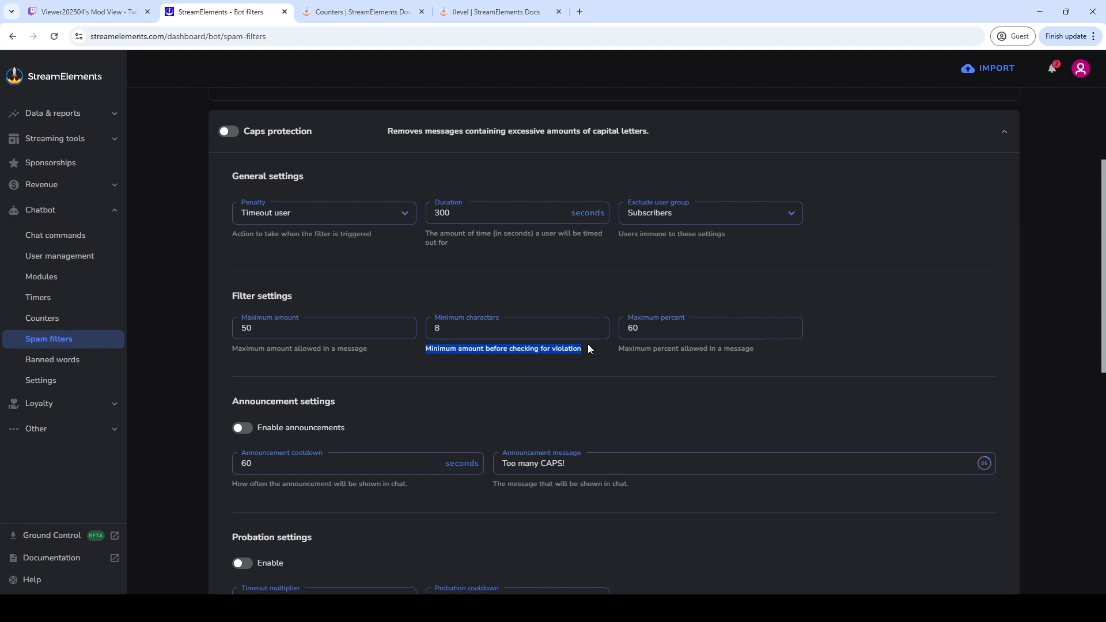
scroll(365, 383, down, 3)
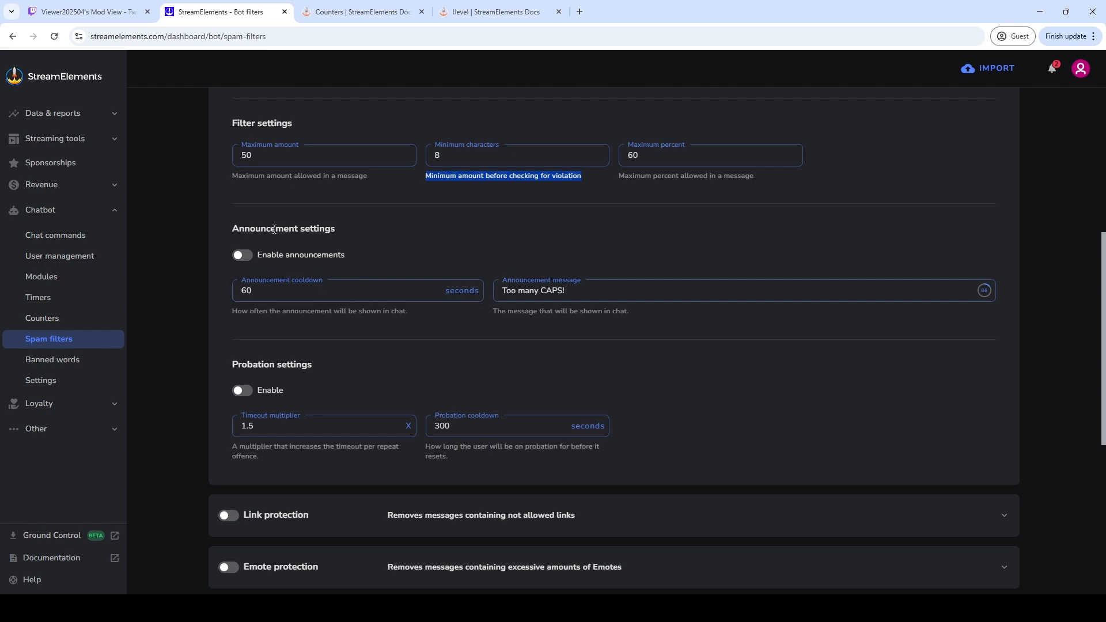
drag(236, 230, 355, 232)
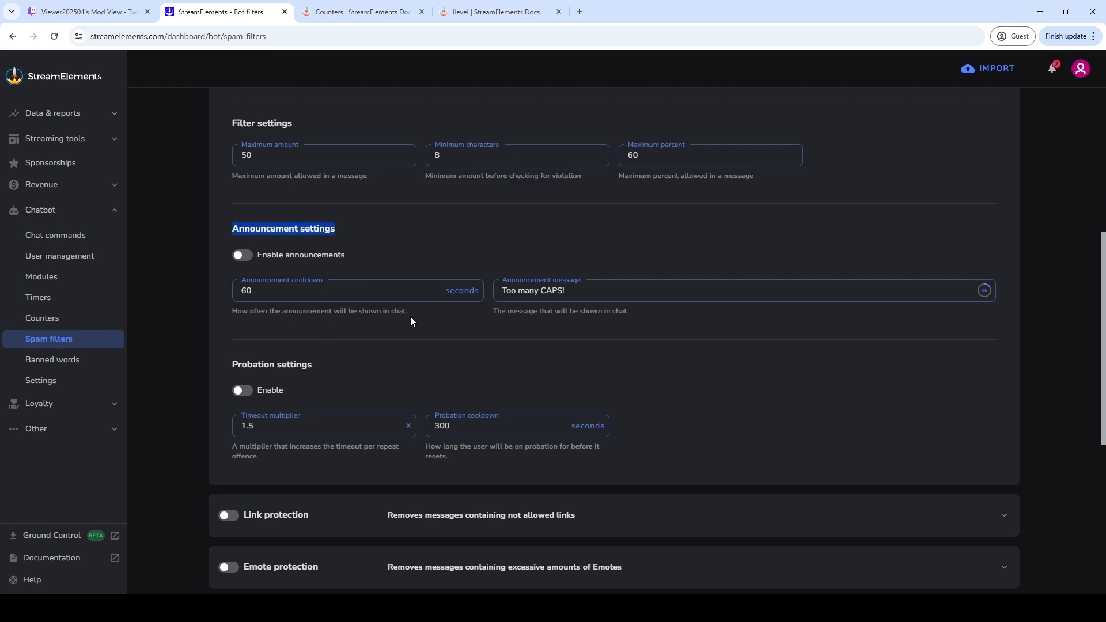
drag(224, 317, 426, 313)
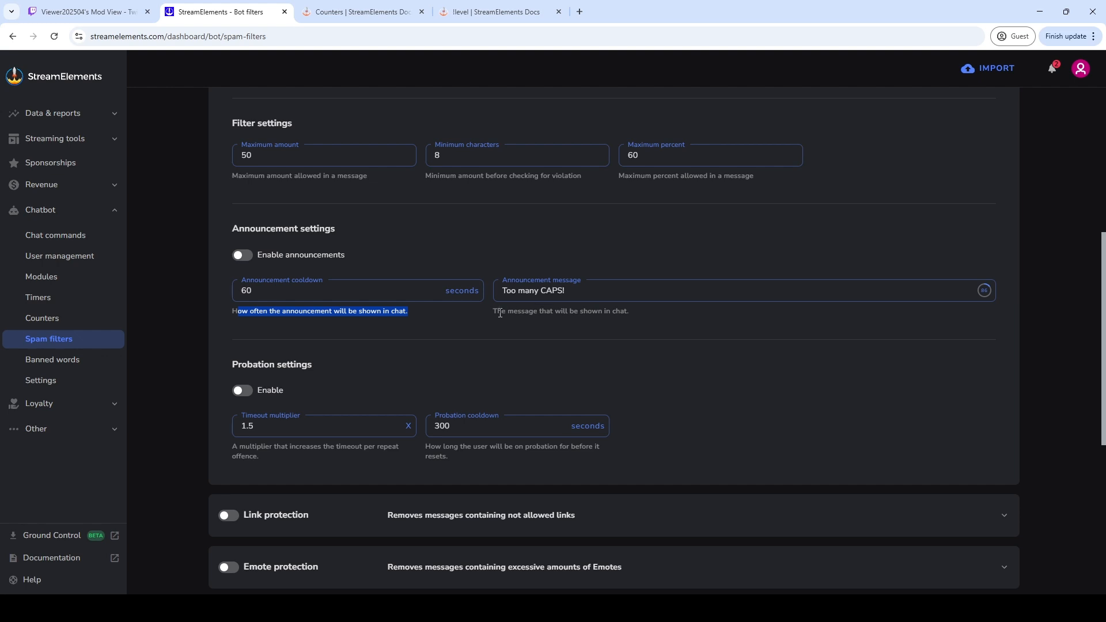
drag(496, 311, 673, 334)
scroll(672, 334, down, 1)
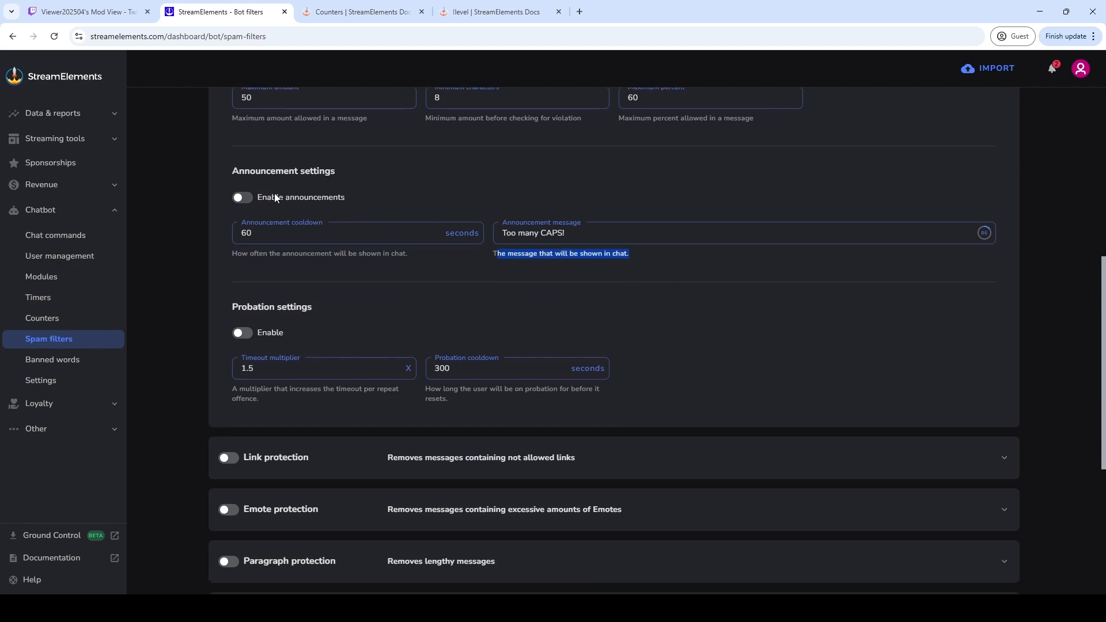
Compare the Caps protection timeout duration with the timeout multiplier in its probation settings
scroll(275, 308, down, 1)
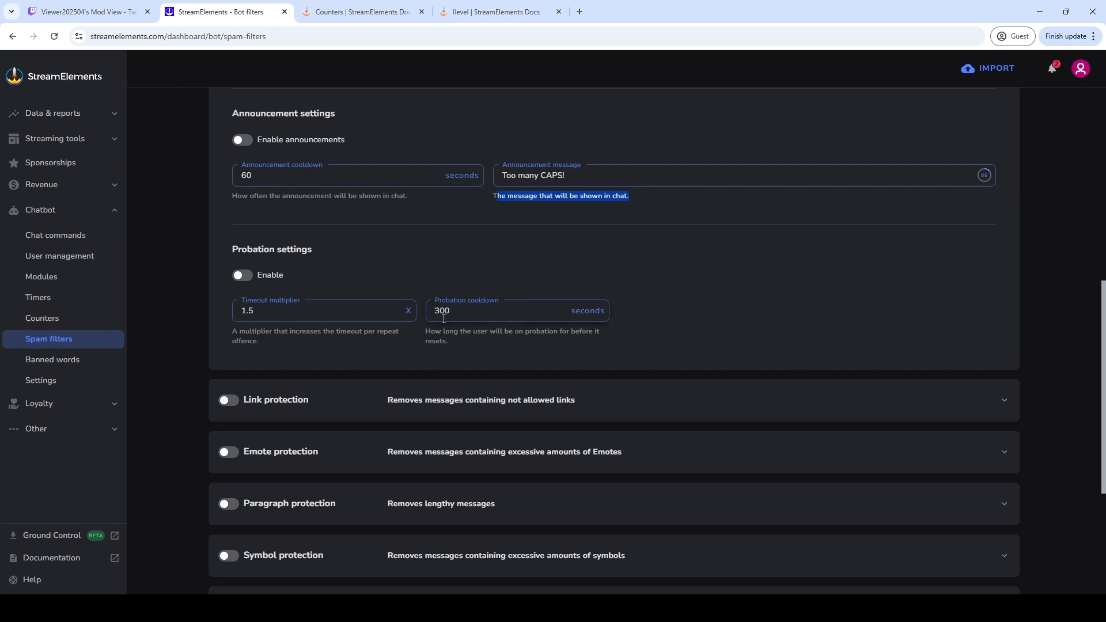
scroll(309, 266, up, 7)
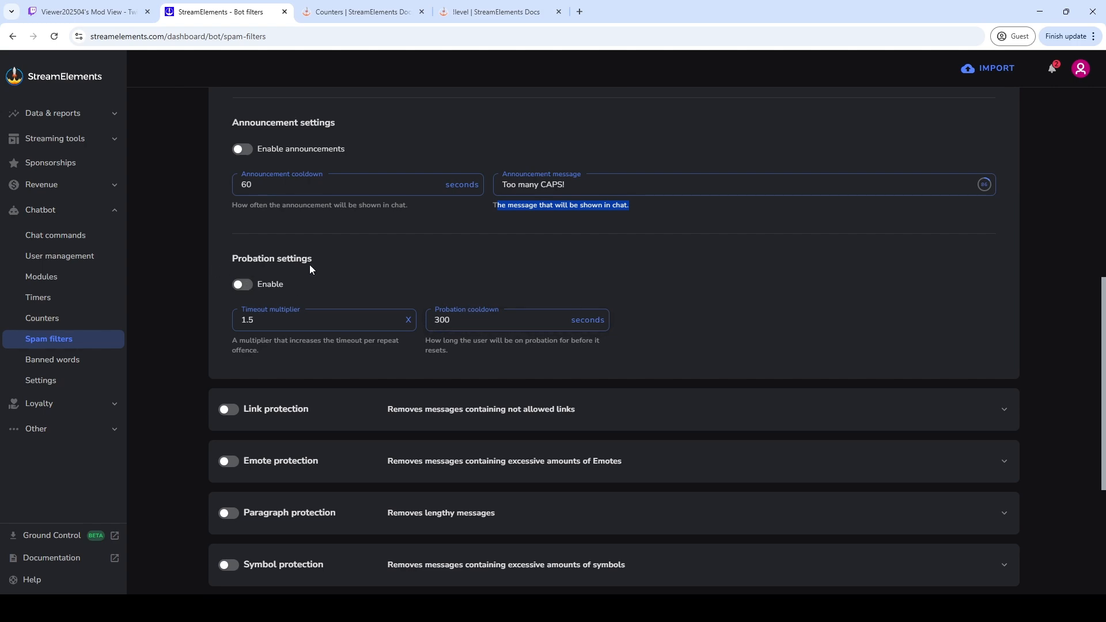
scroll(310, 269, down, 2)
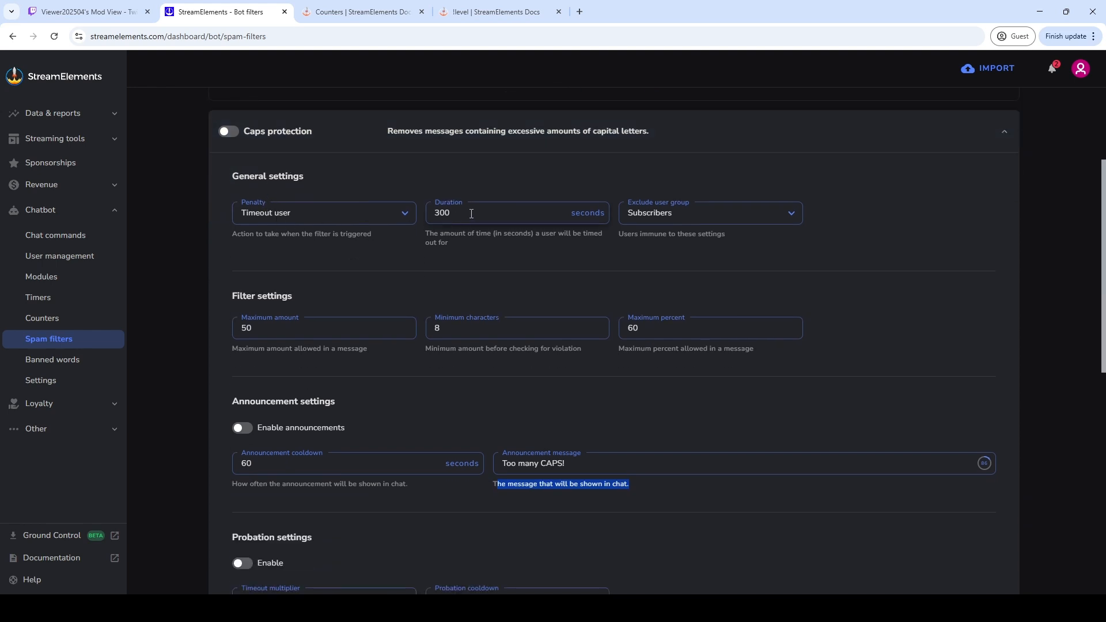
drag(470, 215, 394, 214)
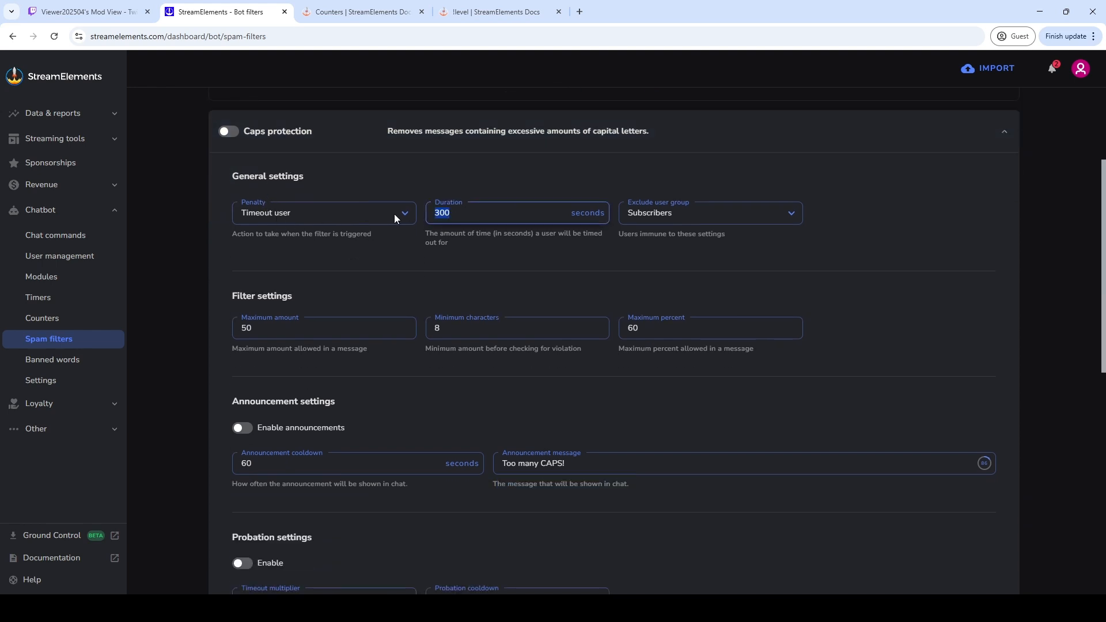
scroll(389, 223, down, 4)
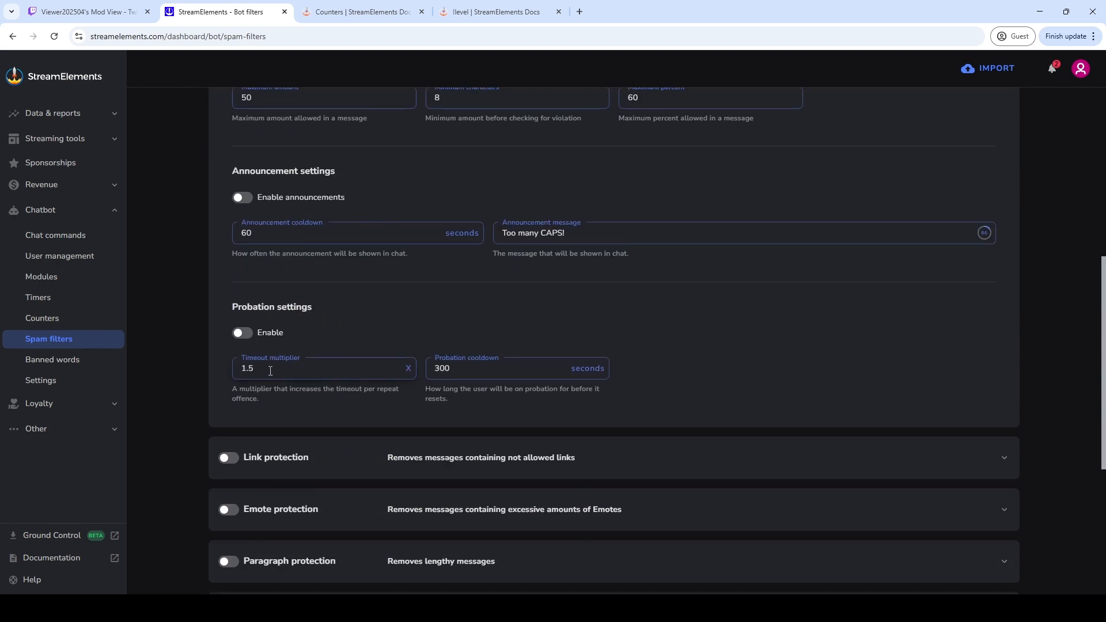
double_click(252, 373)
Expand the Link protection settings and add youtube.com and soundcloud.com to the allowlist
scroll(623, 330, down, 4)
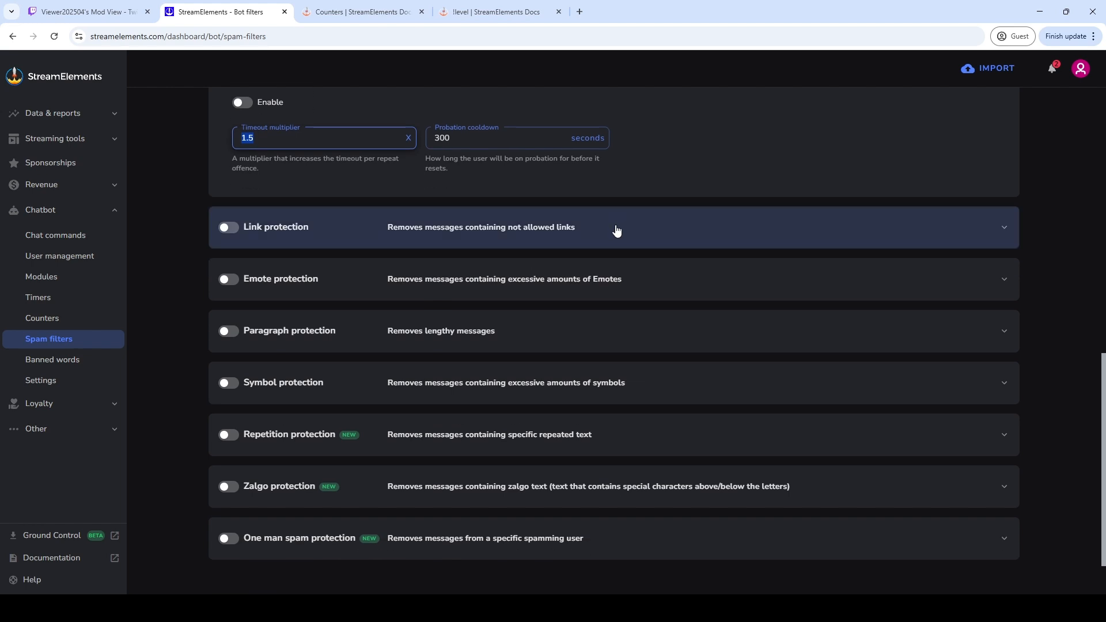
click(616, 230)
scroll(294, 236, down, 1)
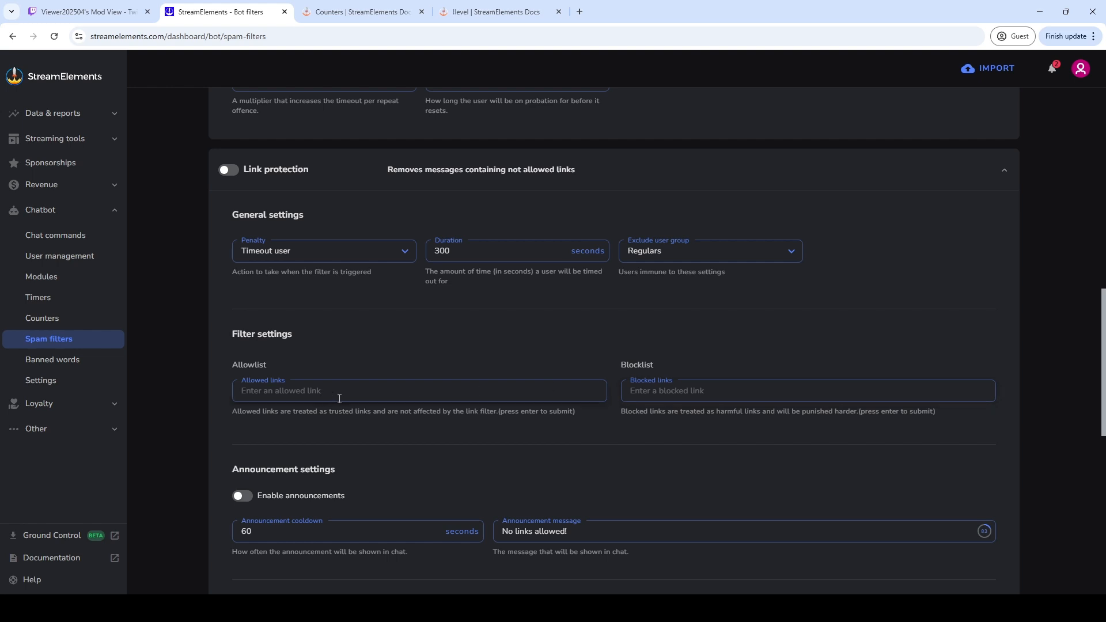
click(356, 395)
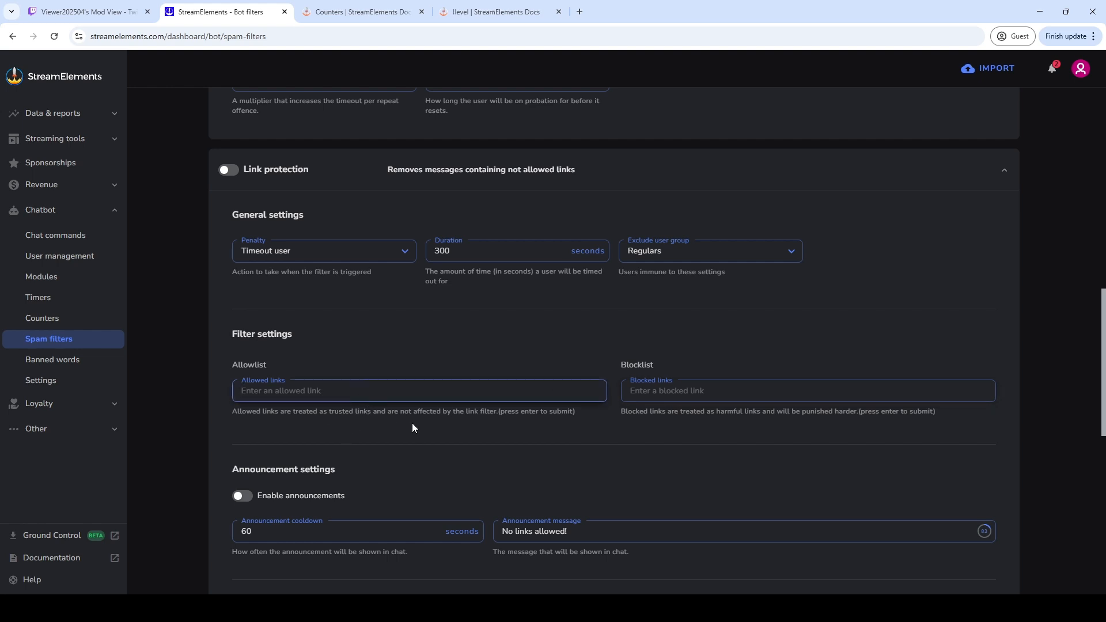
text(yourtube.cpo,)
key(BackSpace)
key(BackSpace)
key(BackSpace)
text(om)
key(Return)
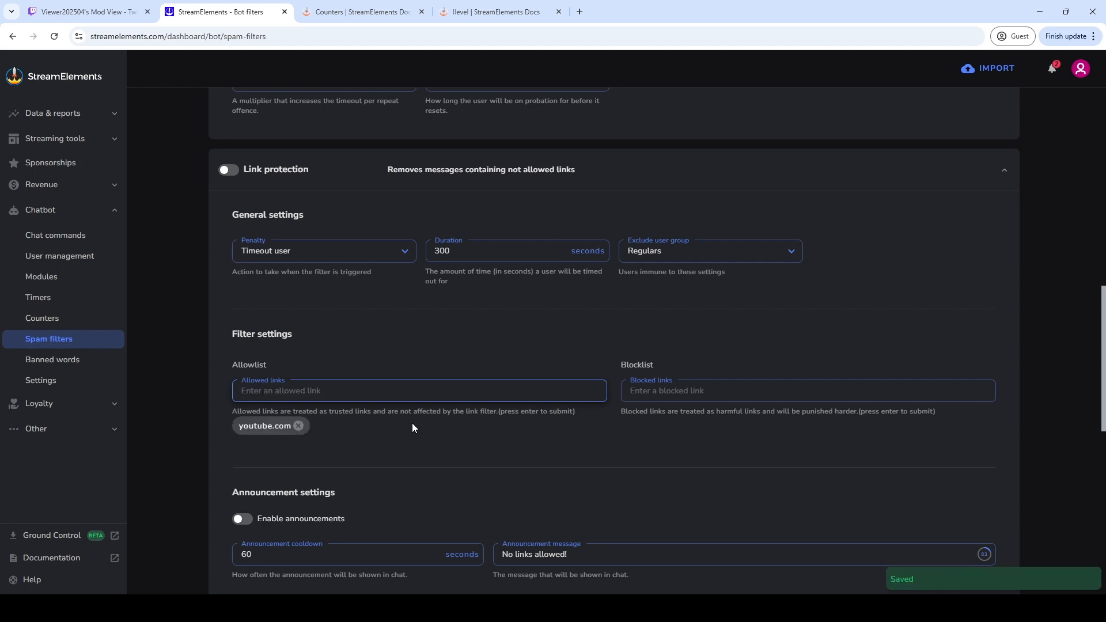
text(soundcloud.com)
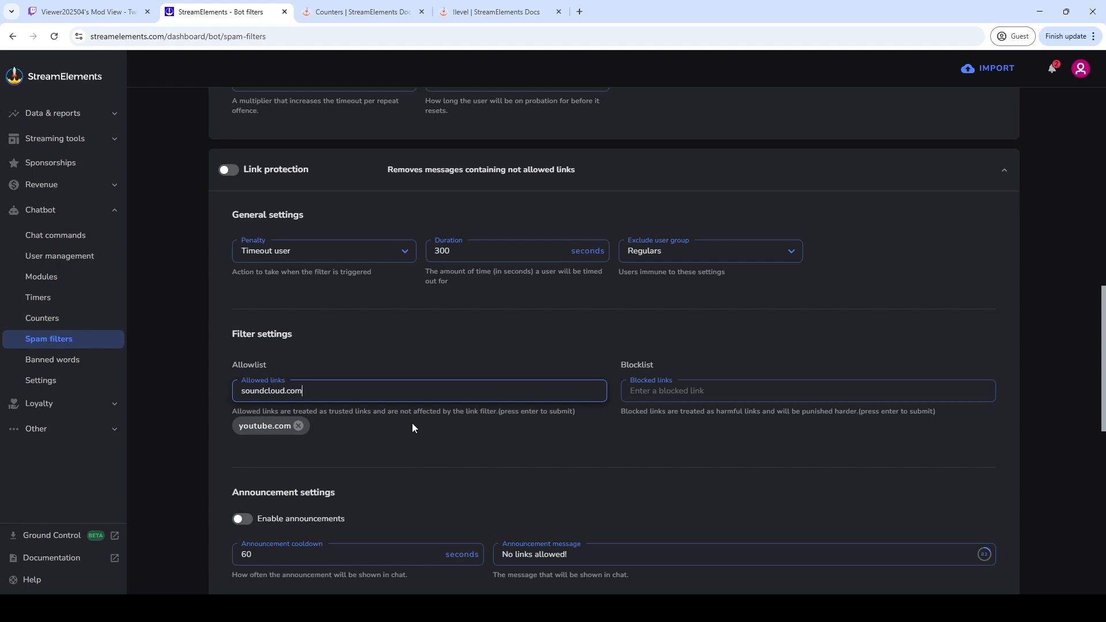
key(Return)
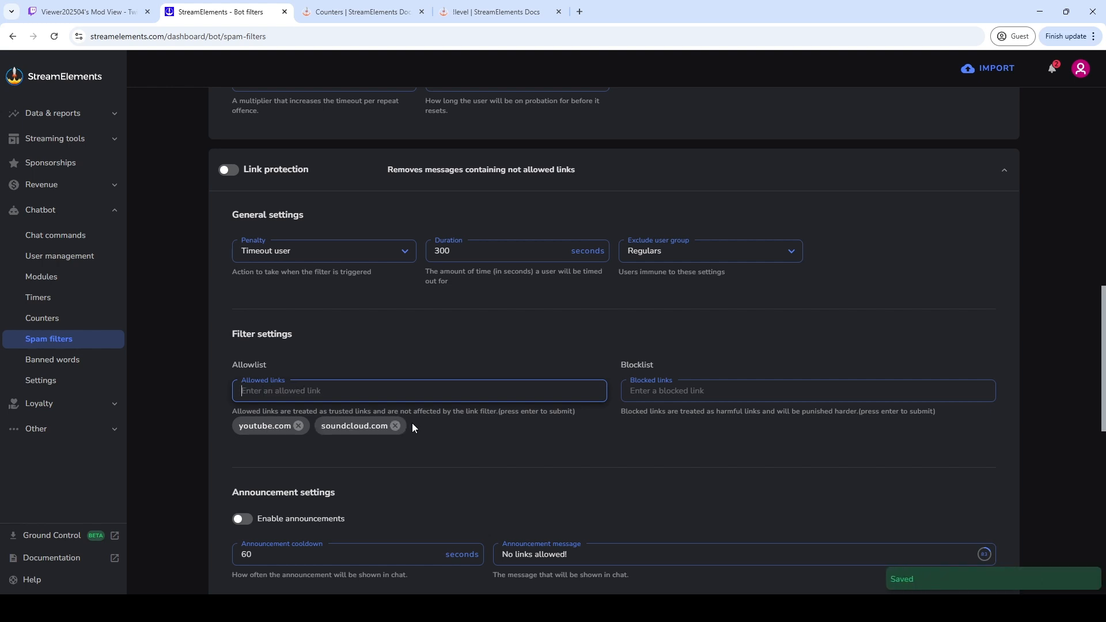
Add twitch.tv and clips.twitch.tv to the Link protection allowlist, and remove the twitch.tv entry
text(tqwit)
key(BackSpace)
key(BackSpace)
key(BackSpace)
key(BackSpace)
text(q)
key(BackSpace)
text(wit)
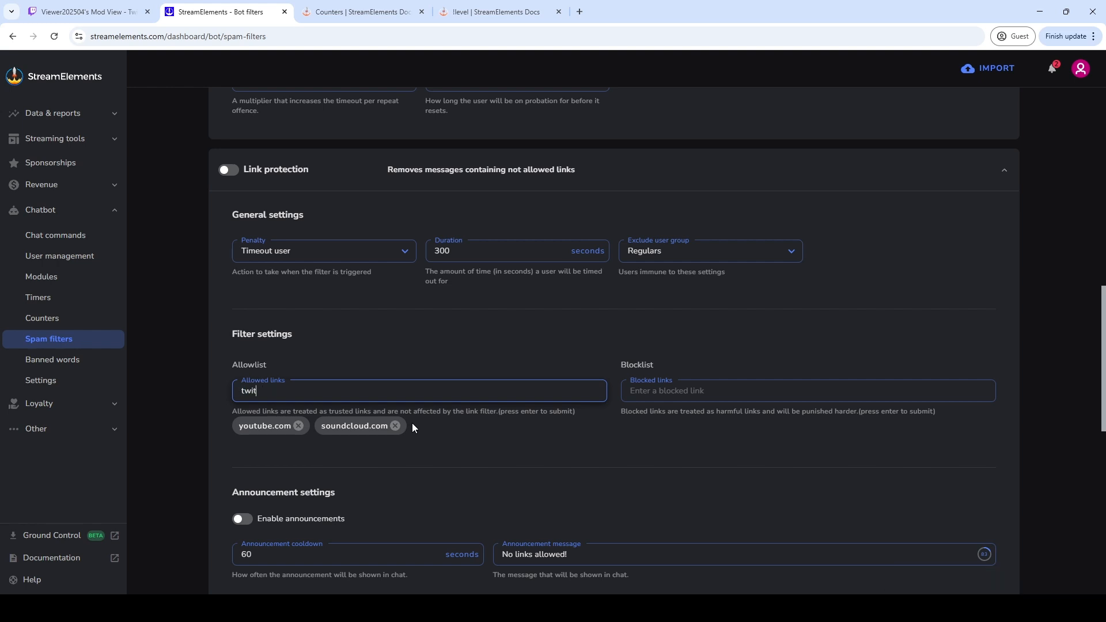
text(ch.tv)
key(Return)
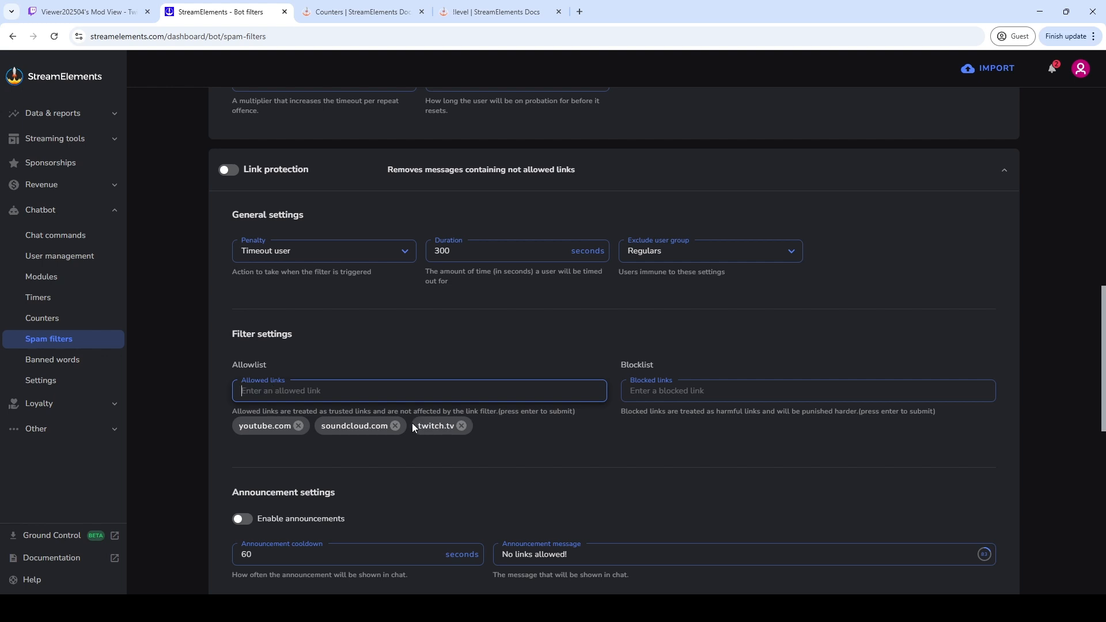
text(clip)
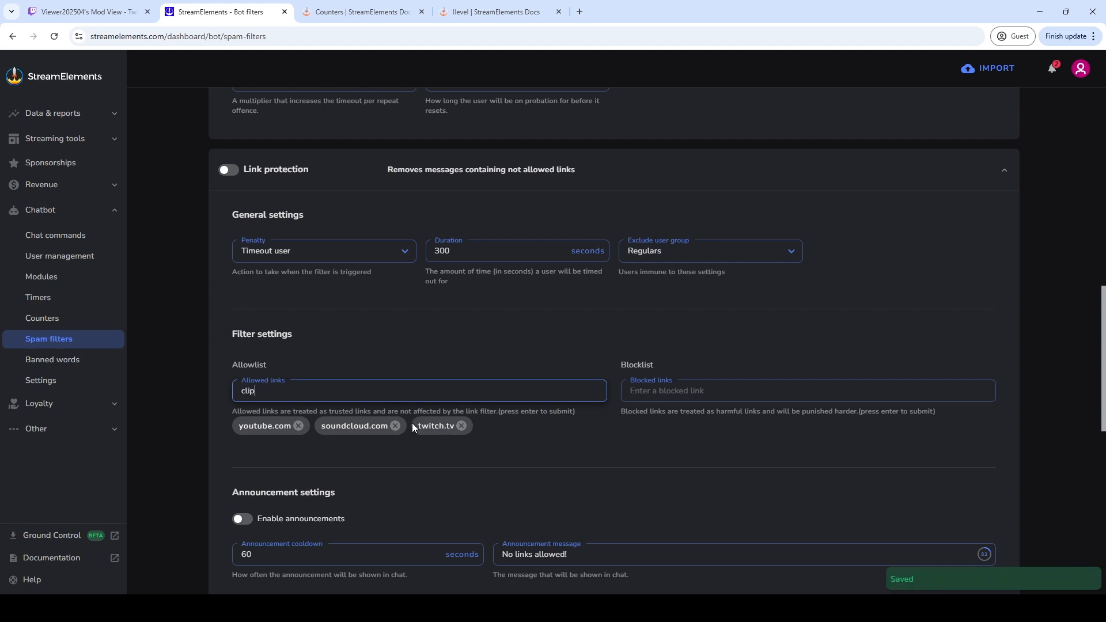
text(s.twitch.tv)
key(Return)
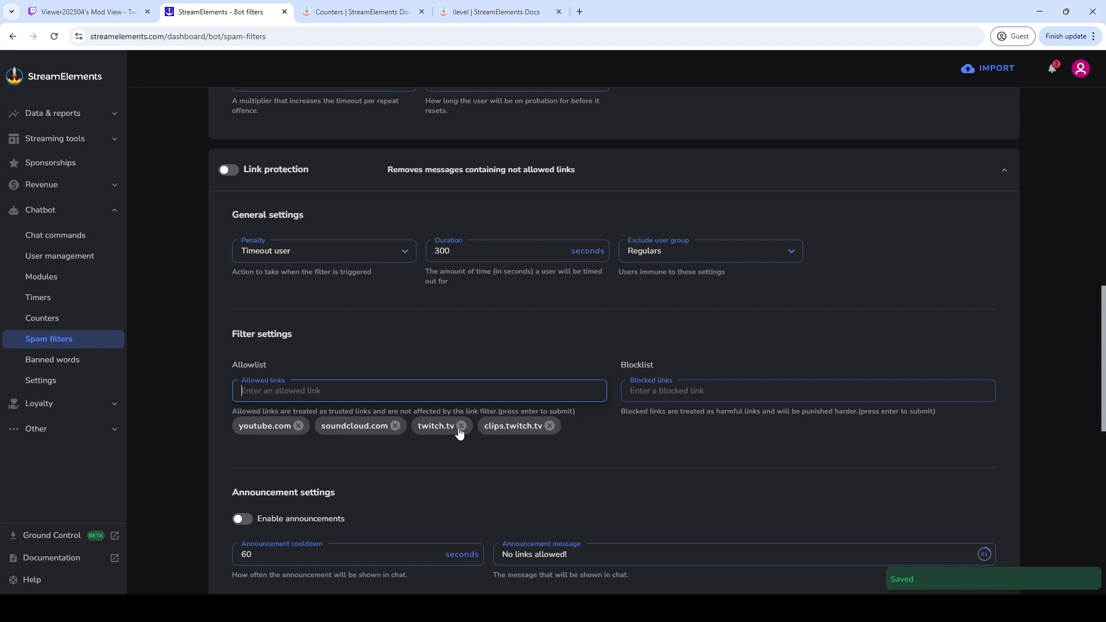
click(462, 425)
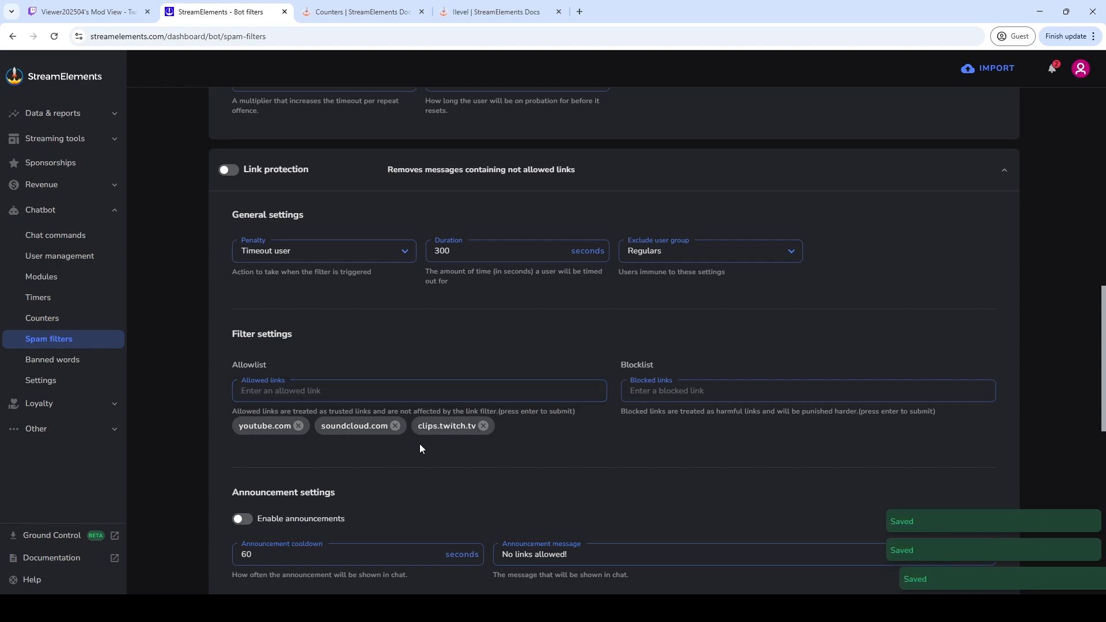
Review the Link protection blocklist description, focusing on the harsher punishment for blocked links, and the announcement and probation settings
double_click(239, 368)
click(633, 347)
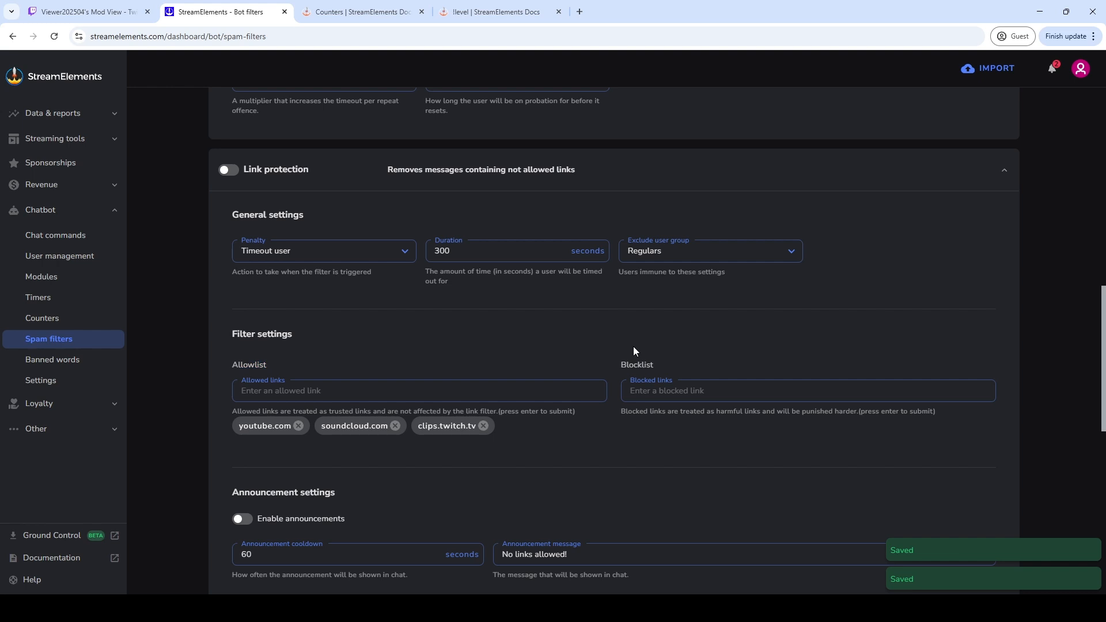
click(666, 399)
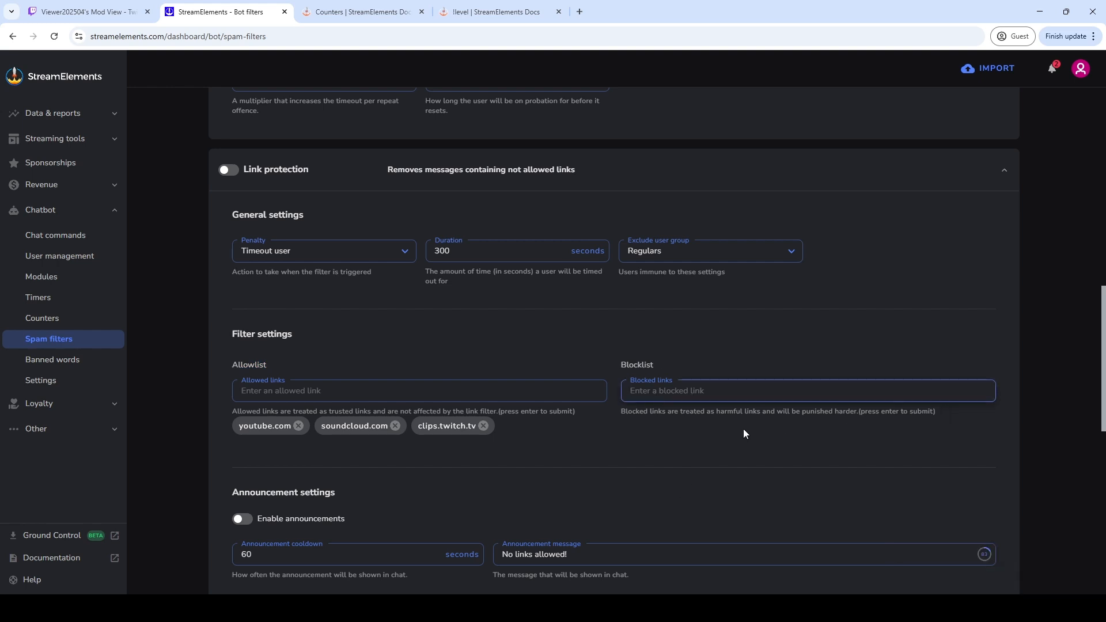
drag(775, 416, 869, 413)
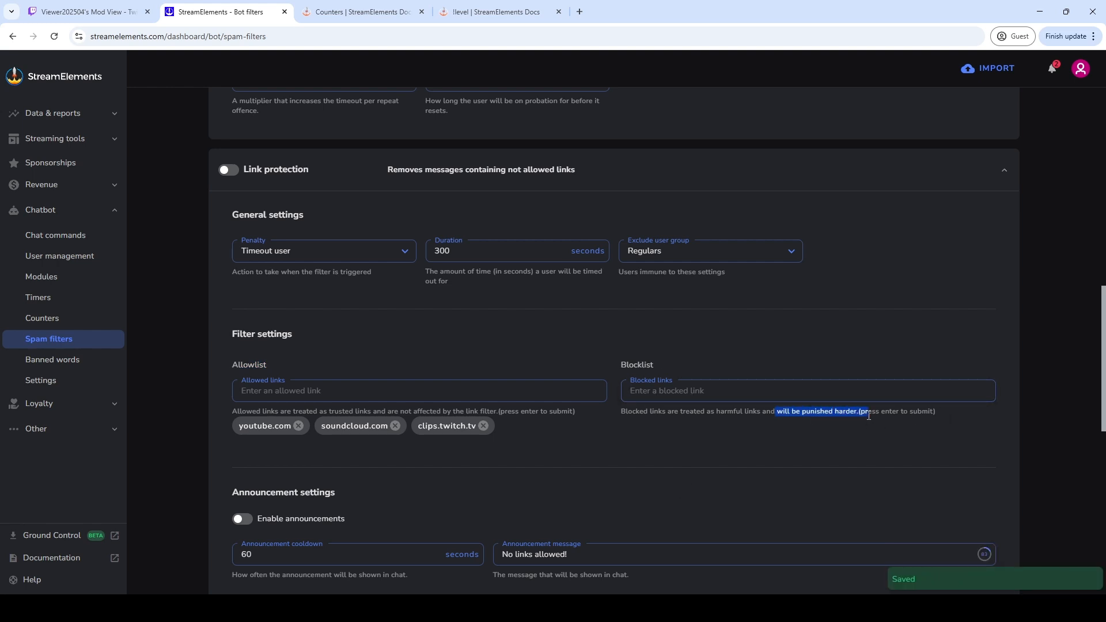
scroll(702, 455, down, 4)
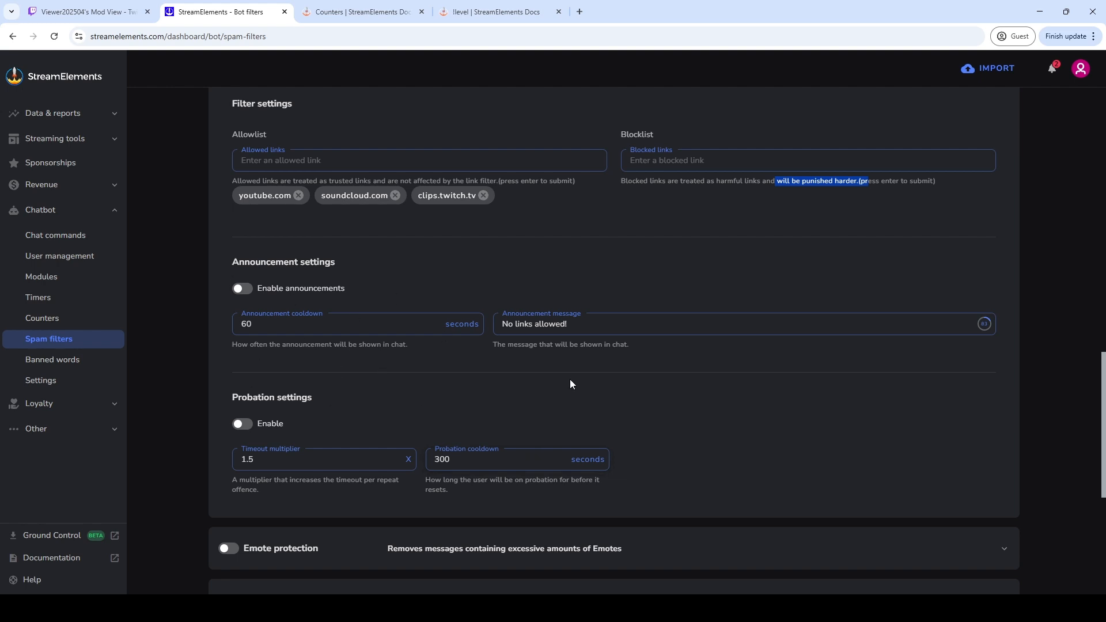
Expand the Emote protection filter, look over its settings, and collapse it again
scroll(570, 382, down, 4)
click(630, 333)
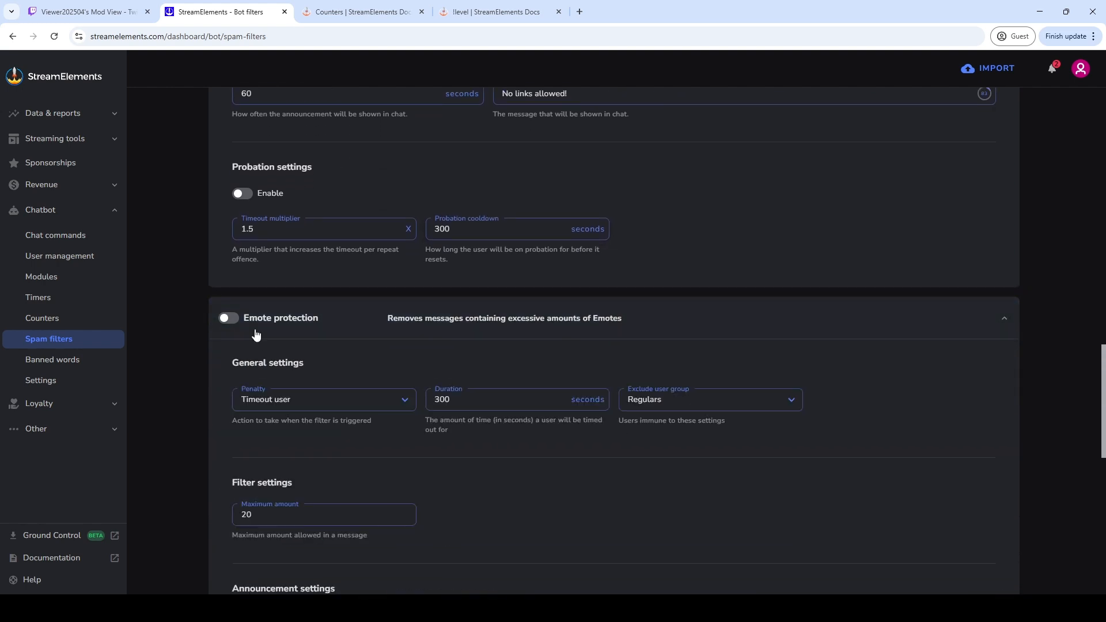
scroll(289, 286, down, 3)
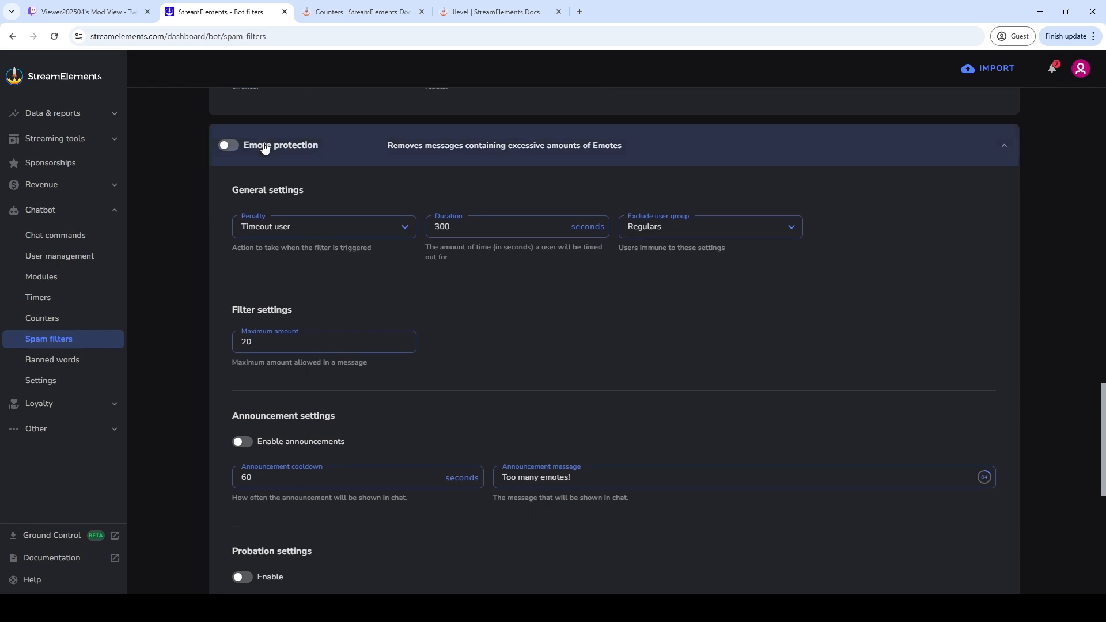
click(601, 151)
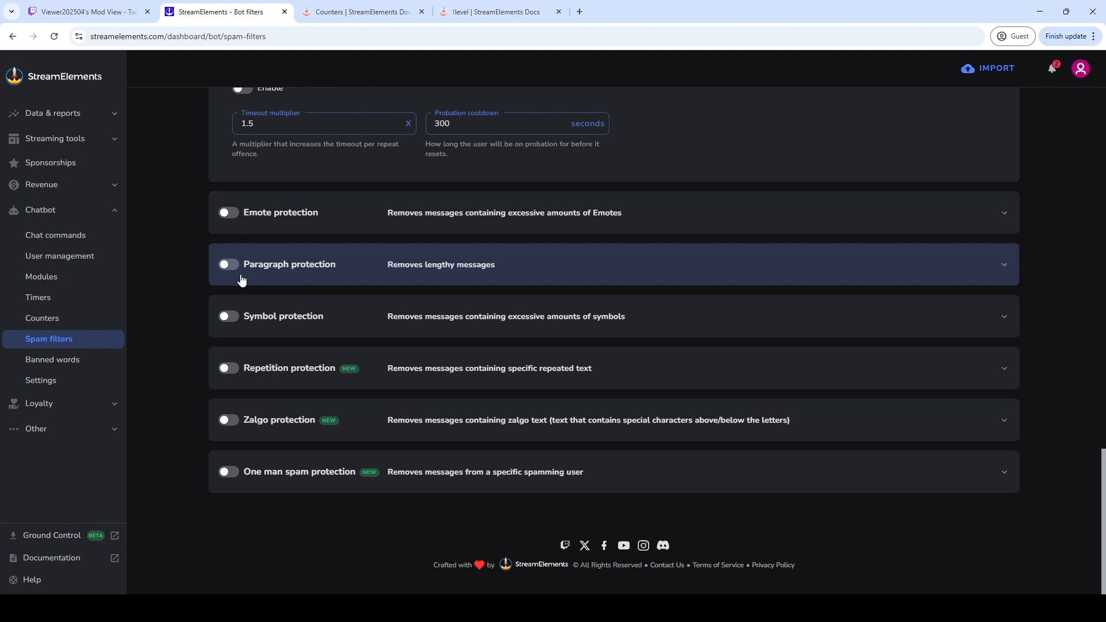
Set the Paragraph protection penalty to Delete message, keep Regulars as the excluded user group, and collapse the filter
click(449, 267)
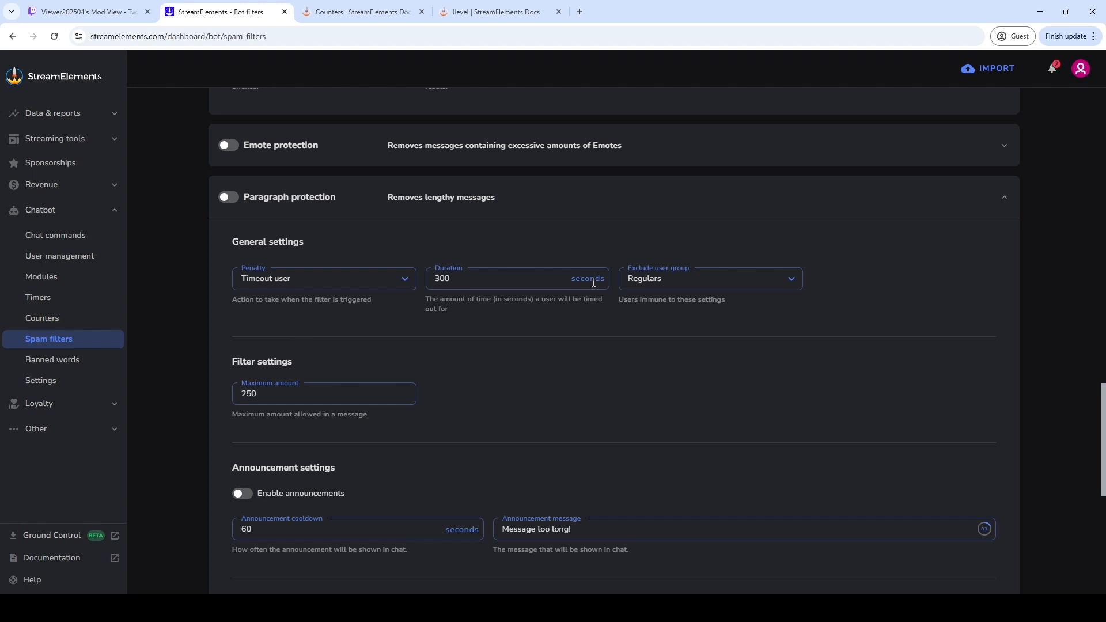
click(395, 283)
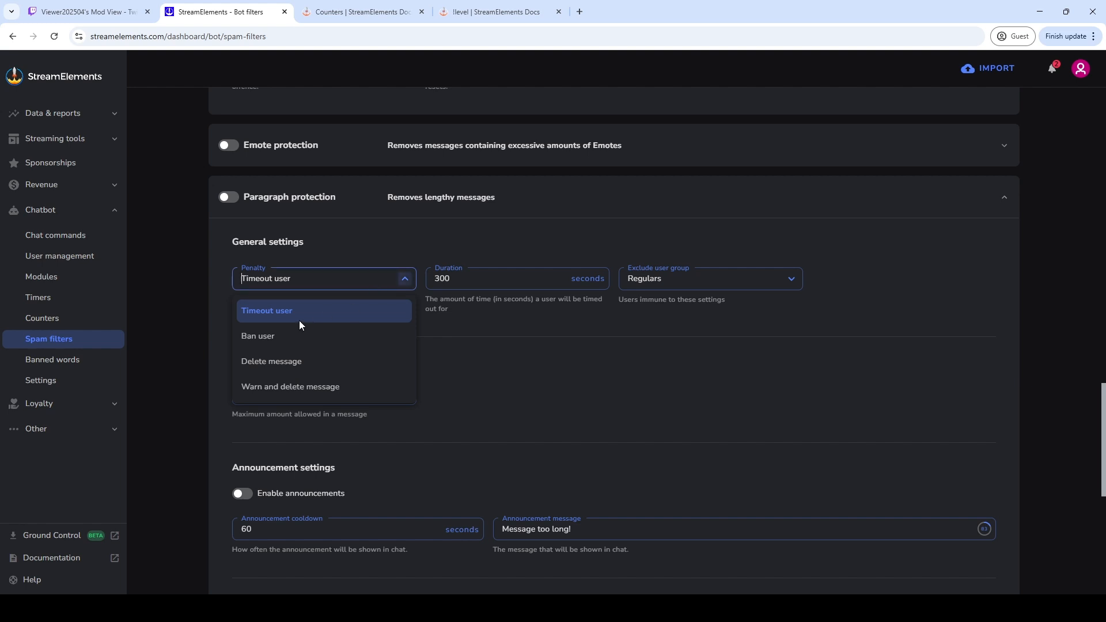
click(279, 360)
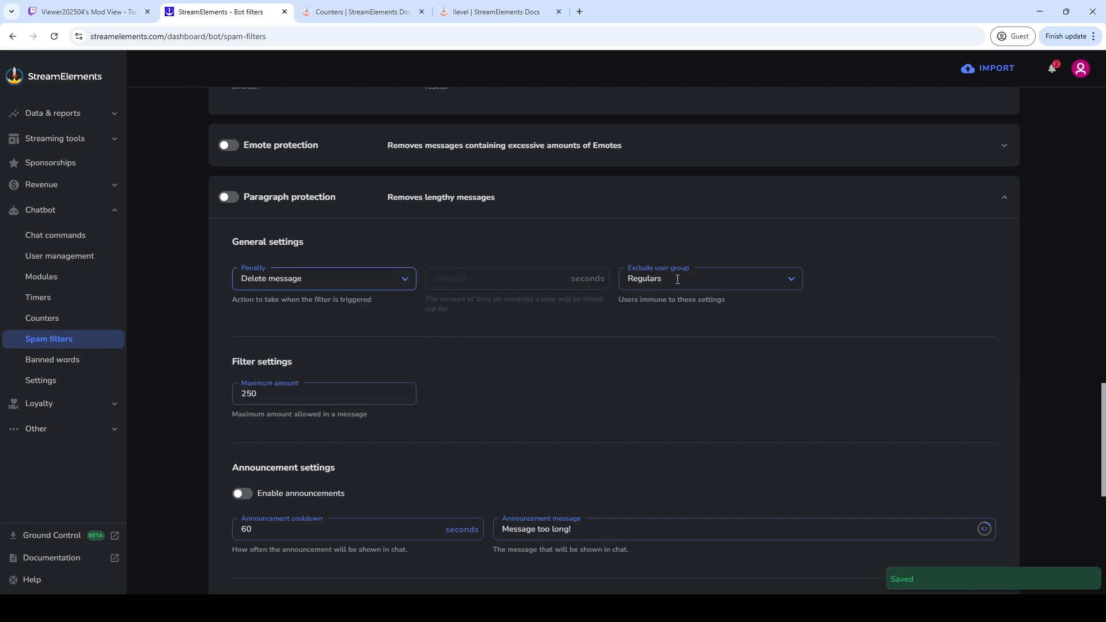
click(794, 282)
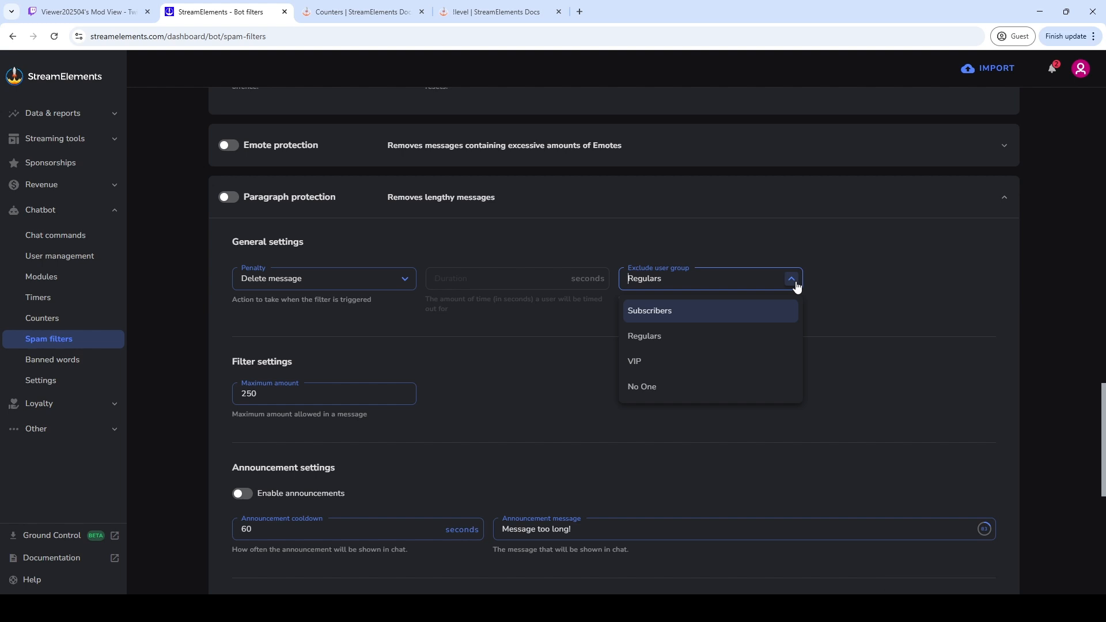
click(560, 371)
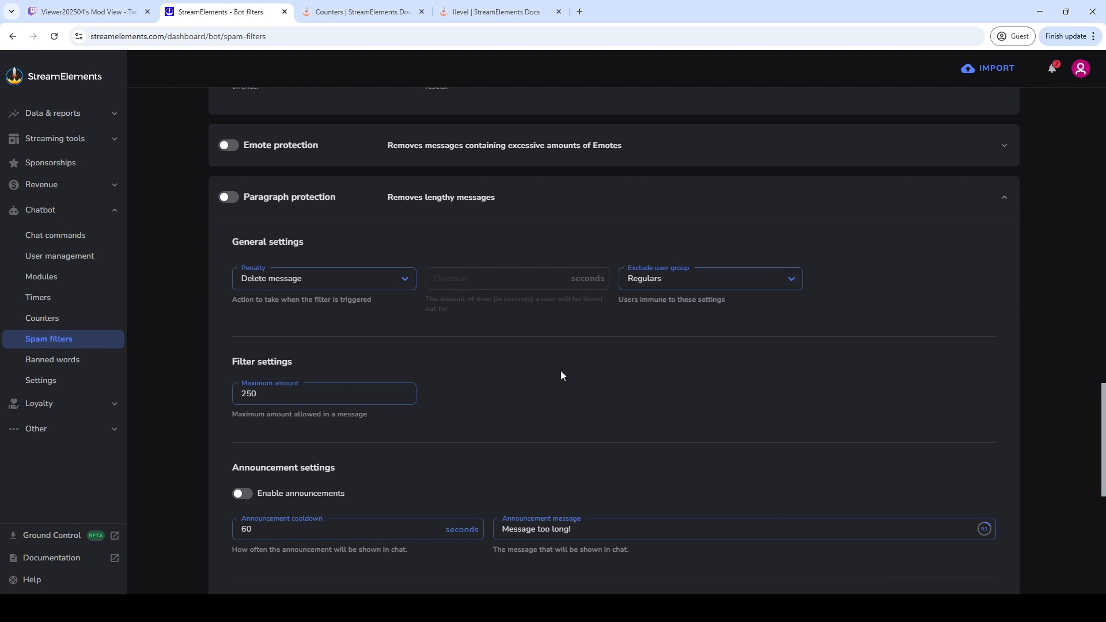
click(488, 213)
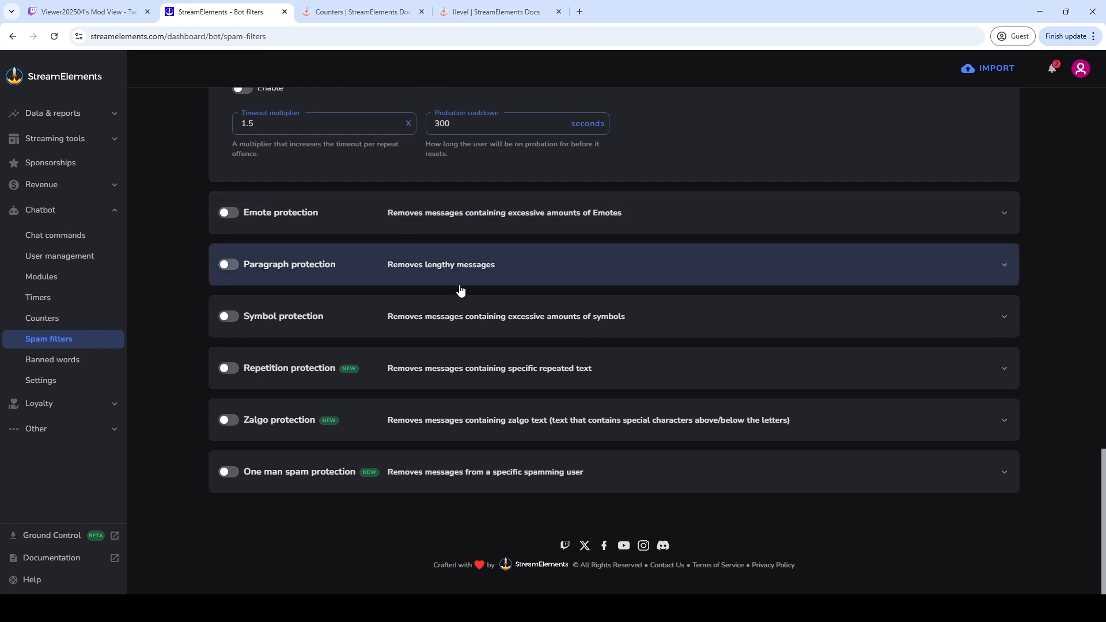
Expand the Symbol protection and Repetition protection filters and look over their settings, including the Repetition announcement message
click(477, 332)
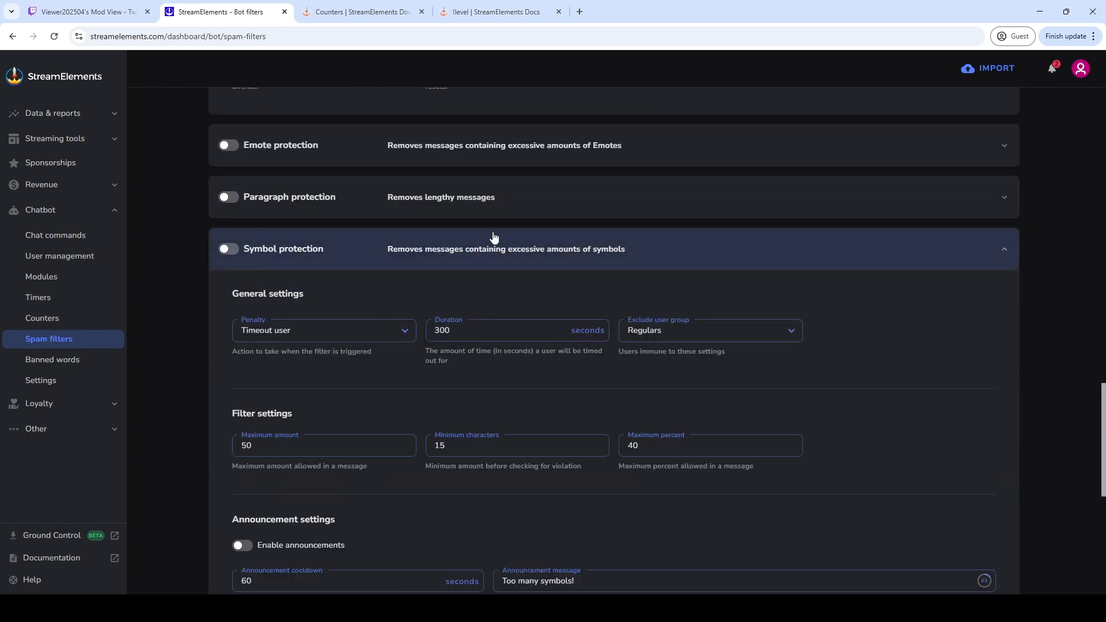
scroll(548, 265, down, 8)
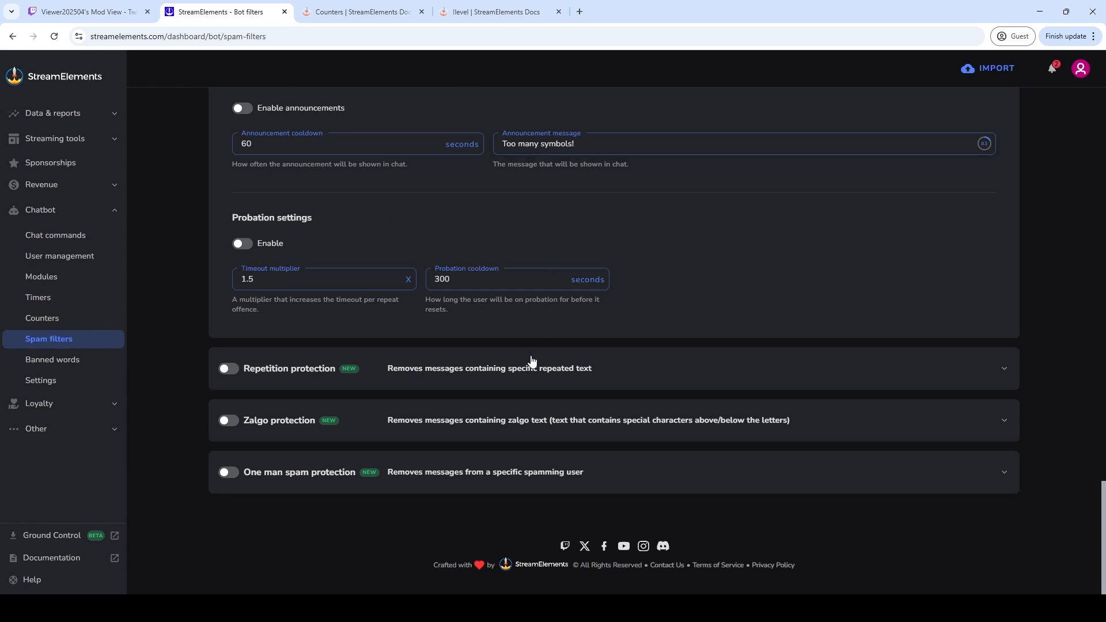
click(454, 375)
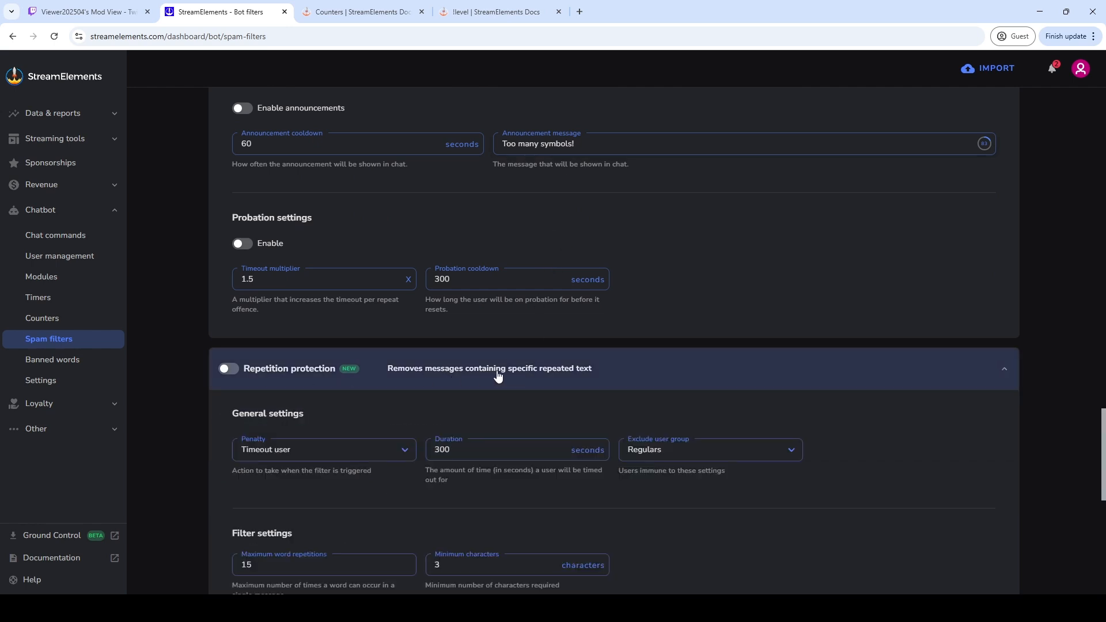
scroll(503, 279, down, 5)
scroll(501, 275, up, 1)
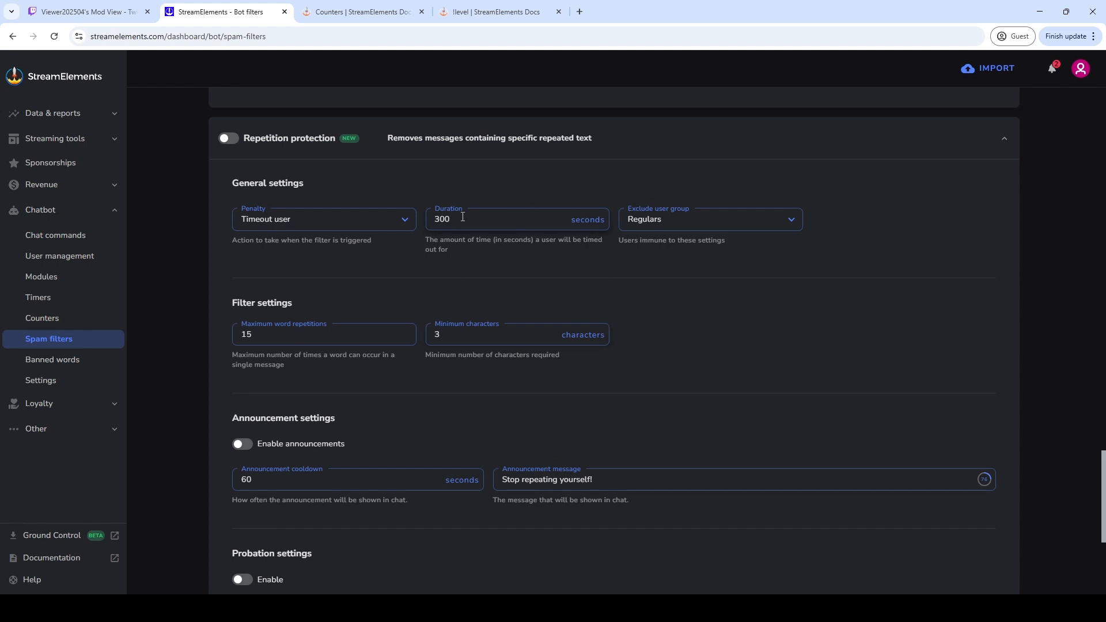
drag(502, 480, 646, 471)
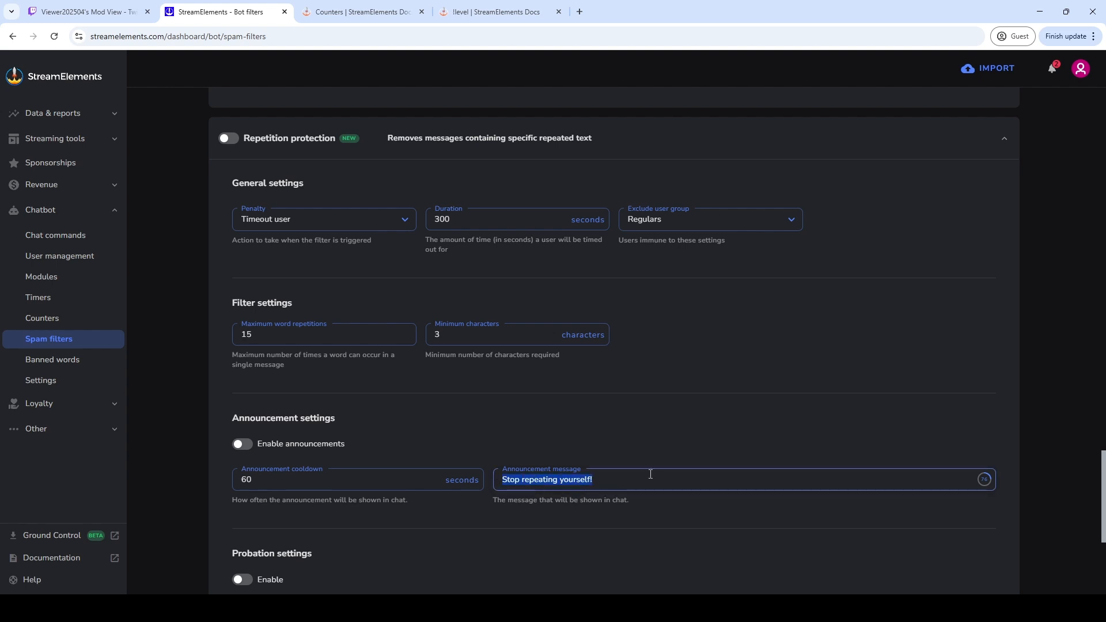
scroll(623, 398, down, 1)
scroll(624, 397, down, 5)
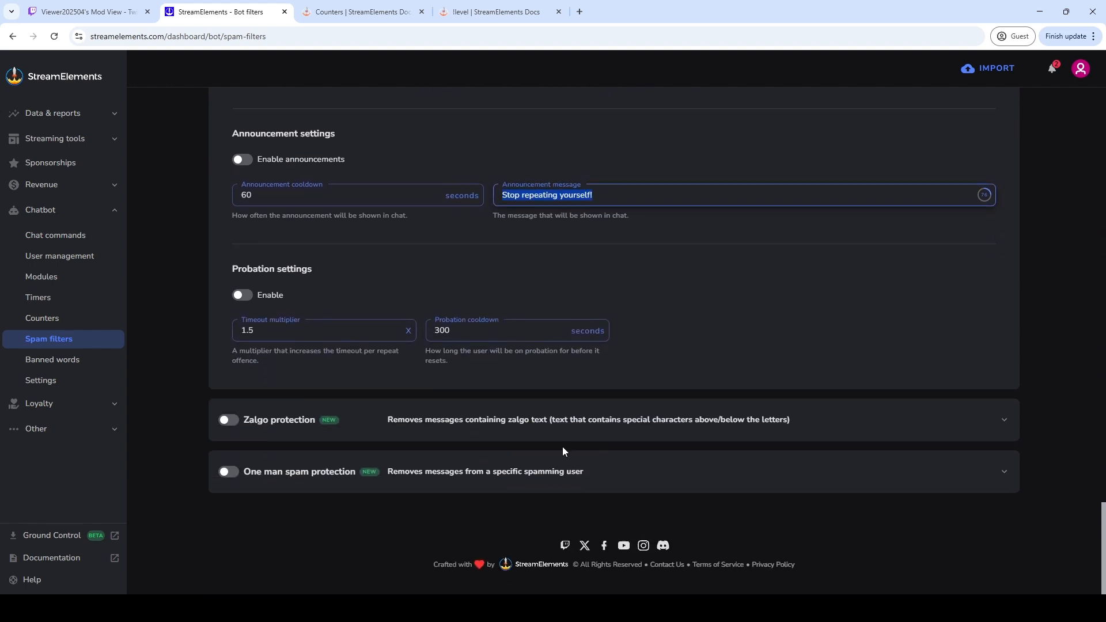
Expand the Zalgo protection filter and review its general, filter, announcement and probation settings
click(554, 419)
scroll(387, 391, down, 5)
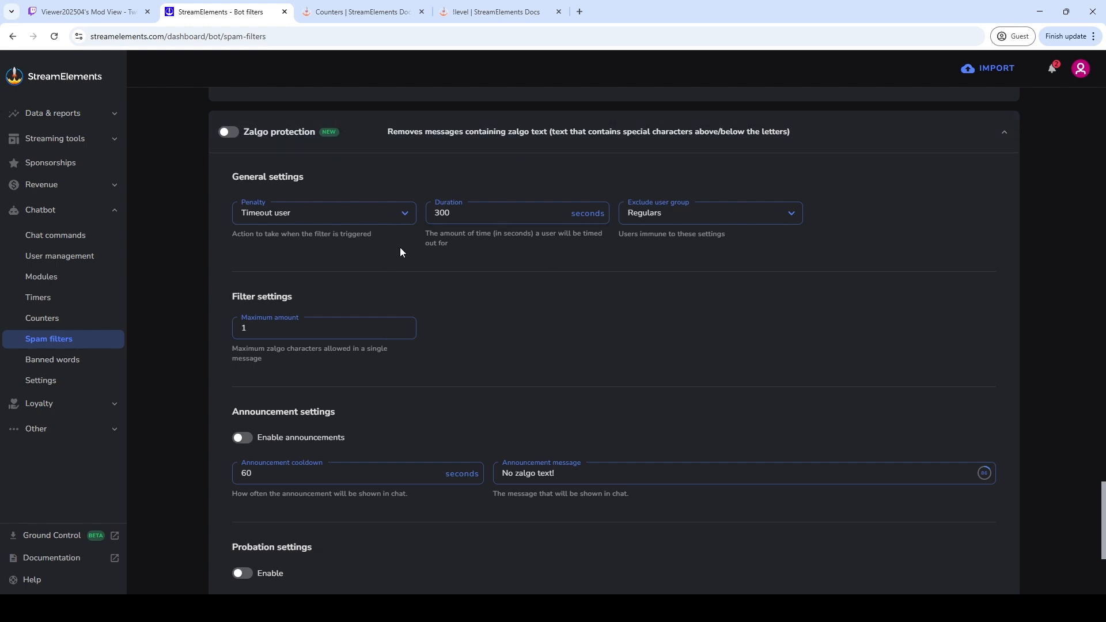
scroll(591, 309, down, 4)
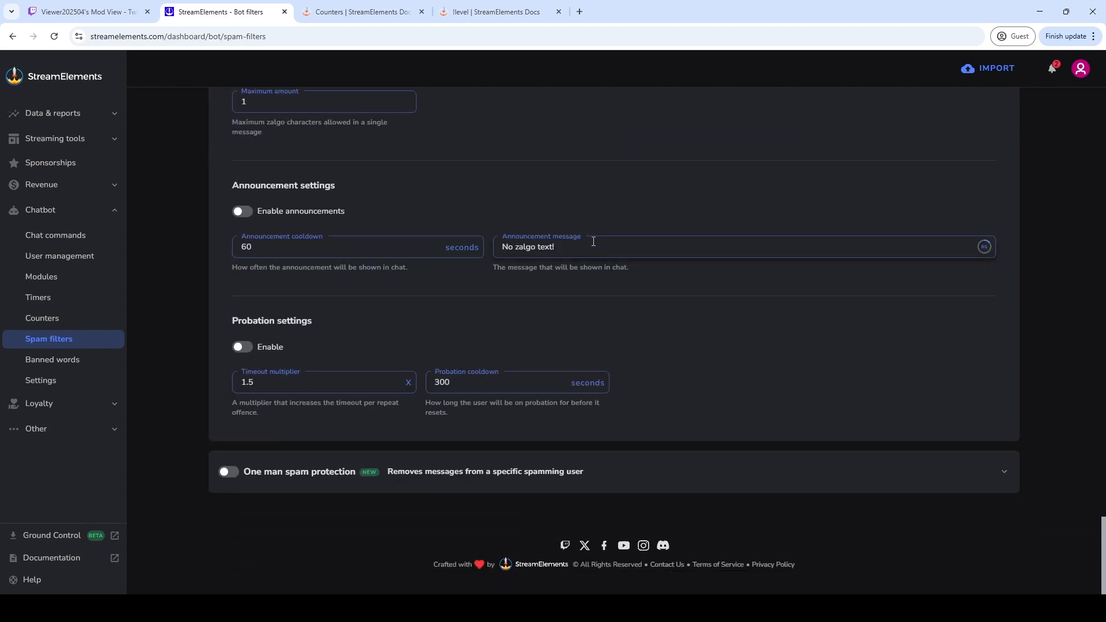
Expand the One man spam protection filter and review its settings, including the available penalty options
click(516, 472)
scroll(413, 245, down, 7)
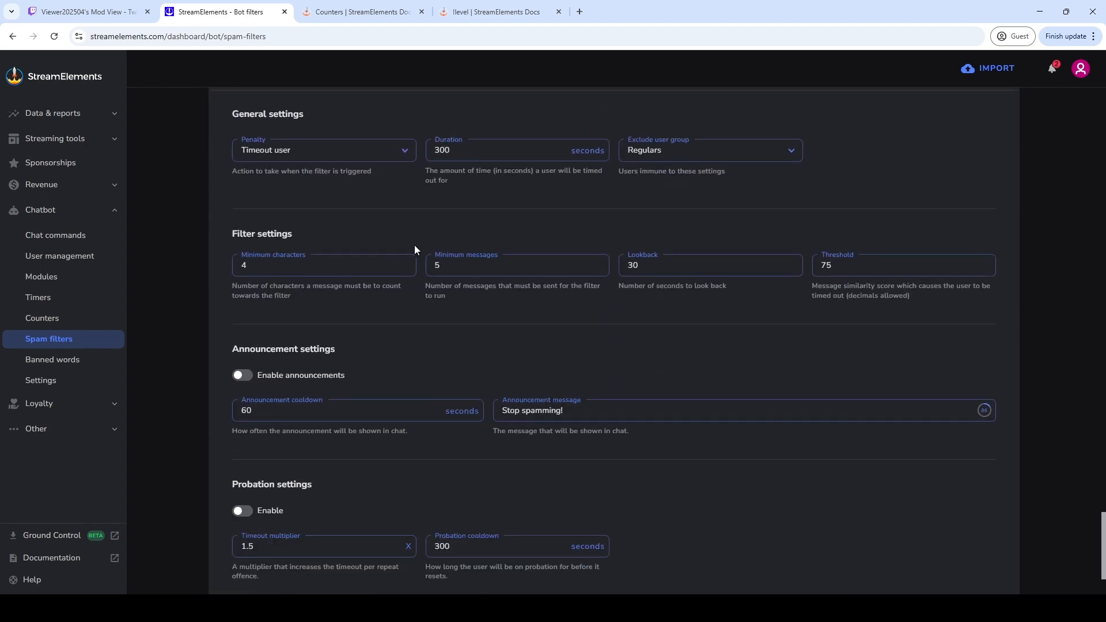
scroll(413, 244, up, 1)
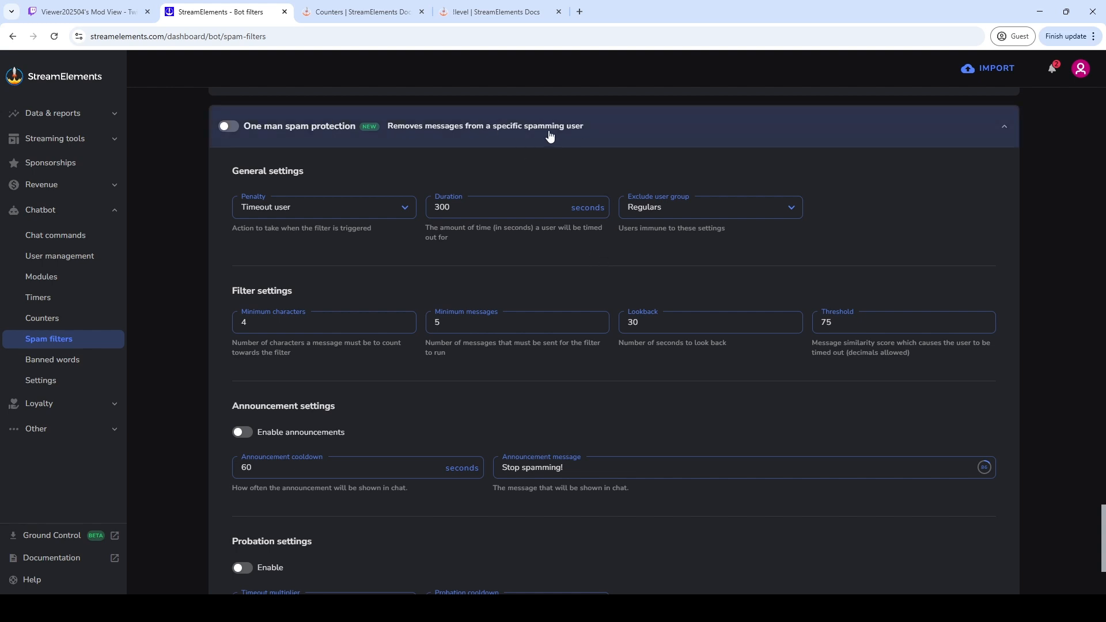
scroll(532, 362, down, 1)
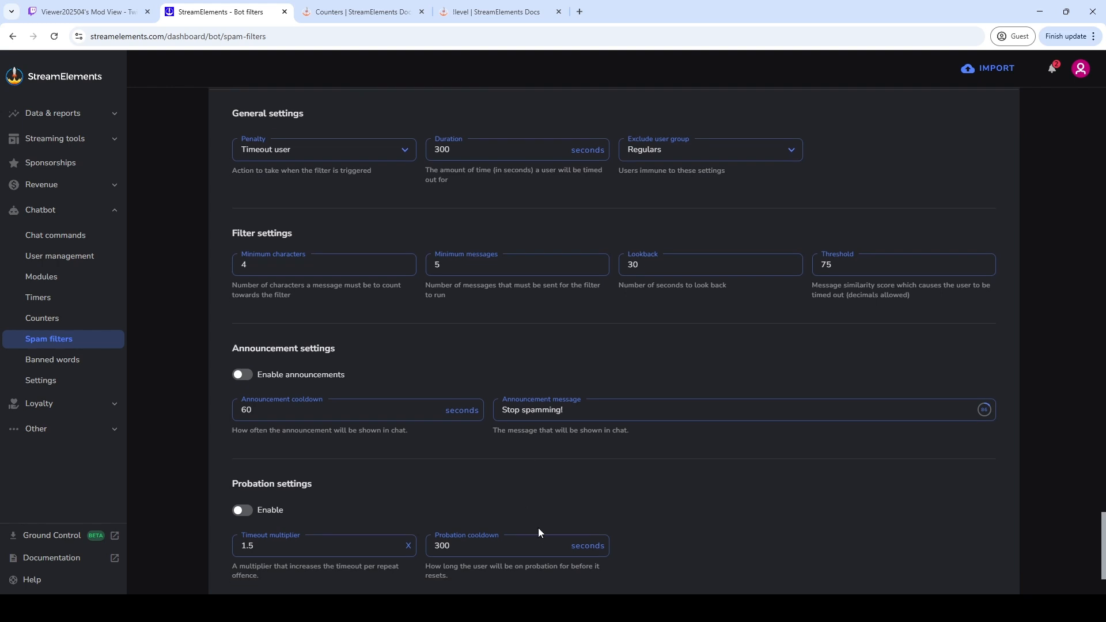
click(403, 152)
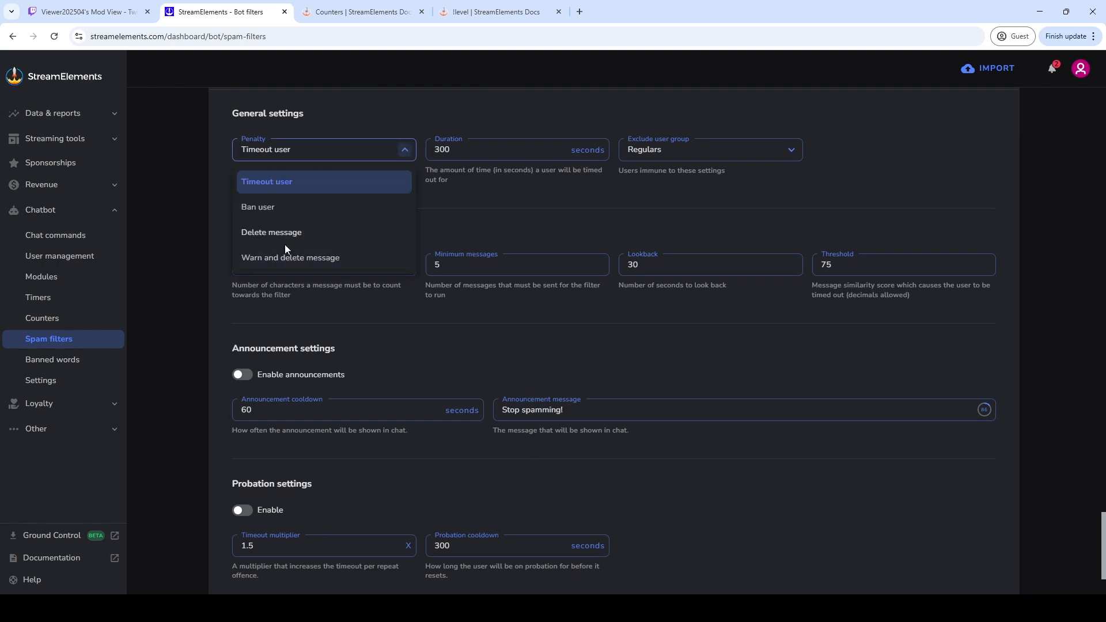
click(509, 233)
scroll(530, 265, down, 1)
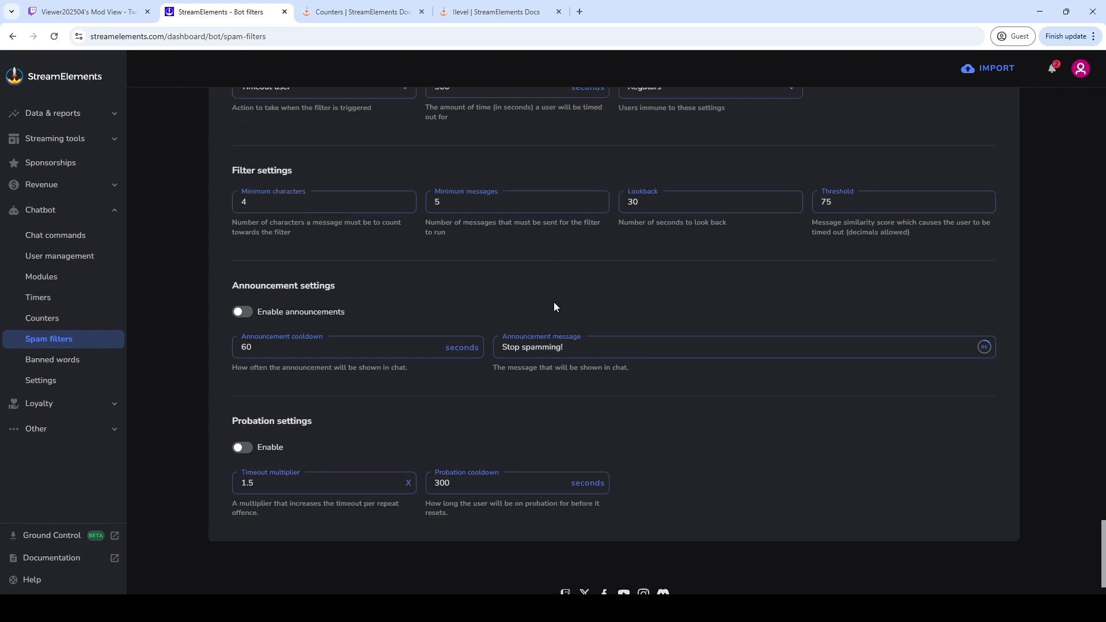
scroll(563, 374, up, 4)
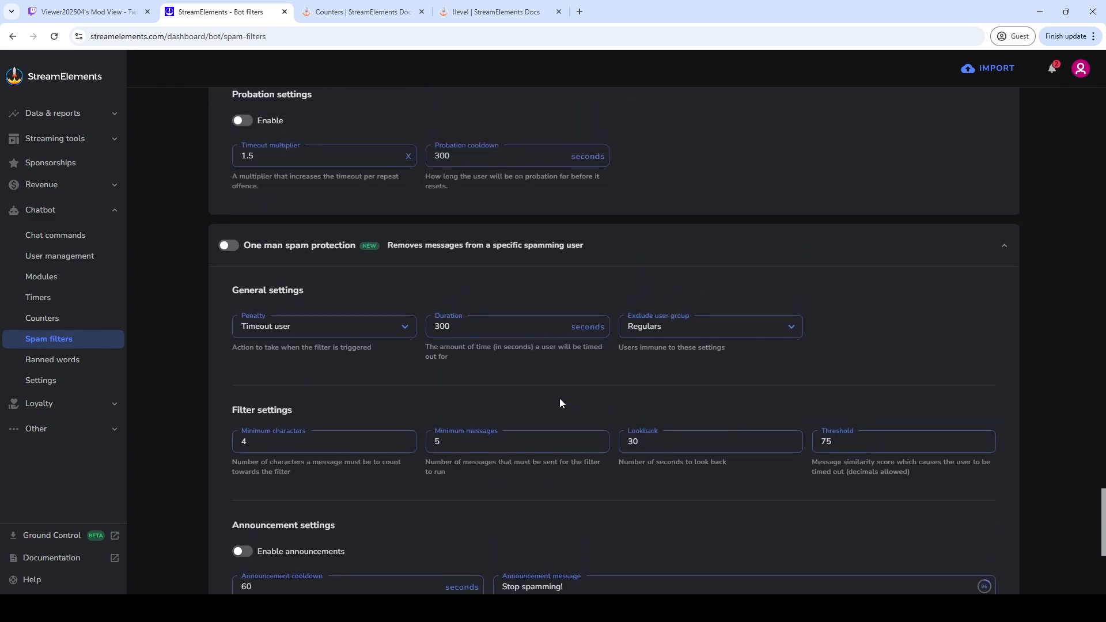
Collapse the One man spam, Zalgo, Repetition, Symbol, Link and Caps protection filters
click(1001, 253)
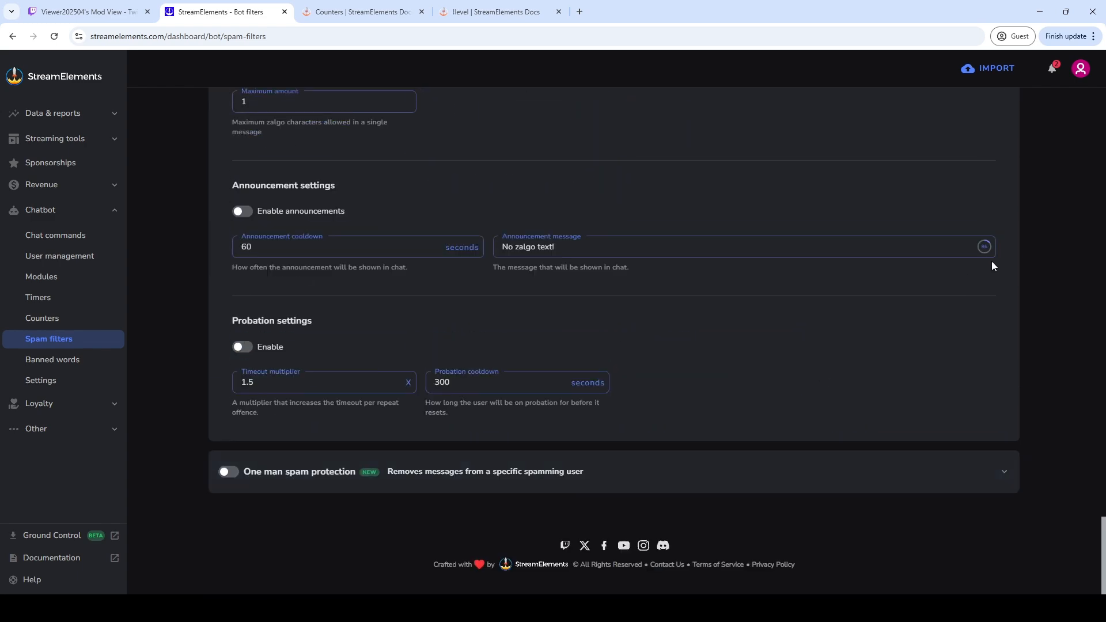
scroll(991, 264, up, 6)
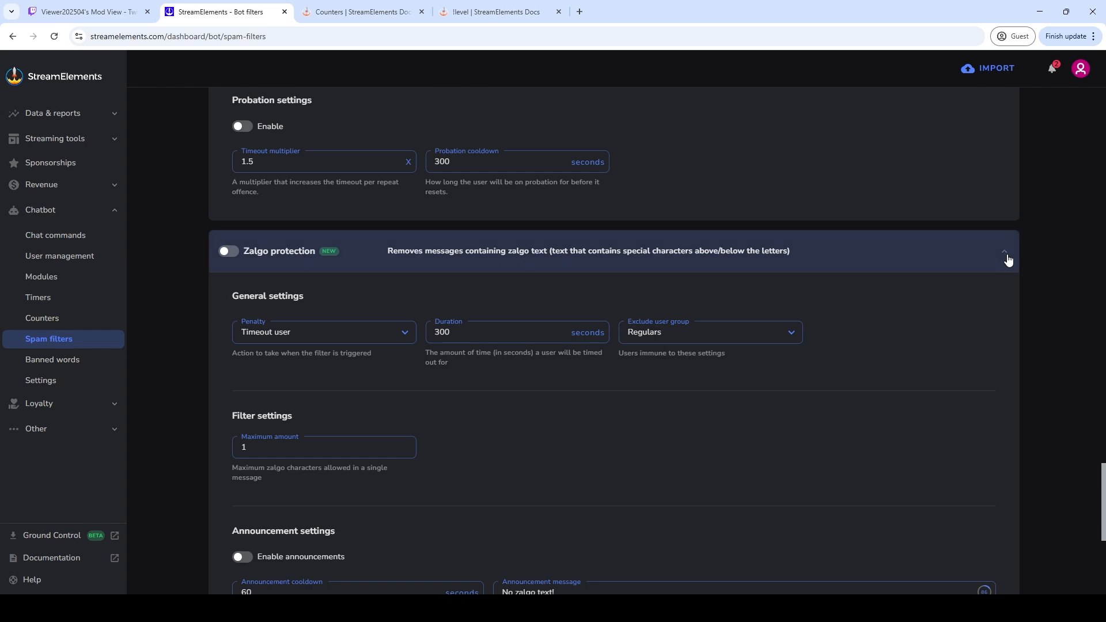
click(1007, 260)
scroll(998, 293, up, 7)
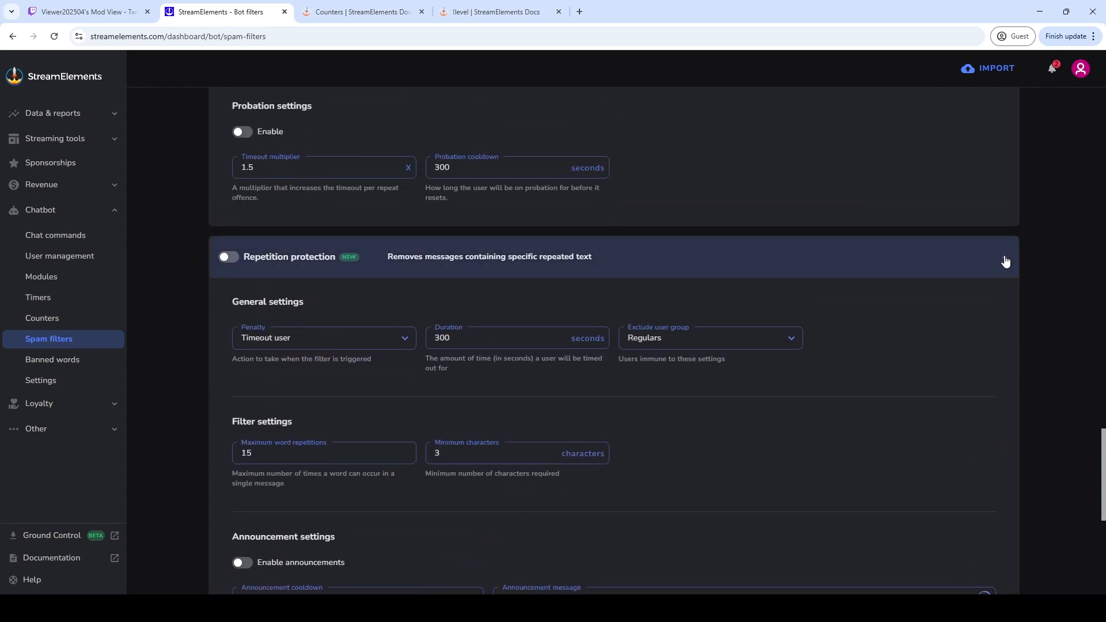
click(1005, 262)
scroll(981, 283, up, 6)
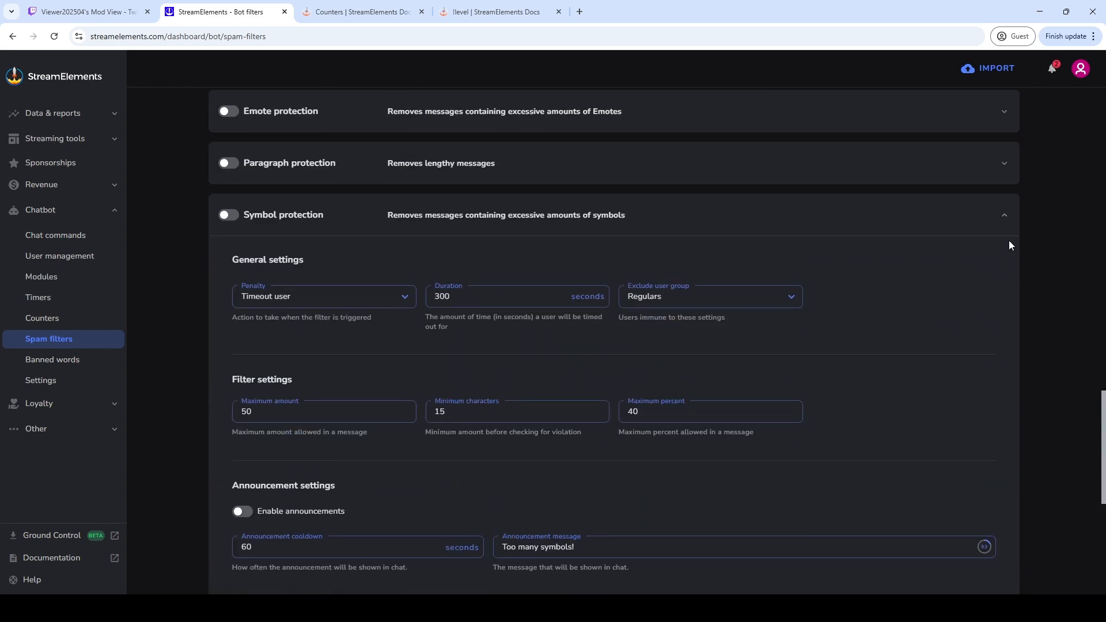
click(1005, 217)
scroll(1007, 279, up, 6)
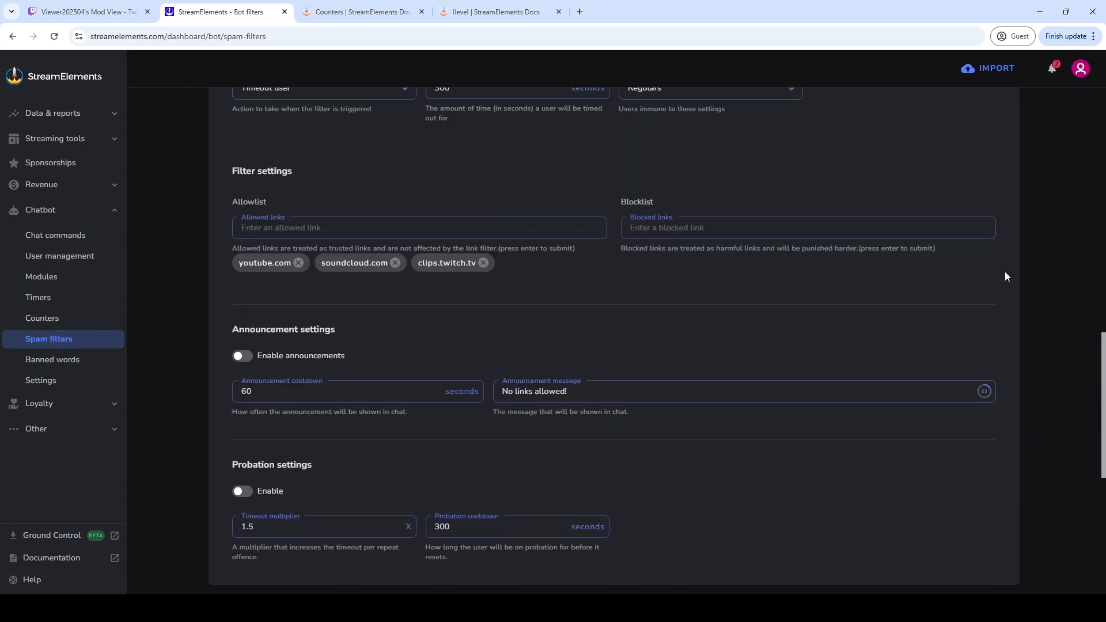
scroll(1004, 271, up, 6)
click(1003, 351)
scroll(1000, 354, up, 5)
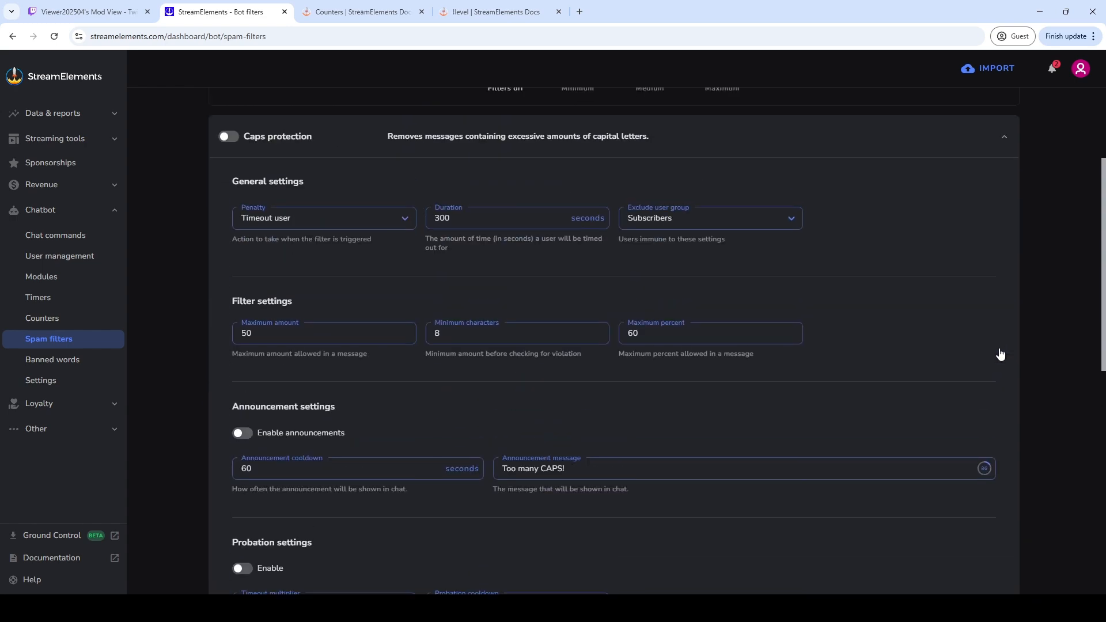
scroll(1000, 345, up, 3)
click(1002, 311)
Try the Minimum and Medium protection levels, checking which spam filters each one enables
scroll(506, 331, down, 3)
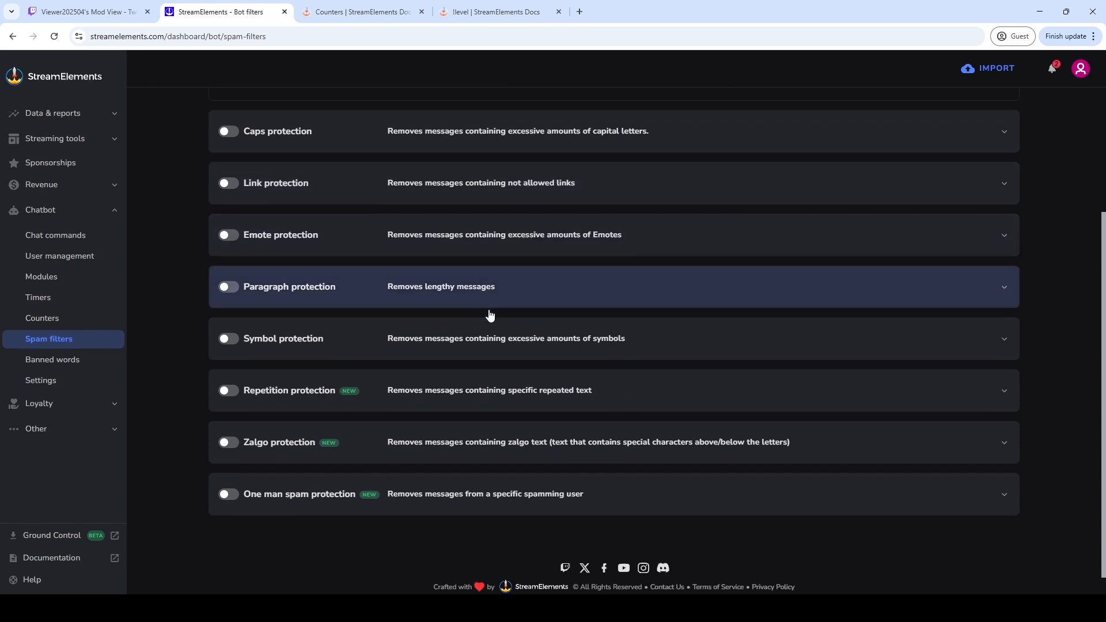
scroll(490, 314, up, 1)
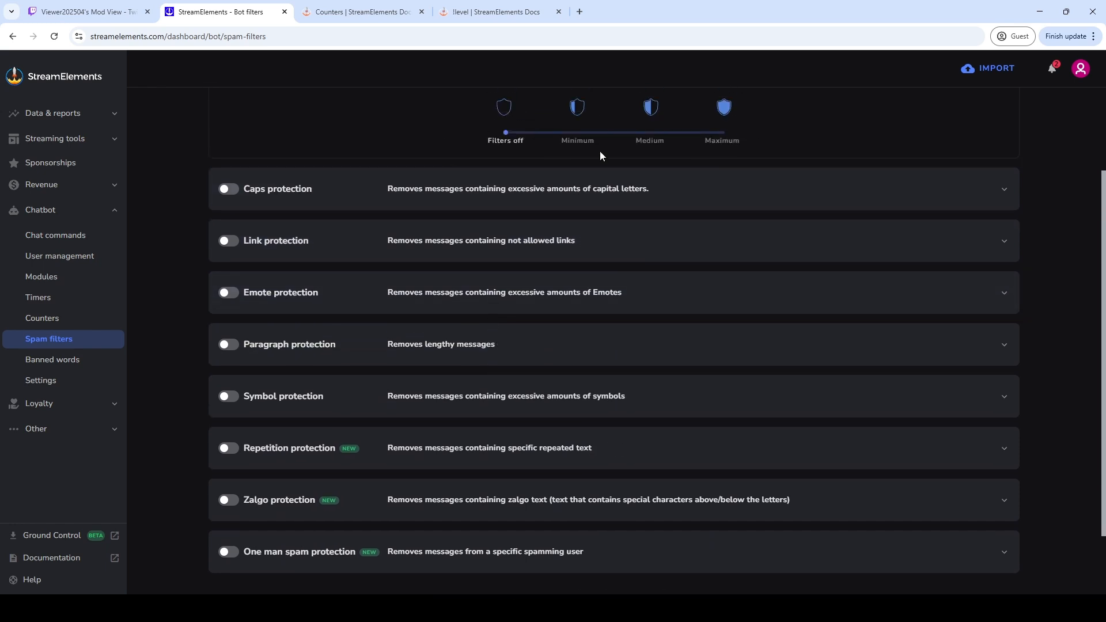
scroll(459, 294, up, 2)
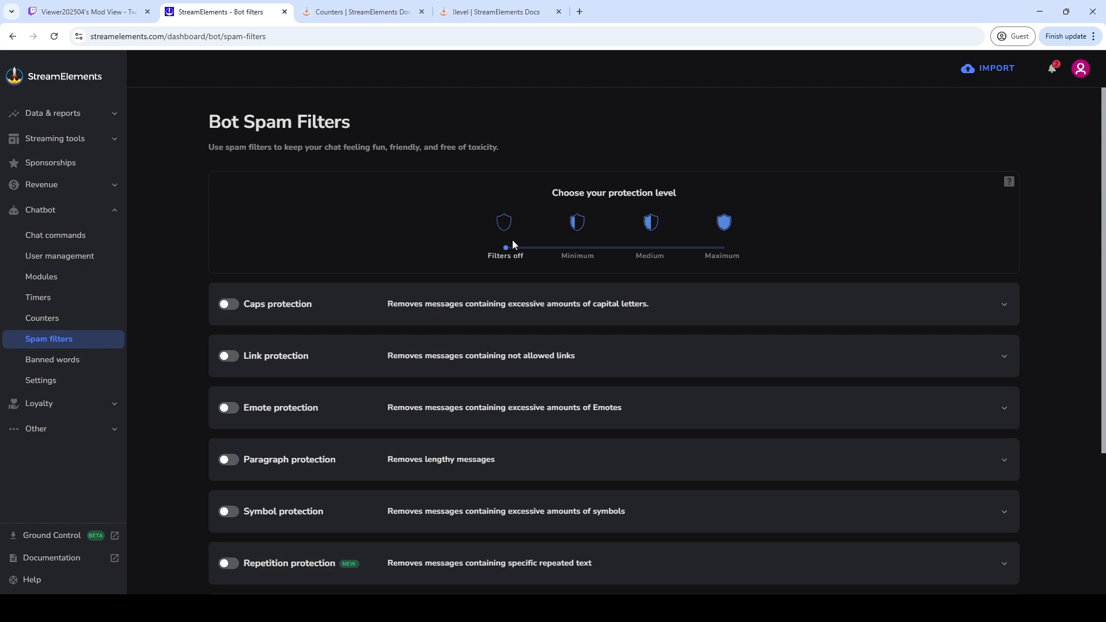
drag(506, 247, 575, 247)
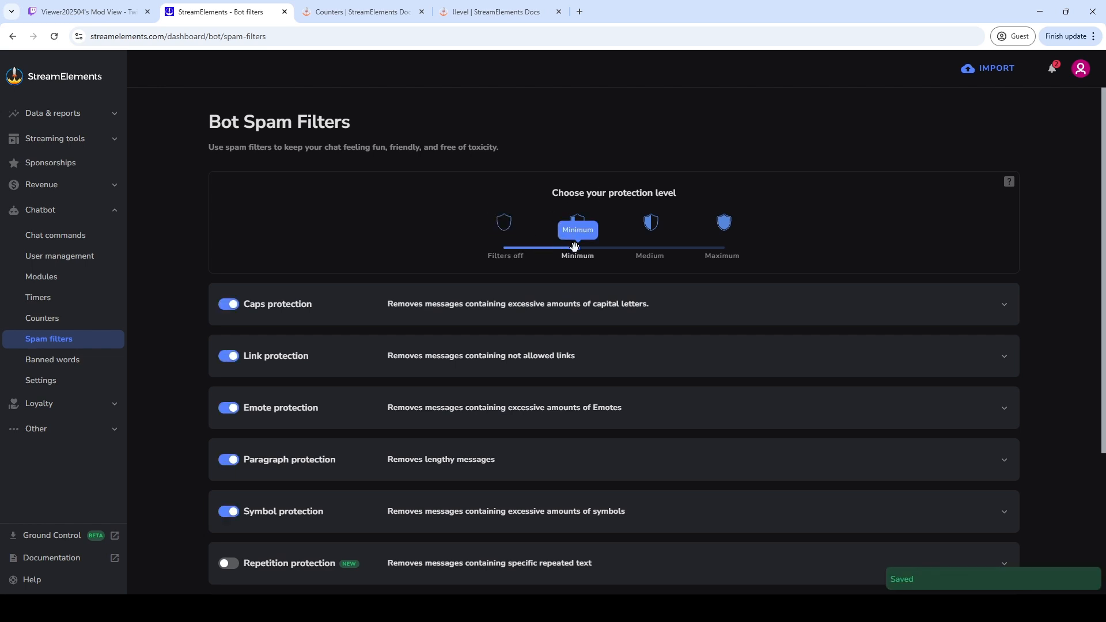
scroll(575, 246, down, 3)
scroll(574, 247, up, 1)
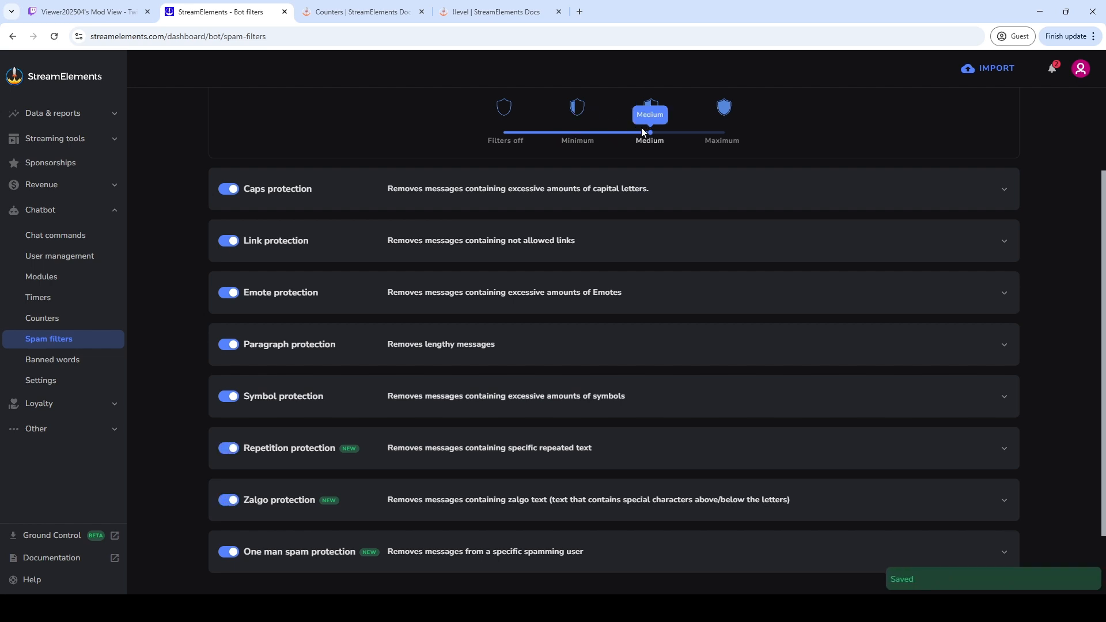
scroll(307, 216, down, 2)
scroll(310, 222, up, 1)
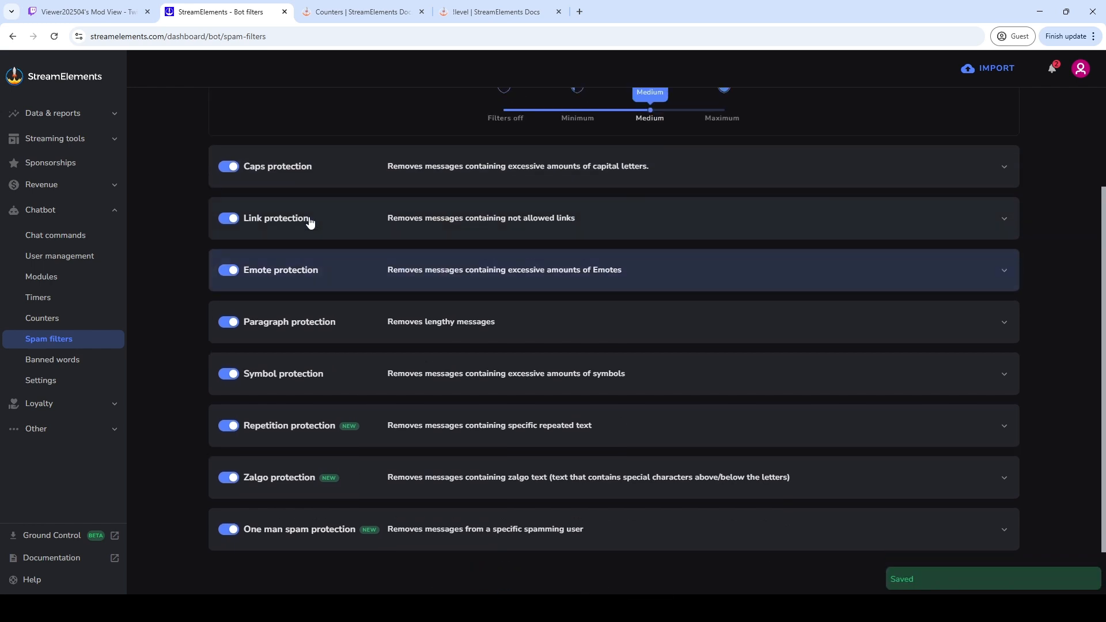
Raise the spam protection level to Maximum, check the filter list, and return the level to Filters off
click(722, 110)
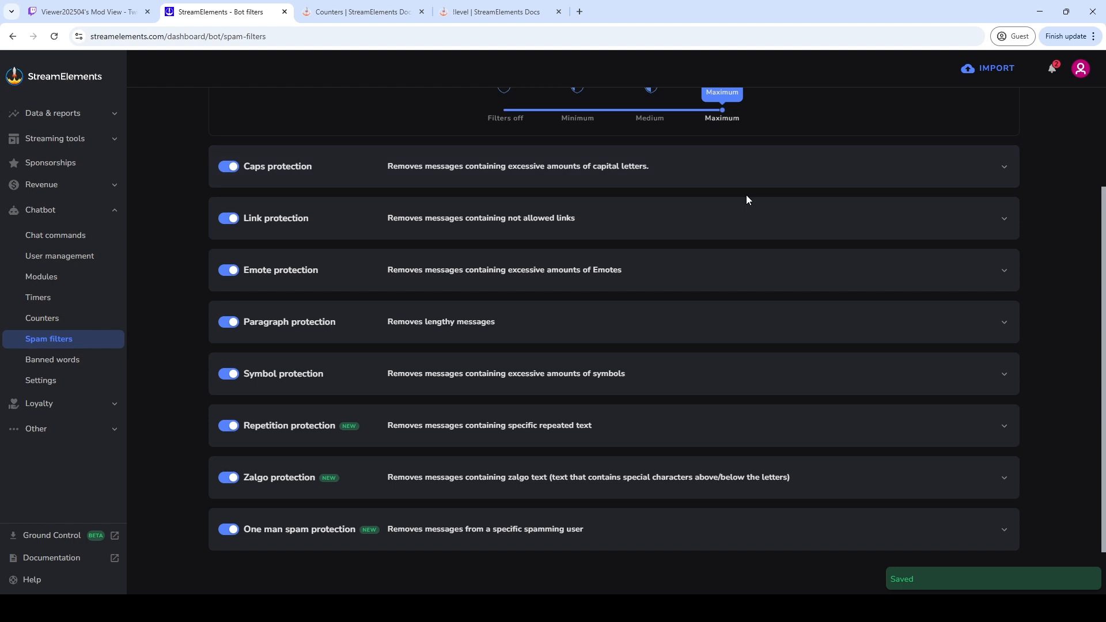
scroll(758, 313, up, 3)
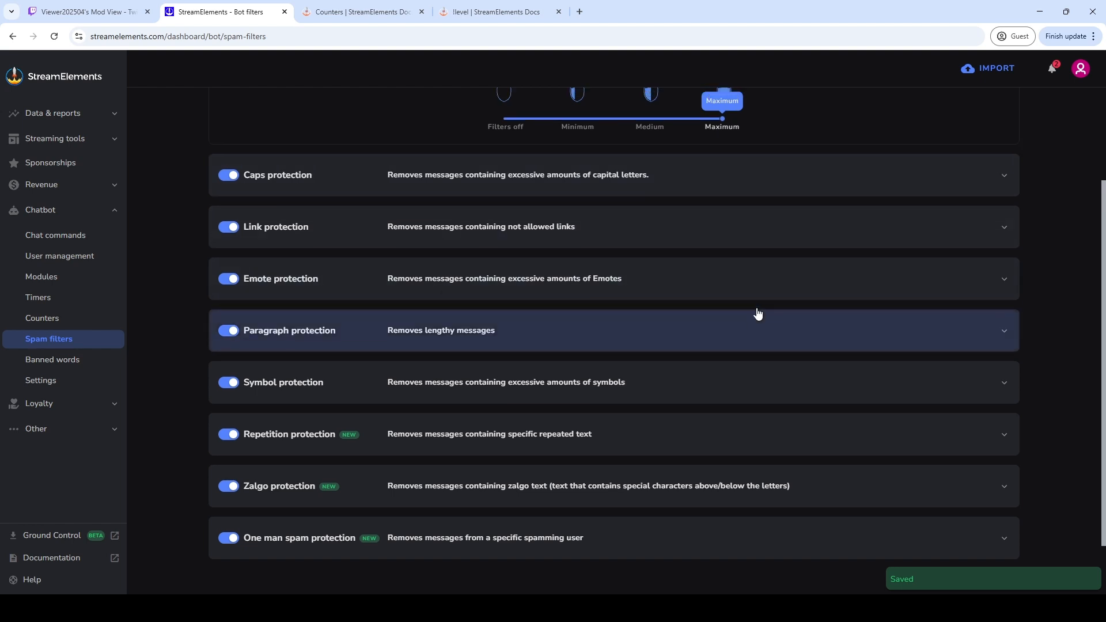
scroll(759, 314, down, 2)
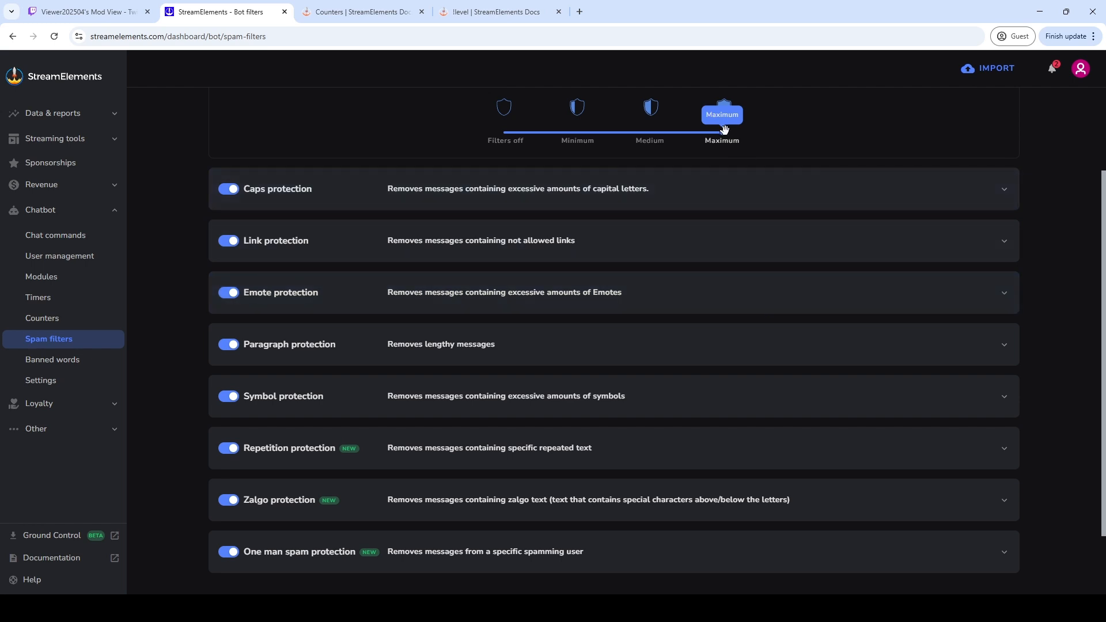
drag(722, 131, 489, 130)
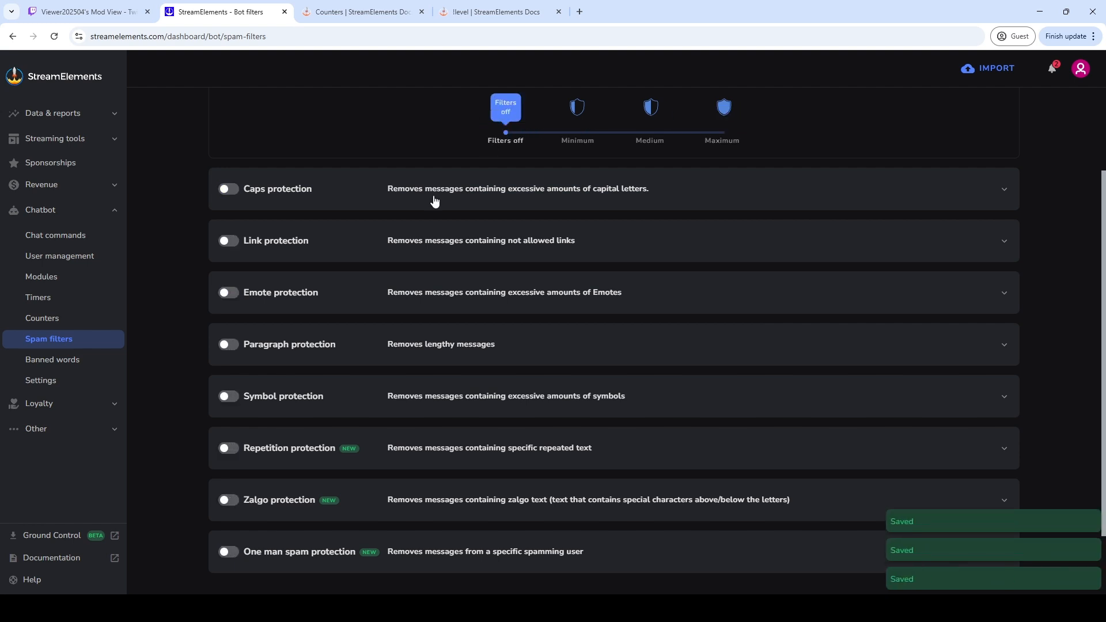
scroll(433, 345, up, 2)
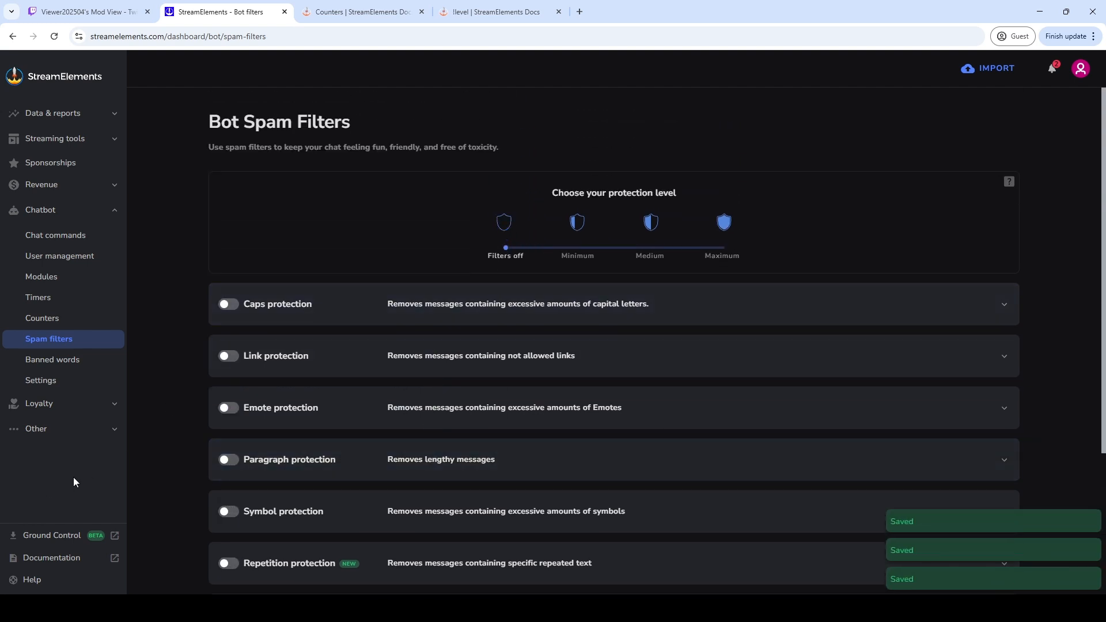
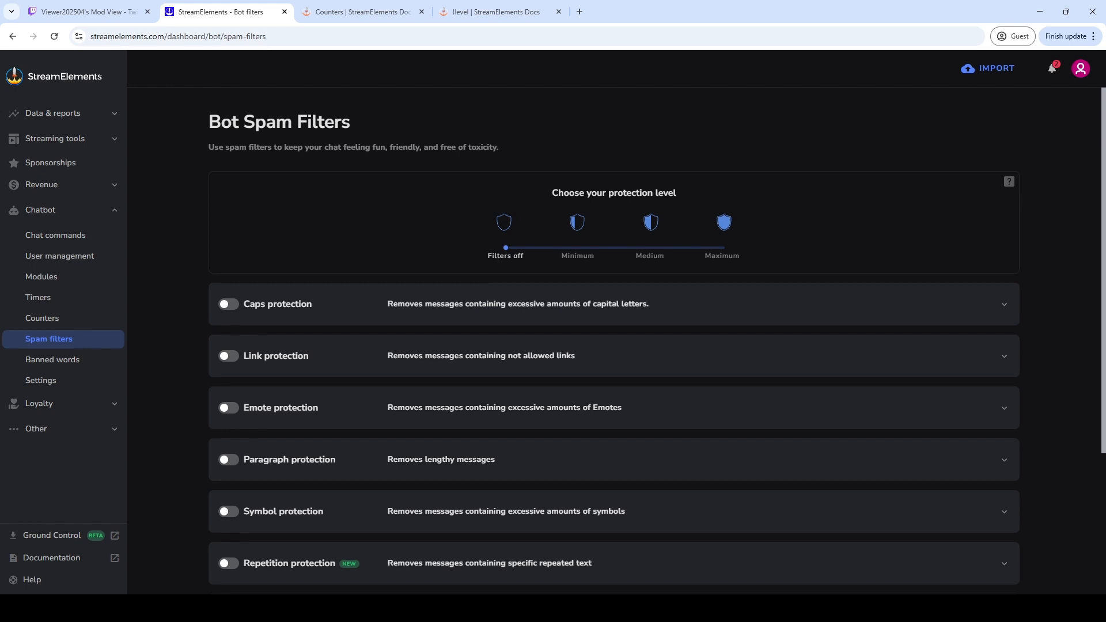
Open the Loyalty settings page and review the summary of how viewers earn points and when points lapse
click(109, 406)
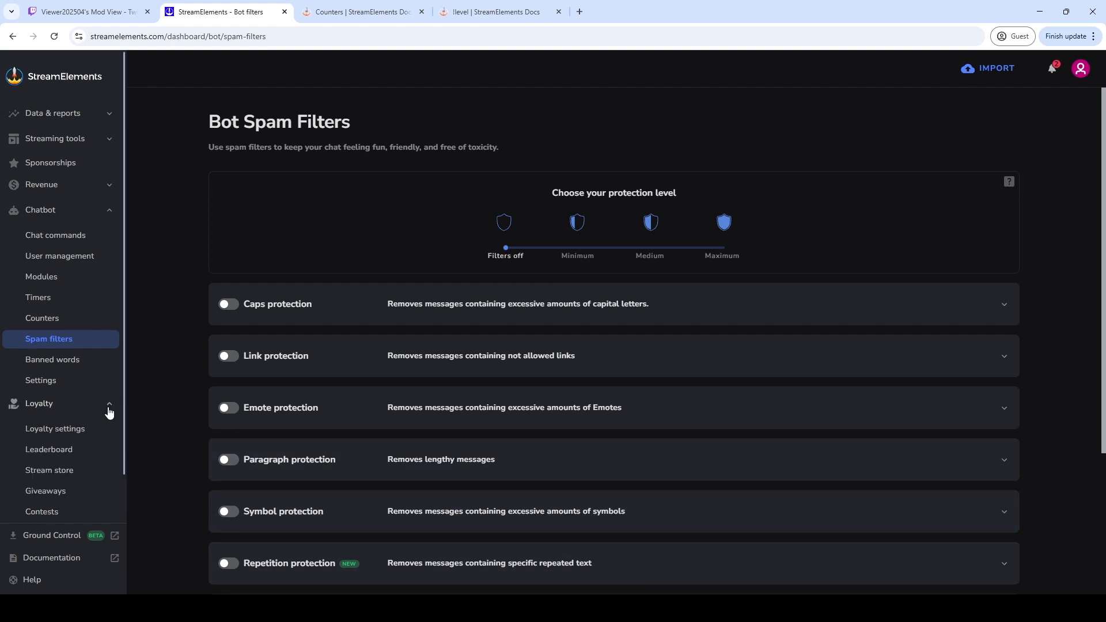
click(63, 429)
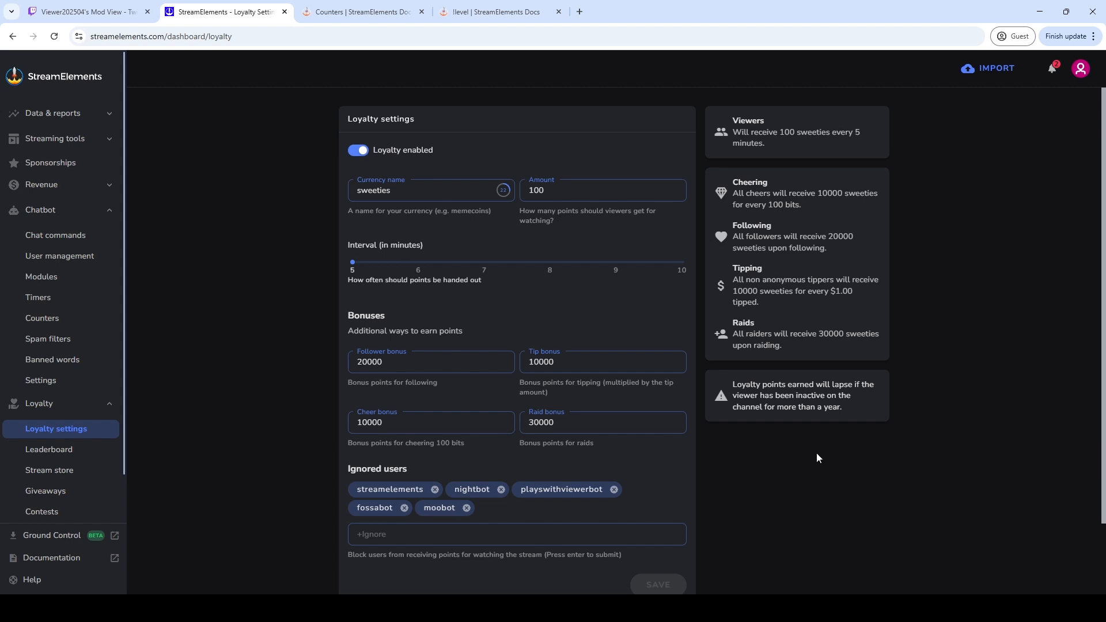
drag(747, 128, 922, 427)
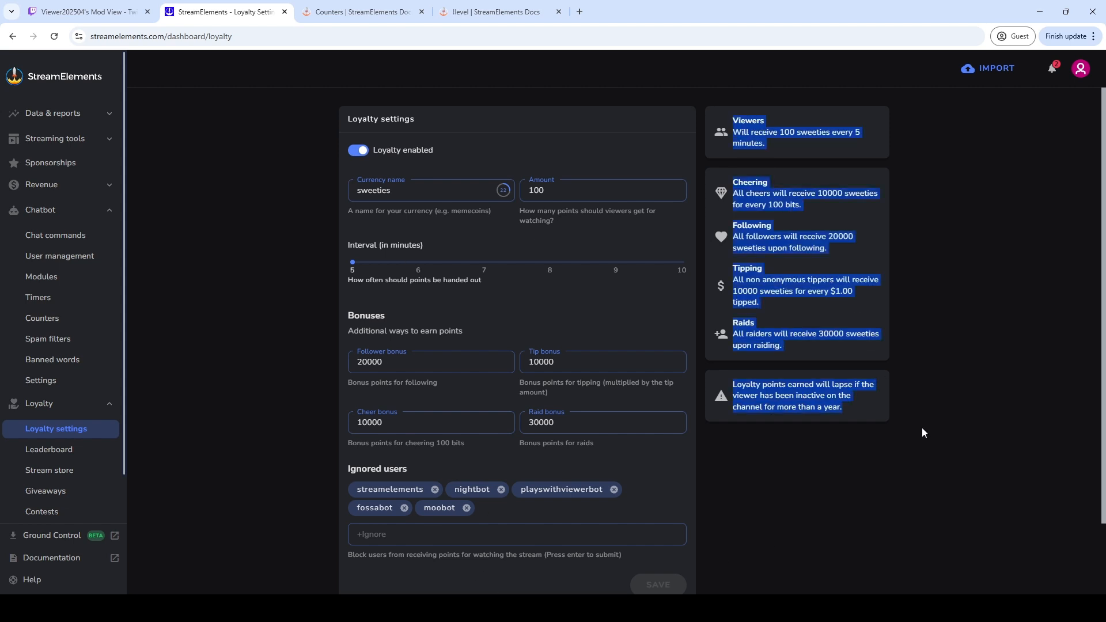
Review the leaderboard's Watch time view and its notice on lapsing loyalty points, and check the Bot Settings page
click(921, 427)
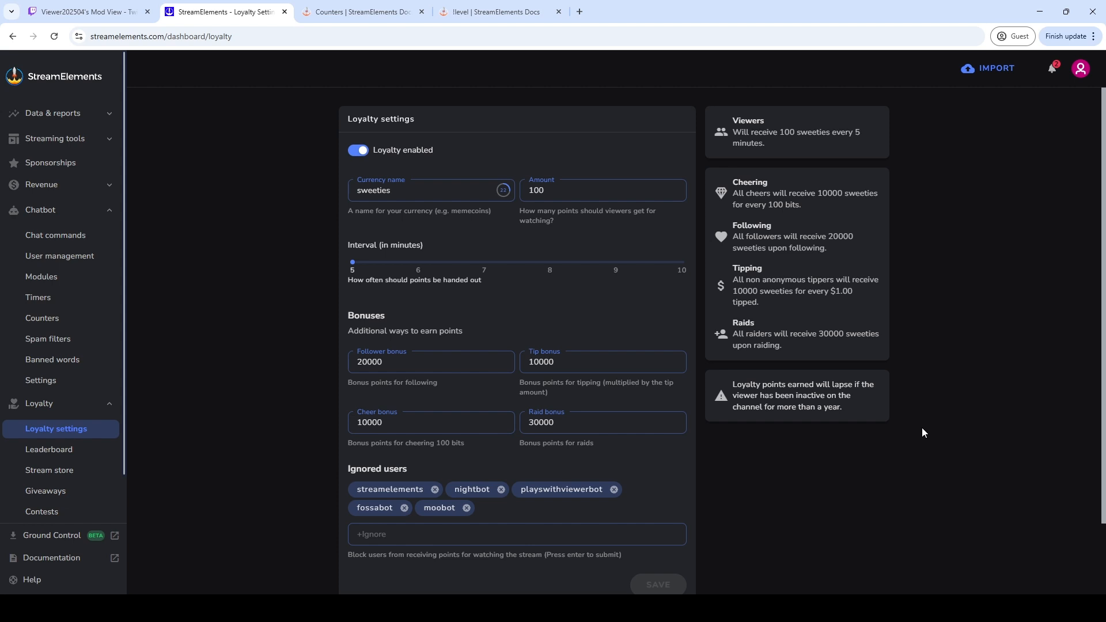
click(36, 449)
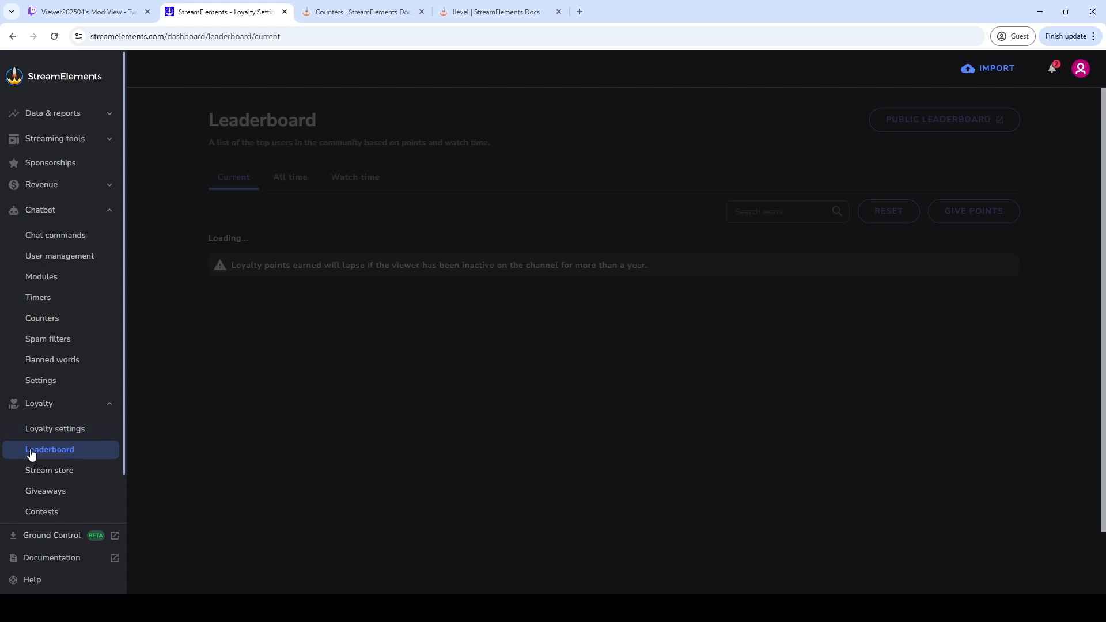
click(354, 178)
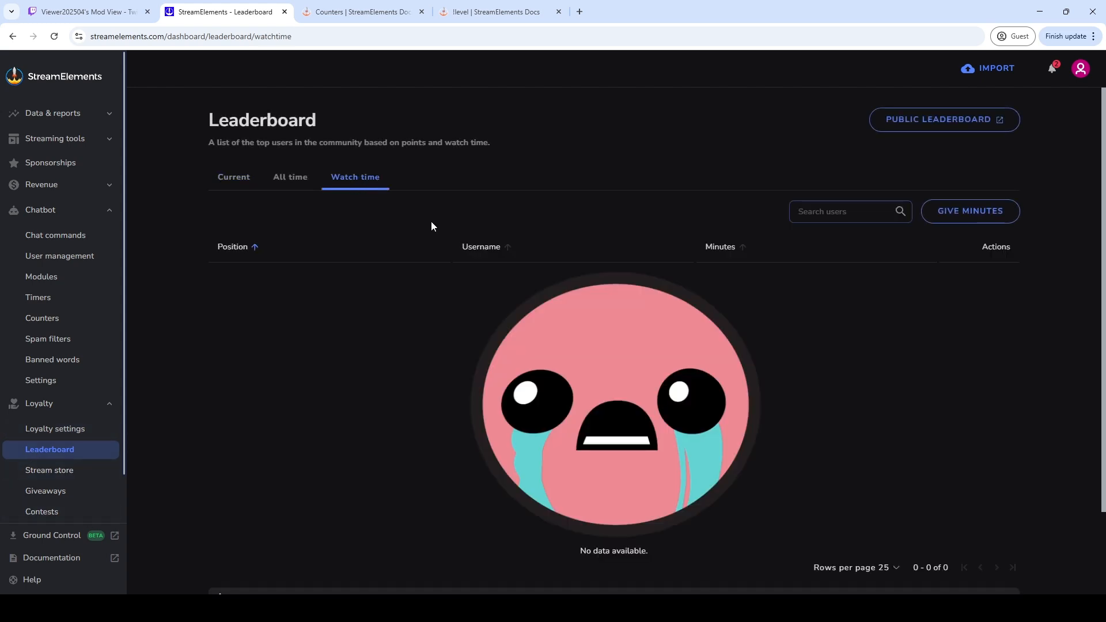
scroll(461, 236, down, 2)
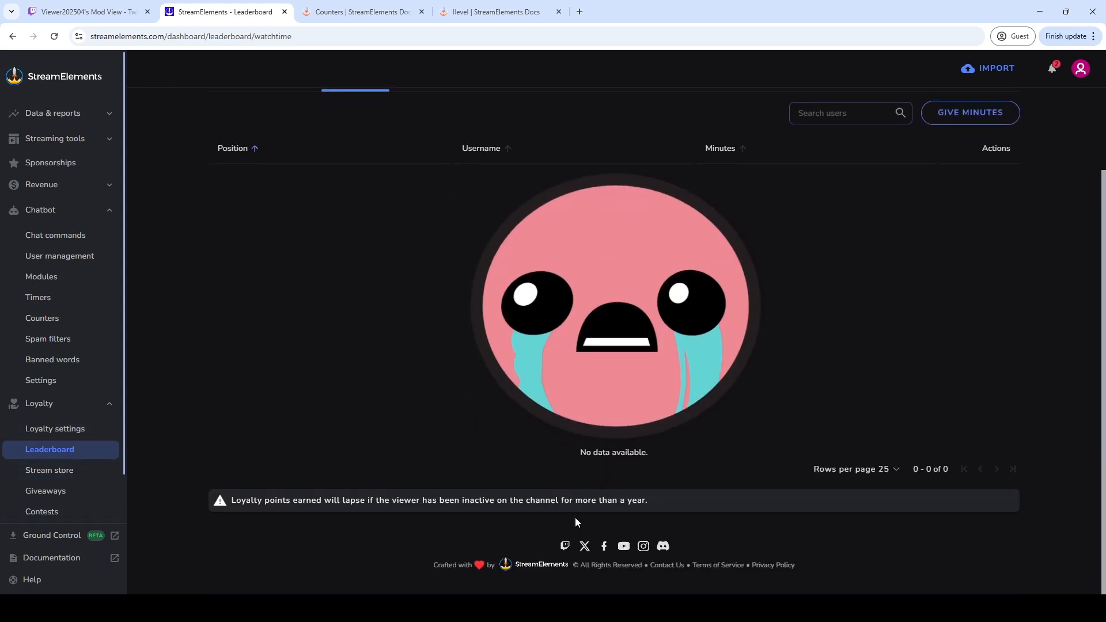
key(ctrl+plus)
key(ctrl+plus)
scroll(596, 453, down, 2)
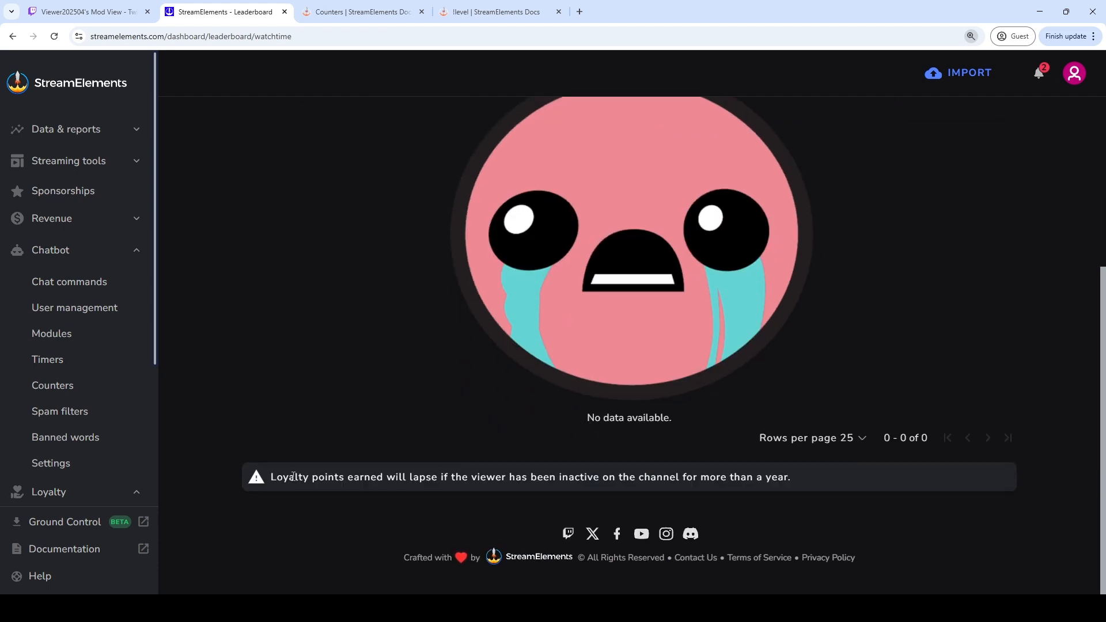
drag(293, 477, 810, 476)
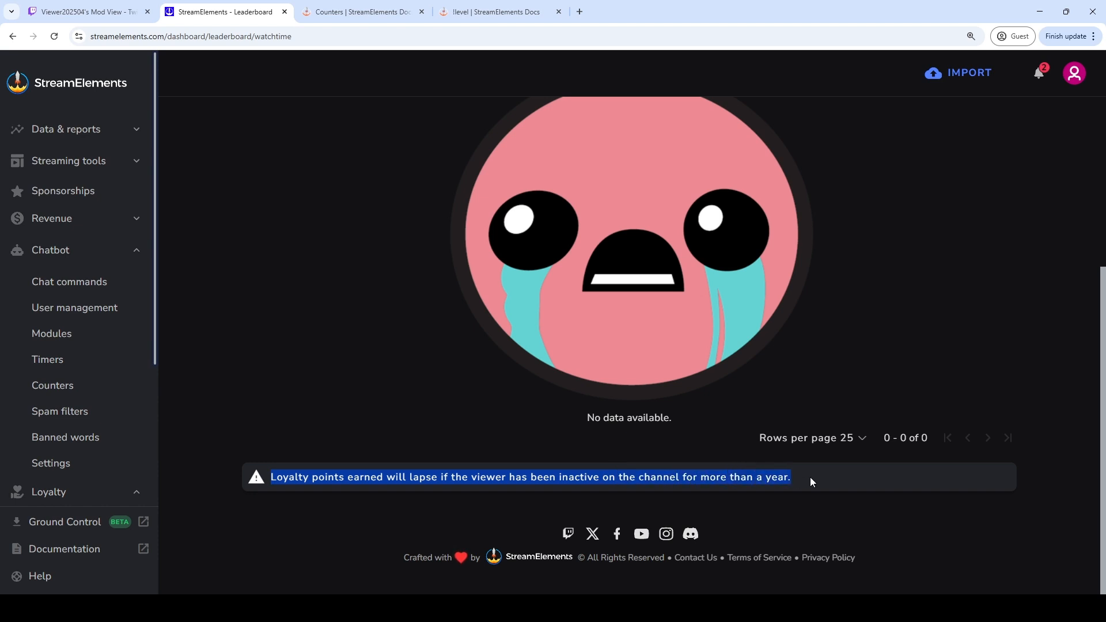
triple_click(778, 476)
key(ctrl+minus)
key(ctrl+minus)
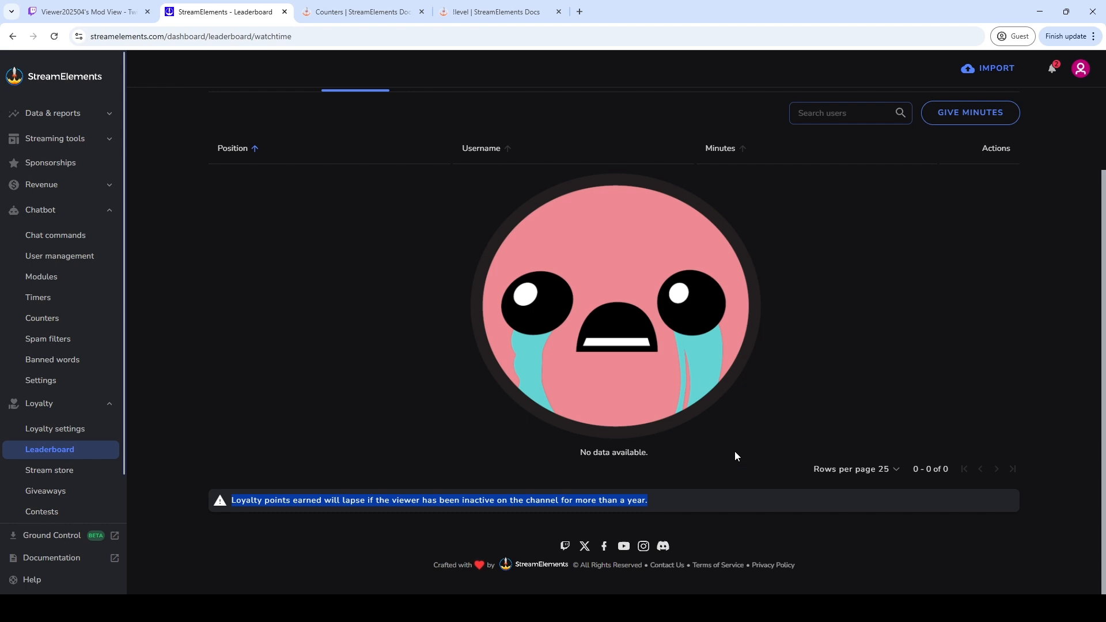
click(41, 380)
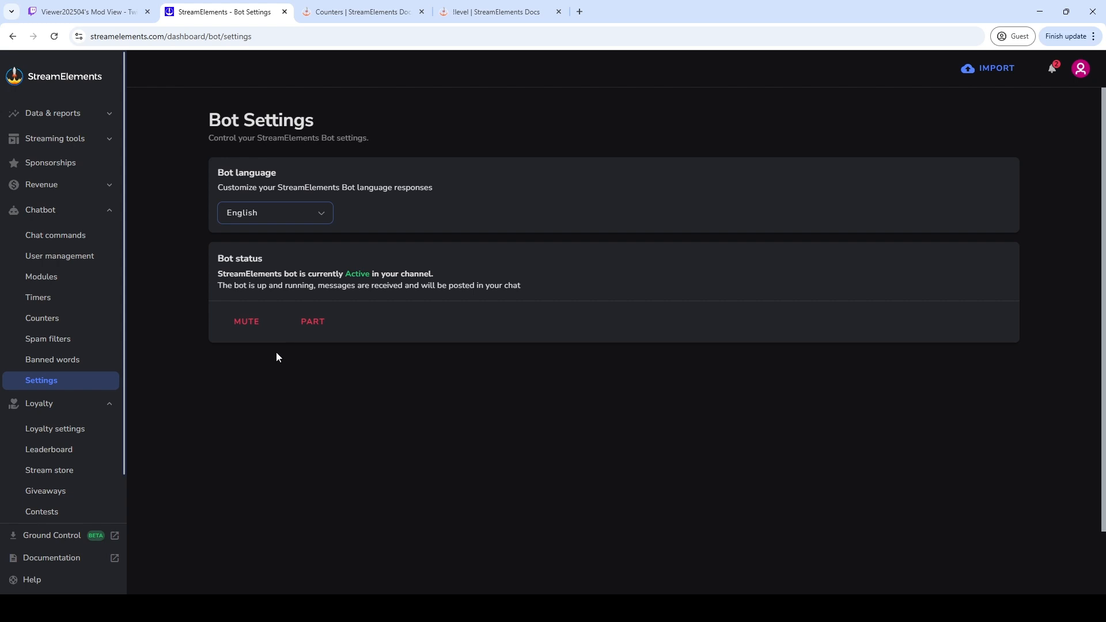
On the Giveaways page, give everyone their first ticket free, with a ticket cost of 0 and a maximum of 100 tickets per user
click(62, 493)
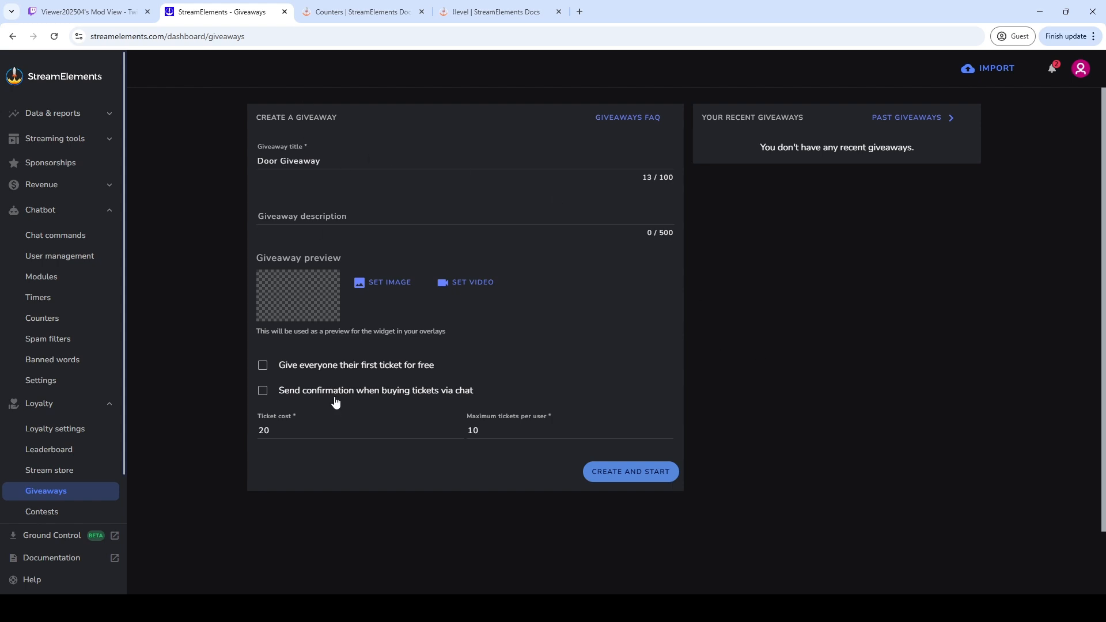
click(411, 366)
double_click(291, 432)
click(470, 433)
click(304, 430)
drag(316, 431, 202, 442)
text(0)
key(Tab)
click(499, 433)
text(0)
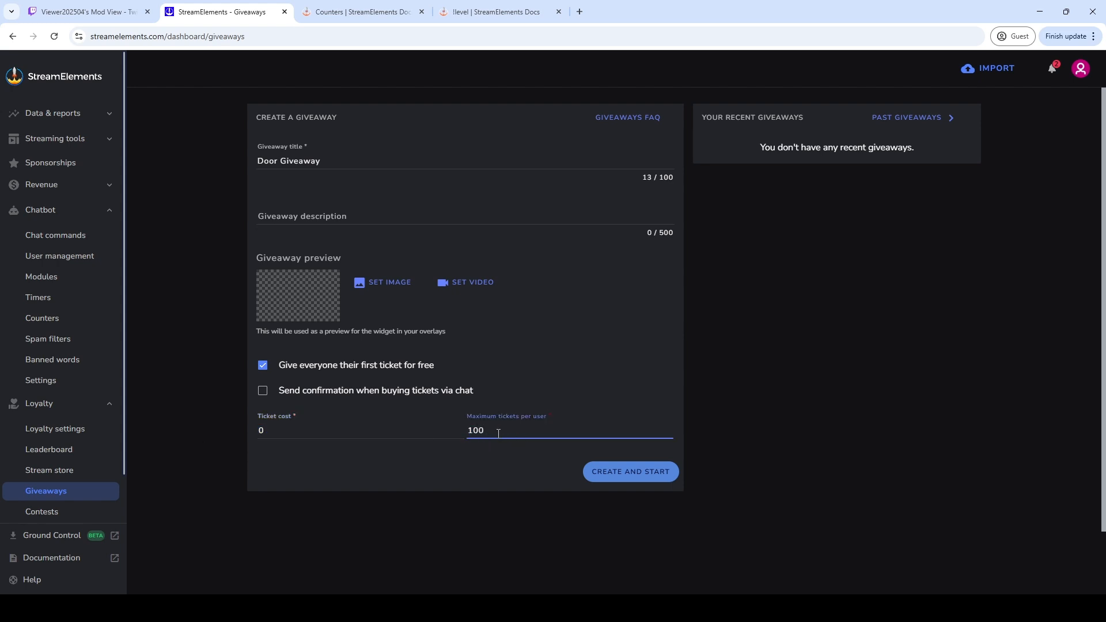
click(527, 491)
Title the giveaway "V-Bucks Giveaway" and describe it as "Buy tickets during June, there will be a 1000 V-Bucks giveaway on 30th June."
double_click(269, 168)
text(V-Rucks)
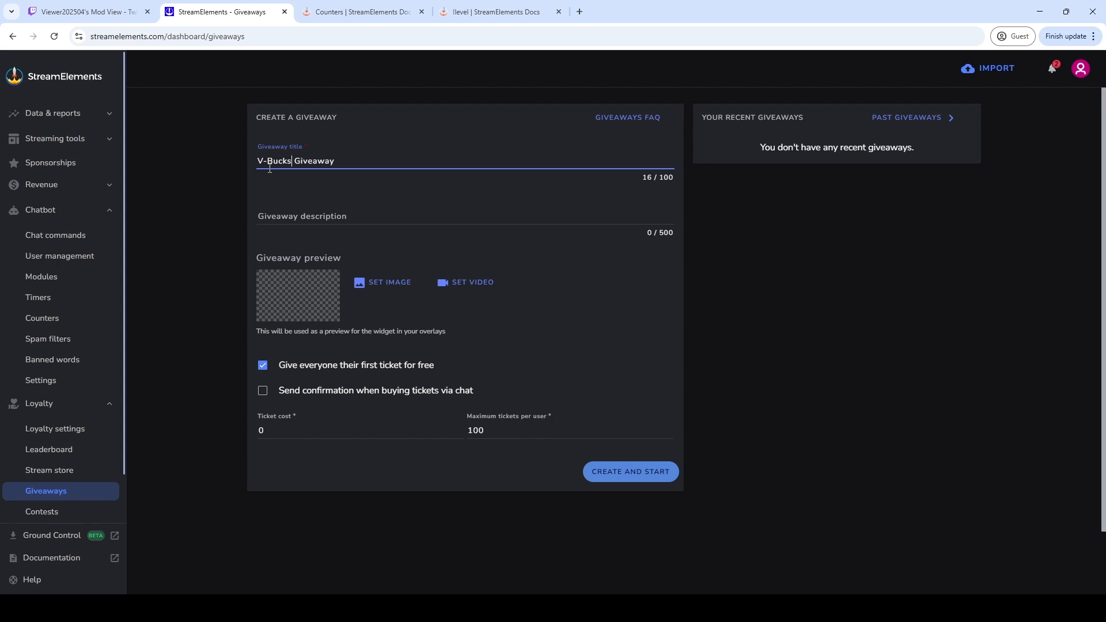
click(347, 217)
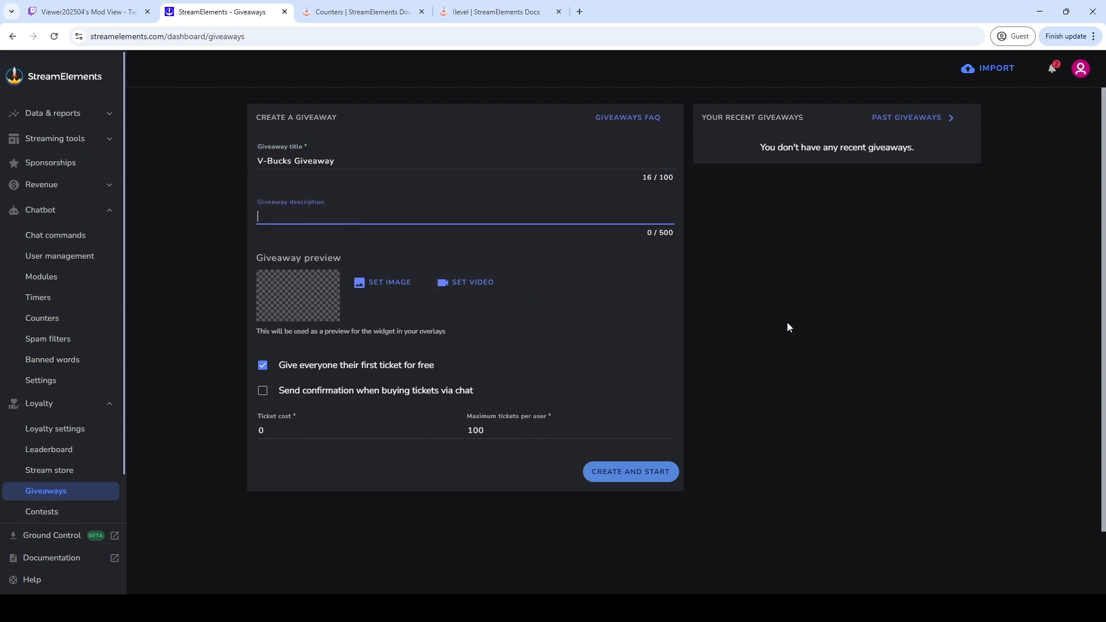
text(Buy tickets  during June, there will bve)
key(BackSpace)
key(BackSpace)
text(e a)
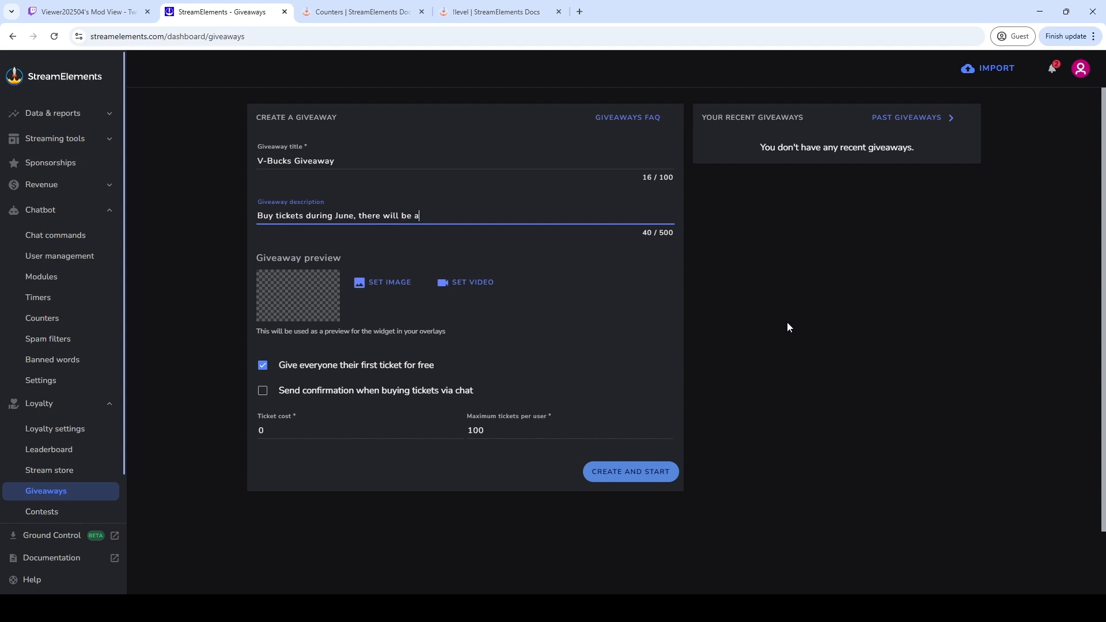
text( 1000 V-Bucks giveaway on 30th  June)
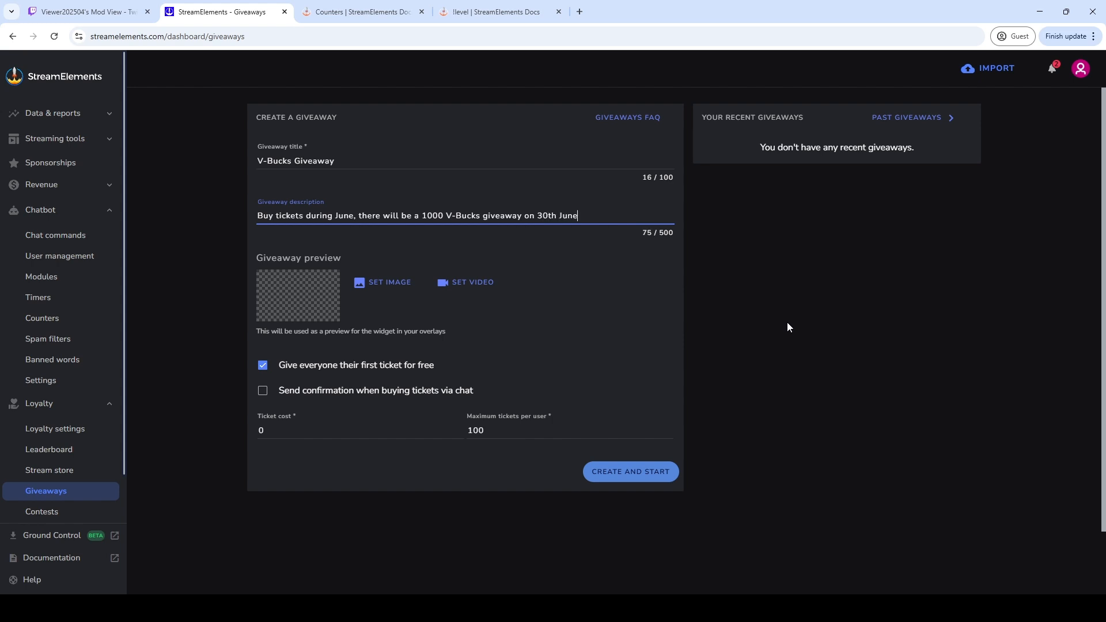
drag(814, 315, 810, 314)
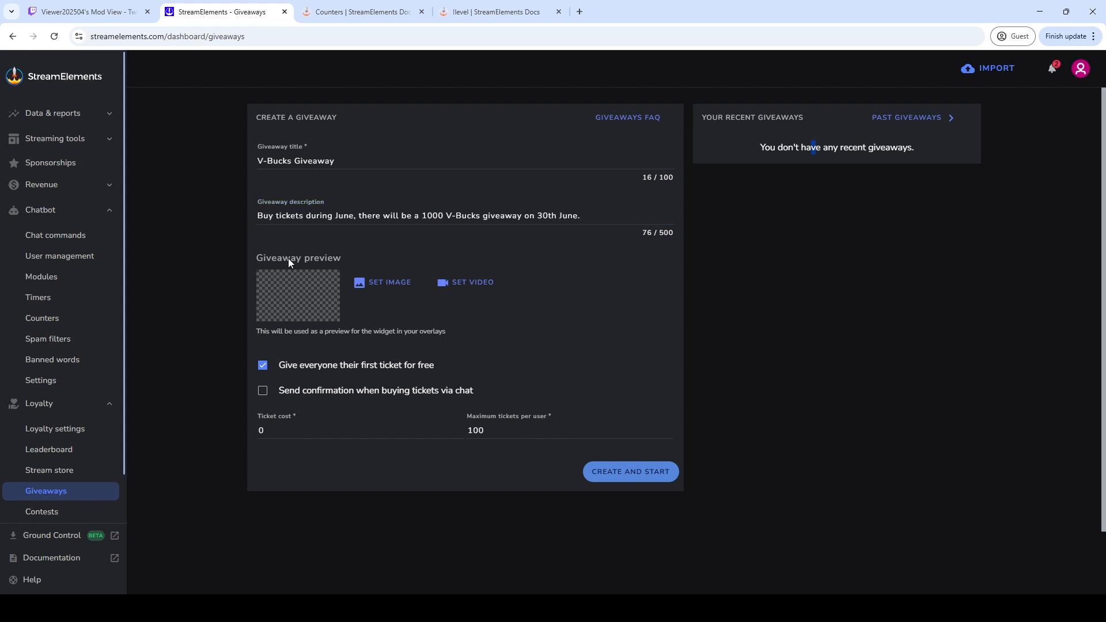
Read the giveaway preview note and the Subscriber Luck section of the Giveaways FAQ, and close the FAQ
drag(258, 258, 348, 257)
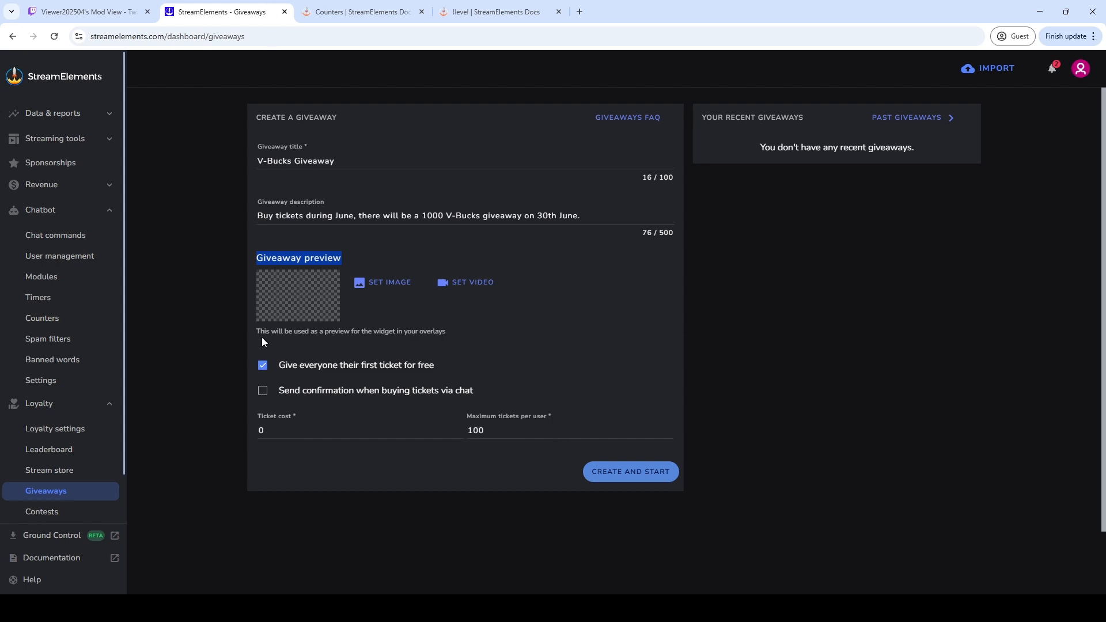
drag(257, 336, 441, 333)
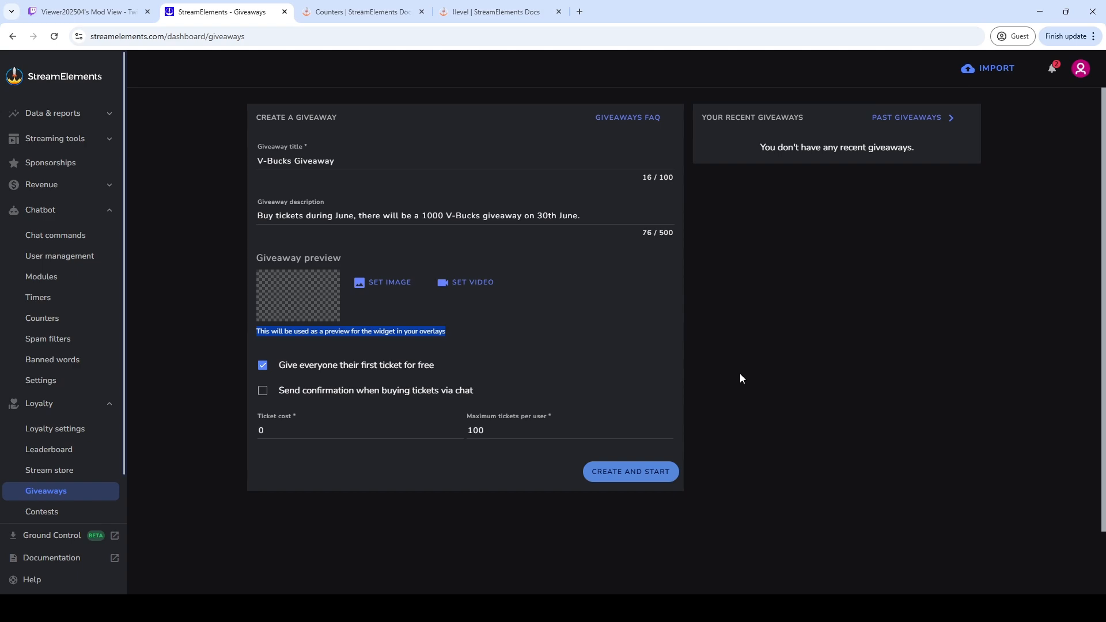
click(623, 117)
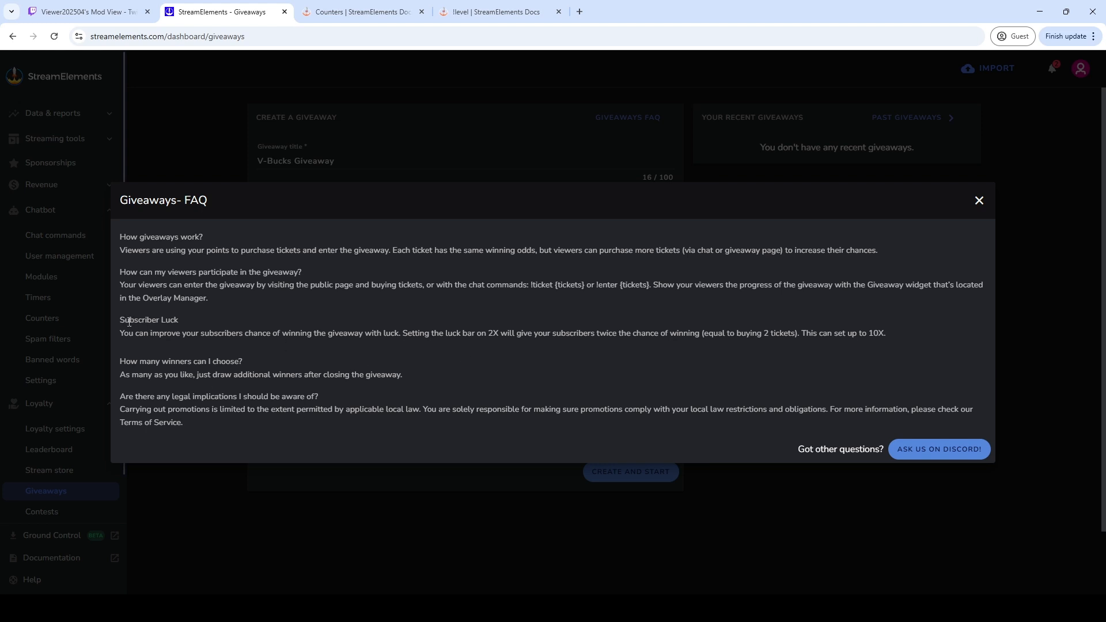
drag(119, 320, 210, 322)
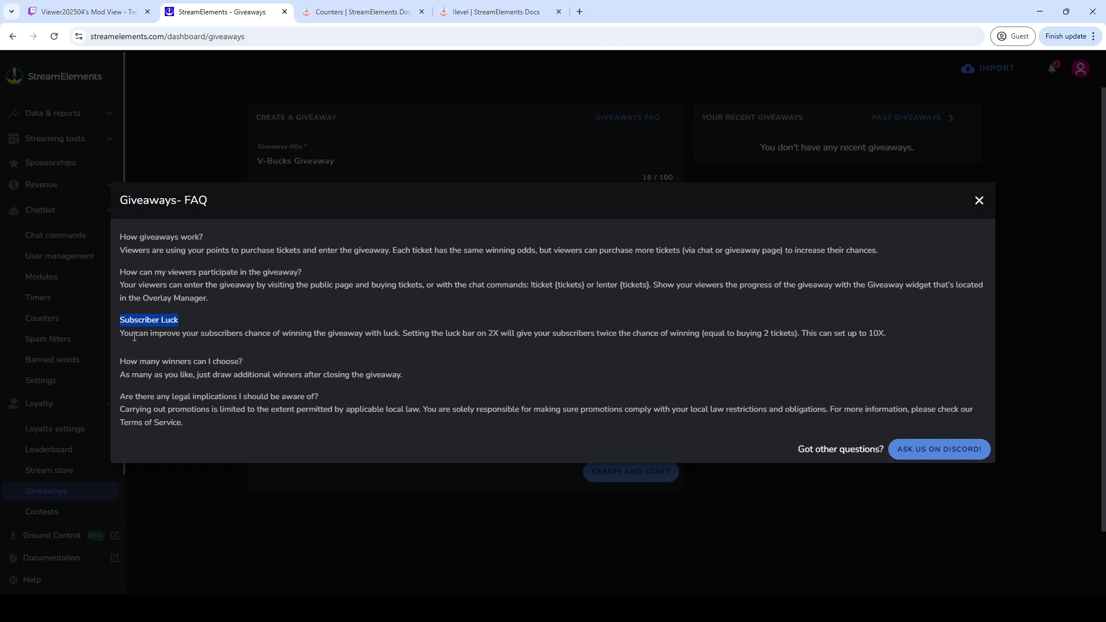
drag(439, 333, 539, 333)
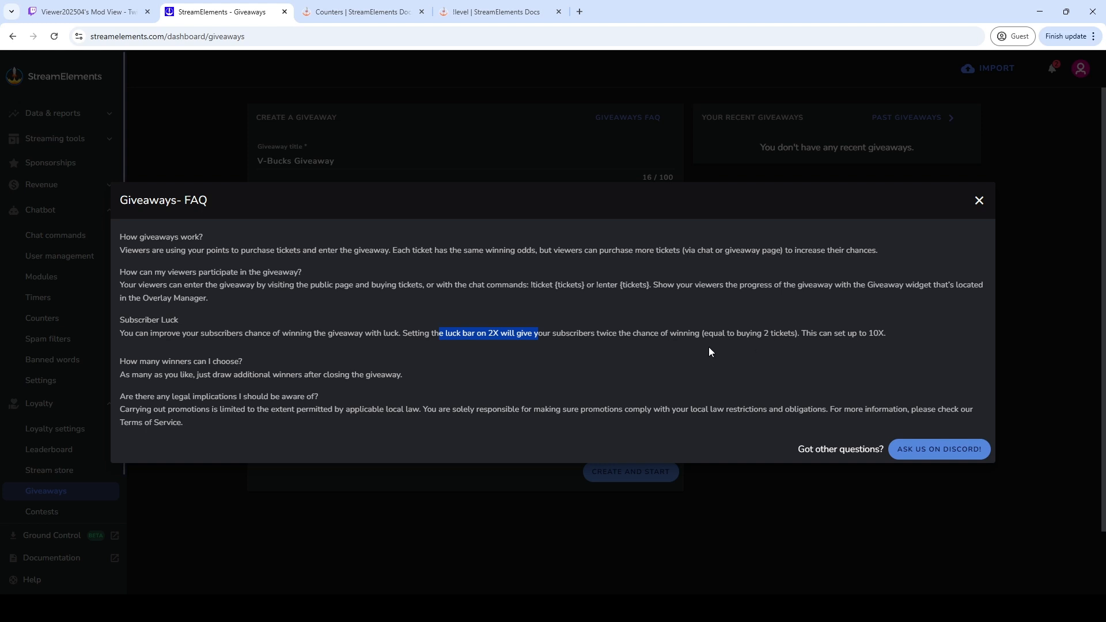
mouse_move(801, 333)
mouse_down()
mouse_move(927, 324)
mouse_move(800, 331)
mouse_up()
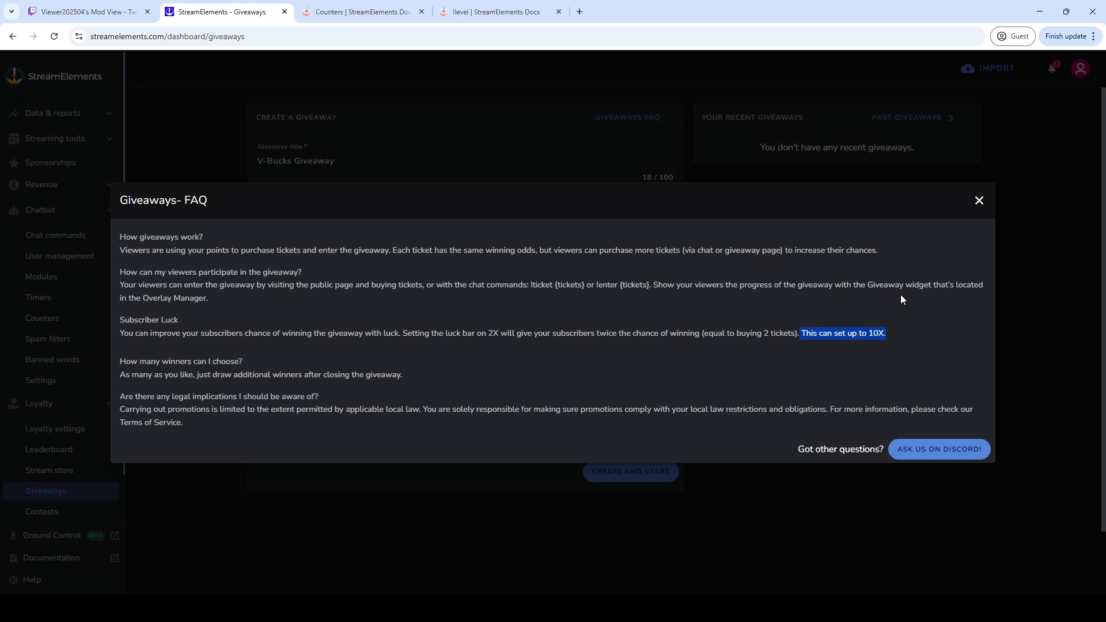
click(978, 201)
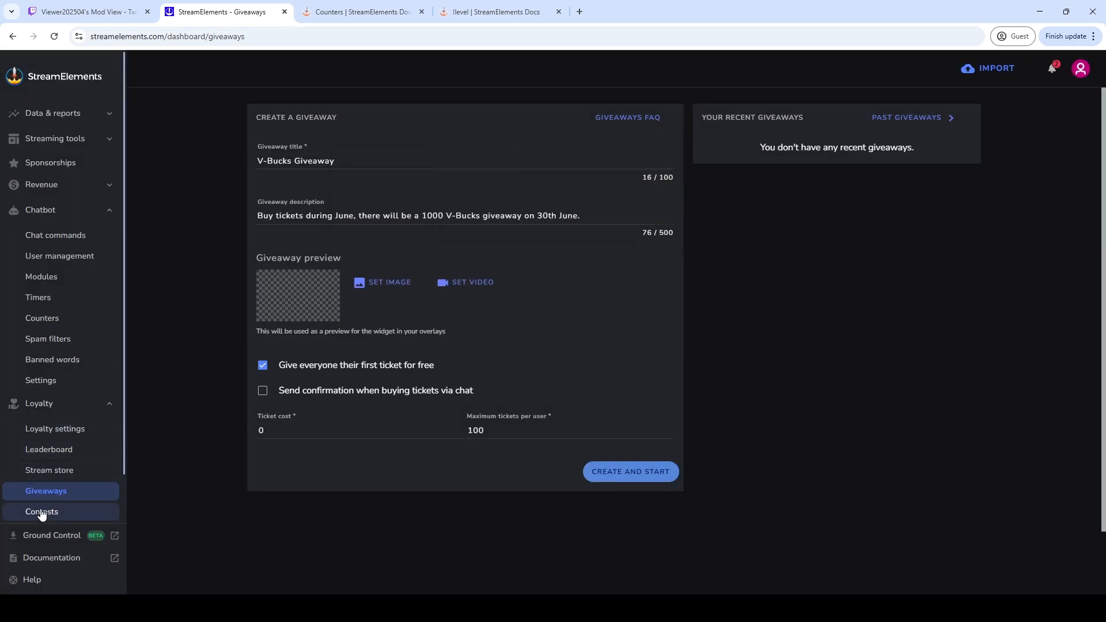
Open the Contests page, read the contest rules FAQ, and close it
scroll(42, 507, down, 1)
click(50, 462)
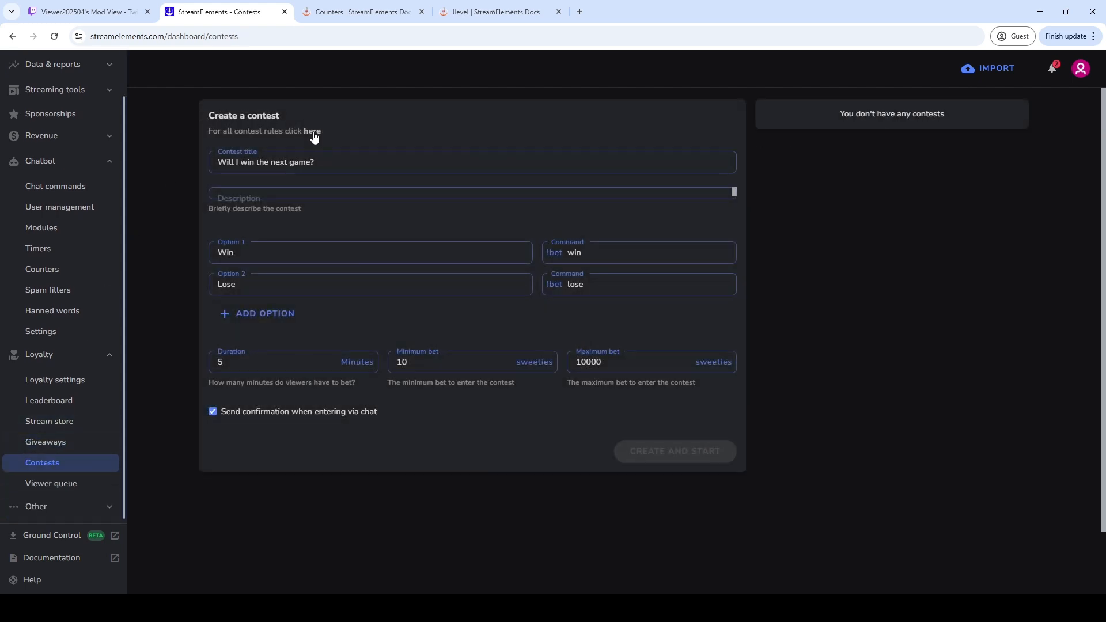
click(312, 132)
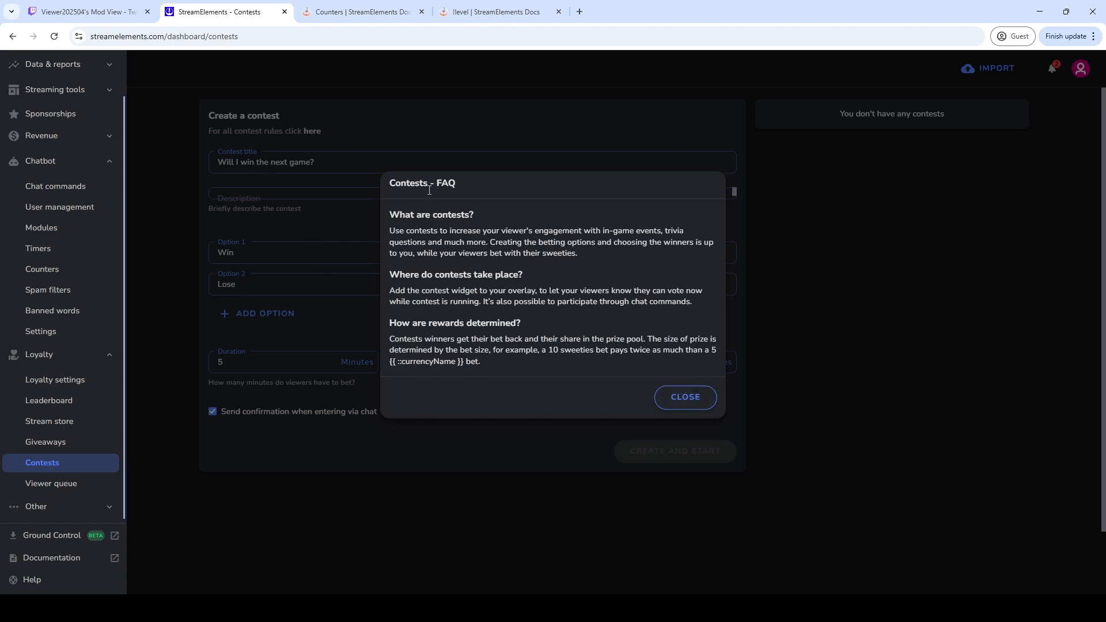
click(685, 398)
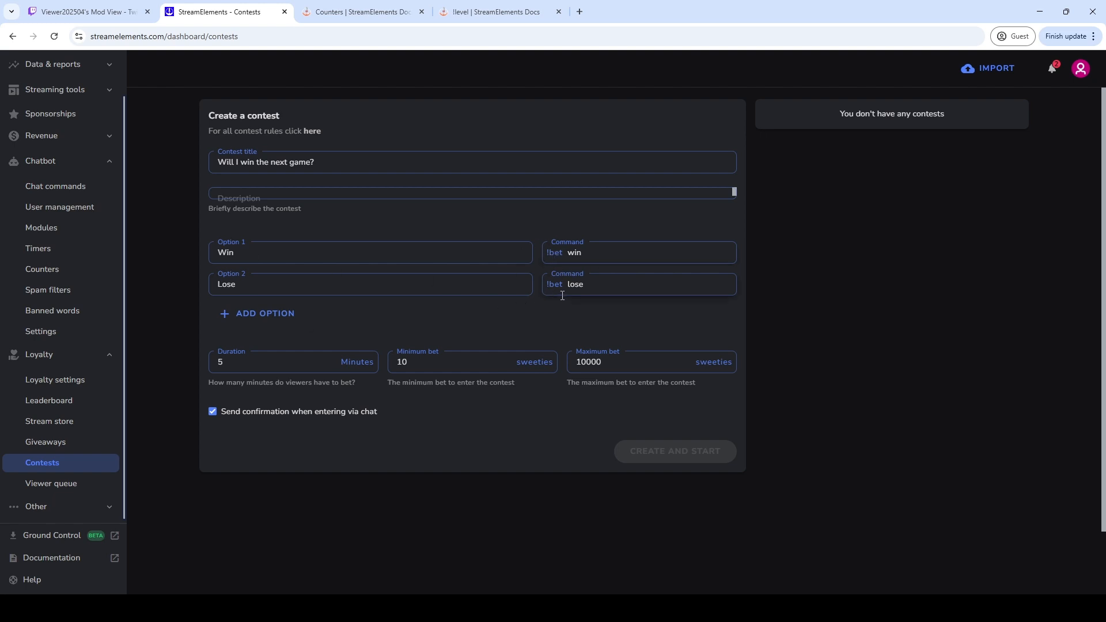
Try adding a third betting option to the contest, remove it, and review the duration and bet limit fields
click(247, 313)
click(724, 315)
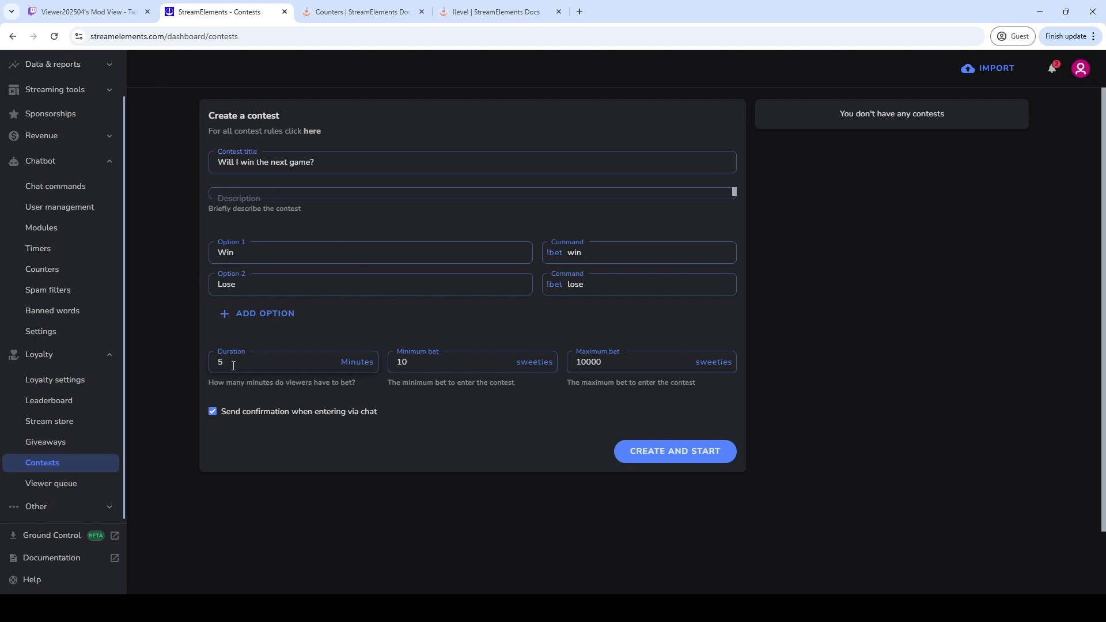
drag(215, 384, 690, 398)
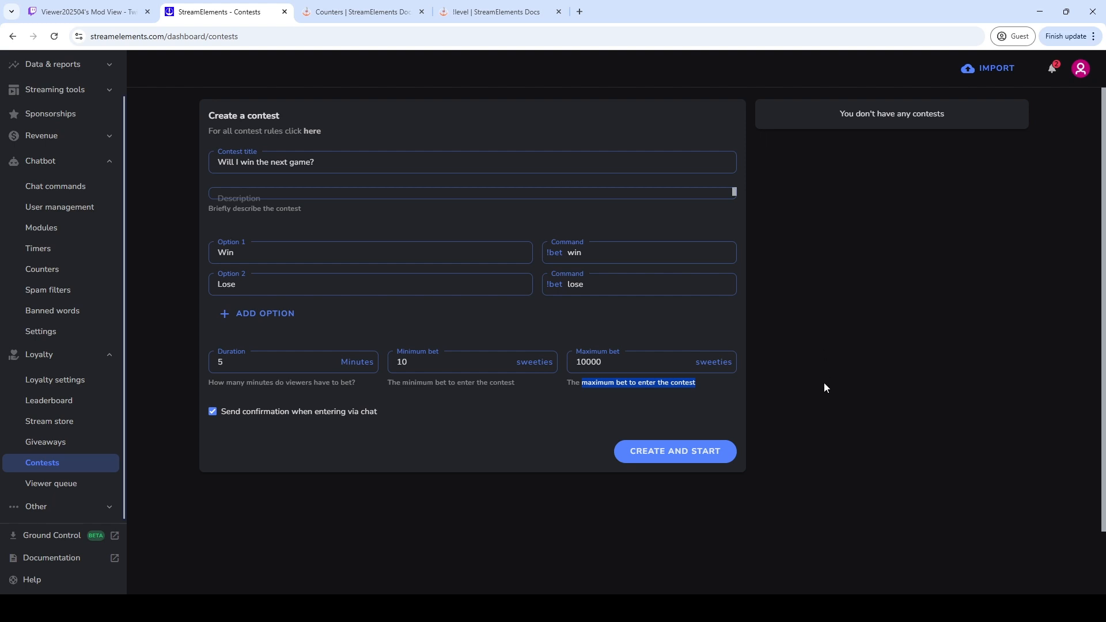
Open the Viewer Queue page and review its settings and participant lists
click(66, 484)
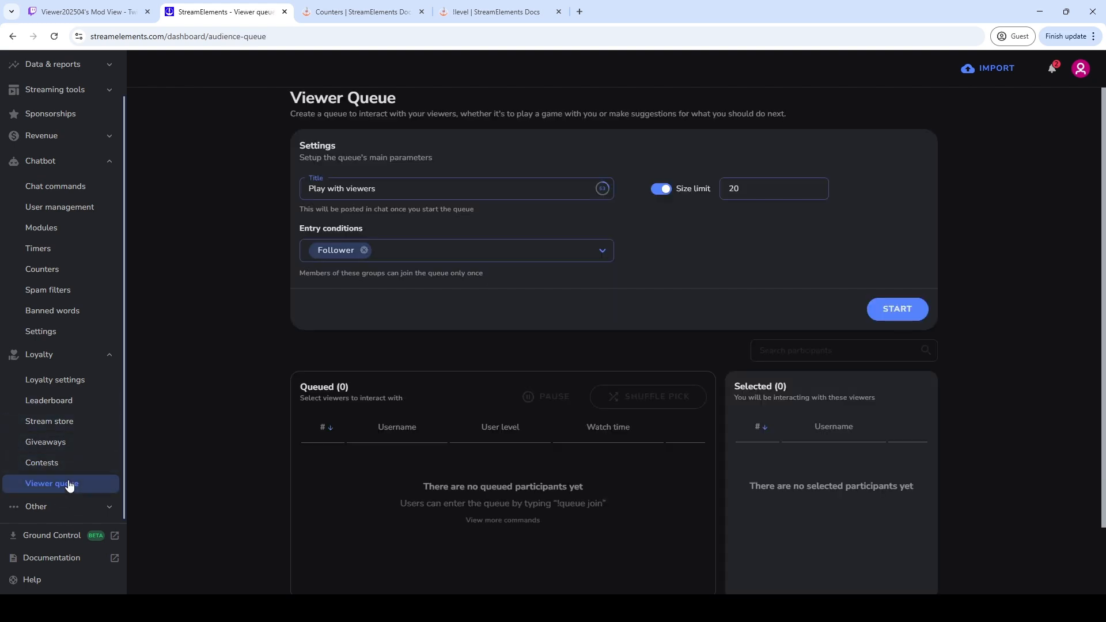
scroll(562, 436, down, 2)
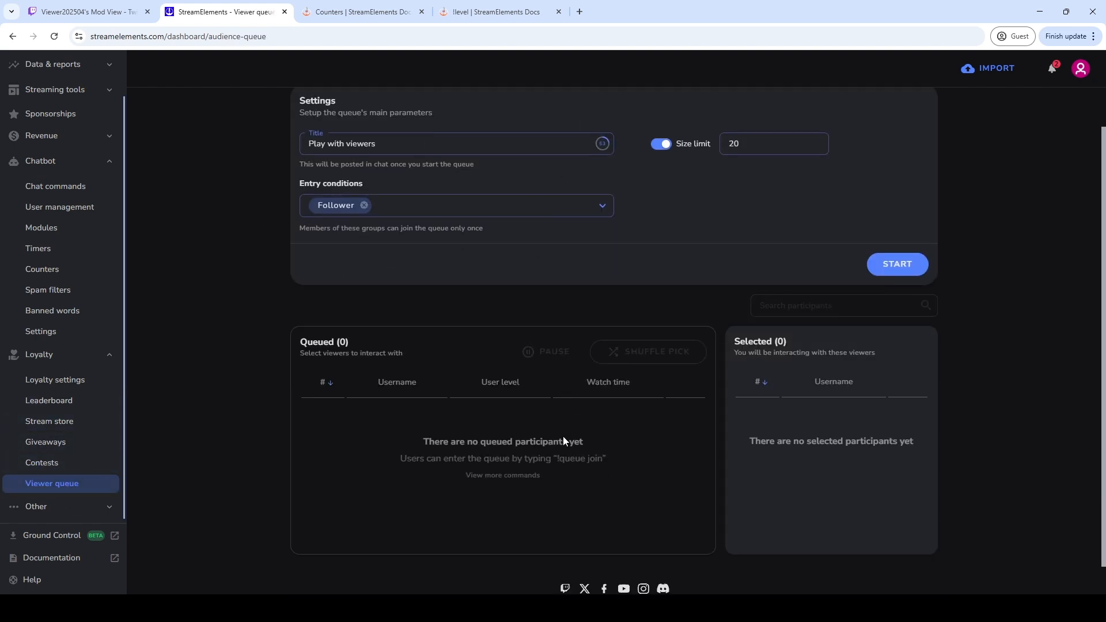
scroll(563, 426, up, 2)
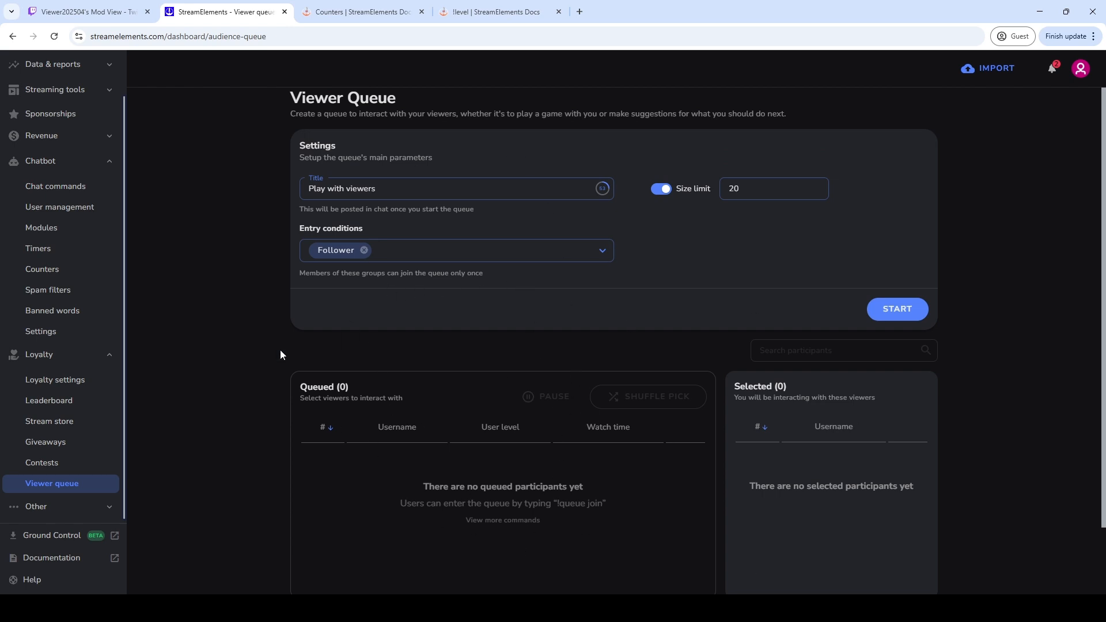
Search the default chat commands for "queue", view the !queue command's supported sub-commands, and close the search
click(54, 191)
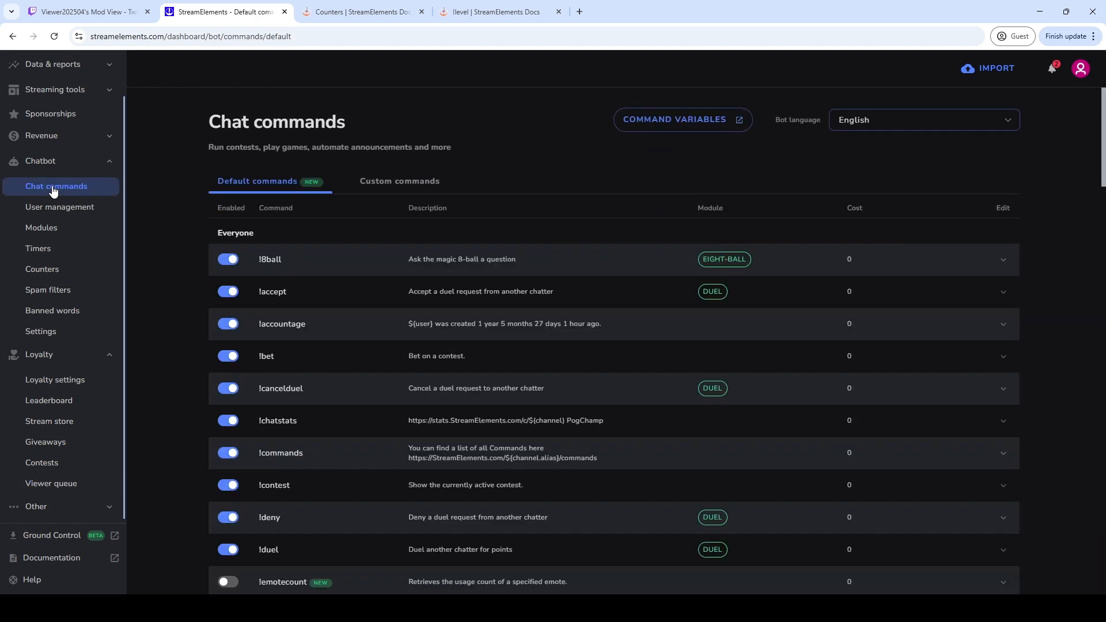
key(ctrl+f)
text(view)
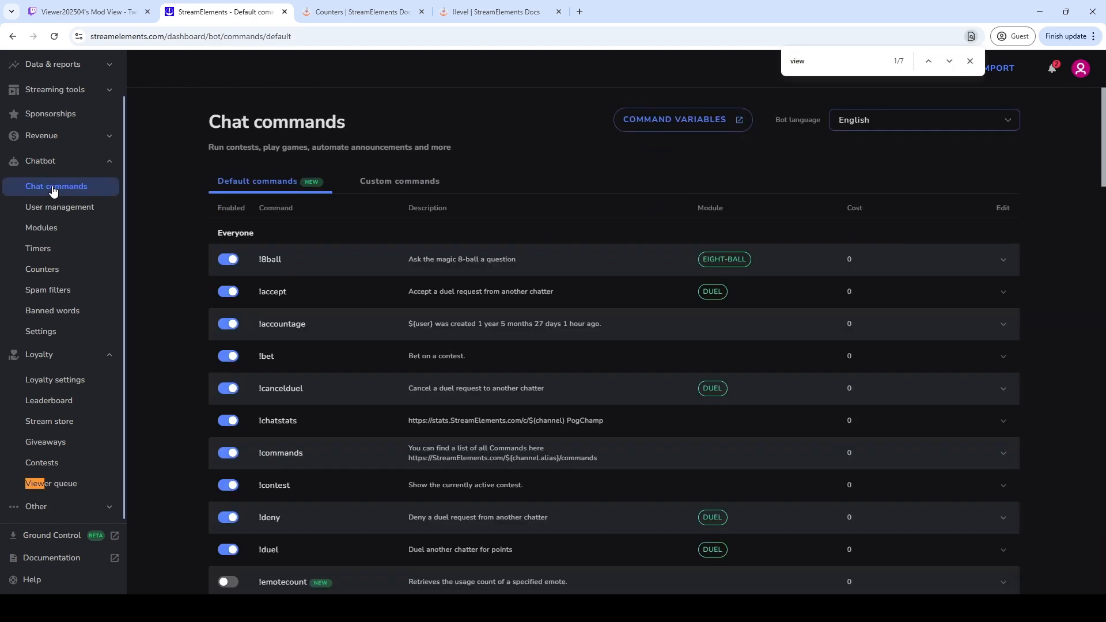
key(ctrl+a)
text(queue)
key(Return)
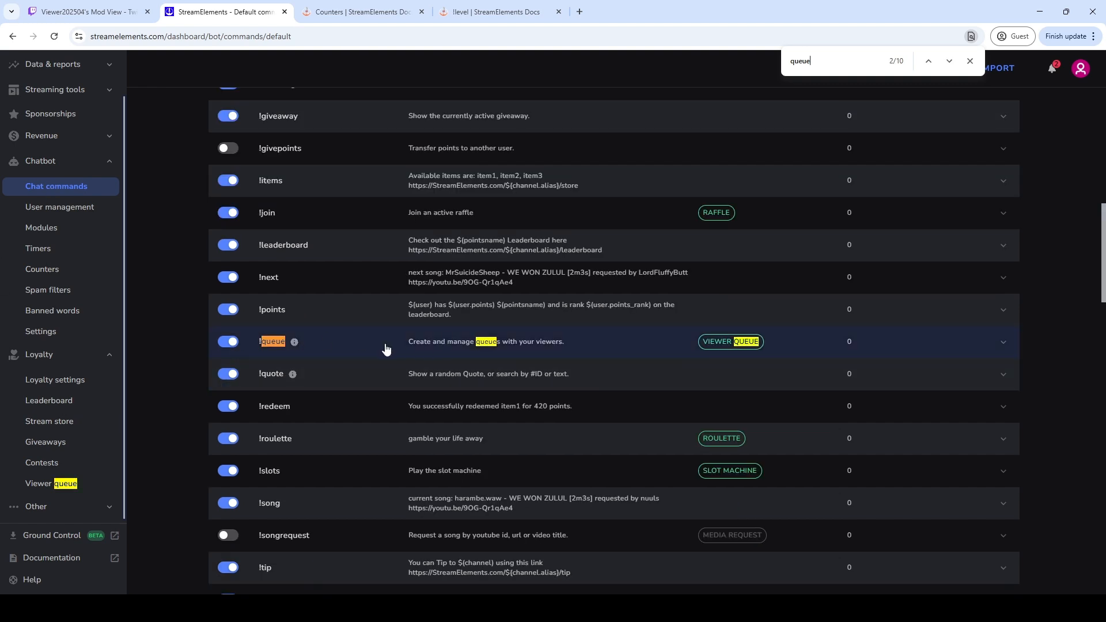
mouse_move(295, 345)
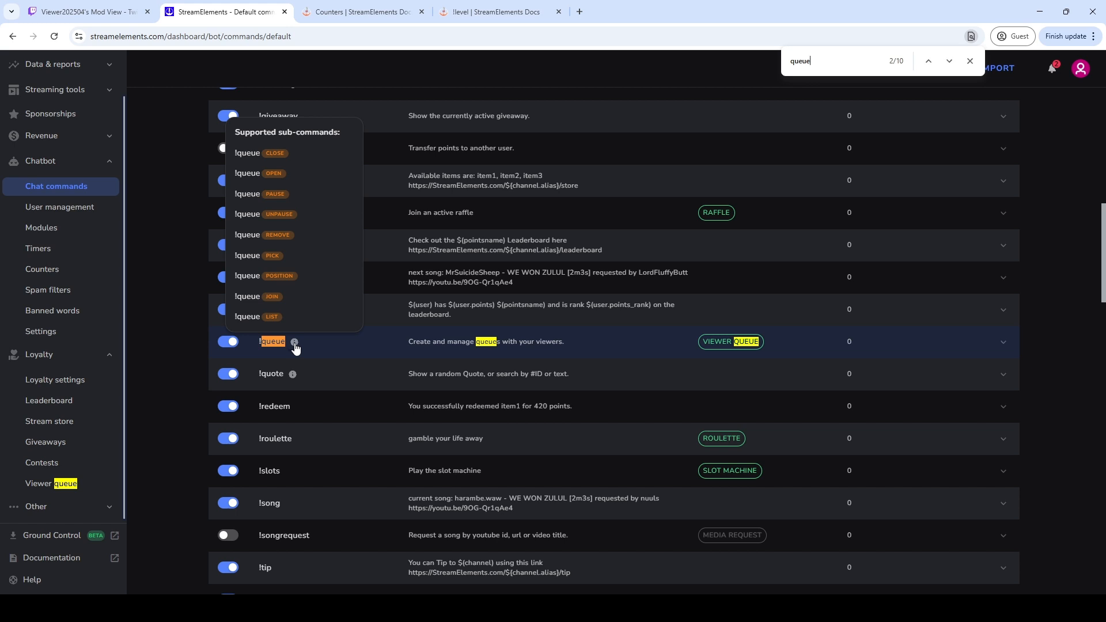
click(970, 61)
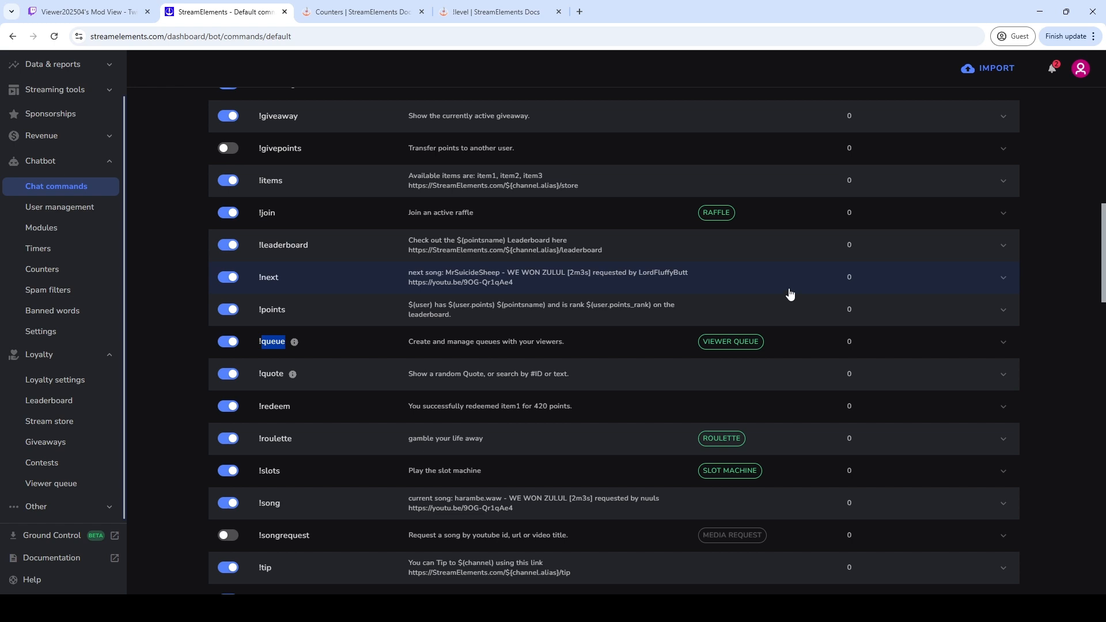
click(184, 337)
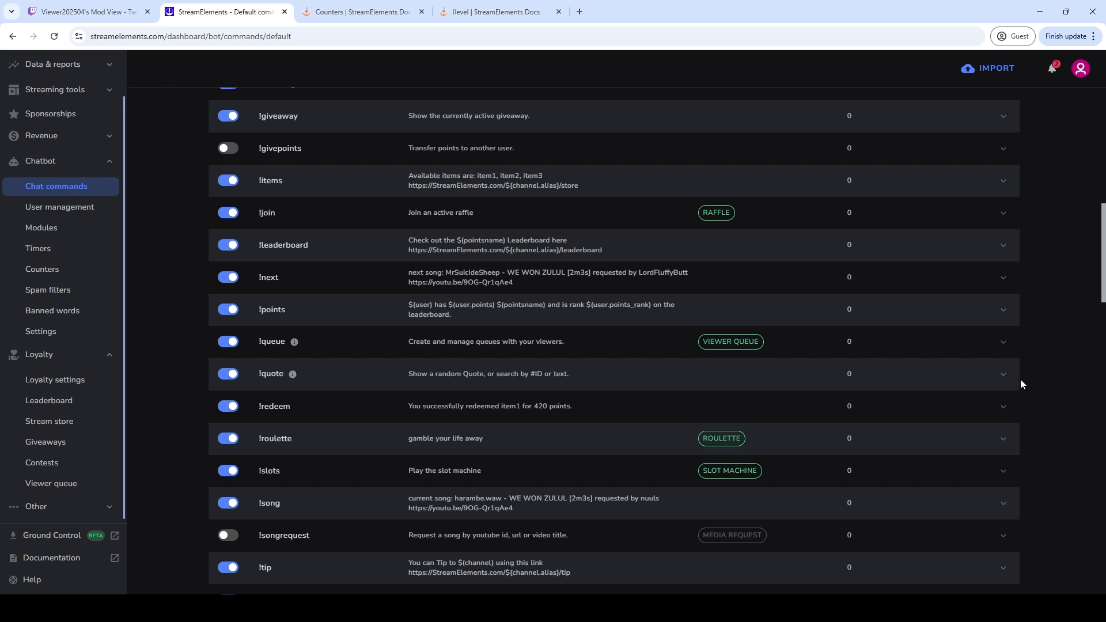
scroll(471, 424, down, 1)
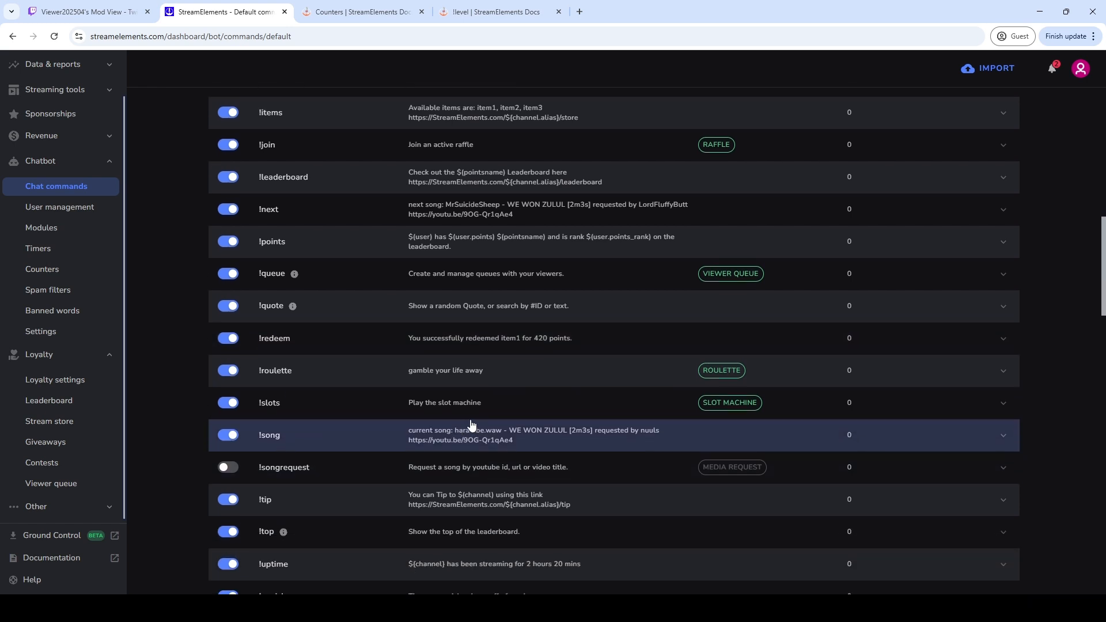
scroll(471, 424, down, 1)
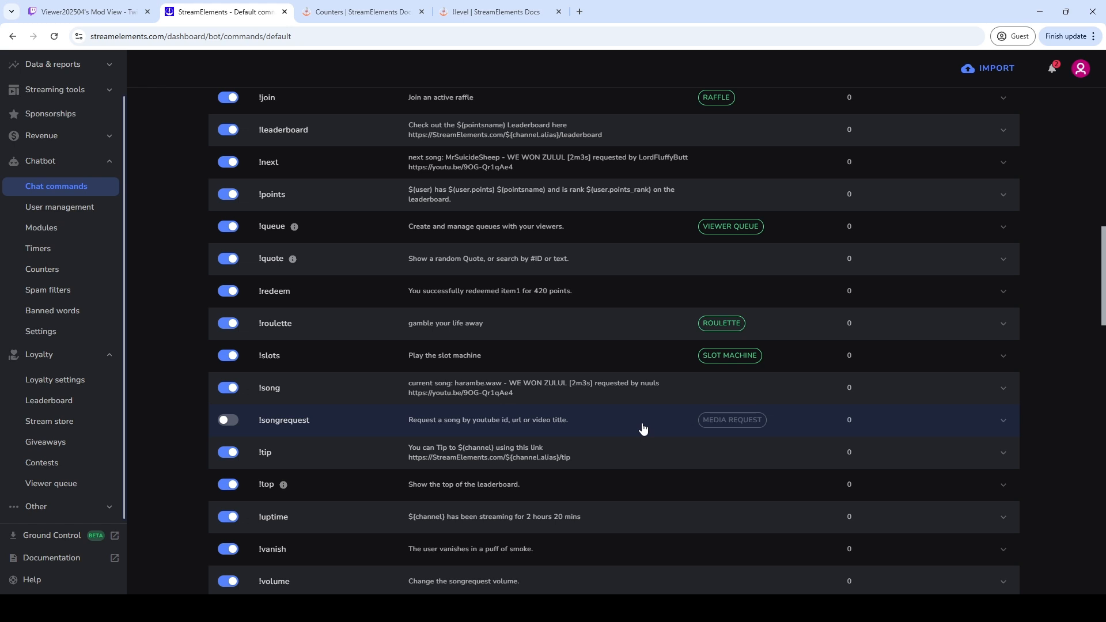
Open the Timers page, add a new timer, and review its name and response message fields
scroll(86, 408, up, 1)
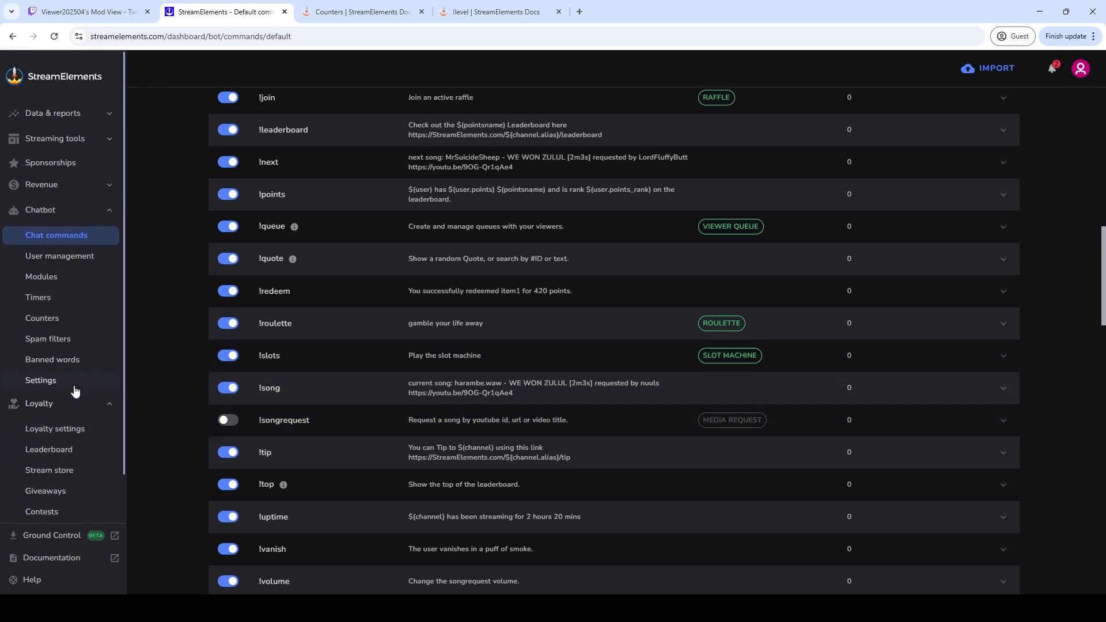
click(47, 302)
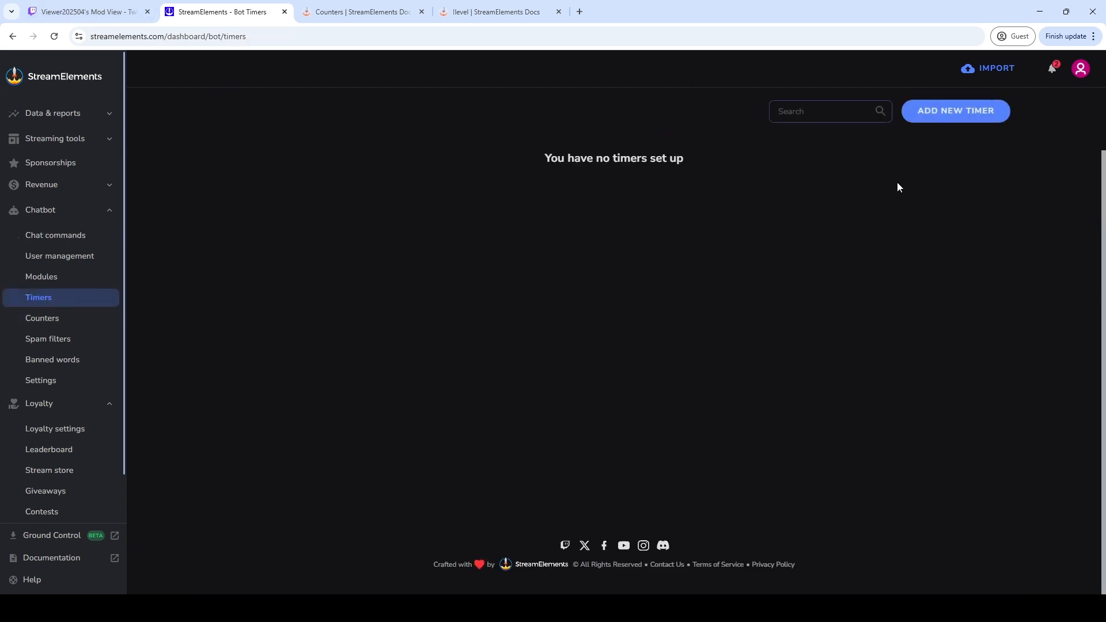
click(956, 111)
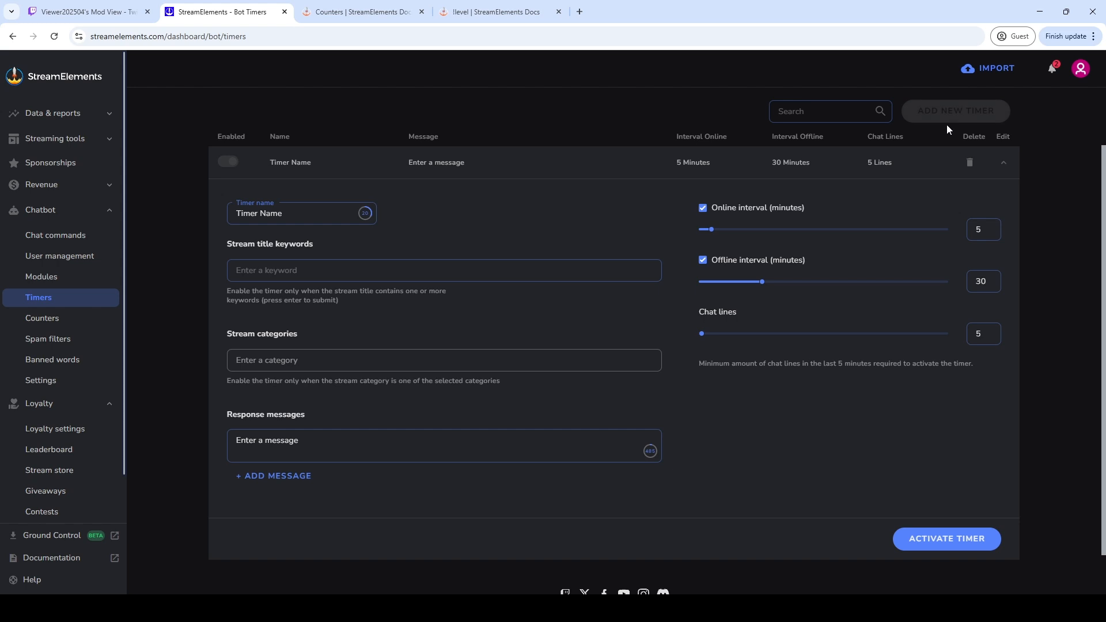
drag(285, 214, 234, 219)
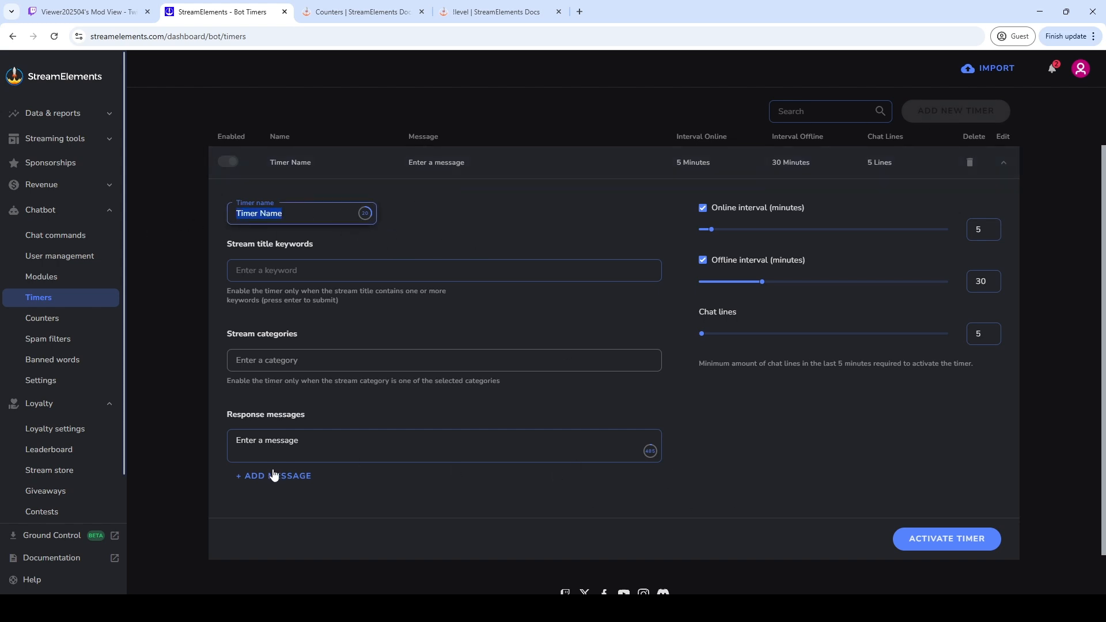
click(327, 458)
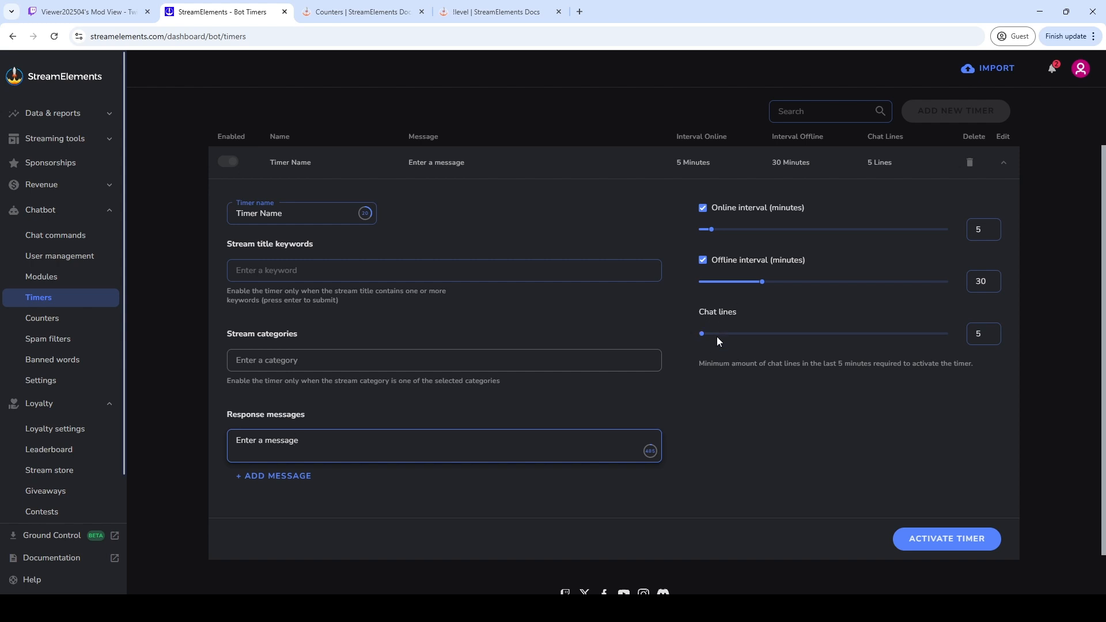
Read the explanations of the timer's minimum chat lines and stream categories, and delete the timer
drag(692, 369, 1001, 377)
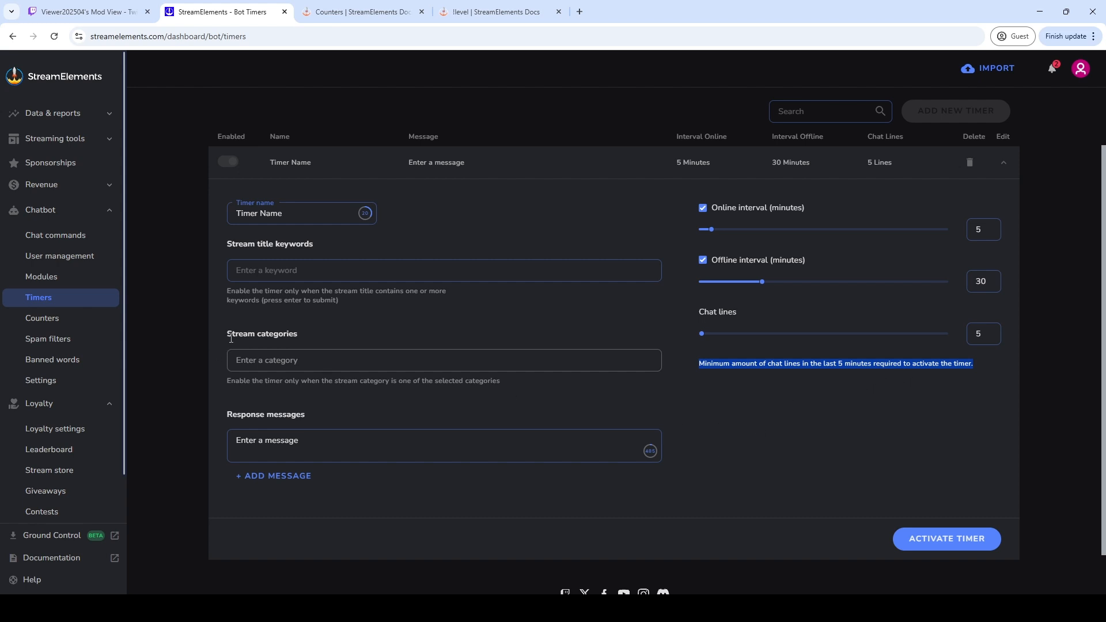
drag(234, 381, 522, 383)
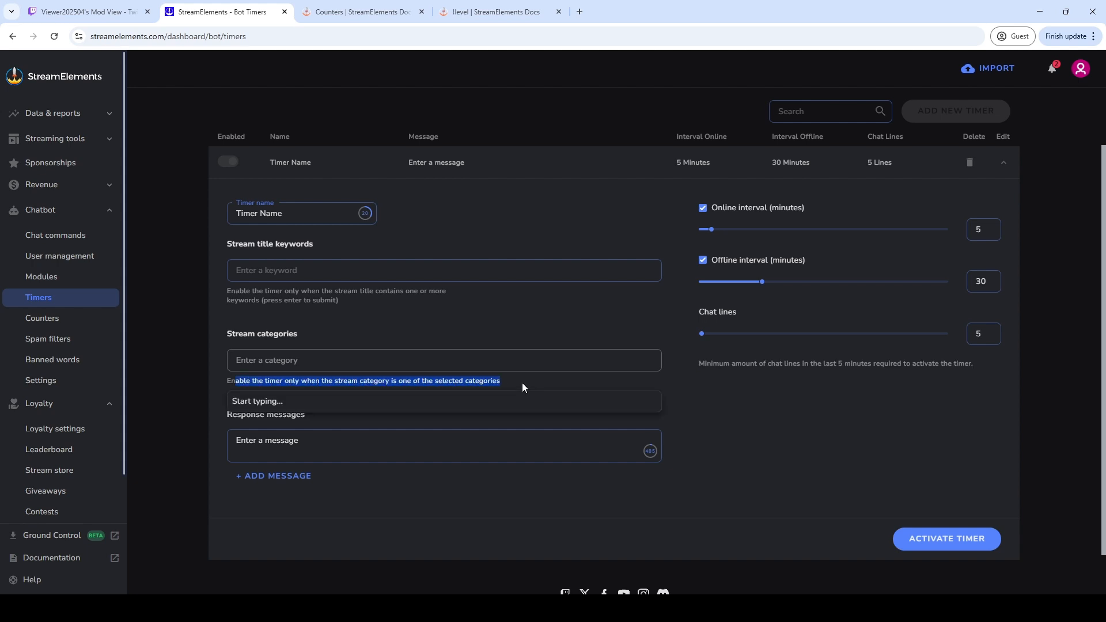
click(723, 412)
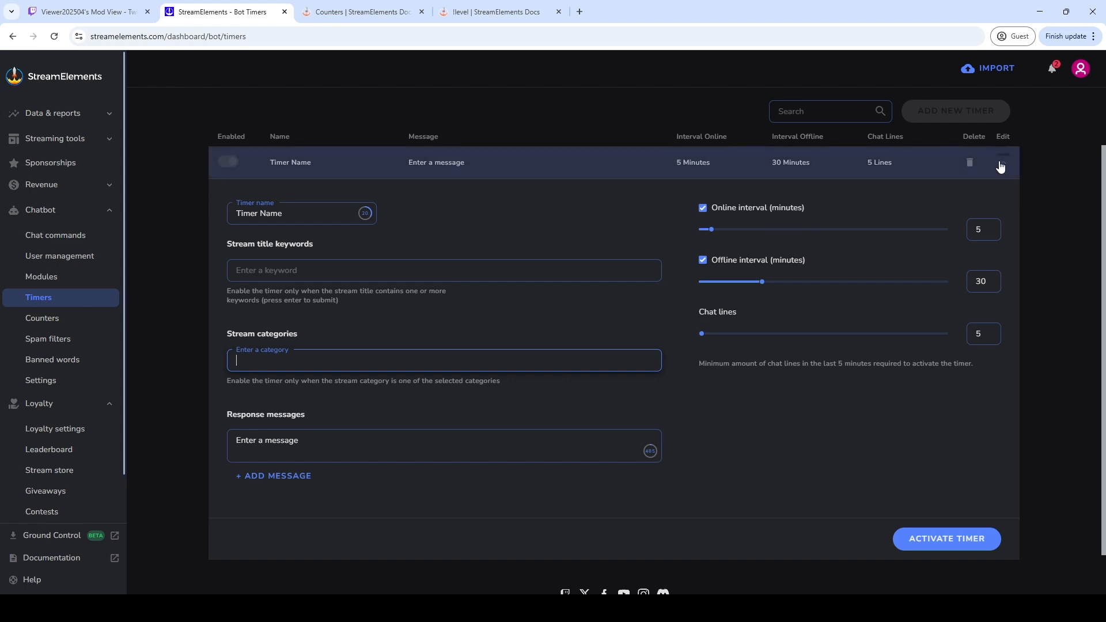
click(970, 163)
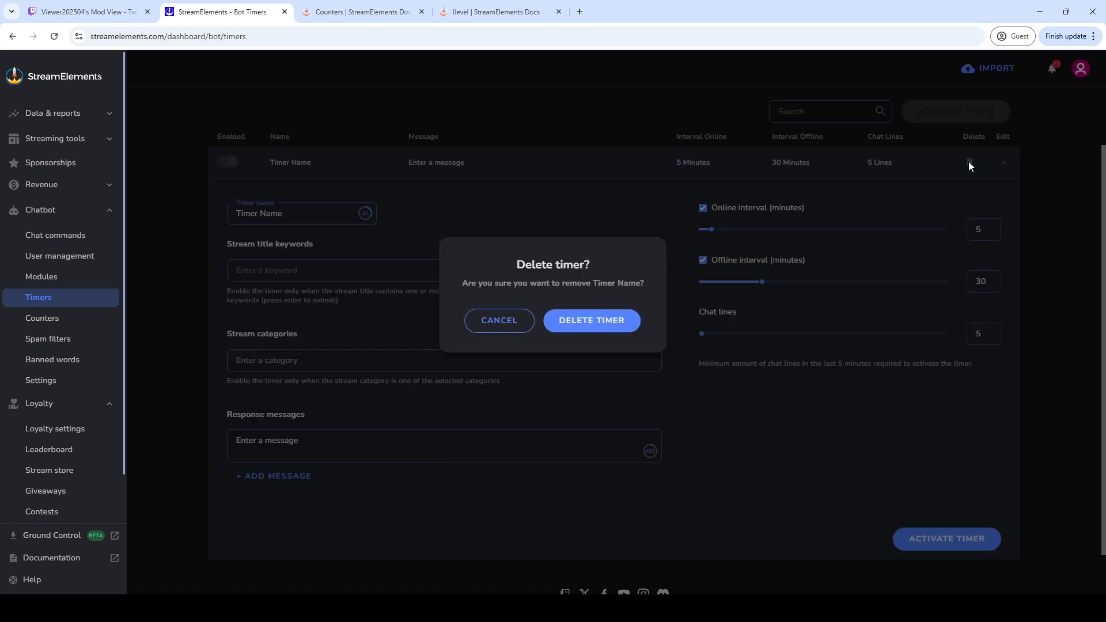
click(621, 317)
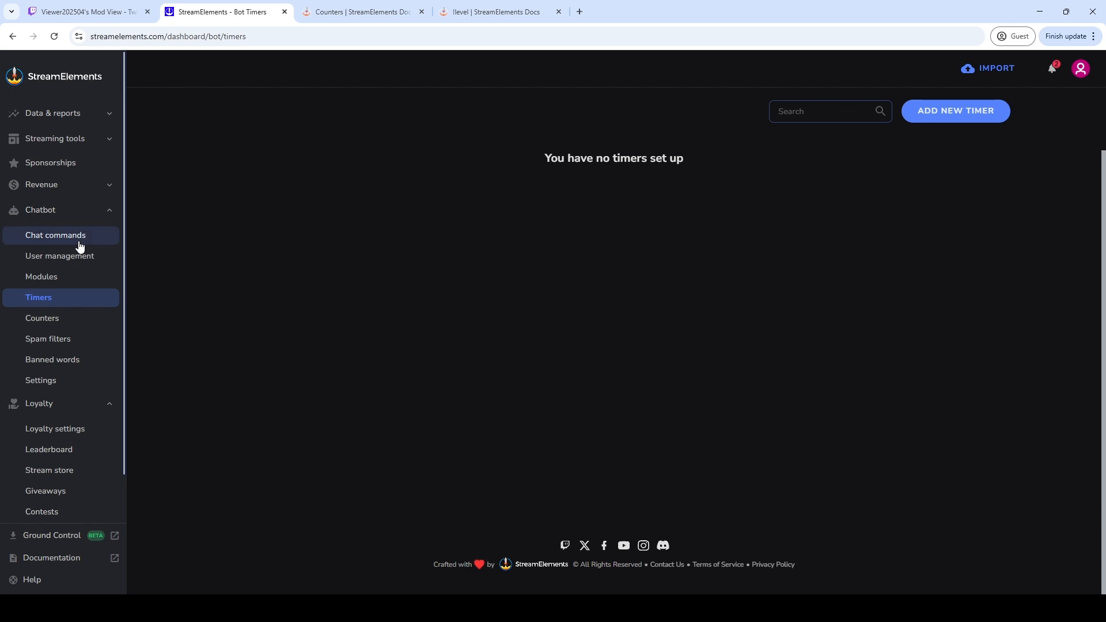
Open the channel's Chatstats page, glance at the Twitch Mod View chat, and return to the Bot Timers page
scroll(98, 405, down, 1)
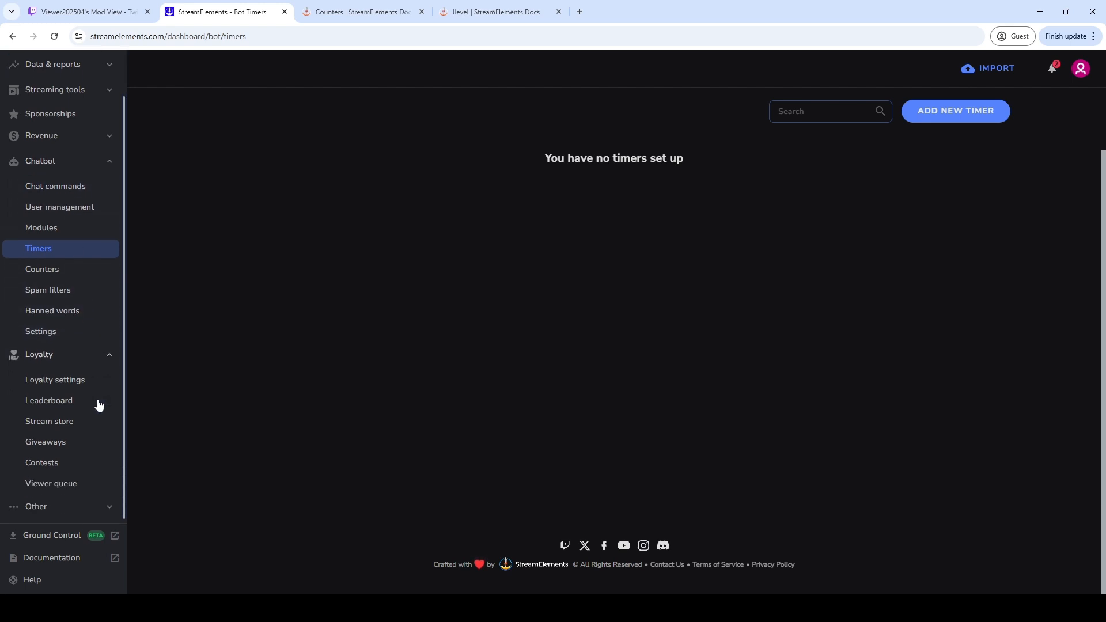
click(108, 507)
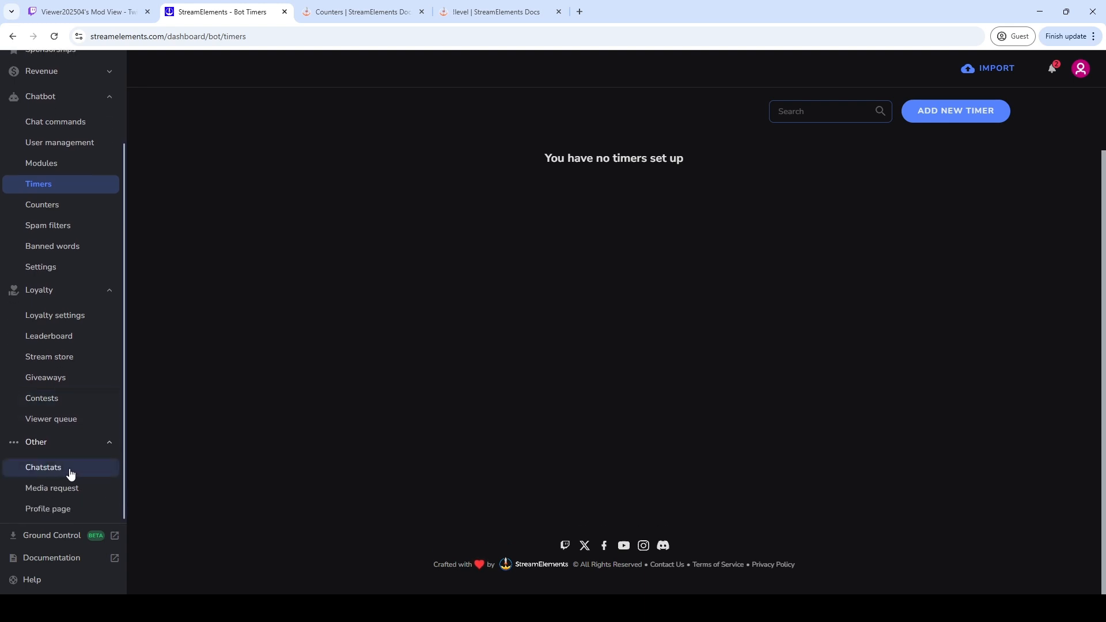
click(43, 467)
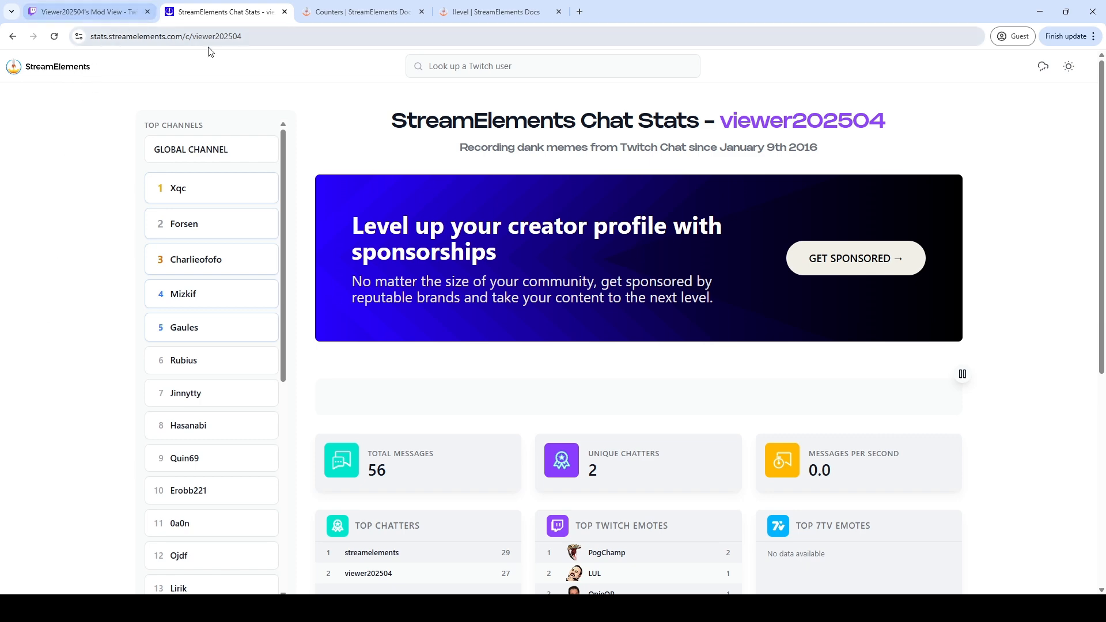
click(106, 14)
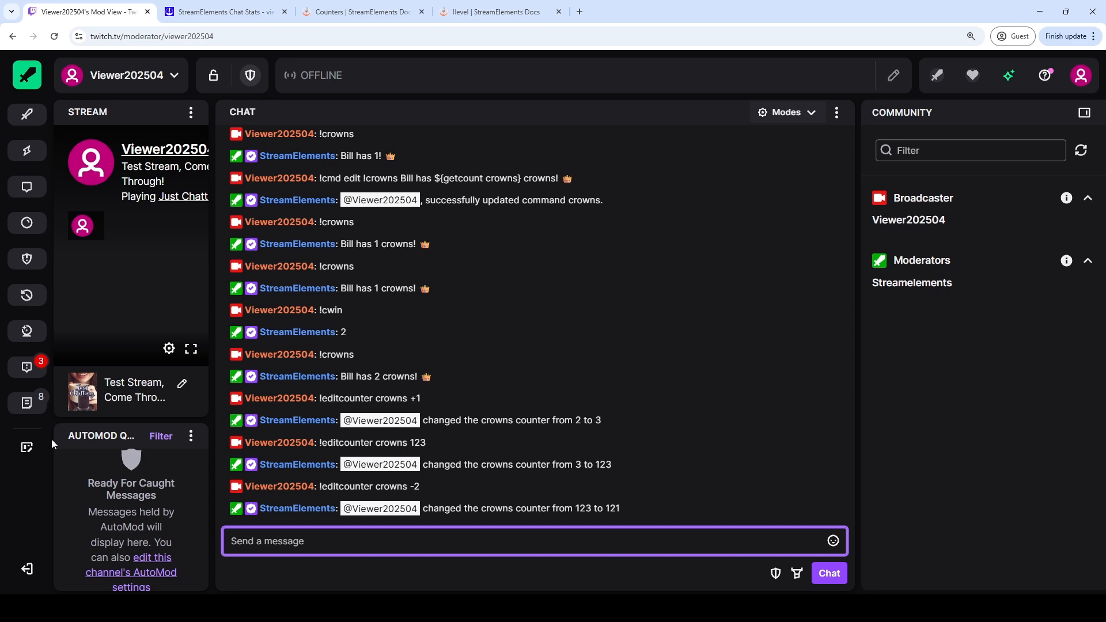
click(213, 12)
click(12, 36)
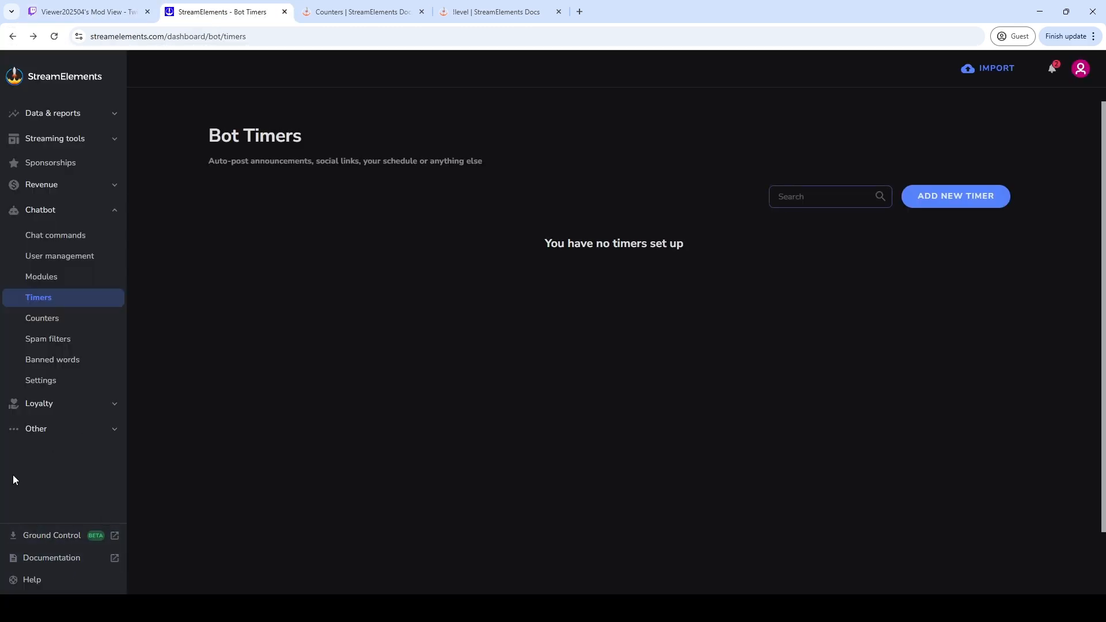
Open the channel's Chatstats page in a separate browser tab and examine its web address
click(77, 432)
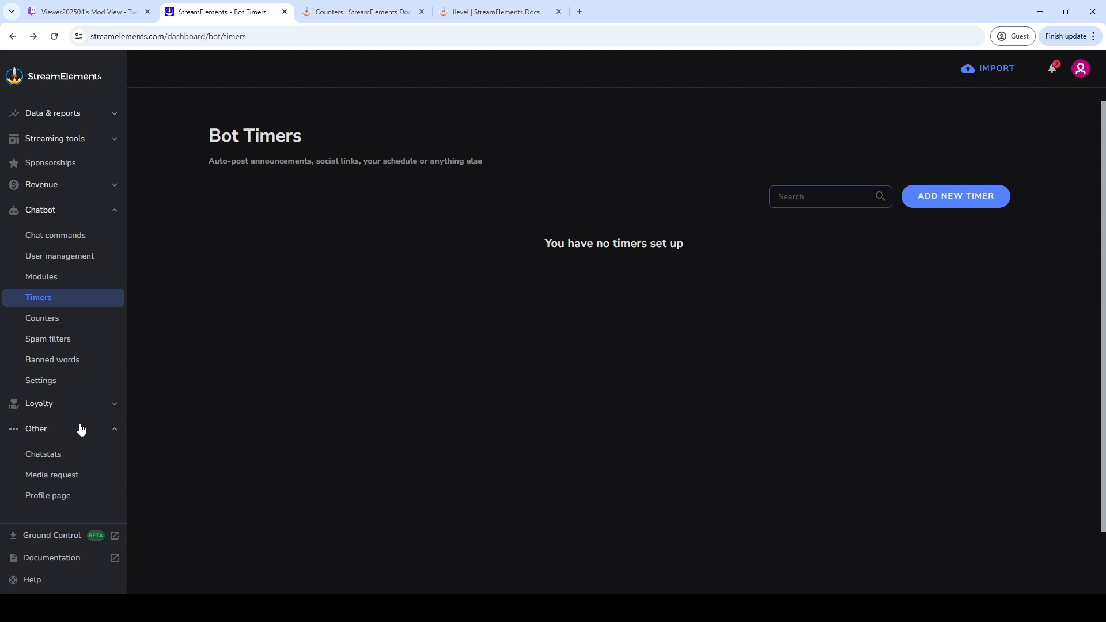
click(46, 454)
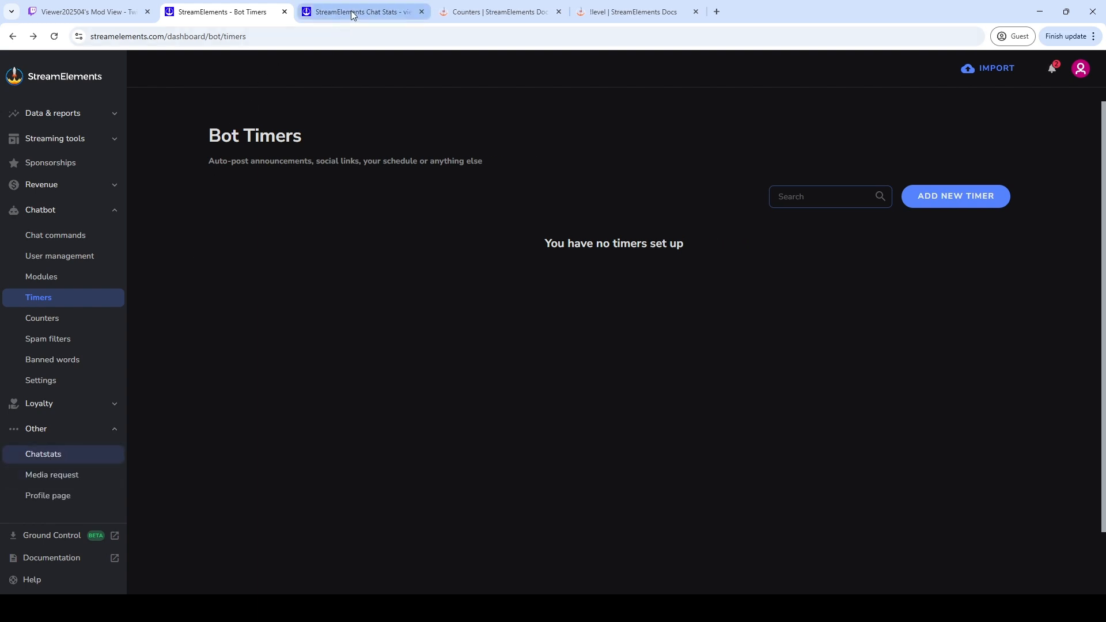
click(350, 12)
drag(197, 36, 300, 35)
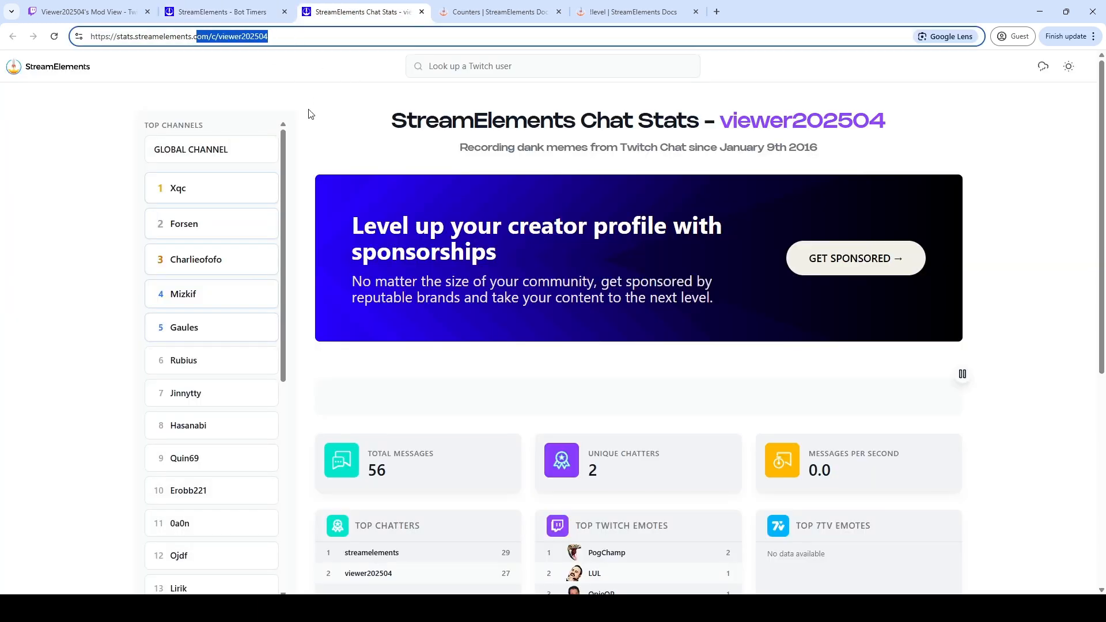
triple_click(216, 36)
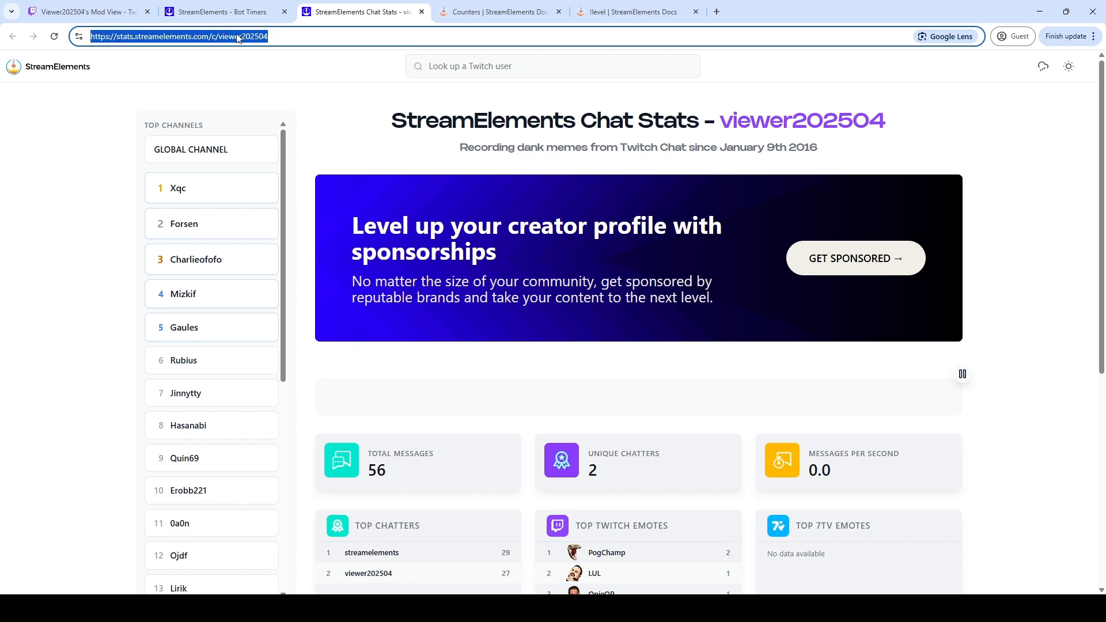
click(348, 330)
Examine the channel's chat stats, including top chatters, top Twitch emotes, top commands and messages per second
scroll(370, 323, down, 4)
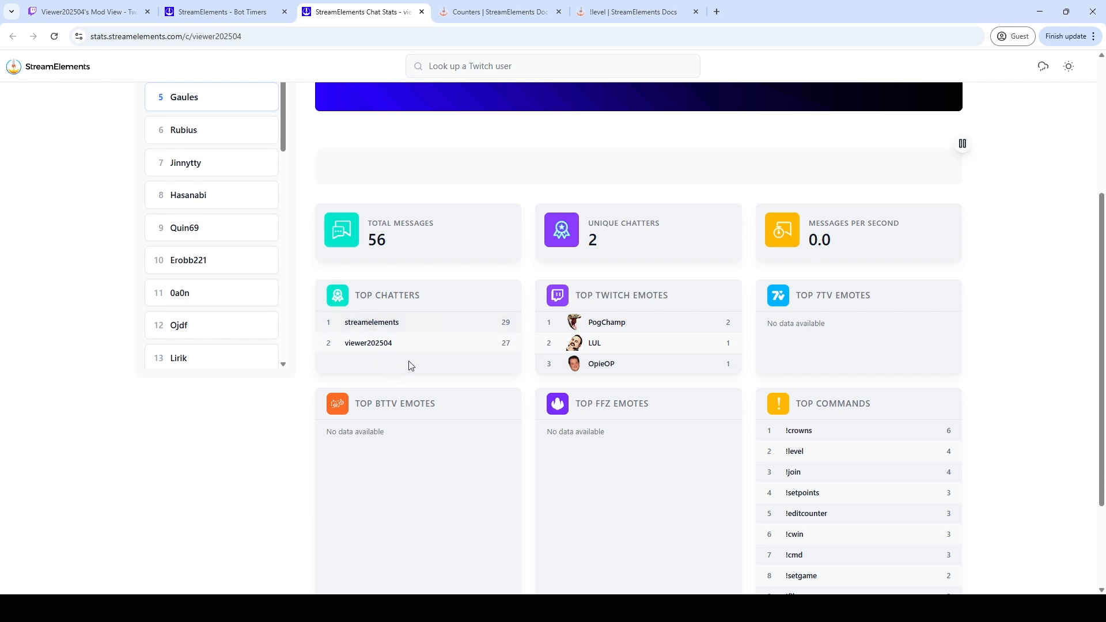
scroll(424, 330, down, 1)
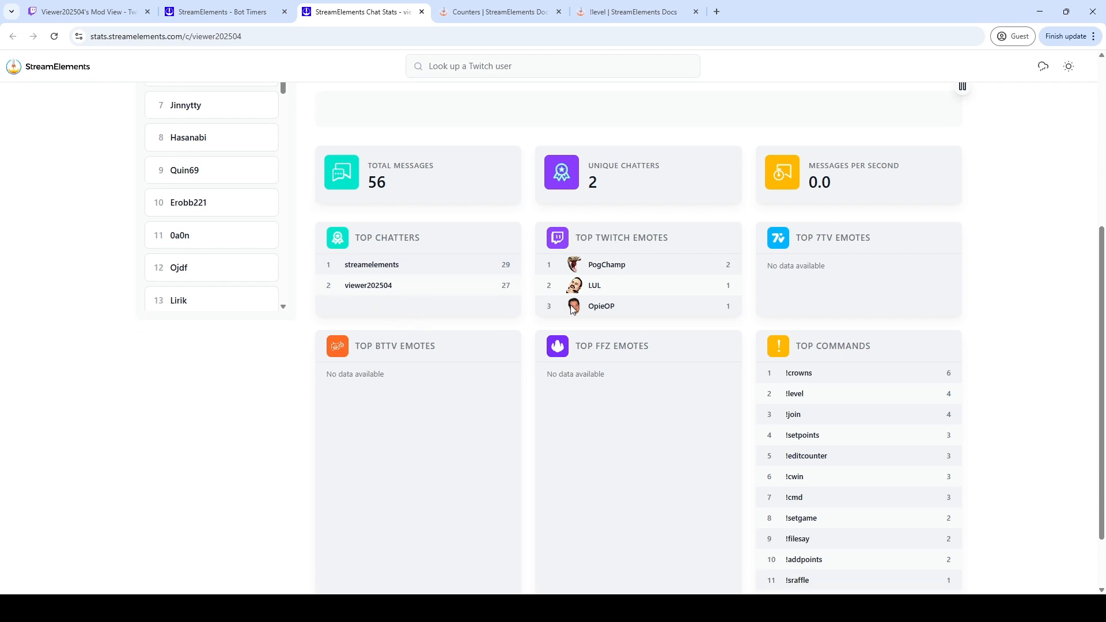
scroll(775, 311, down, 2)
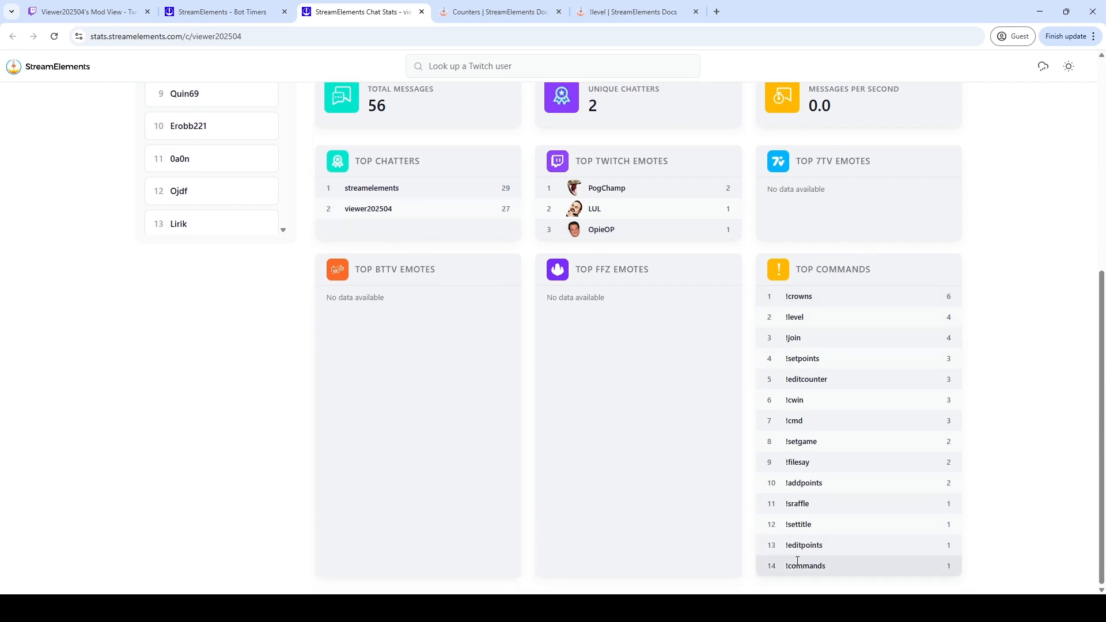
scroll(840, 492, up, 6)
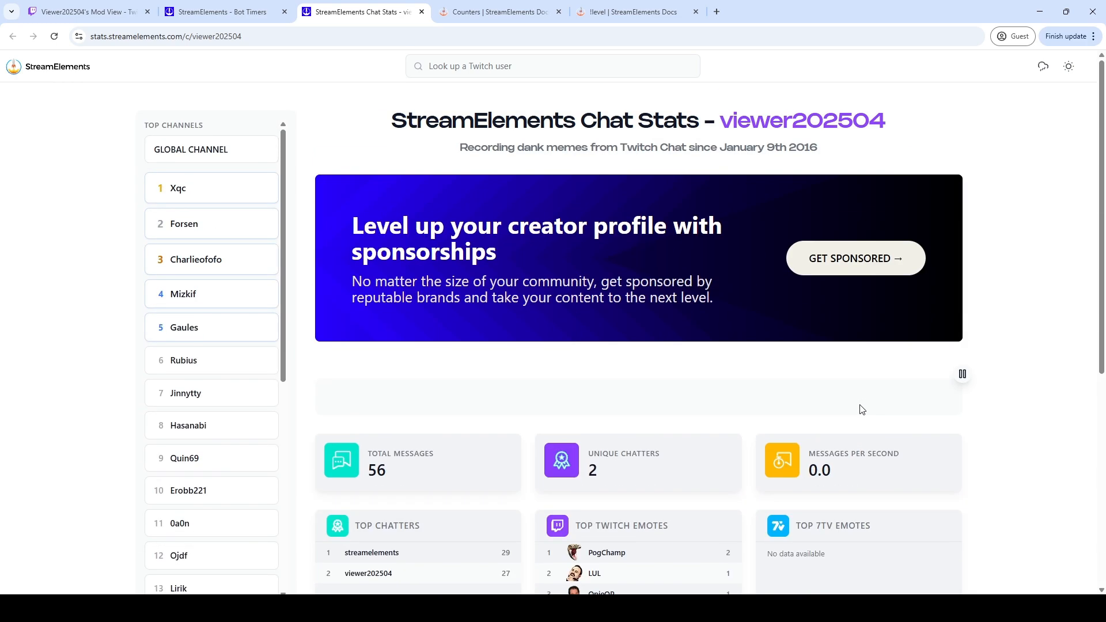
scroll(853, 423, down, 3)
drag(805, 284, 833, 306)
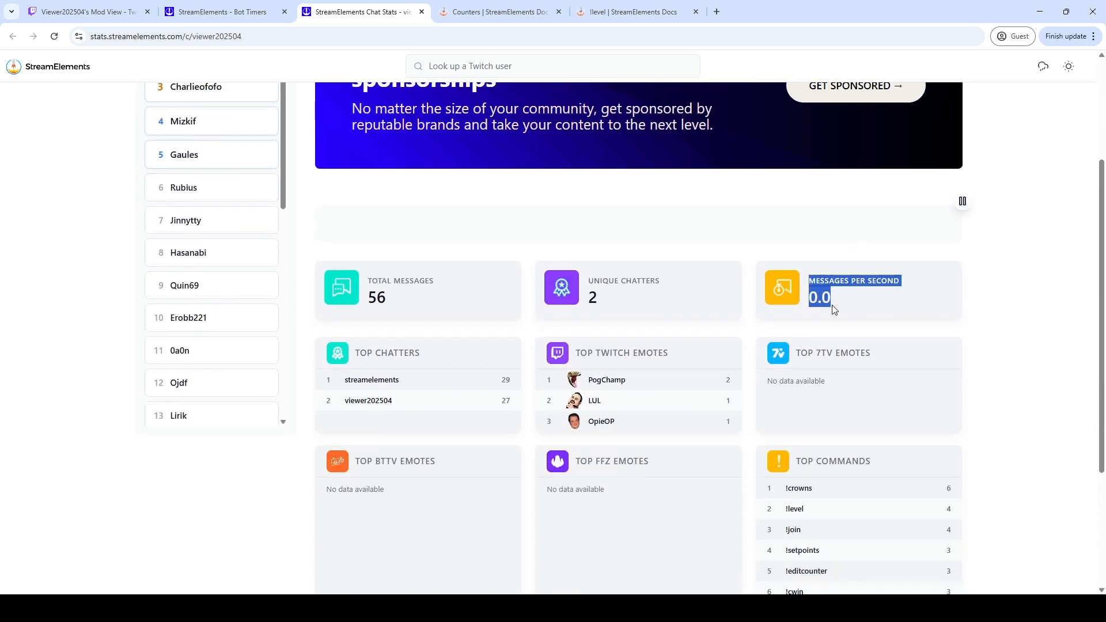
click(832, 306)
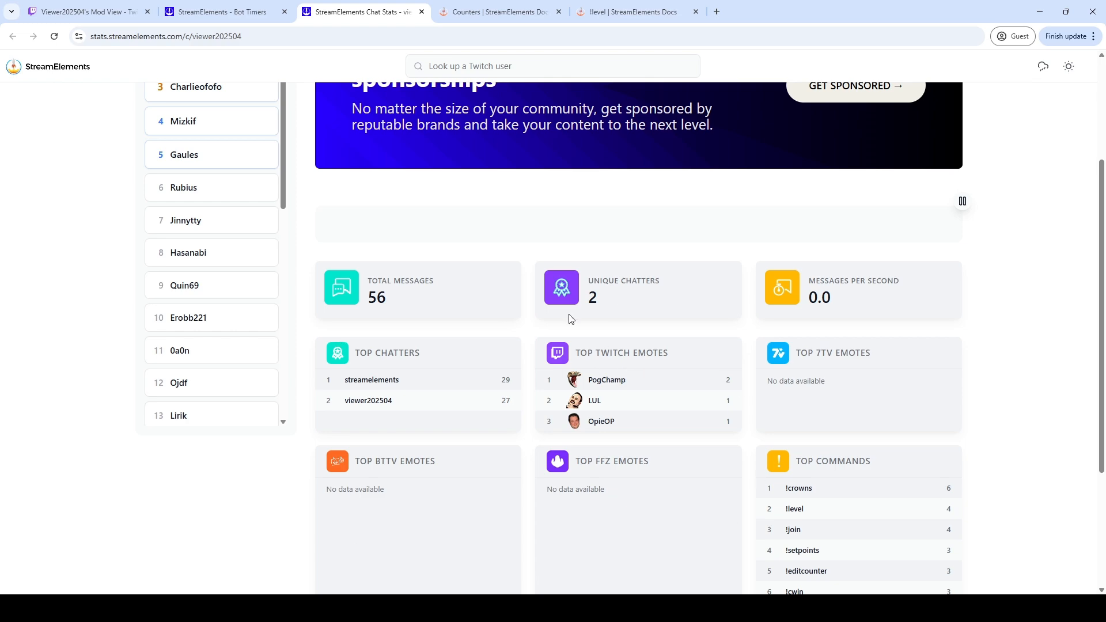
scroll(569, 318, up, 3)
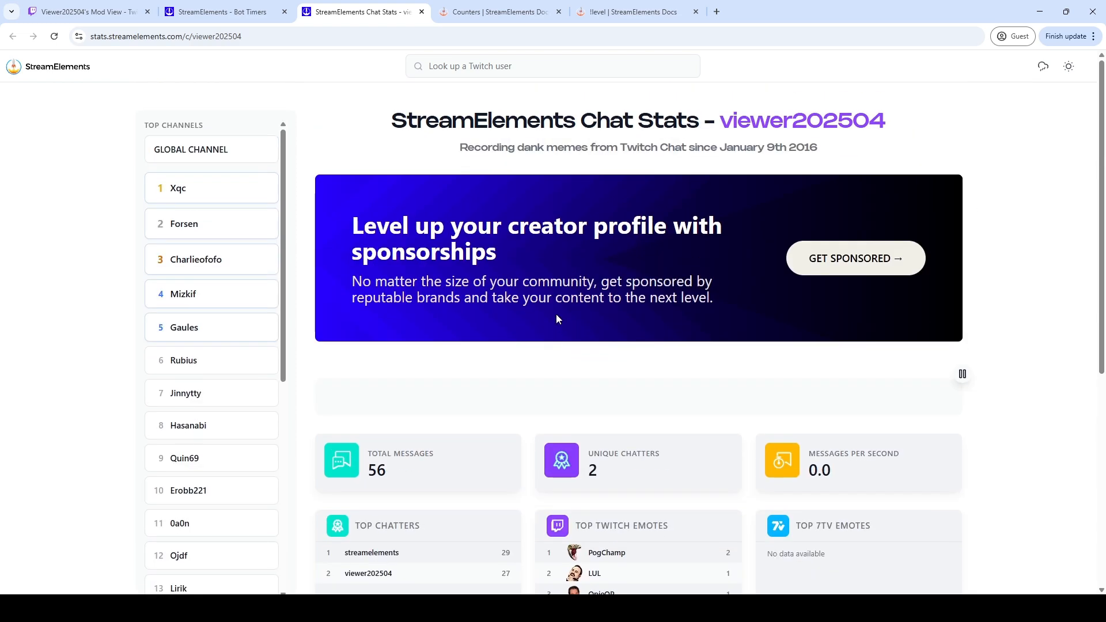
Show the chat stats for the Global Channel and switch the page to the dark theme
click(198, 155)
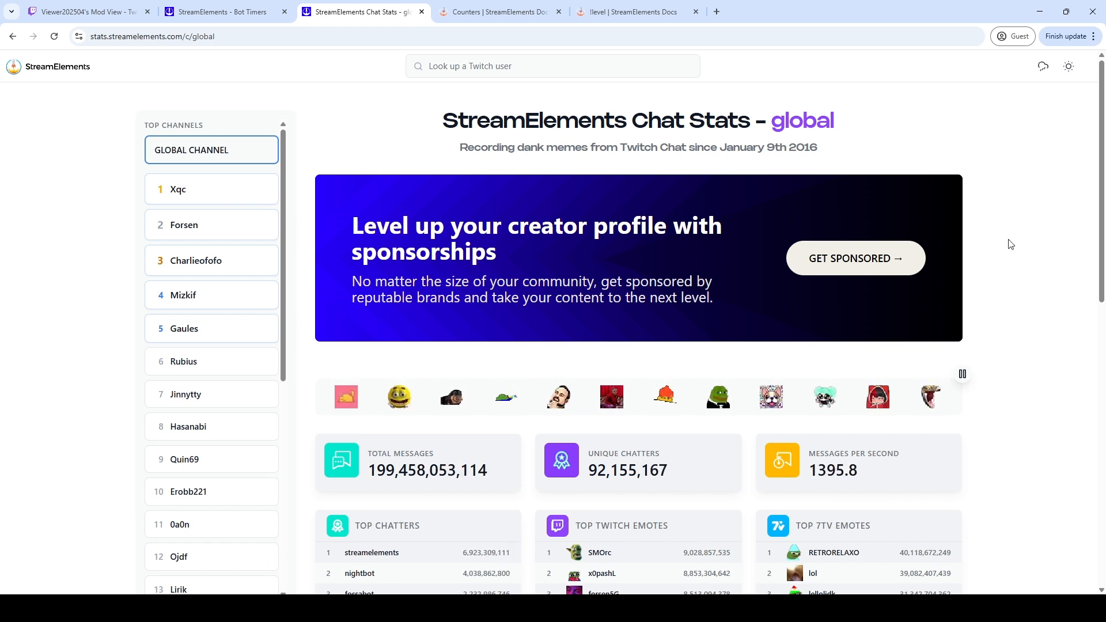
scroll(1007, 241, down, 1)
scroll(1007, 249, down, 1)
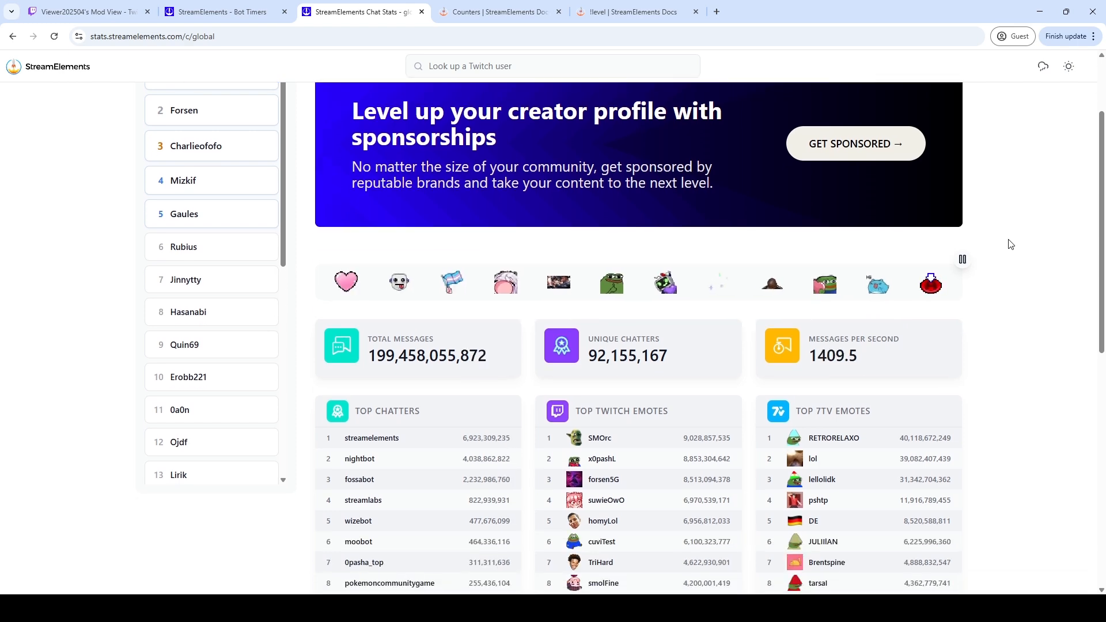
scroll(1046, 85, up, 2)
click(1068, 66)
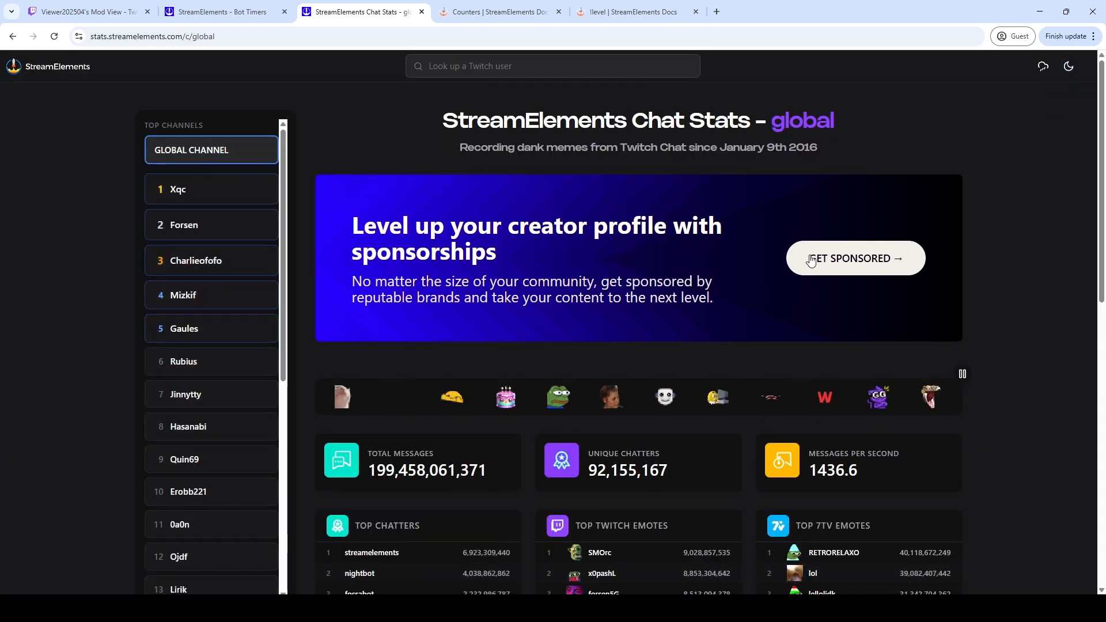
Examine the global top chatters and emotes rankings and the total messages figure
scroll(1027, 278, down, 2)
scroll(1028, 284, down, 3)
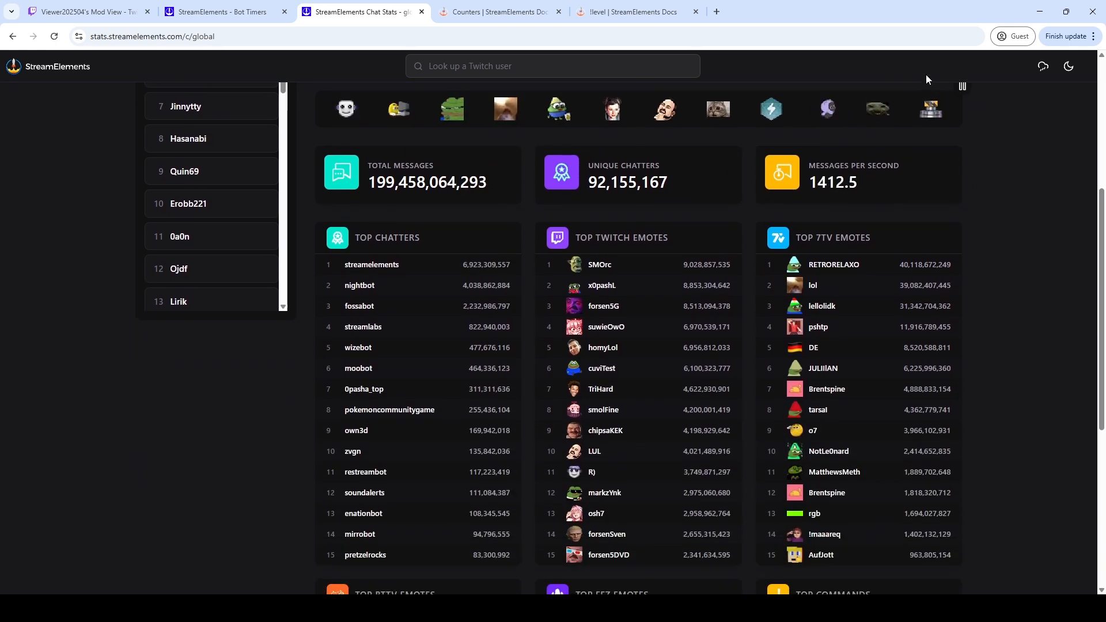
scroll(491, 155, up, 1)
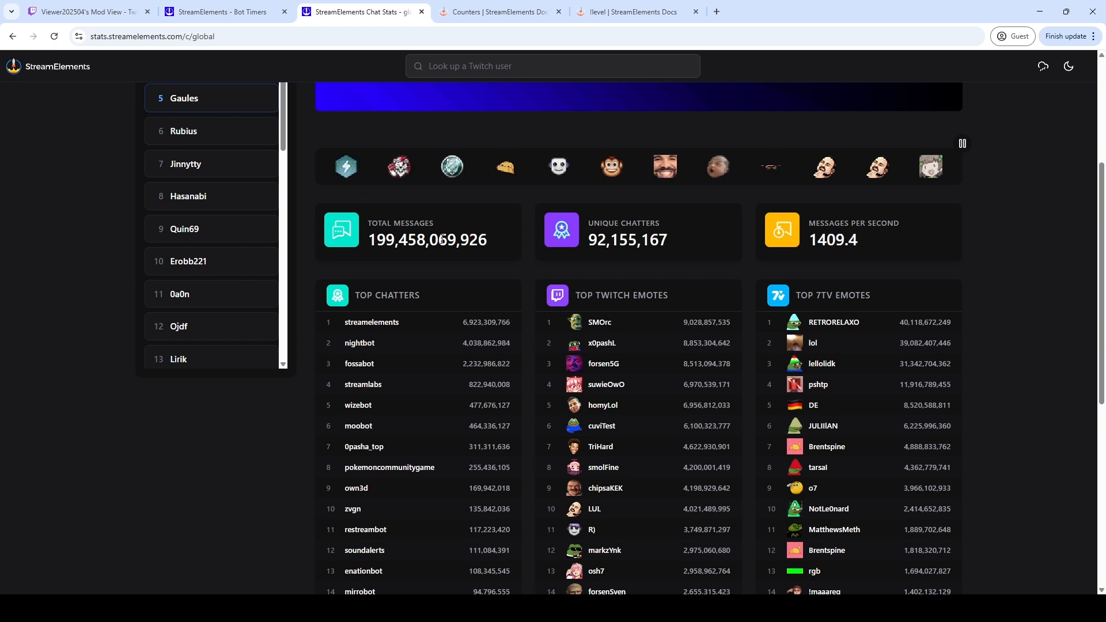
drag(489, 240, 367, 228)
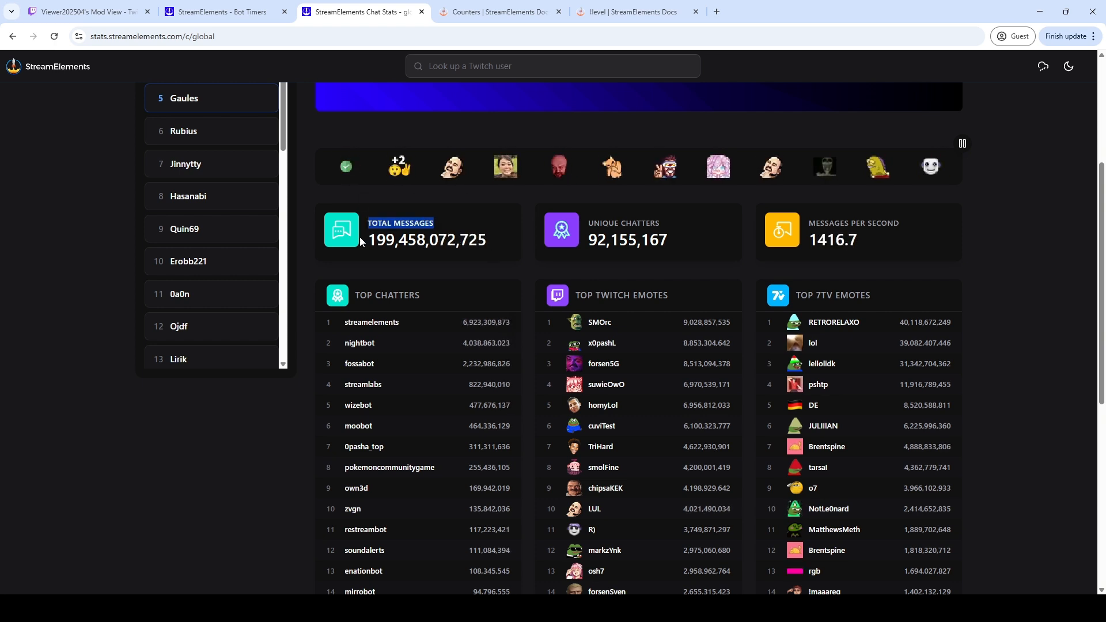
Examine the global chat statistics and the message counts of the highest-ranked top chatters, including streamelements and fossabot
click(506, 246)
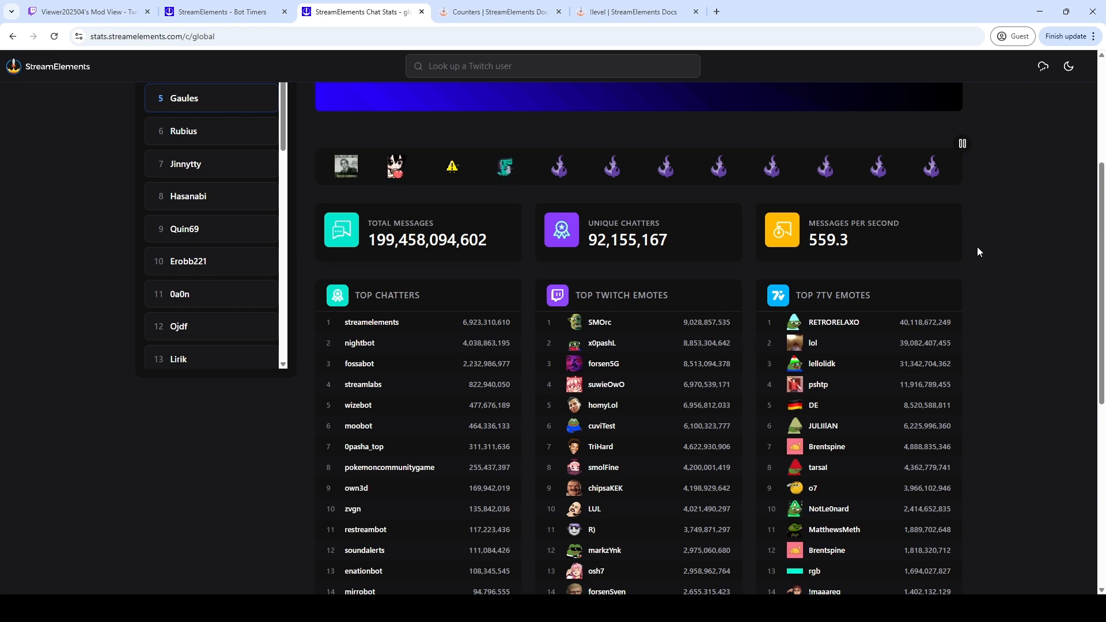
scroll(977, 249, down, 3)
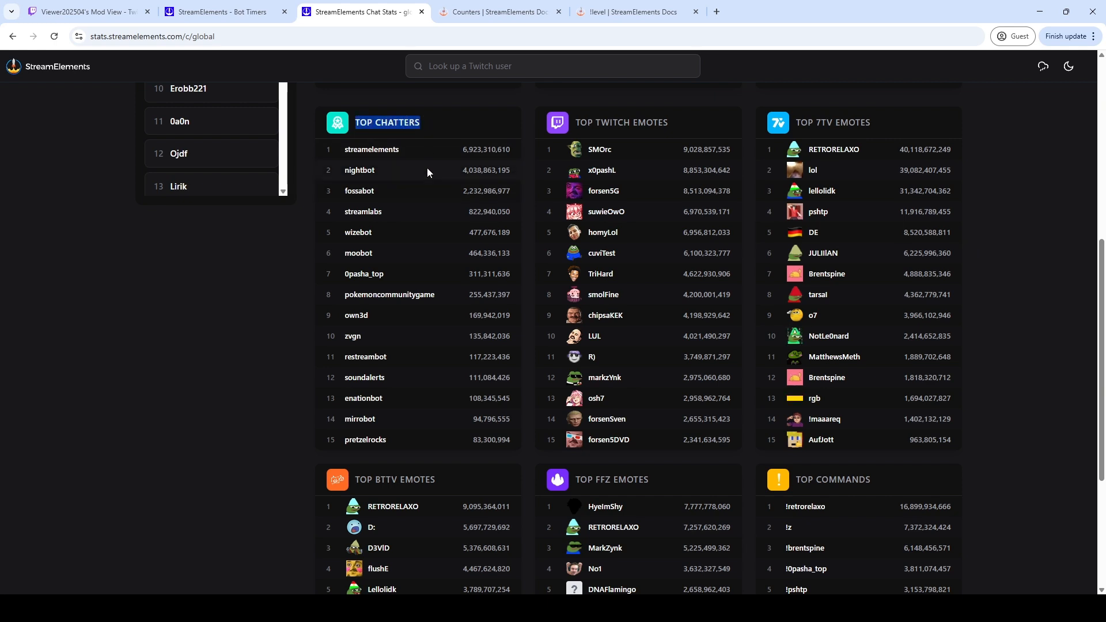
double_click(486, 150)
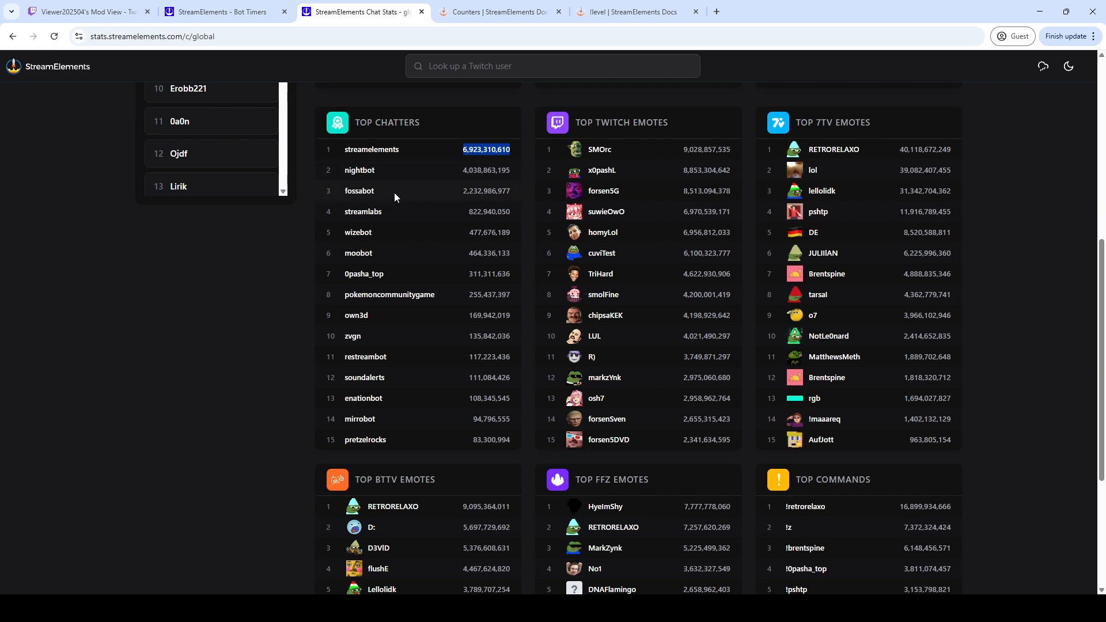
double_click(349, 193)
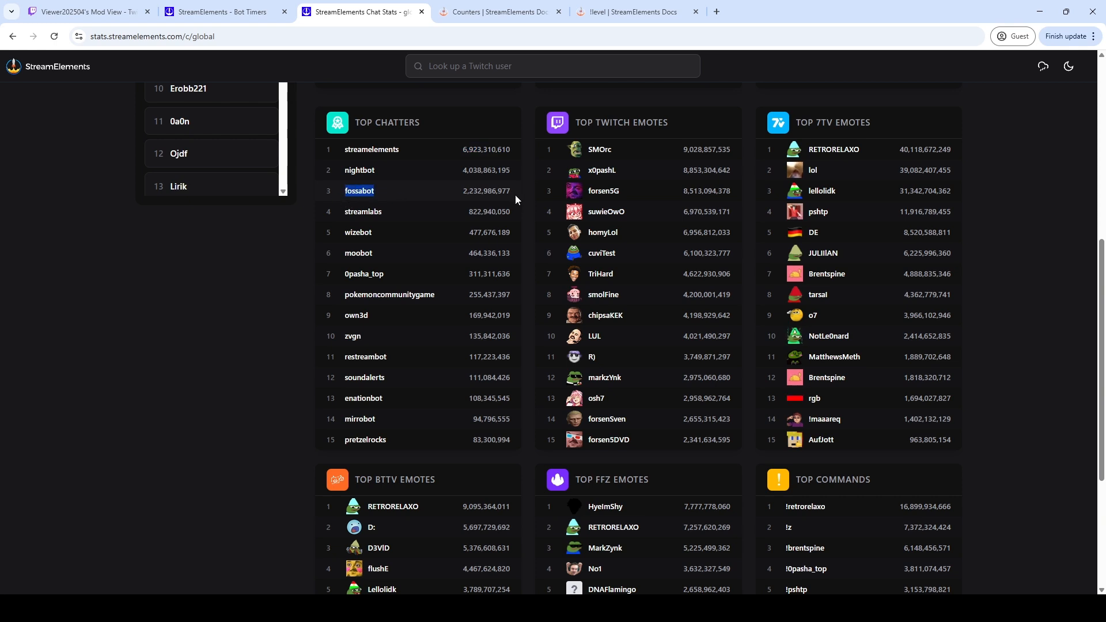
drag(515, 194, 411, 196)
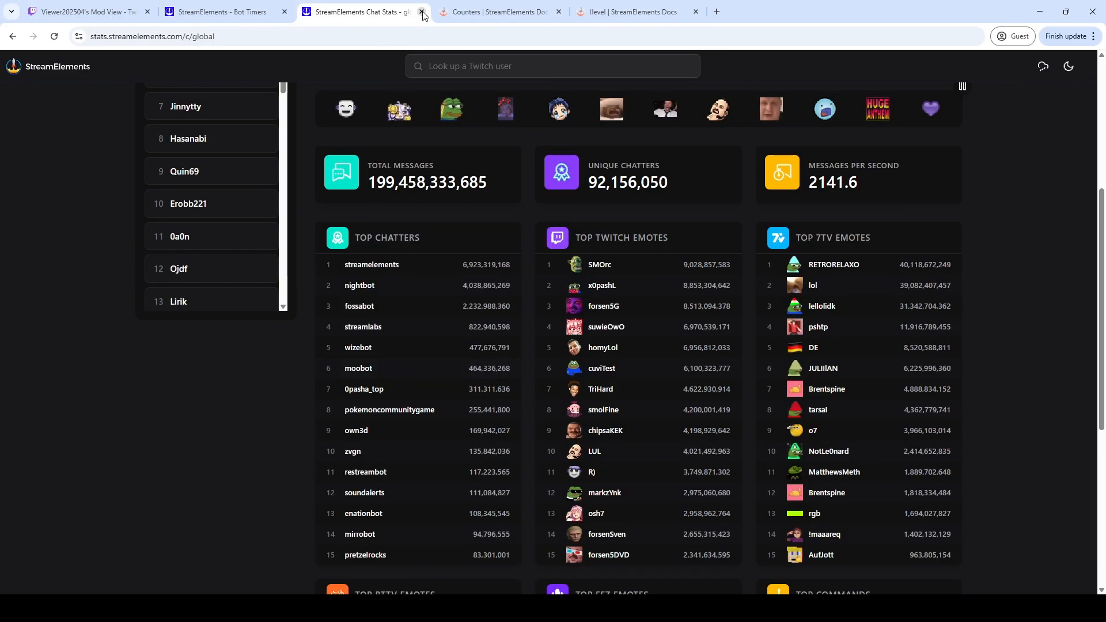
Reload the global chat stats and examine the page heading
click(54, 36)
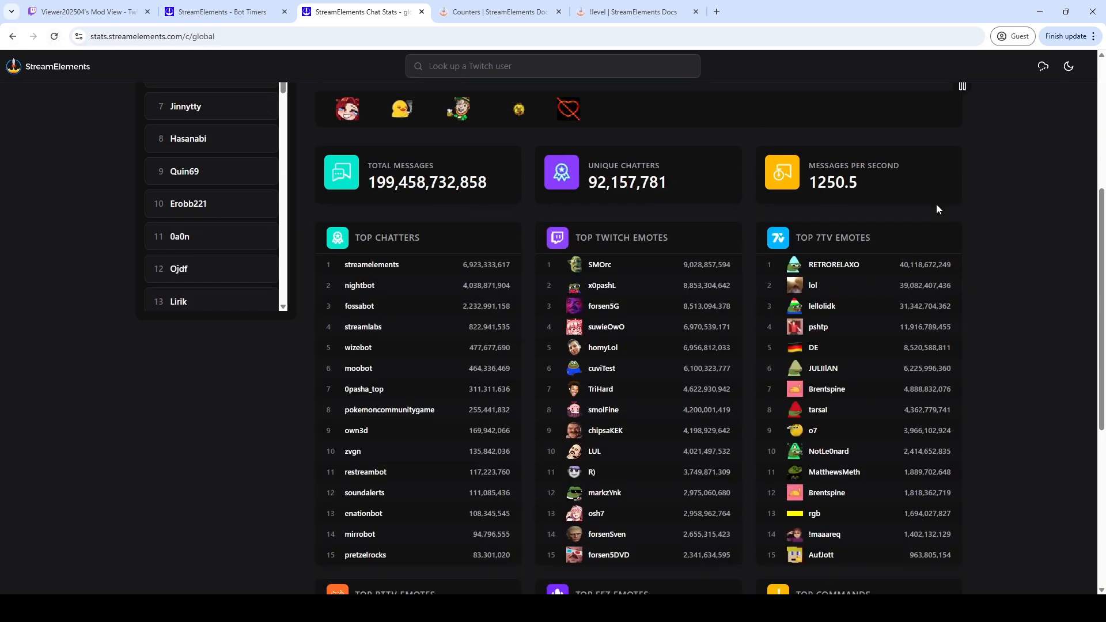
scroll(970, 230, up, 5)
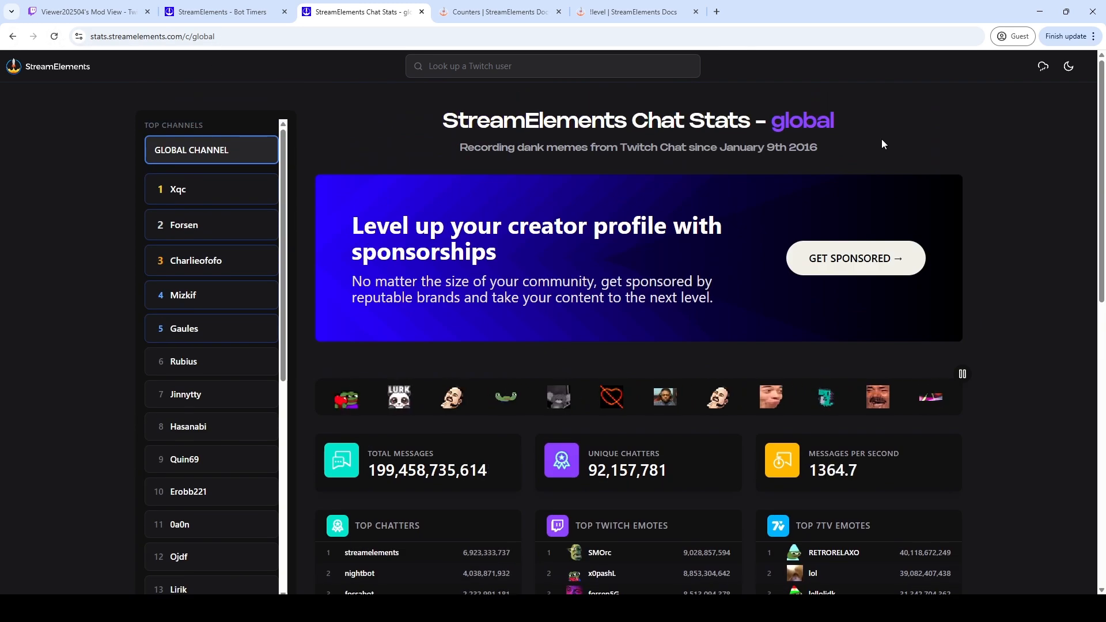
drag(442, 121, 714, 122)
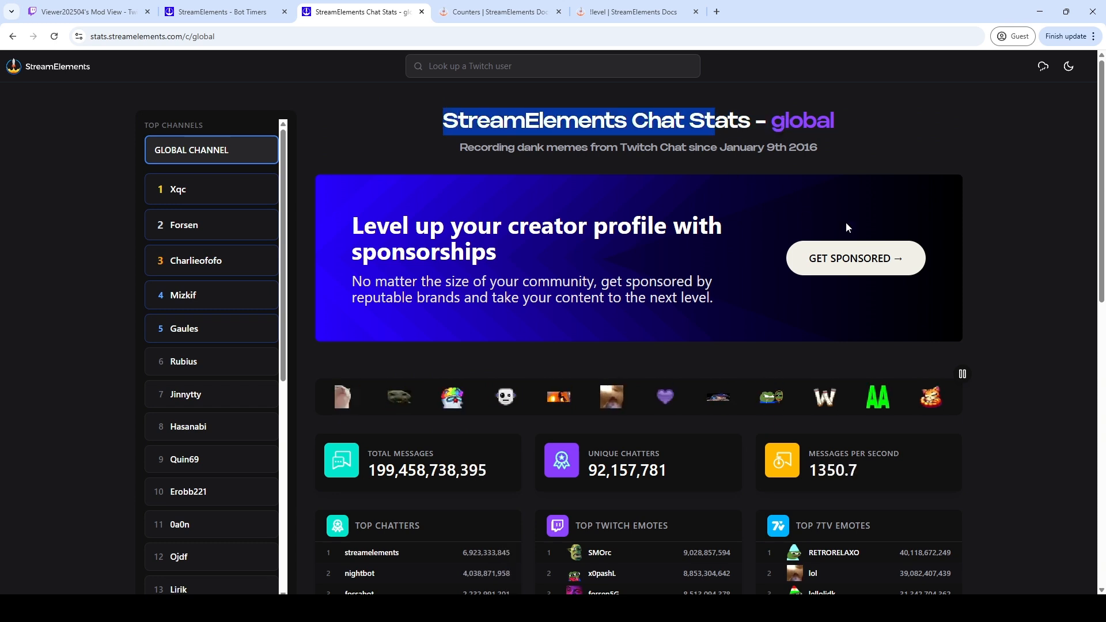
Examine the global rankings of Twitch, 7TV, BTTV and FFZ emotes and the top commands
scroll(943, 159, down, 5)
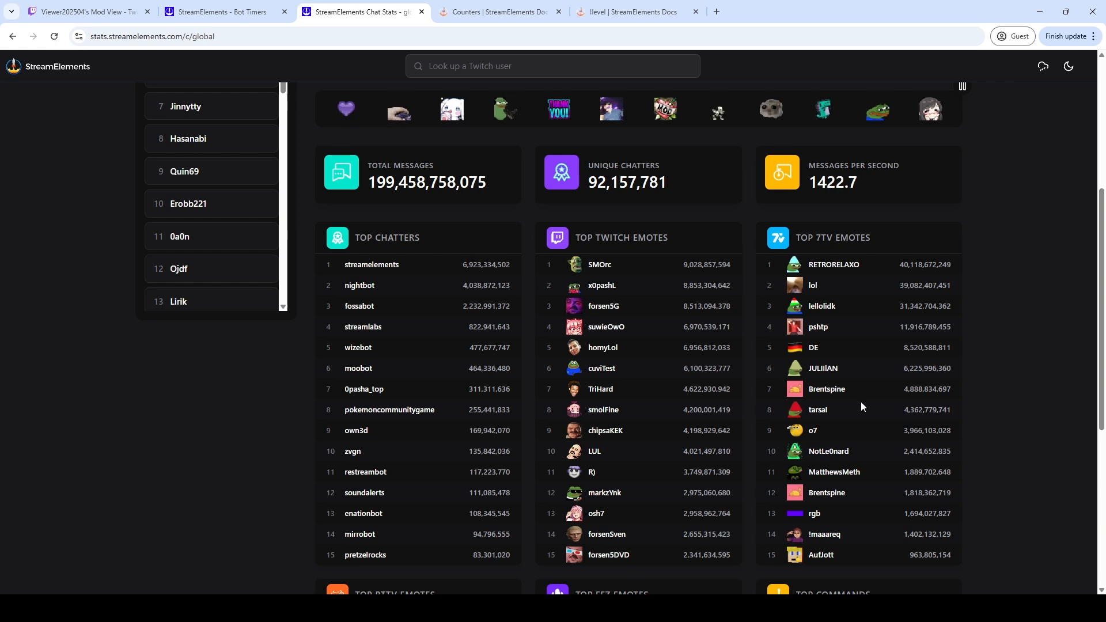
scroll(991, 328, down, 6)
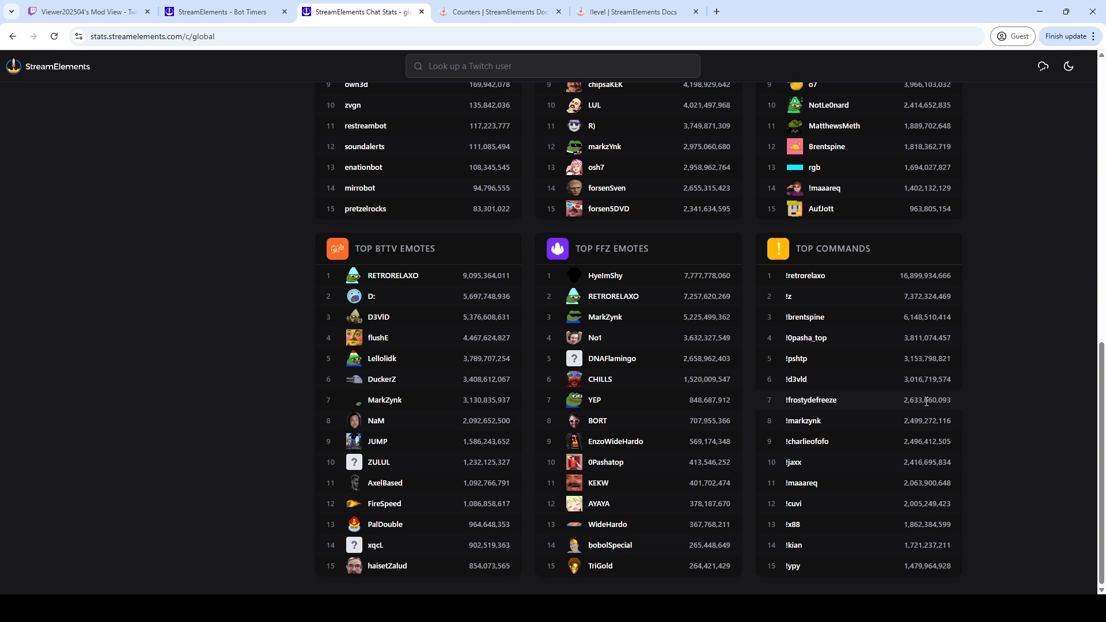
scroll(926, 402, up, 5)
scroll(927, 407, down, 1)
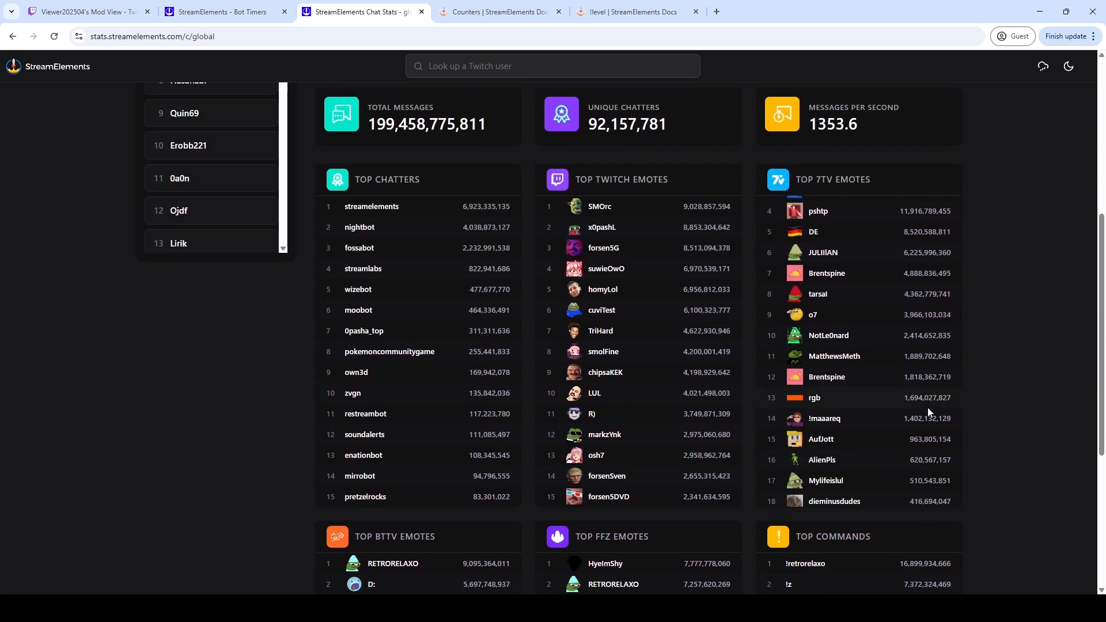
scroll(927, 407, up, 1)
scroll(992, 368, up, 1)
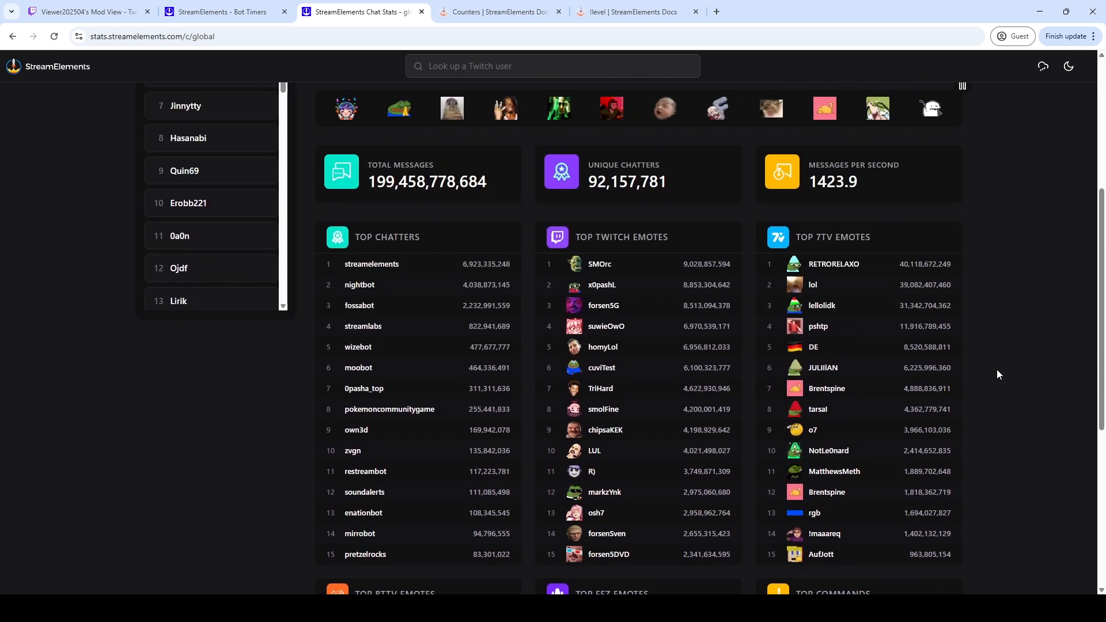
scroll(1005, 352, down, 1)
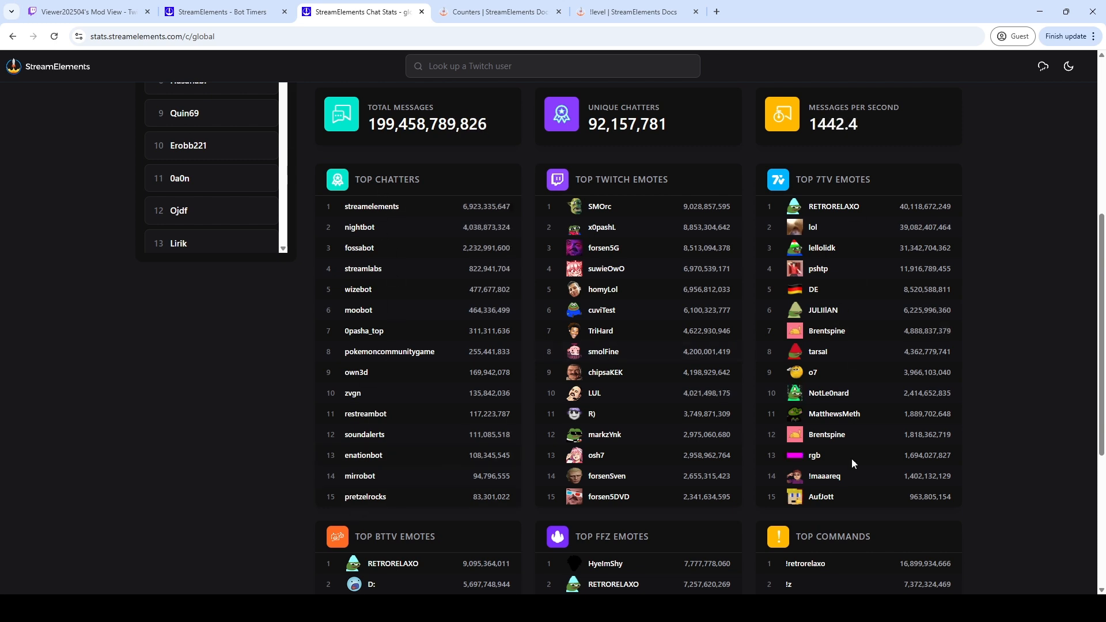
scroll(1011, 397, down, 5)
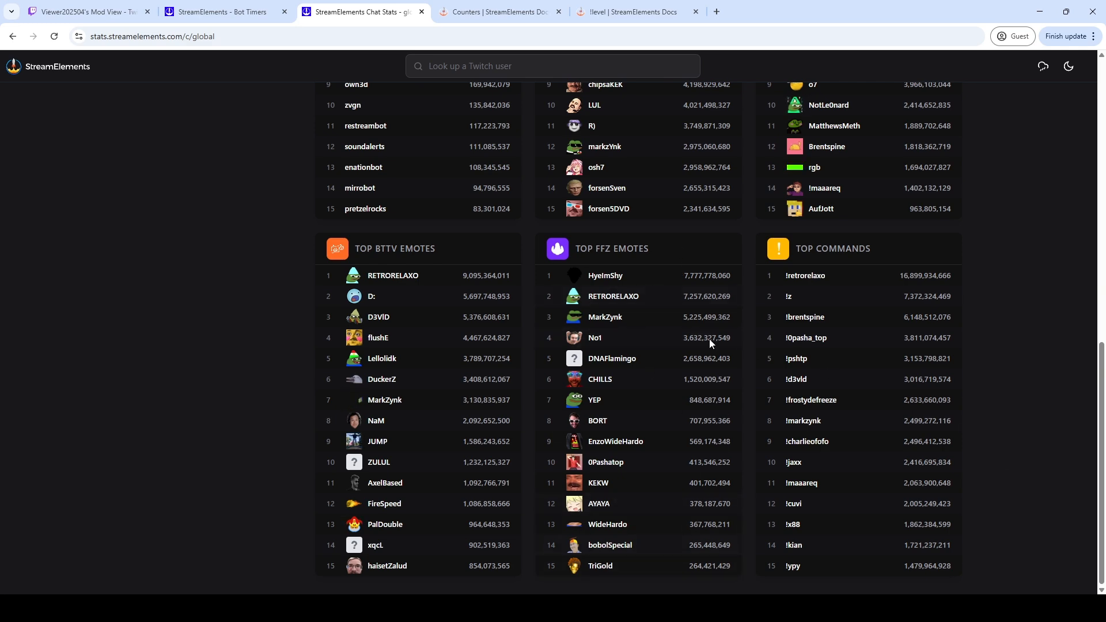
Examine the account names listed in the global top chatters ranking
scroll(438, 282, up, 5)
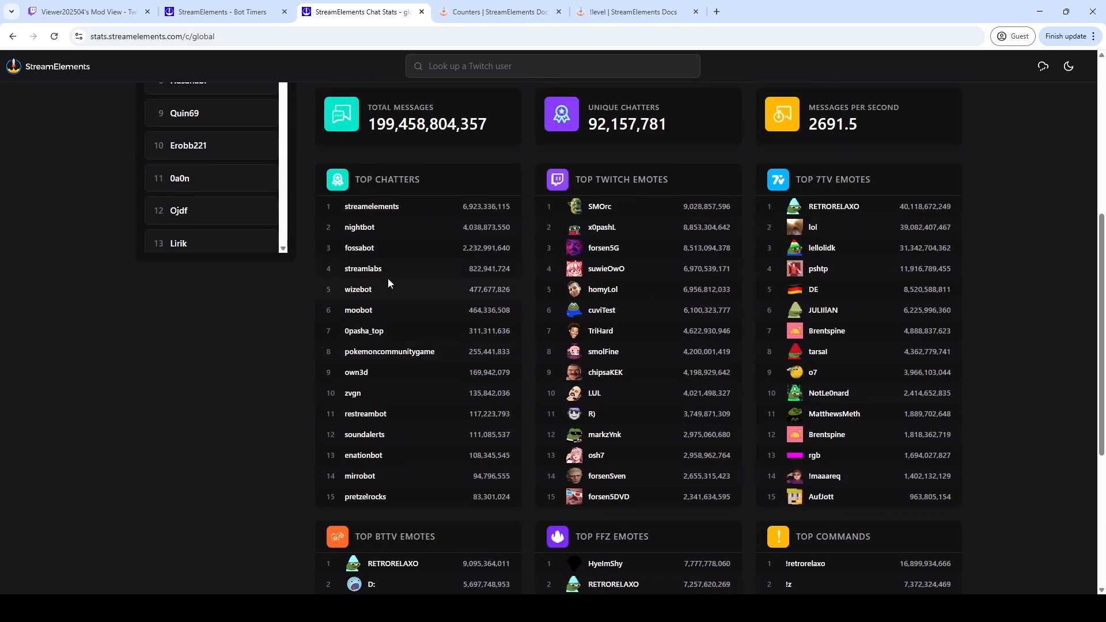
drag(390, 336, 342, 332)
scroll(277, 290, down, 1)
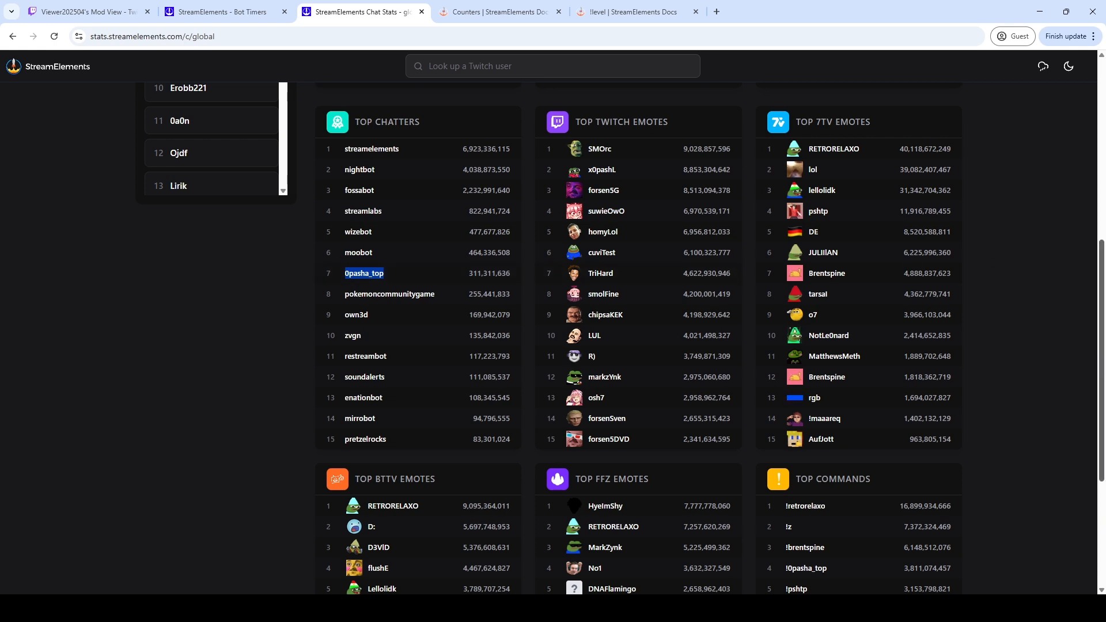
drag(1100, 362, 1101, 374)
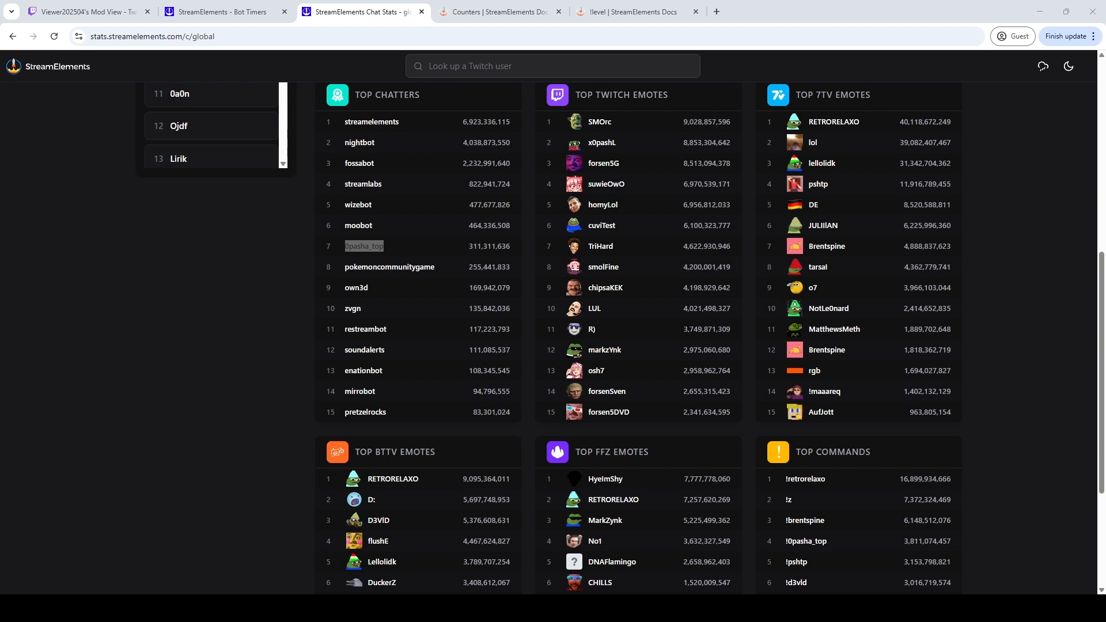
click(998, 417)
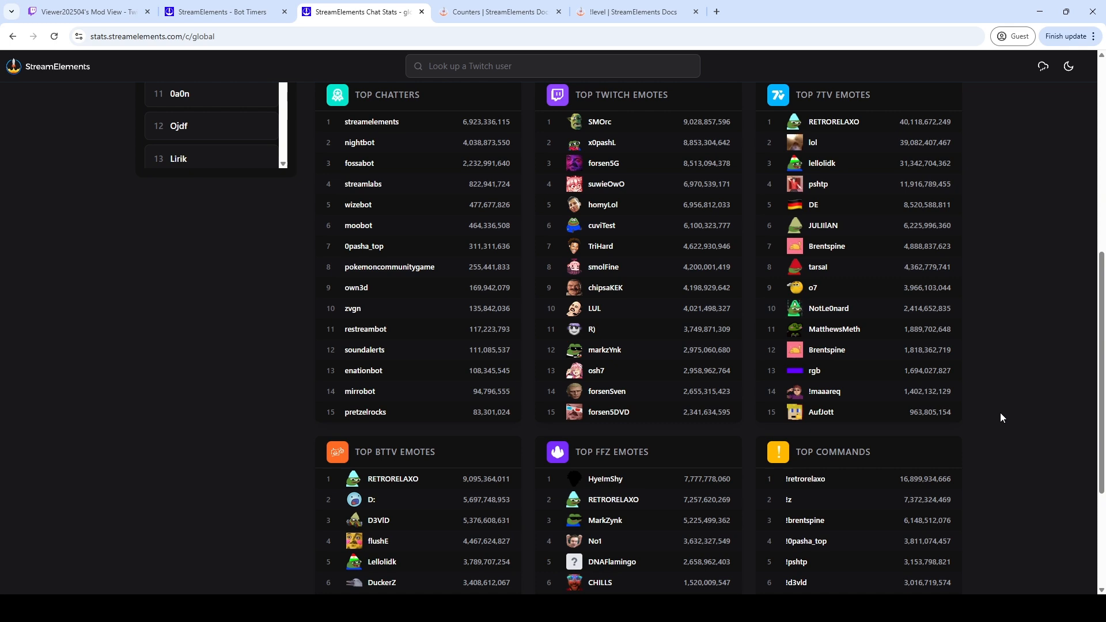
Close the chat stats page and review the chatbot's default commands for everyone and for moderators
click(421, 11)
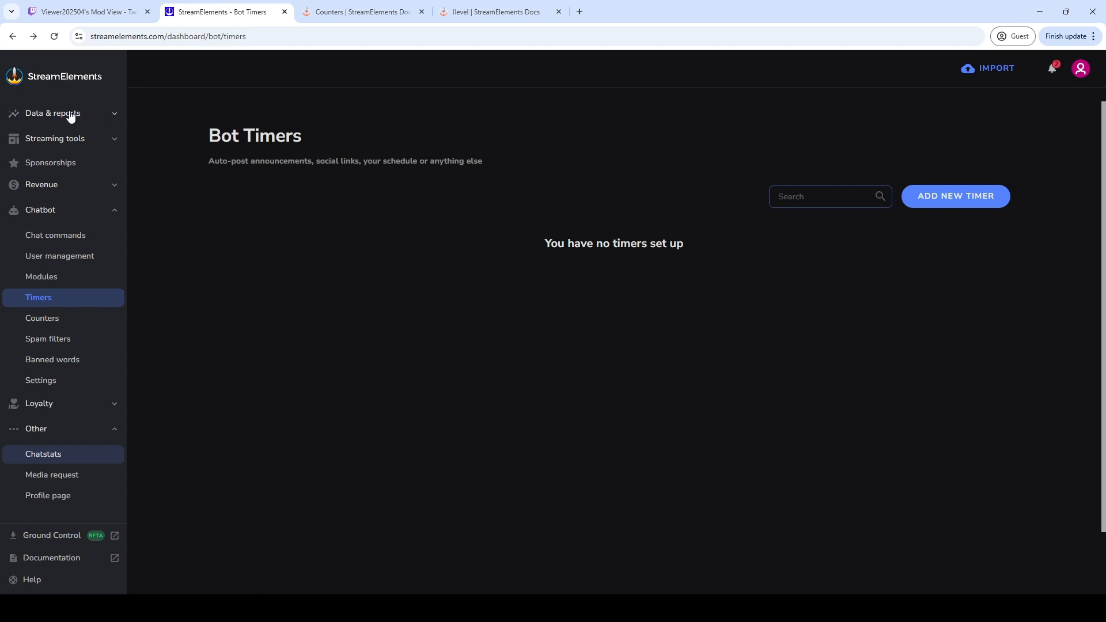
click(81, 236)
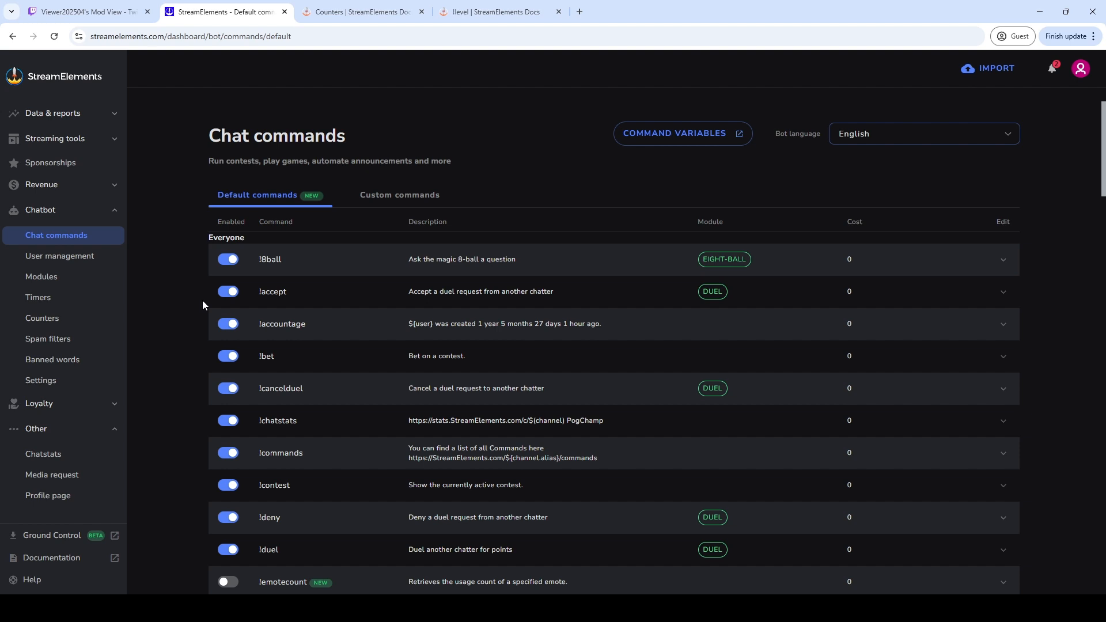
scroll(195, 305, down, 3)
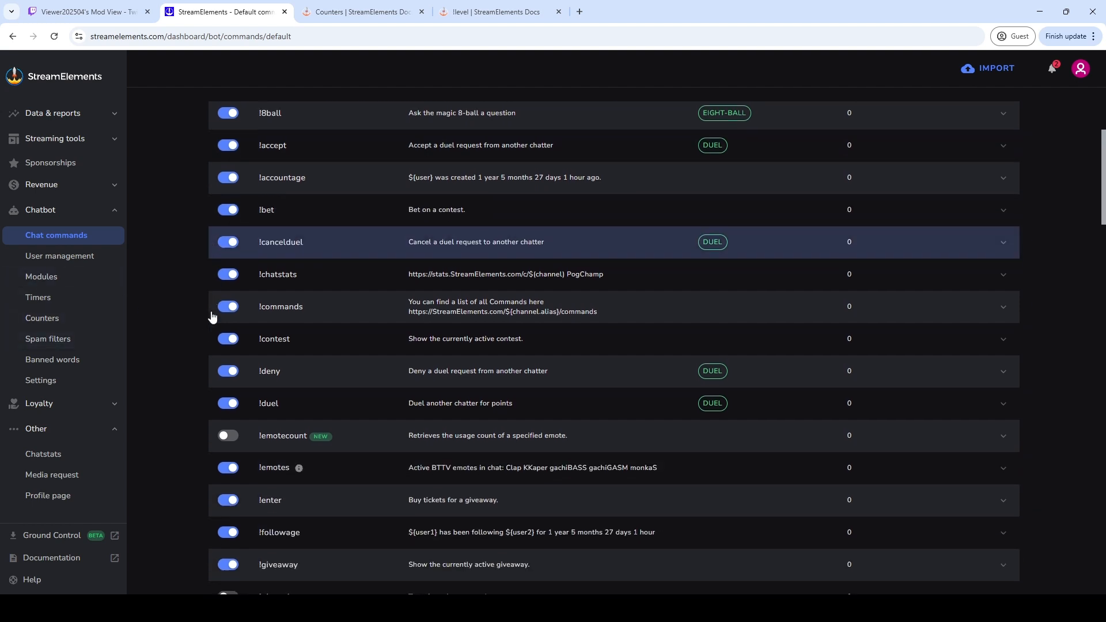
scroll(212, 316, down, 5)
scroll(208, 283, down, 4)
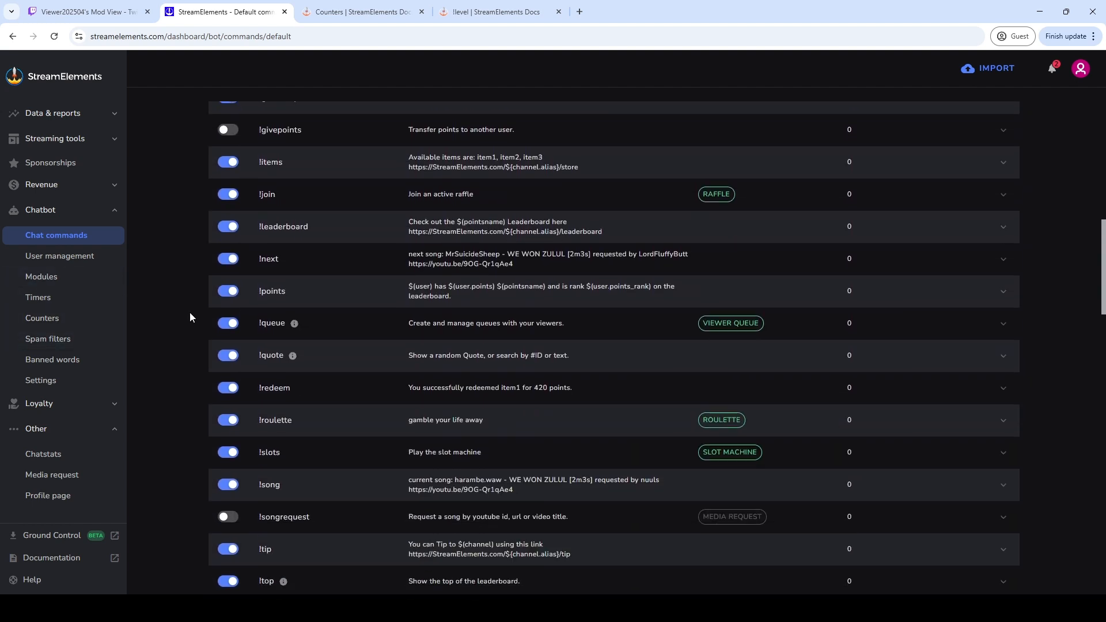
scroll(190, 316, down, 2)
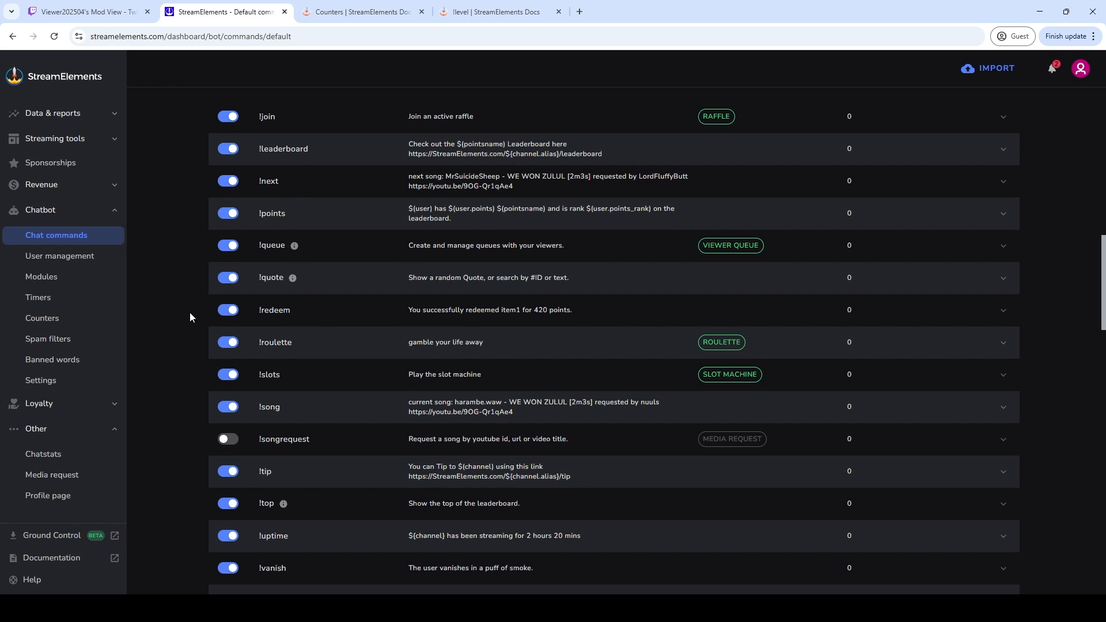
scroll(216, 345, down, 6)
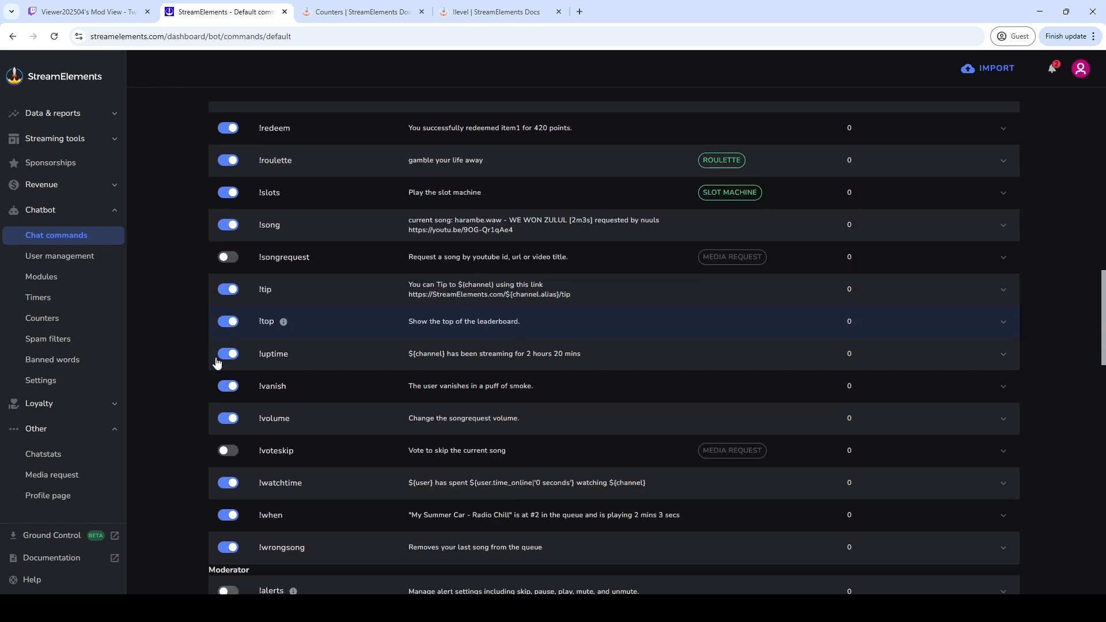
scroll(216, 361, down, 5)
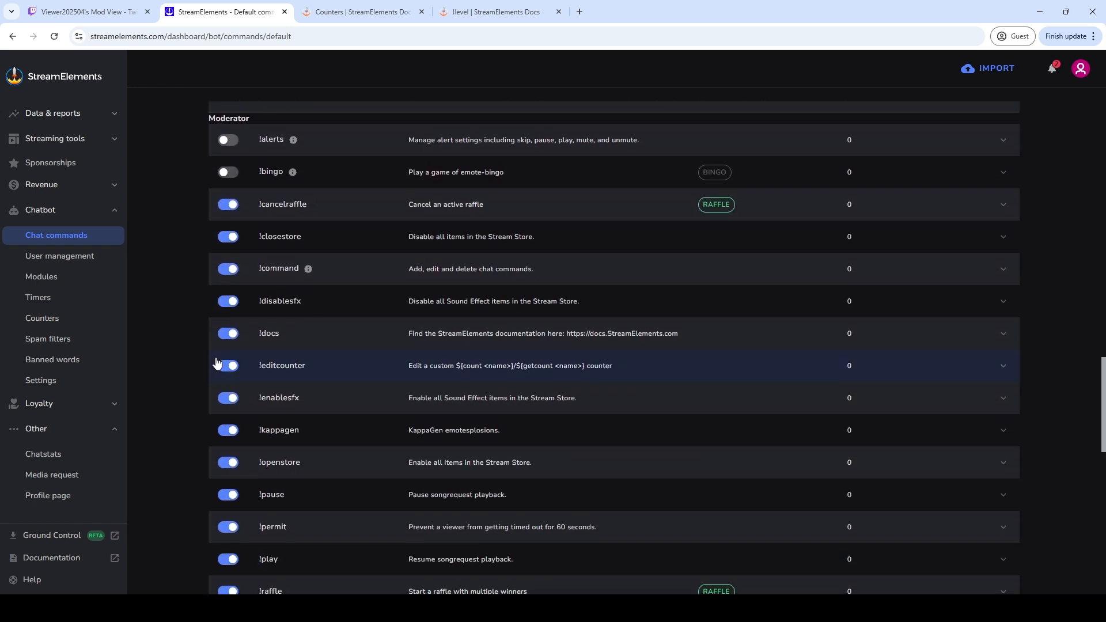
Examine the Super Moderator group at the end of the default chat commands list
scroll(217, 363, down, 14)
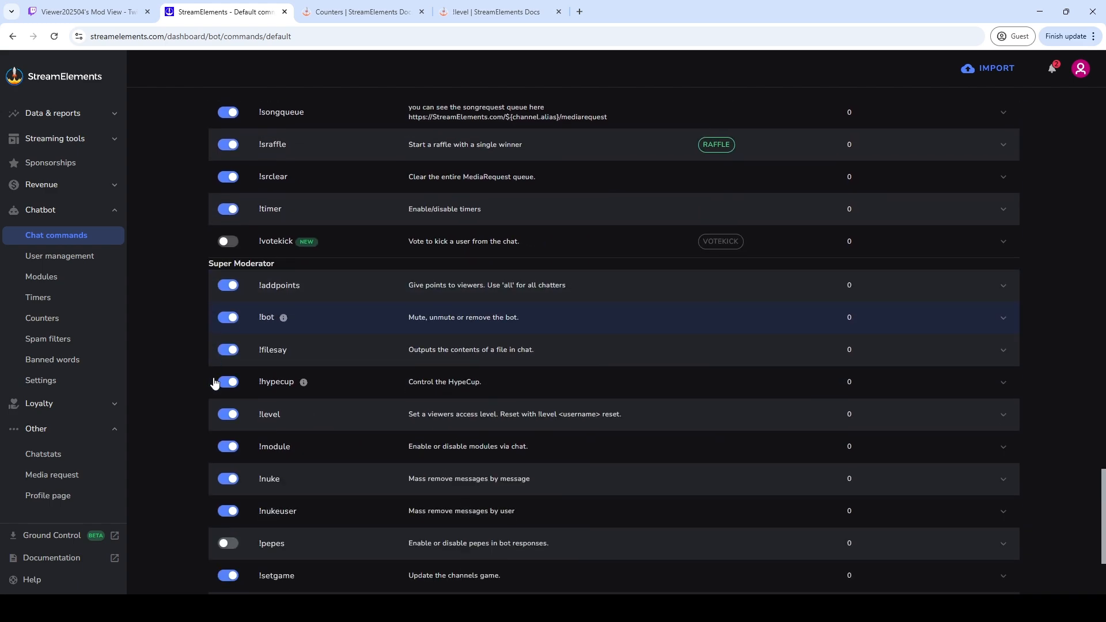
scroll(214, 382, up, 1)
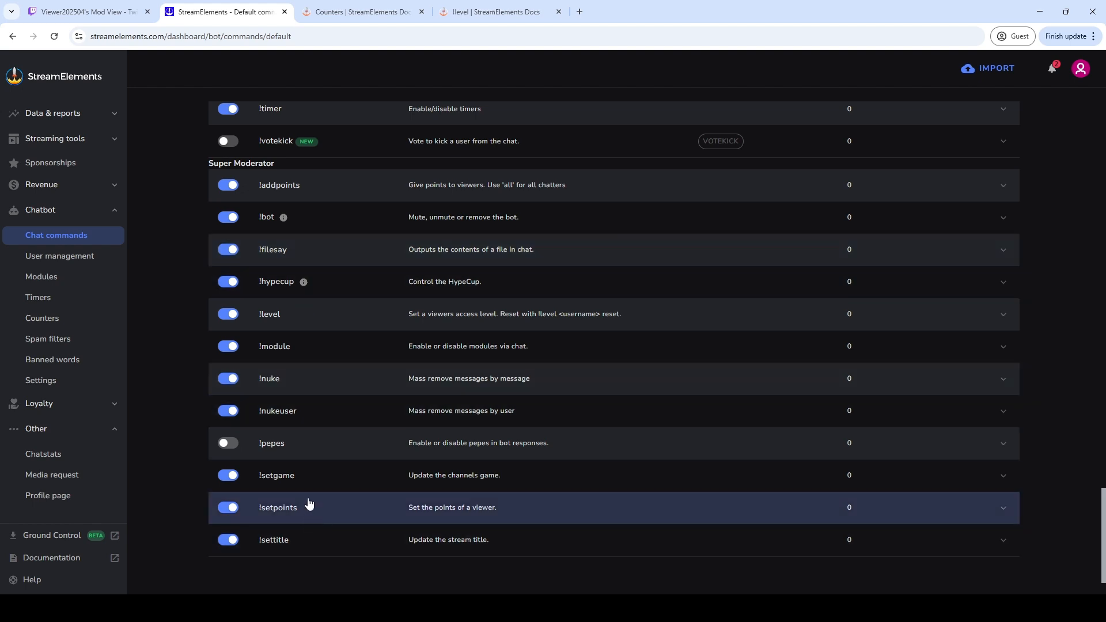
drag(208, 163, 279, 161)
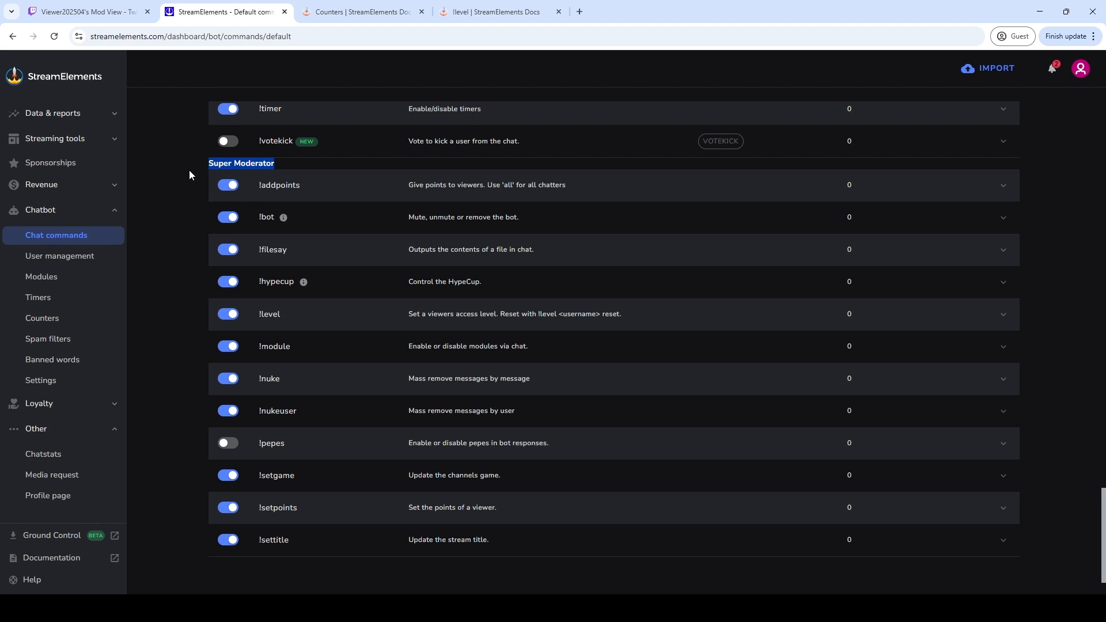
Check which access levels a new bot user can get in User management, and discard the blank entry
click(47, 256)
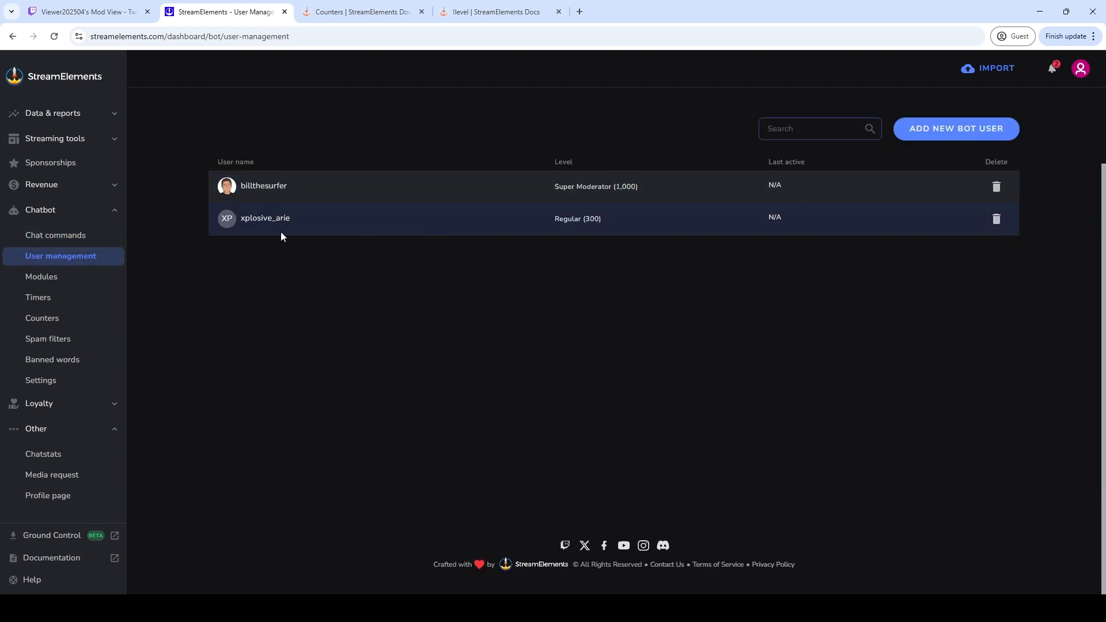
click(941, 129)
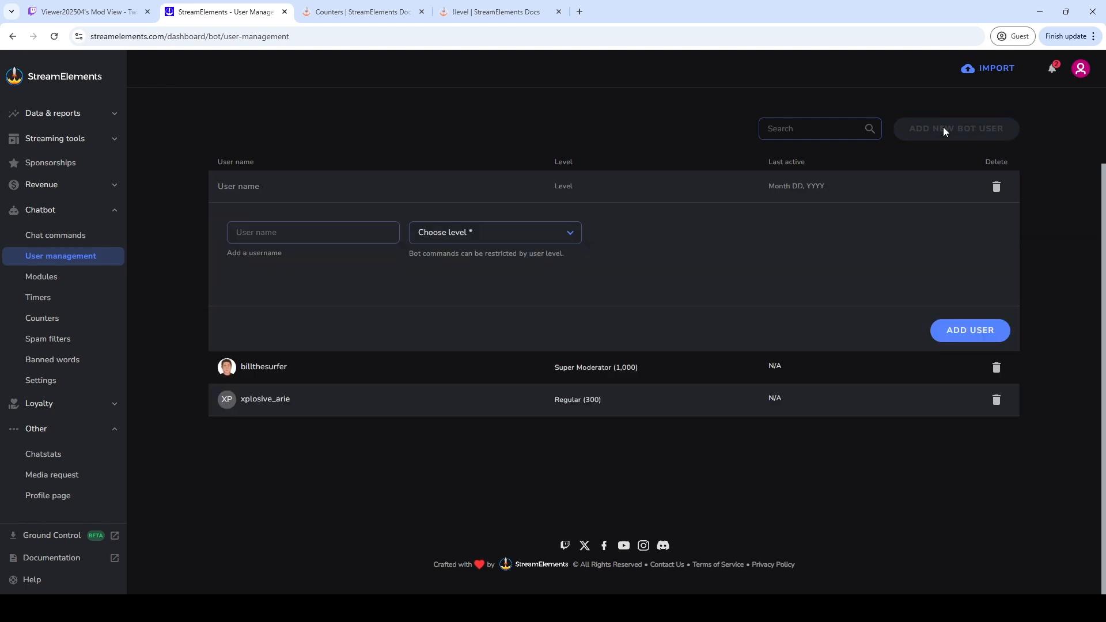
click(574, 237)
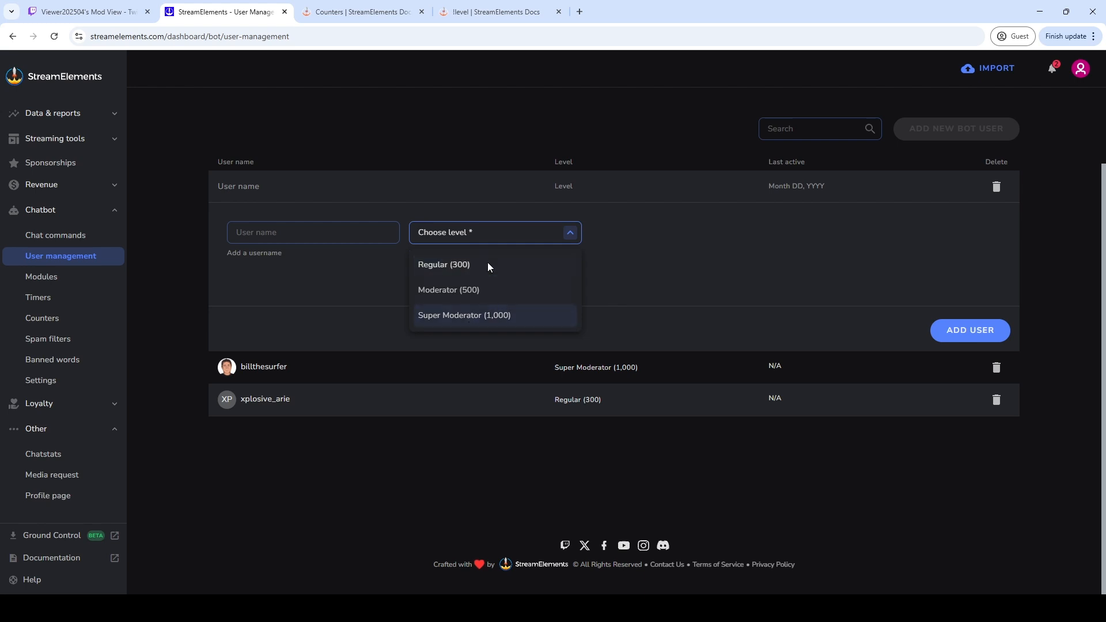
click(996, 186)
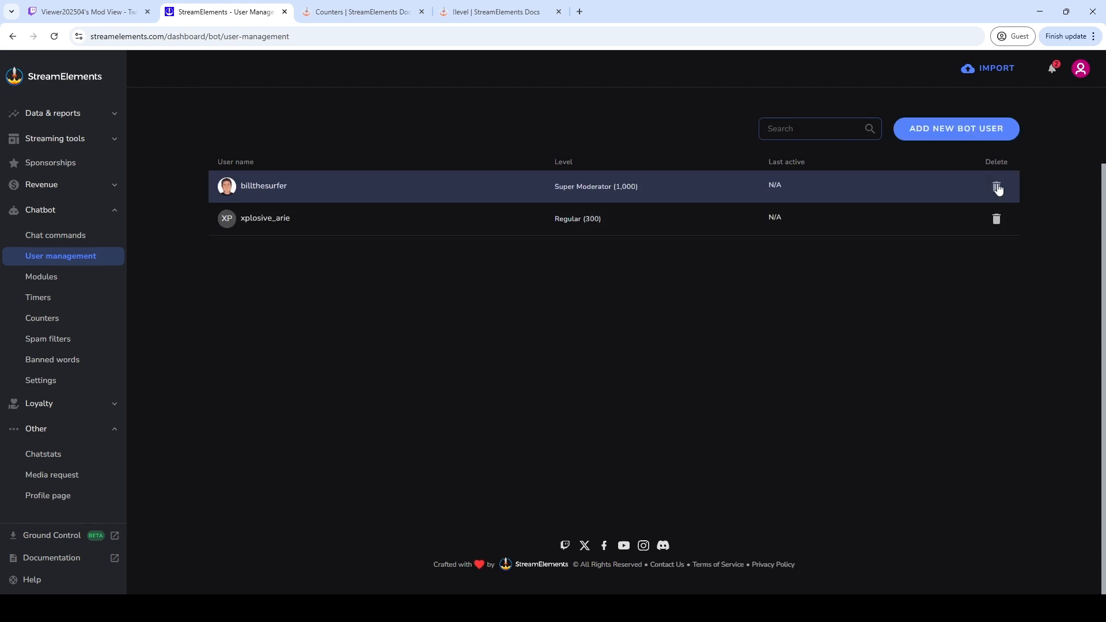
Review the chatbot modules, from Chat Alerts and Votekick down to Live Announcements and Viewer queue
click(53, 276)
scroll(190, 277, down, 1)
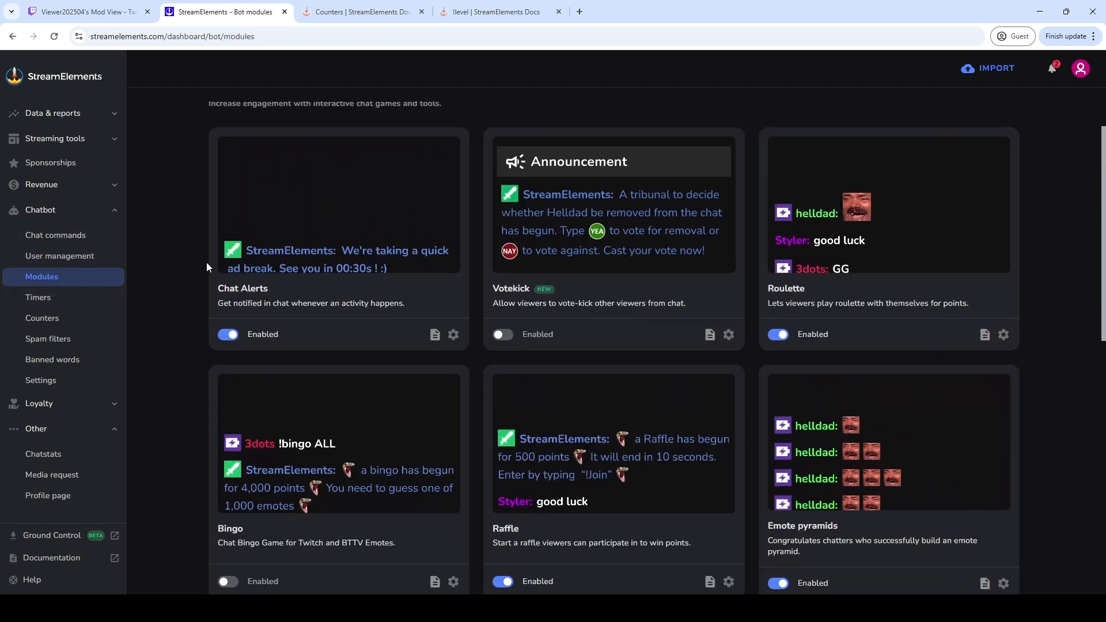
scroll(532, 331, down, 1)
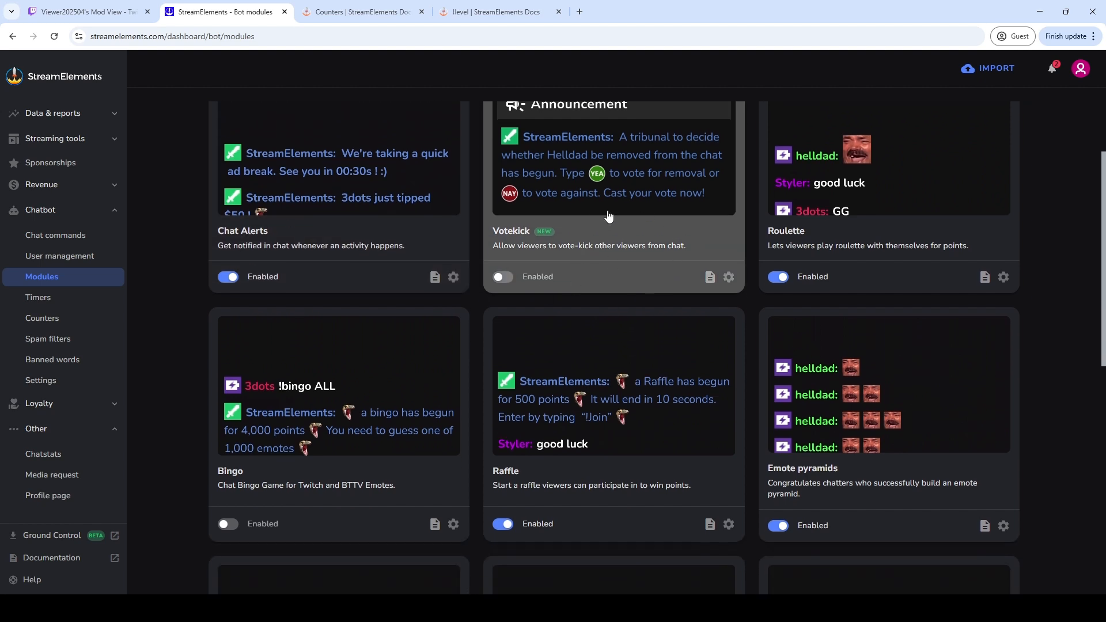
scroll(611, 420, down, 4)
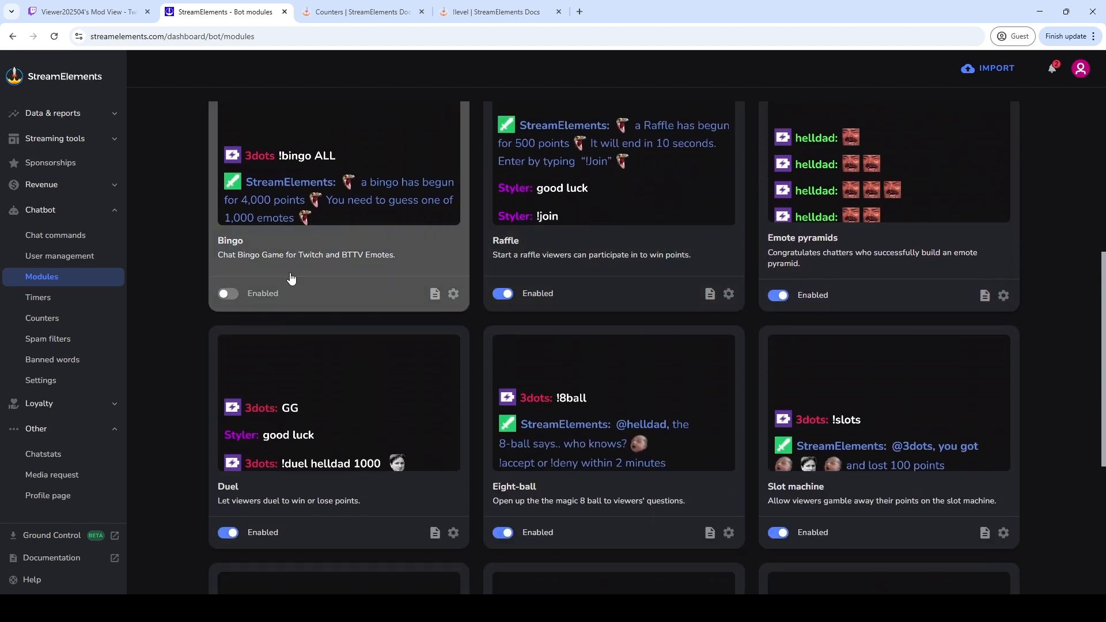
scroll(629, 392, down, 1)
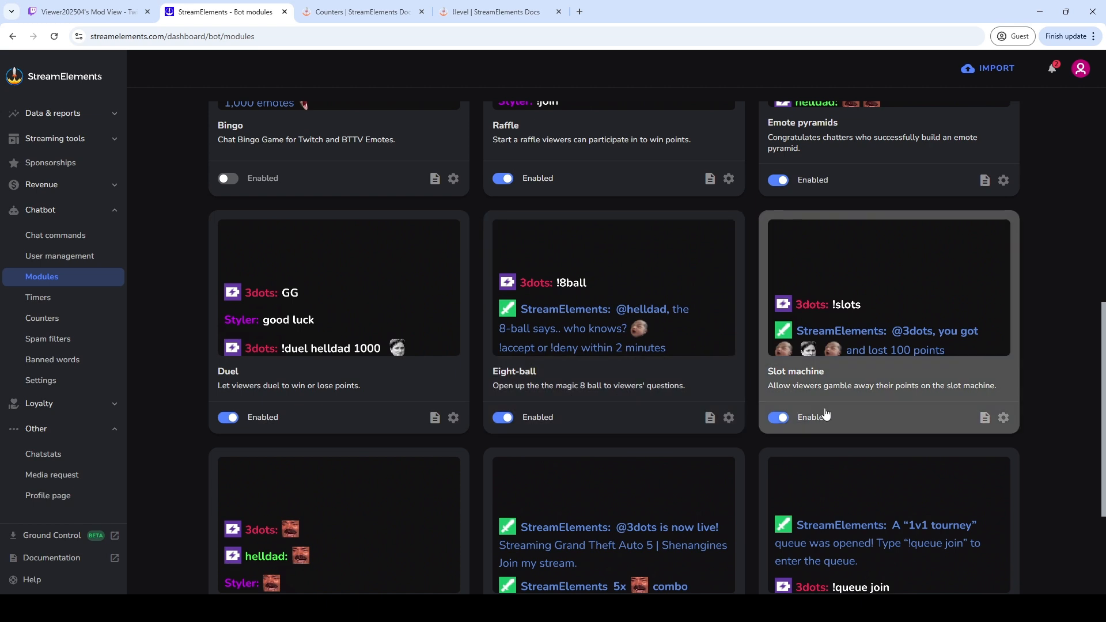
scroll(852, 403, down, 4)
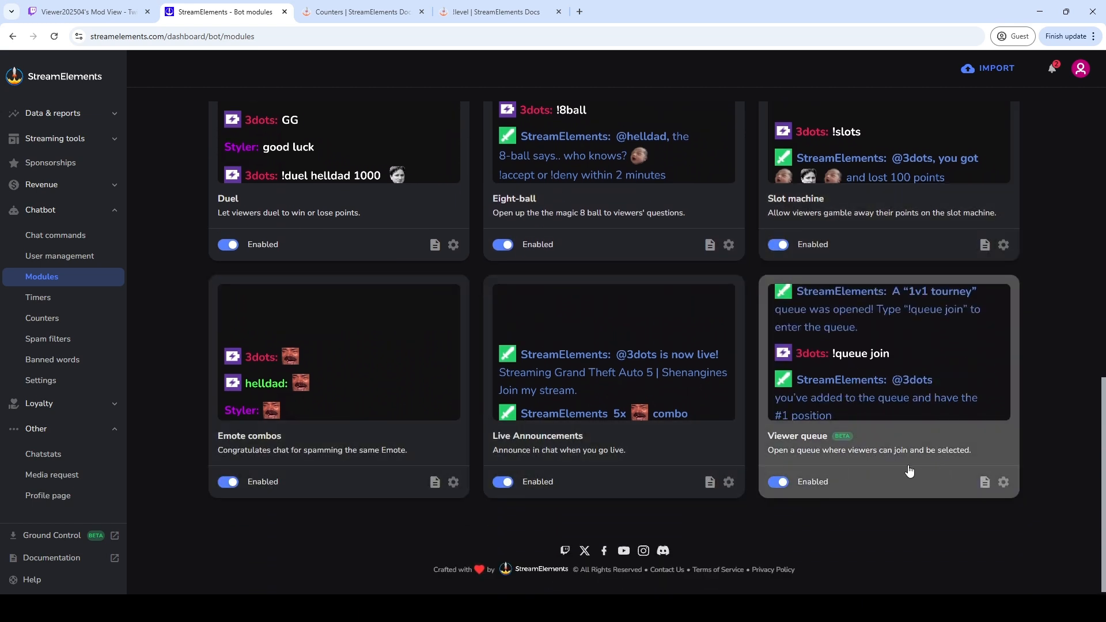
Check the chatbot's Timers page, reloading it once, and view the Counters page
click(36, 297)
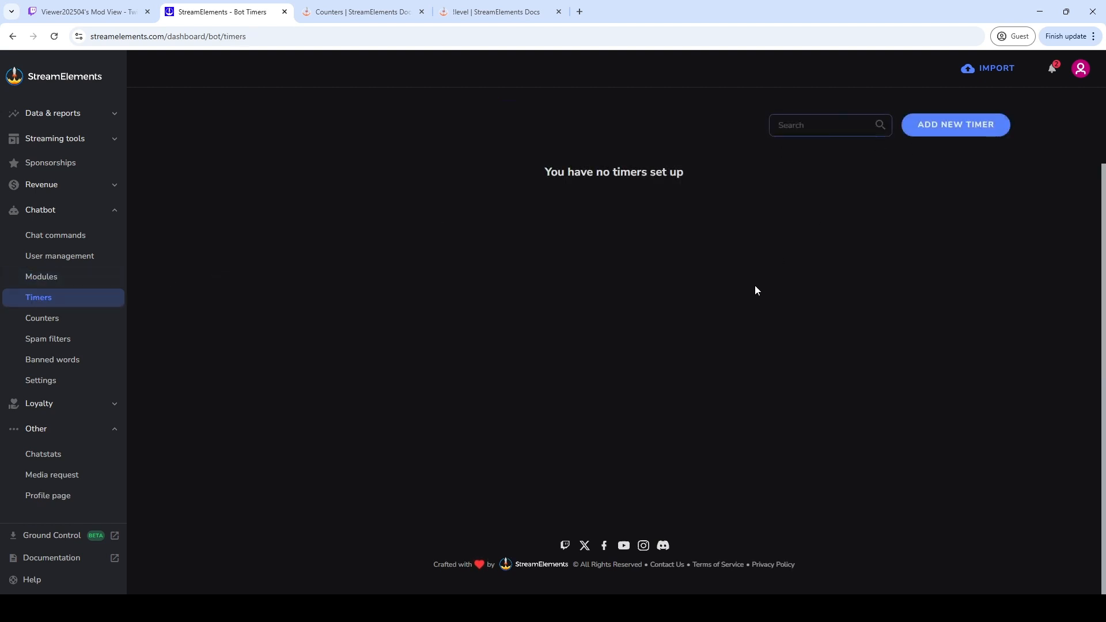
key(F5)
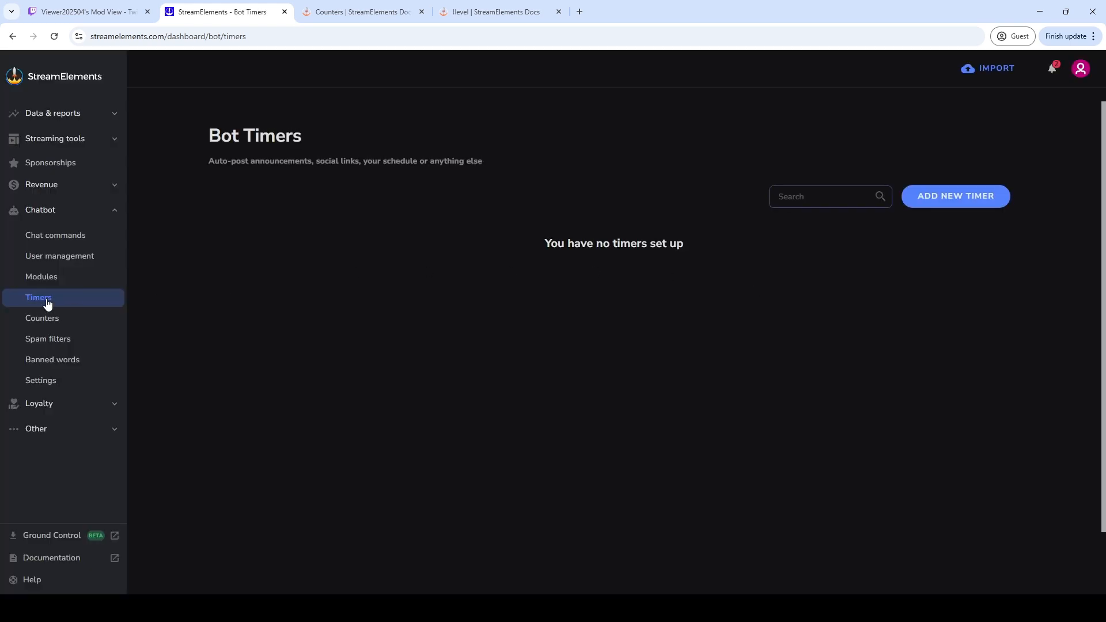
click(92, 321)
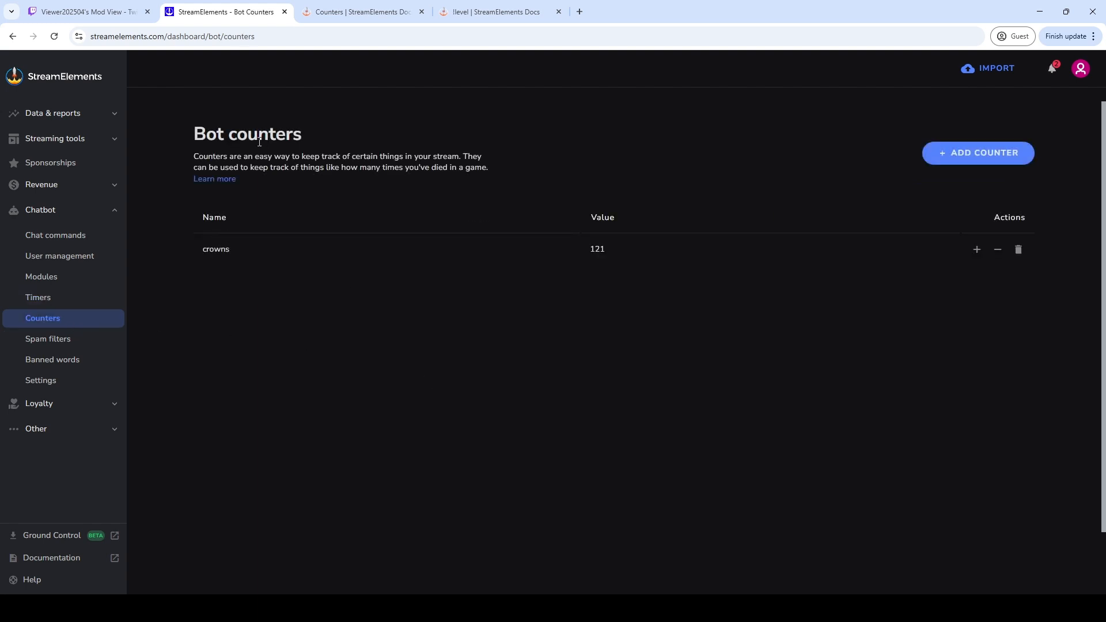
Review the chatbot's spam filters, from the protection level and caps protection down to one man spam protection
click(77, 342)
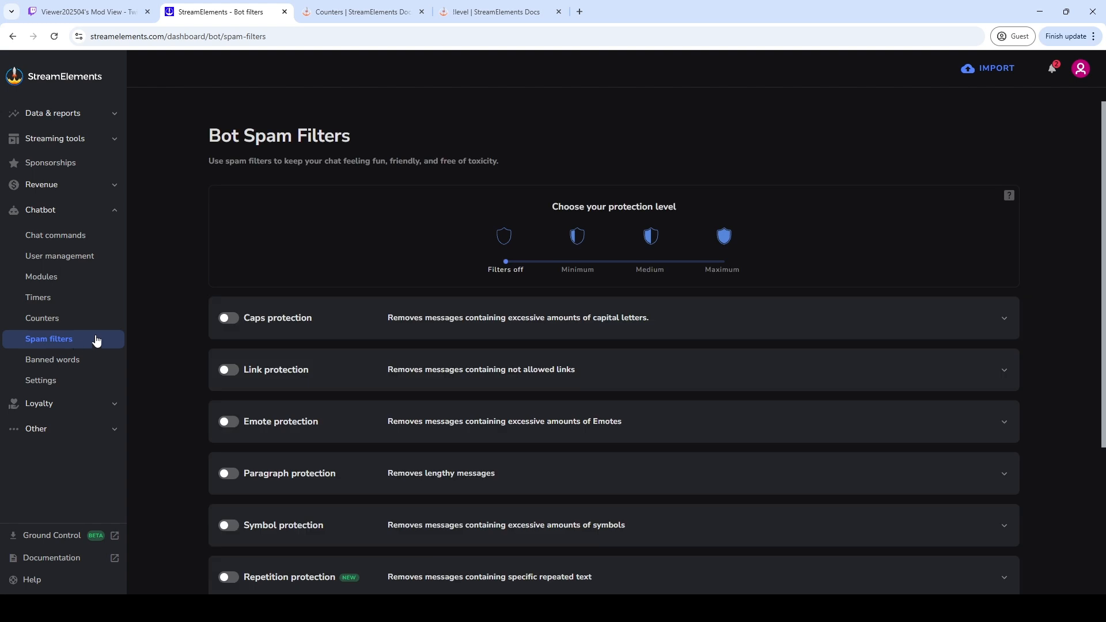
scroll(225, 389, down, 3)
scroll(242, 393, up, 3)
scroll(600, 218, down, 2)
scroll(600, 218, down, 1)
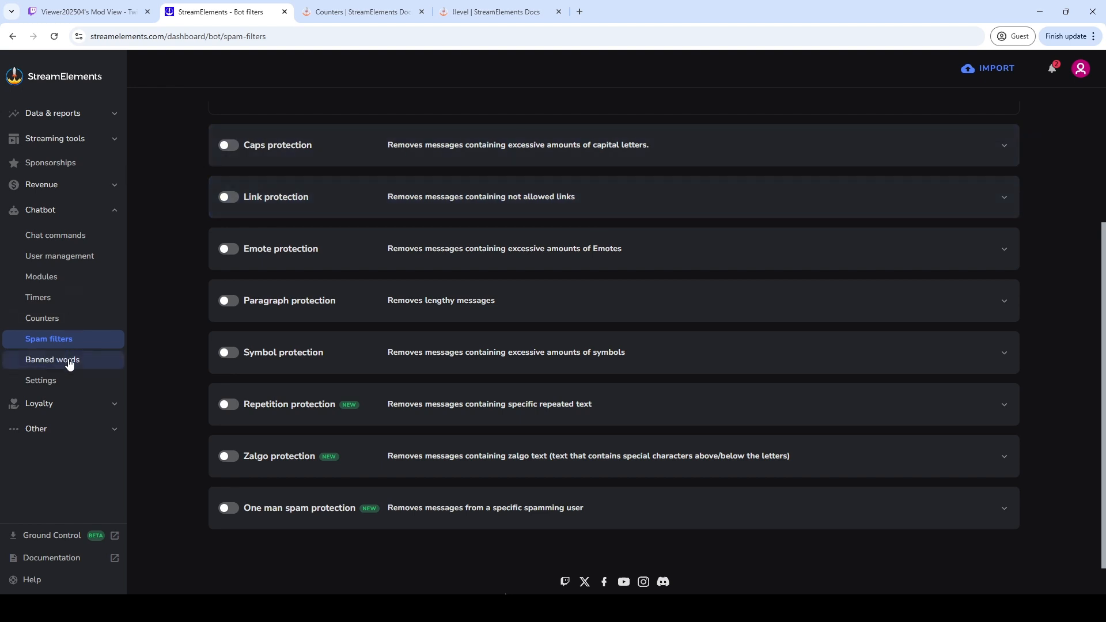
Review the chatbot's banned words groups and its language and status settings
click(71, 360)
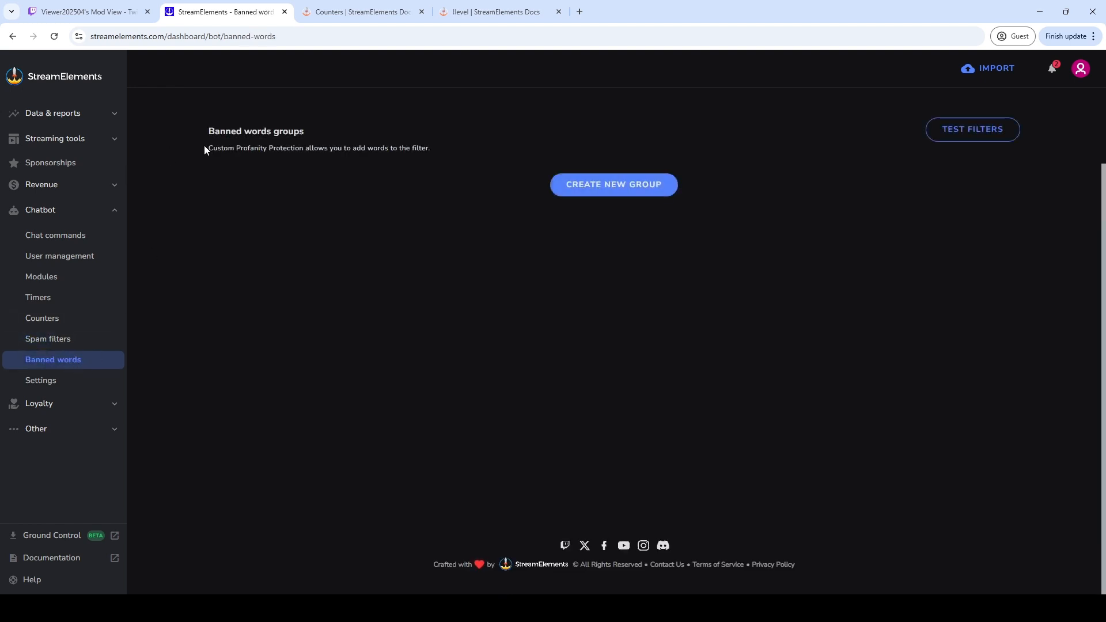
drag(204, 145, 457, 141)
click(423, 216)
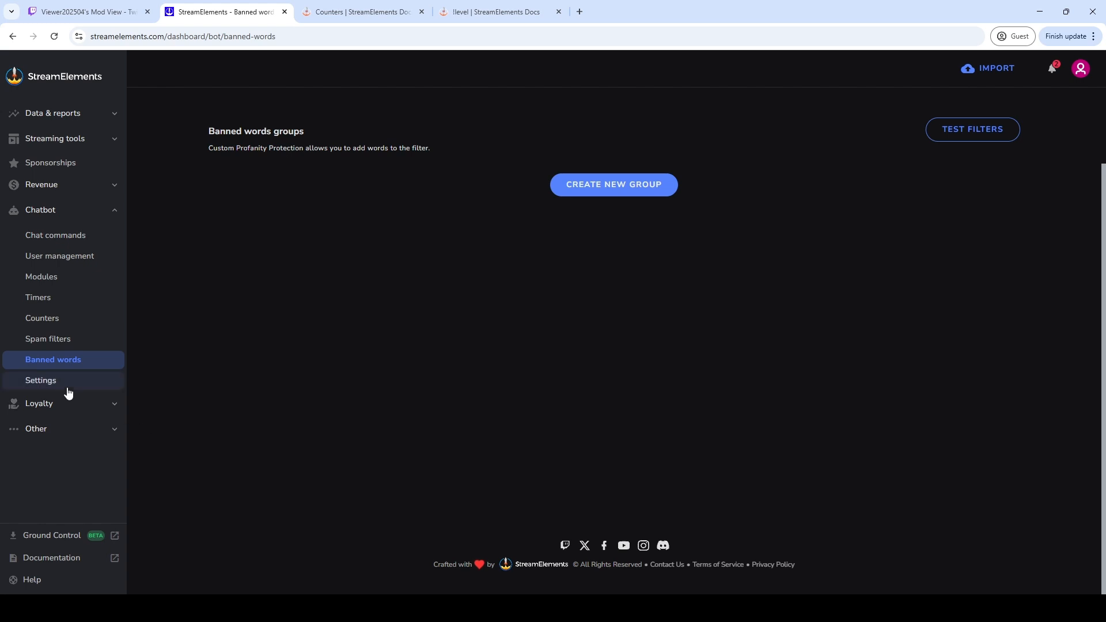
click(49, 381)
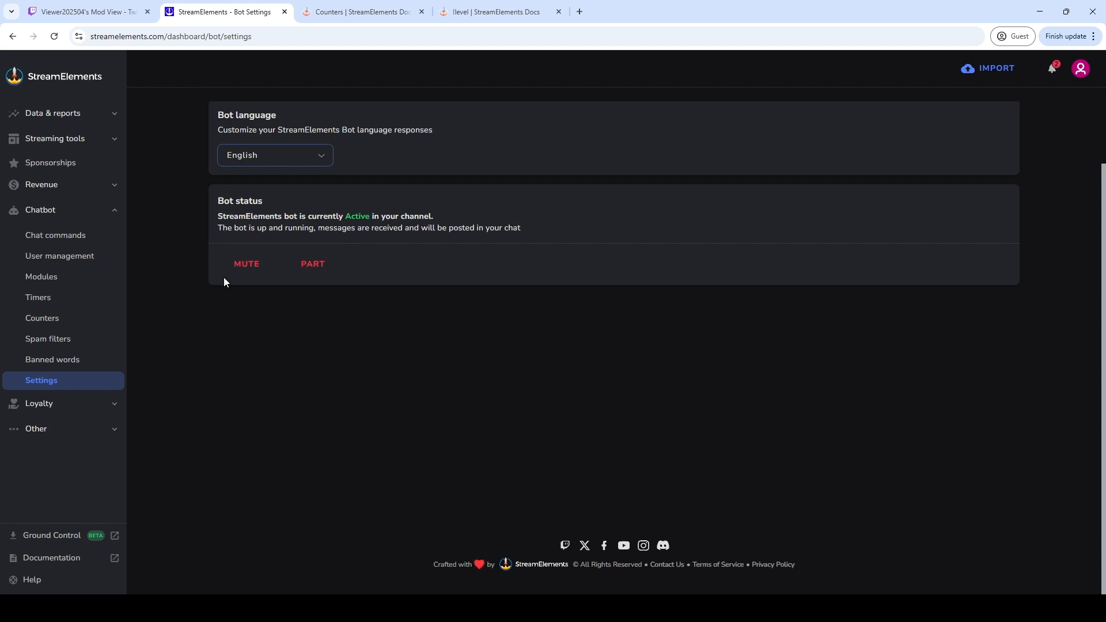
Review the loyalty settings, including the currency, payout interval, bonuses and ignored users
click(111, 403)
scroll(121, 311, down, 1)
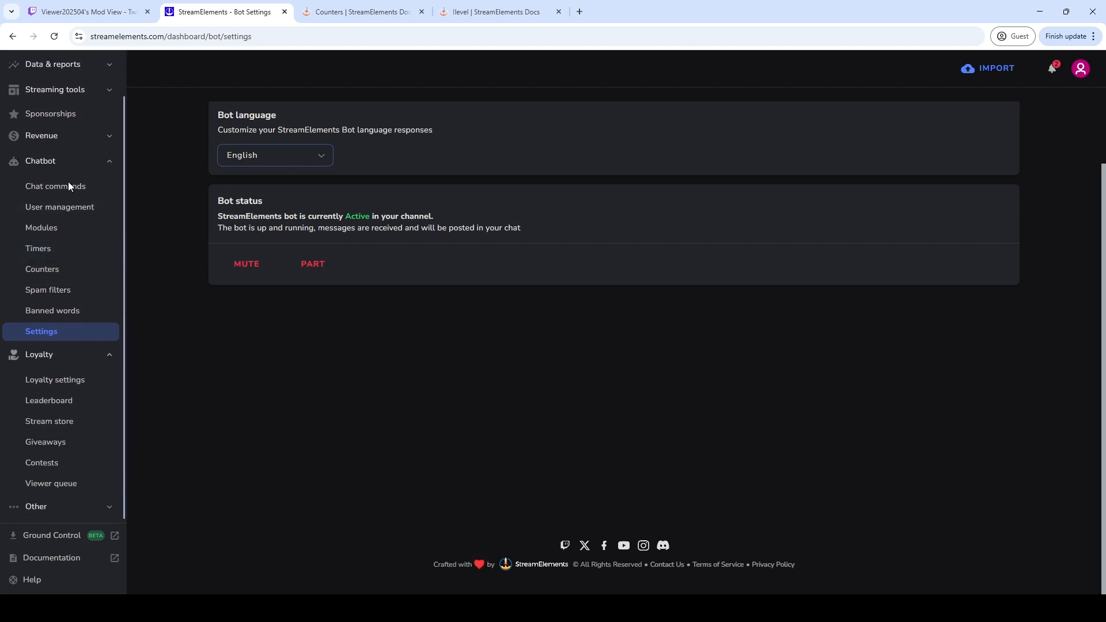
click(72, 380)
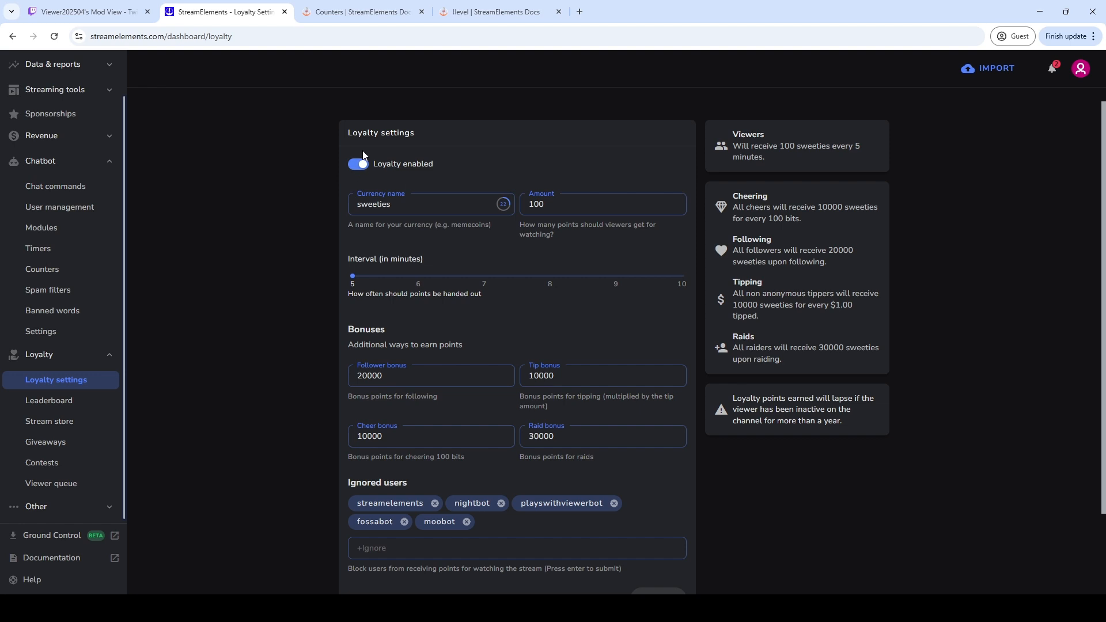
scroll(364, 148, down, 1)
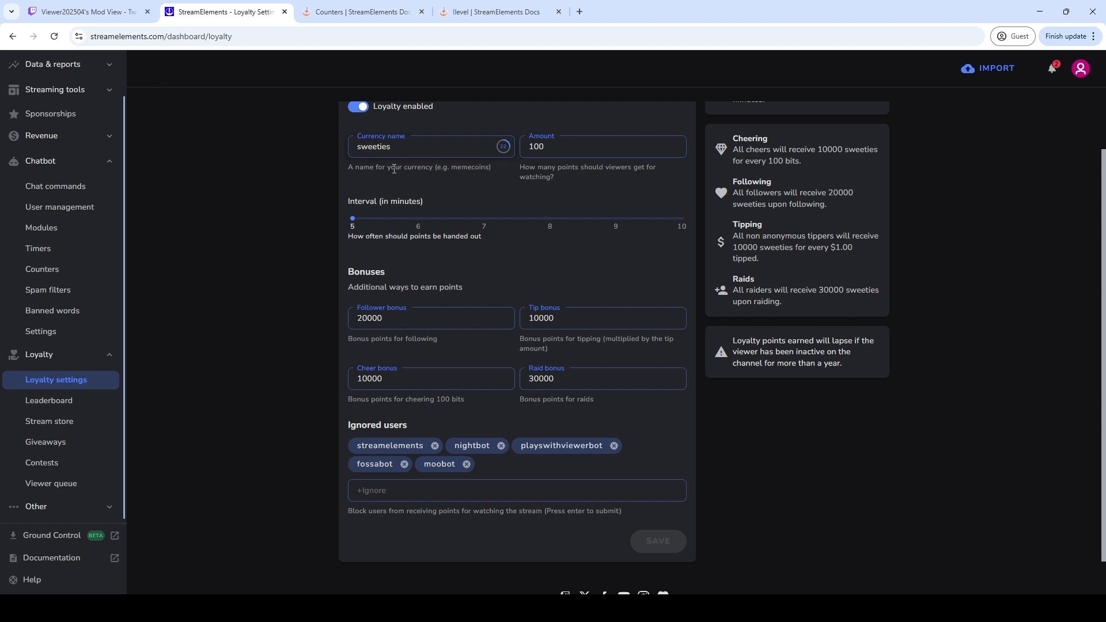
scroll(486, 345, down, 1)
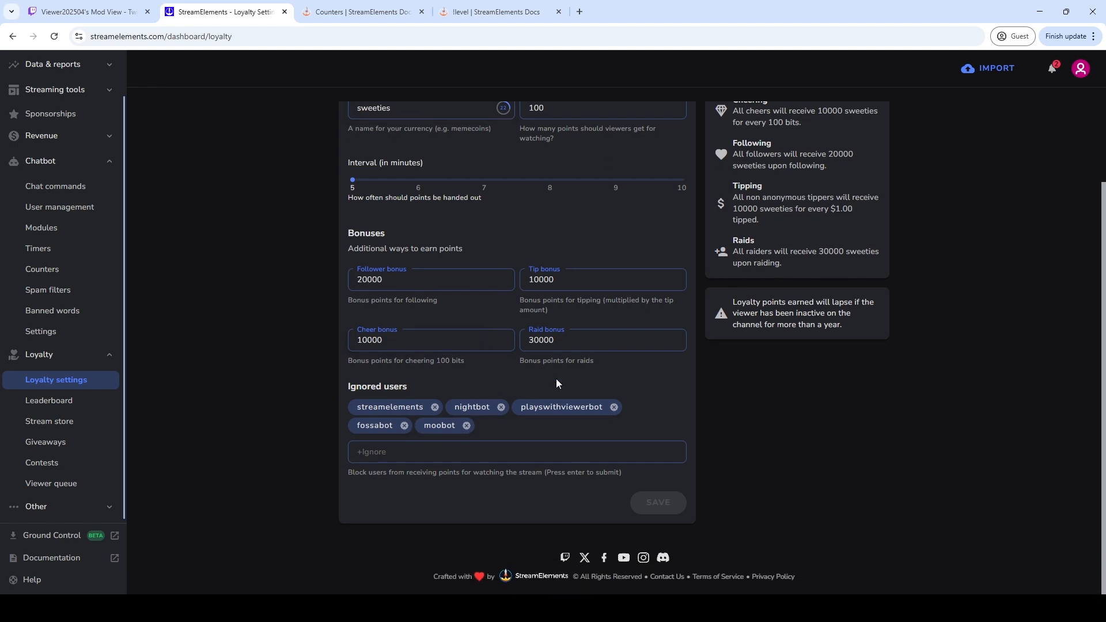
View the loyalty leaderboard's current points and its watch time ranking
click(73, 401)
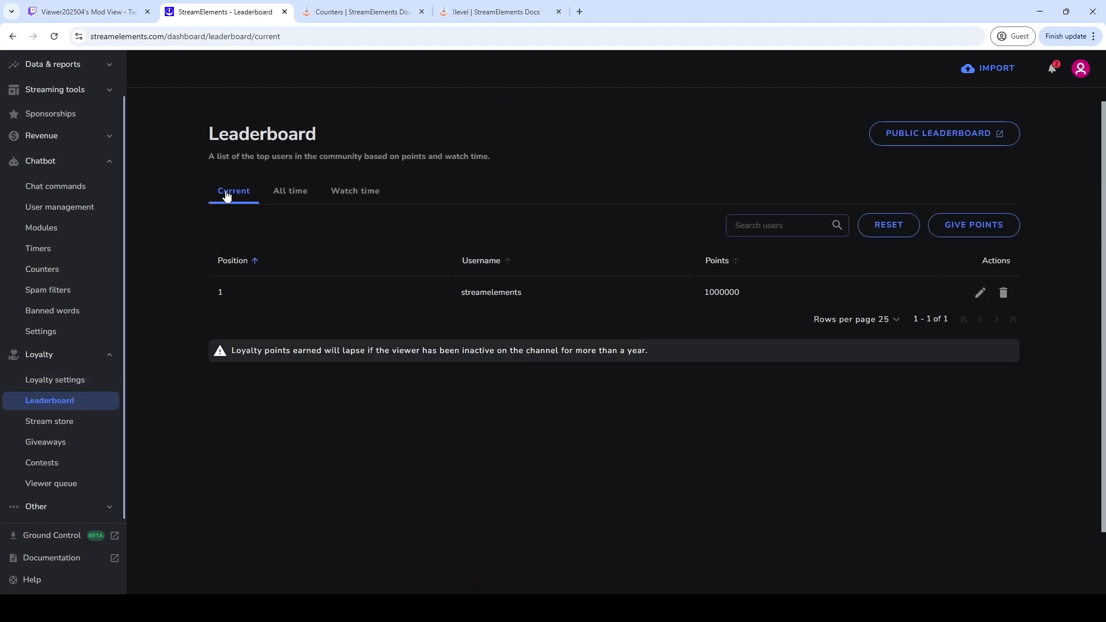
double_click(720, 293)
click(368, 198)
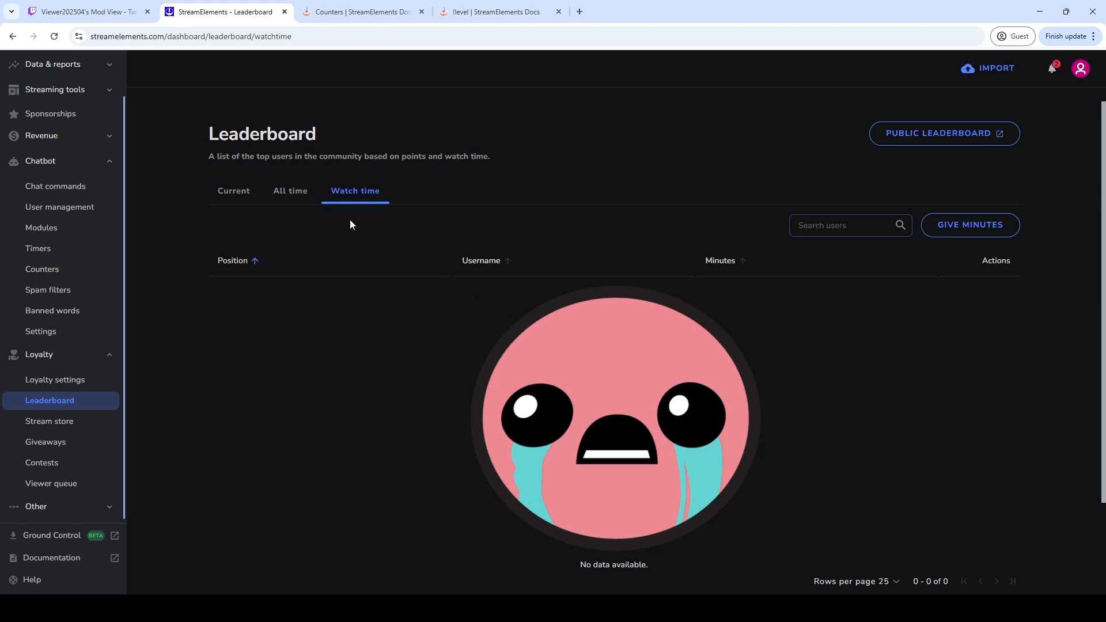
View the Stream store page and the giveaway creation form
click(61, 422)
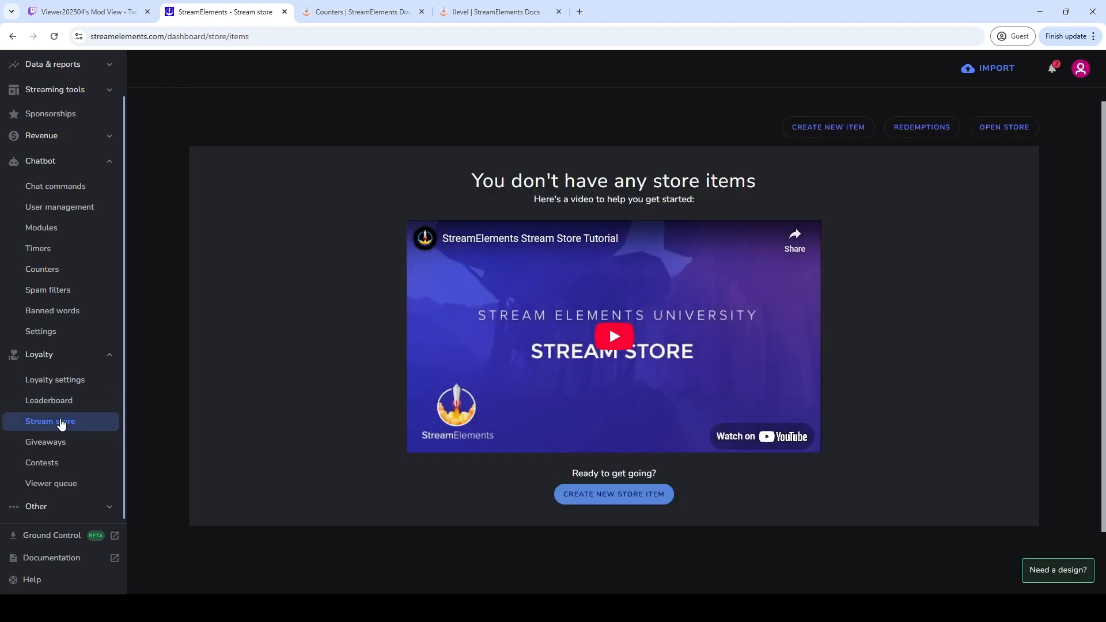
drag(774, 187, 422, 194)
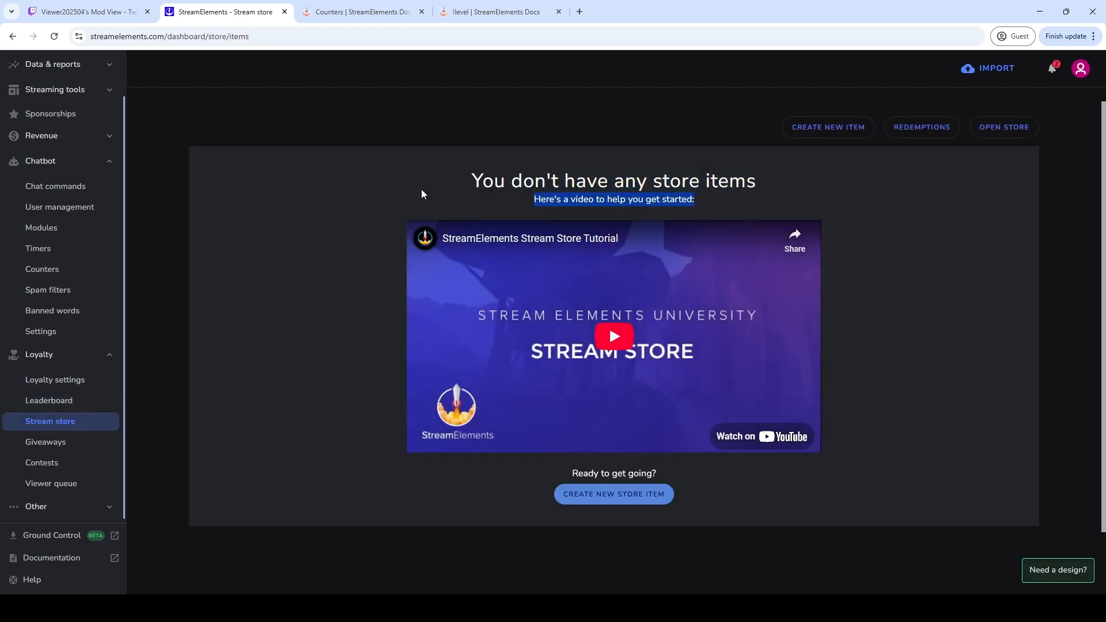
click(57, 443)
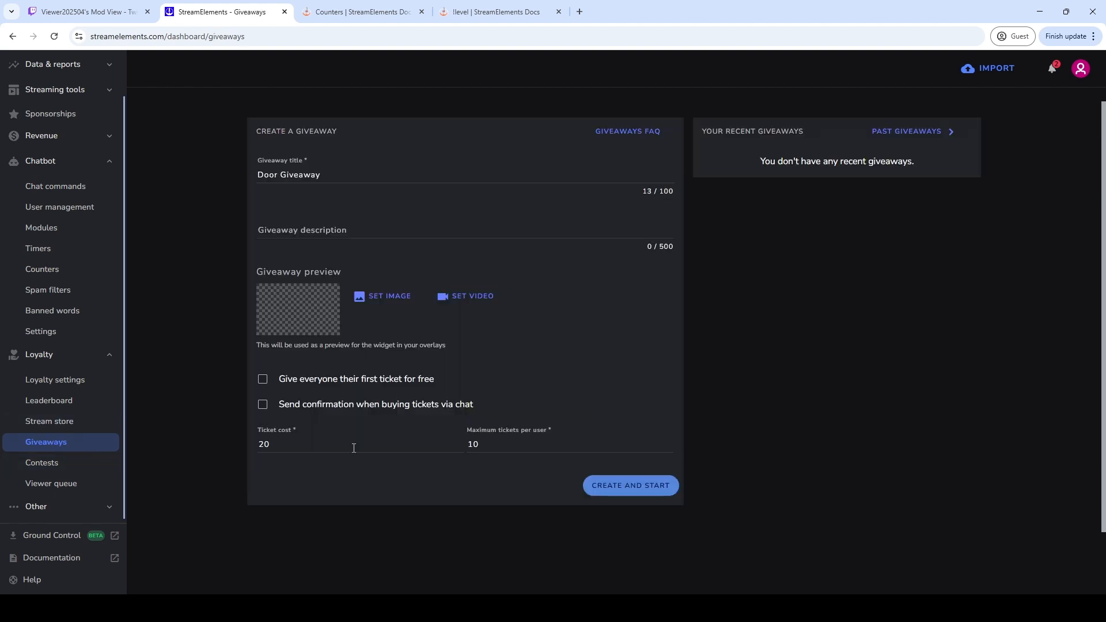
Review the contest creation form with its betting options, duration and bet limits
click(67, 464)
drag(220, 135, 320, 133)
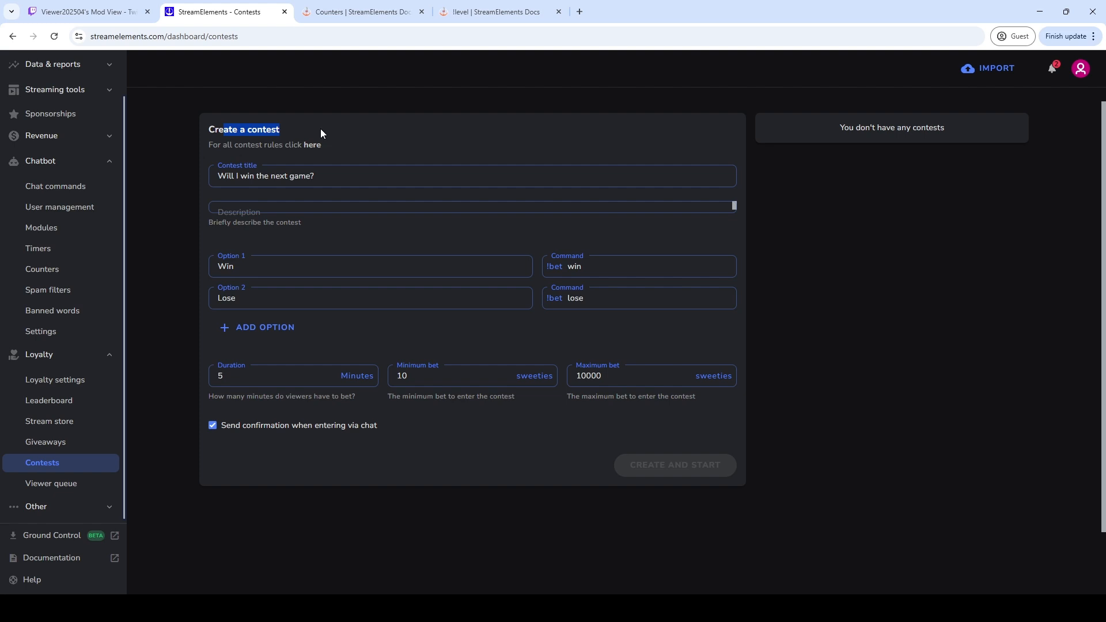
scroll(755, 340, down, 2)
scroll(755, 341, up, 2)
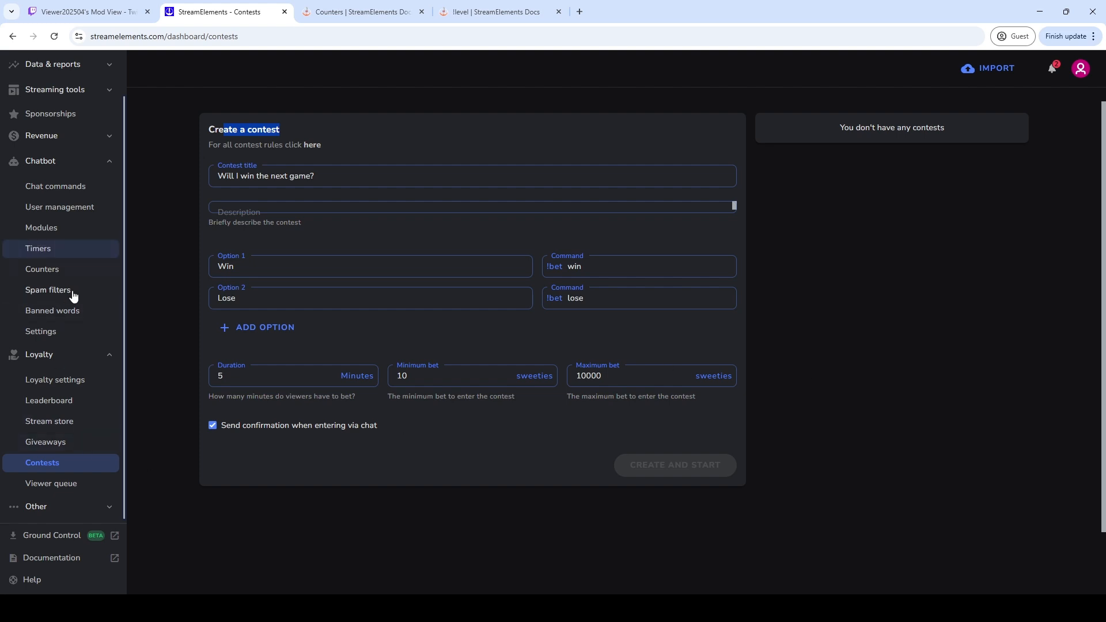
Examine the Viewer Queue page, including its title, size limit, entry conditions and participant lists
click(73, 486)
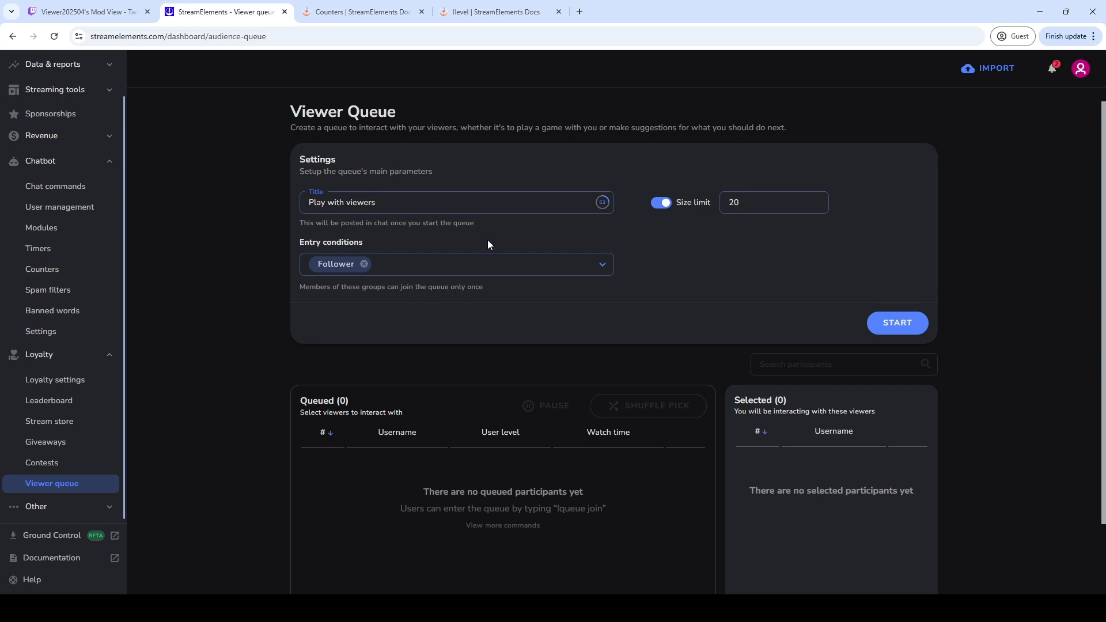
click(425, 198)
drag(424, 198, 214, 221)
click(215, 222)
scroll(426, 279, down, 2)
scroll(434, 281, up, 2)
drag(295, 117, 471, 114)
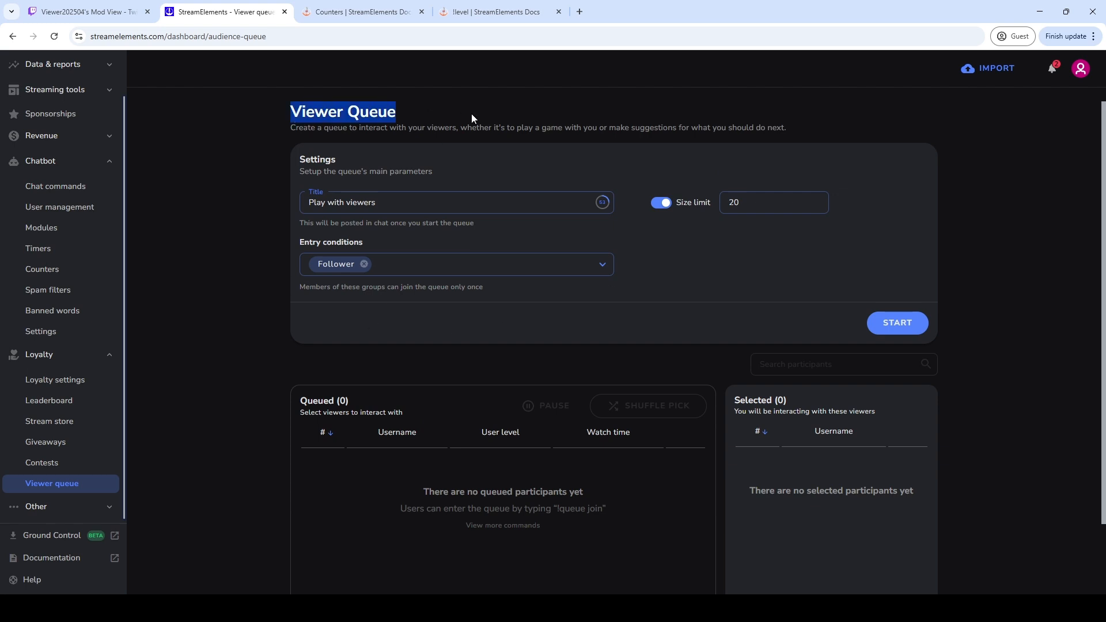
click(413, 113)
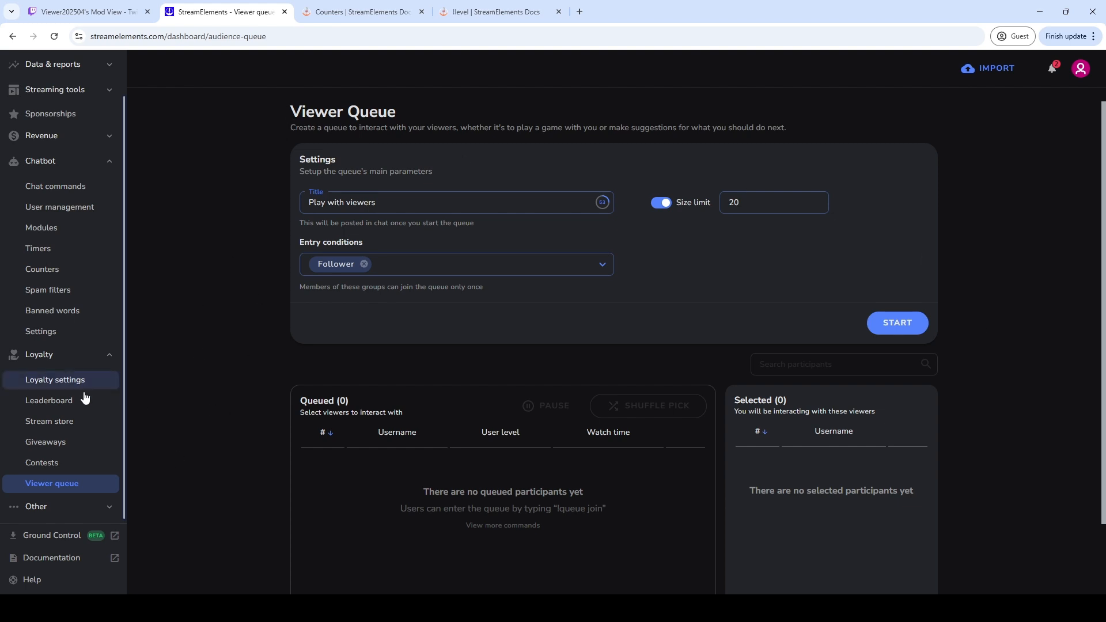
View the Media request page and the public profile page settings
click(108, 508)
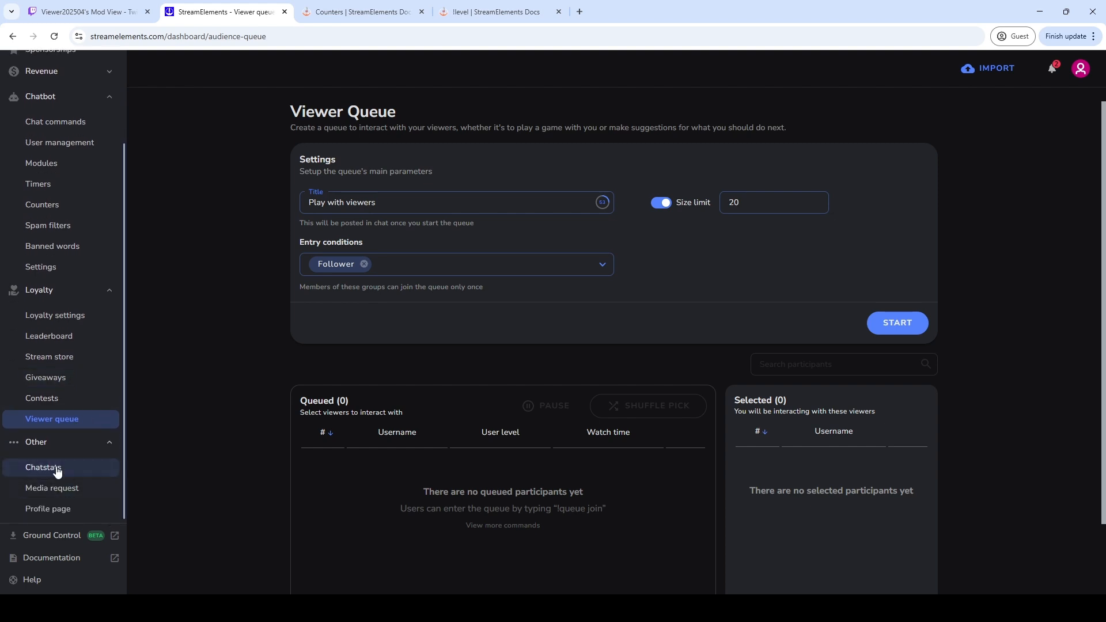
click(63, 489)
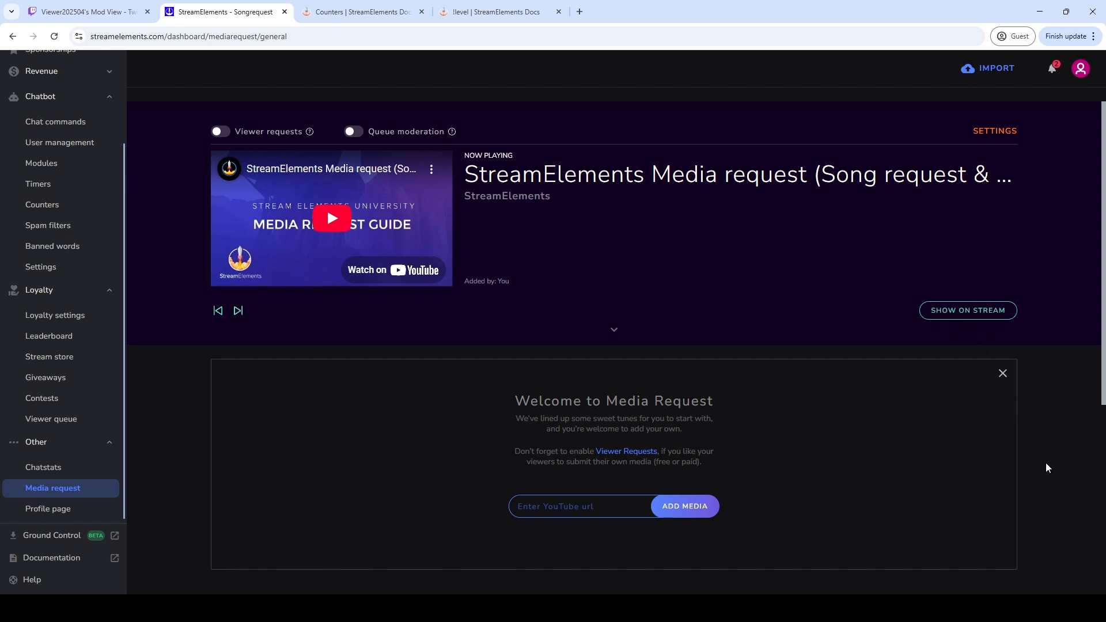
click(65, 512)
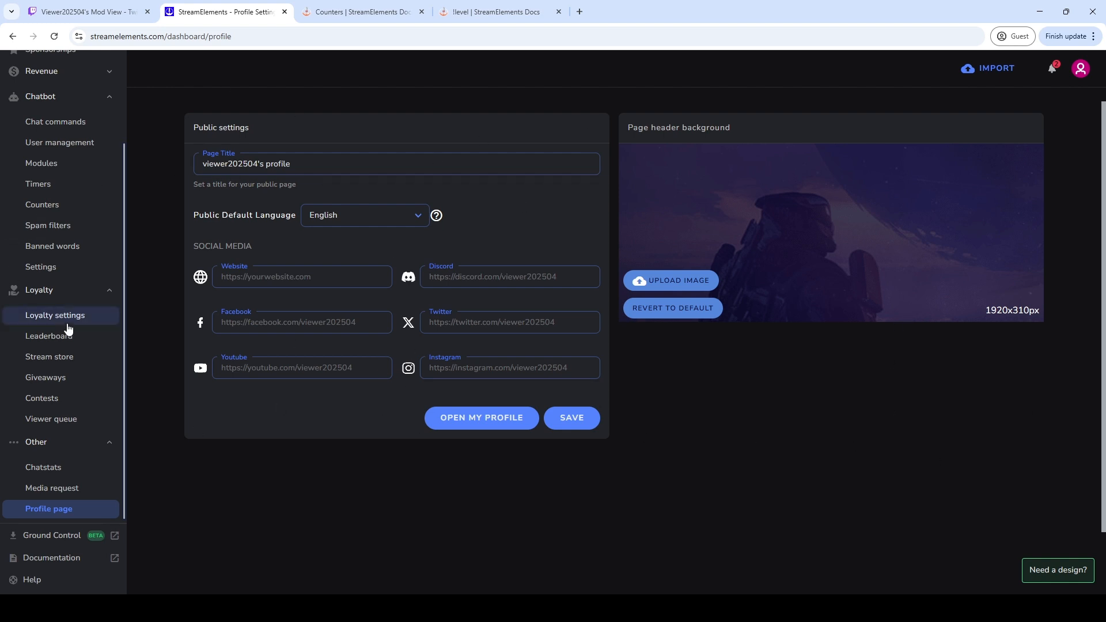
Open the main dashboard overview under Data & reports
scroll(75, 334, up, 3)
click(110, 113)
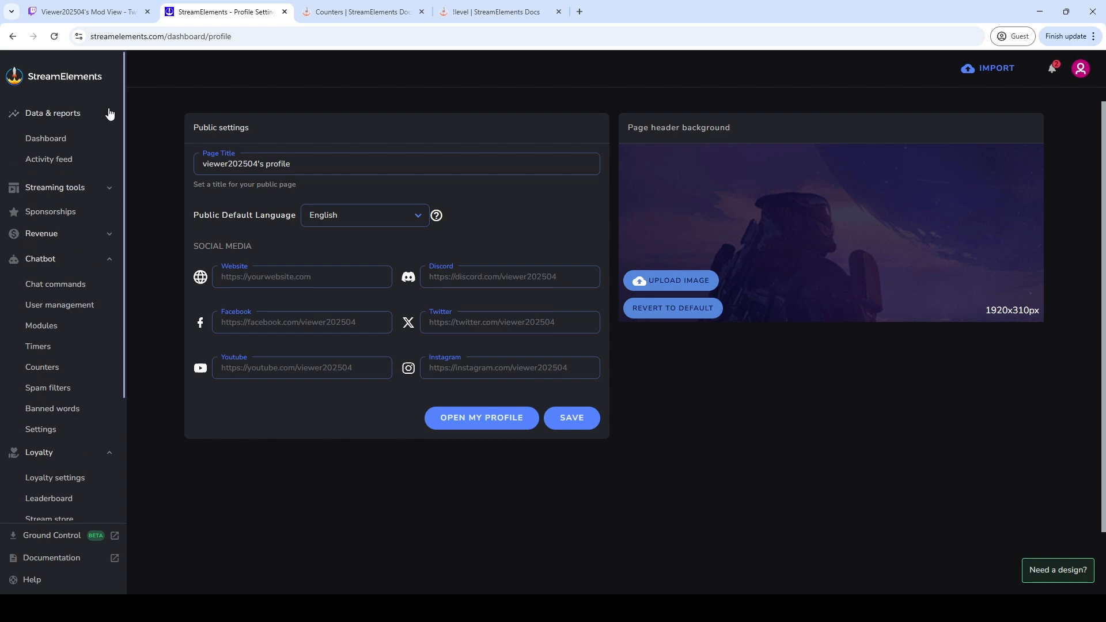
click(59, 143)
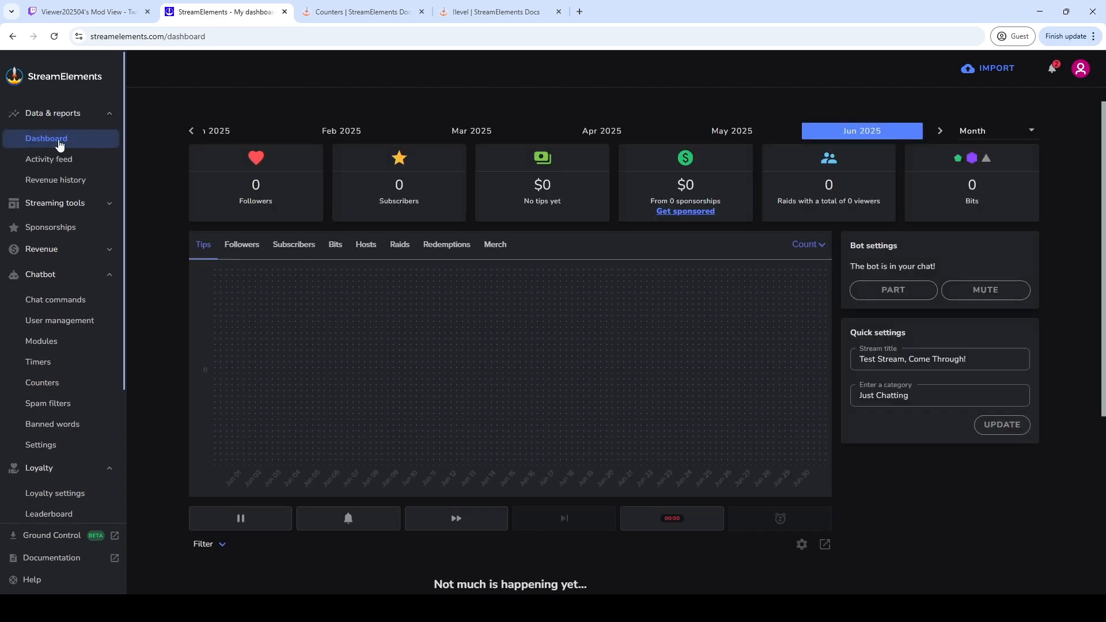